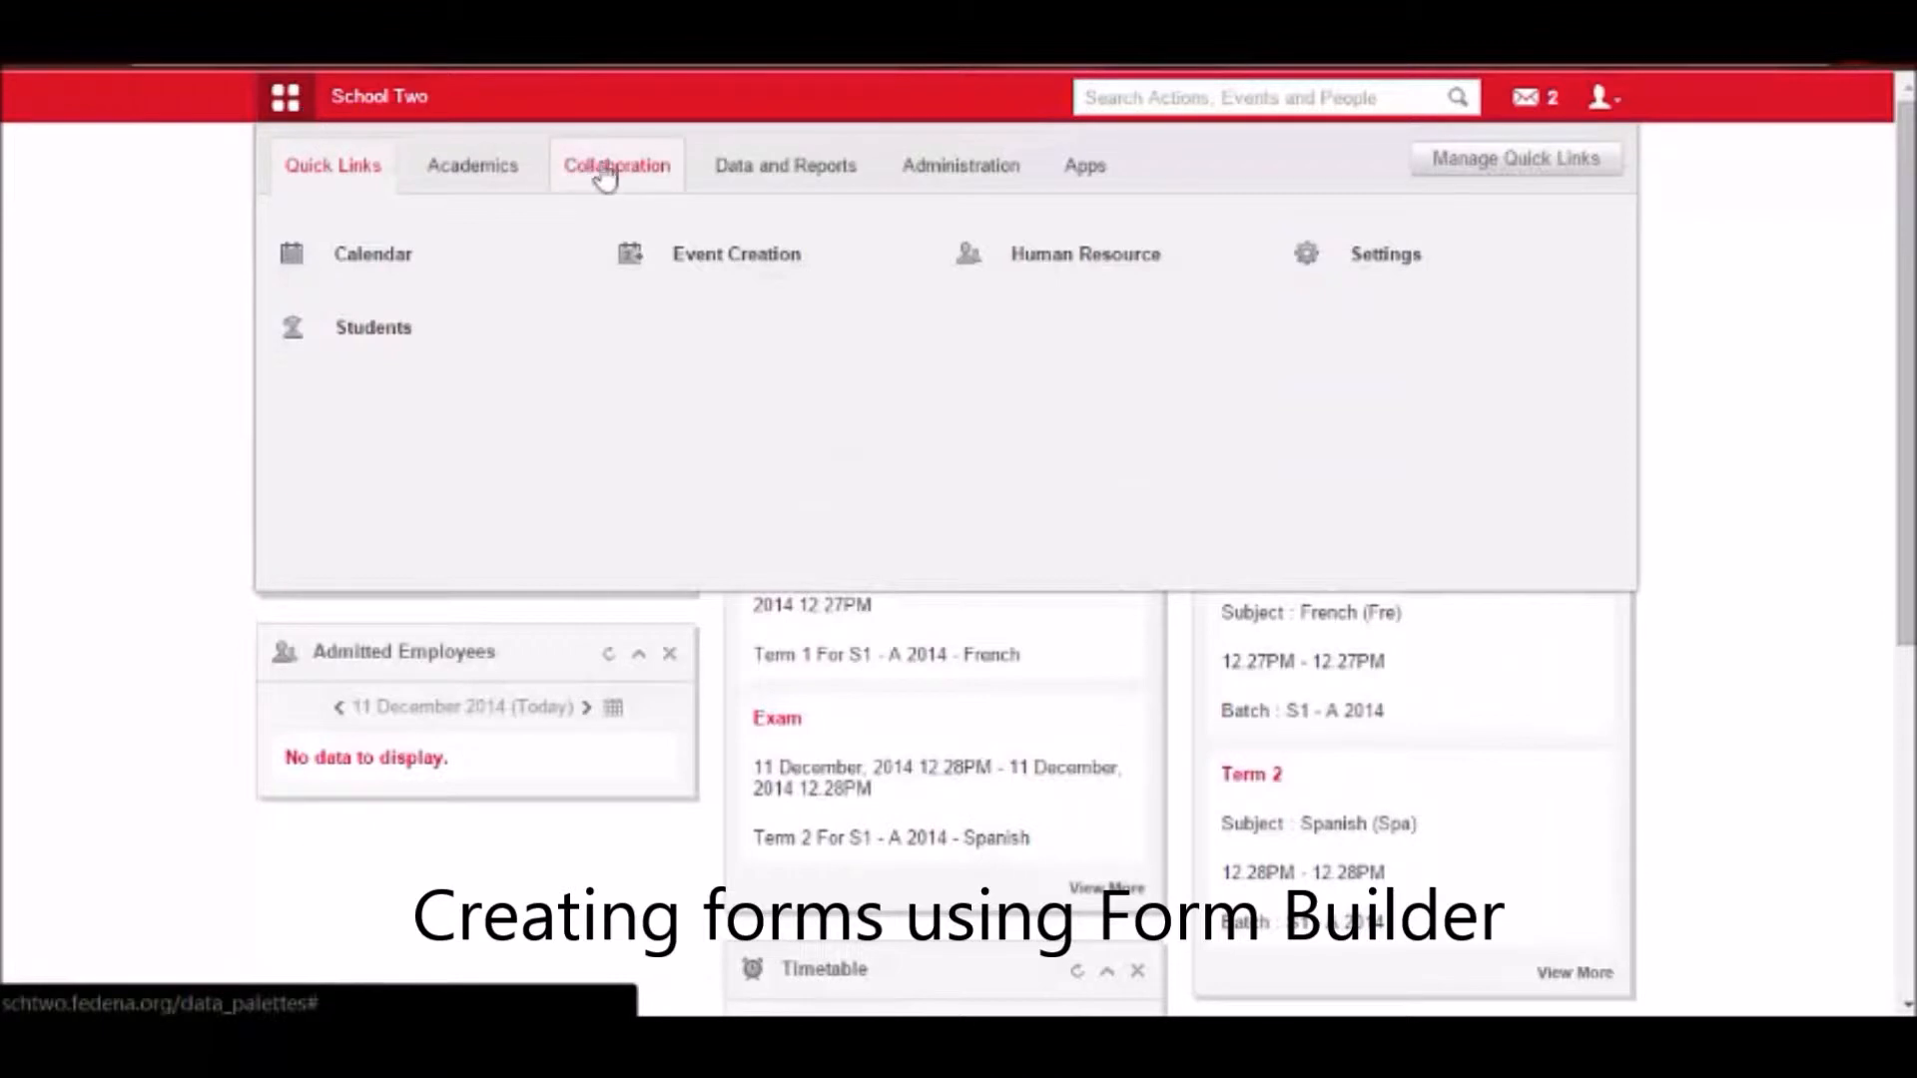
# Open the Forms module from the Collaboration features.
pyautogui.click(1044, 330)
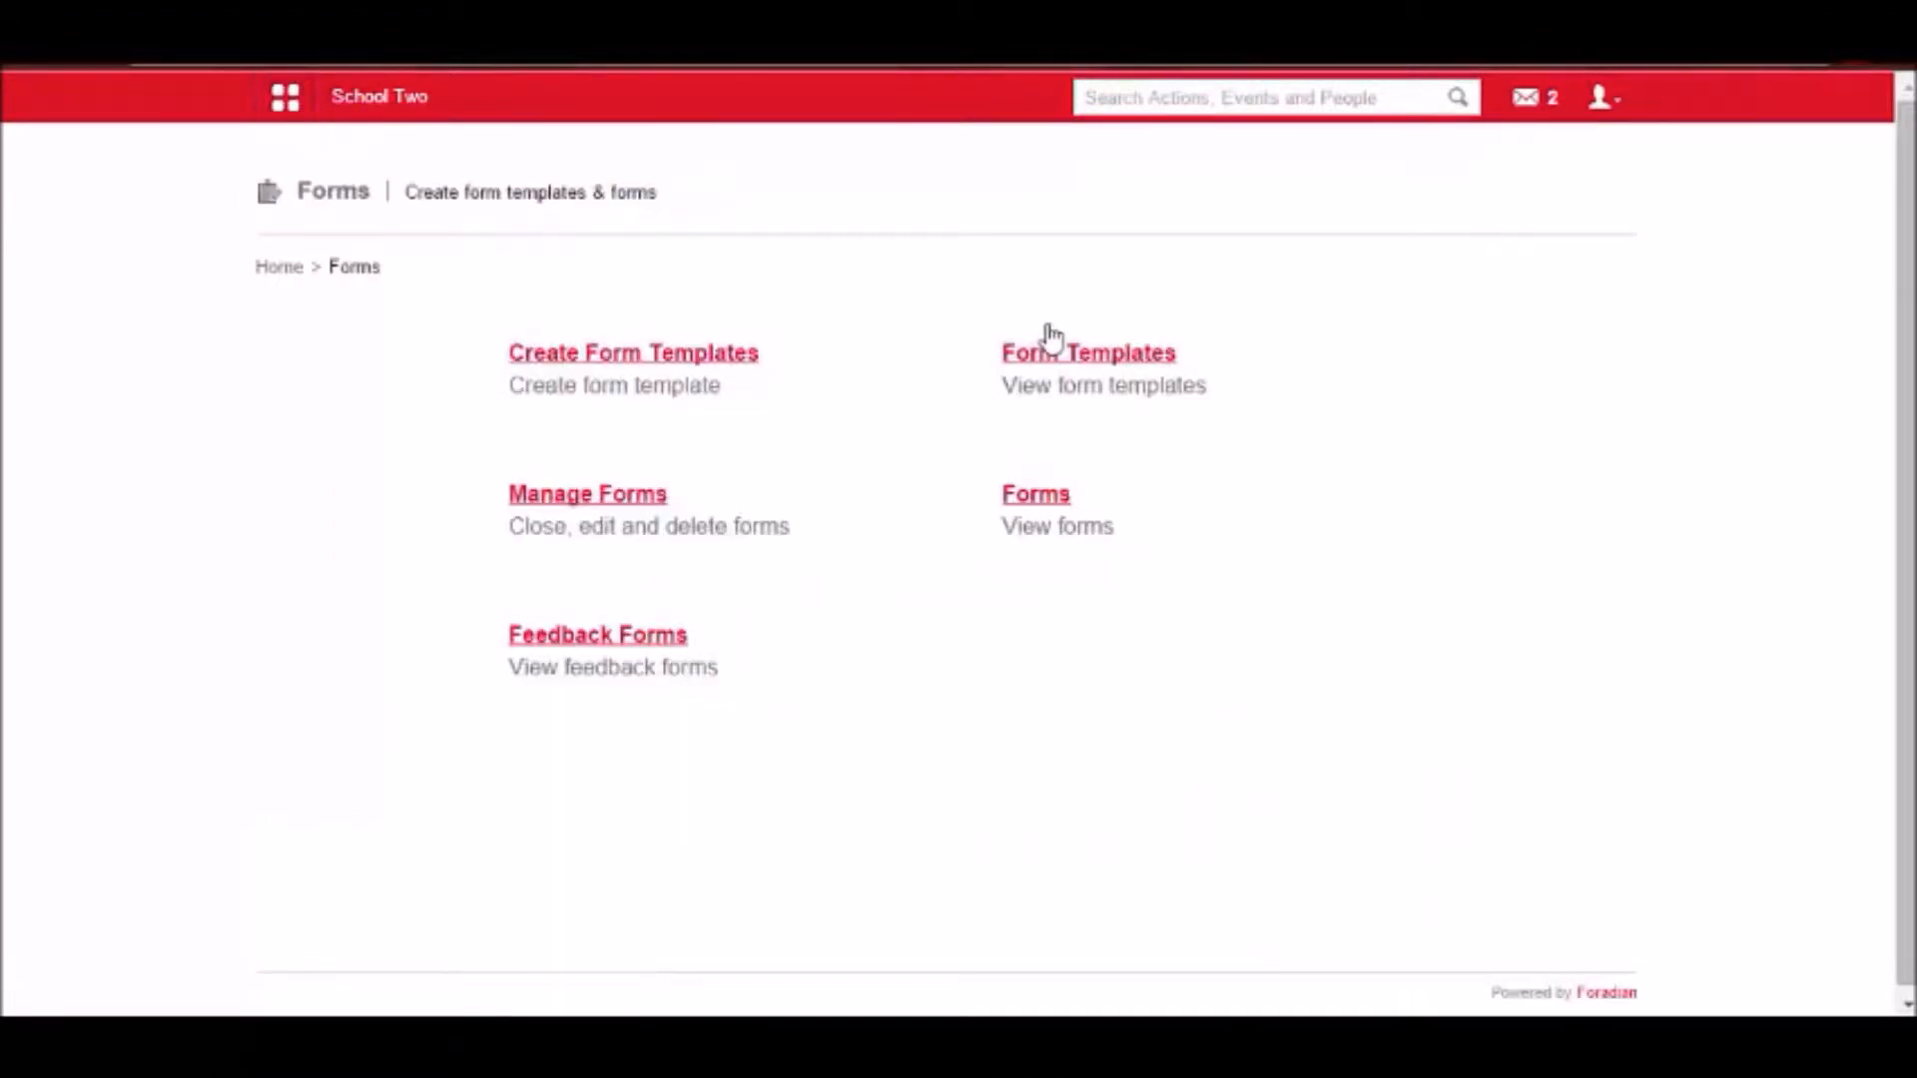
# Switch to Notepad and list "surveys" and "audits" on separate lines above the questions.
pyautogui.hotkey('alt', 'Tab')
pyautogui.click(437, 341)
pyautogui.click(390, 290)
pyautogui.write('surveys')
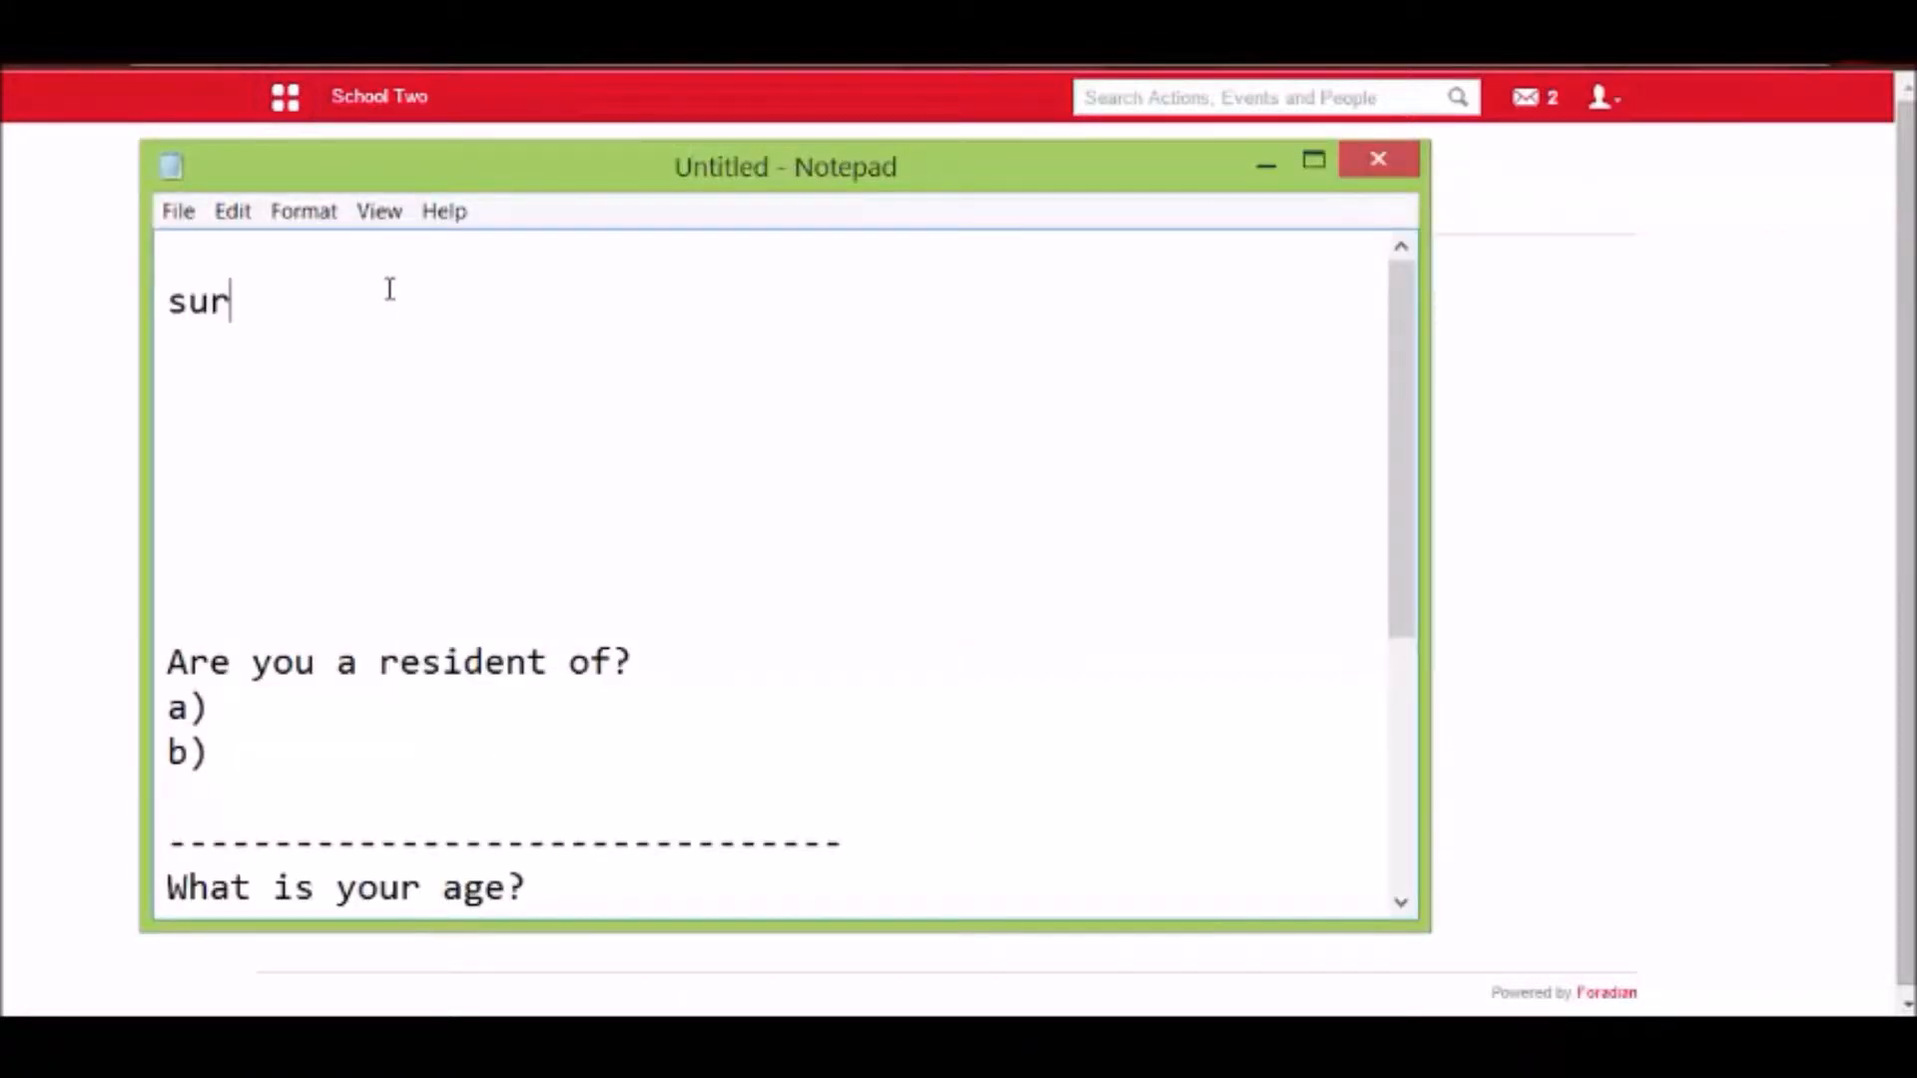
pyautogui.press('Return')
pyautogui.write('auf')
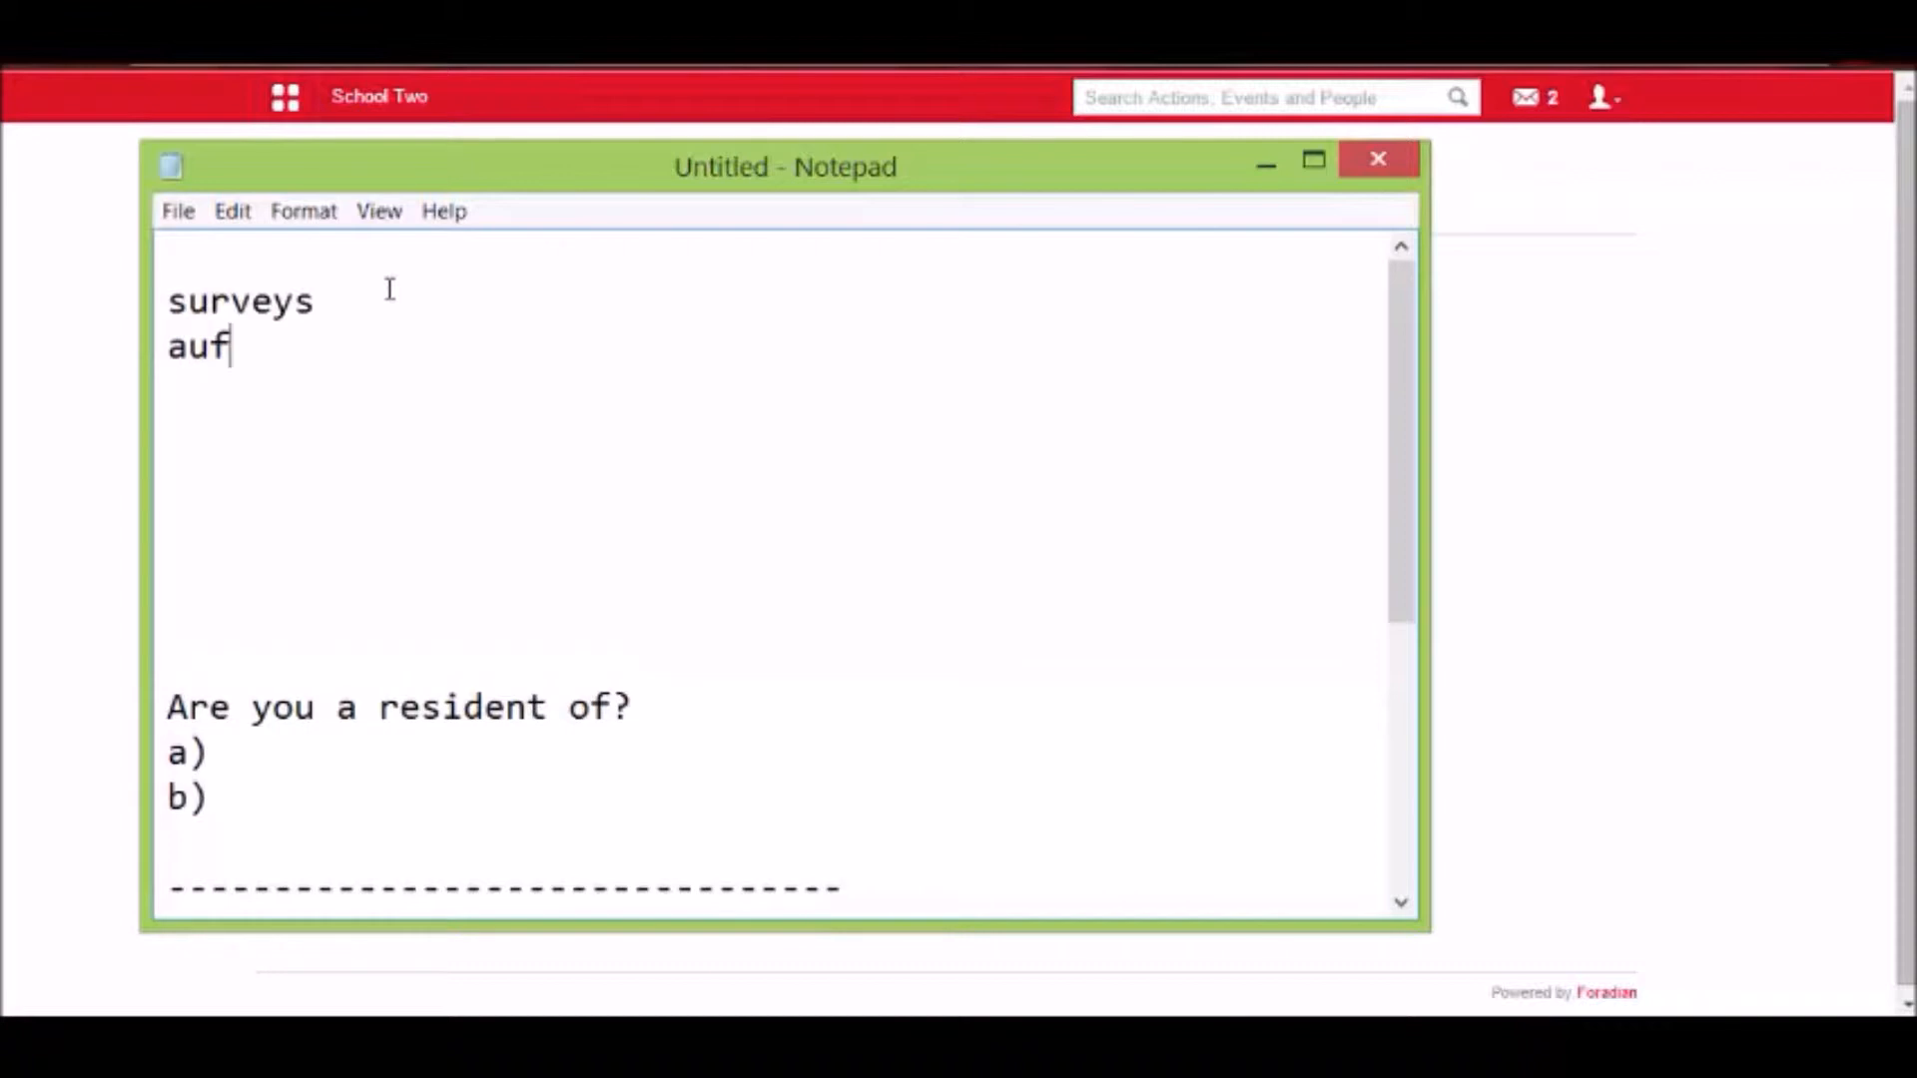
pyautogui.press('BackSpace')
pyautogui.write('dits')
pyautogui.press('Return')
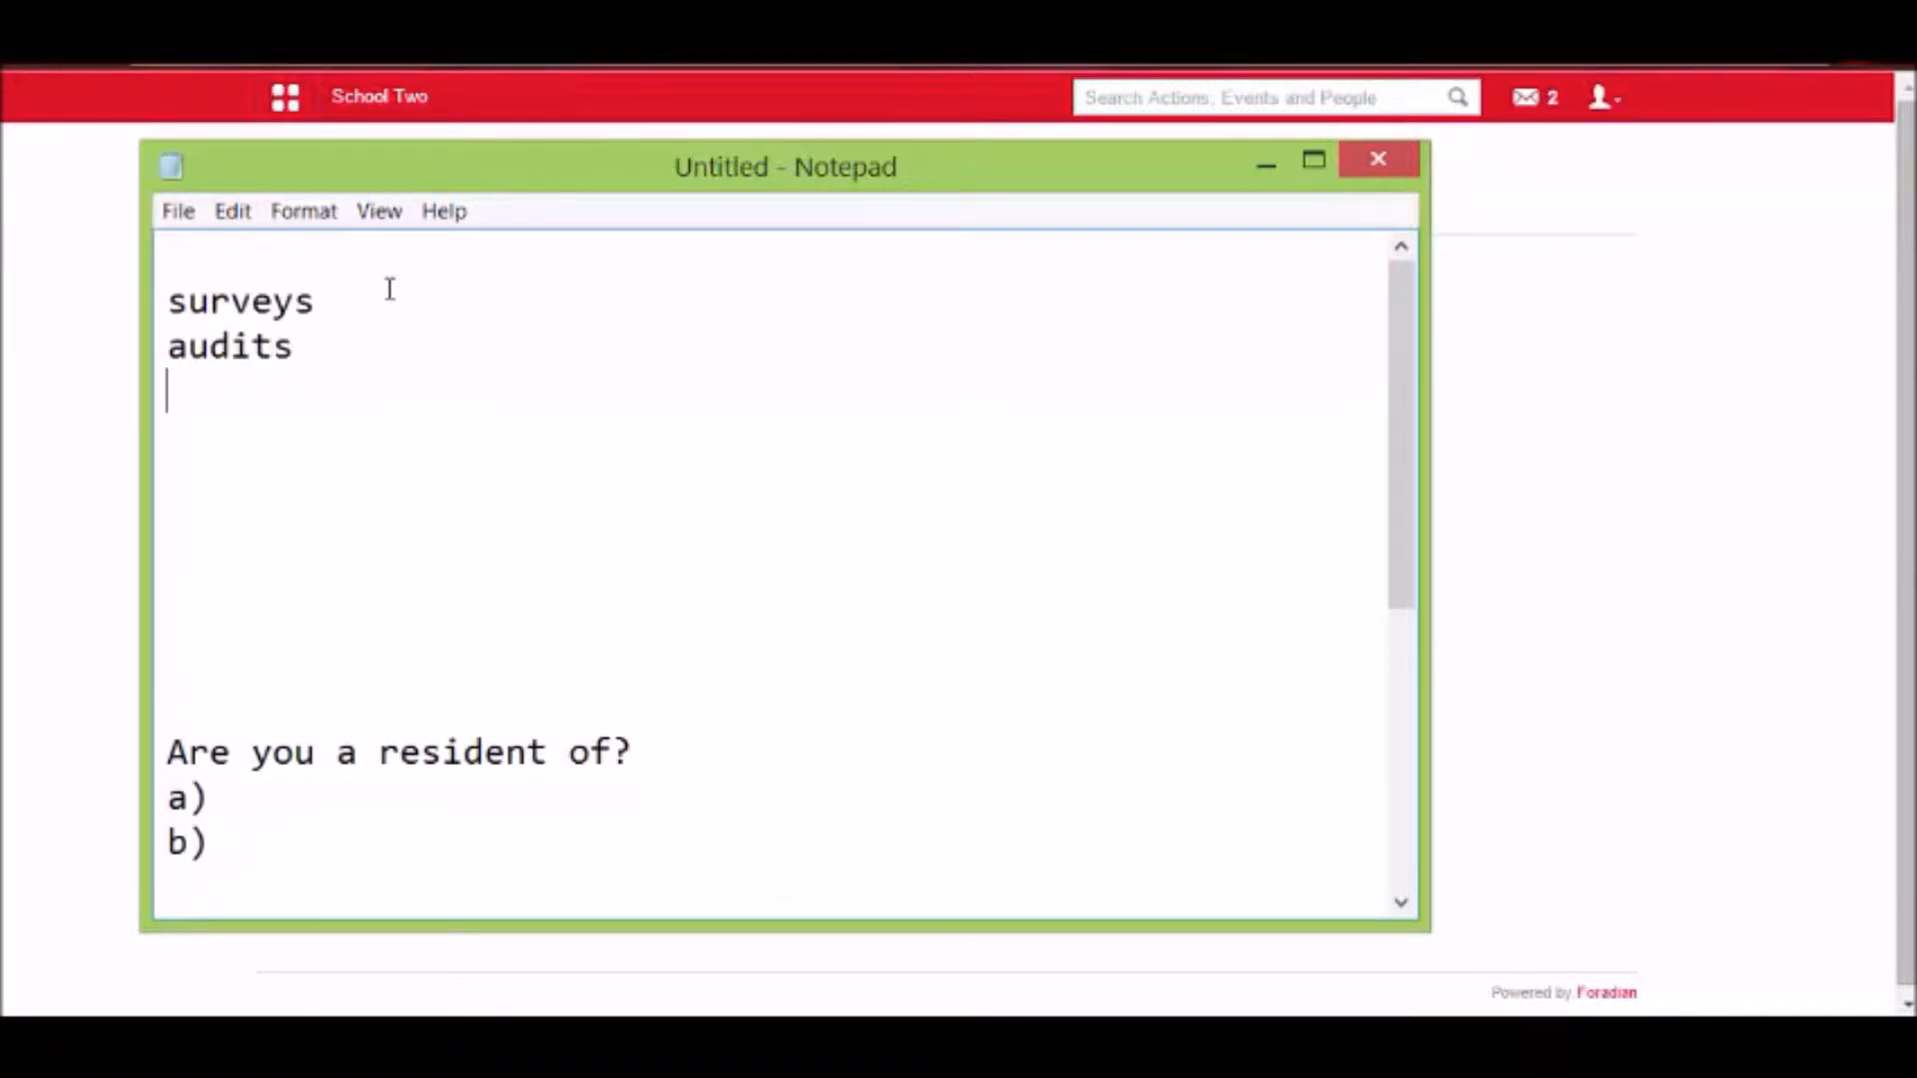
# Add the line "public forms, private form, feedback" below "audits" in the notes.
pyautogui.write('public form')
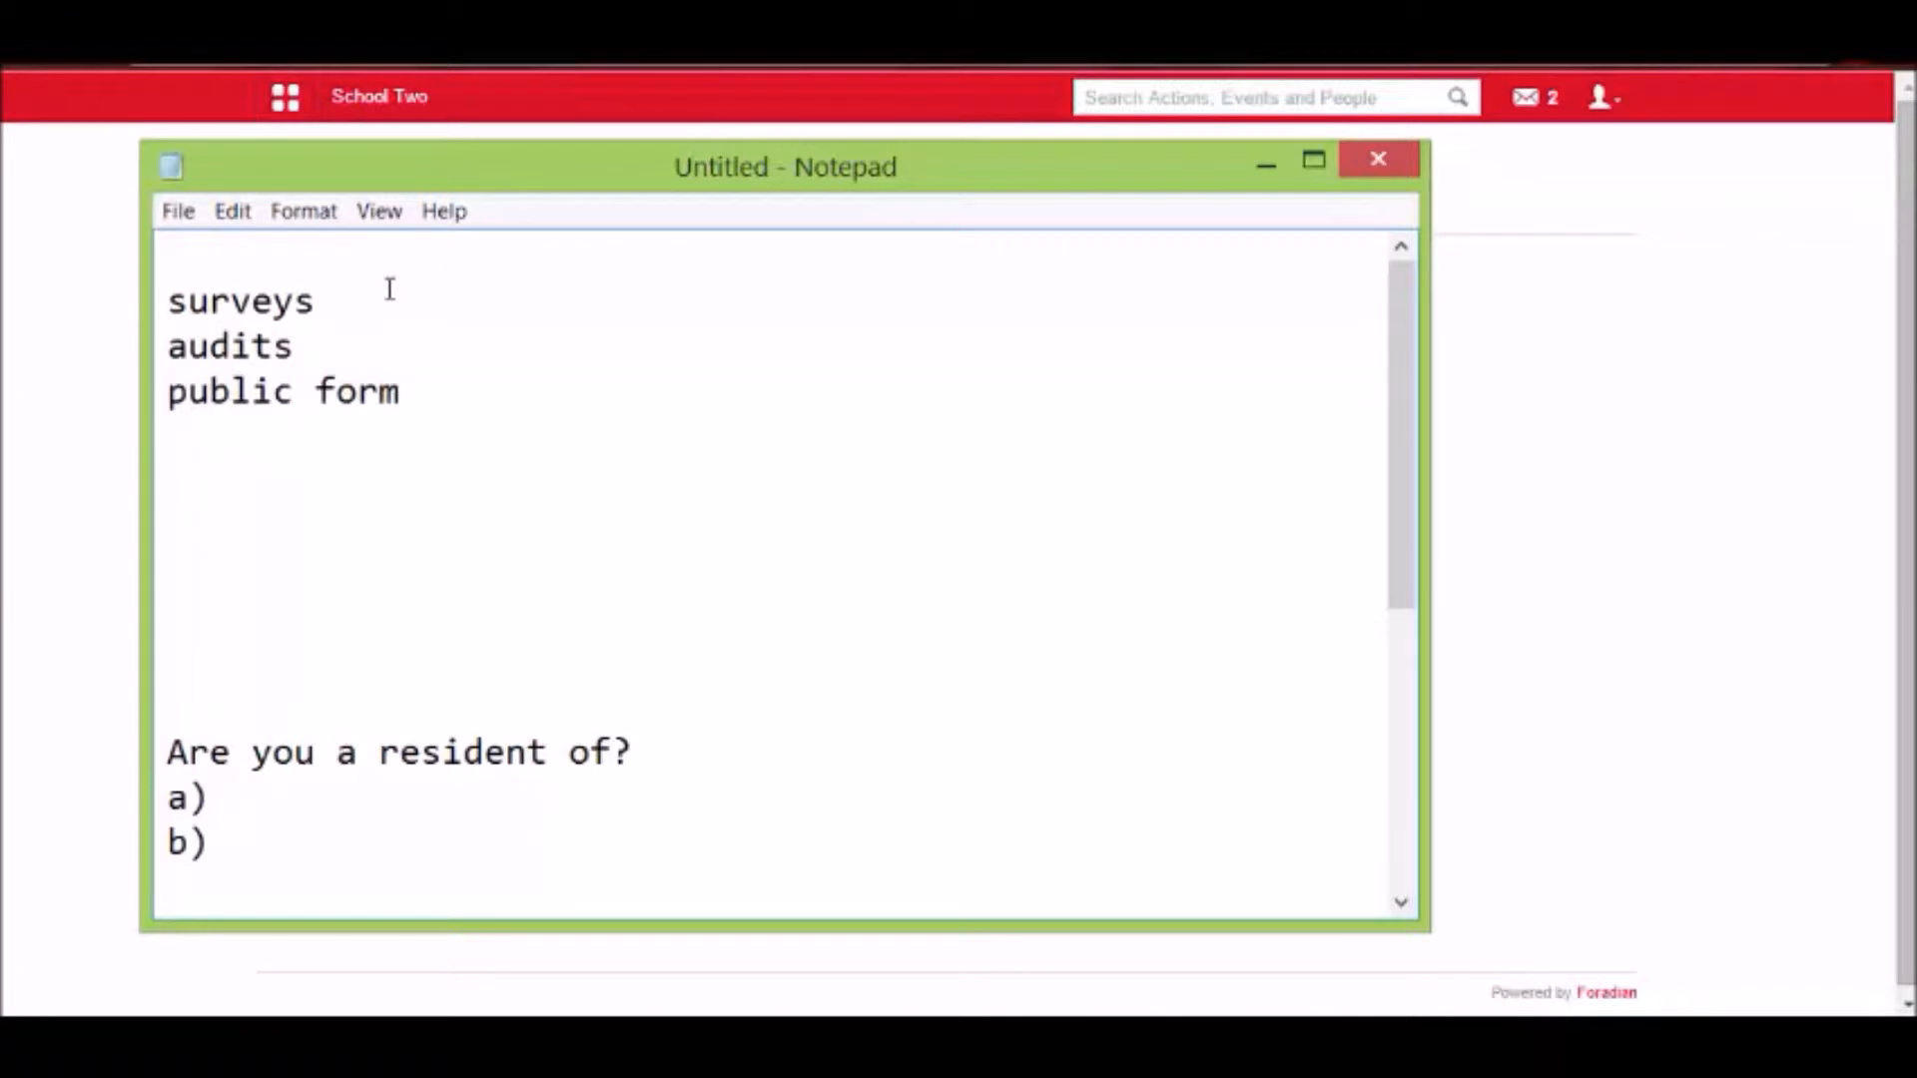
pyautogui.write('s, priv')
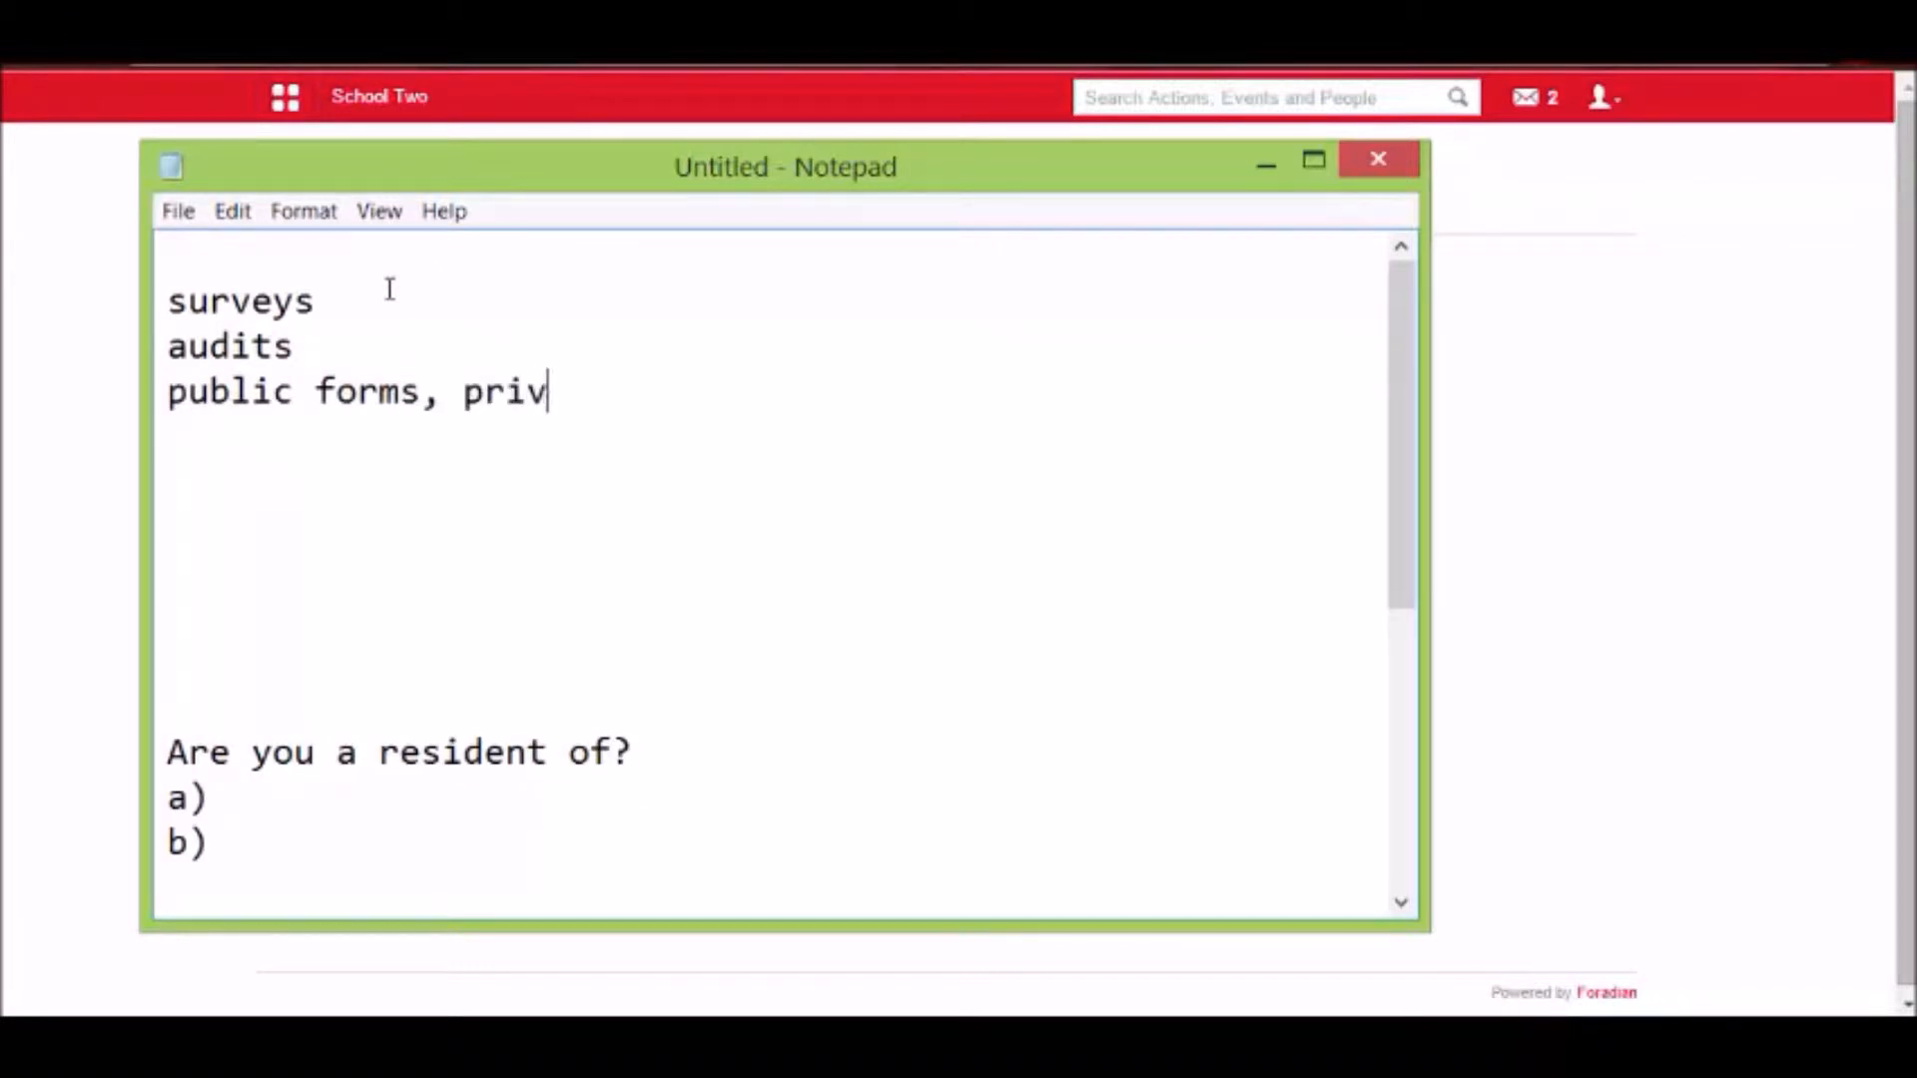
pyautogui.write('ate form, ')
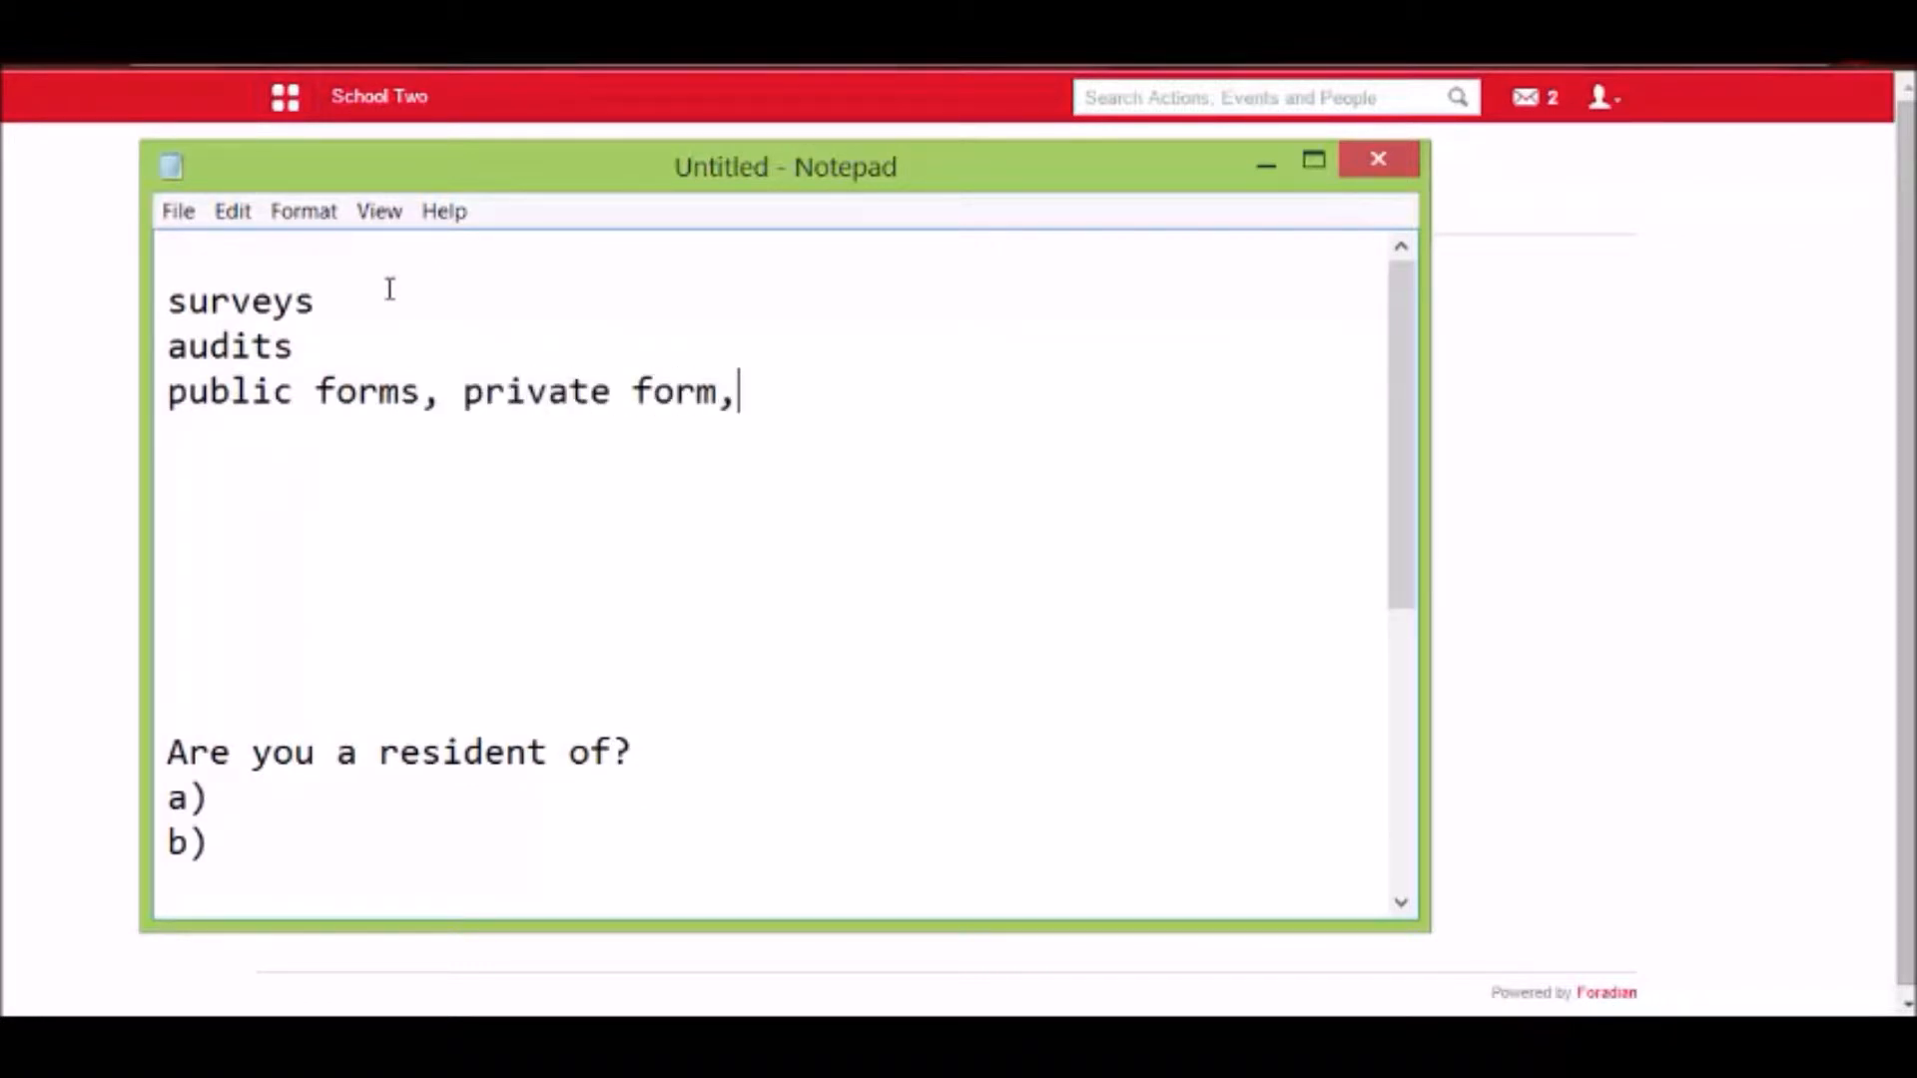
pyautogui.write('feedback')
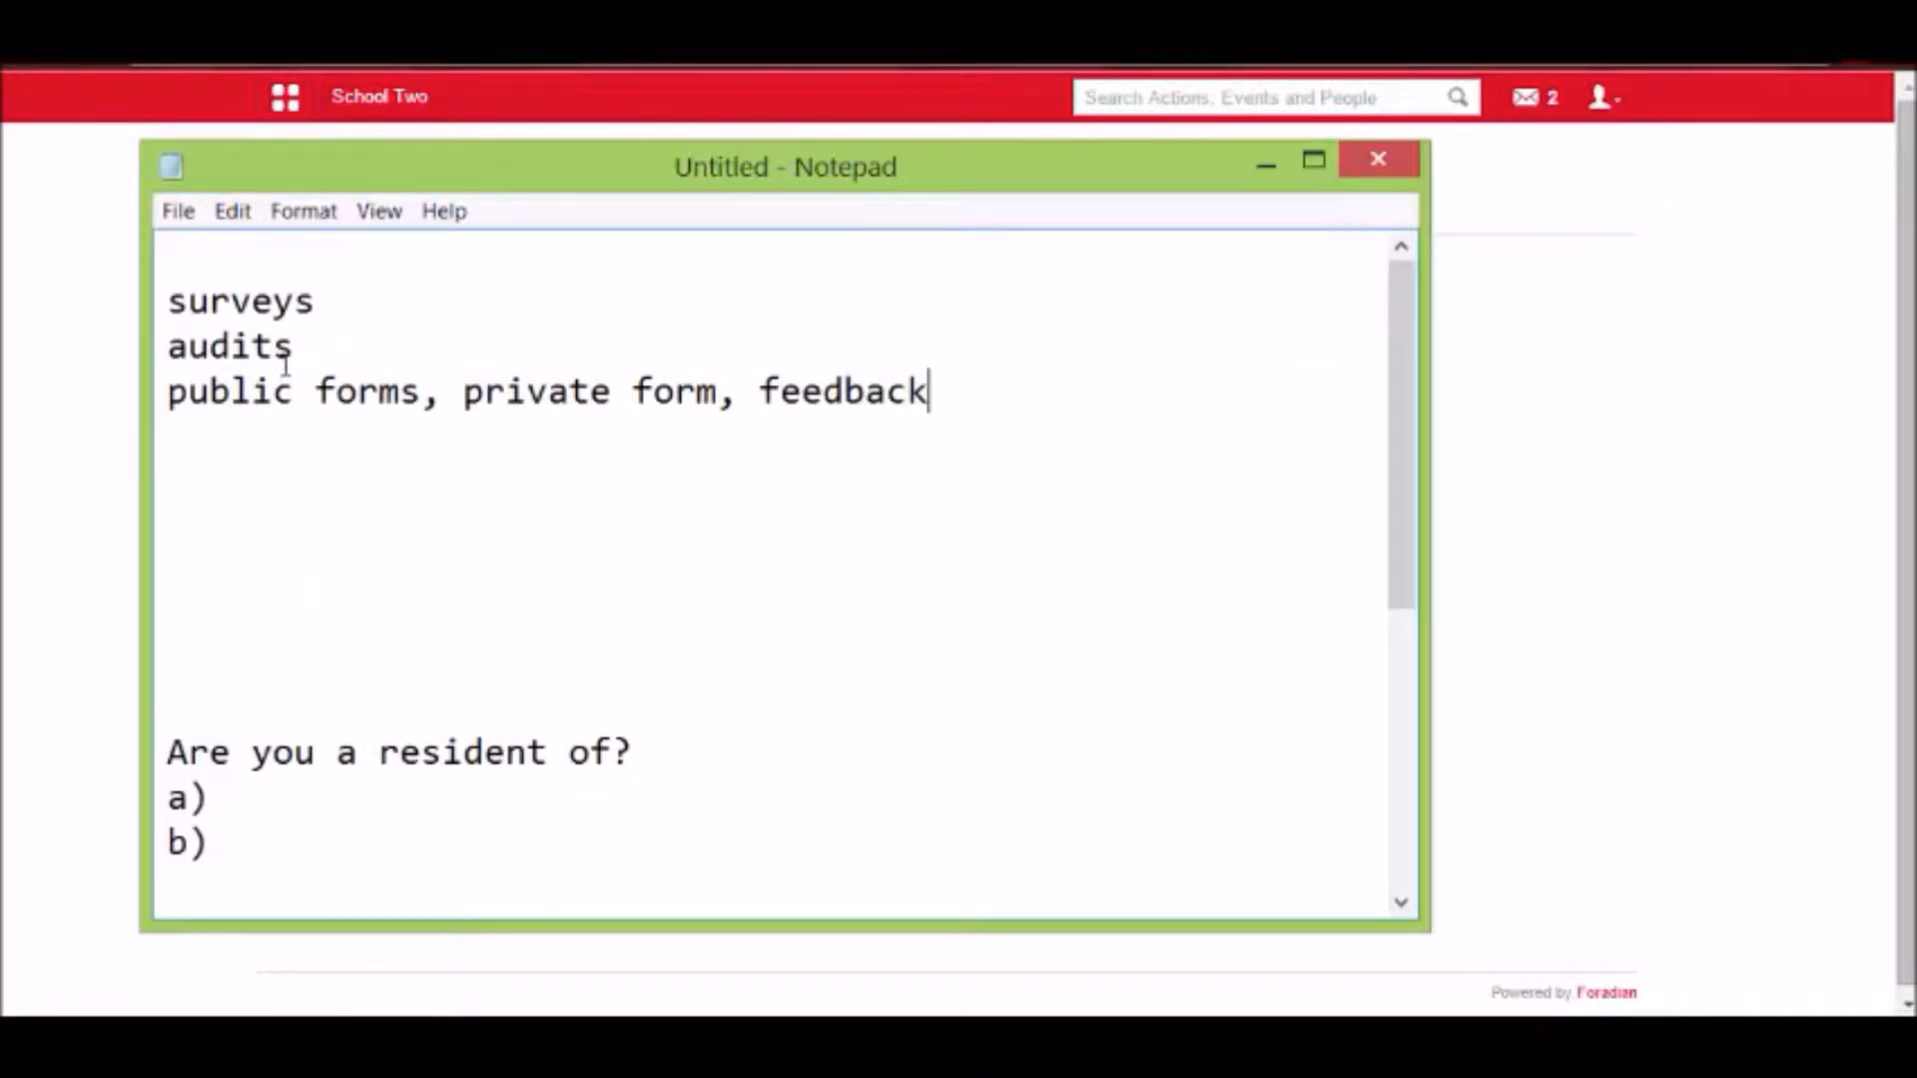
# Highlight the three lines of notes briefly, return to the Forms page in the browser and start creating a form template.
pyautogui.moveTo(962, 396); pyautogui.dragTo(163, 292)
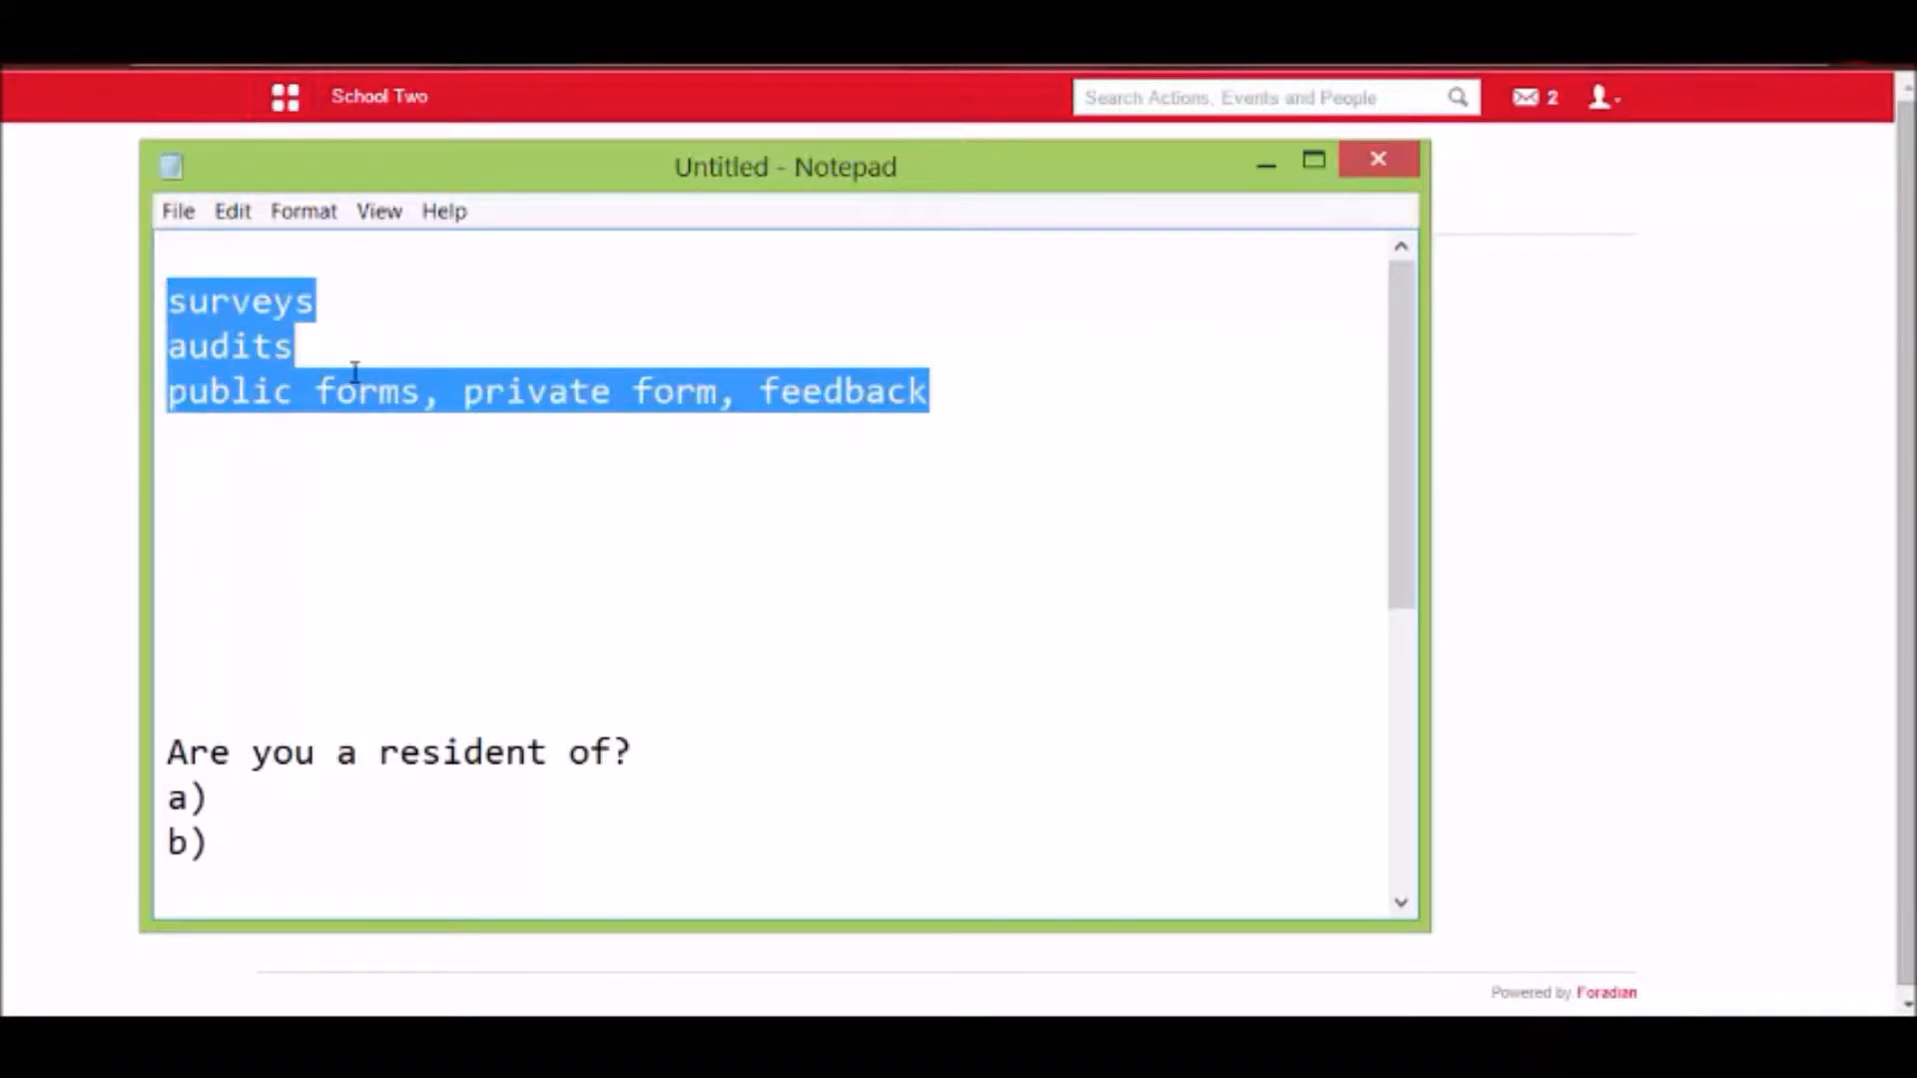
pyautogui.click(356, 369)
pyautogui.click(88, 302)
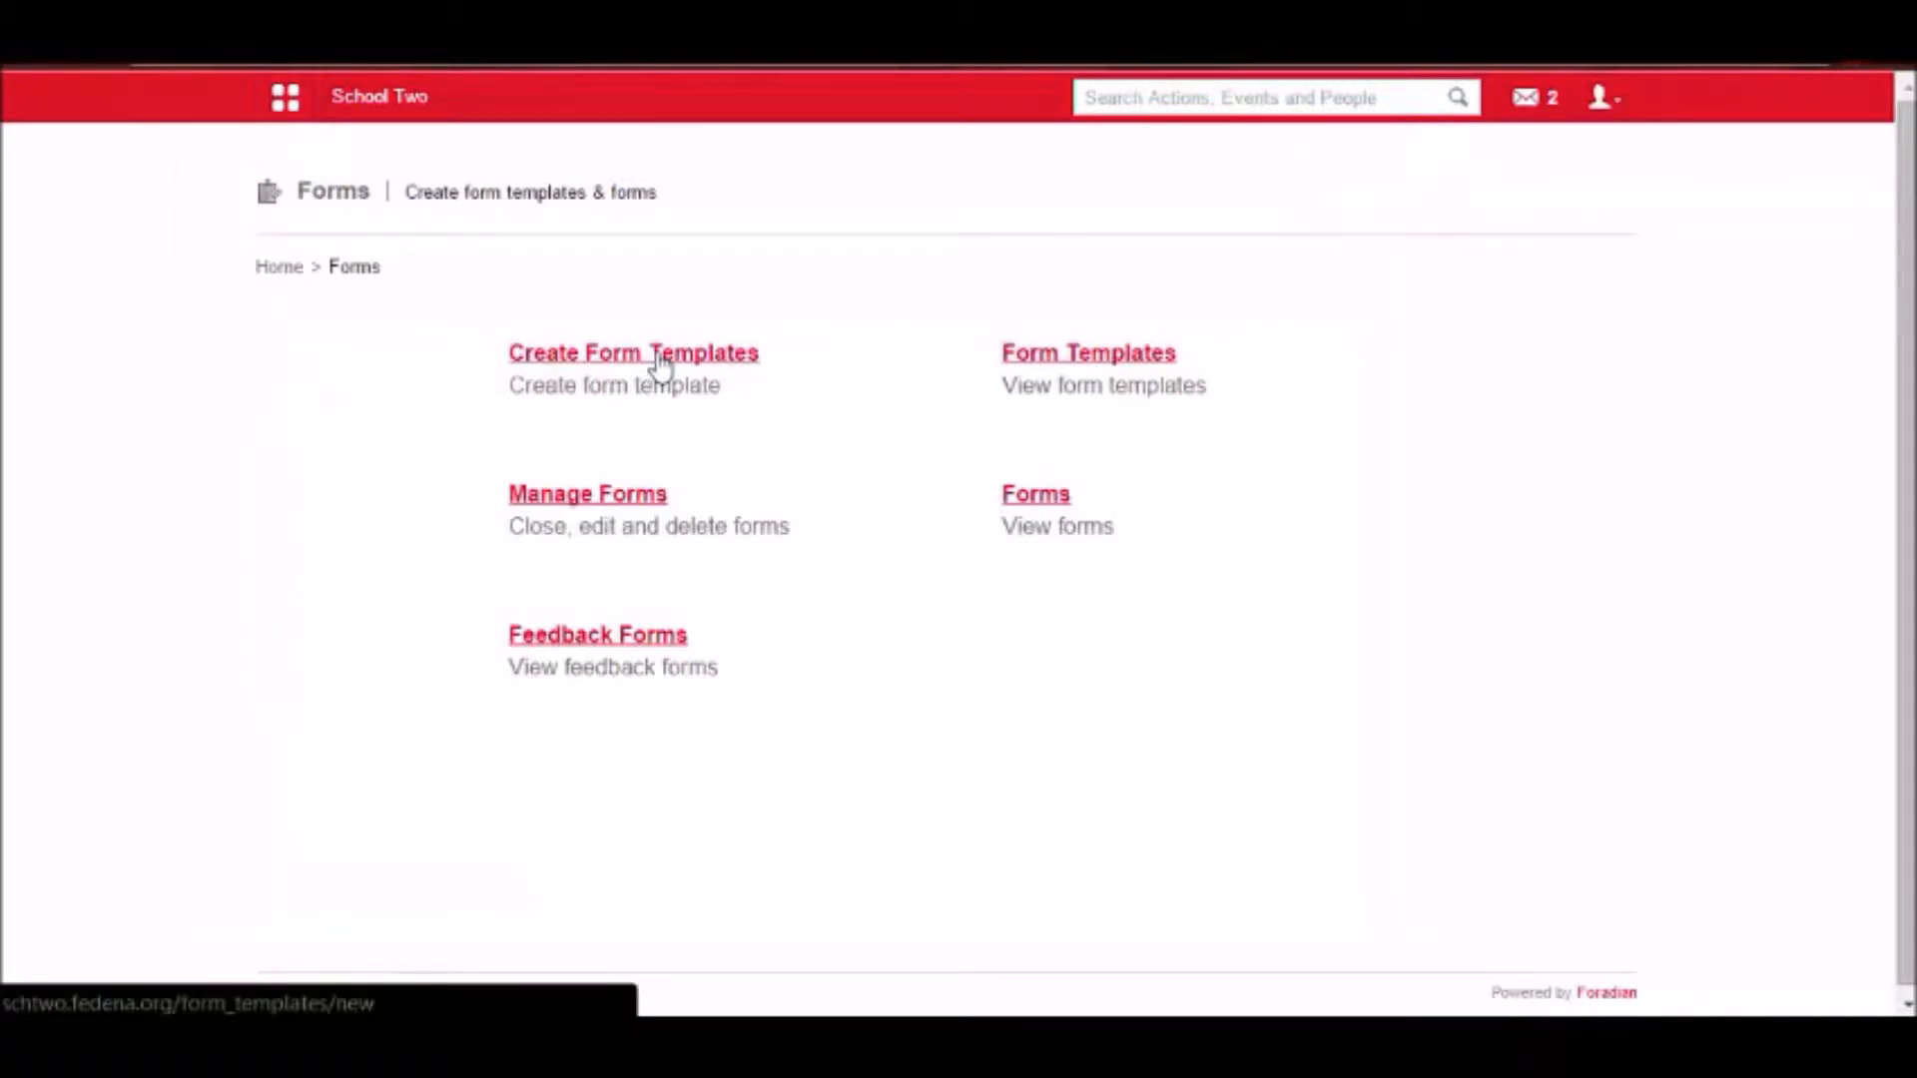
pyautogui.click(661, 368)
# Name the new form template "Waste Management".
pyautogui.click(1109, 354)
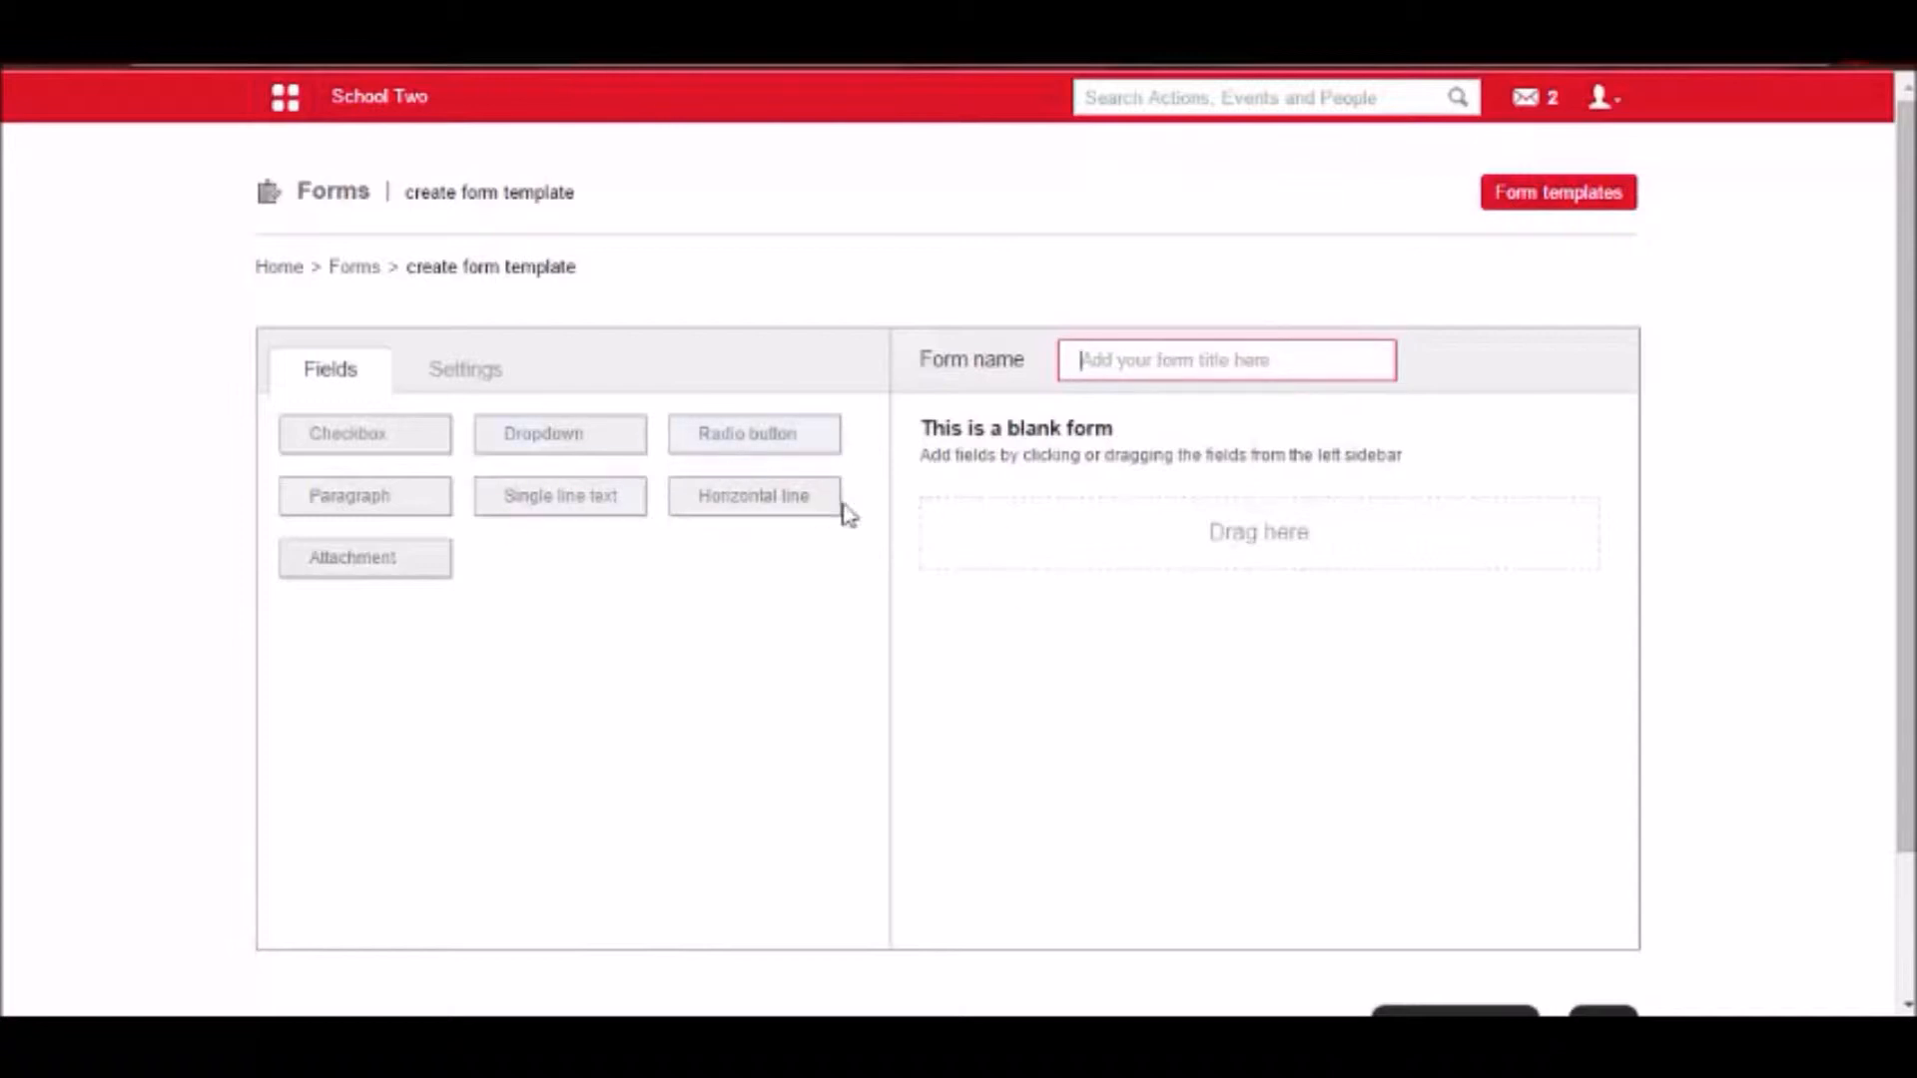
pyautogui.write('Waste Manag')
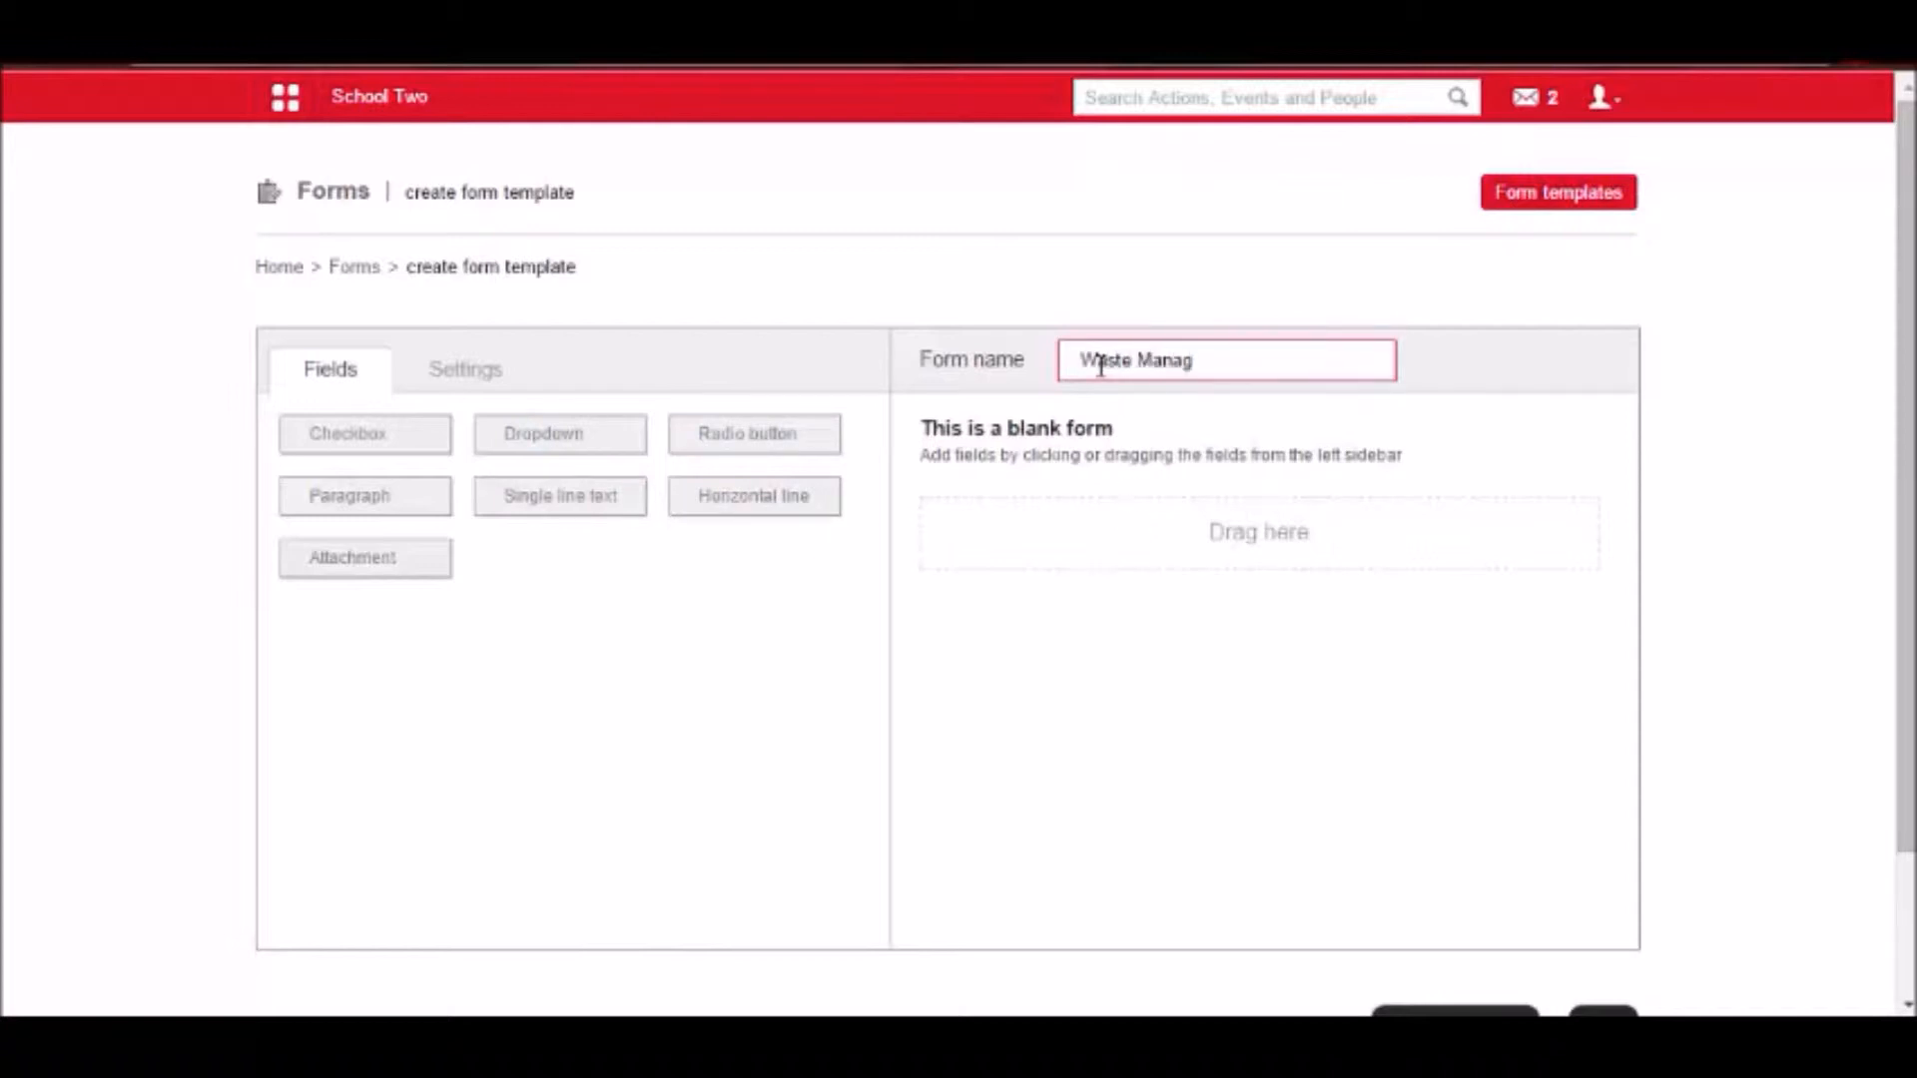
pyautogui.write('ement')
pyautogui.click(1242, 548)
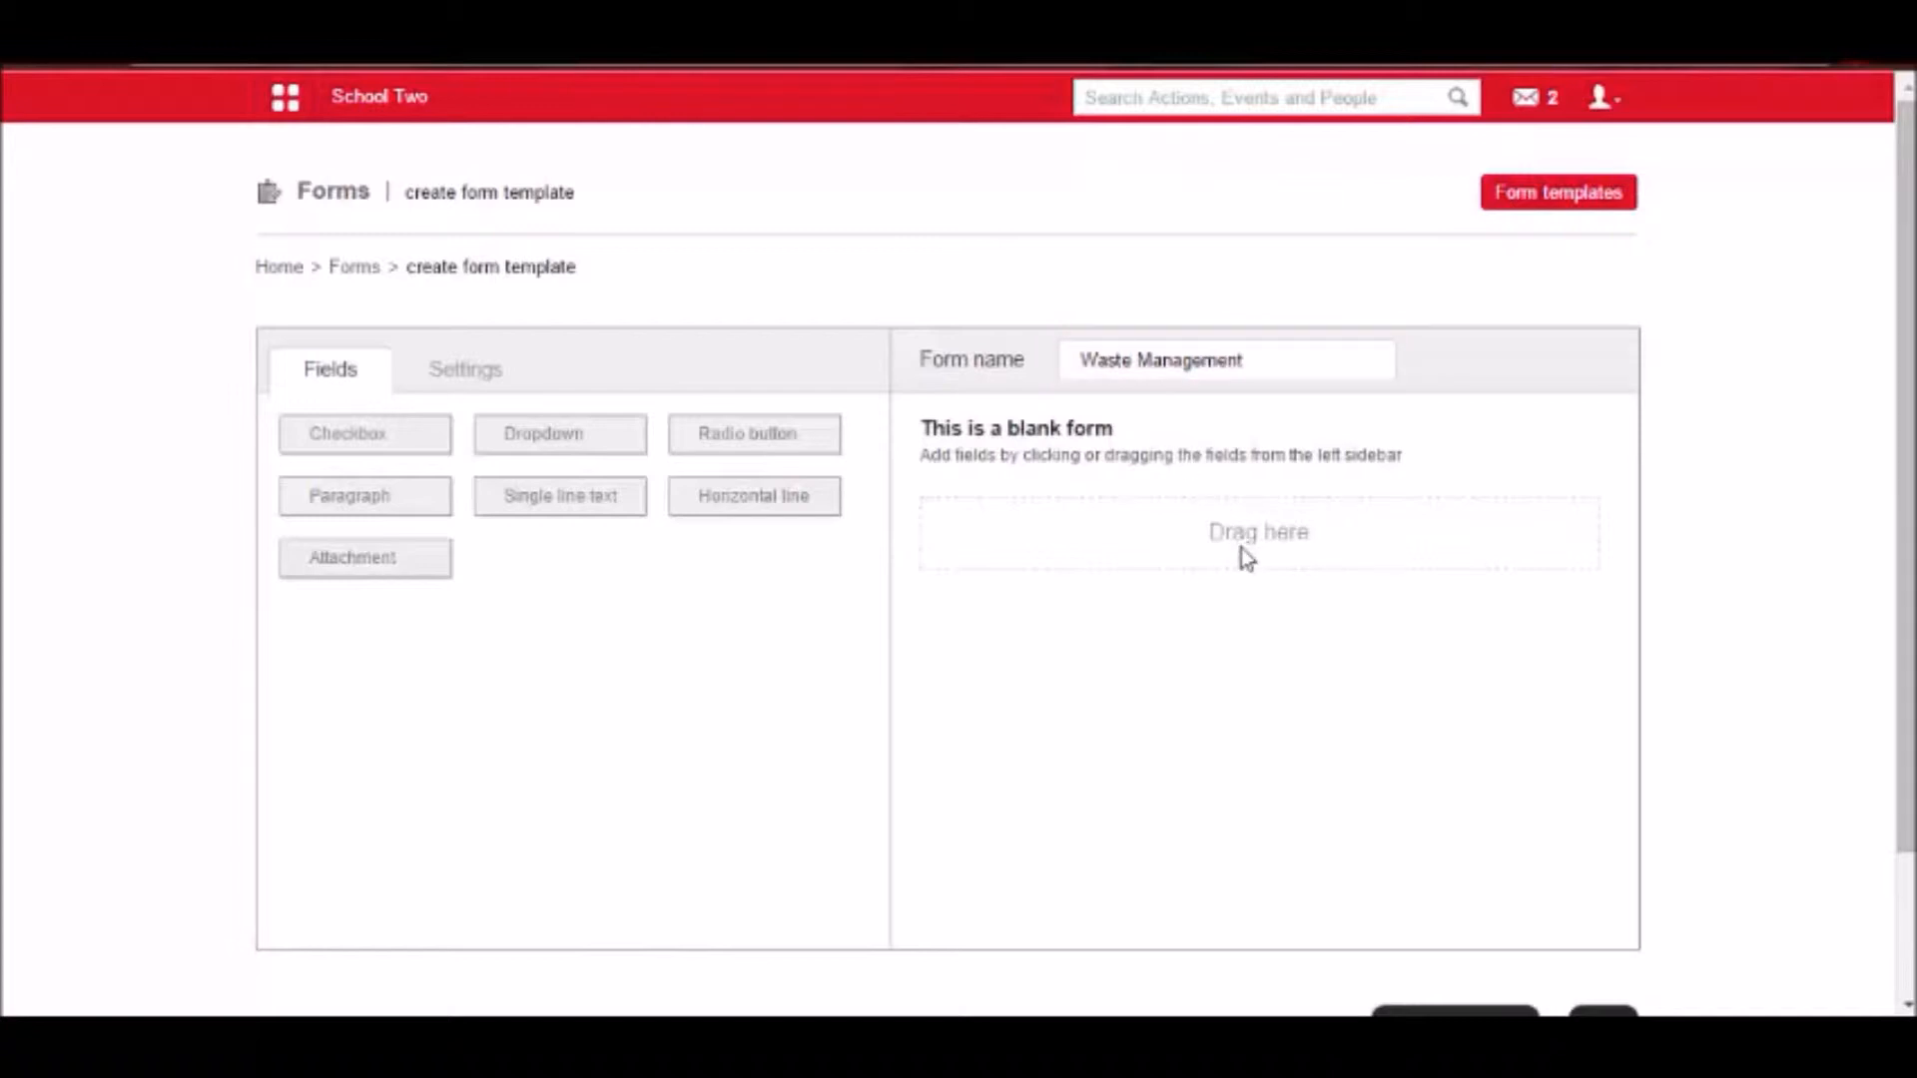
# Add a single line text field to the blank form and open its settings.
pyautogui.scroll(-2, 1242, 548)
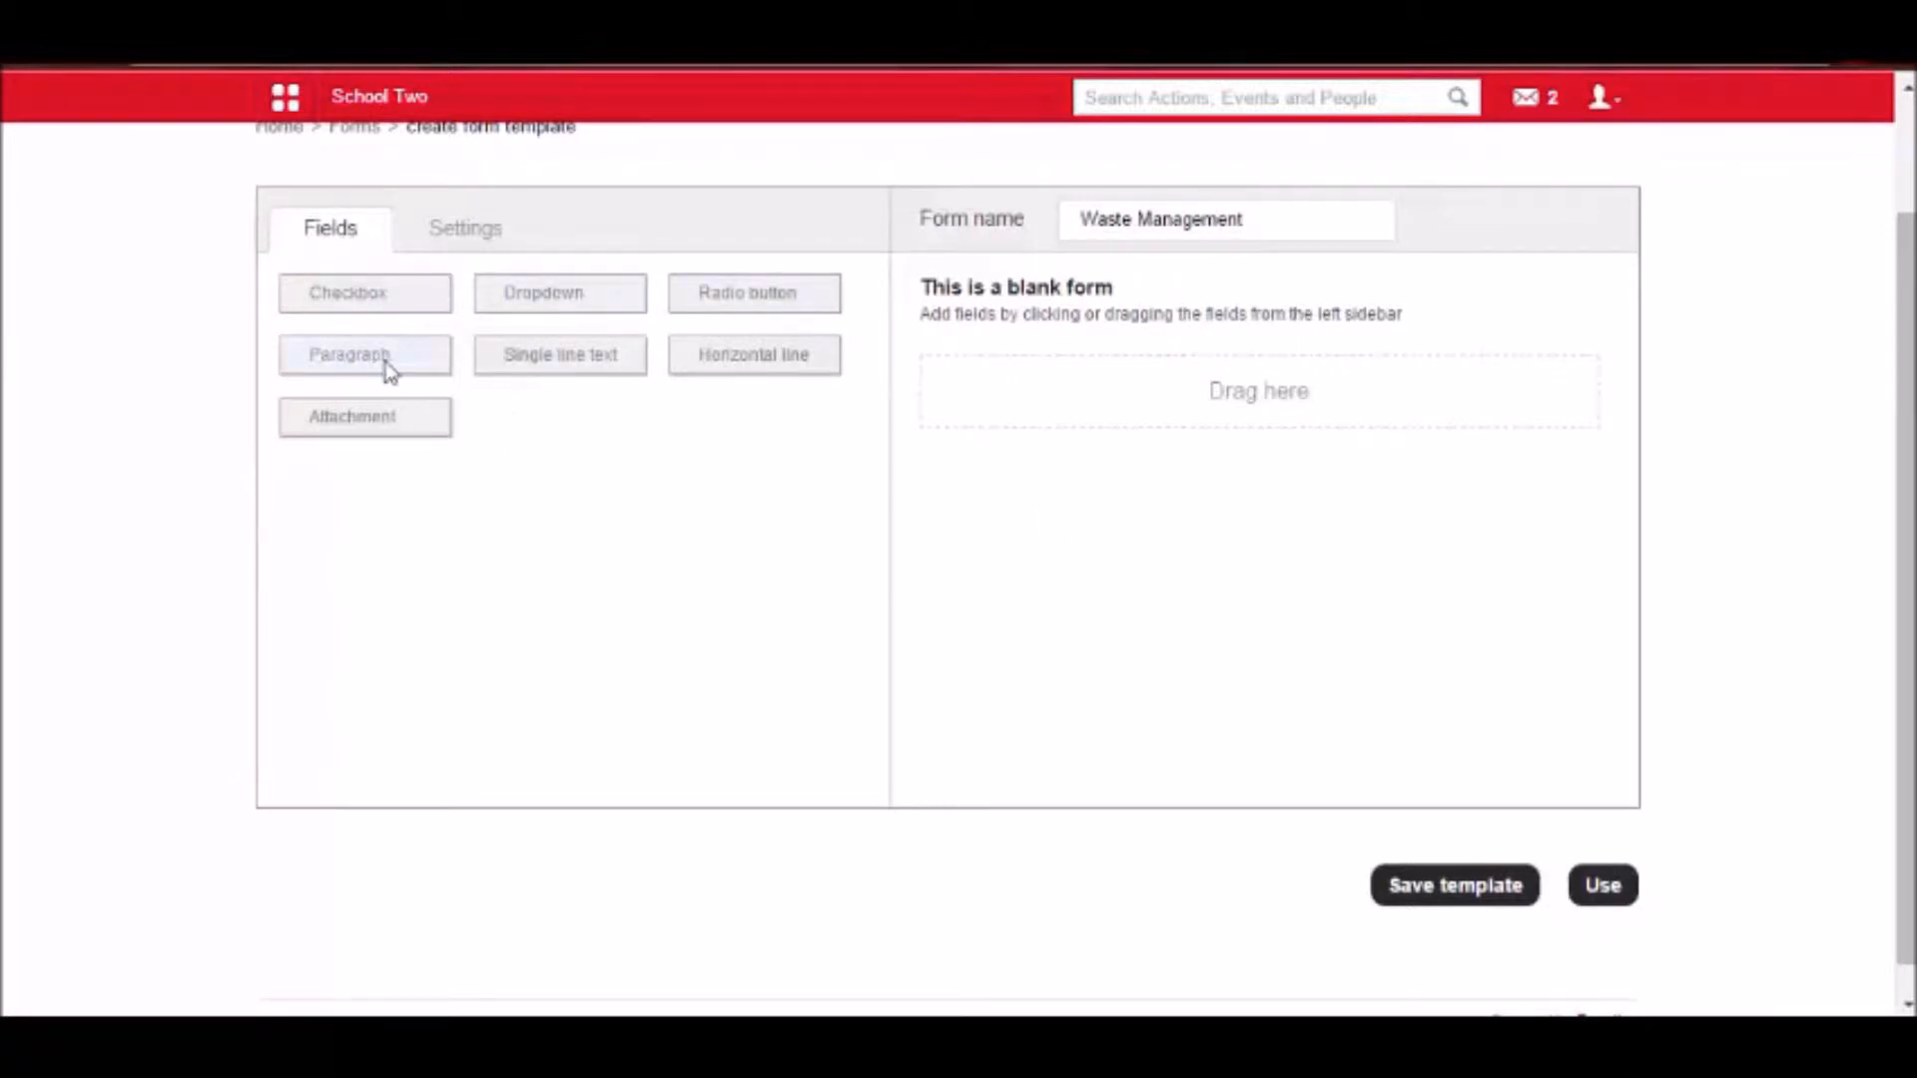
pyautogui.moveTo(585, 357); pyautogui.dragTo(1040, 372)
pyautogui.click(1001, 329)
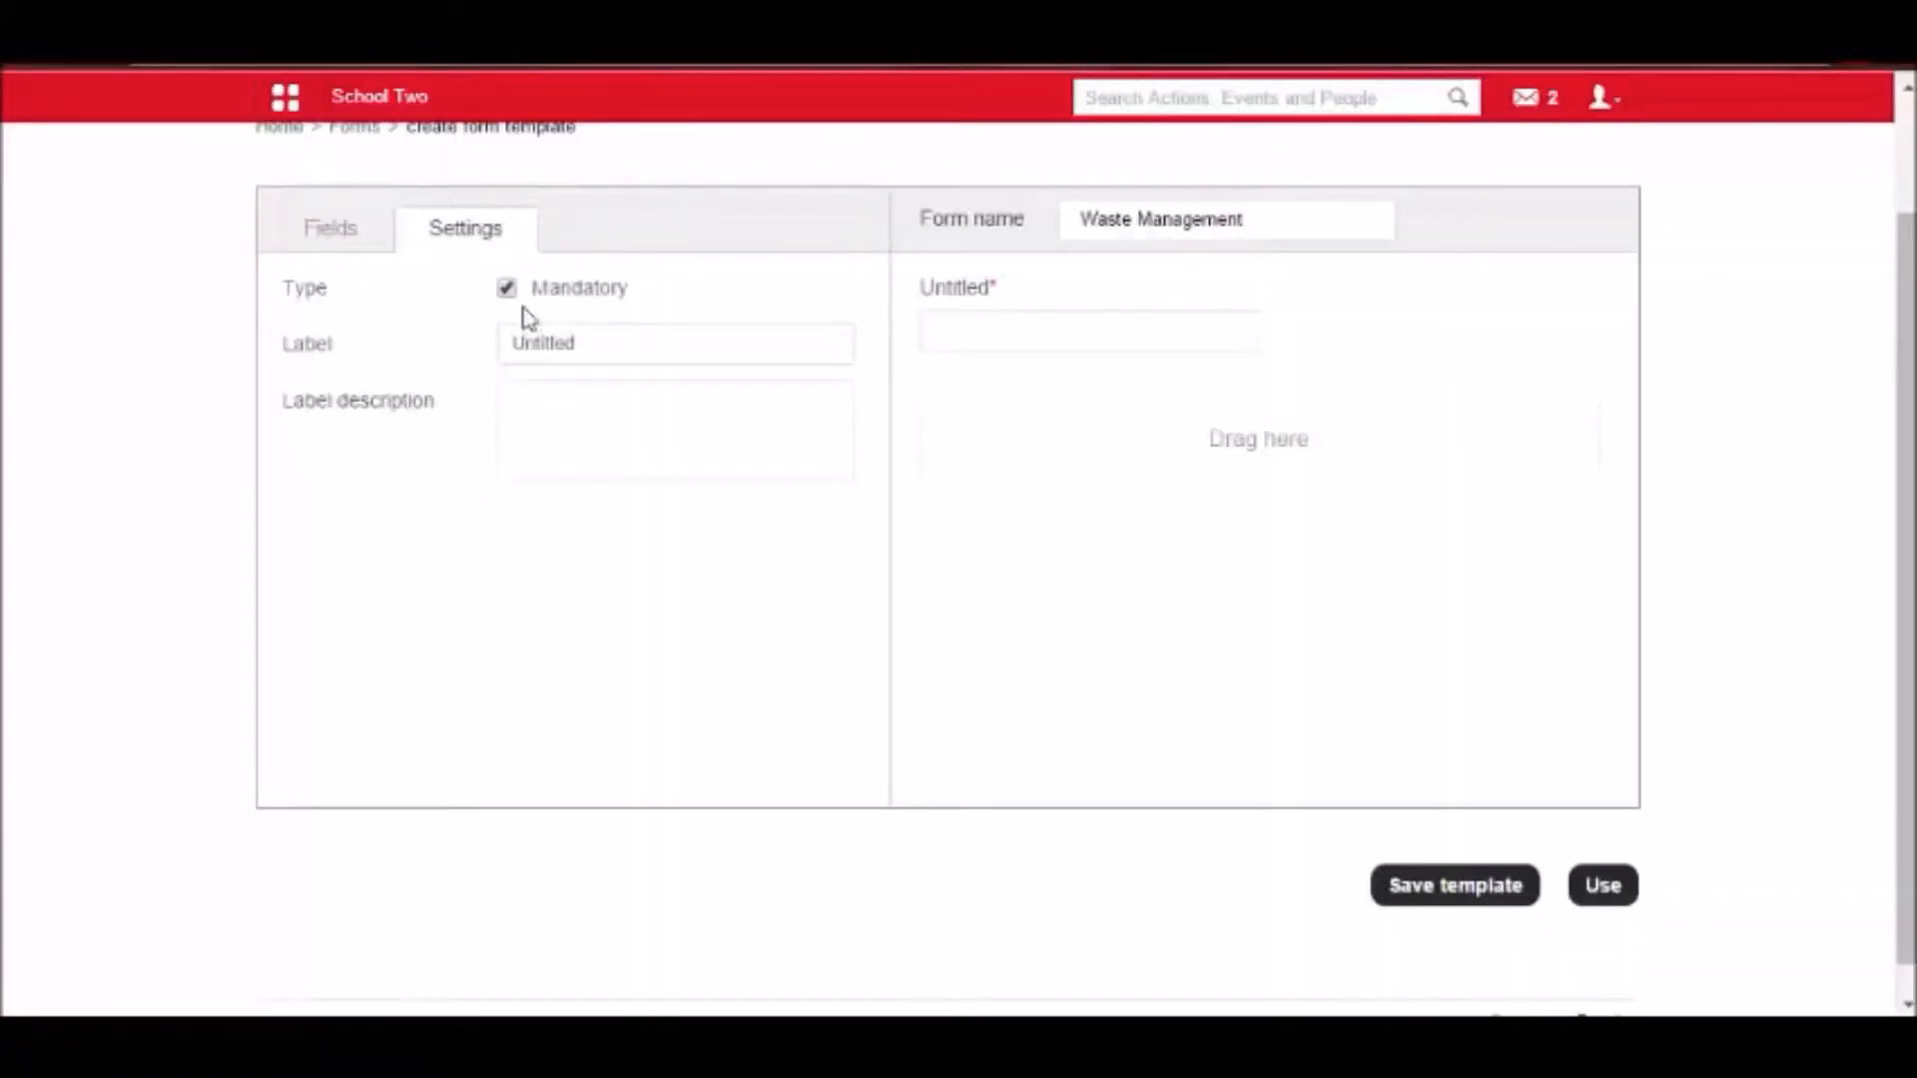
# Cut the question "Are you a resident of?" from the Notepad notes and paste it as the text field's label.
pyautogui.click(607, 342)
pyautogui.moveTo(619, 343); pyautogui.dragTo(473, 336)
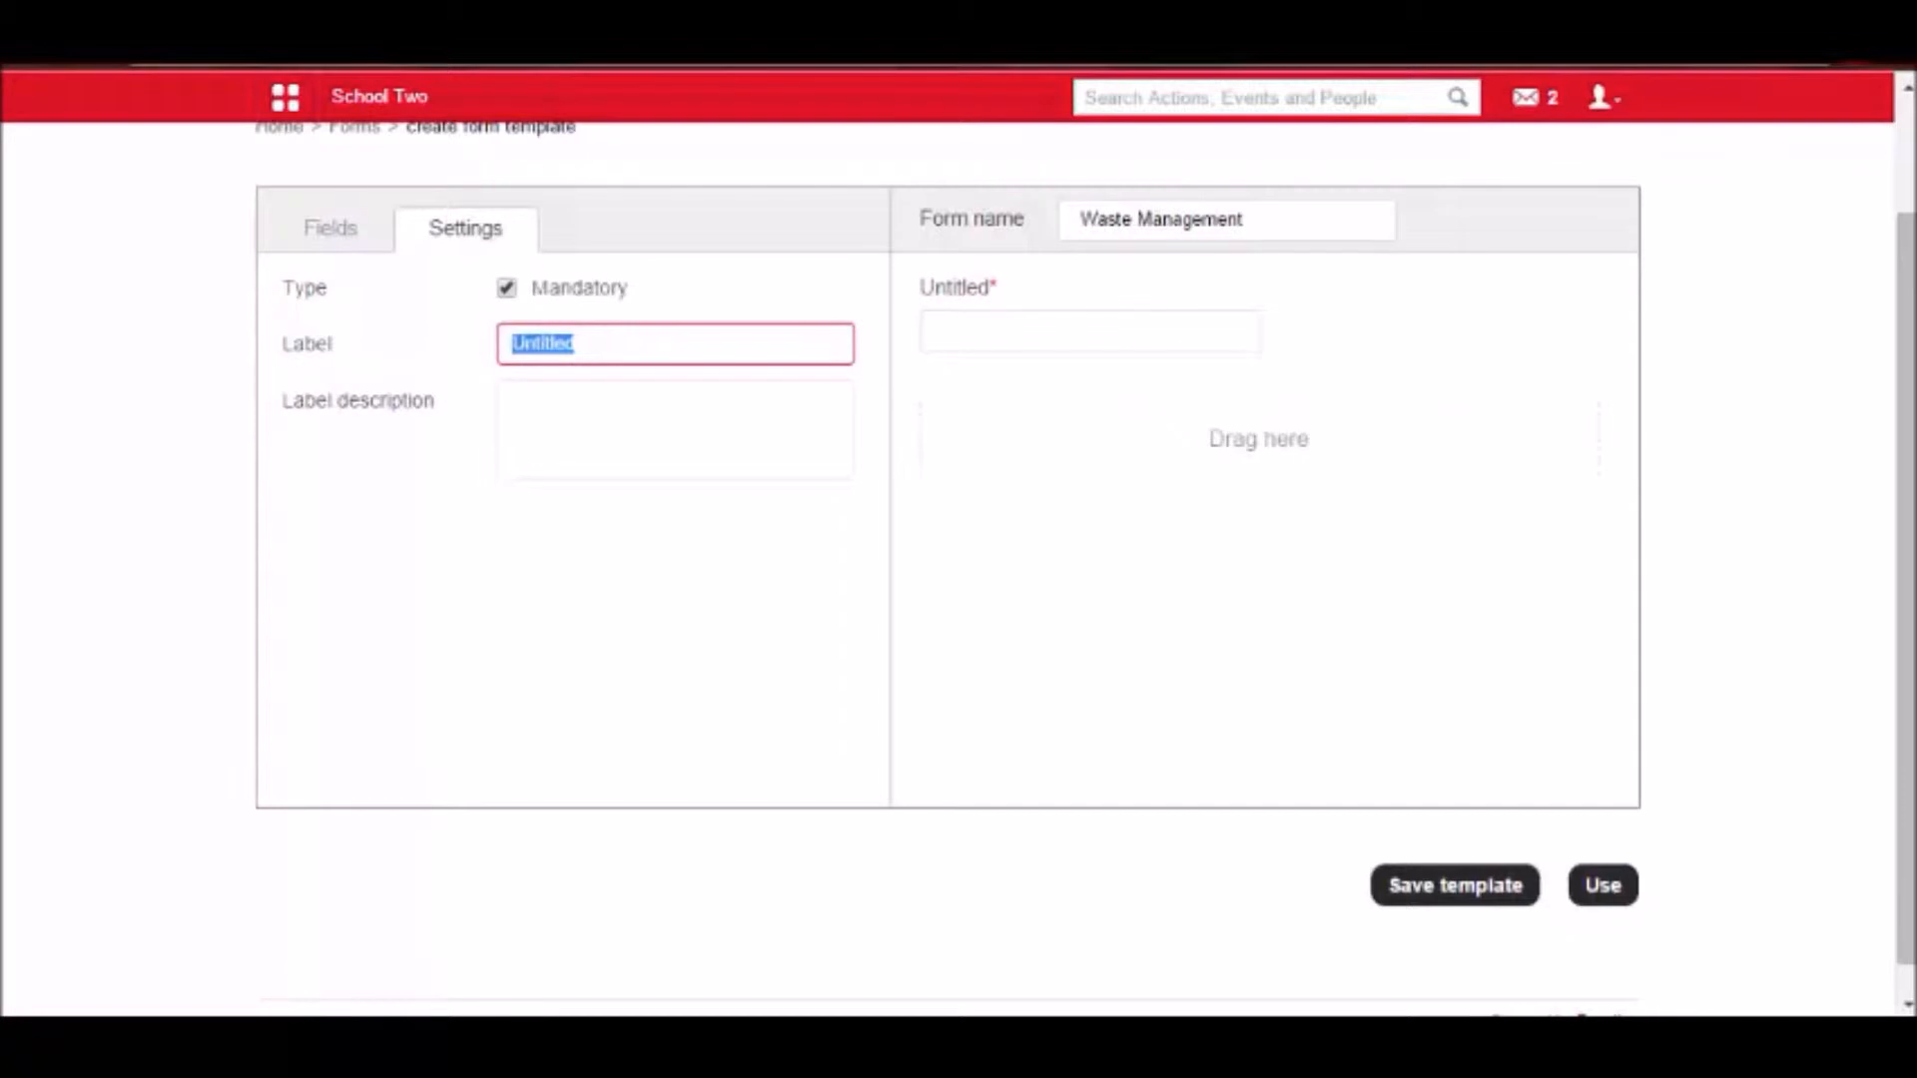
pyautogui.click(249, 868)
pyautogui.moveTo(633, 754); pyautogui.dragTo(167, 756)
pyautogui.hotkey('ctrl', 'x')
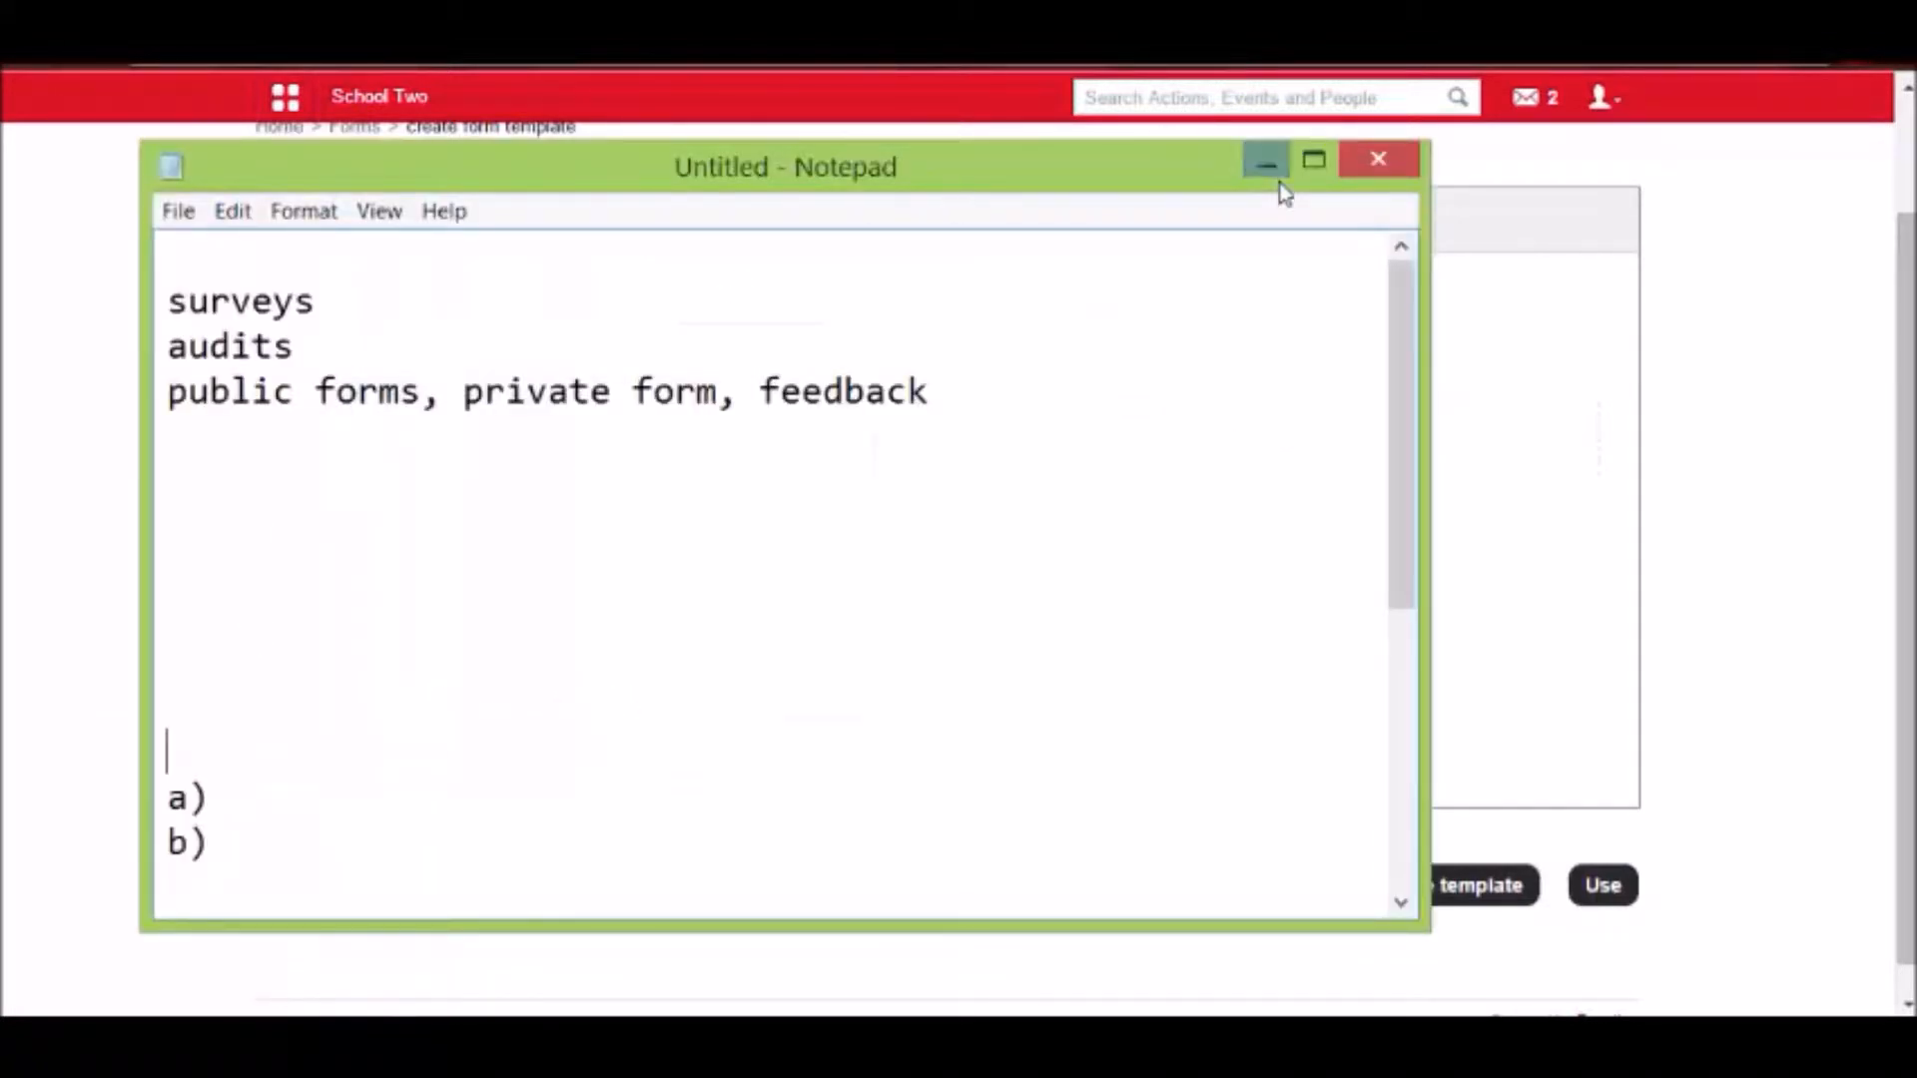
pyautogui.click(1265, 162)
pyautogui.hotkey('ctrl', 'v')
pyautogui.click(582, 393)
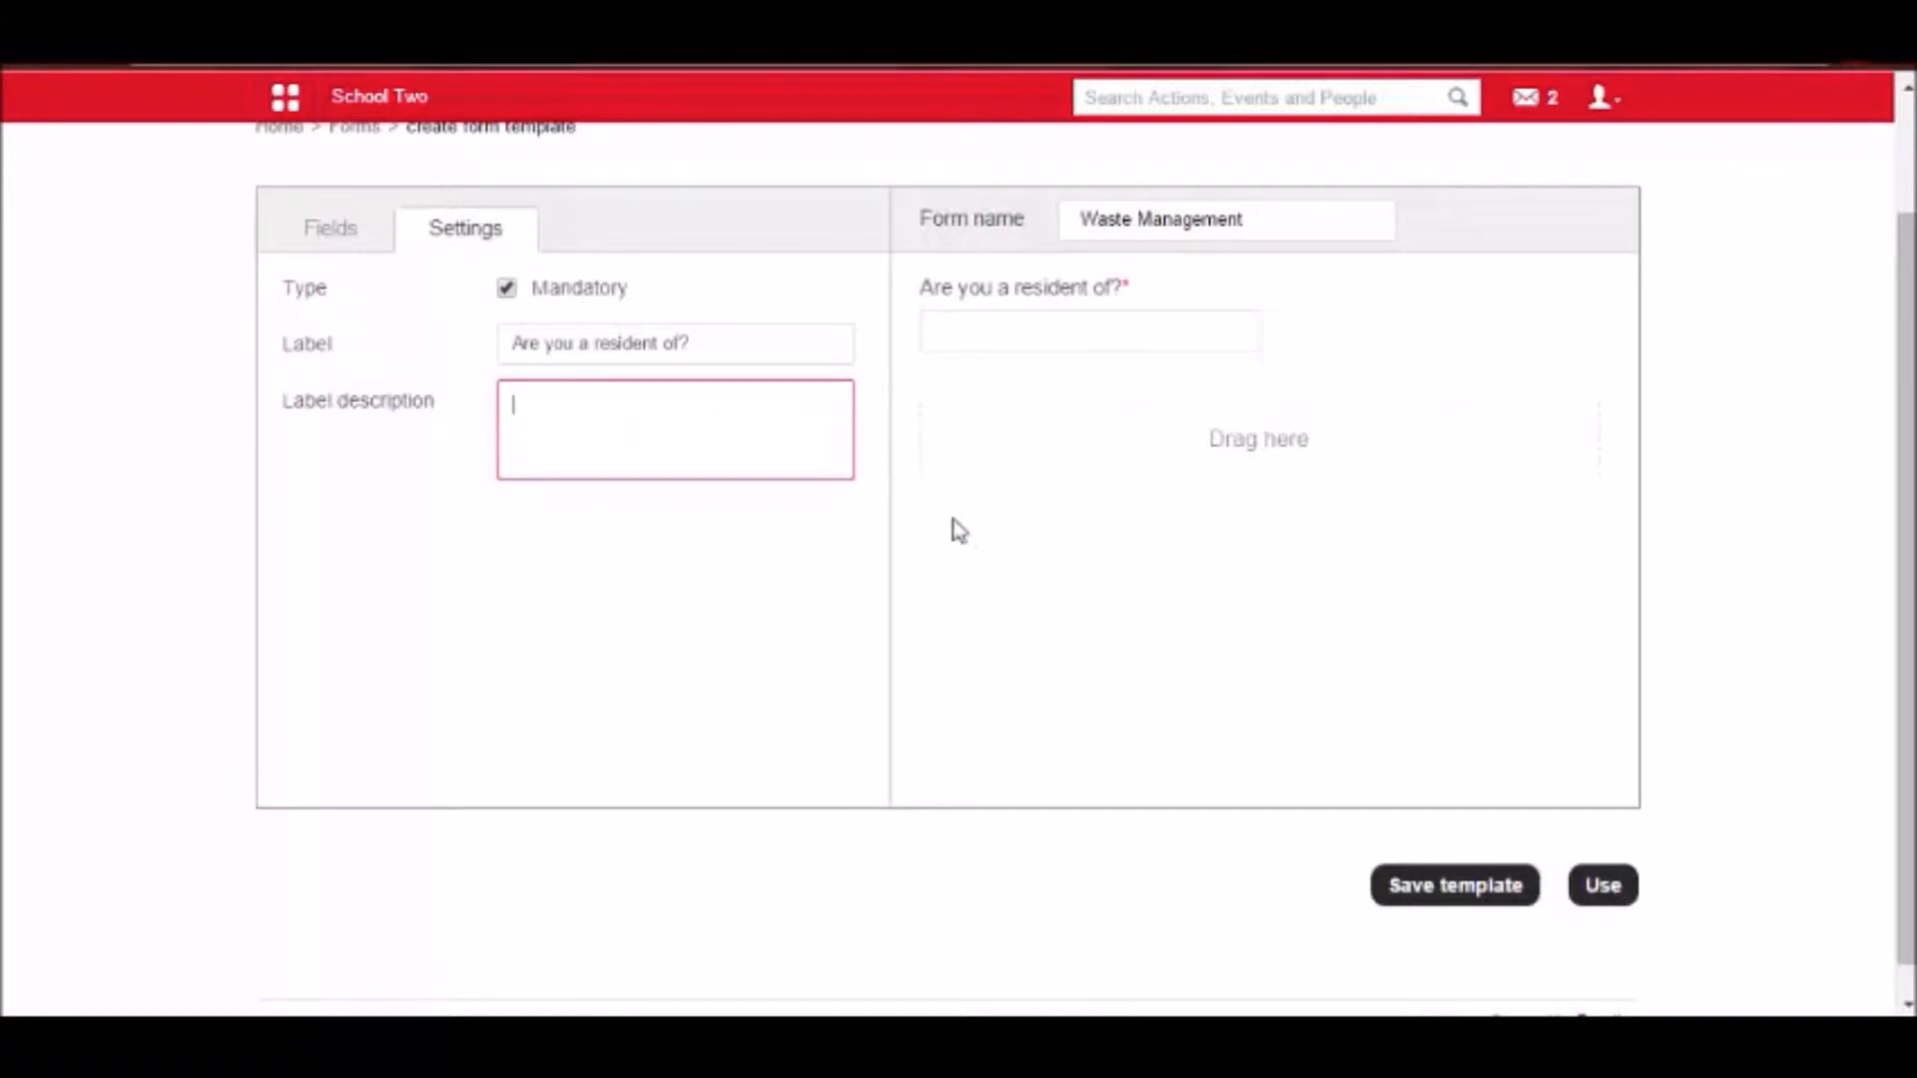
pyautogui.click(942, 223)
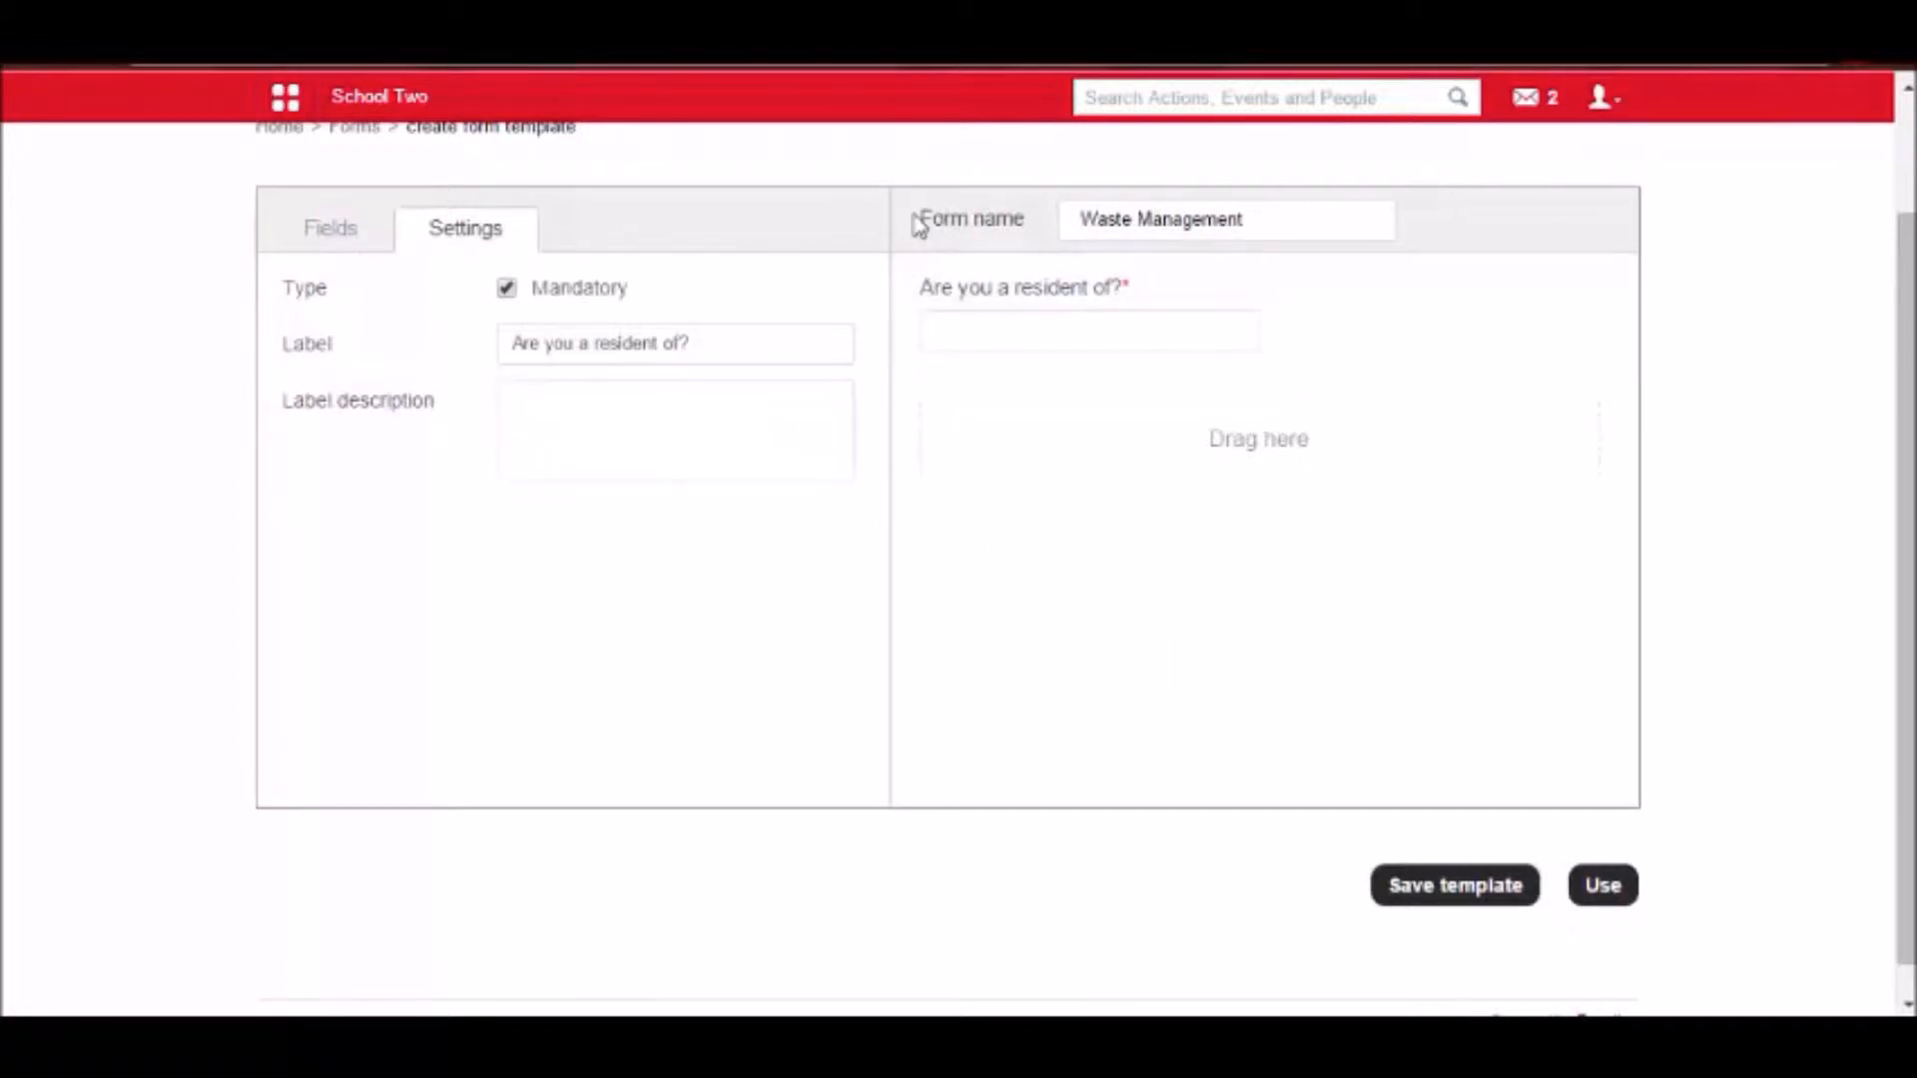
# Add a radio button field below the resident question and open its settings.
pyautogui.click(349, 238)
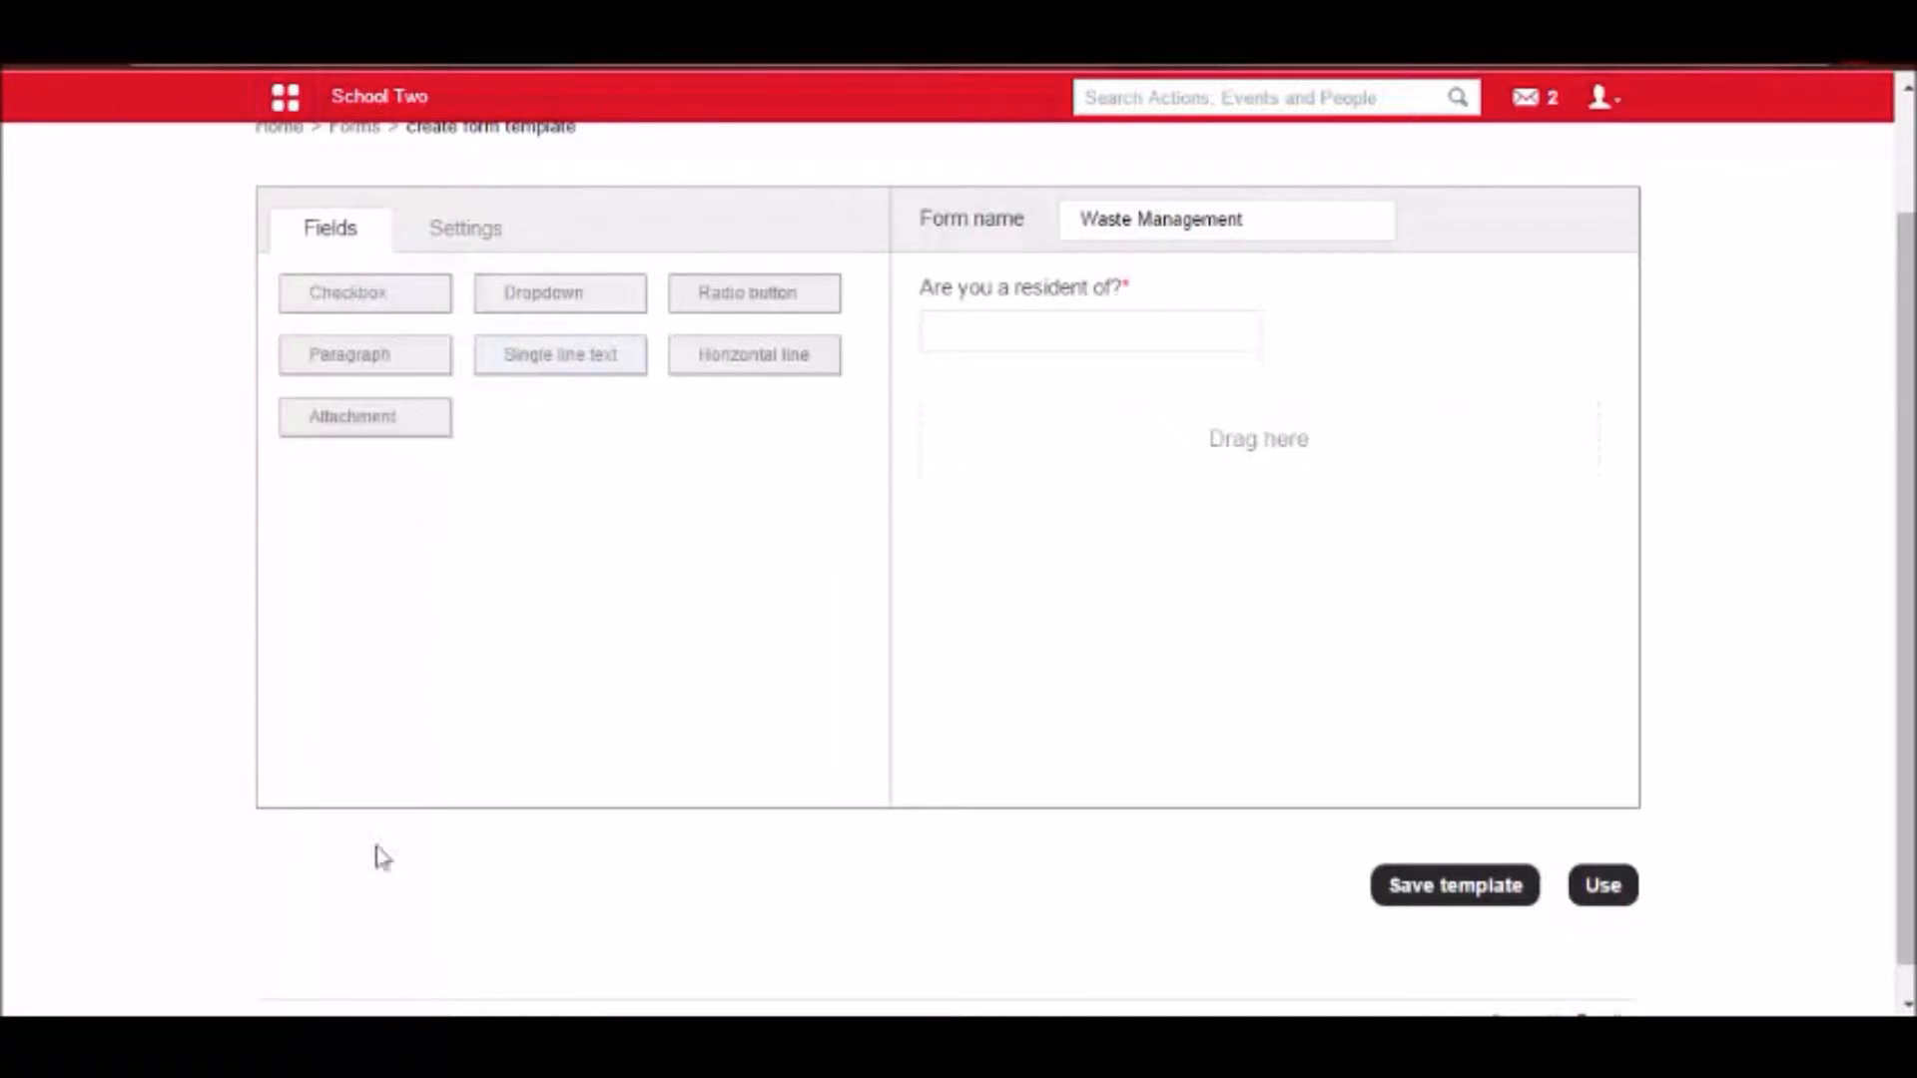
pyautogui.moveTo(699, 312); pyautogui.dragTo(976, 470)
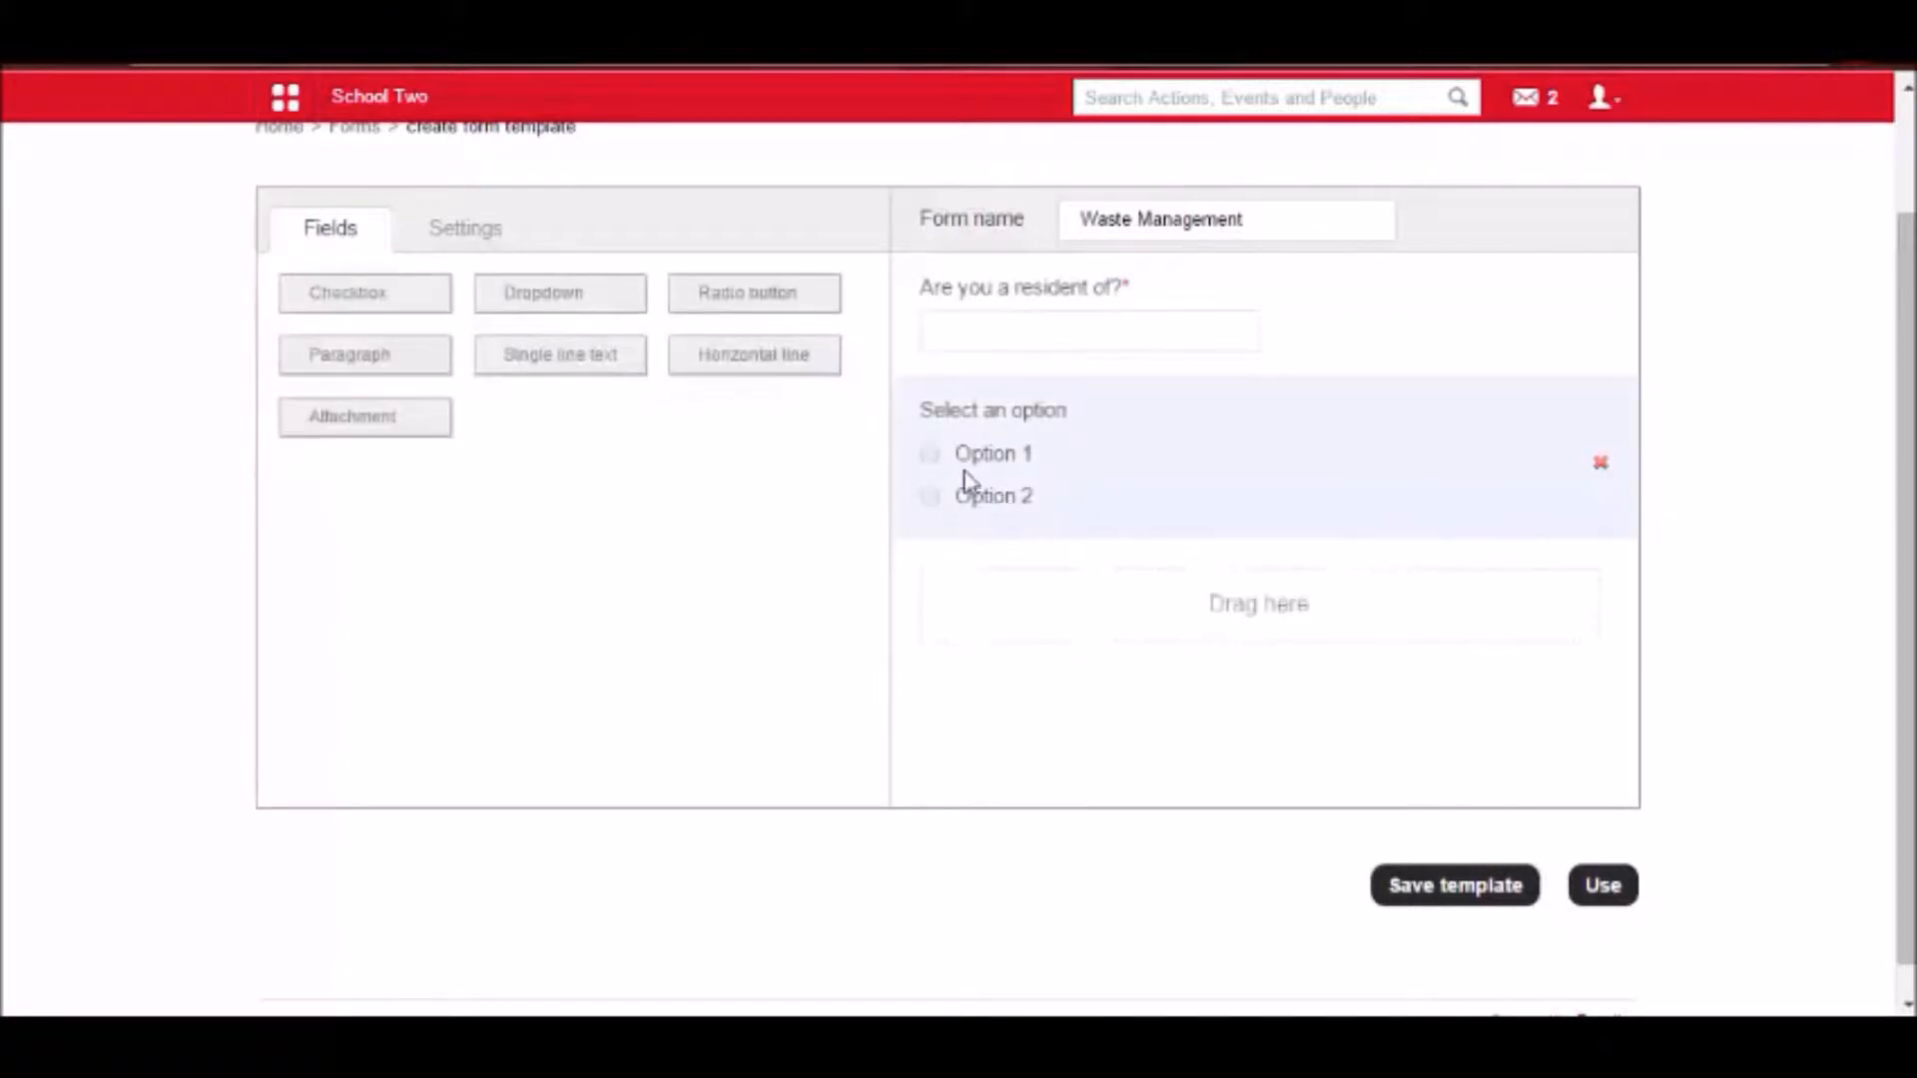
pyautogui.click(1098, 483)
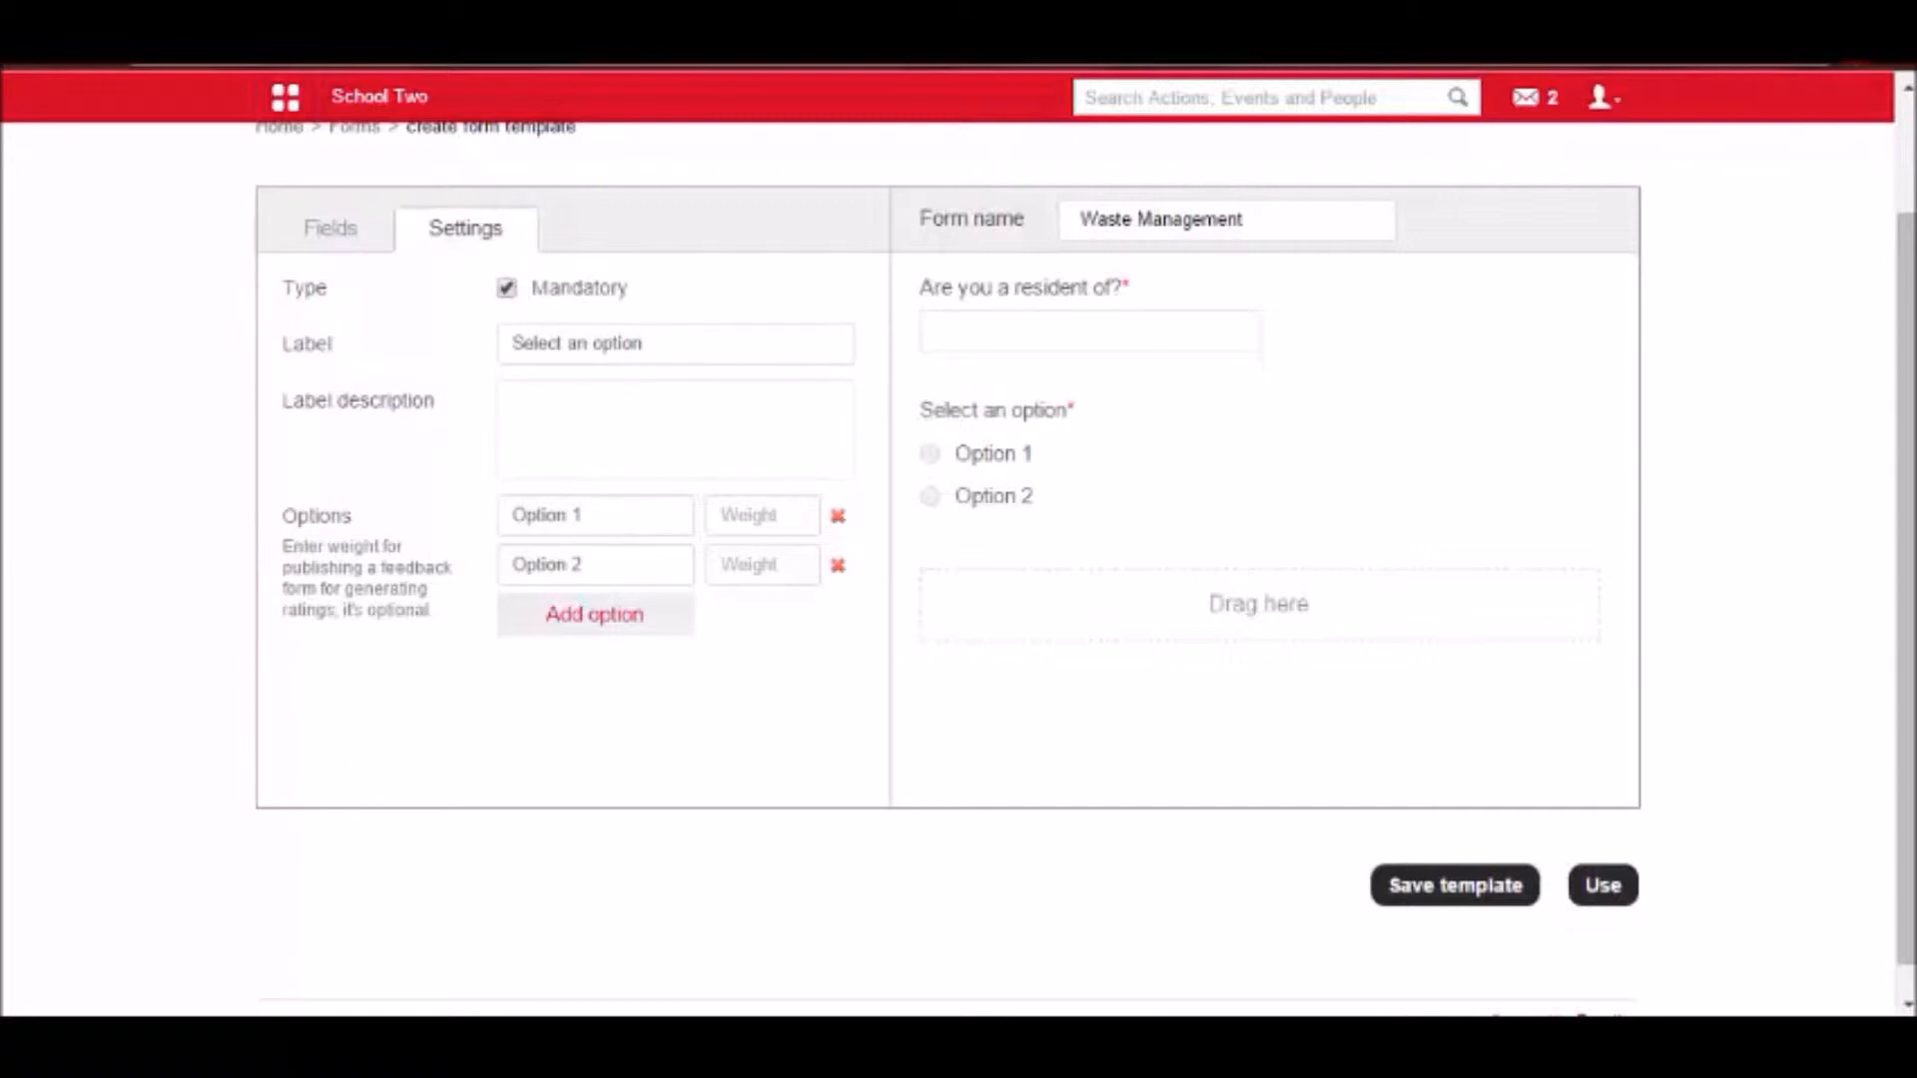
# Cut "How many people currently live in your household?" from the Notepad notes and paste it as the radio button field's label.
pyautogui.hotkey('alt', 'Tab')
pyautogui.scroll(-5, 605, 667)
pyautogui.click(556, 578)
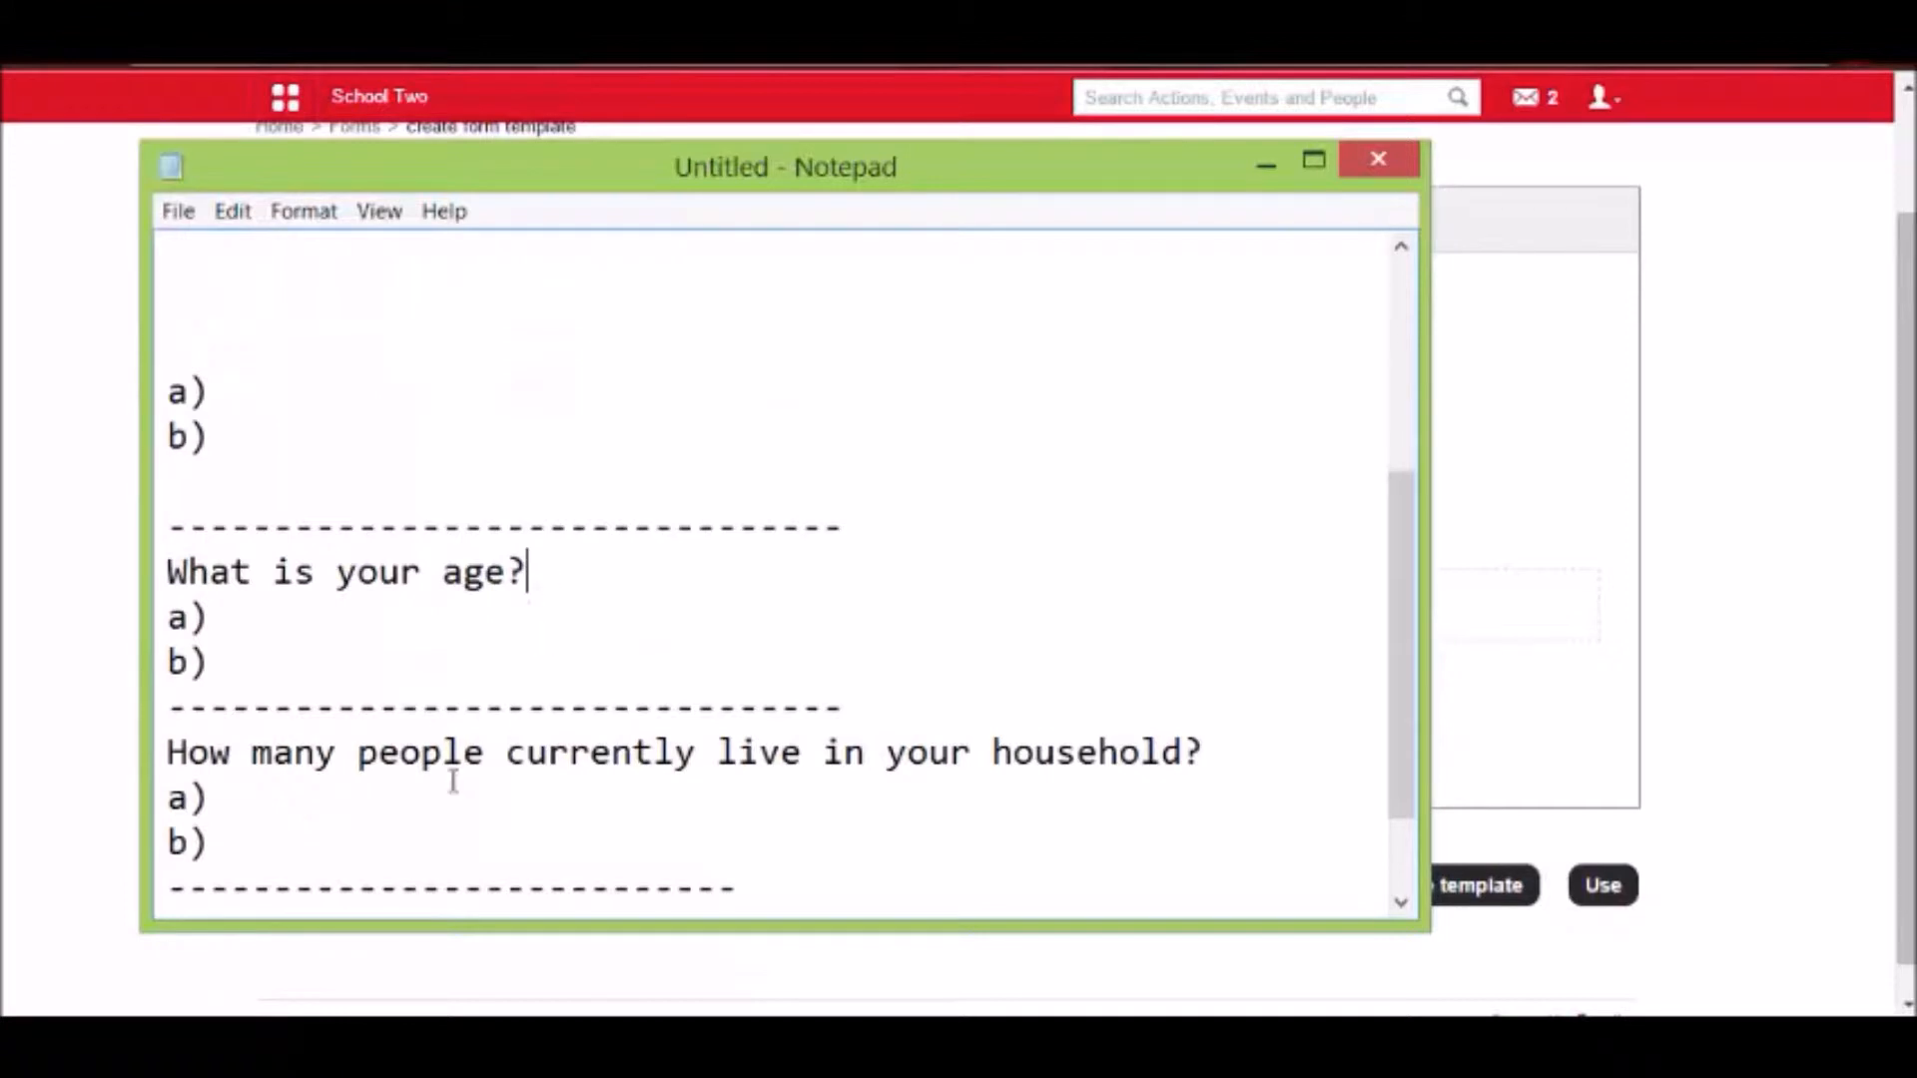
pyautogui.moveTo(166, 751); pyautogui.dragTo(1223, 744)
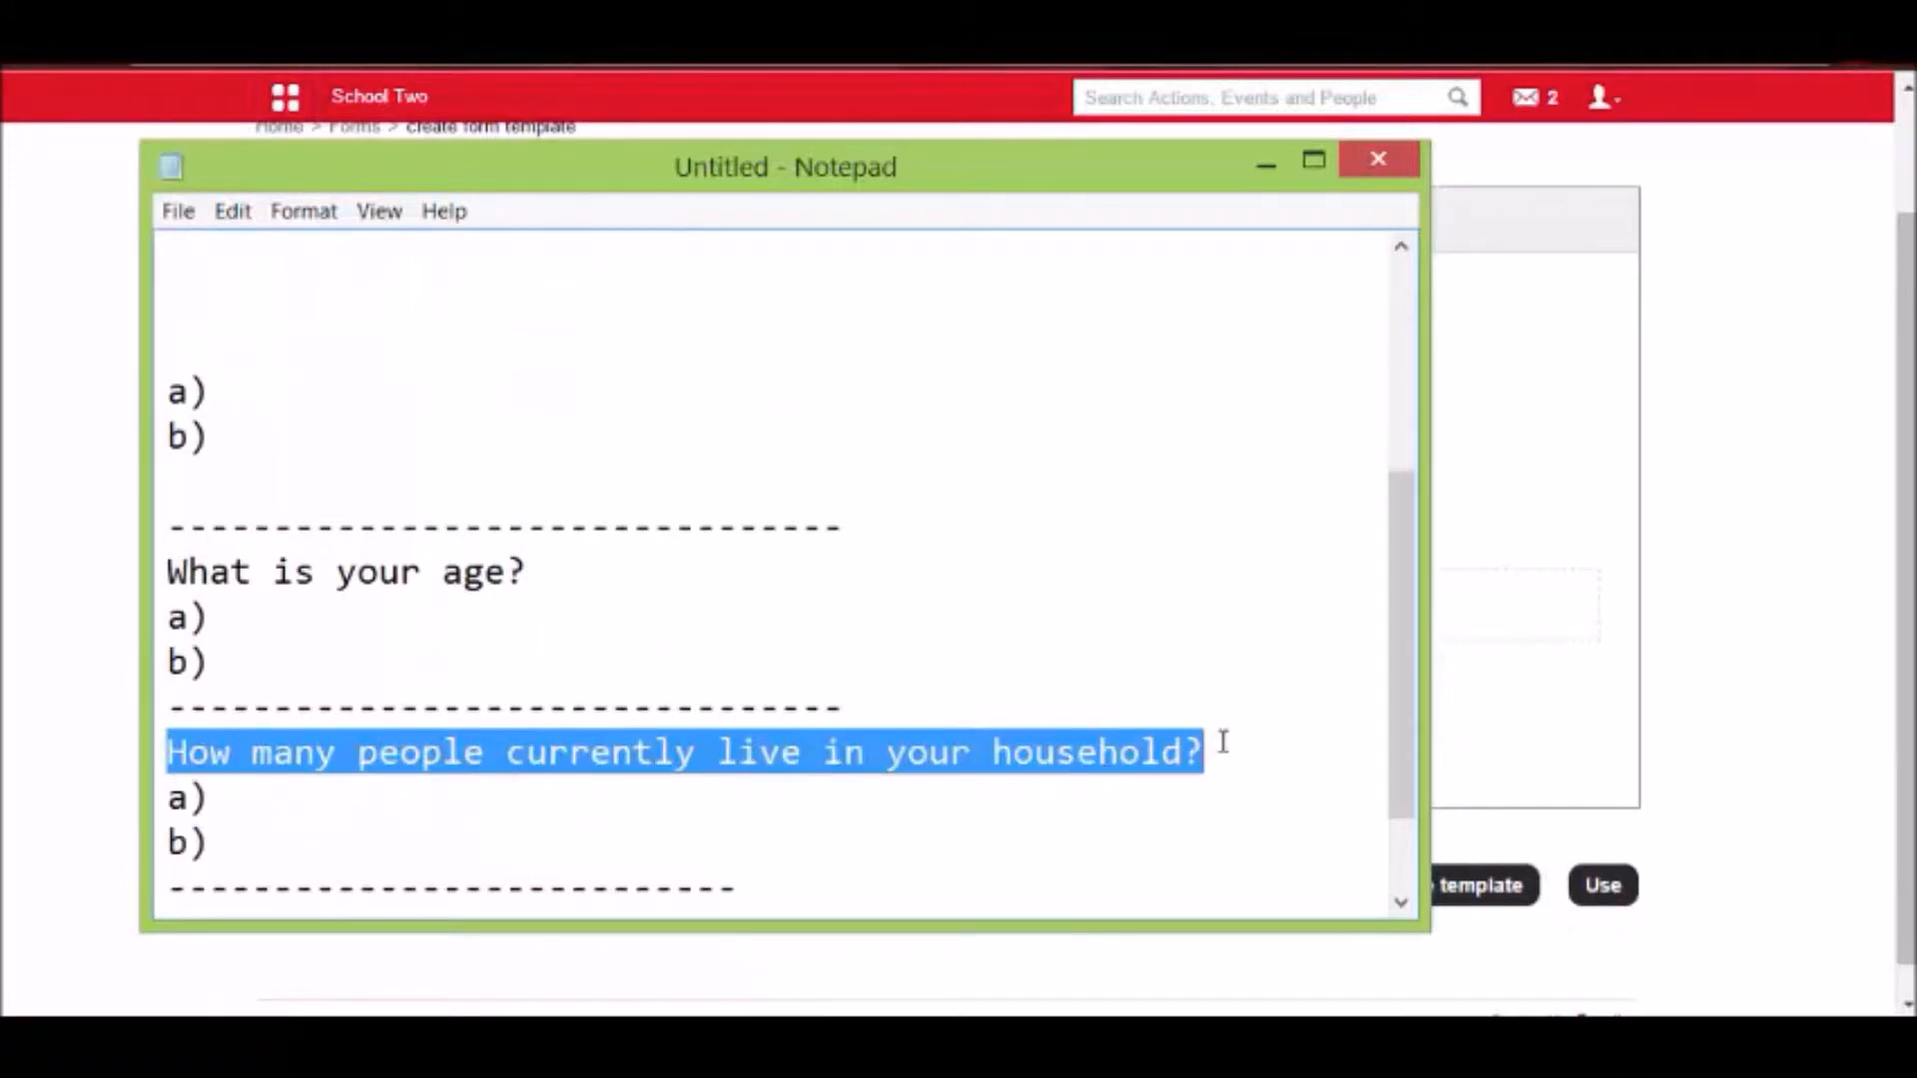
pyautogui.hotkey('ctrl', 'x')
pyautogui.click(1732, 477)
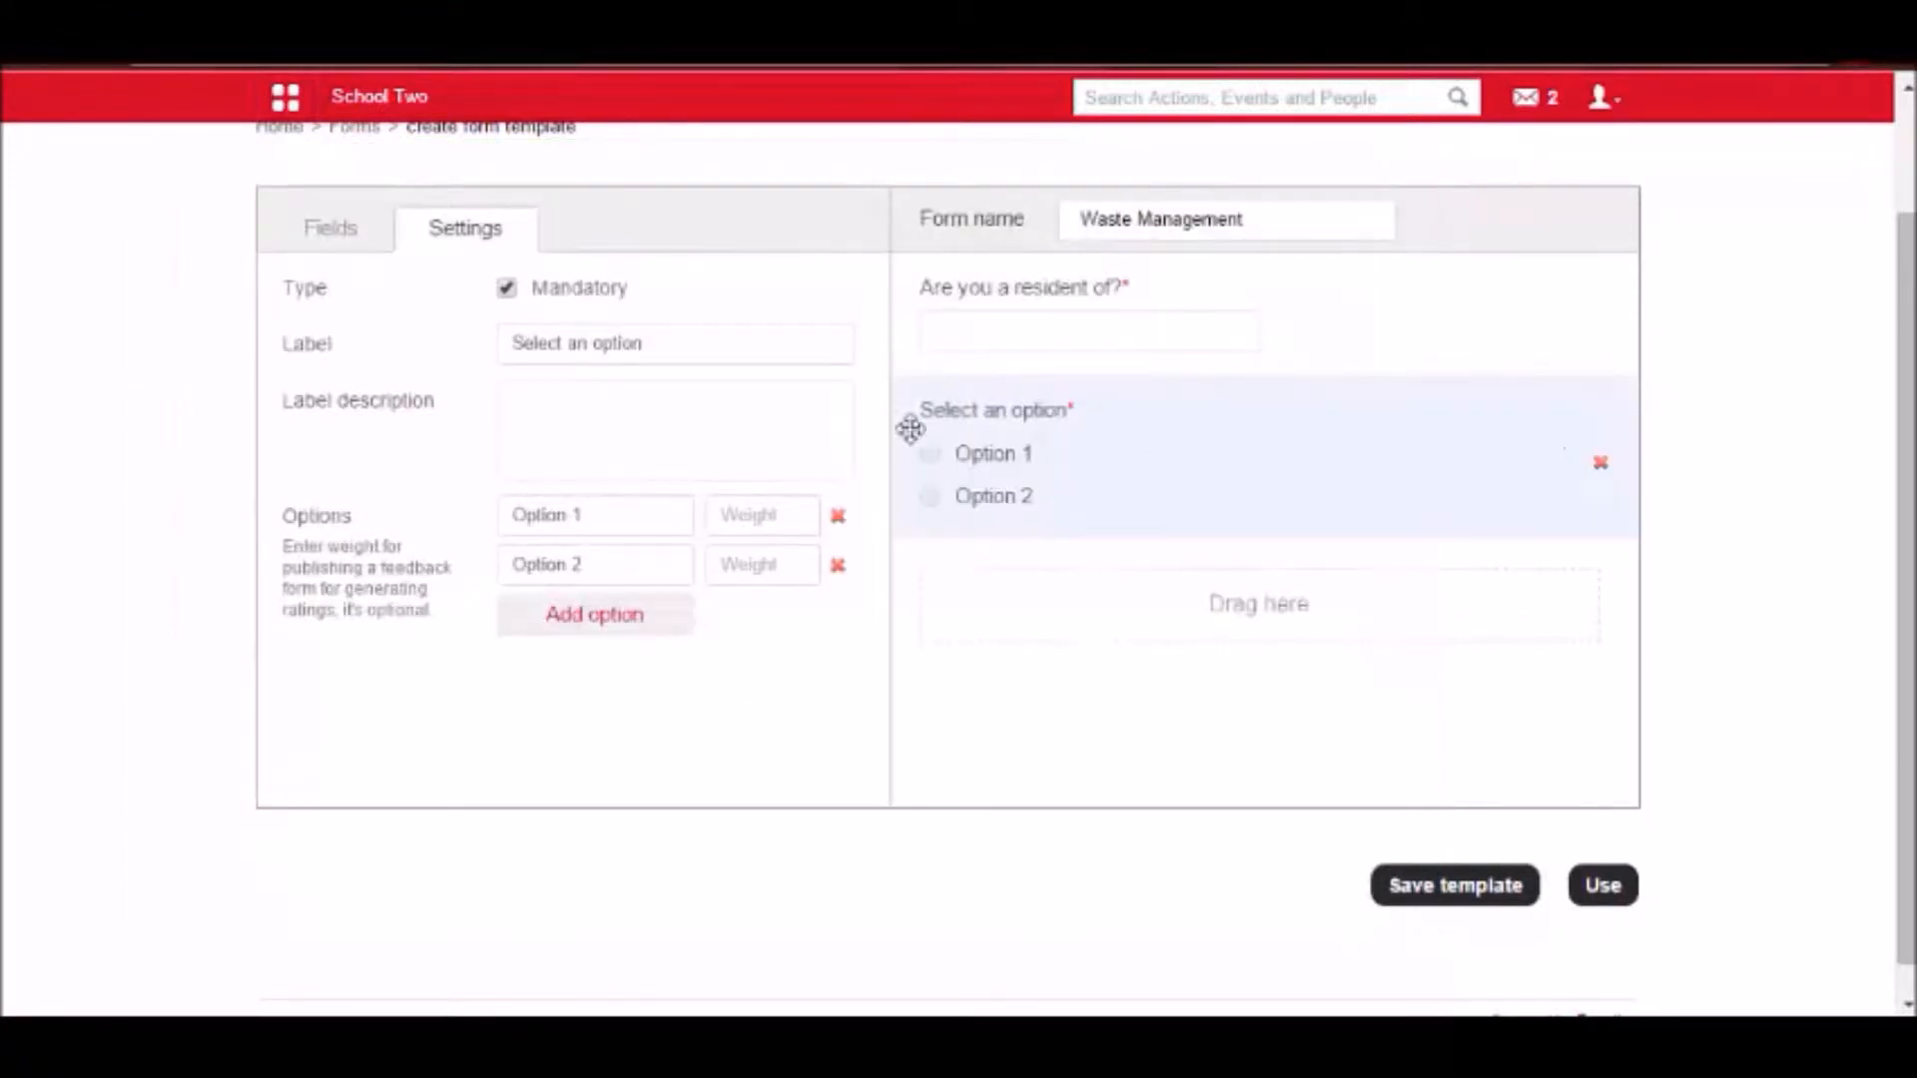
pyautogui.moveTo(705, 332); pyautogui.dragTo(504, 345)
pyautogui.hotkey('ctrl', 'v')
# Enter "[Number]" as the label description of the household question.
pyautogui.click(560, 409)
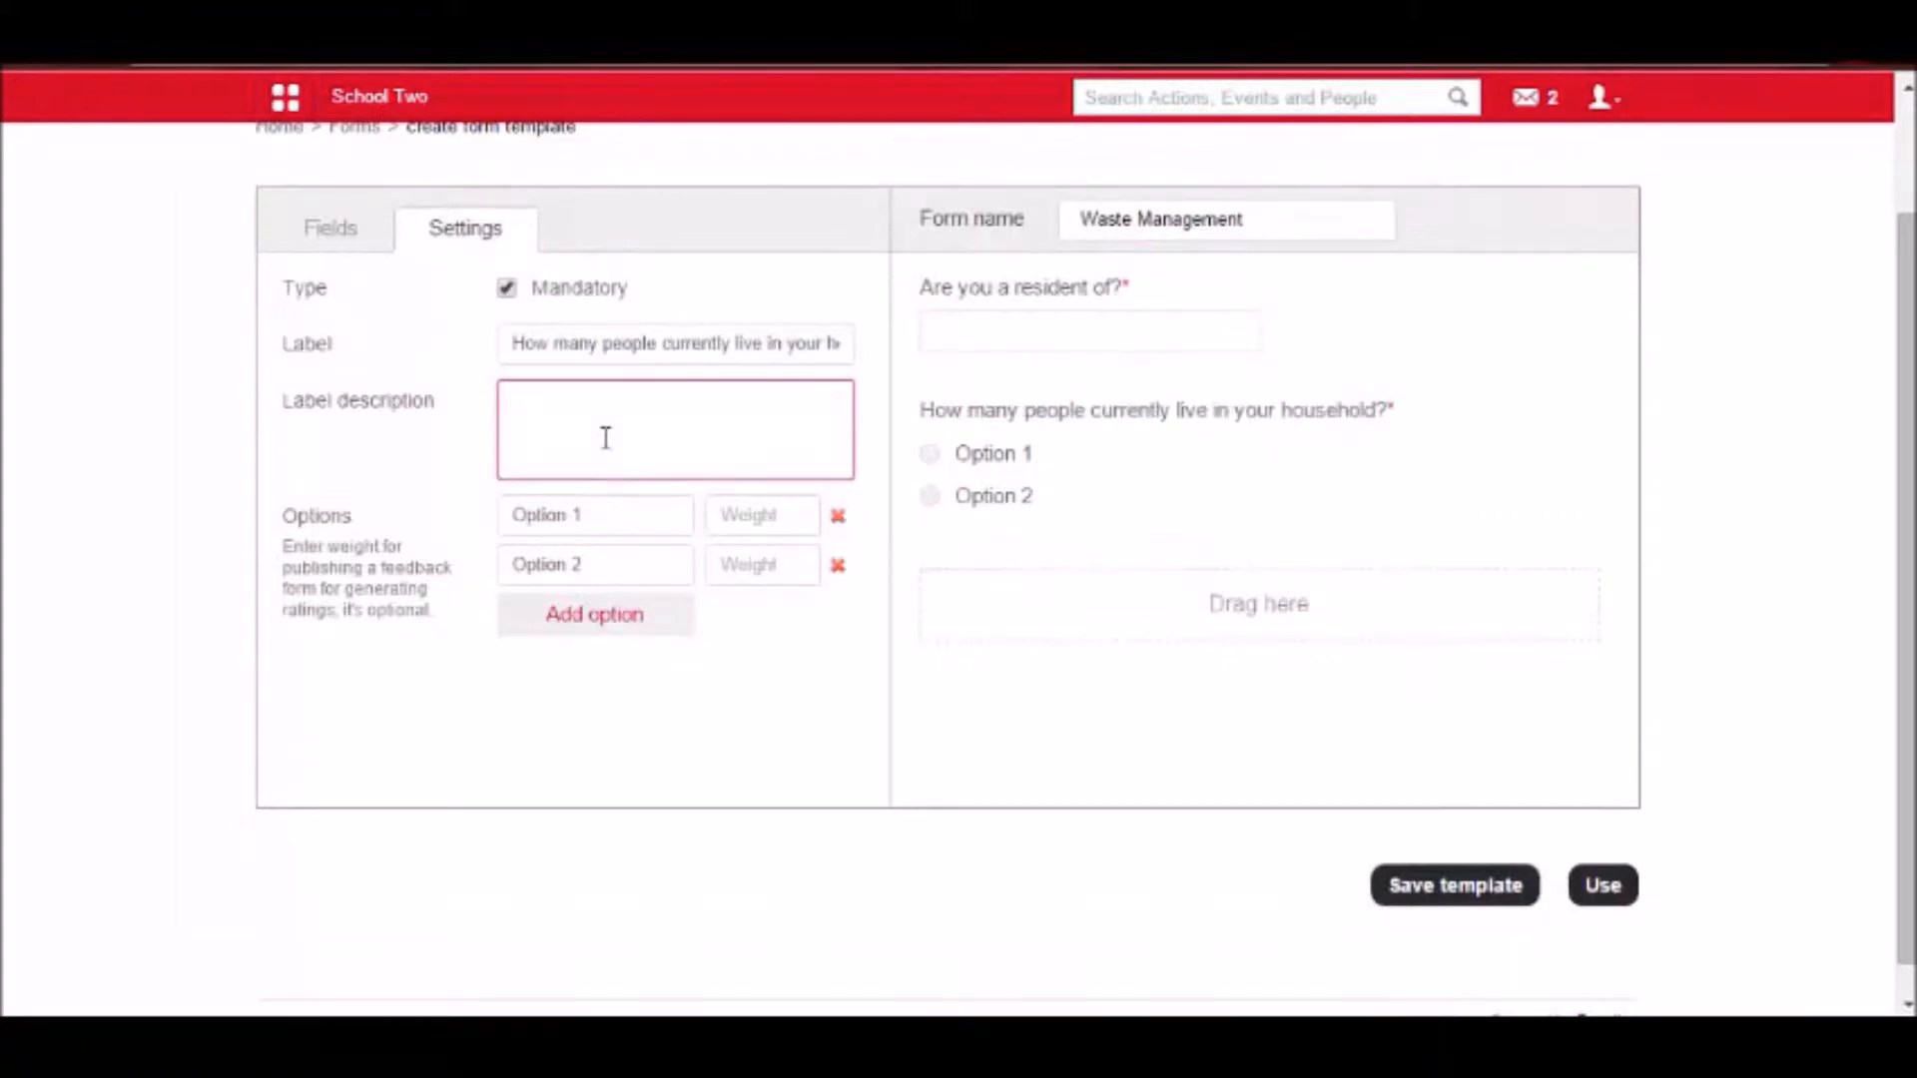
pyautogui.write('Numb')
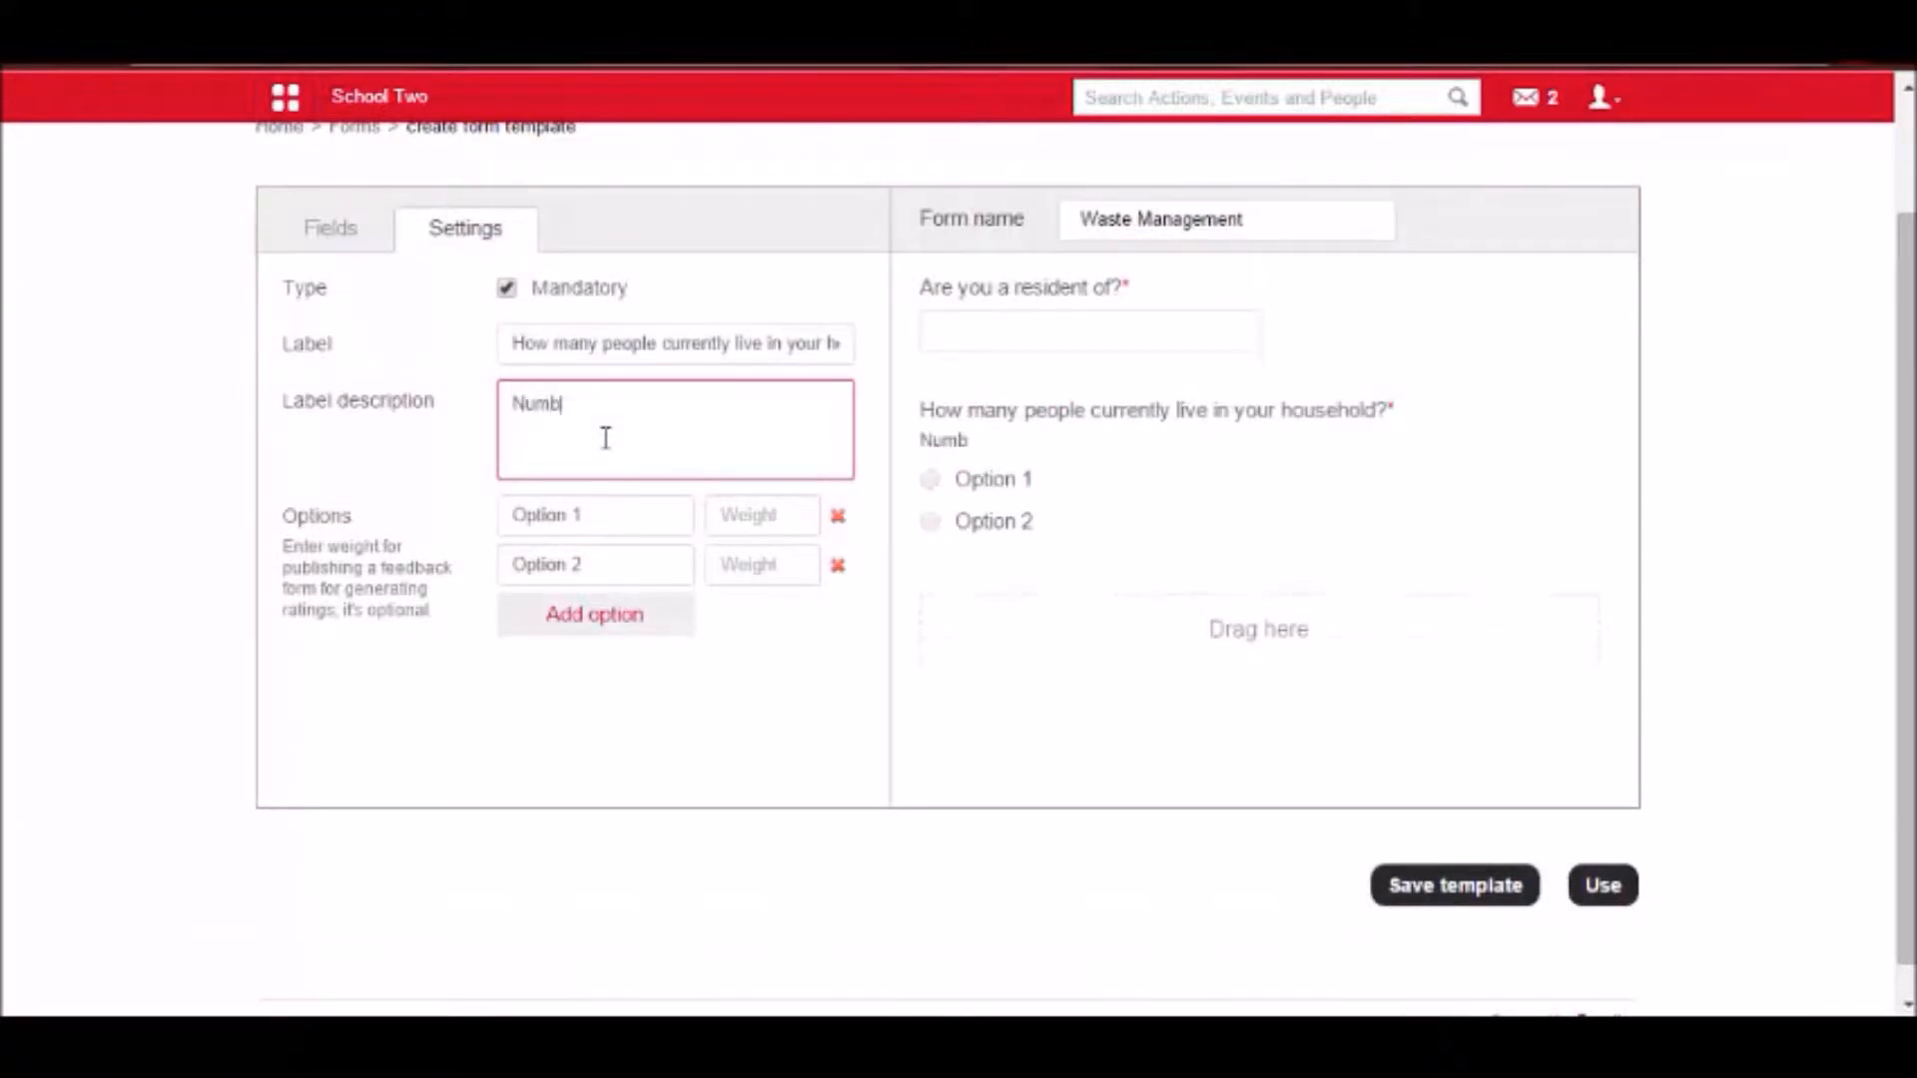
pyautogui.write('er]')
pyautogui.click(511, 402)
pyautogui.write('[')
# Rename the household question's two options to 3 and 4.
pyautogui.moveTo(599, 516); pyautogui.dragTo(480, 535)
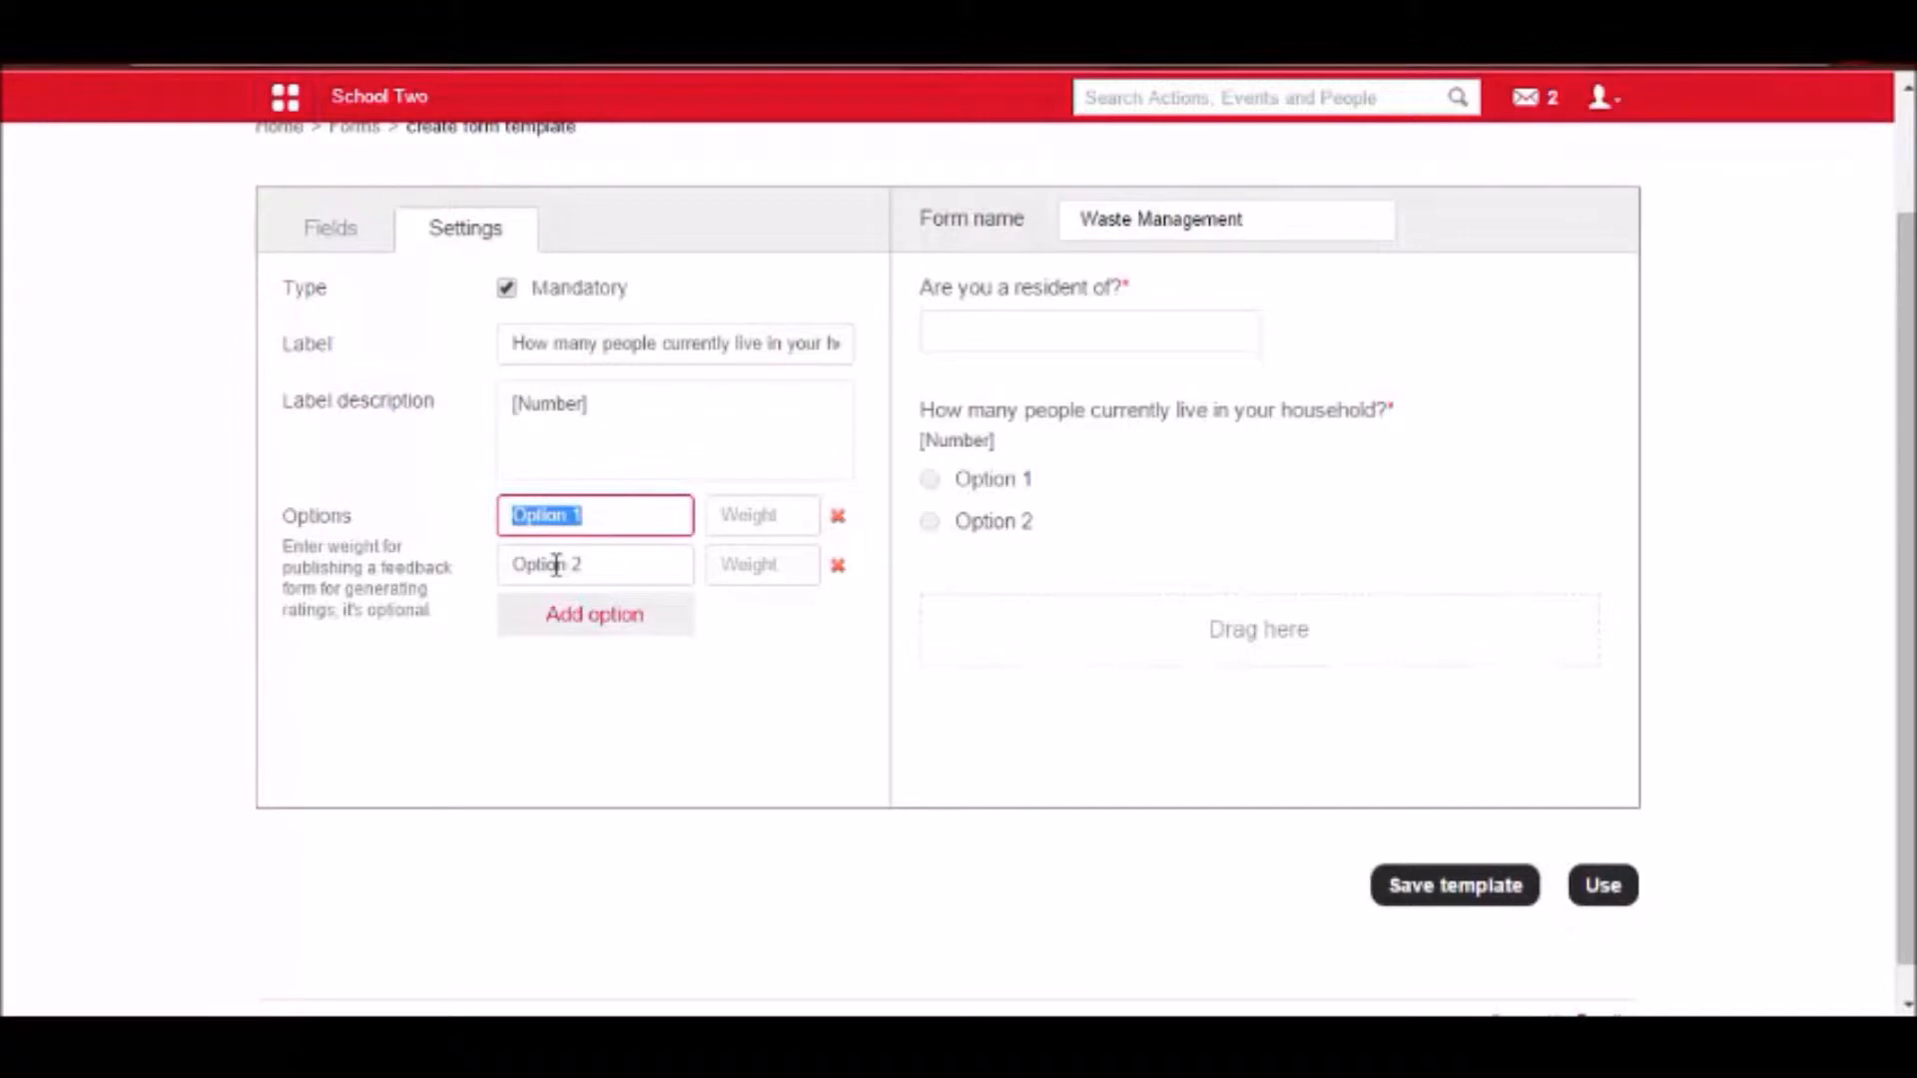
pyautogui.write('3')
pyautogui.press('Tab')
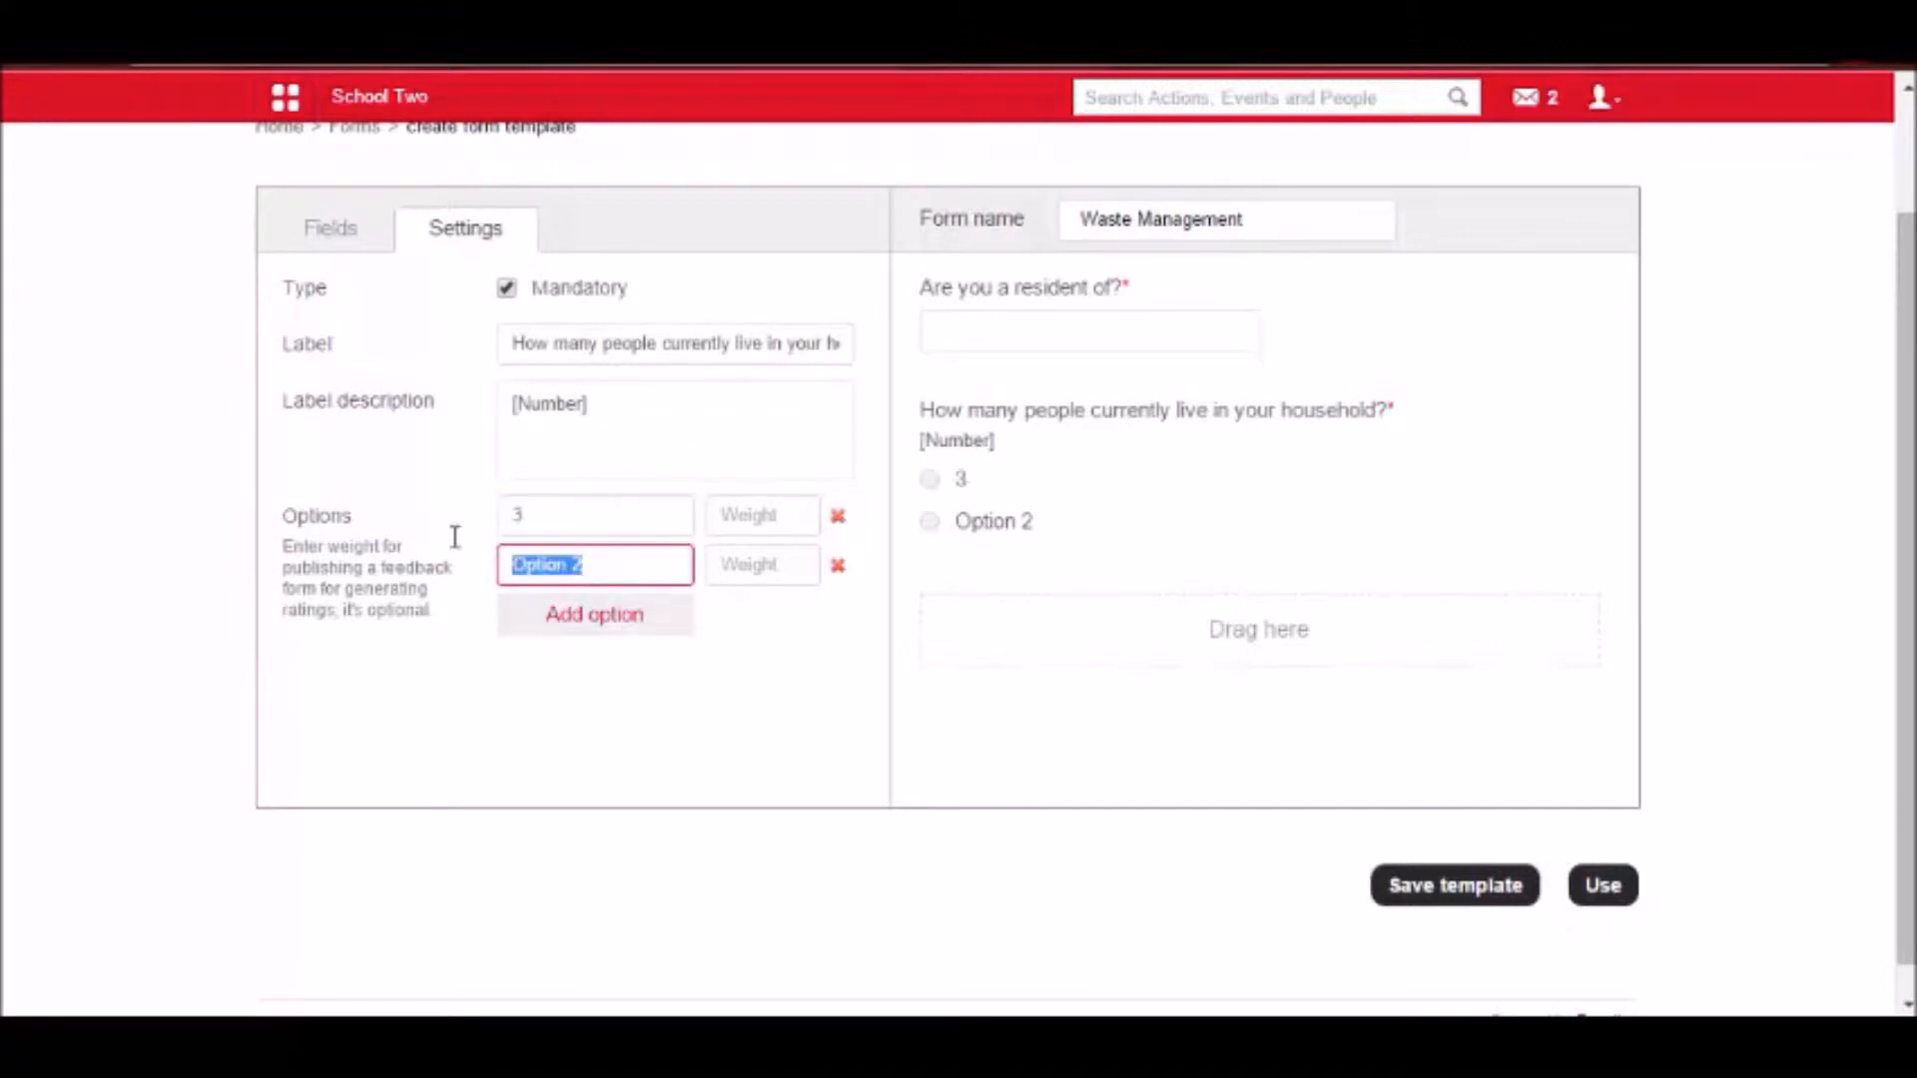
pyautogui.write('4')
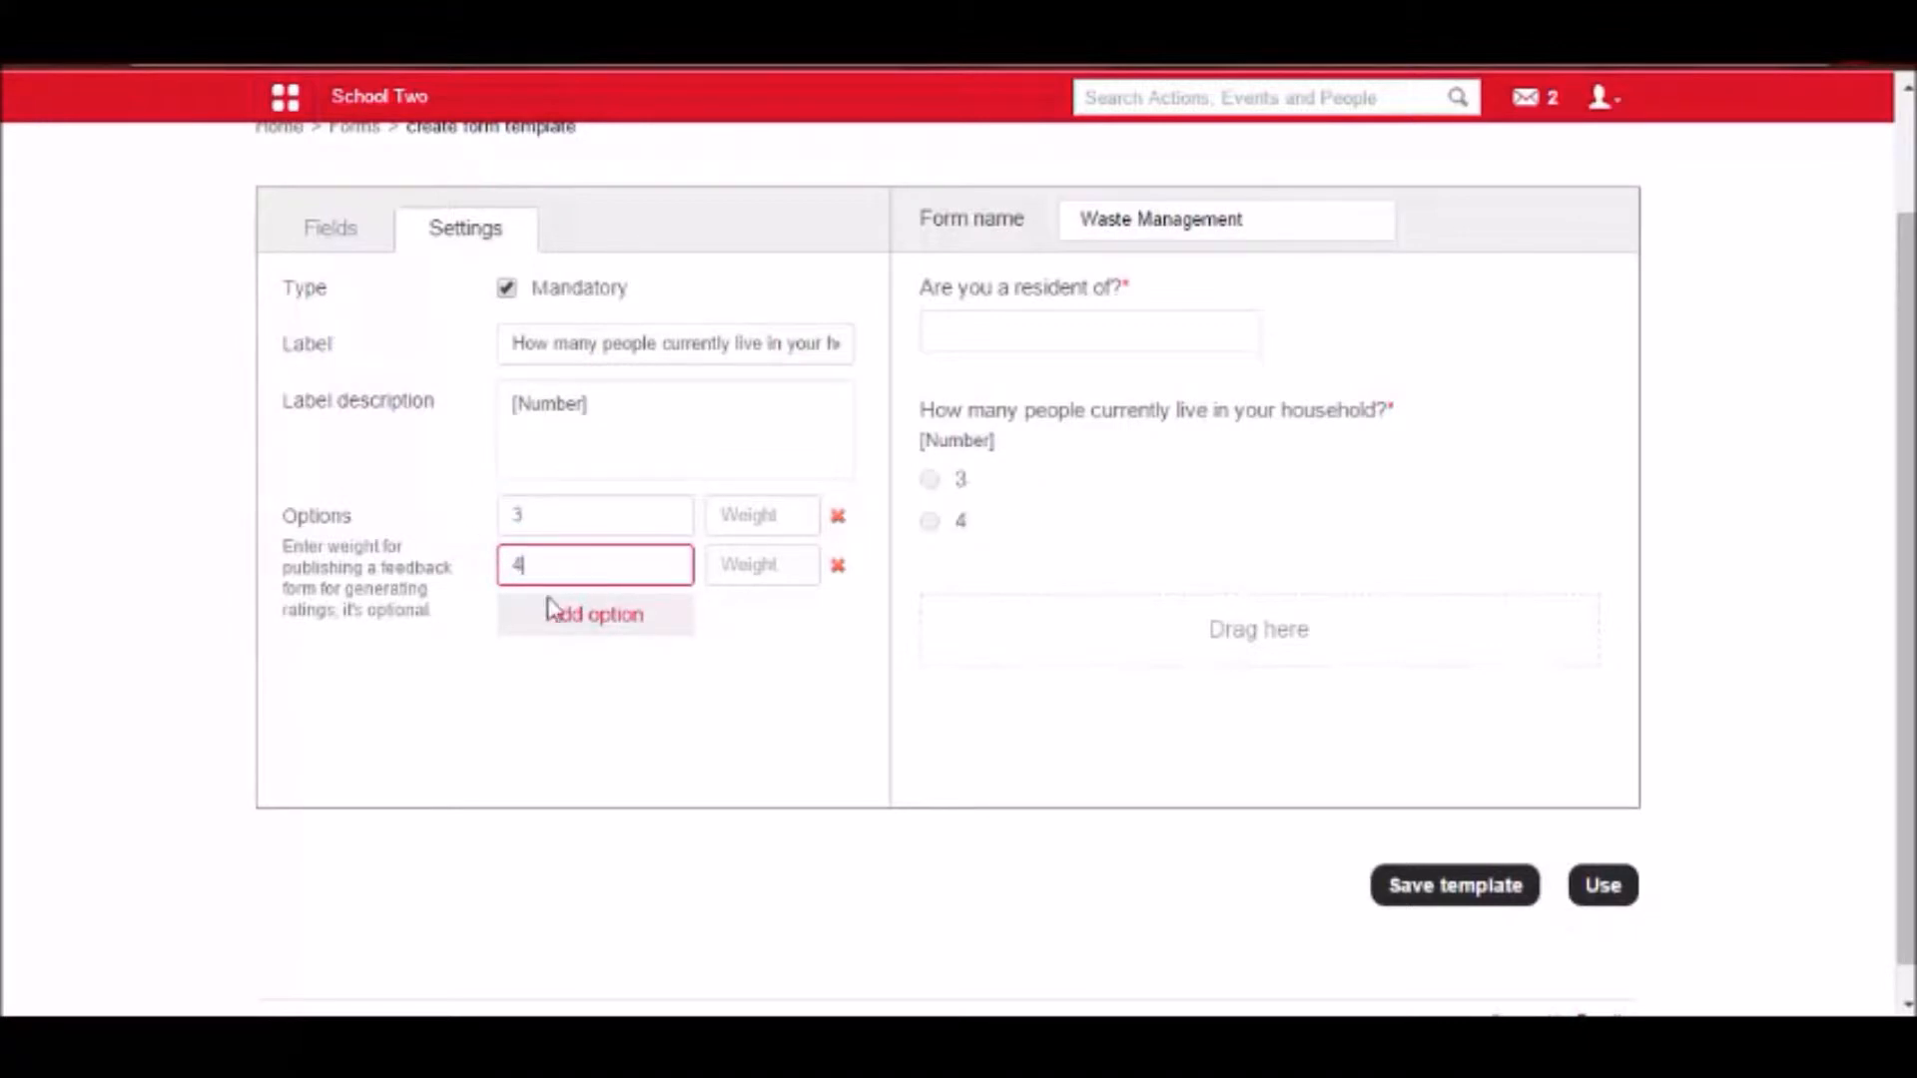
# Give option 3 a weight of 90 and option 4 a weight of 10.
pyautogui.click(769, 517)
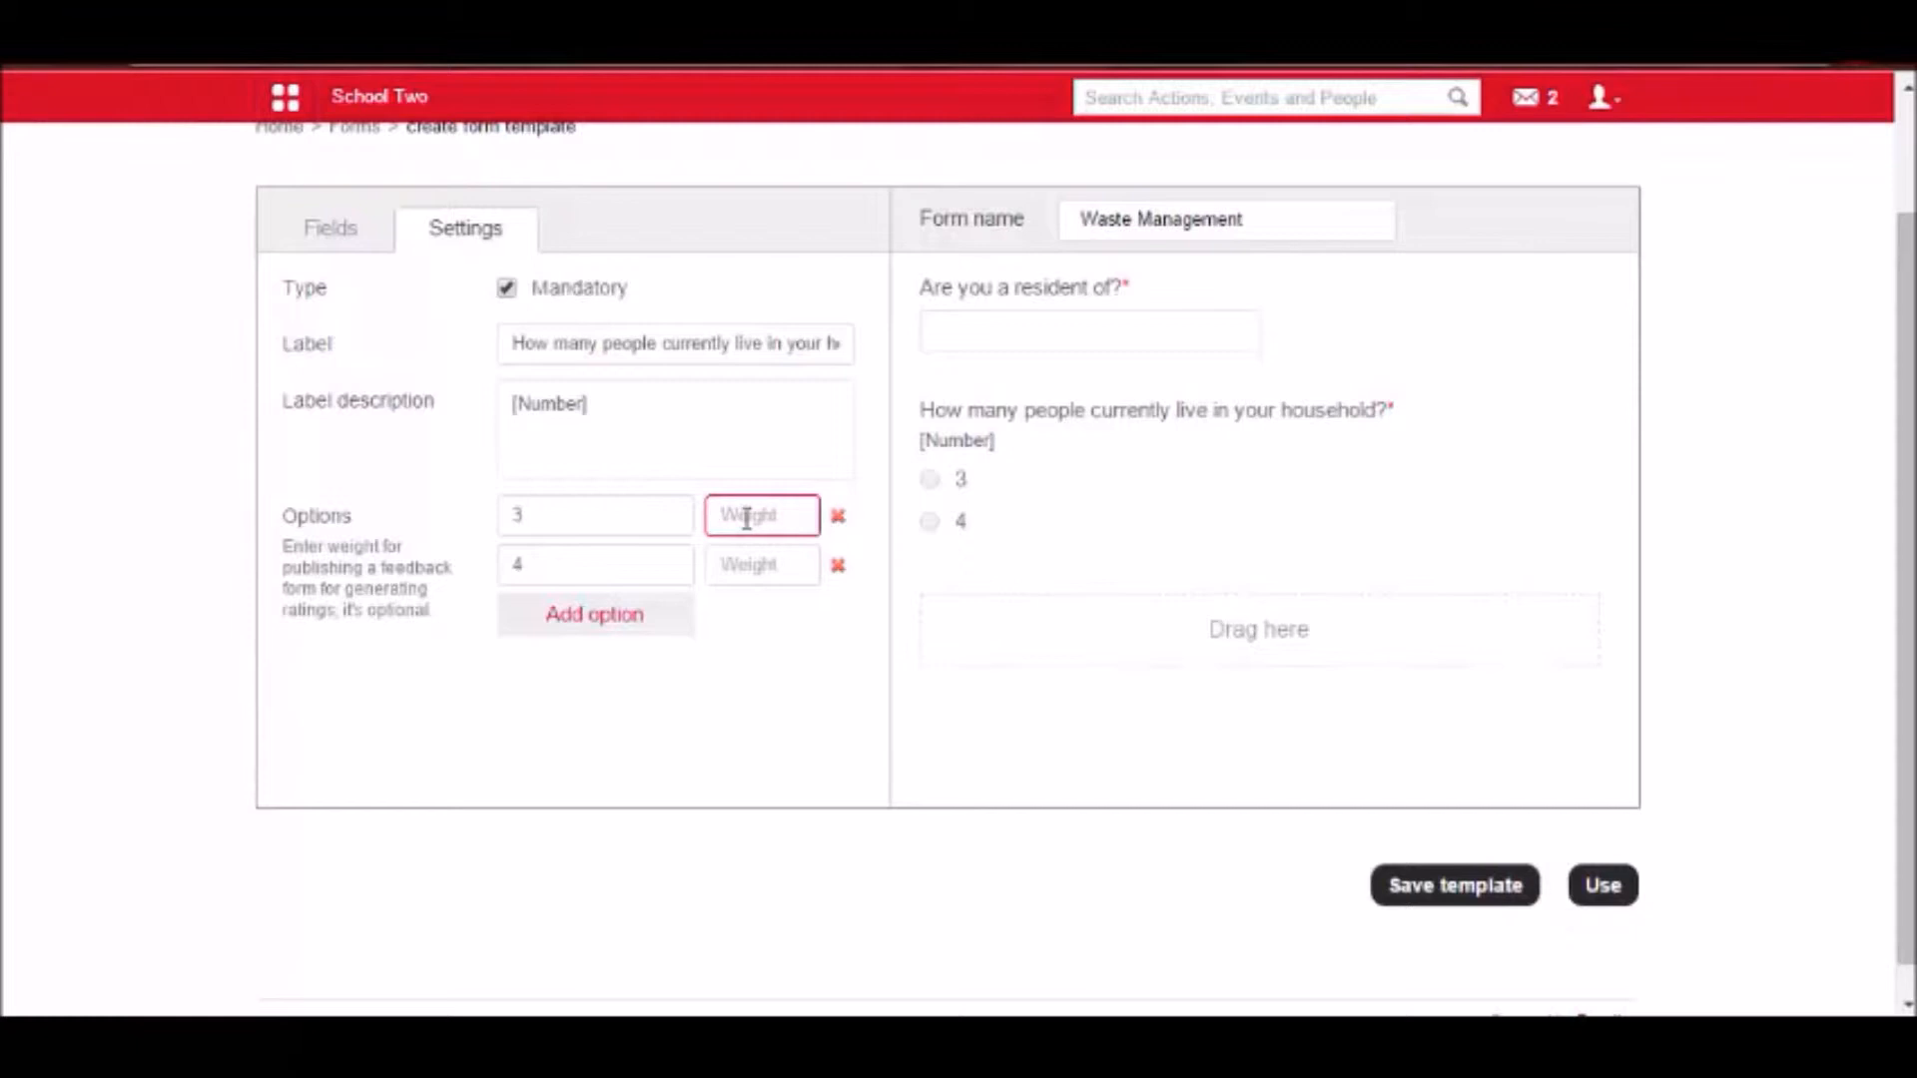
pyautogui.write('90')
pyautogui.click(736, 560)
pyautogui.write('10')
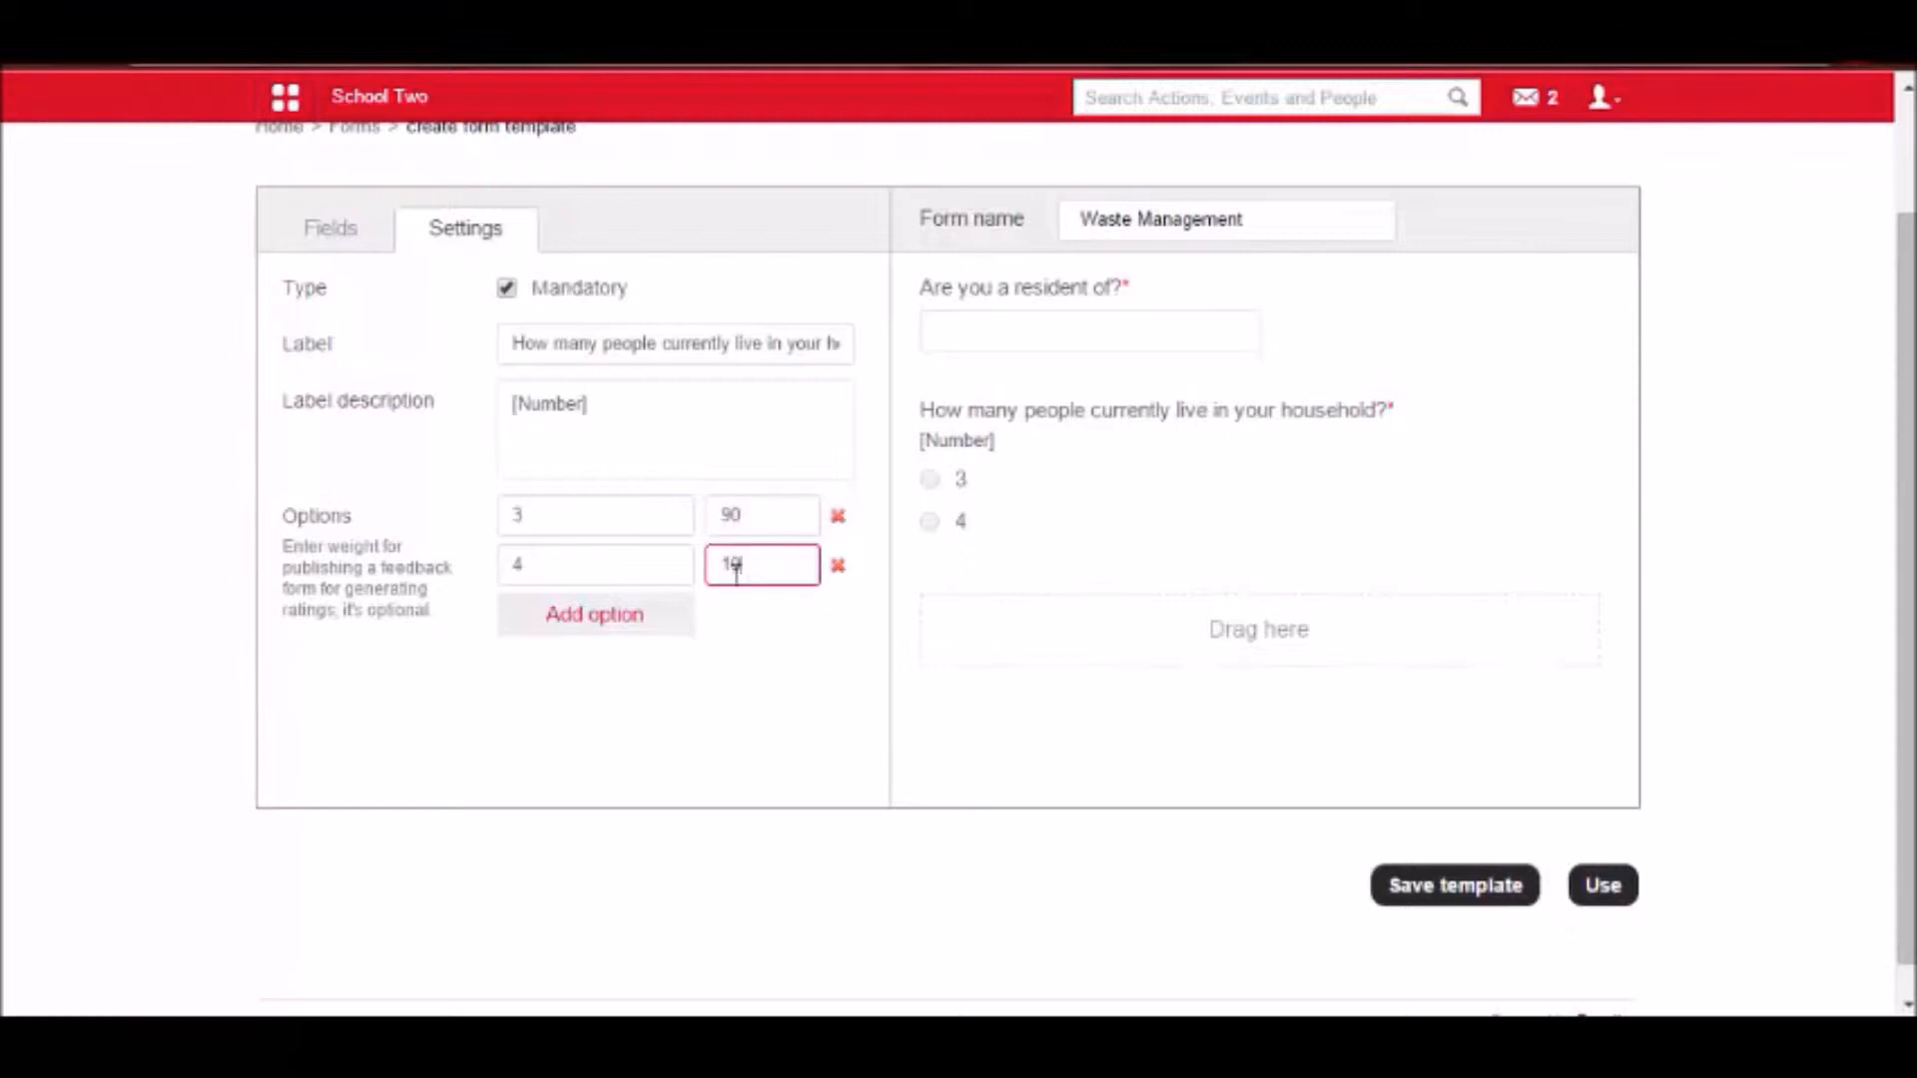
pyautogui.click(527, 507)
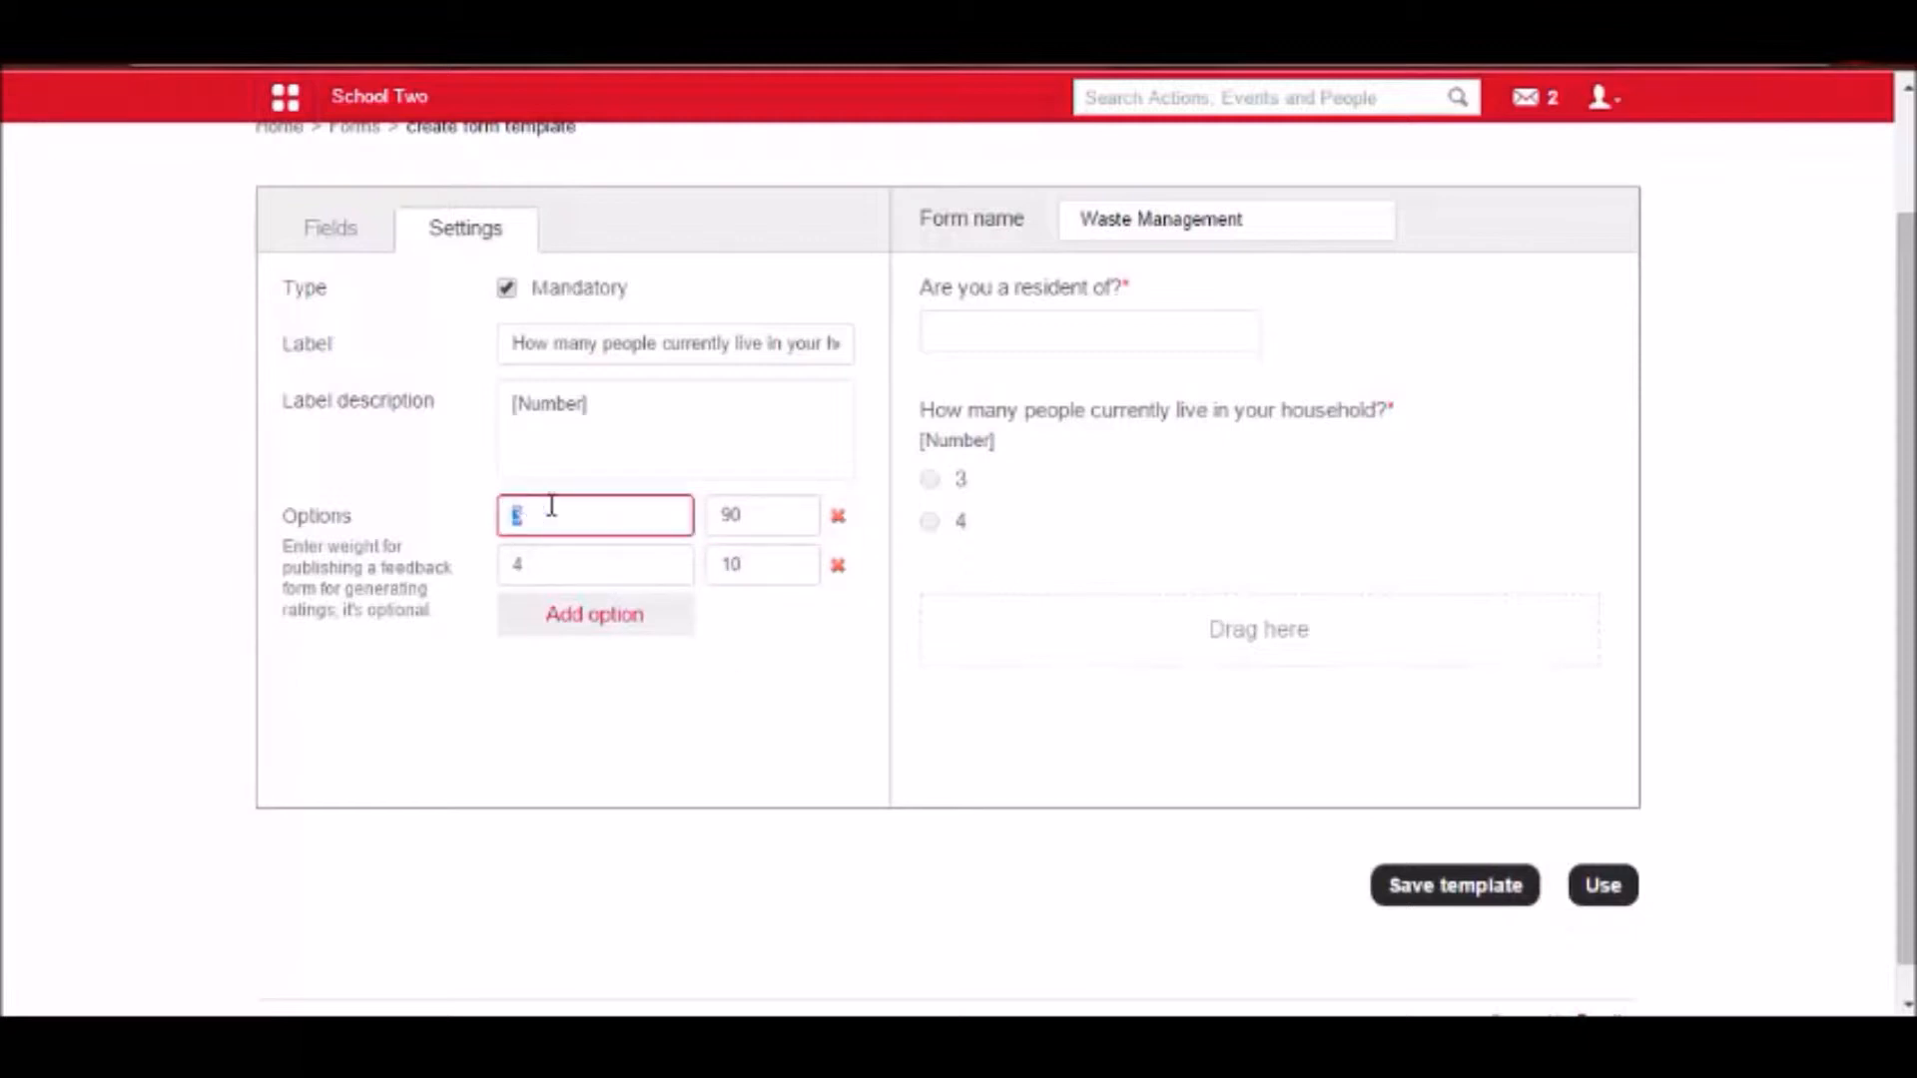
pyautogui.moveTo(770, 520); pyautogui.dragTo(719, 567)
pyautogui.click(749, 715)
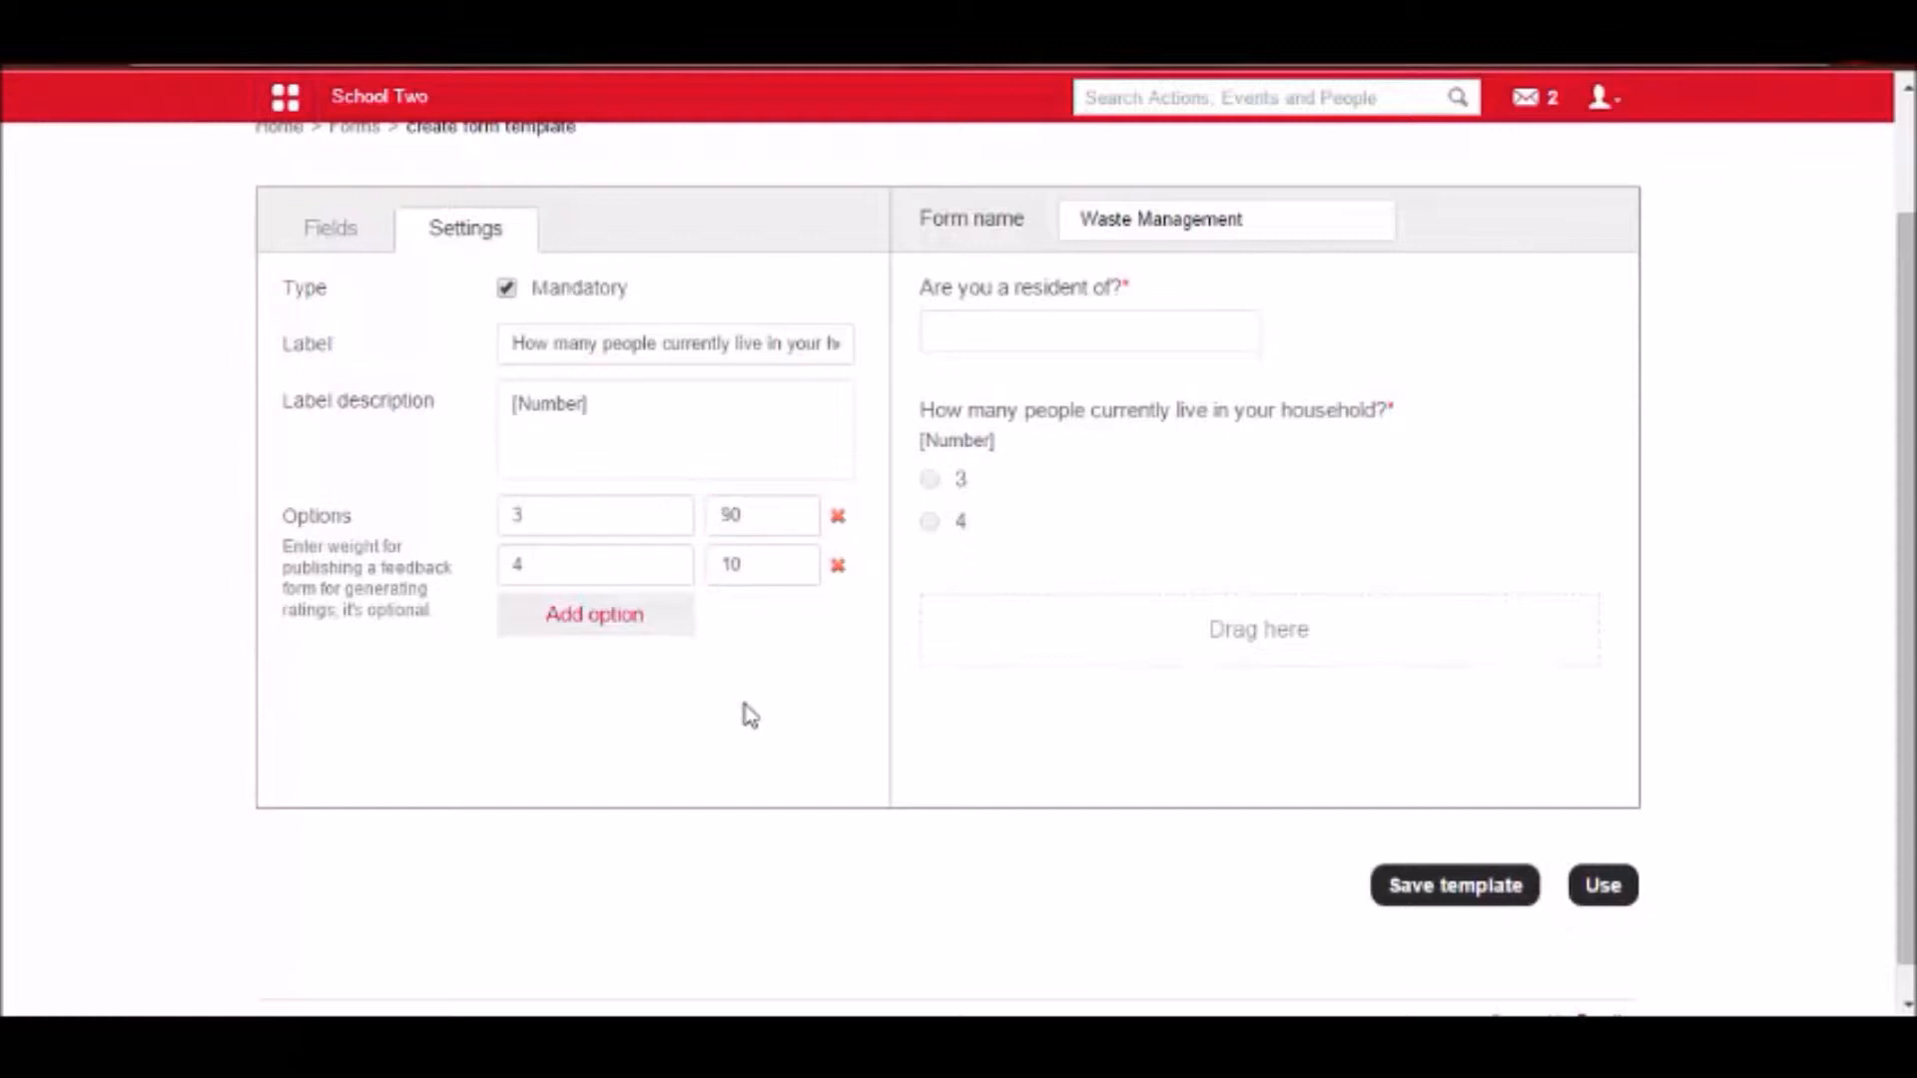
# Add a checkbox field below the household question and open its settings.
pyautogui.click(336, 239)
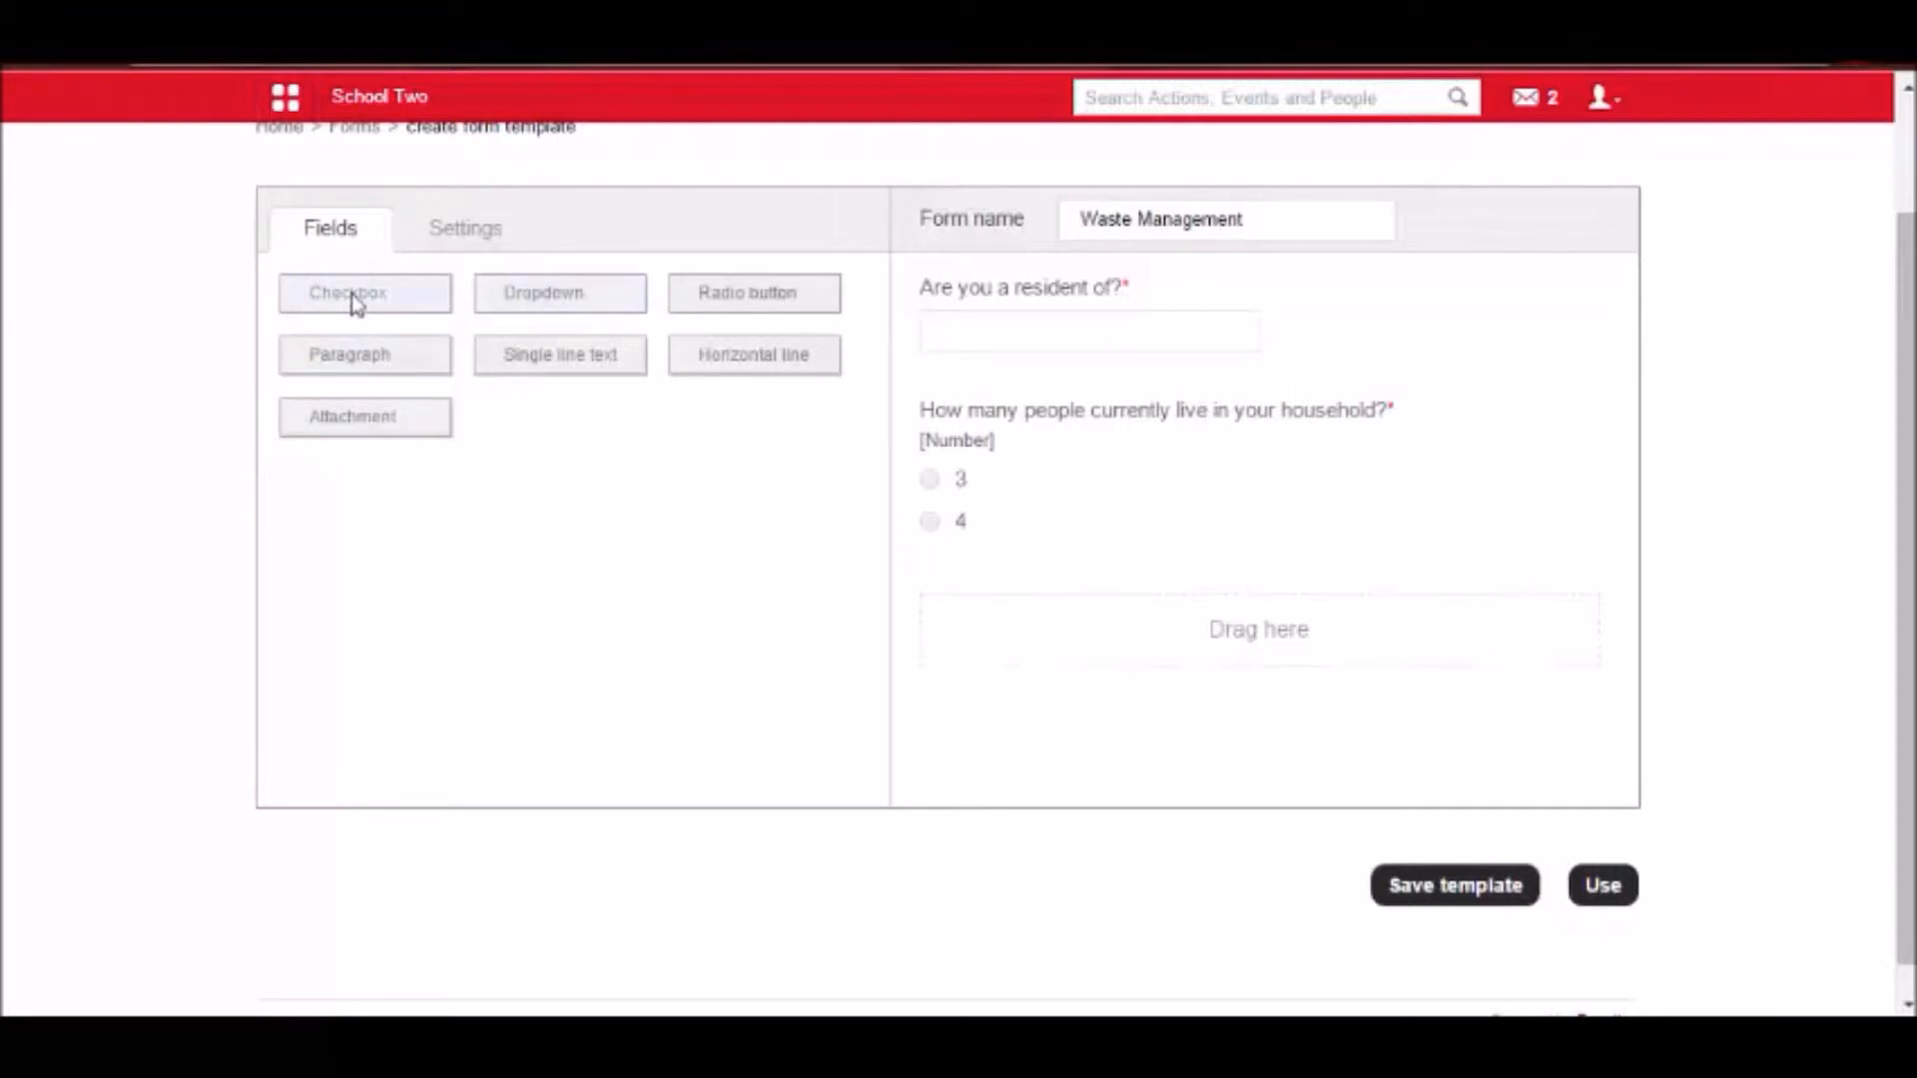
pyautogui.hotkey('alt', 'Tab')
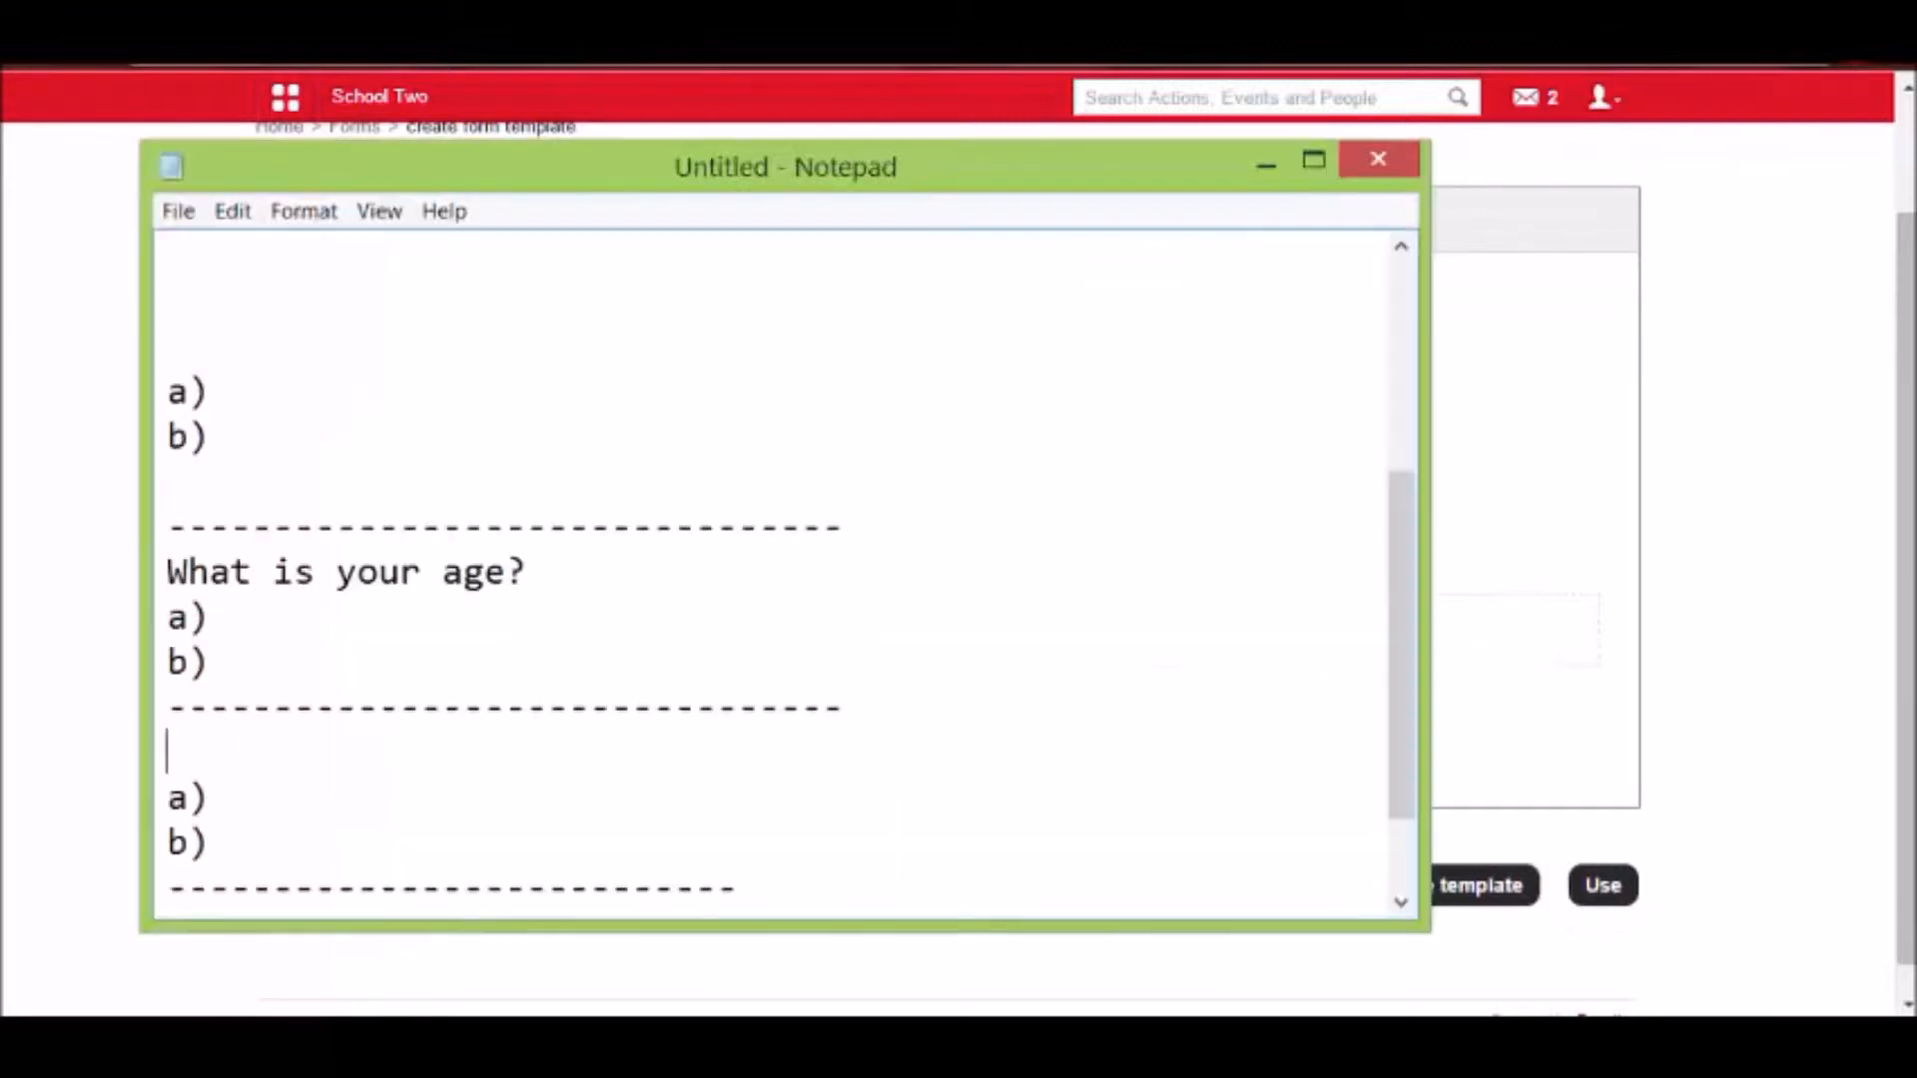
pyautogui.scroll(-1, 572, 677)
pyautogui.click(88, 599)
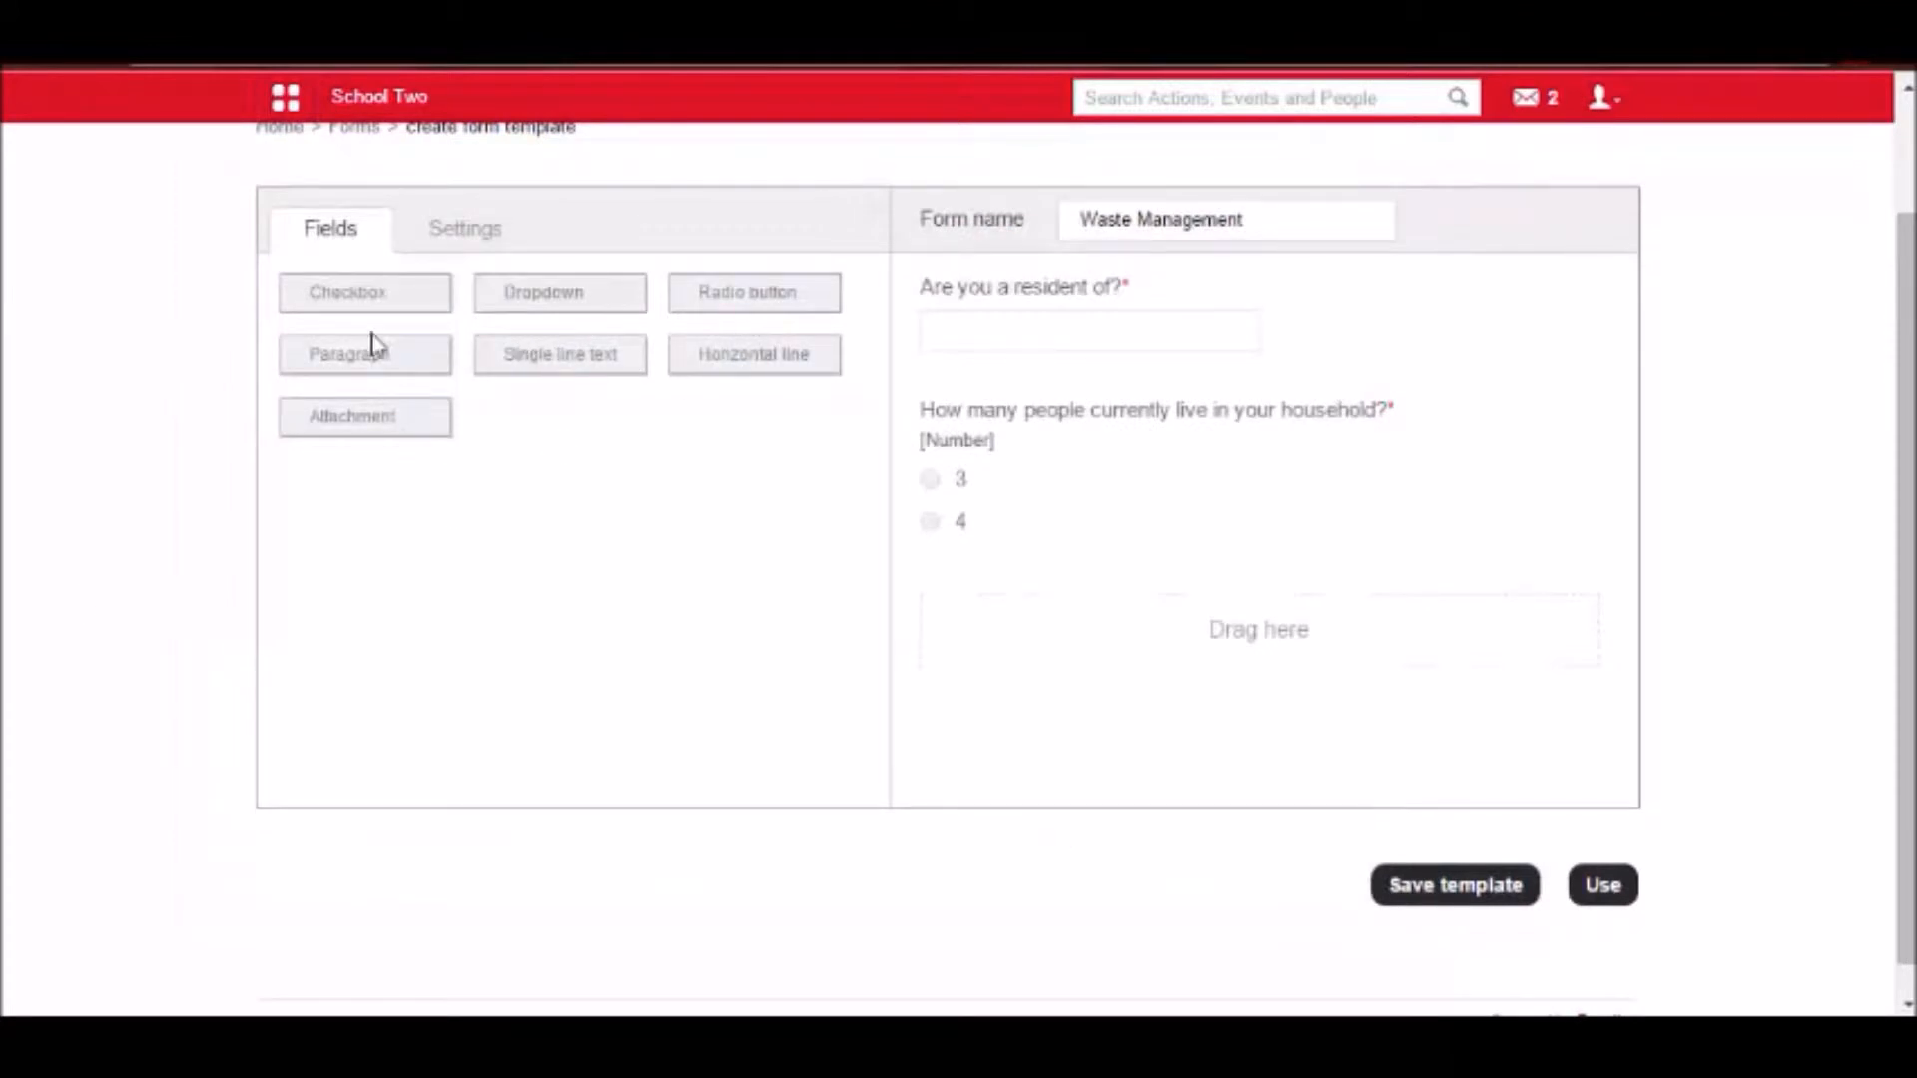
pyautogui.moveTo(352, 299); pyautogui.dragTo(1031, 629)
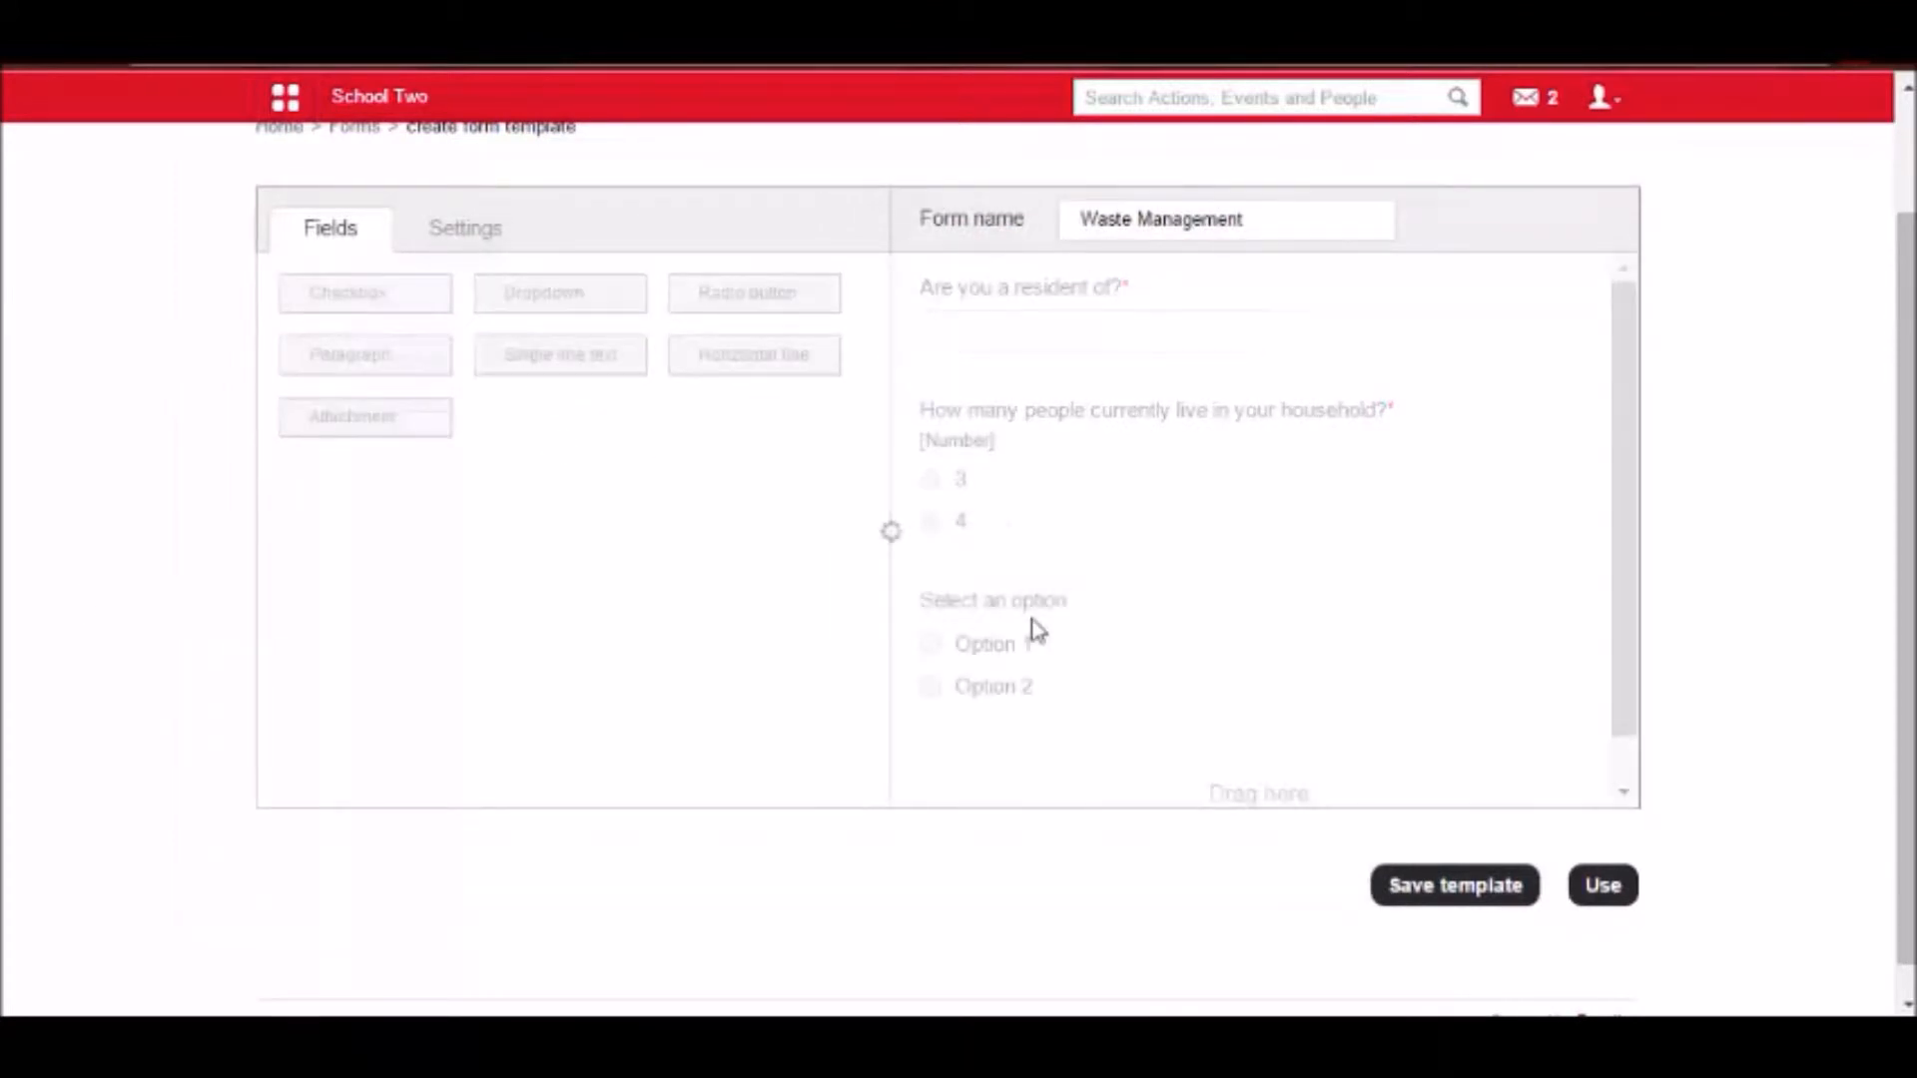
pyautogui.click(1059, 644)
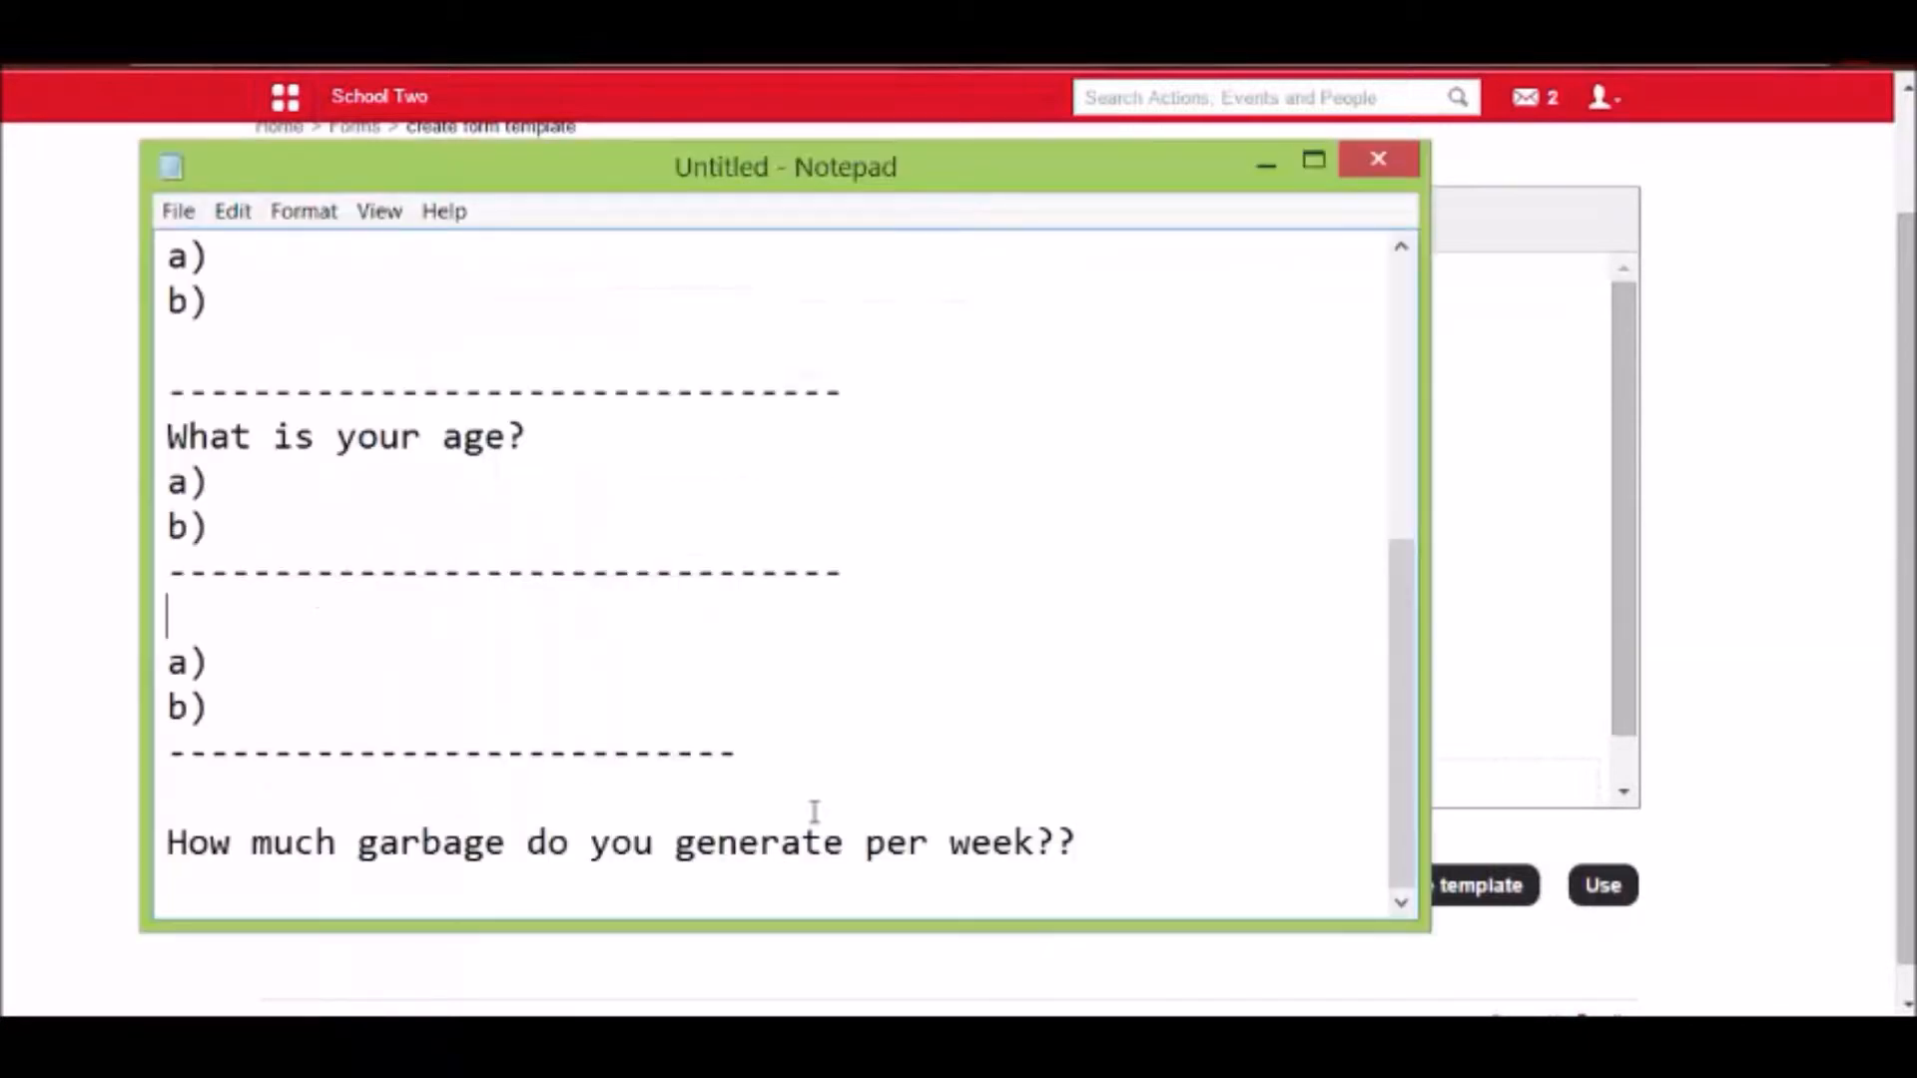
# Copy "How much garbage do you generate per week??" from the Notepad notes and paste it as the checkbox field's label.
pyautogui.moveTo(762, 887); pyautogui.dragTo(137, 856)
pyautogui.hotkey('ctrl', 'c')
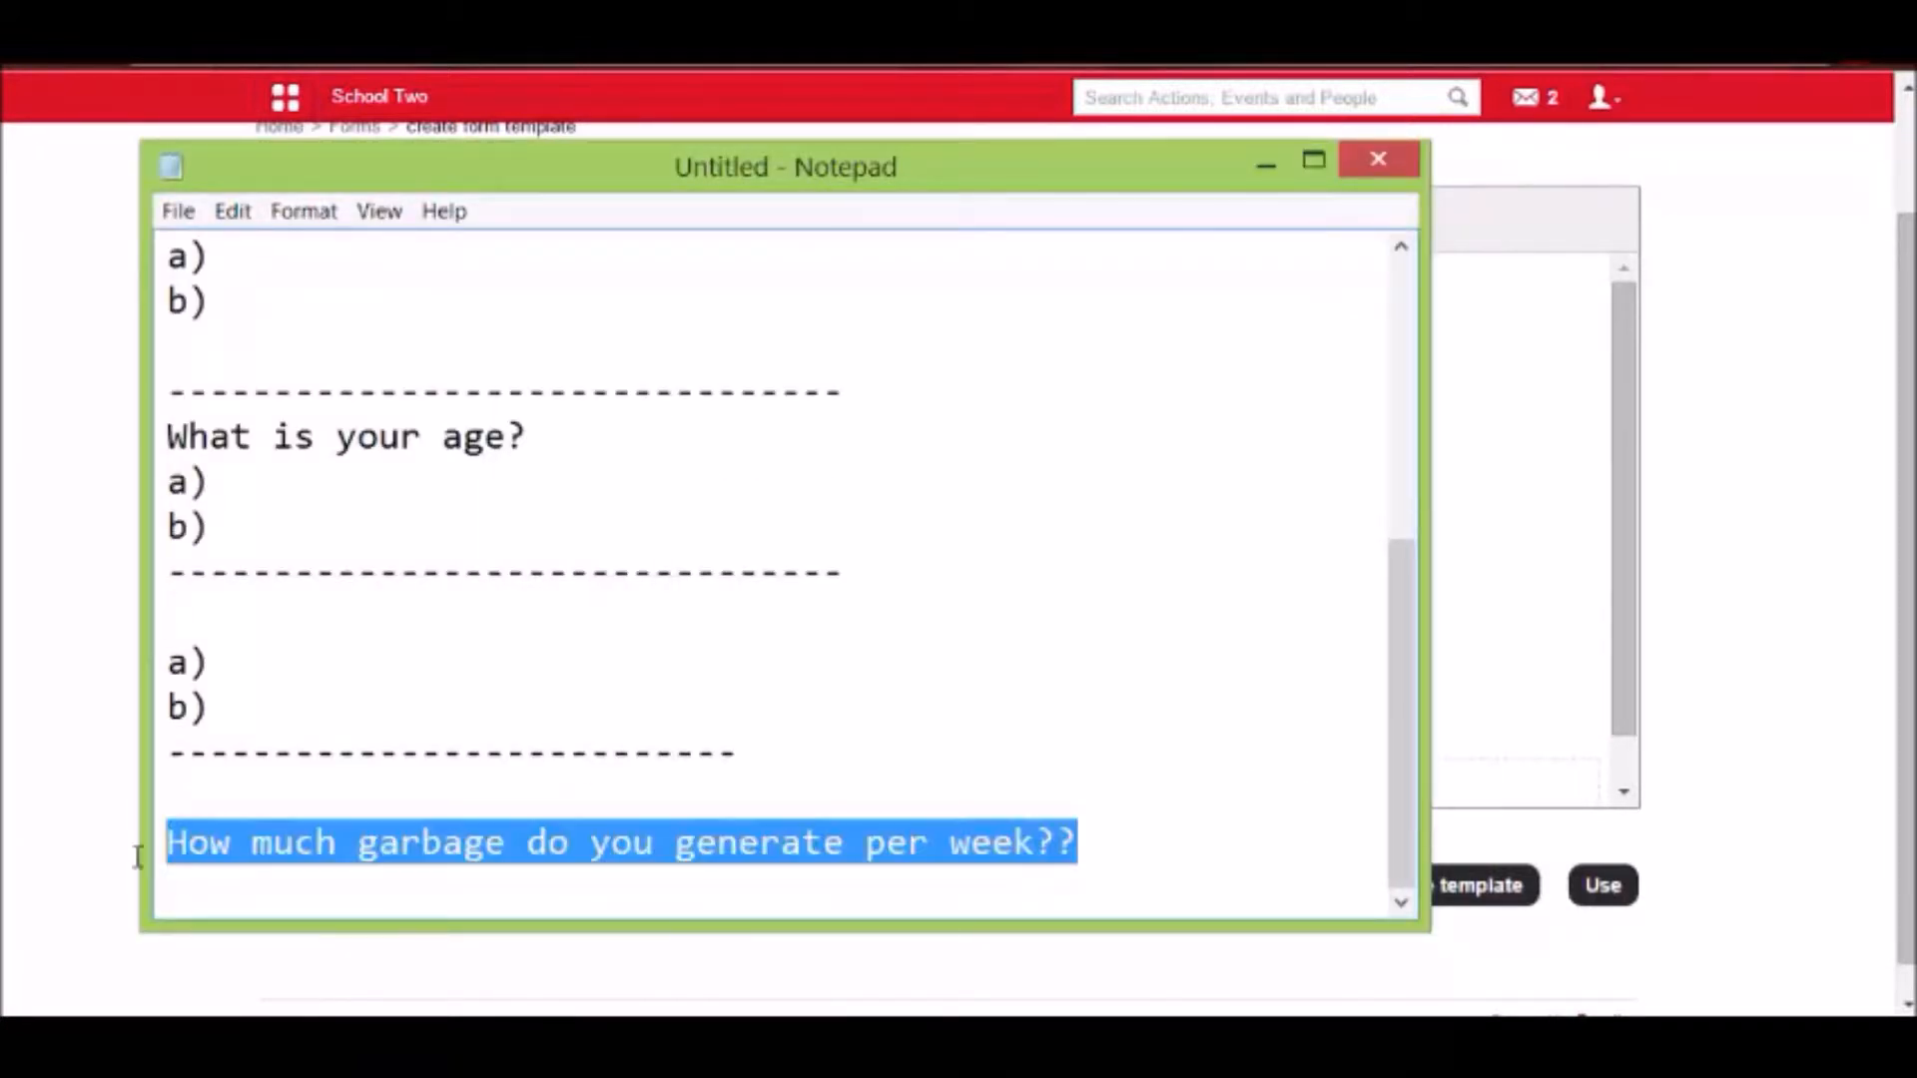
pyautogui.click(1510, 522)
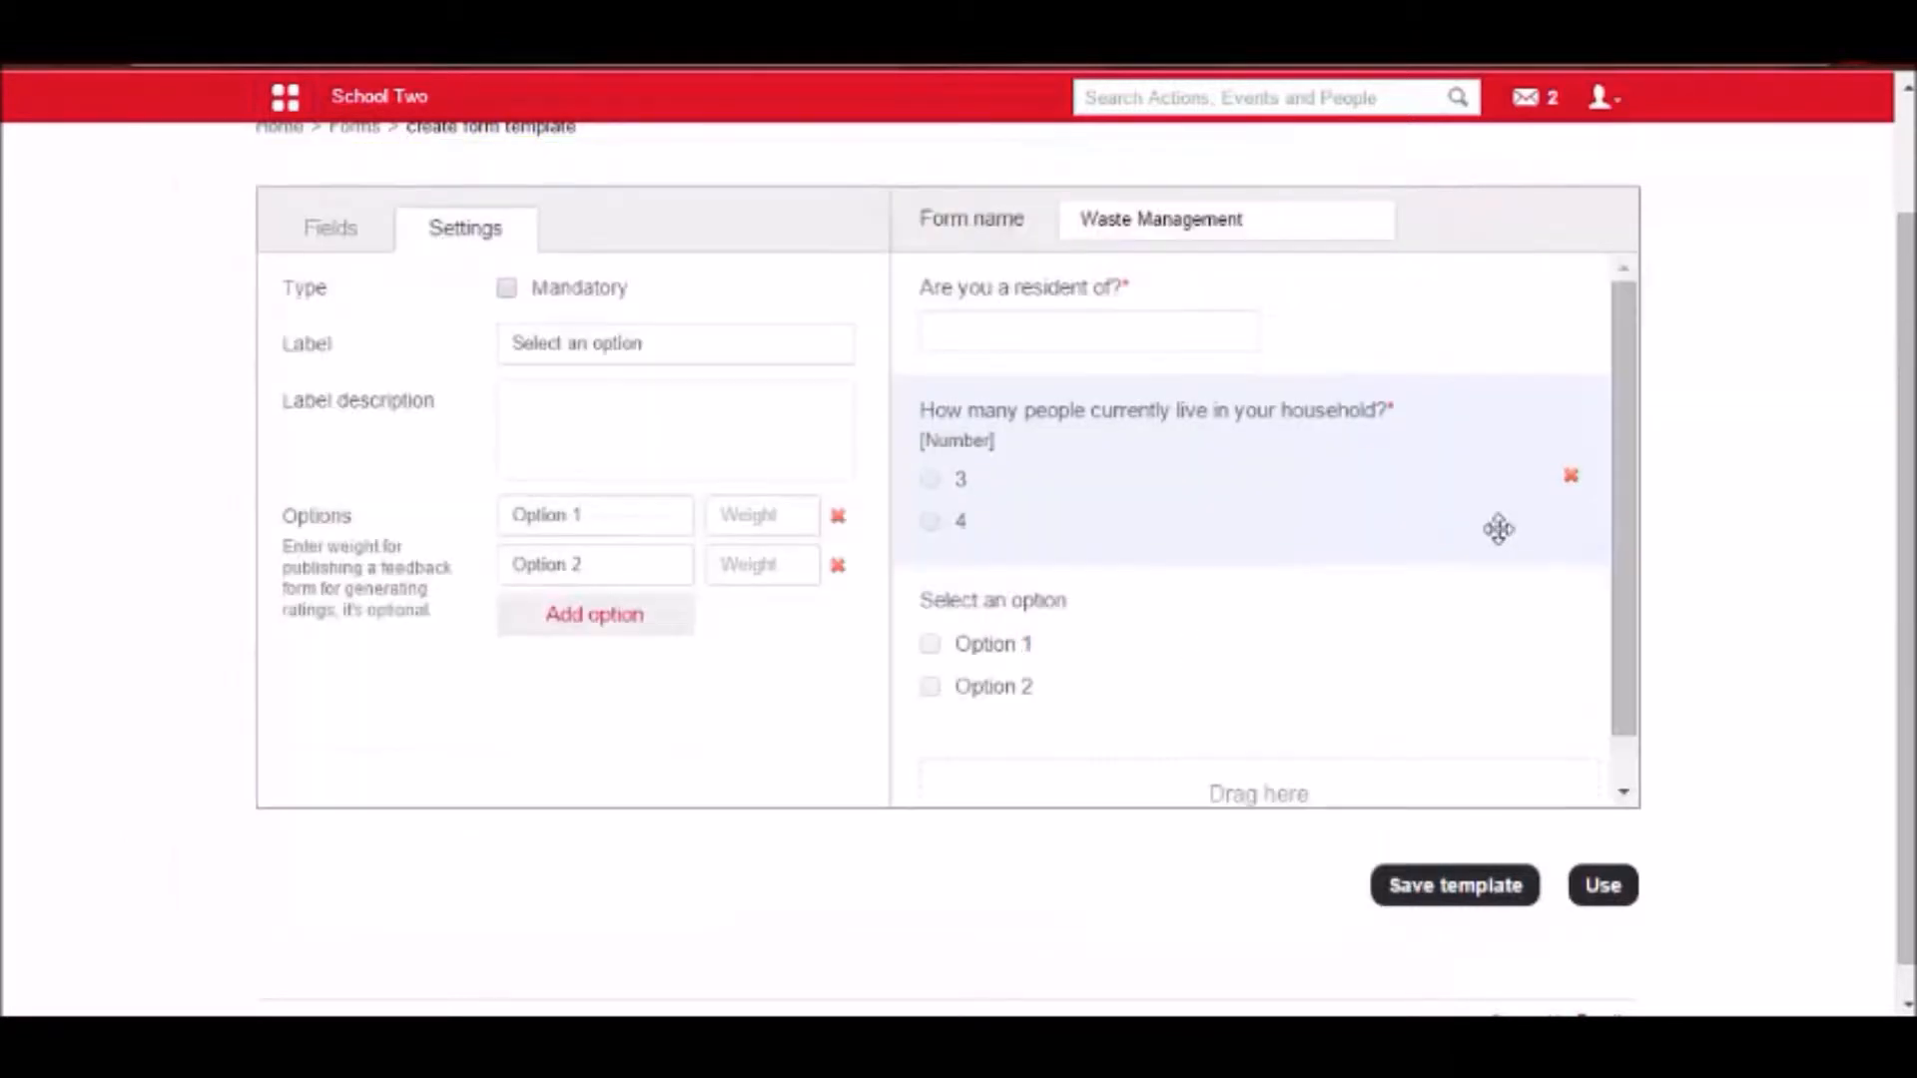
pyautogui.moveTo(655, 342); pyautogui.dragTo(497, 340)
pyautogui.hotkey('ctrl', 'v')
pyautogui.click(568, 423)
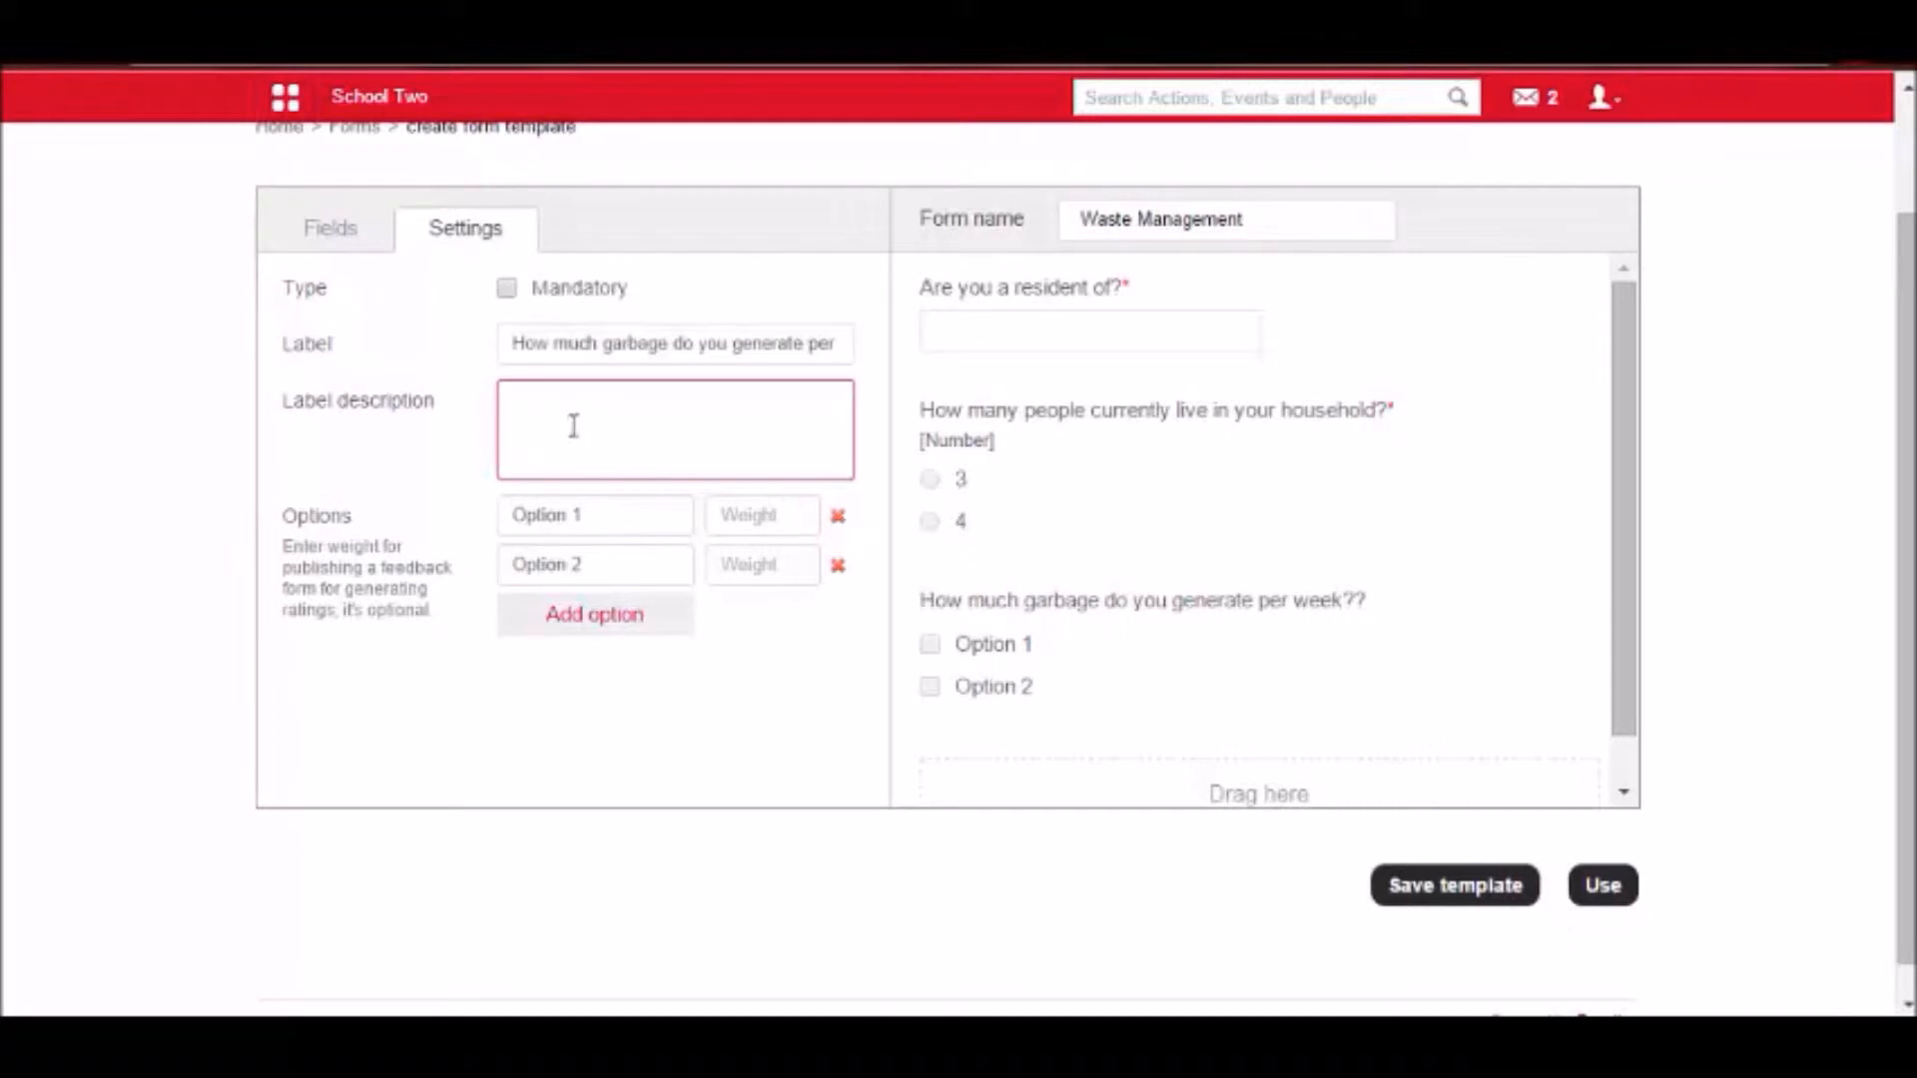
# Rename the garbage question's two options to 3-4 and 7-8.
pyautogui.moveTo(607, 516); pyautogui.dragTo(494, 519)
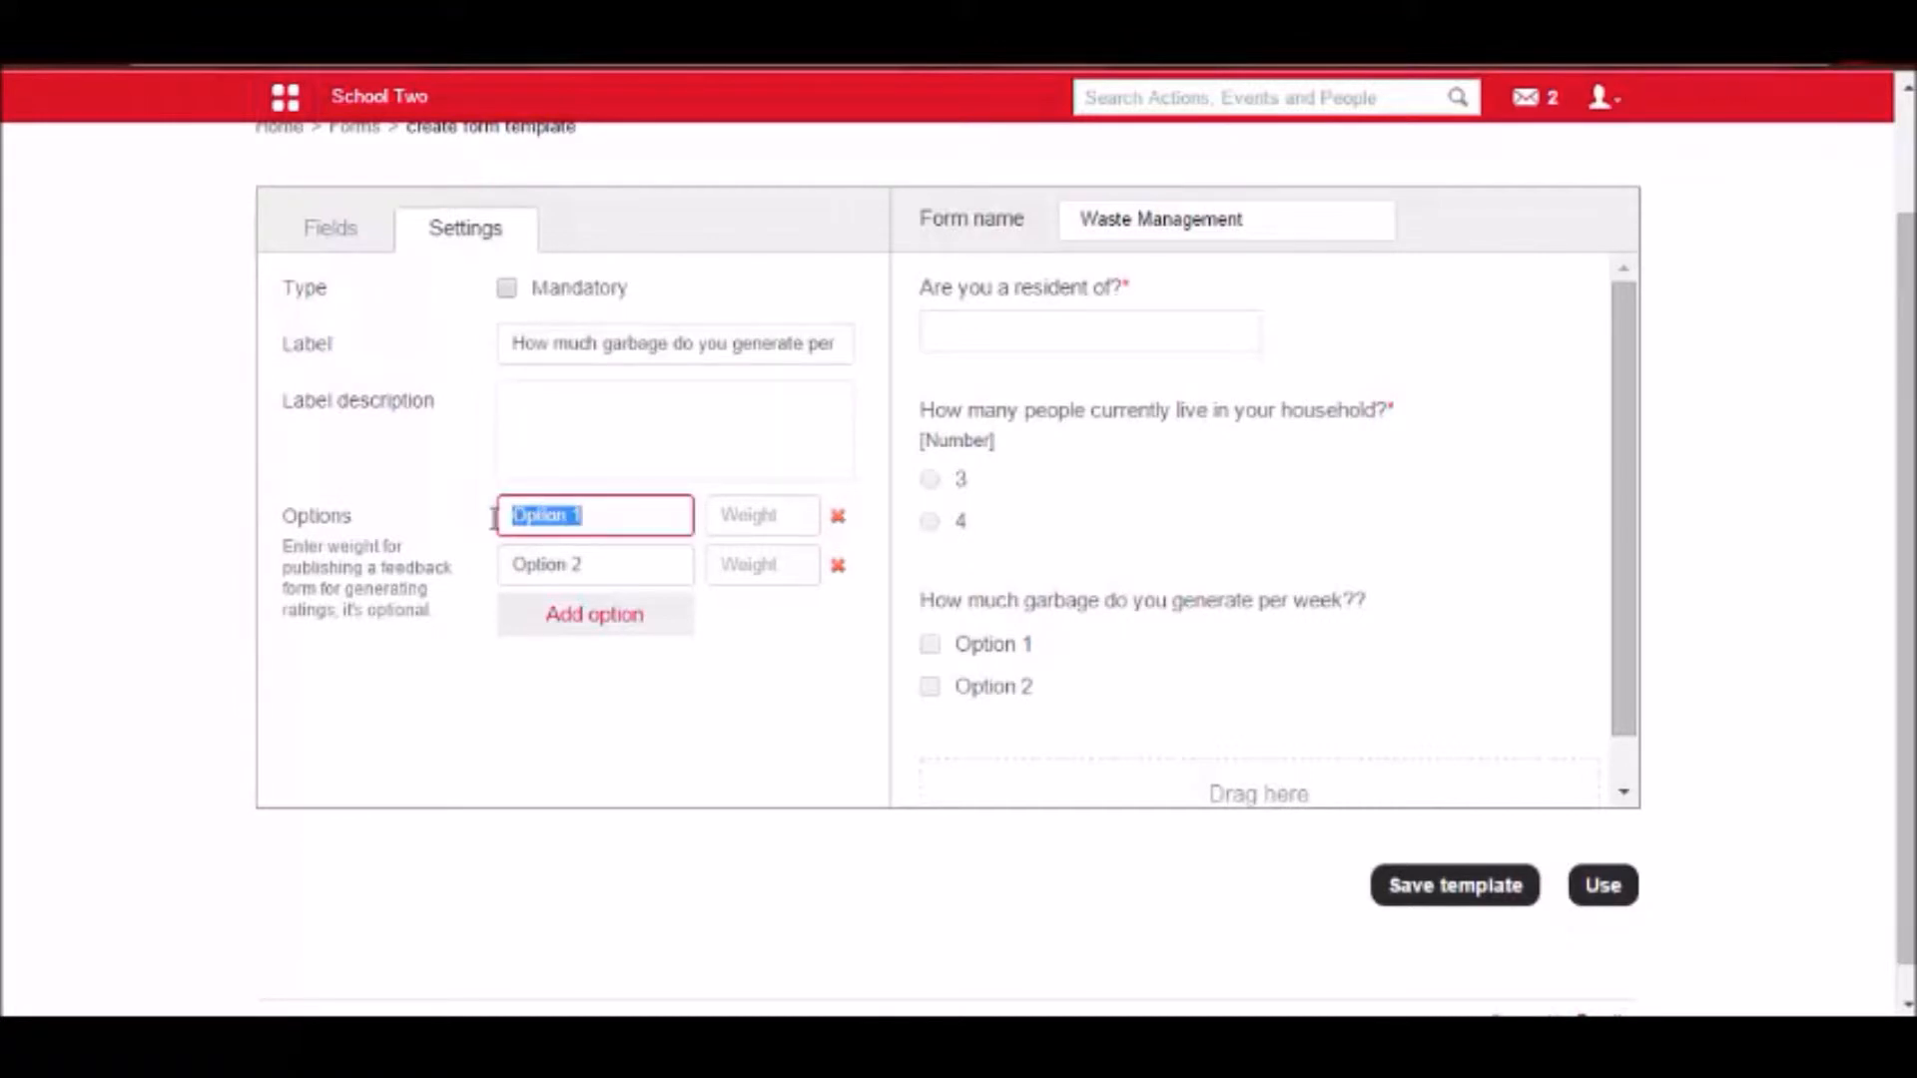
pyautogui.write('3-4')
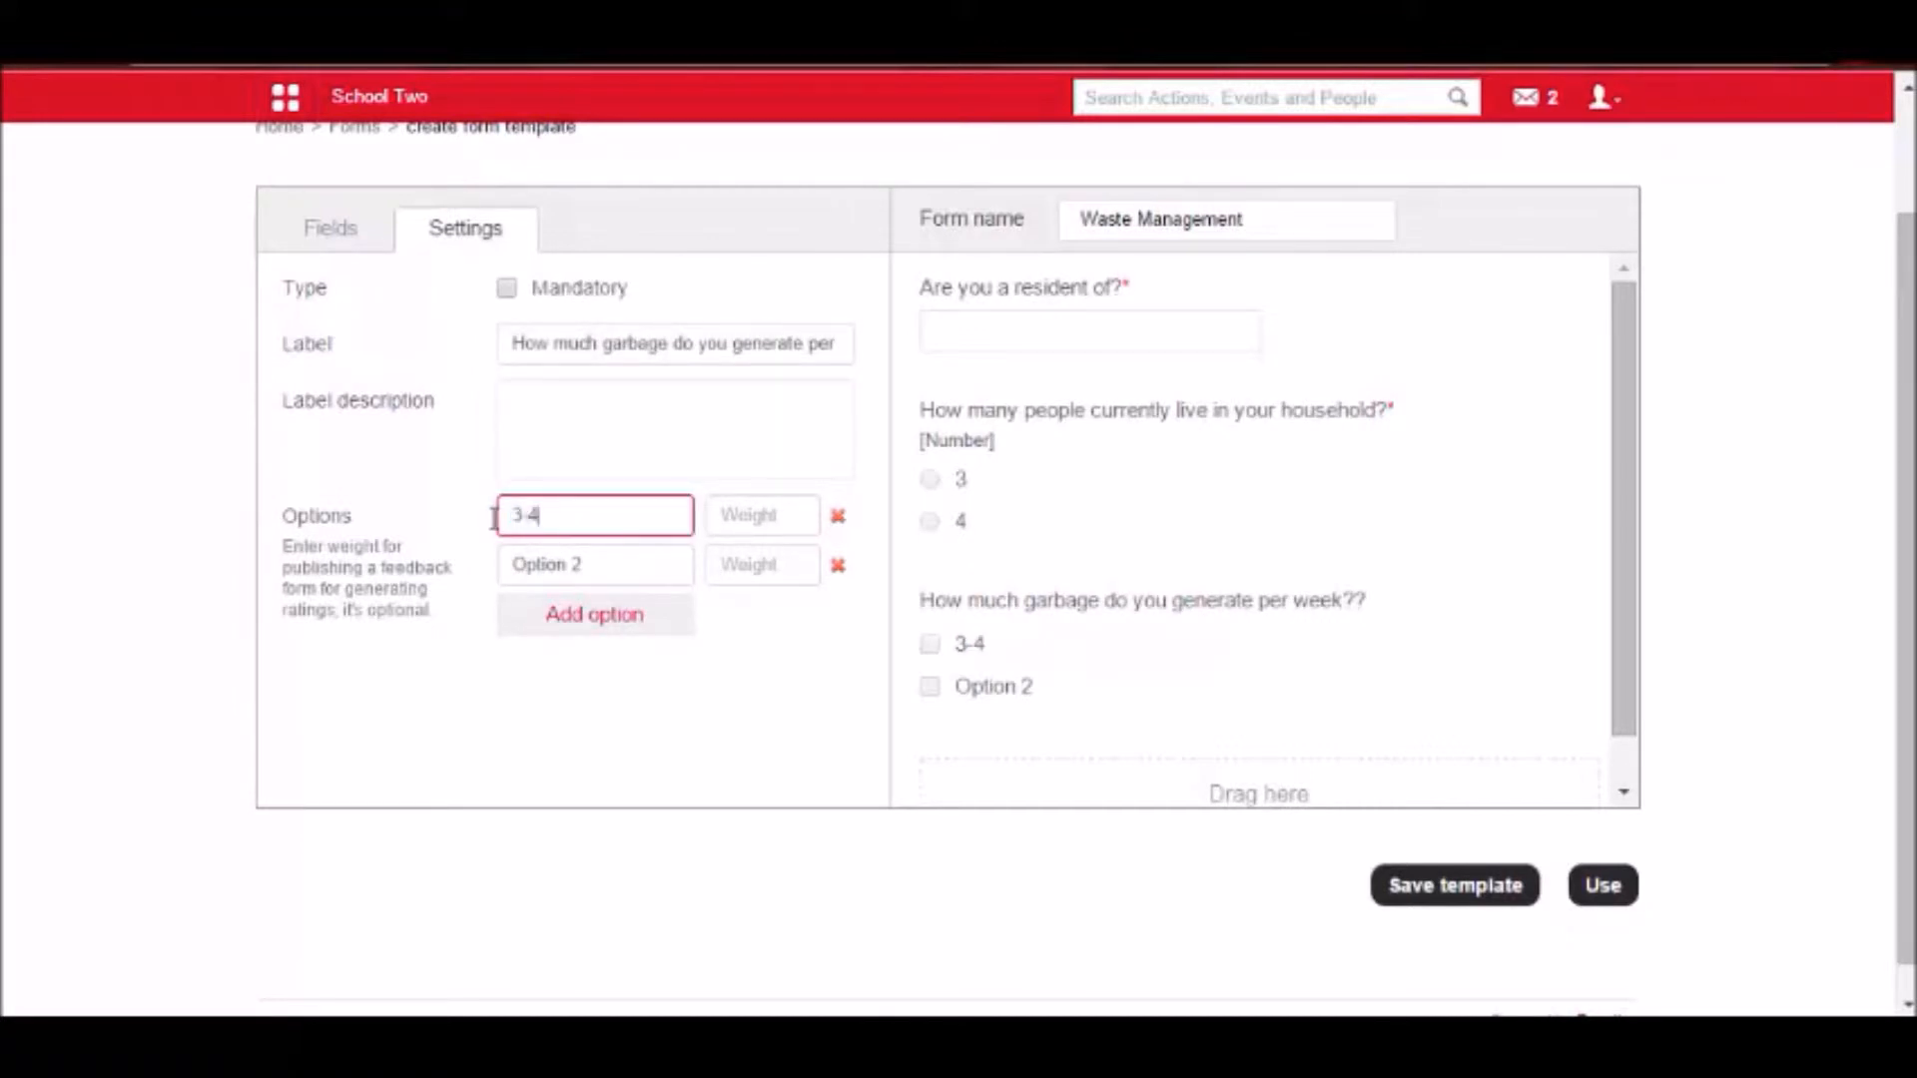
pyautogui.moveTo(607, 564); pyautogui.dragTo(504, 557)
pyautogui.write('7-8')
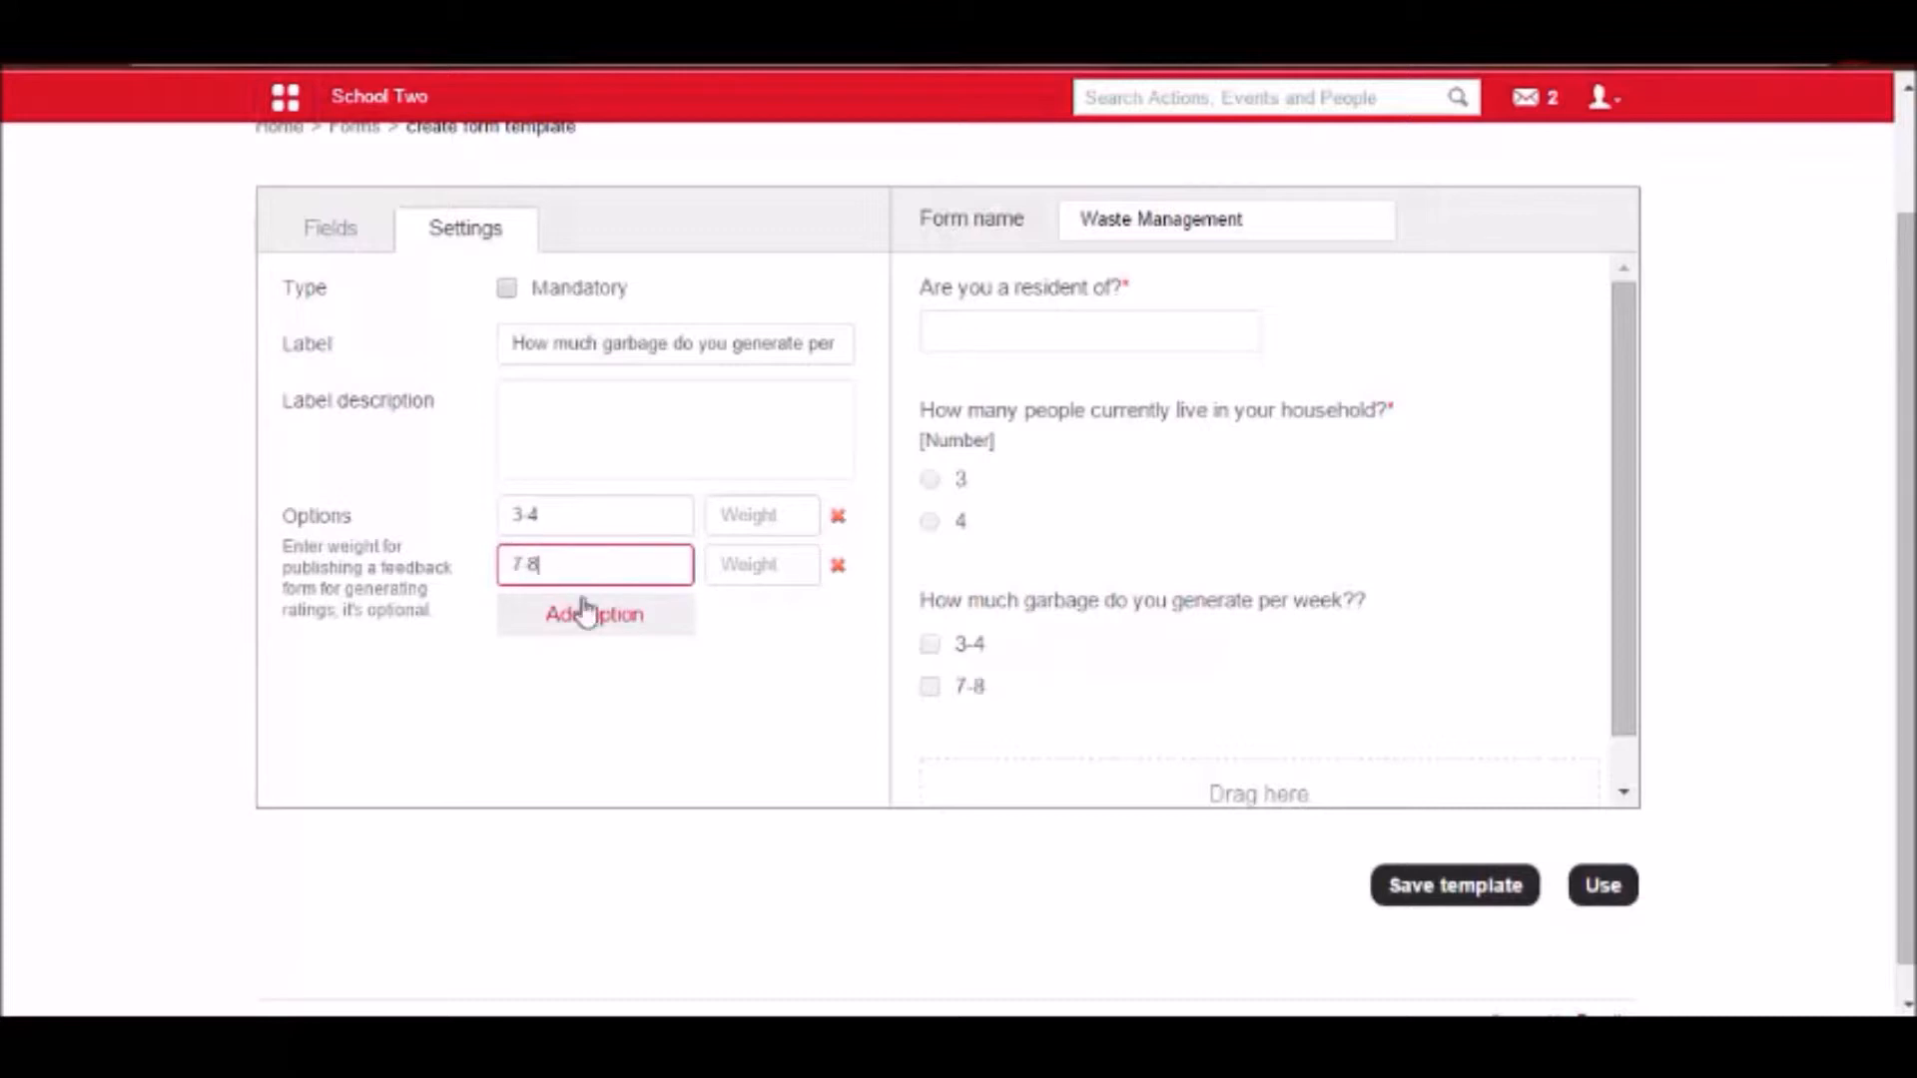
# Give option 3-4 a weight of 89 and option 7-8 a weight of 45.
pyautogui.click(741, 519)
pyautogui.write('89')
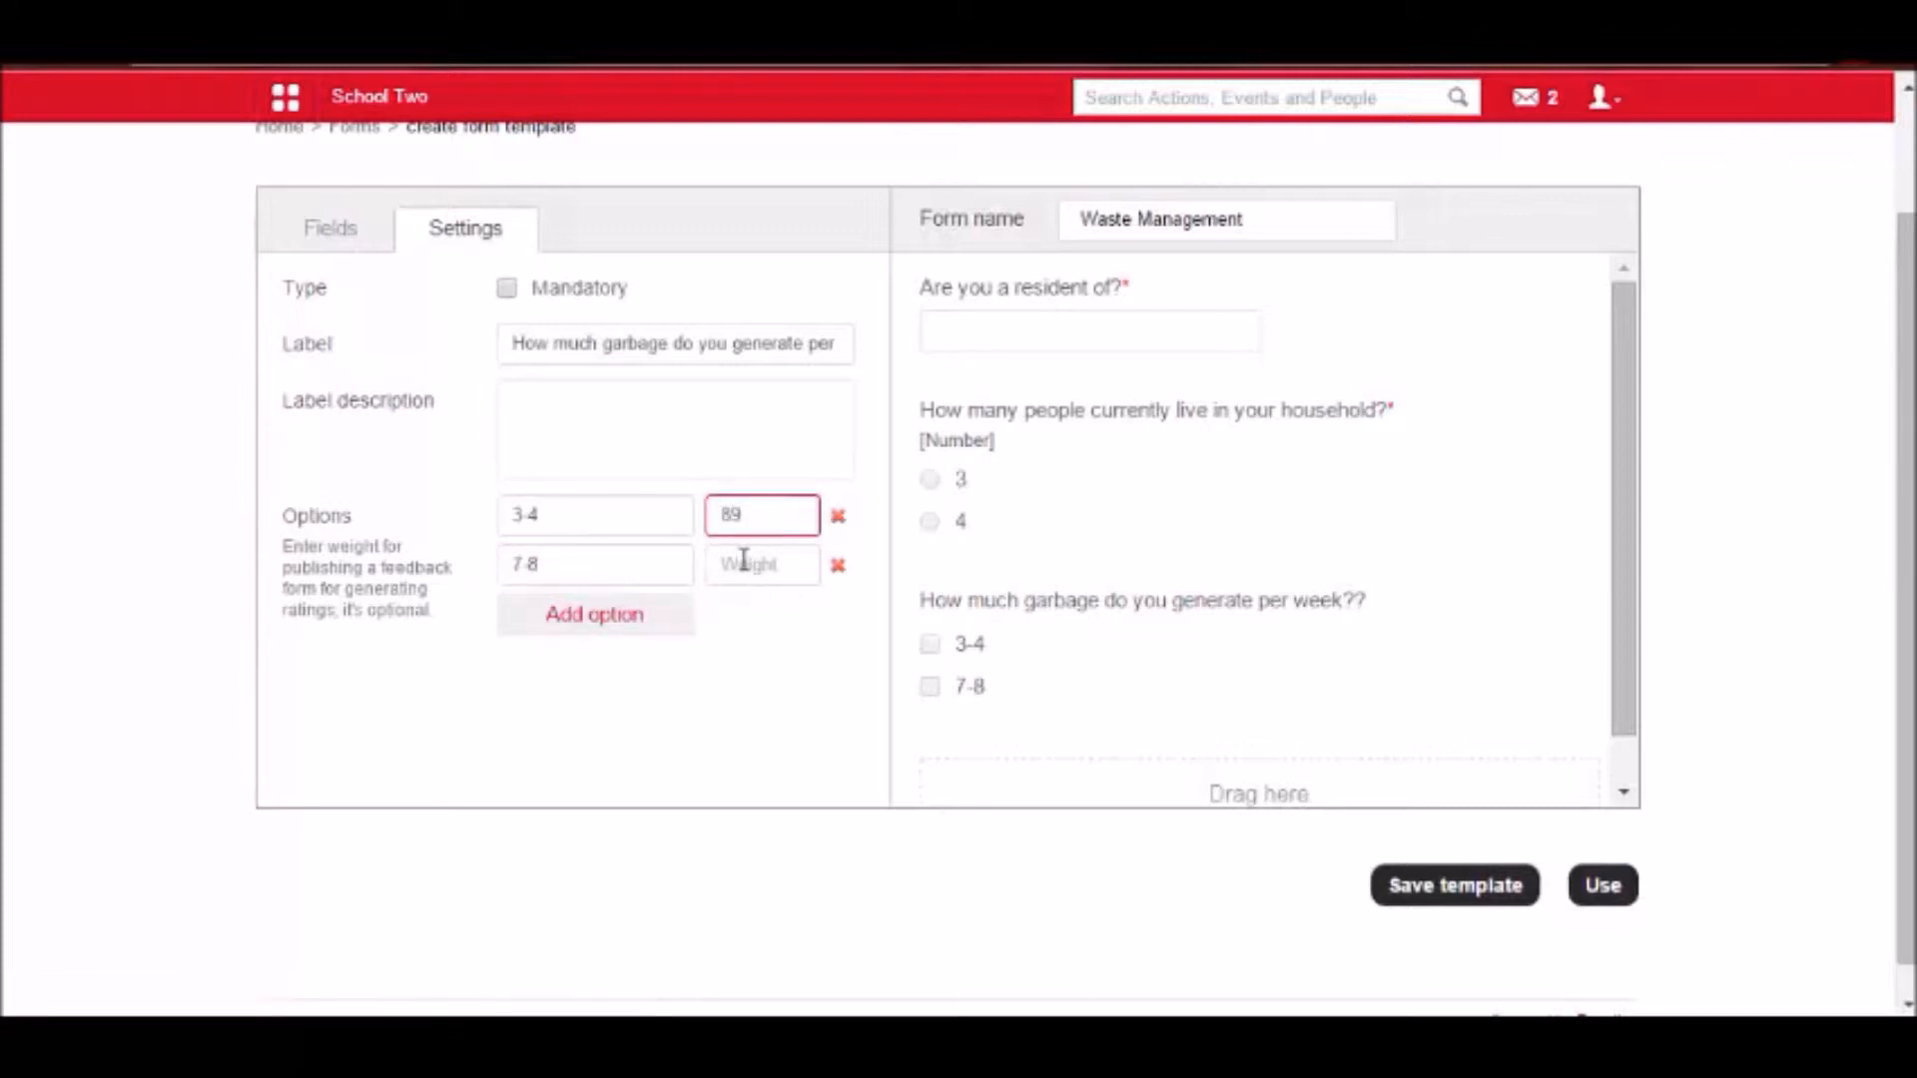
pyautogui.click(744, 561)
pyautogui.write('45')
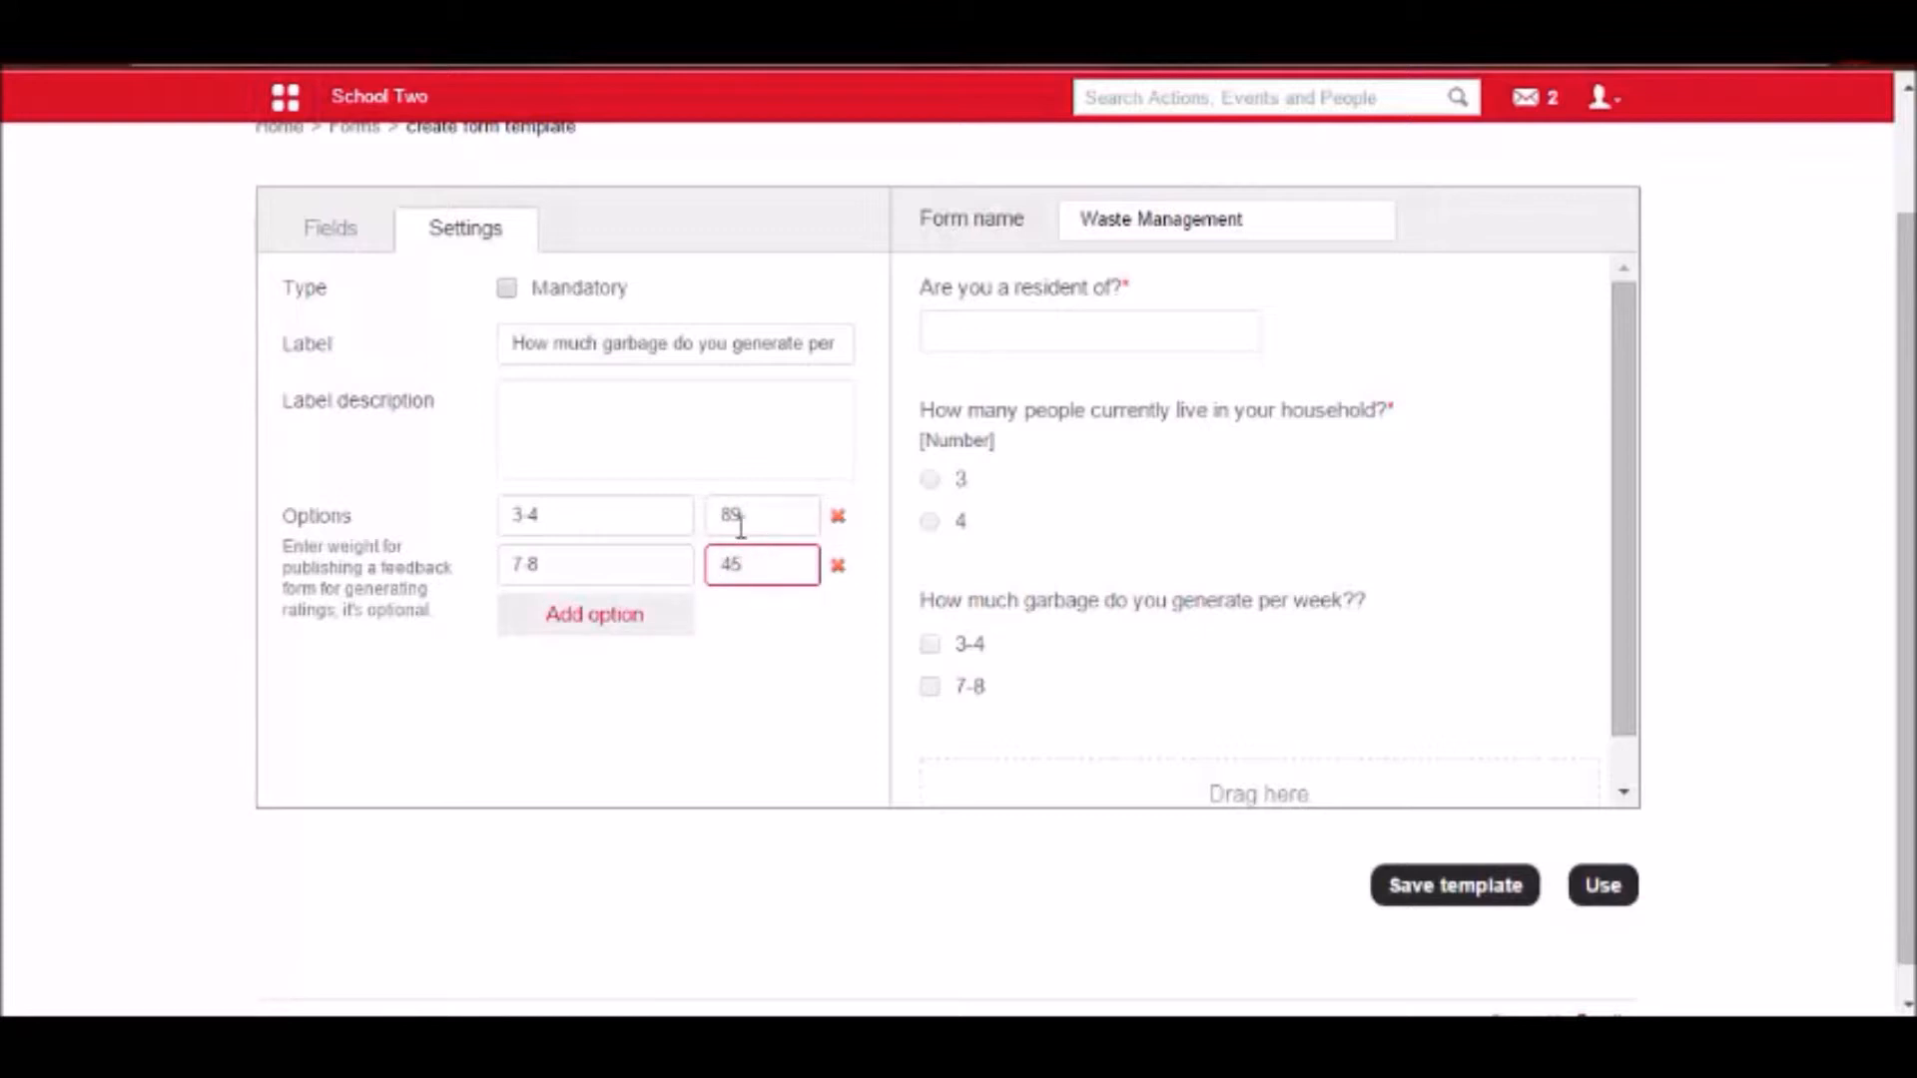
# Delete the "Are you a resident of?" text field from the form and confirm the removal.
pyautogui.scroll(-1, 1302, 668)
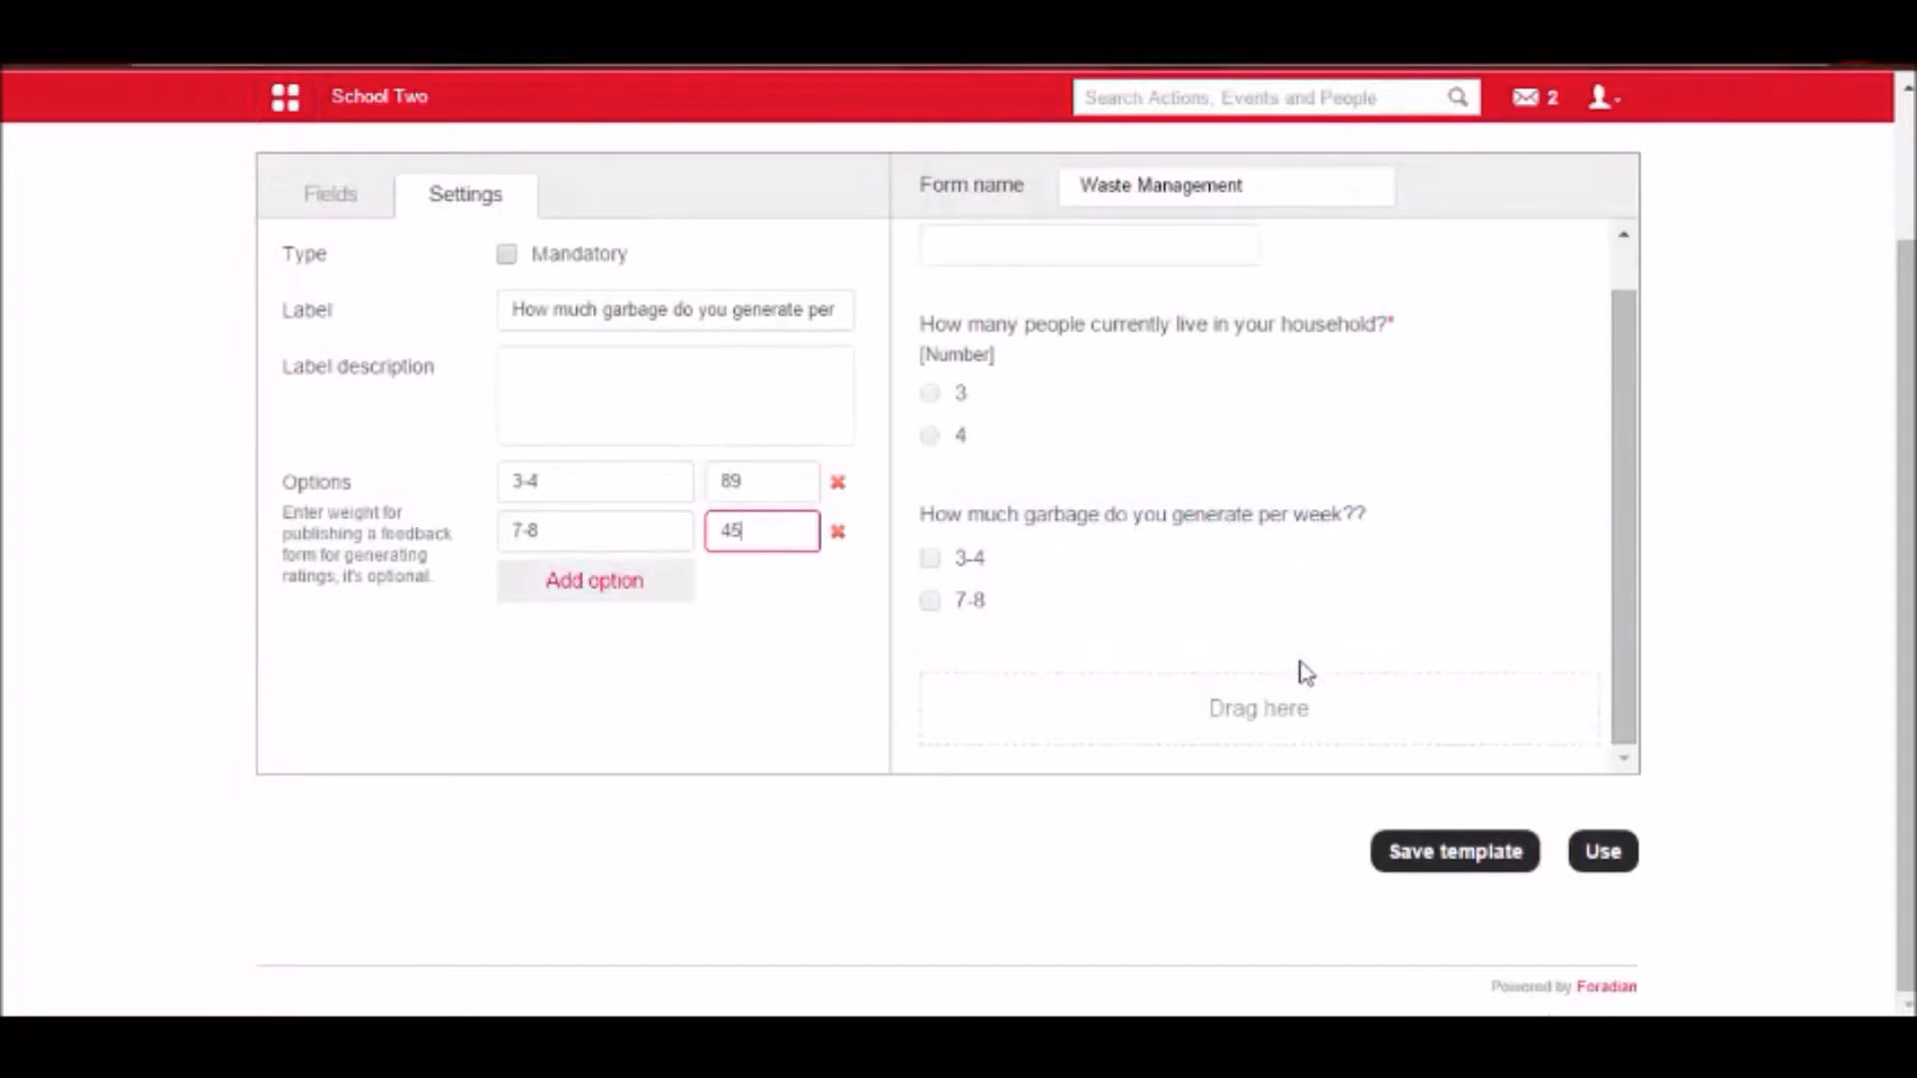
pyautogui.scroll(2, 1298, 664)
pyautogui.scroll(-2, 1294, 654)
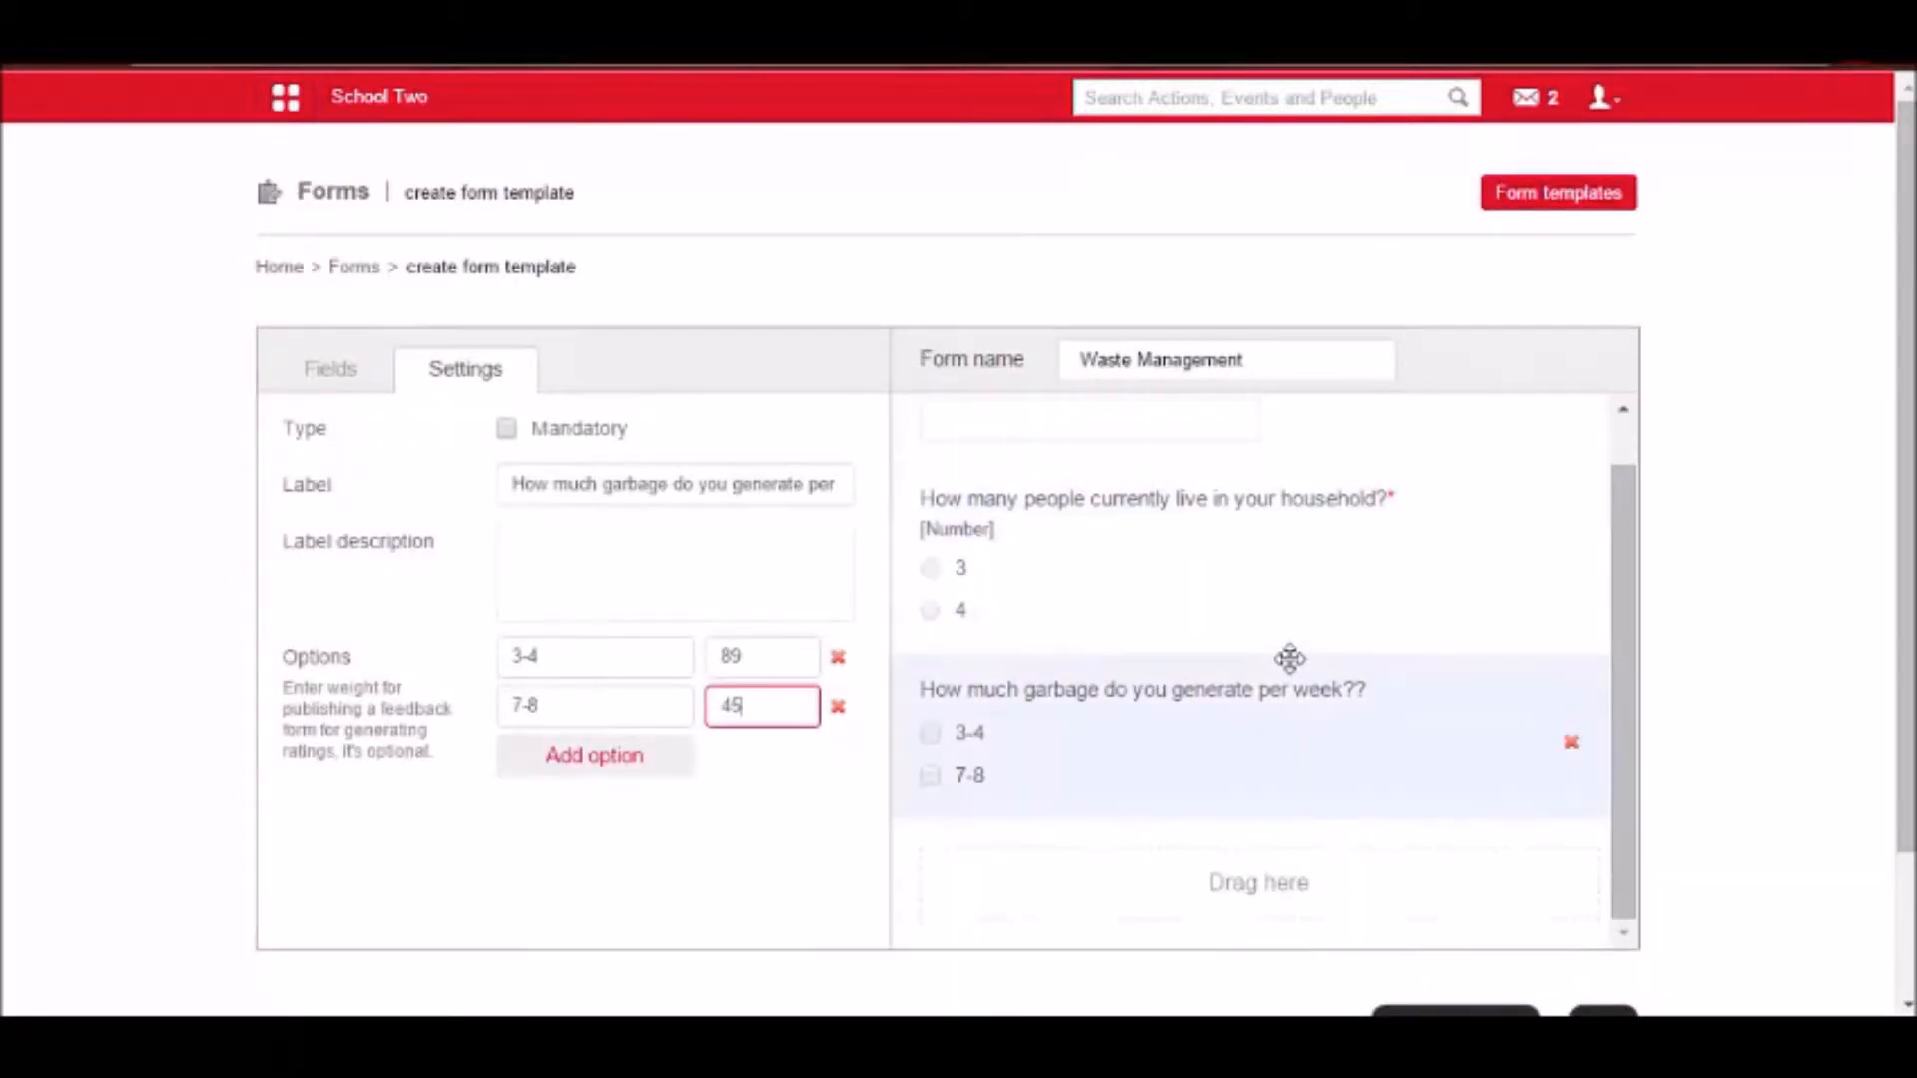
pyautogui.scroll(3, 1290, 659)
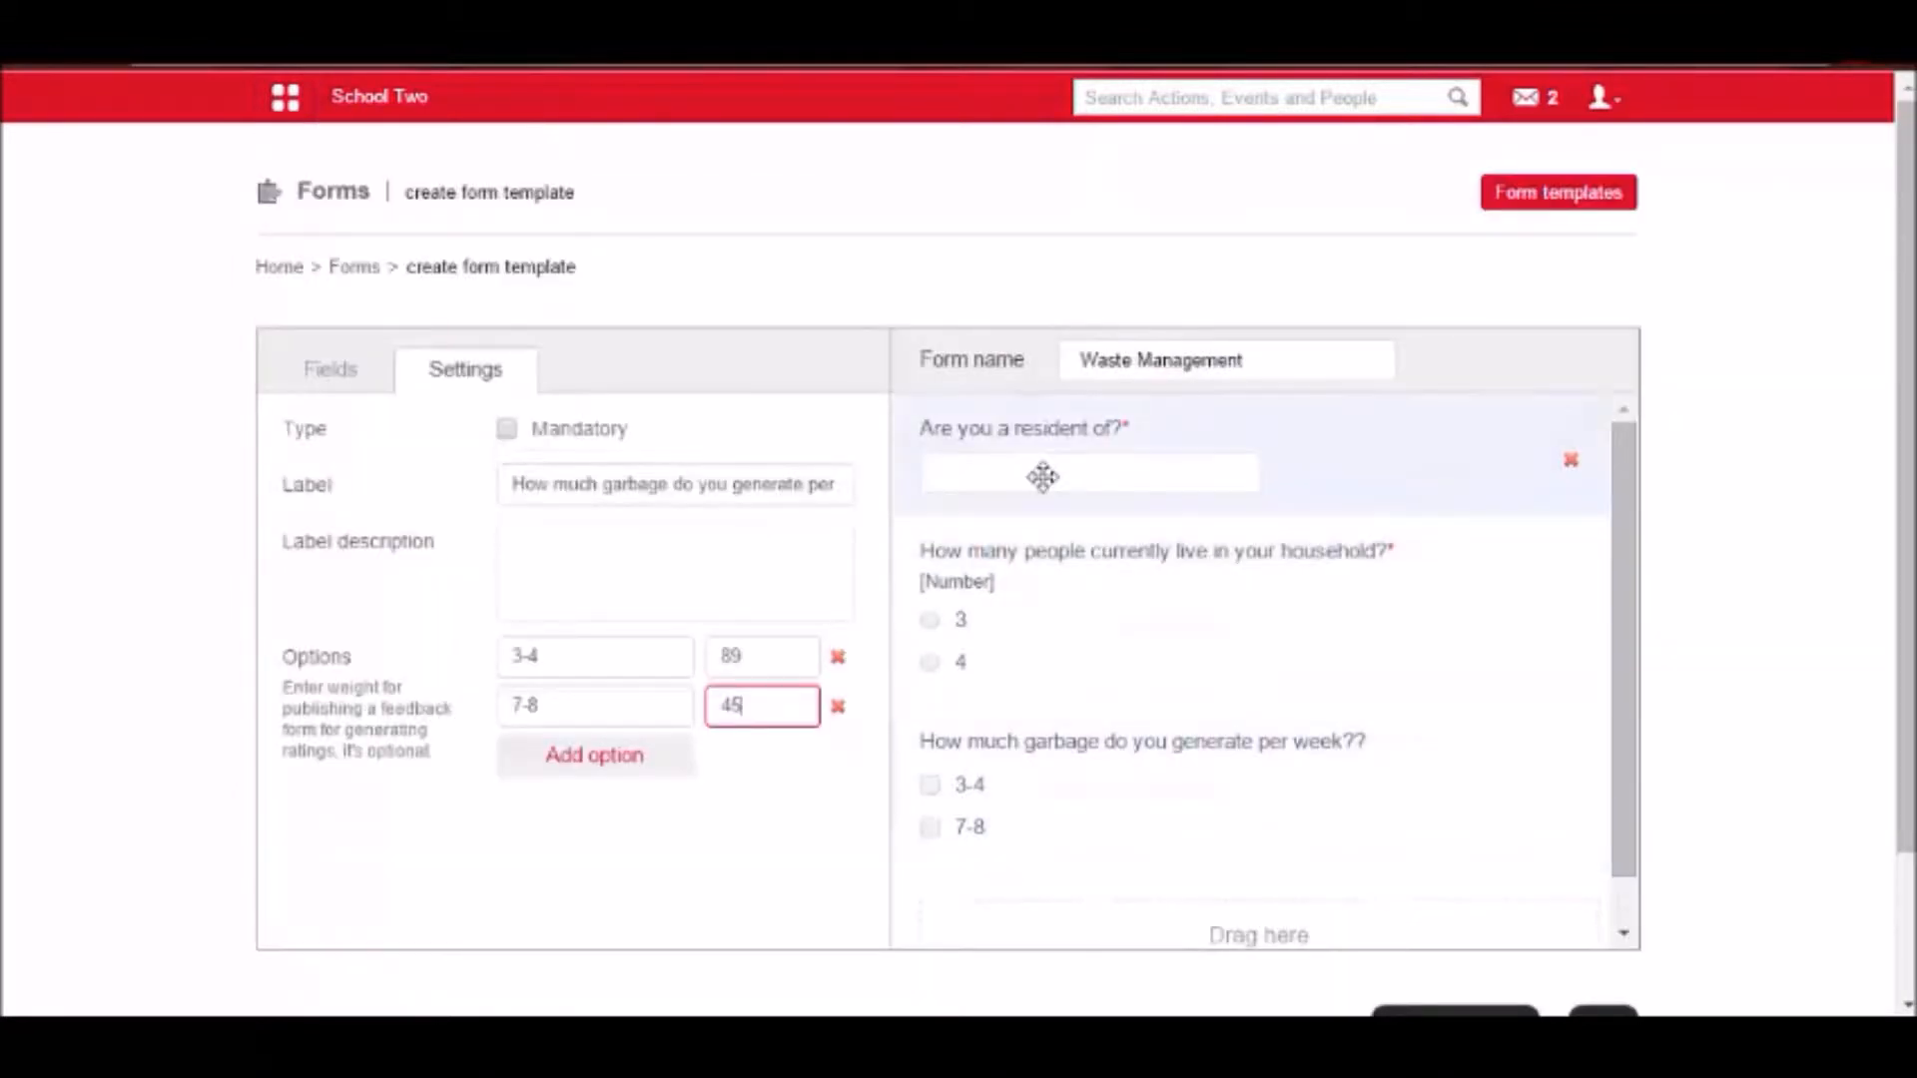
pyautogui.click(1034, 469)
pyautogui.moveTo(1515, 449)
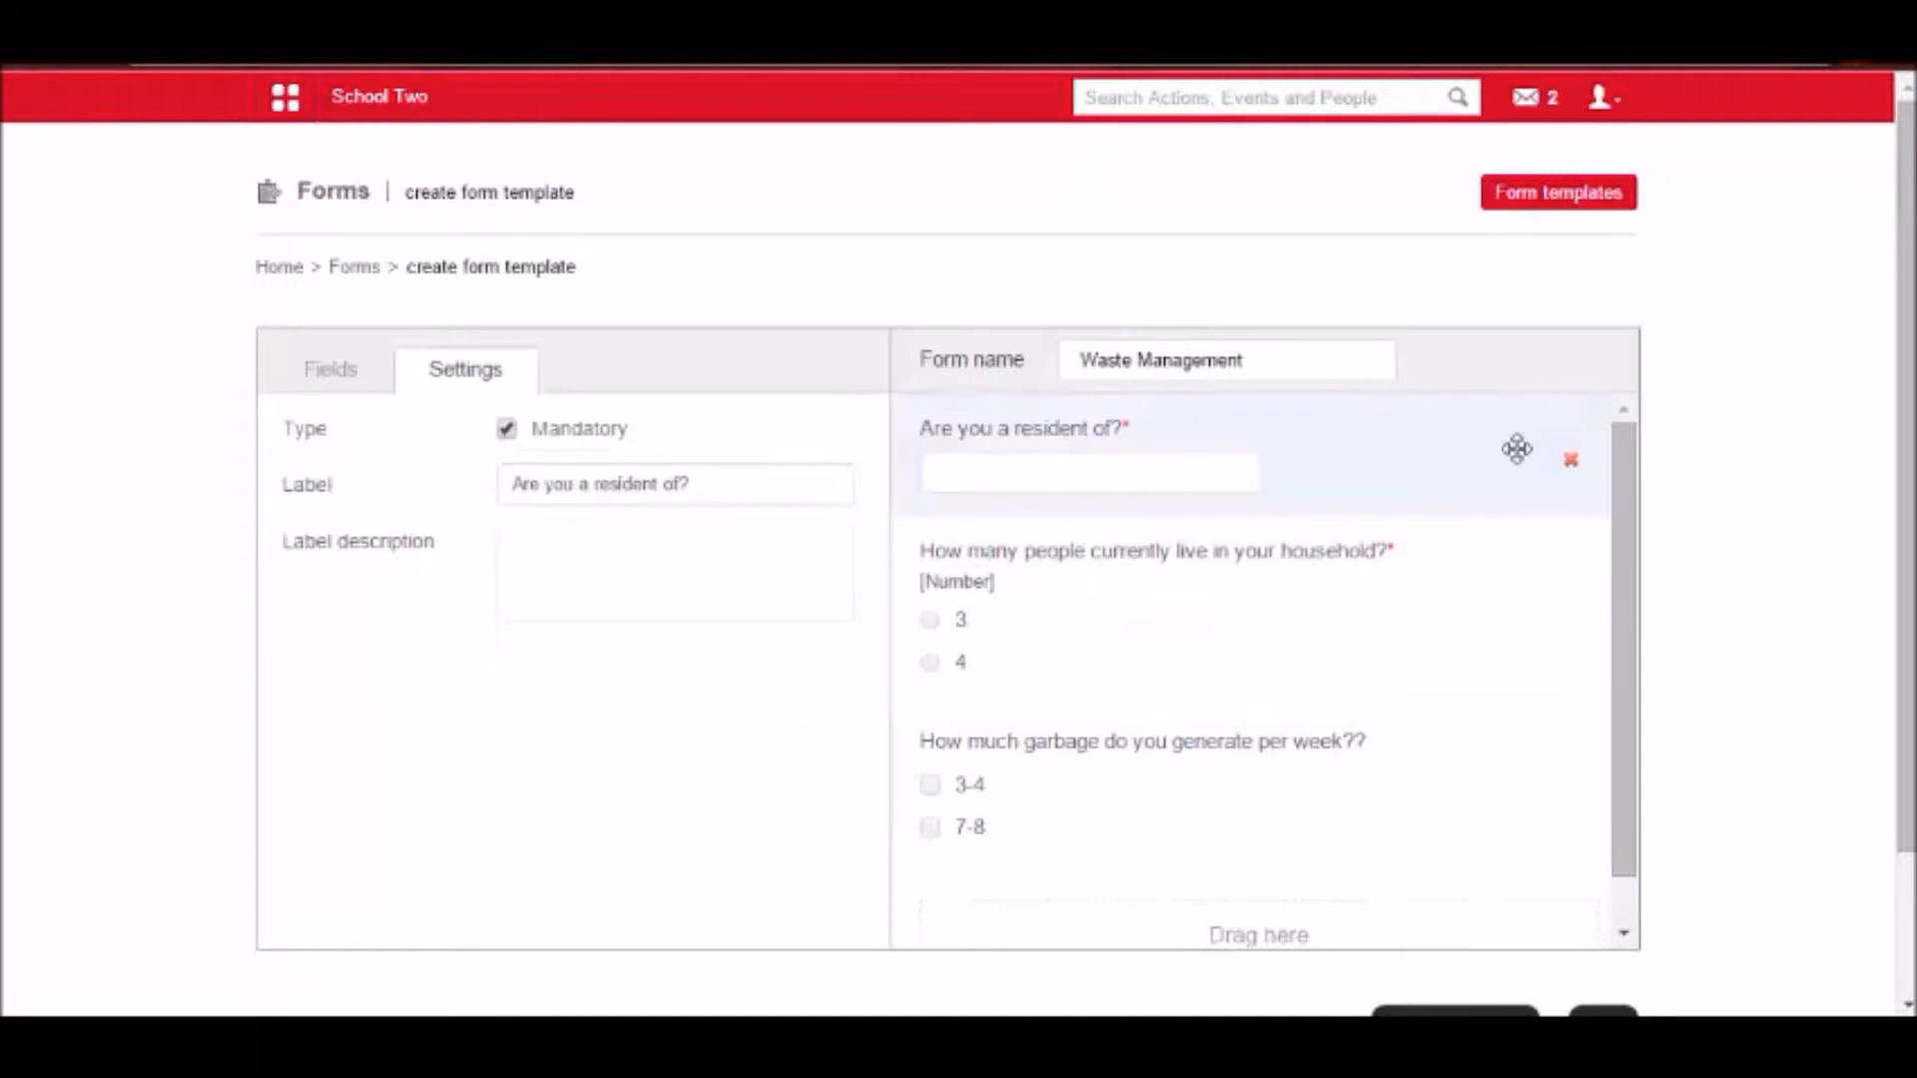
pyautogui.click(1572, 462)
pyautogui.click(981, 231)
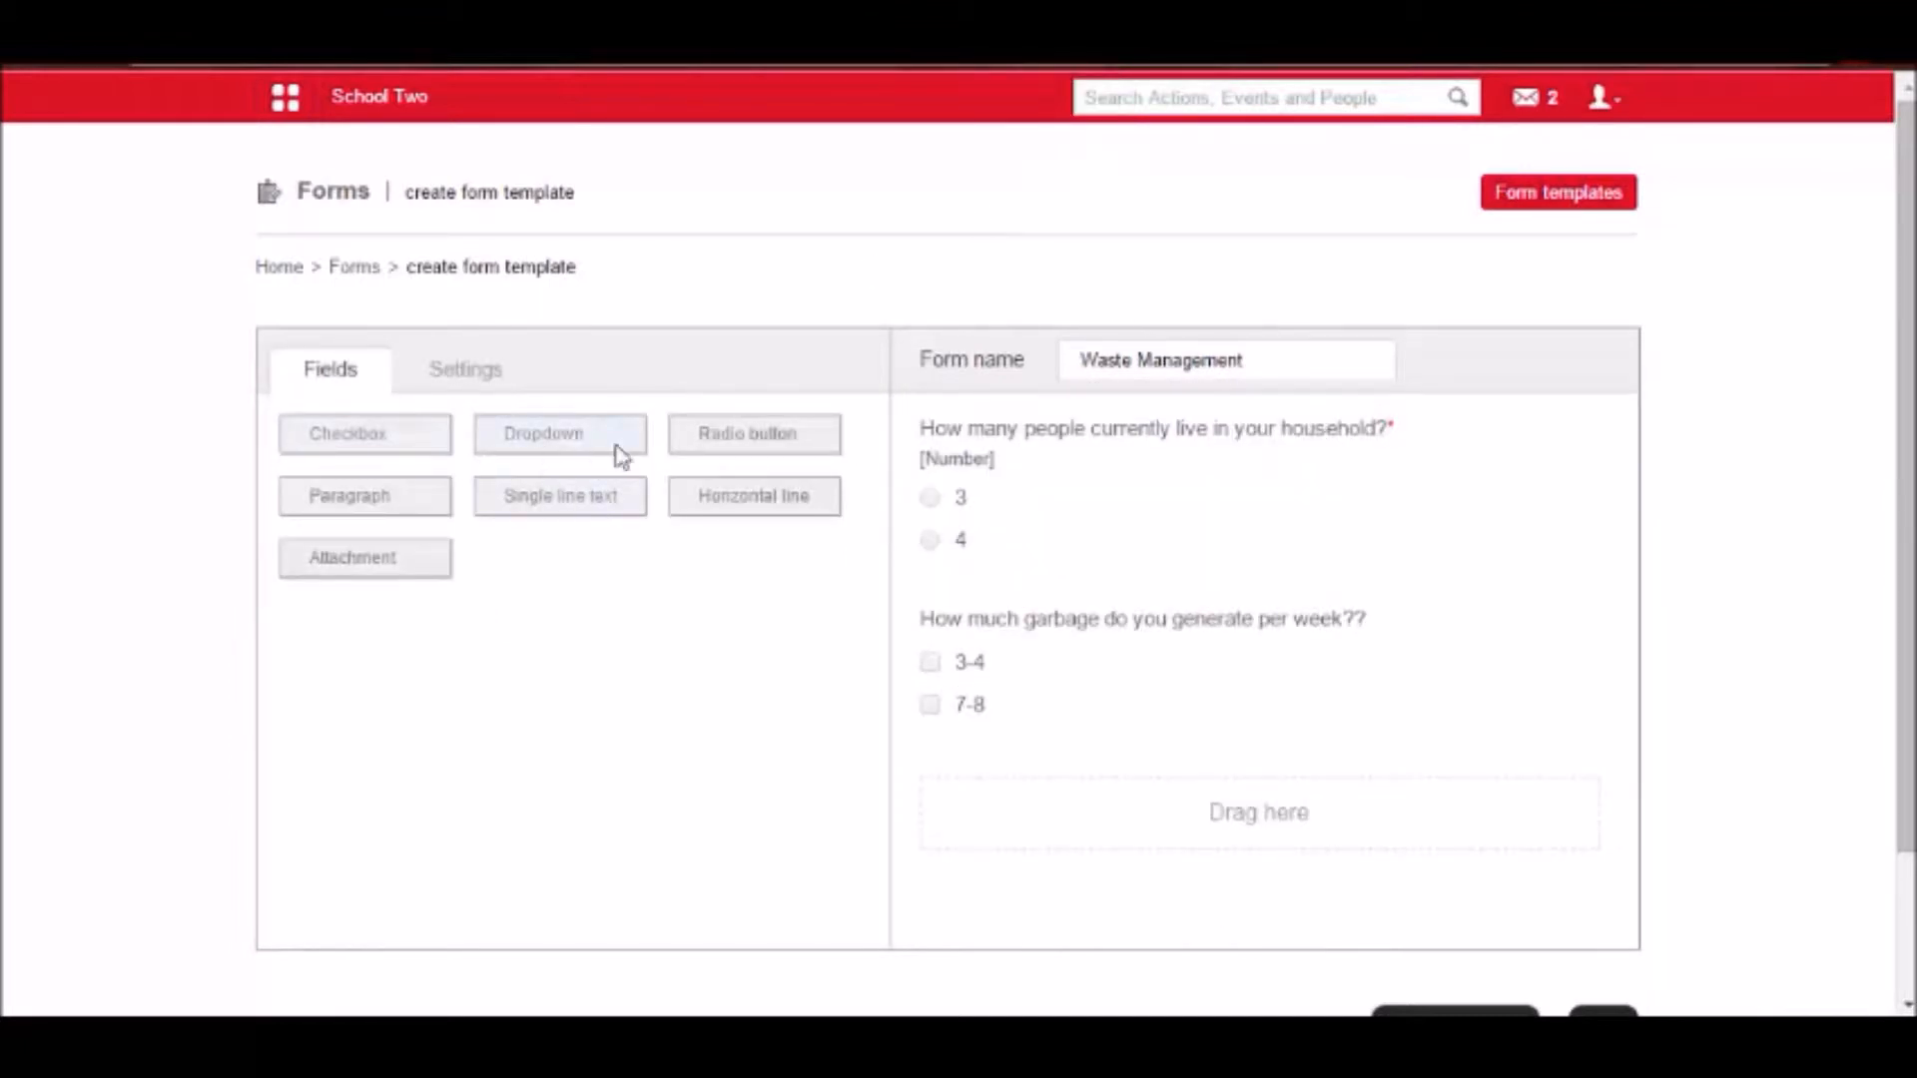
# Add a dropdown field below the garbage question and open its settings.
pyautogui.moveTo(559, 449); pyautogui.dragTo(1048, 811)
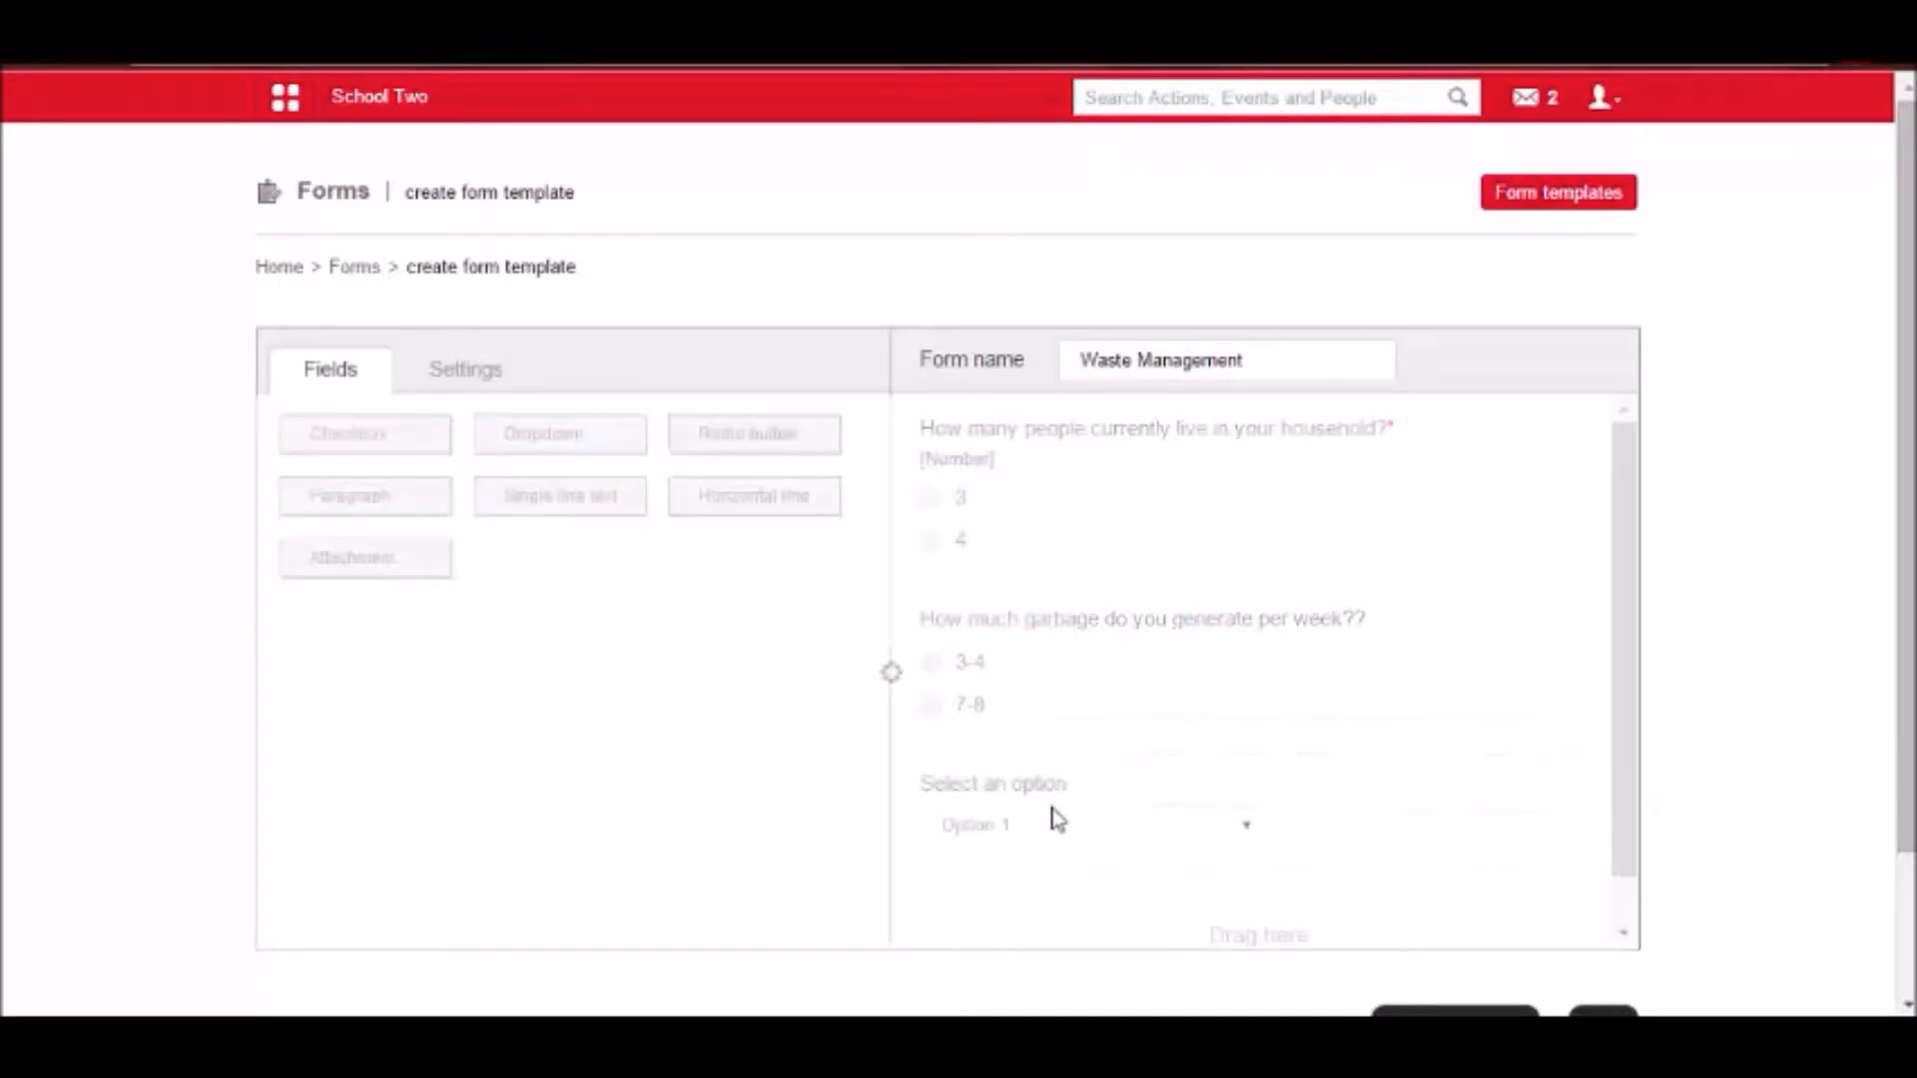
pyautogui.scroll(-1, 1038, 803)
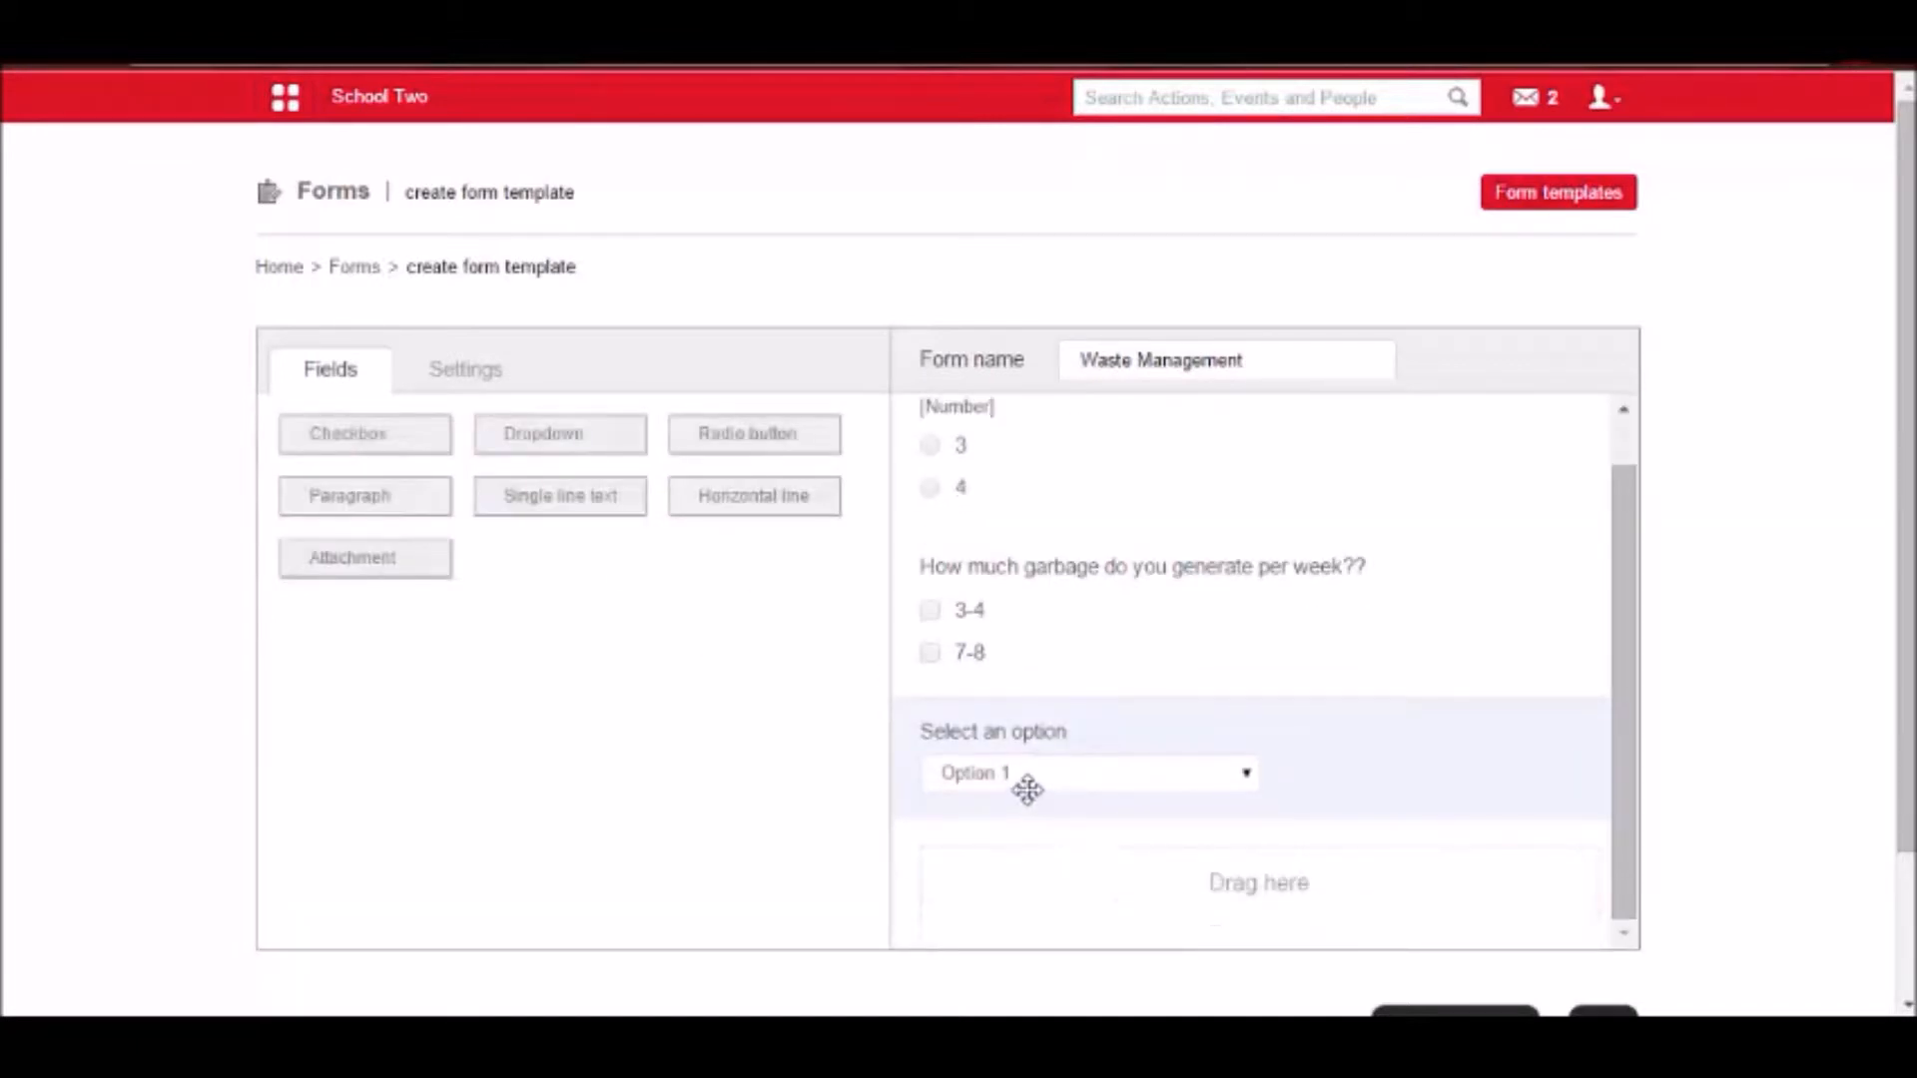
pyautogui.scroll(1, 1053, 744)
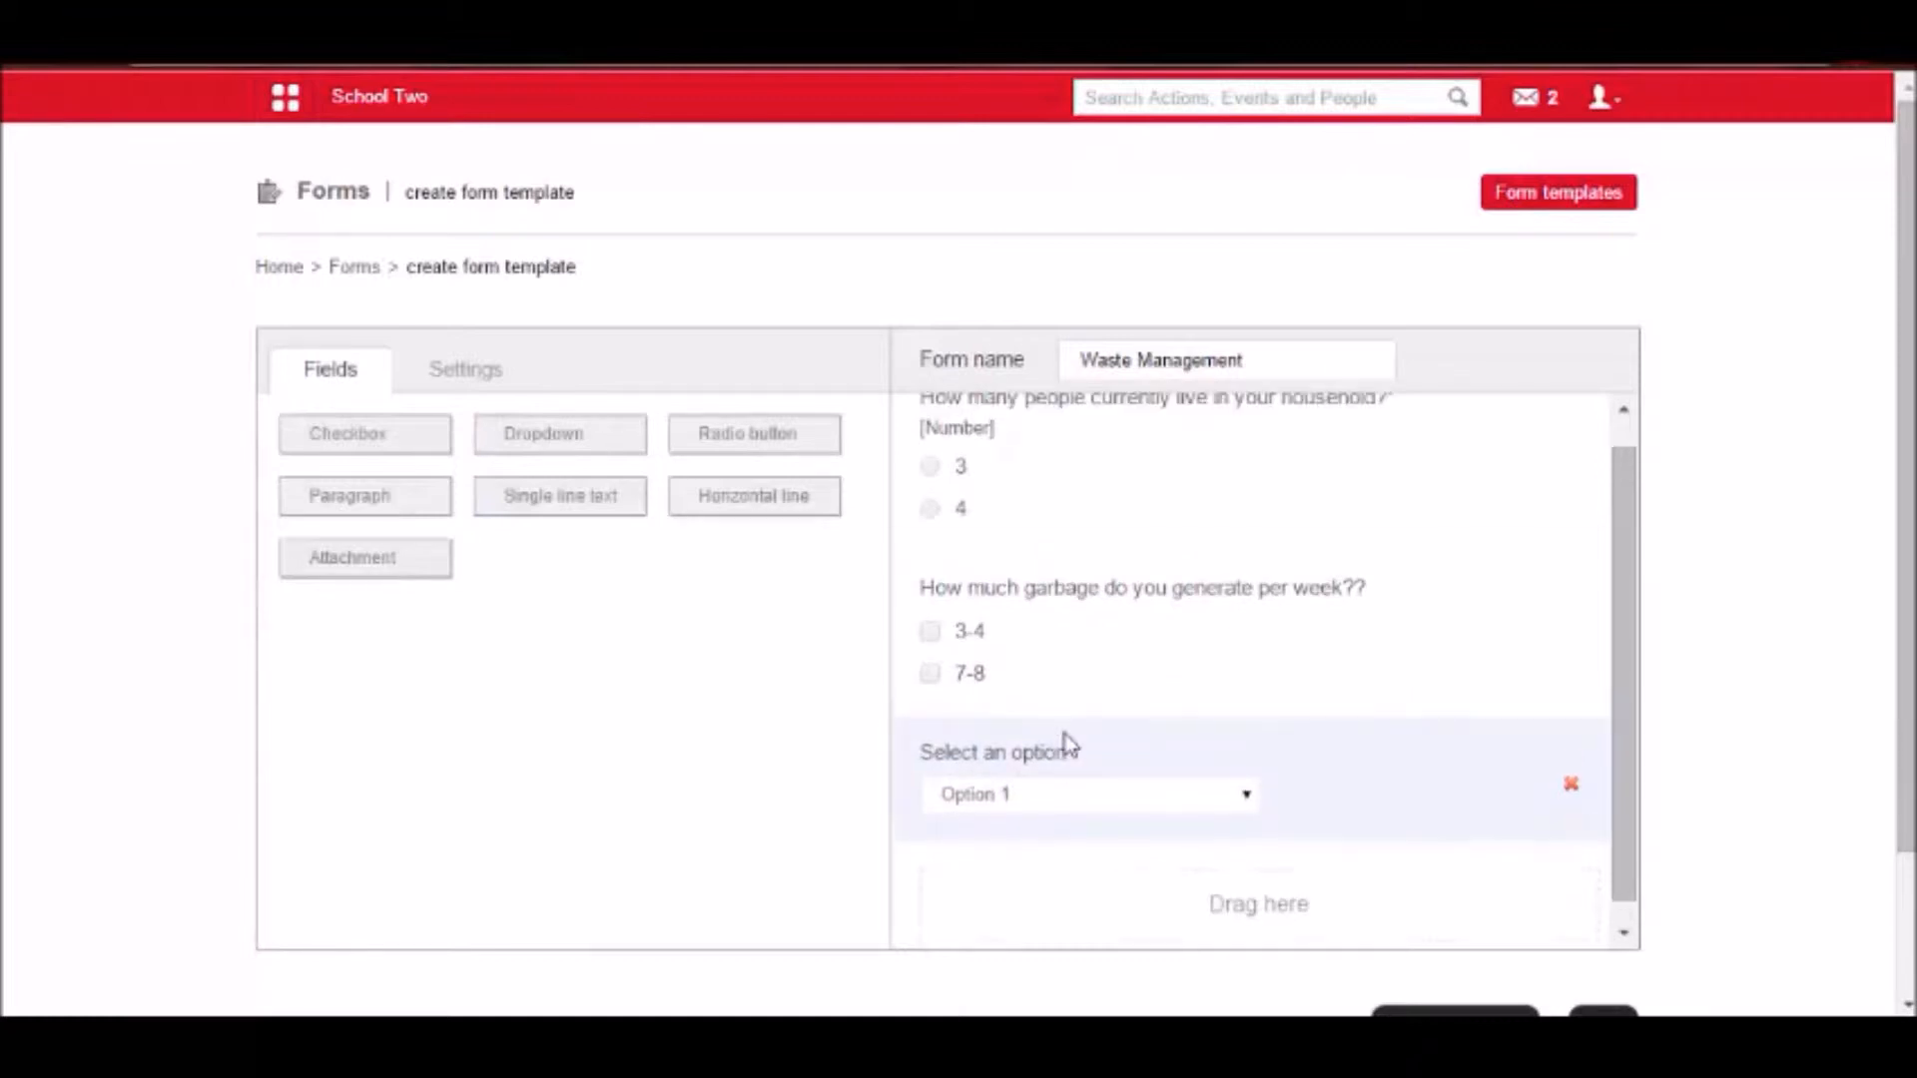
pyautogui.click(1060, 740)
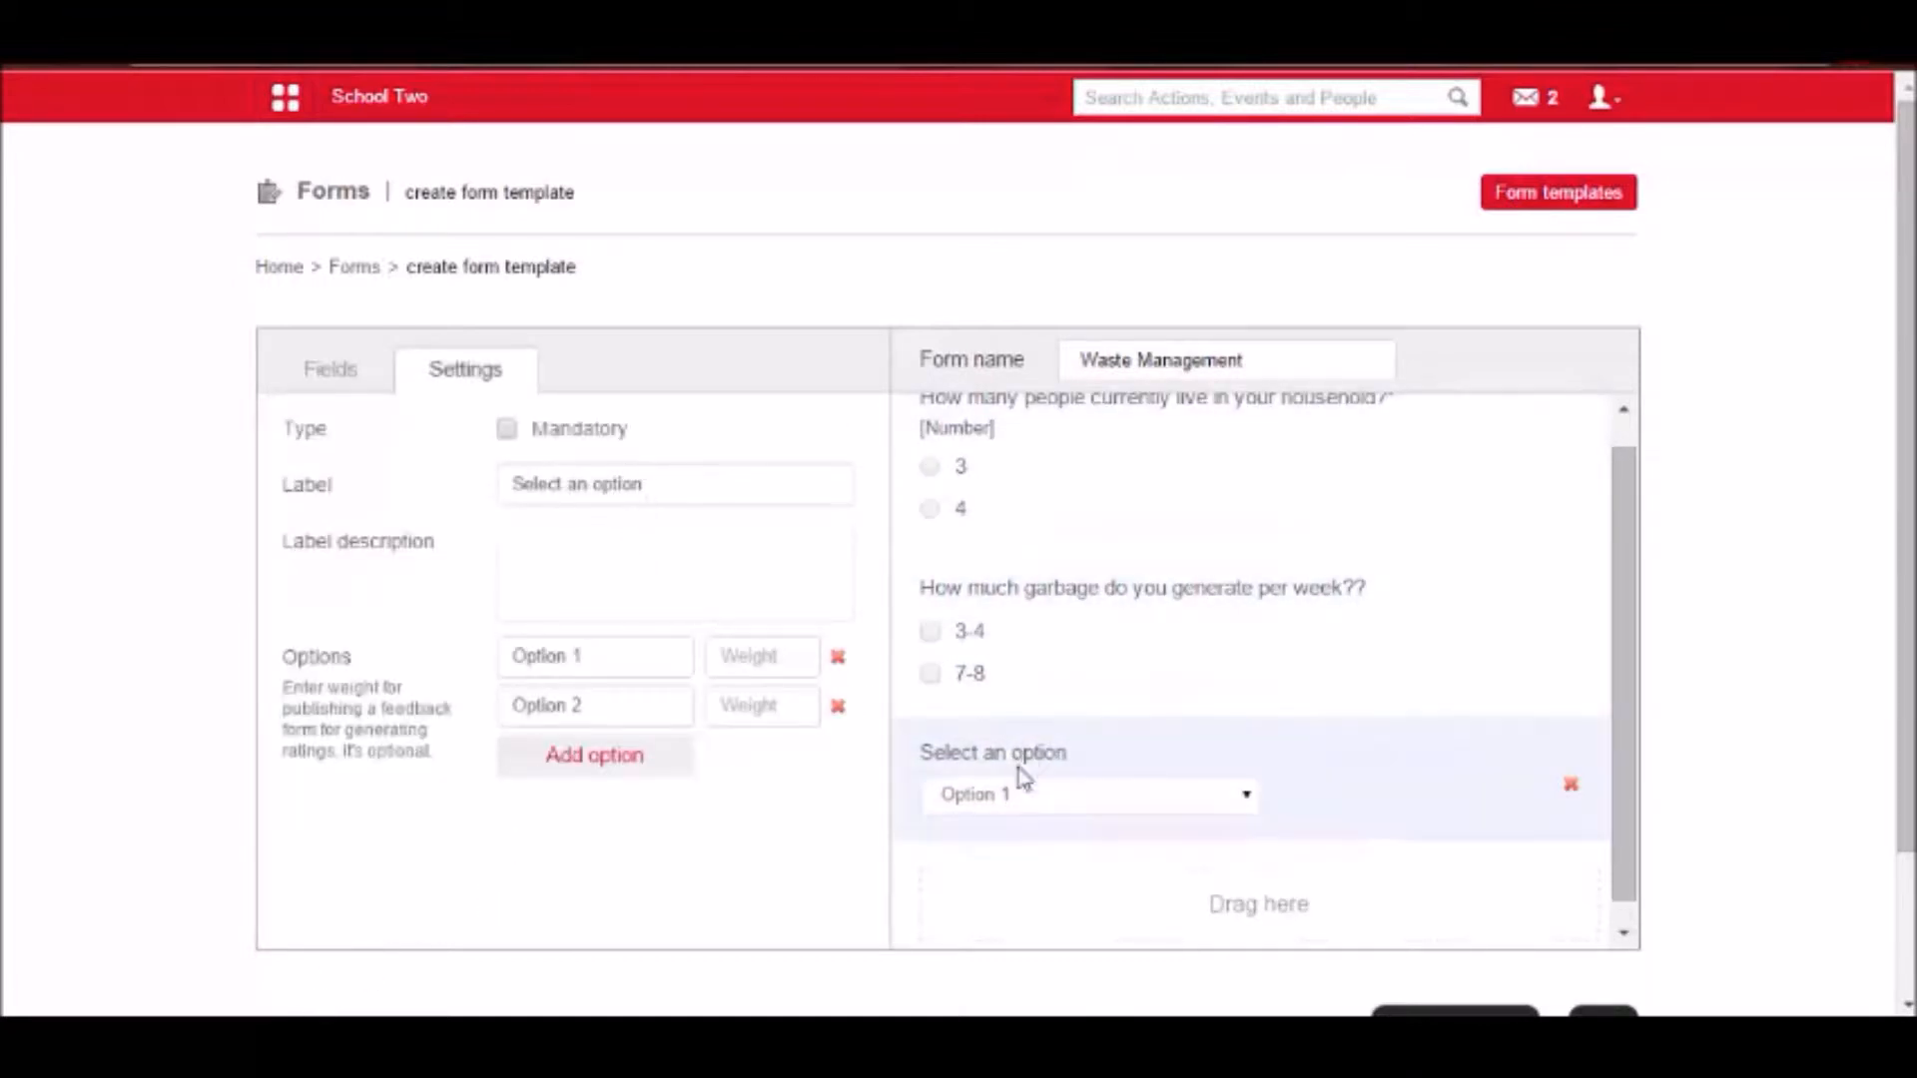
# Set the dropdown field's label to "Are you a resident of".
pyautogui.moveTo(699, 483); pyautogui.dragTo(509, 442)
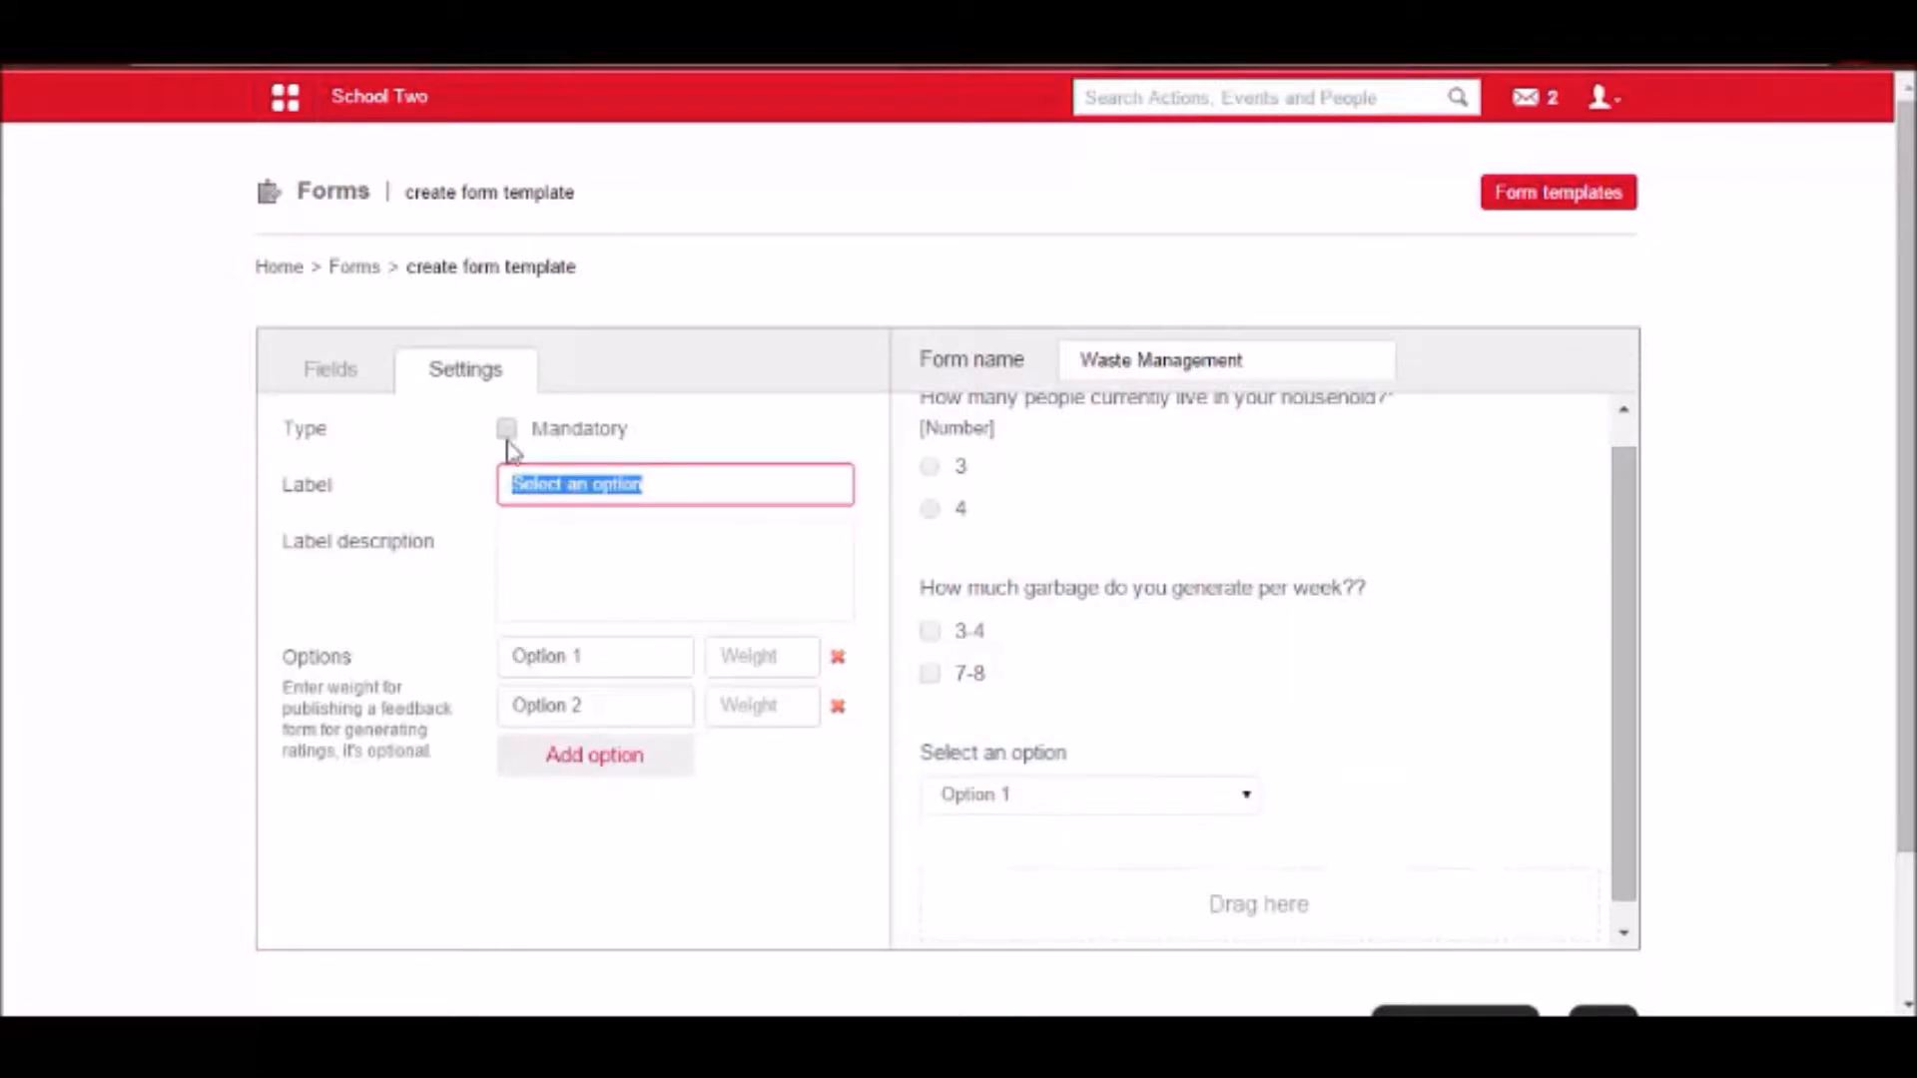
pyautogui.write('Are you a resident of')
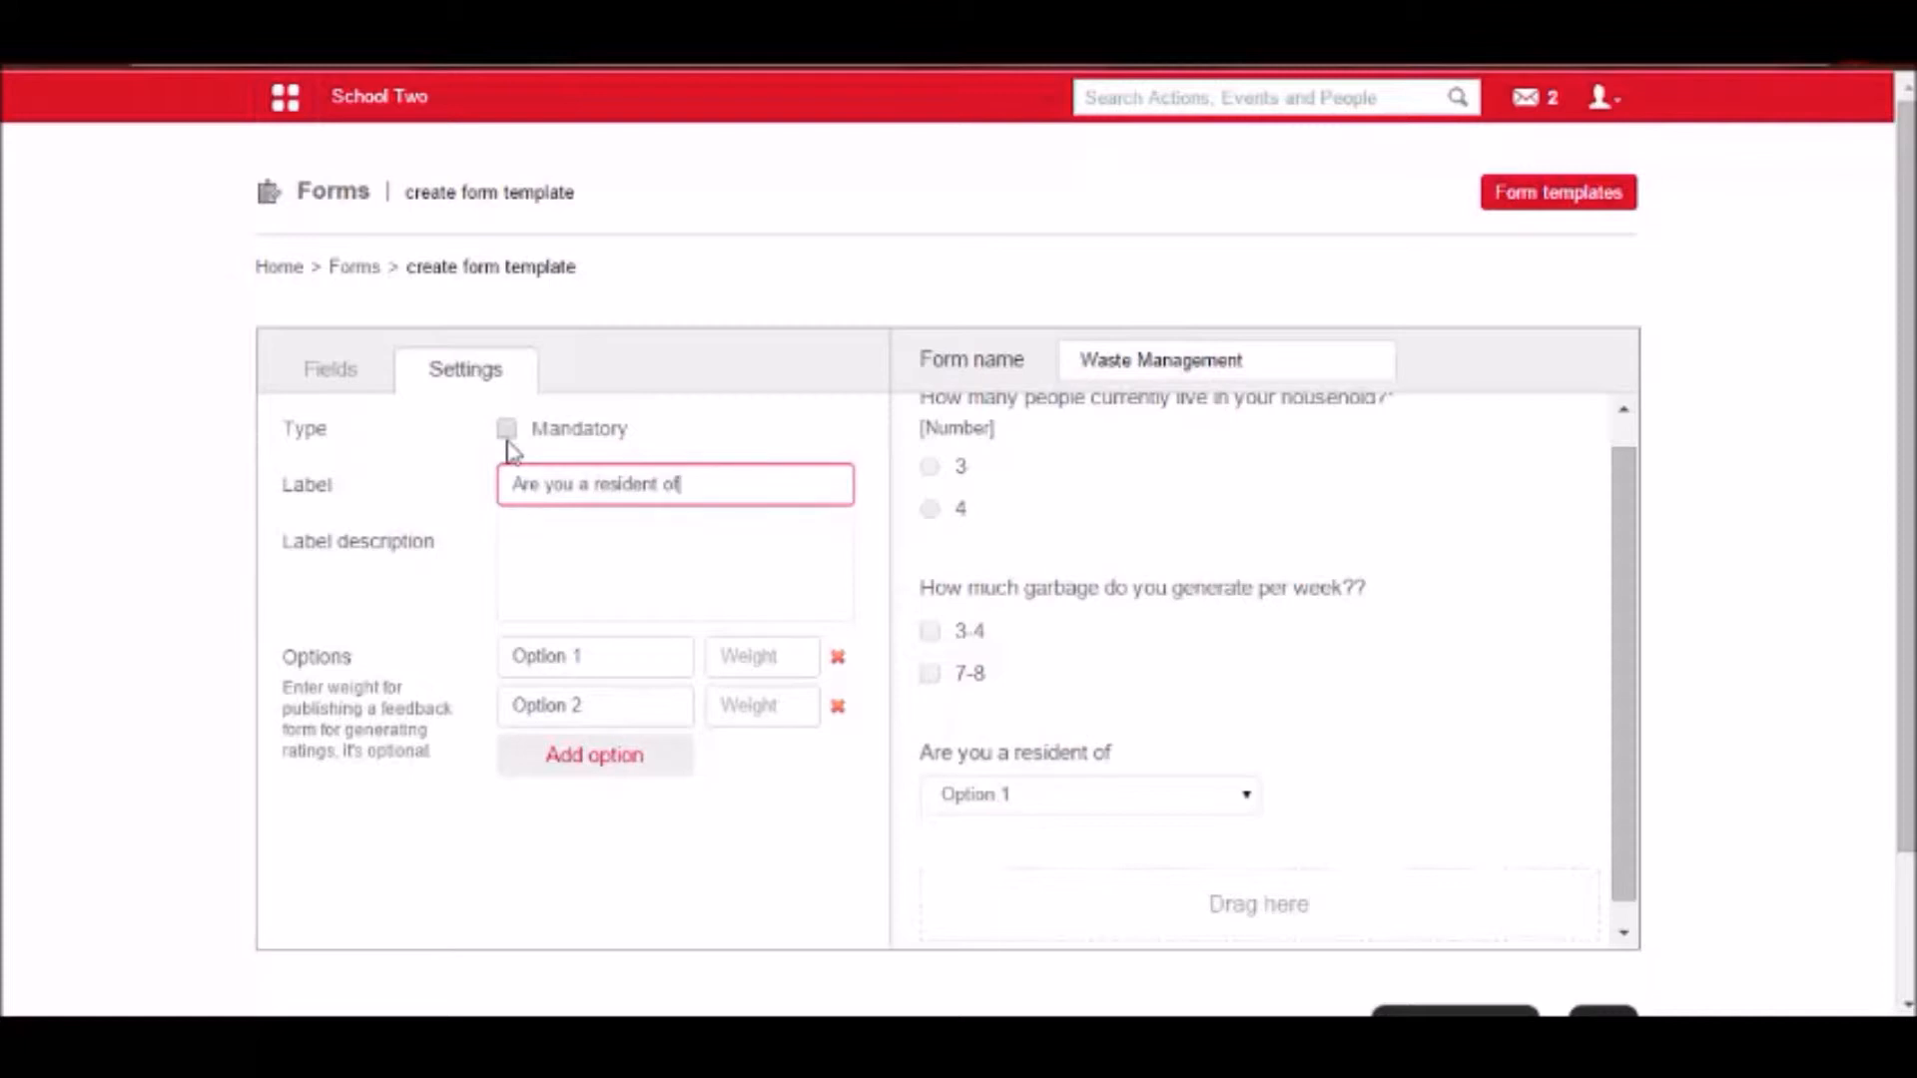
# Rename the dropdown's two options to "ANC Area" and "XZC Area".
pyautogui.moveTo(601, 667); pyautogui.dragTo(502, 634)
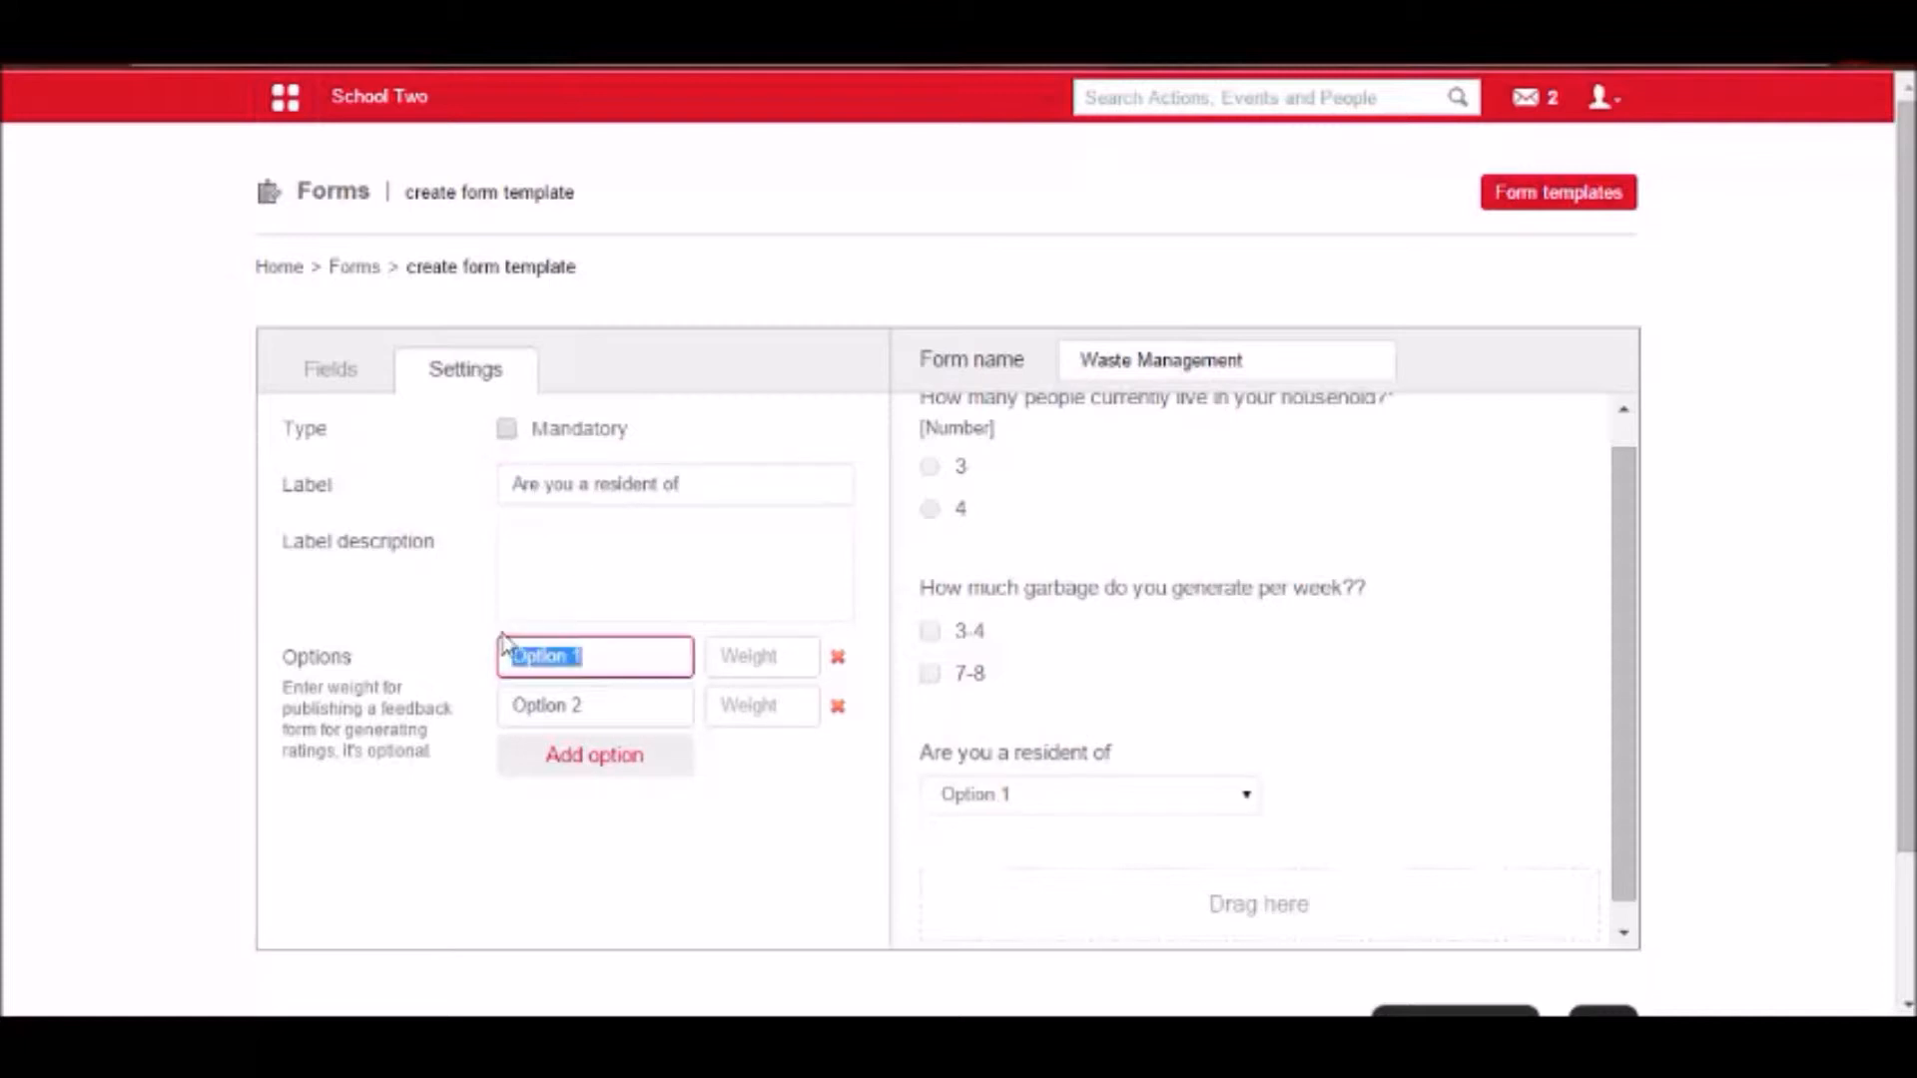
pyautogui.write('ANC Area')
pyautogui.moveTo(614, 702); pyautogui.dragTo(485, 682)
pyautogui.write('XZC Ar')
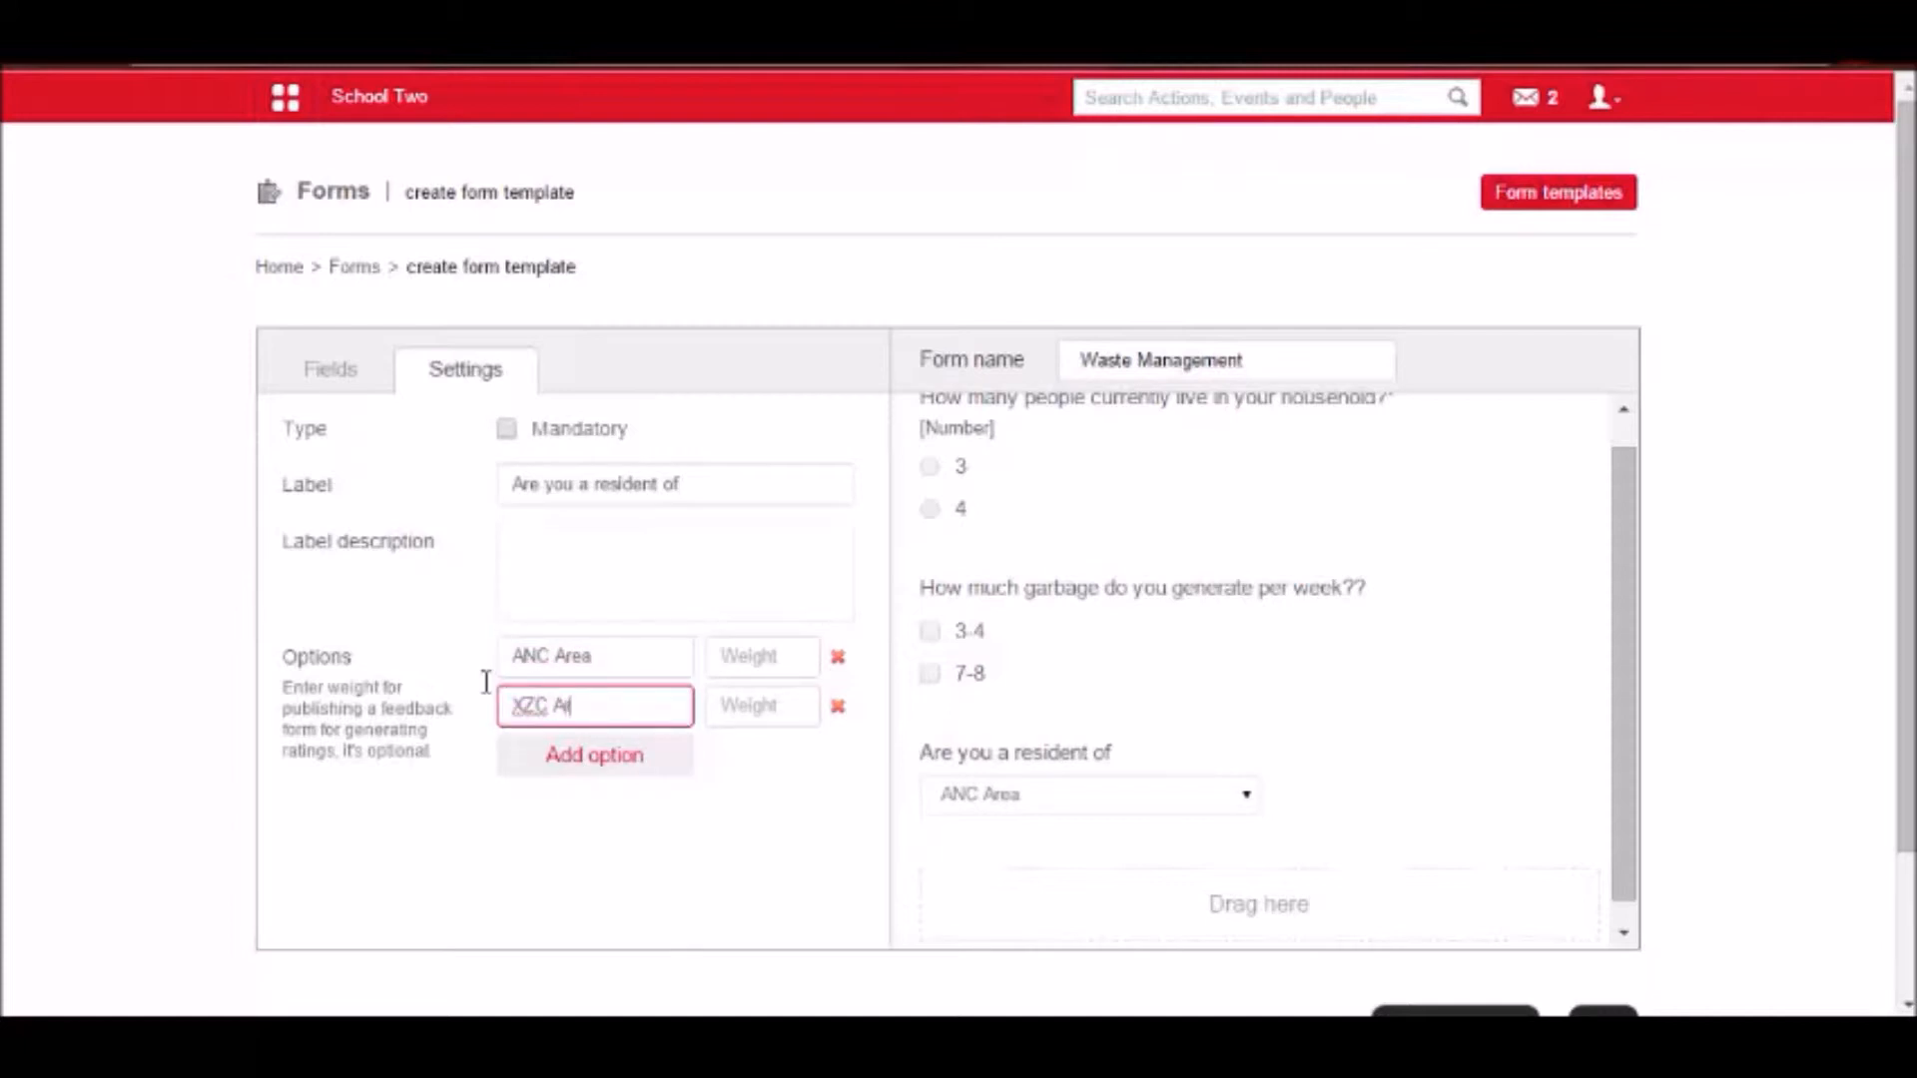
# Give ANC Area a weight of 78 and XZC Area a weight of 43.
pyautogui.click(723, 654)
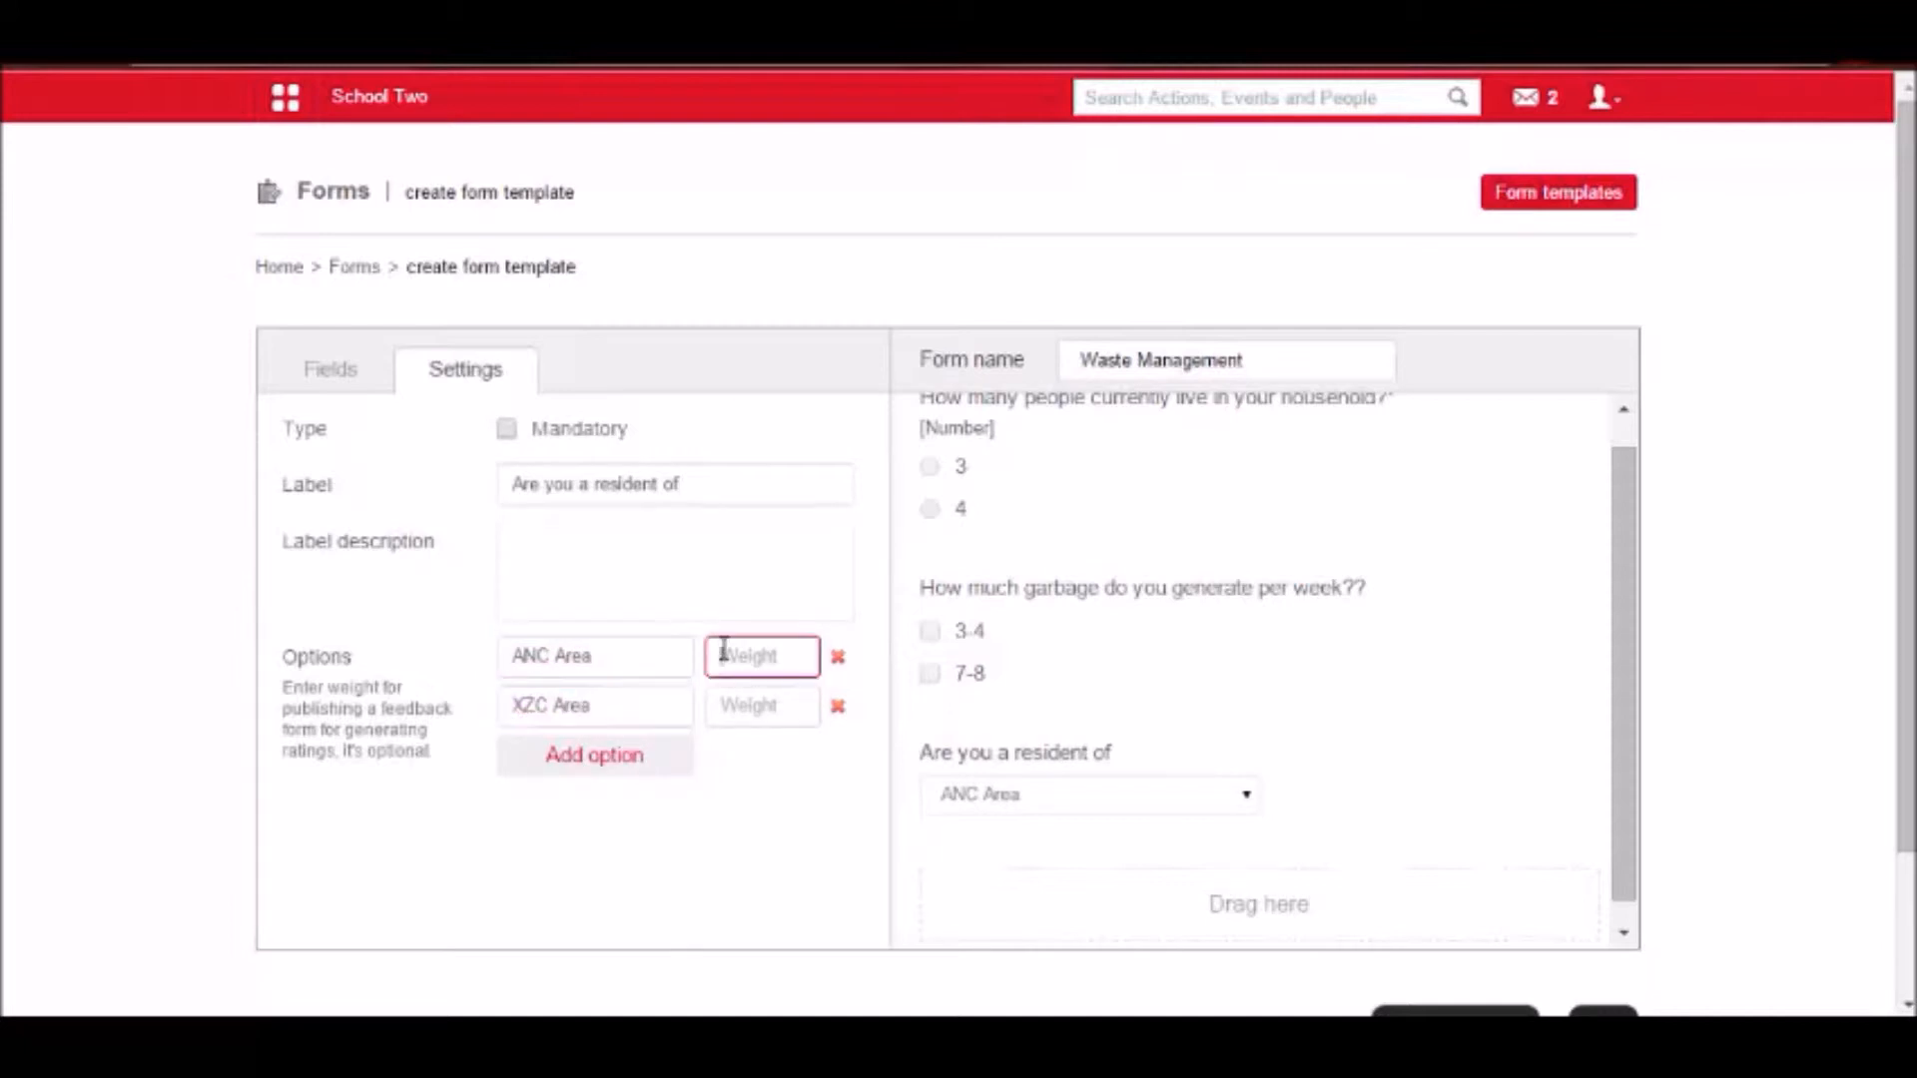
pyautogui.write('18')
pyautogui.click(752, 705)
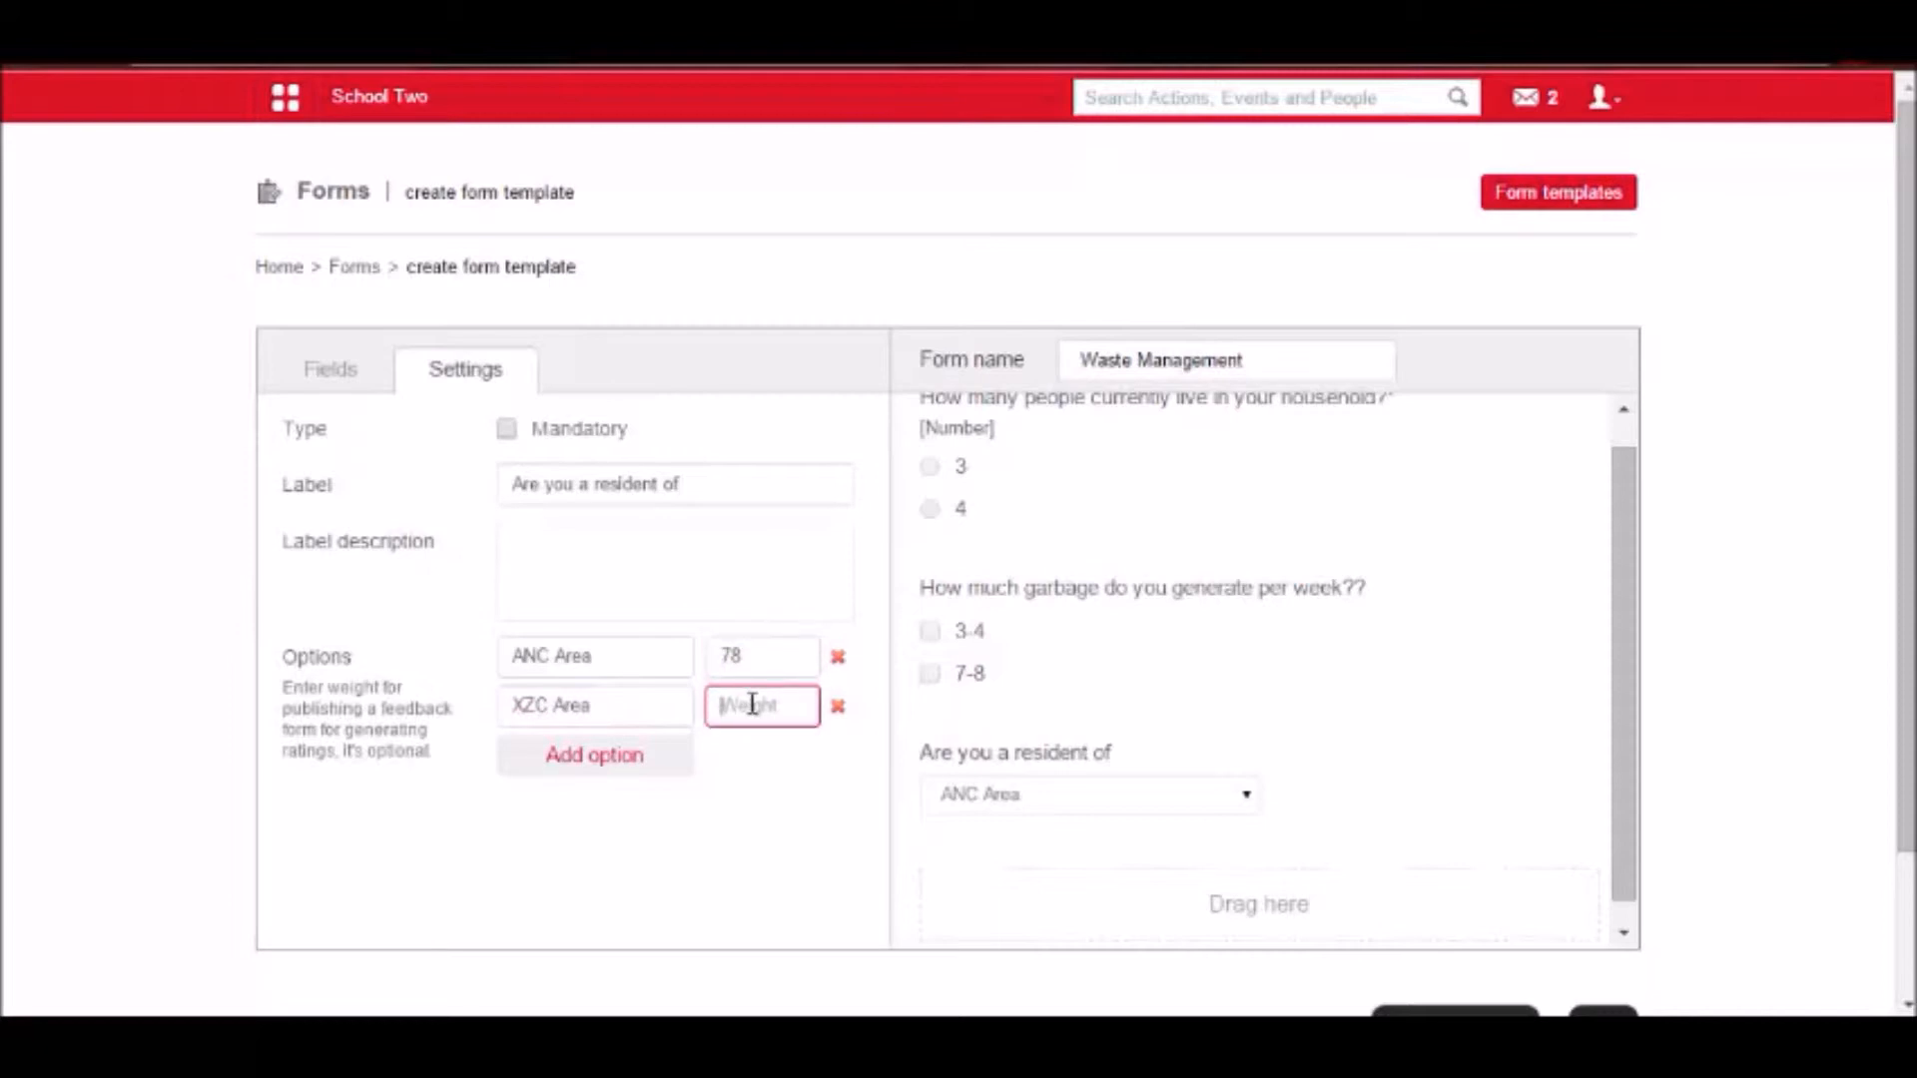
pyautogui.write('43')
# Review the finished fields and save the Waste Management form template.
pyautogui.scroll(-1, 1158, 808)
pyautogui.scroll(-2, 1158, 808)
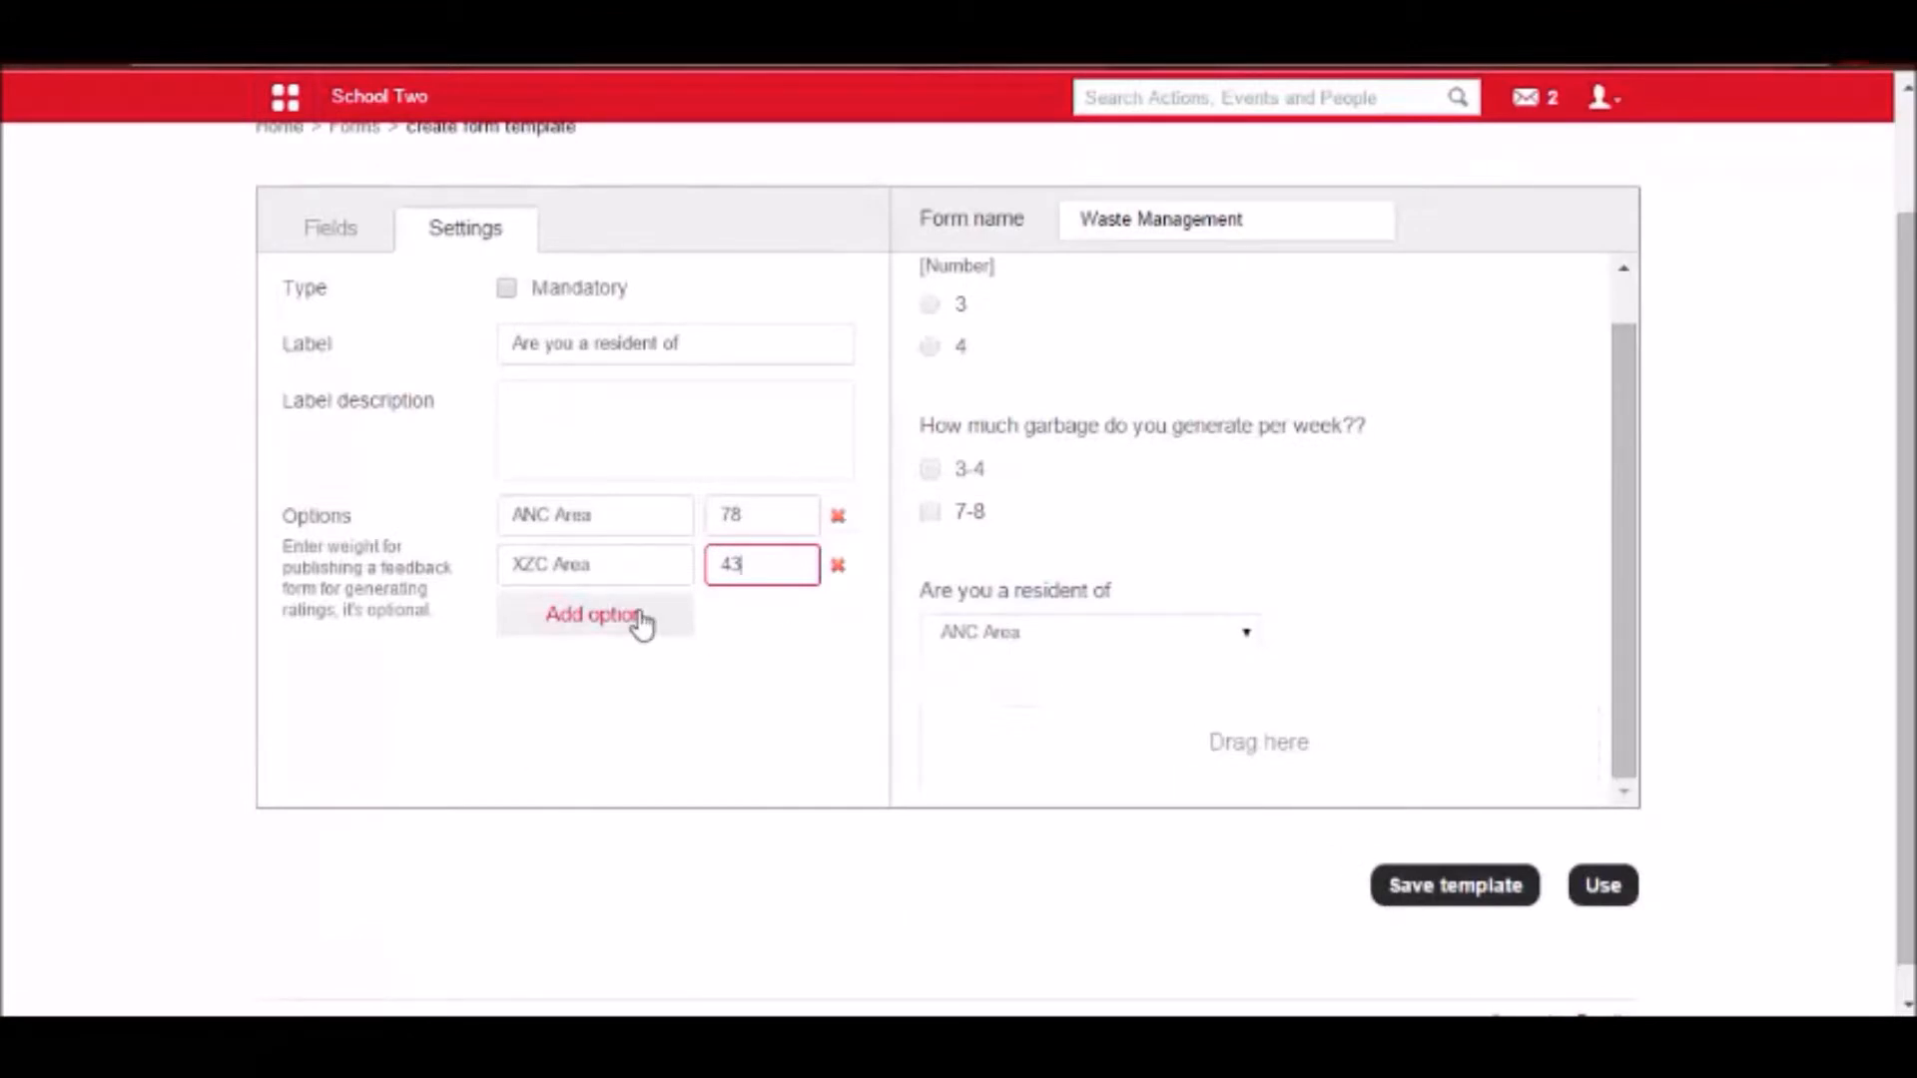
pyautogui.scroll(2, 639, 609)
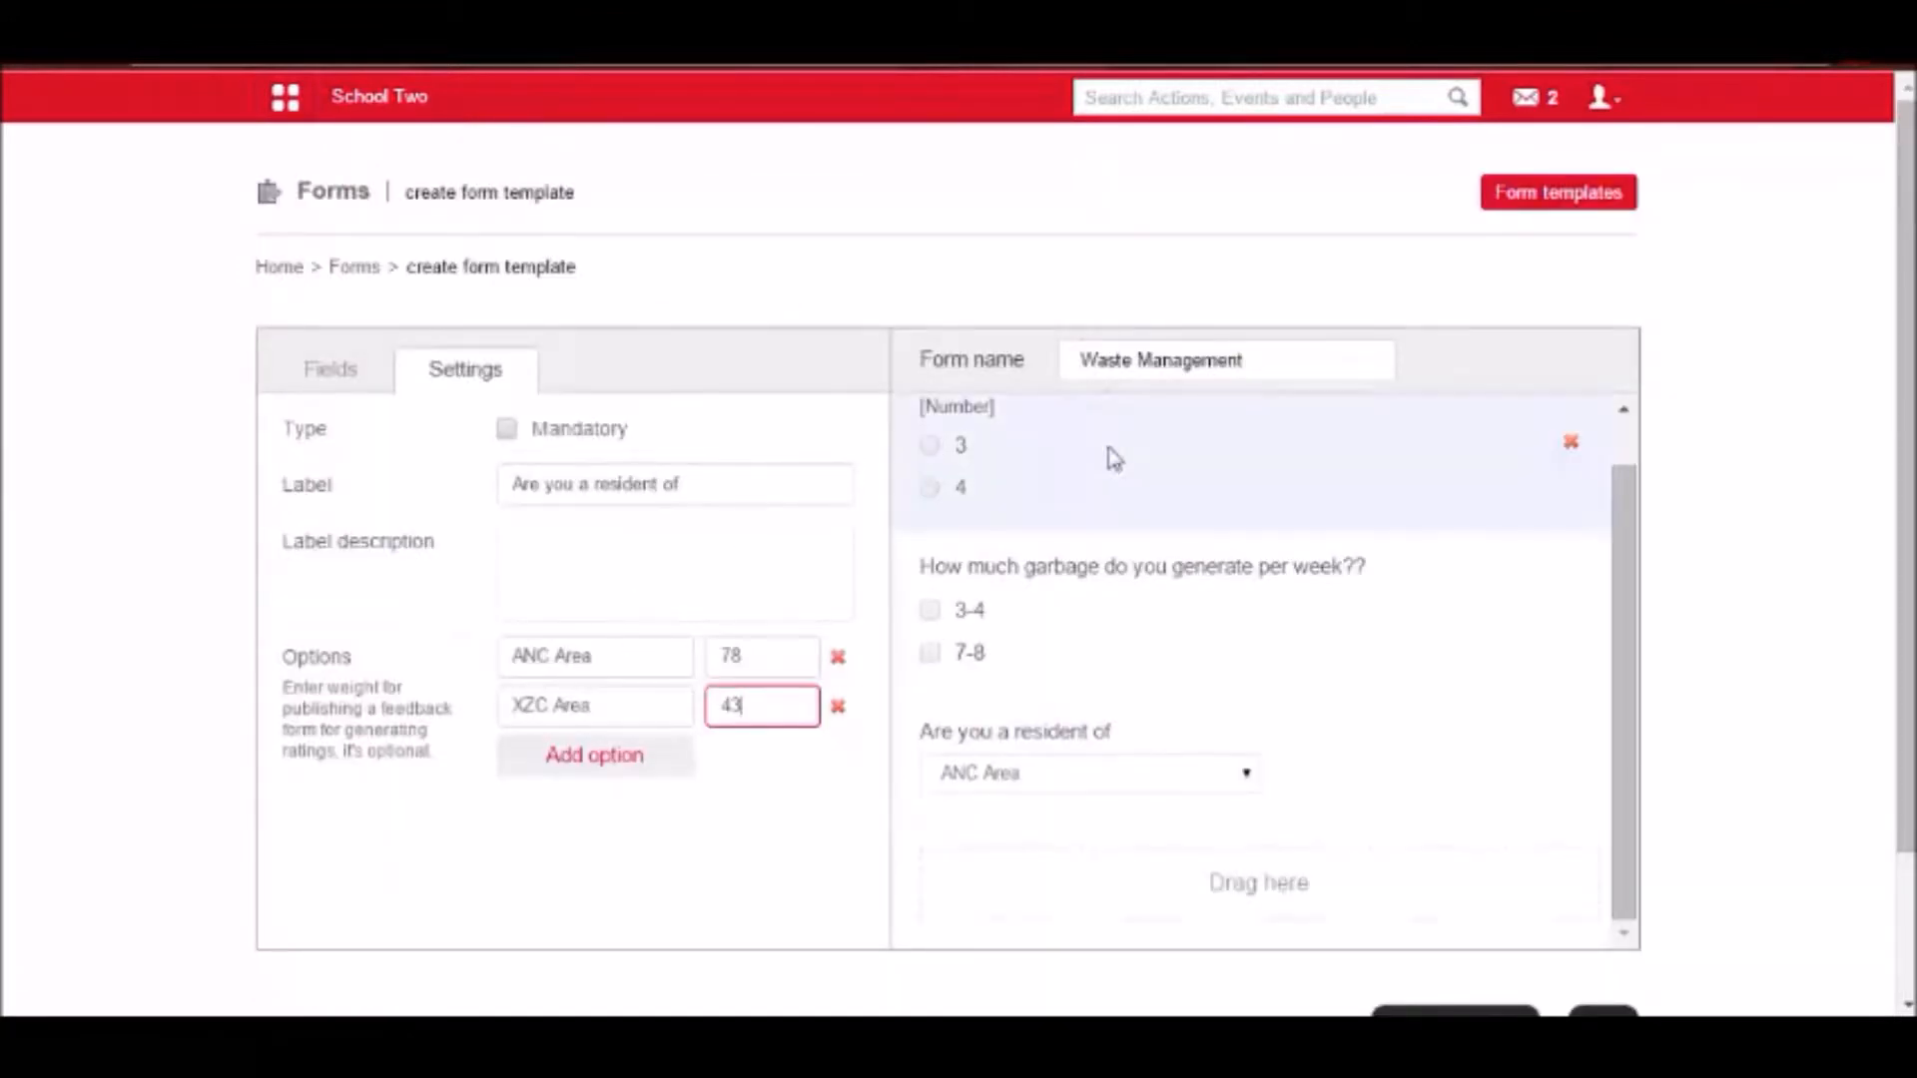
pyautogui.scroll(-2, 1363, 789)
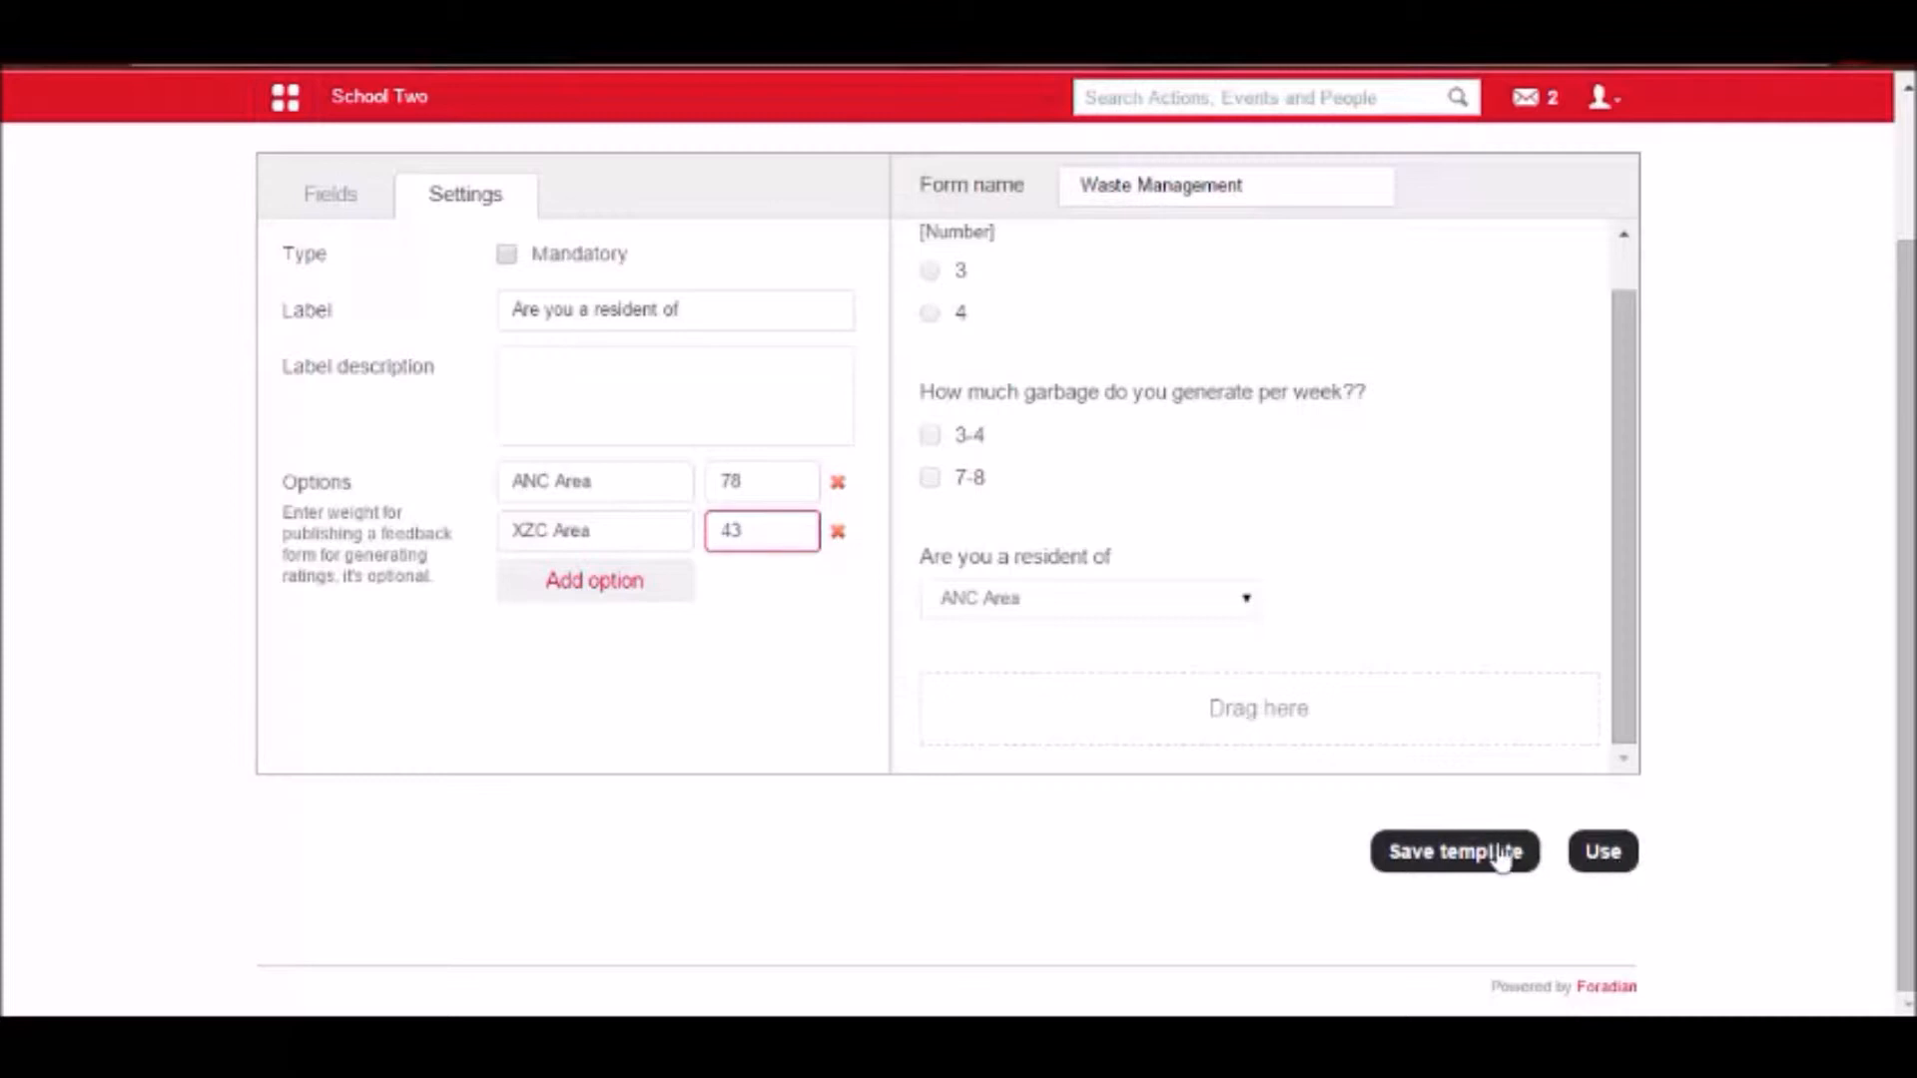
pyautogui.scroll(1, 1490, 861)
pyautogui.scroll(-1, 1491, 859)
pyautogui.click(1436, 865)
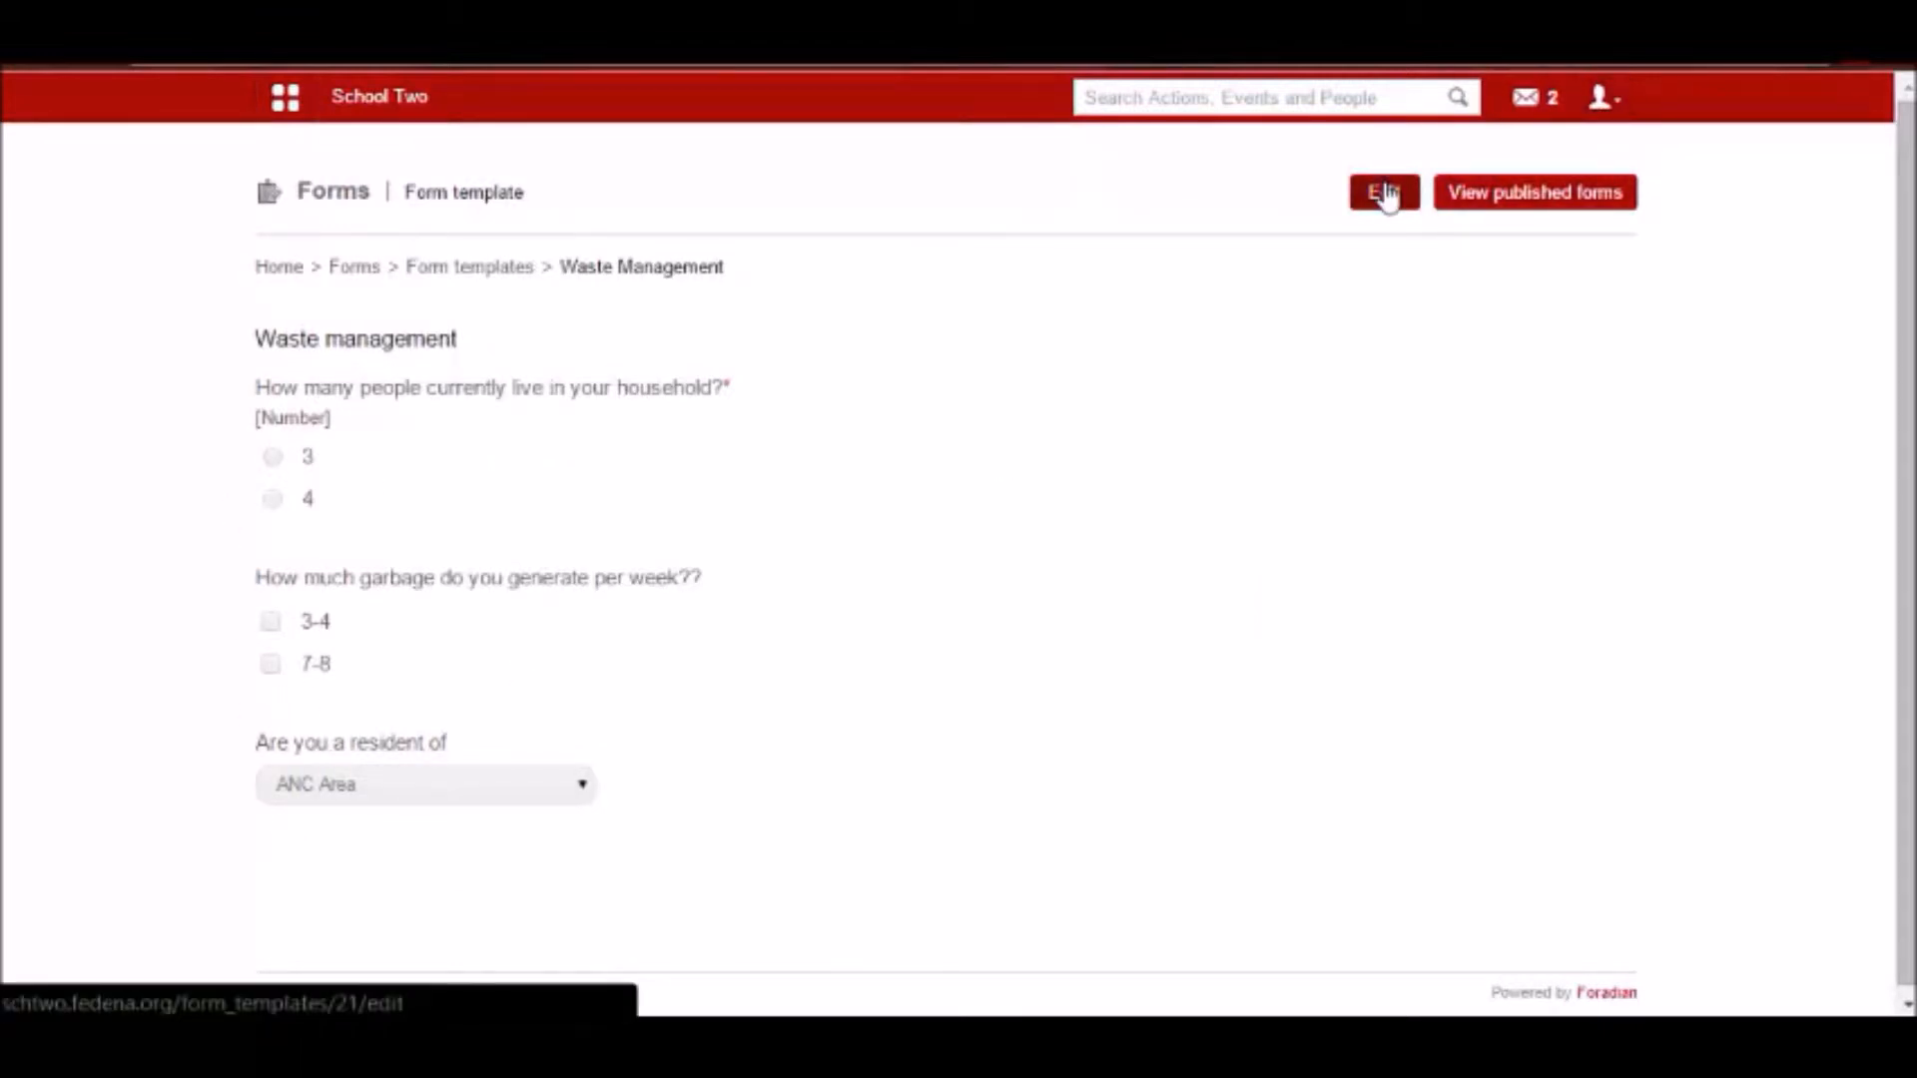
# Return to the Forms overview and open the list of form templates.
pyautogui.click(436, 280)
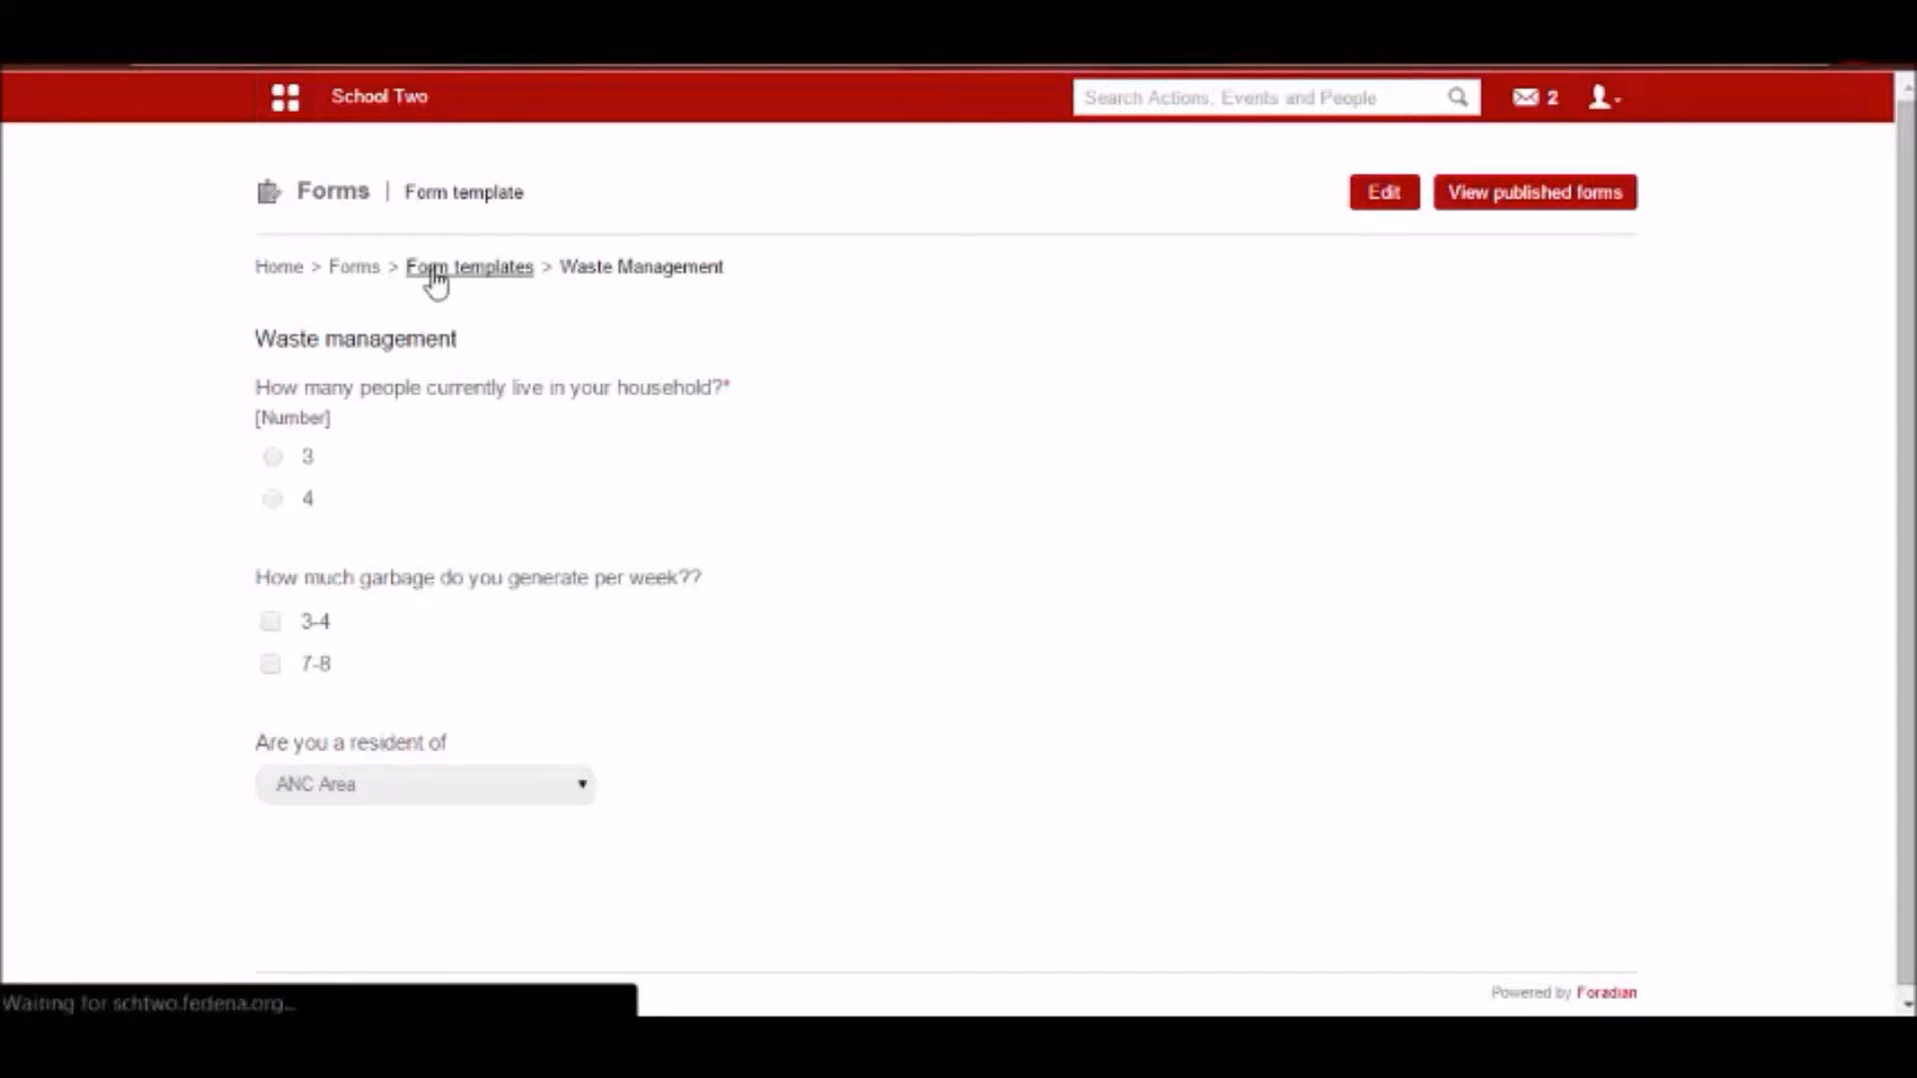
pyautogui.click(366, 283)
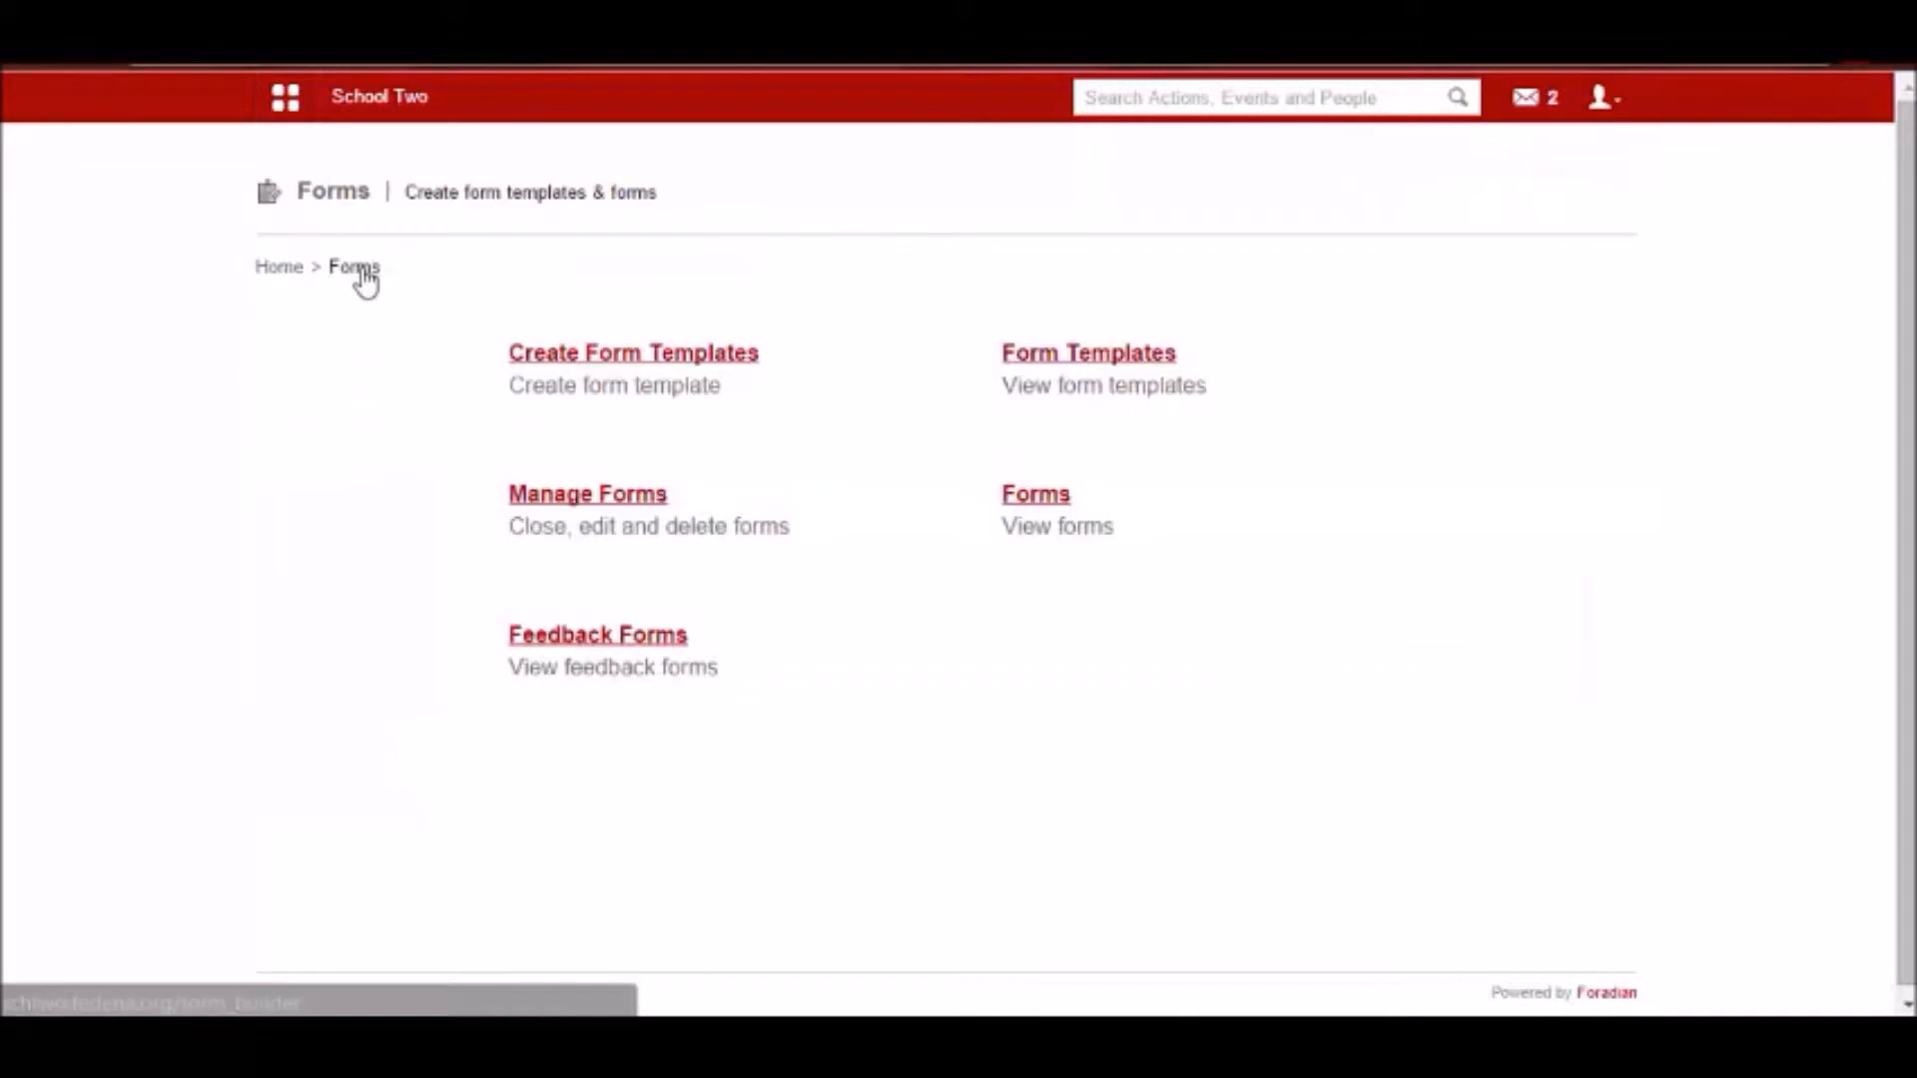
pyautogui.click(1138, 357)
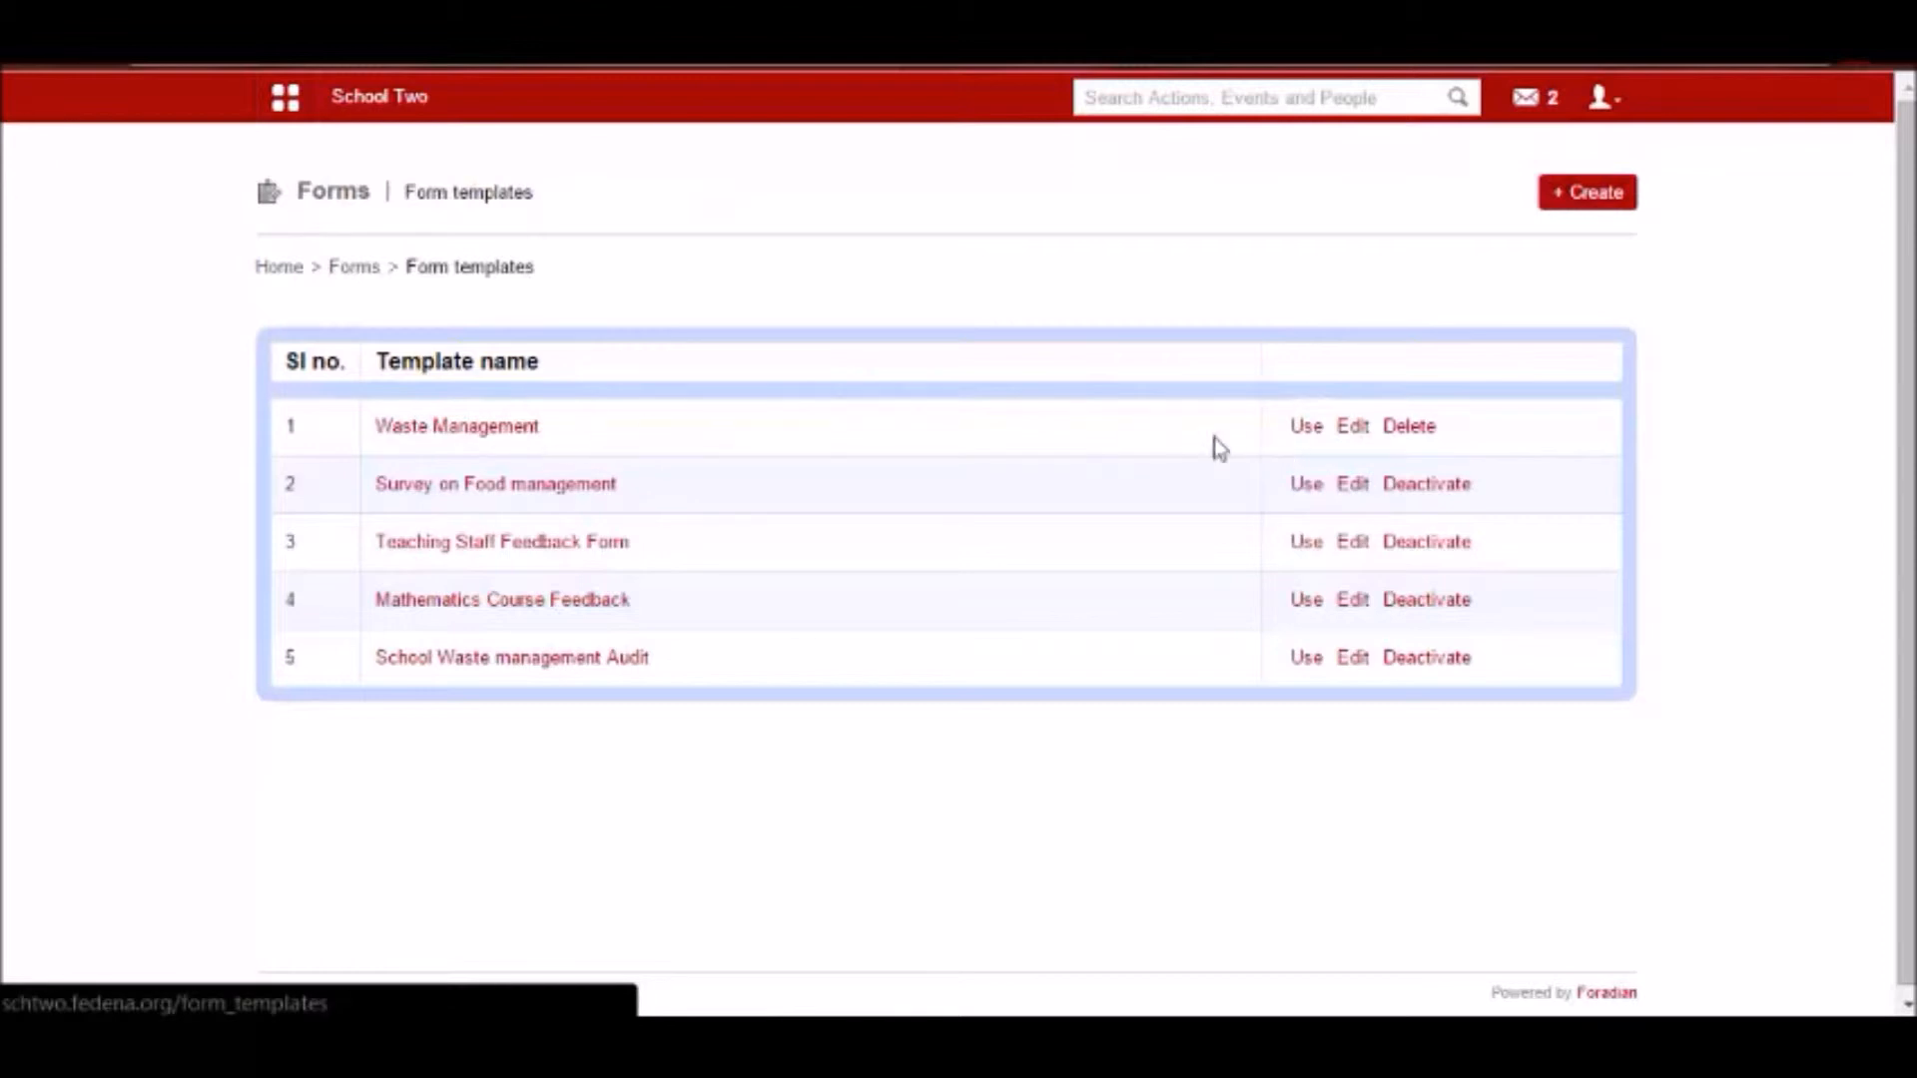
# Use the Waste Management template to start a form named "Survey Jan2015-Waste Management".
pyautogui.click(1306, 427)
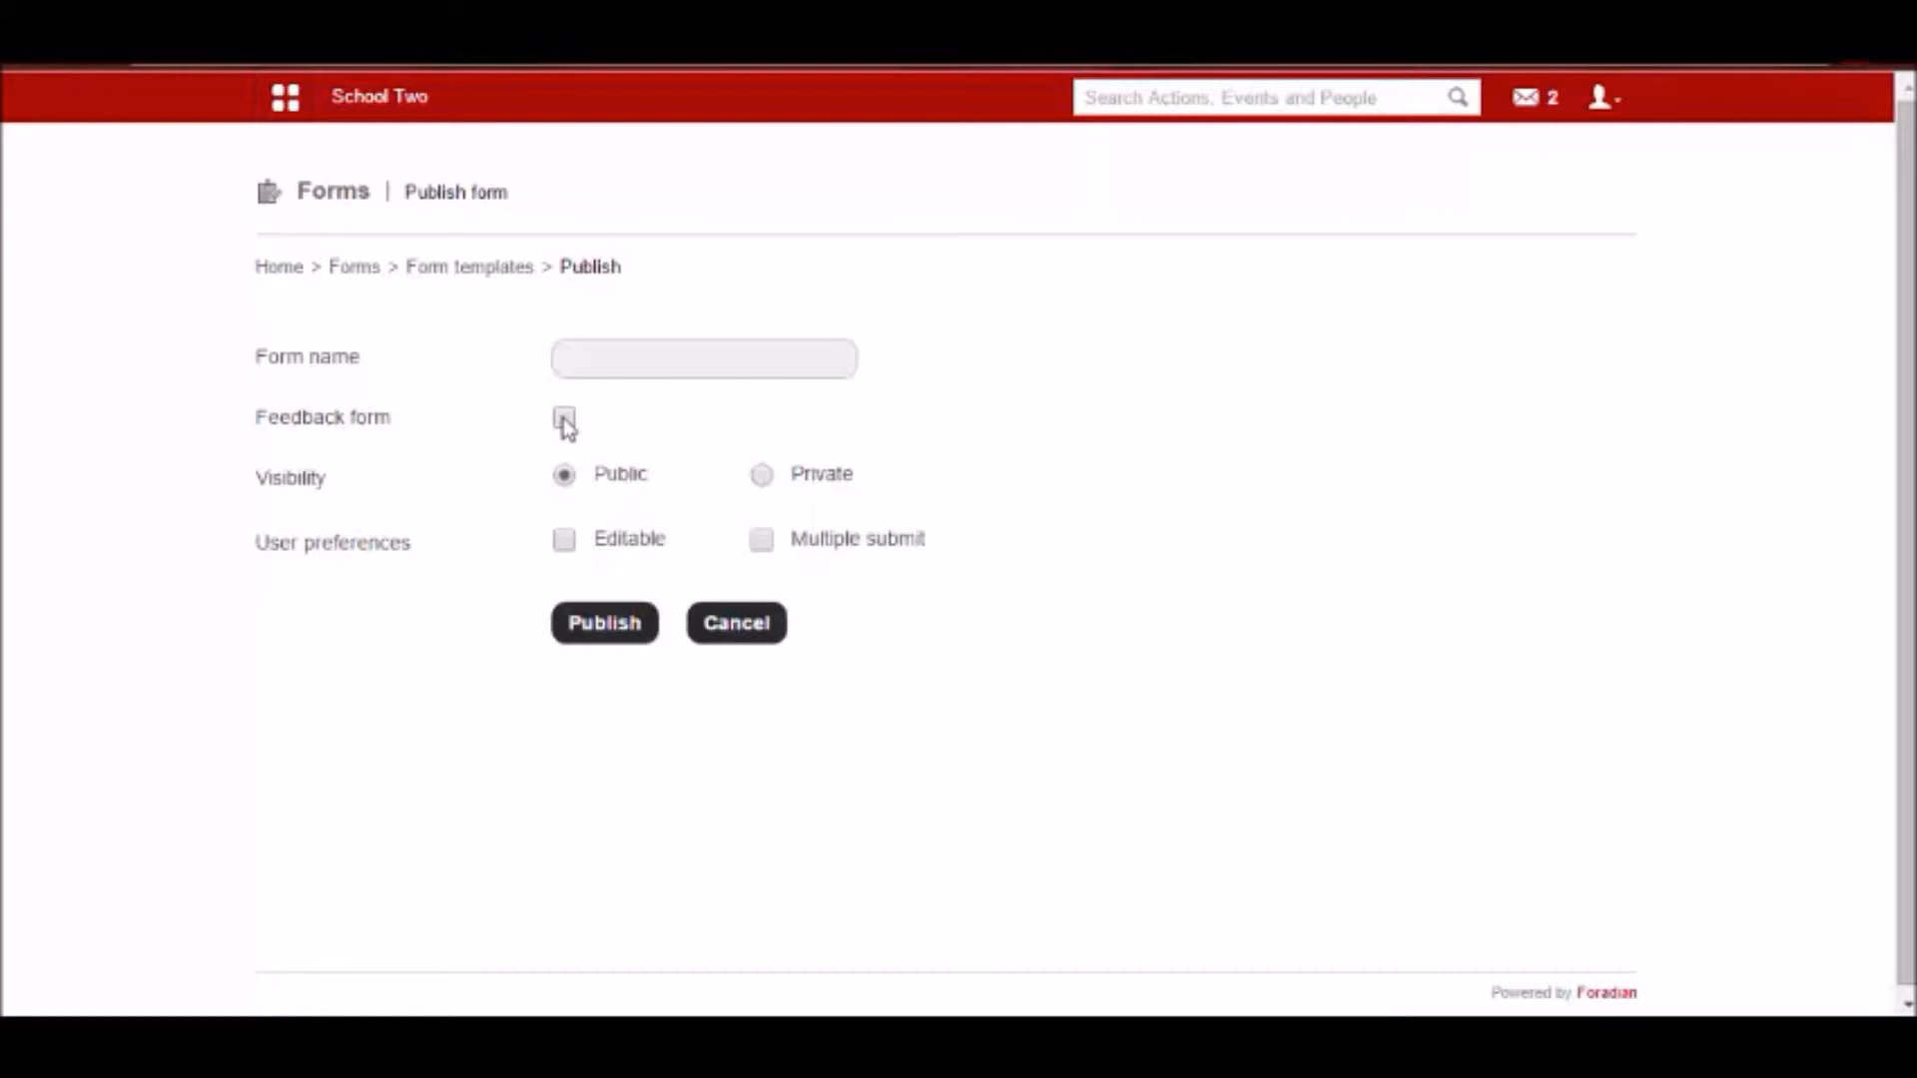
pyautogui.click(589, 361)
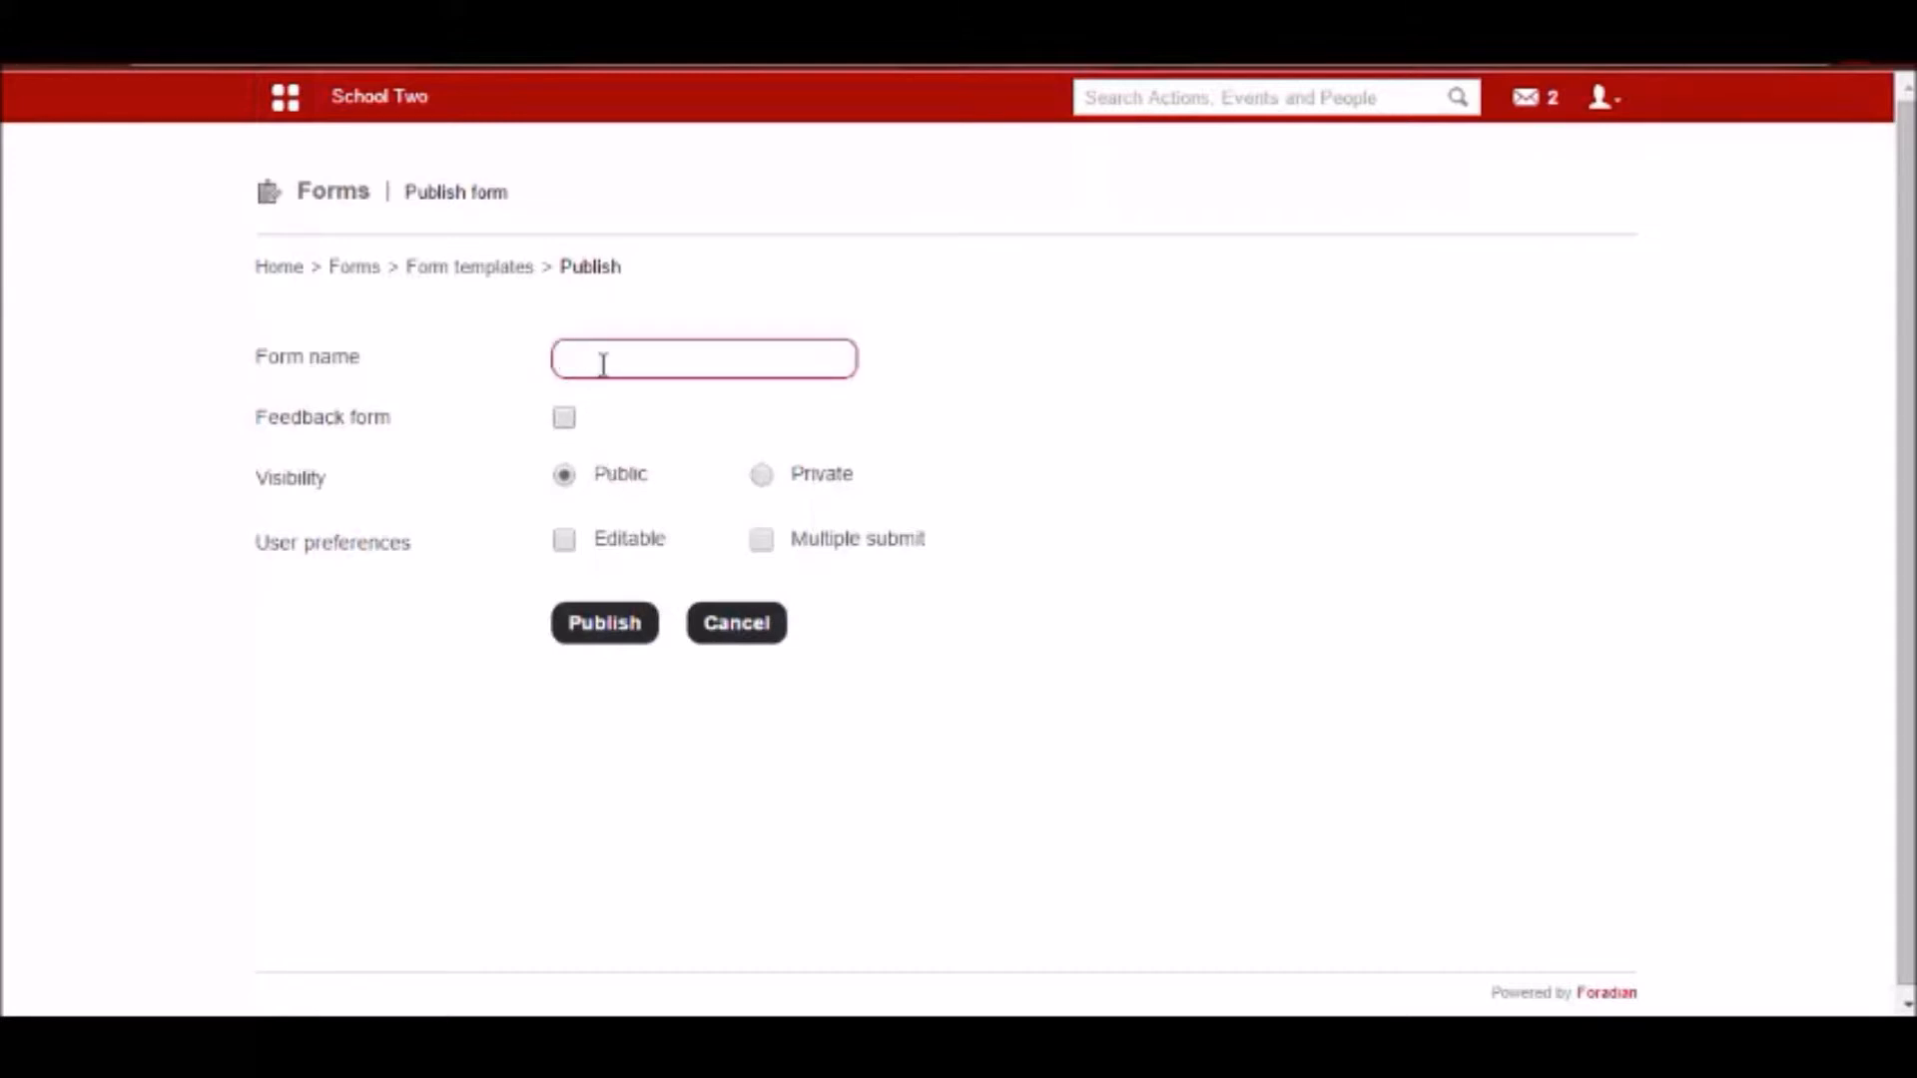
pyautogui.write('Surv')
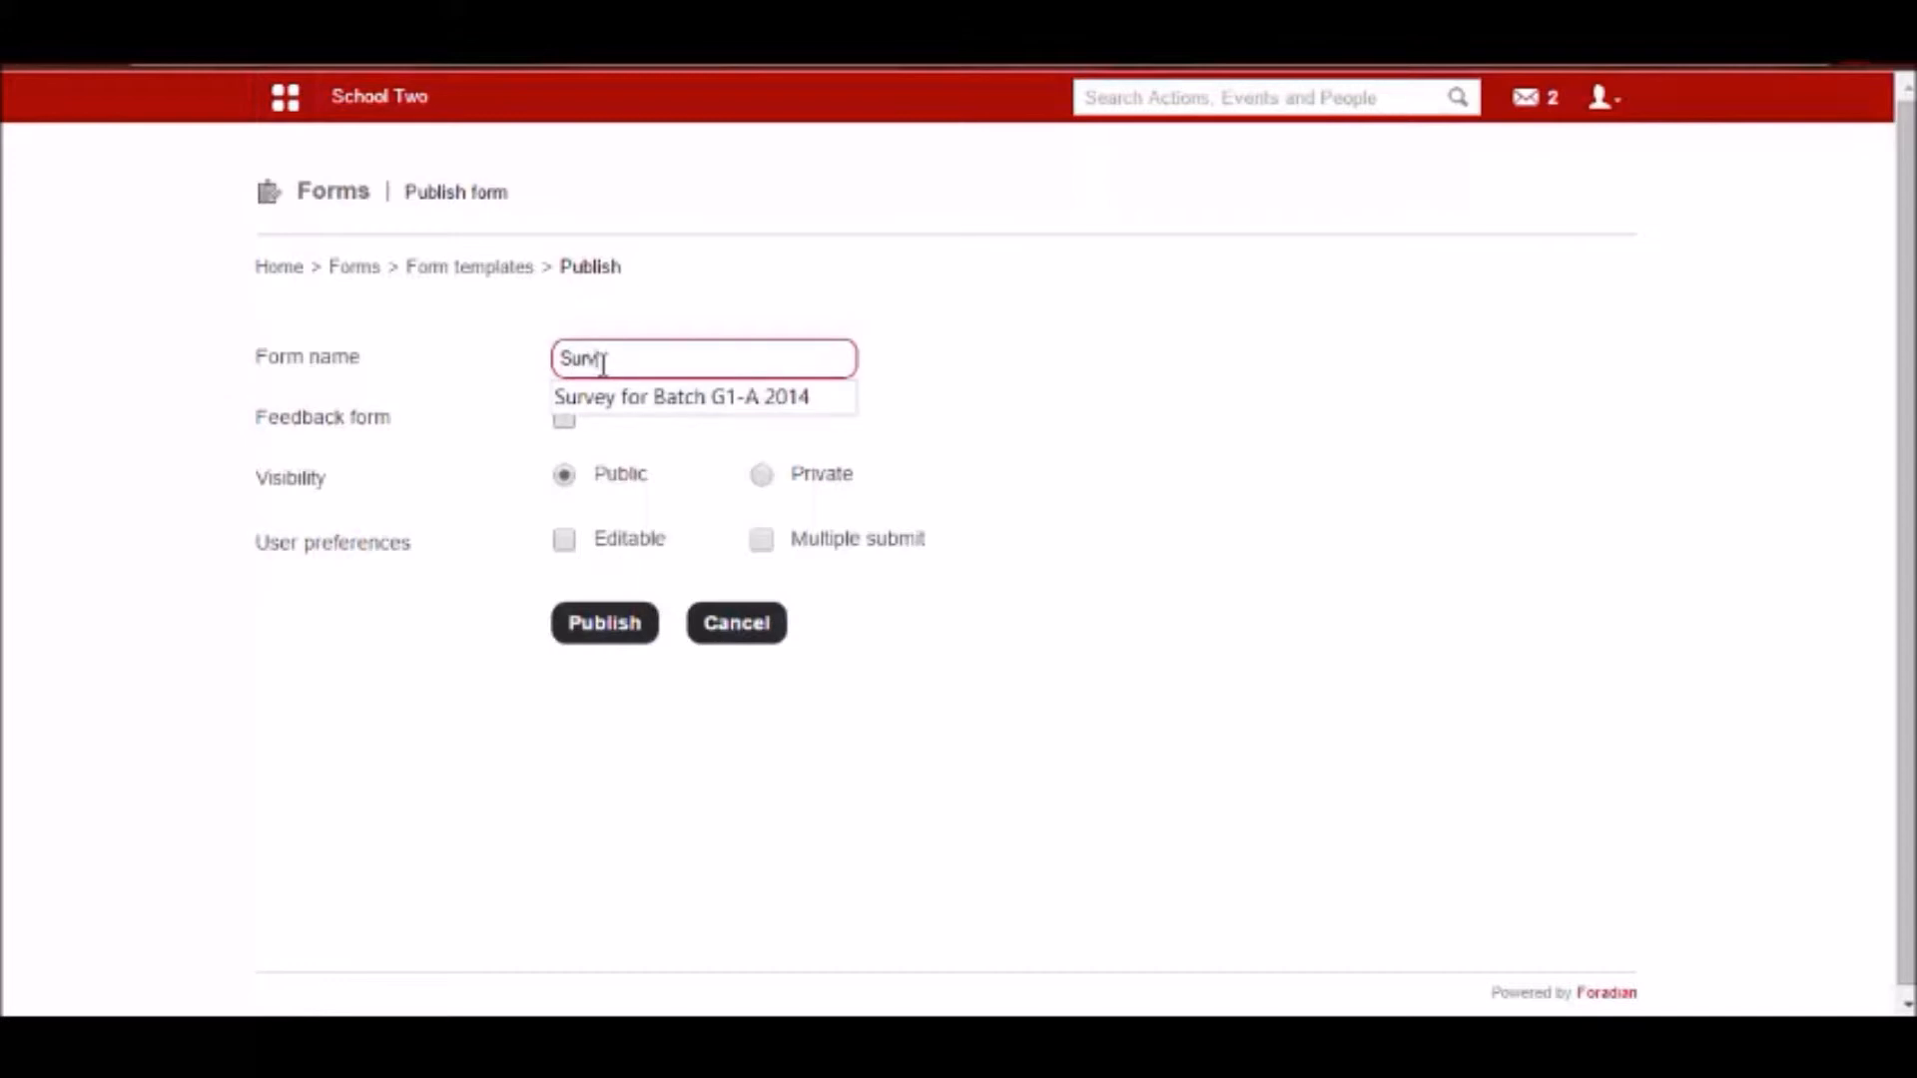
pyautogui.write('ey Jan2015')
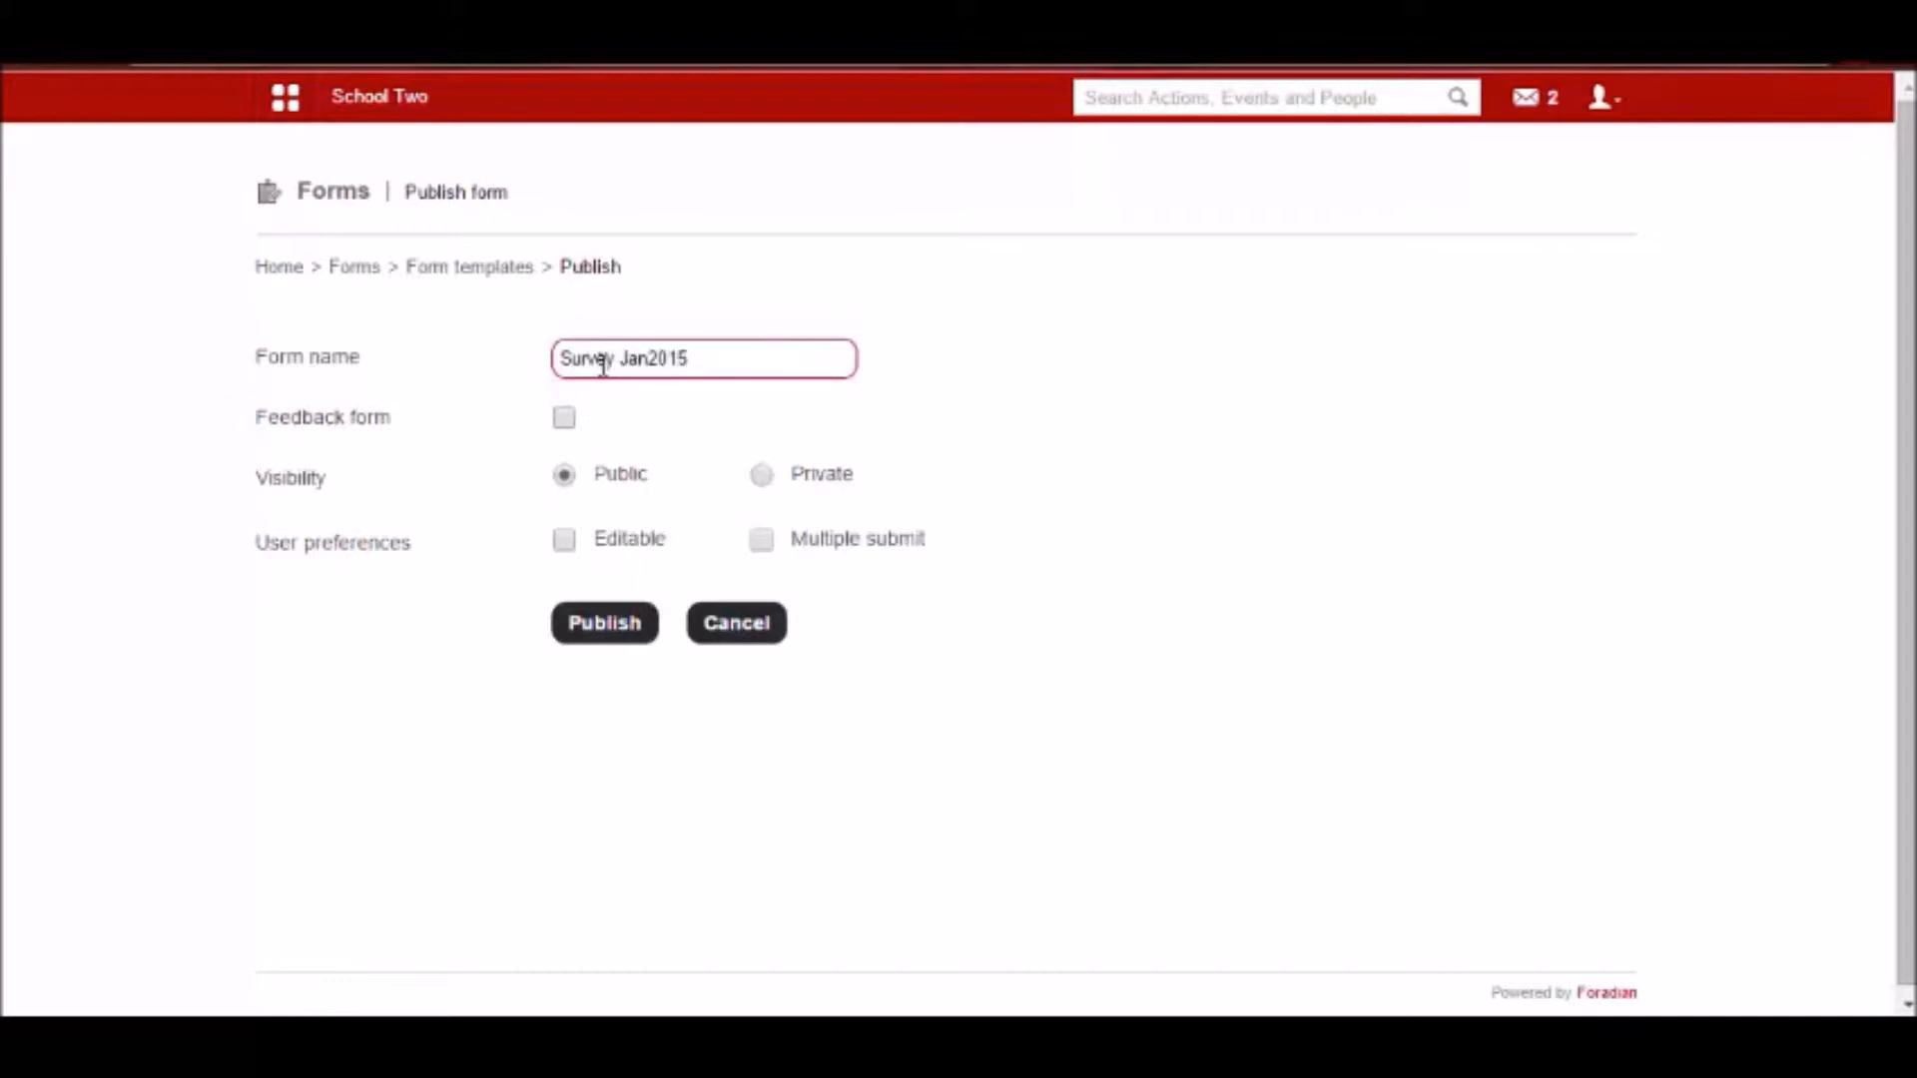
pyautogui.write('-Waste MAnagement')
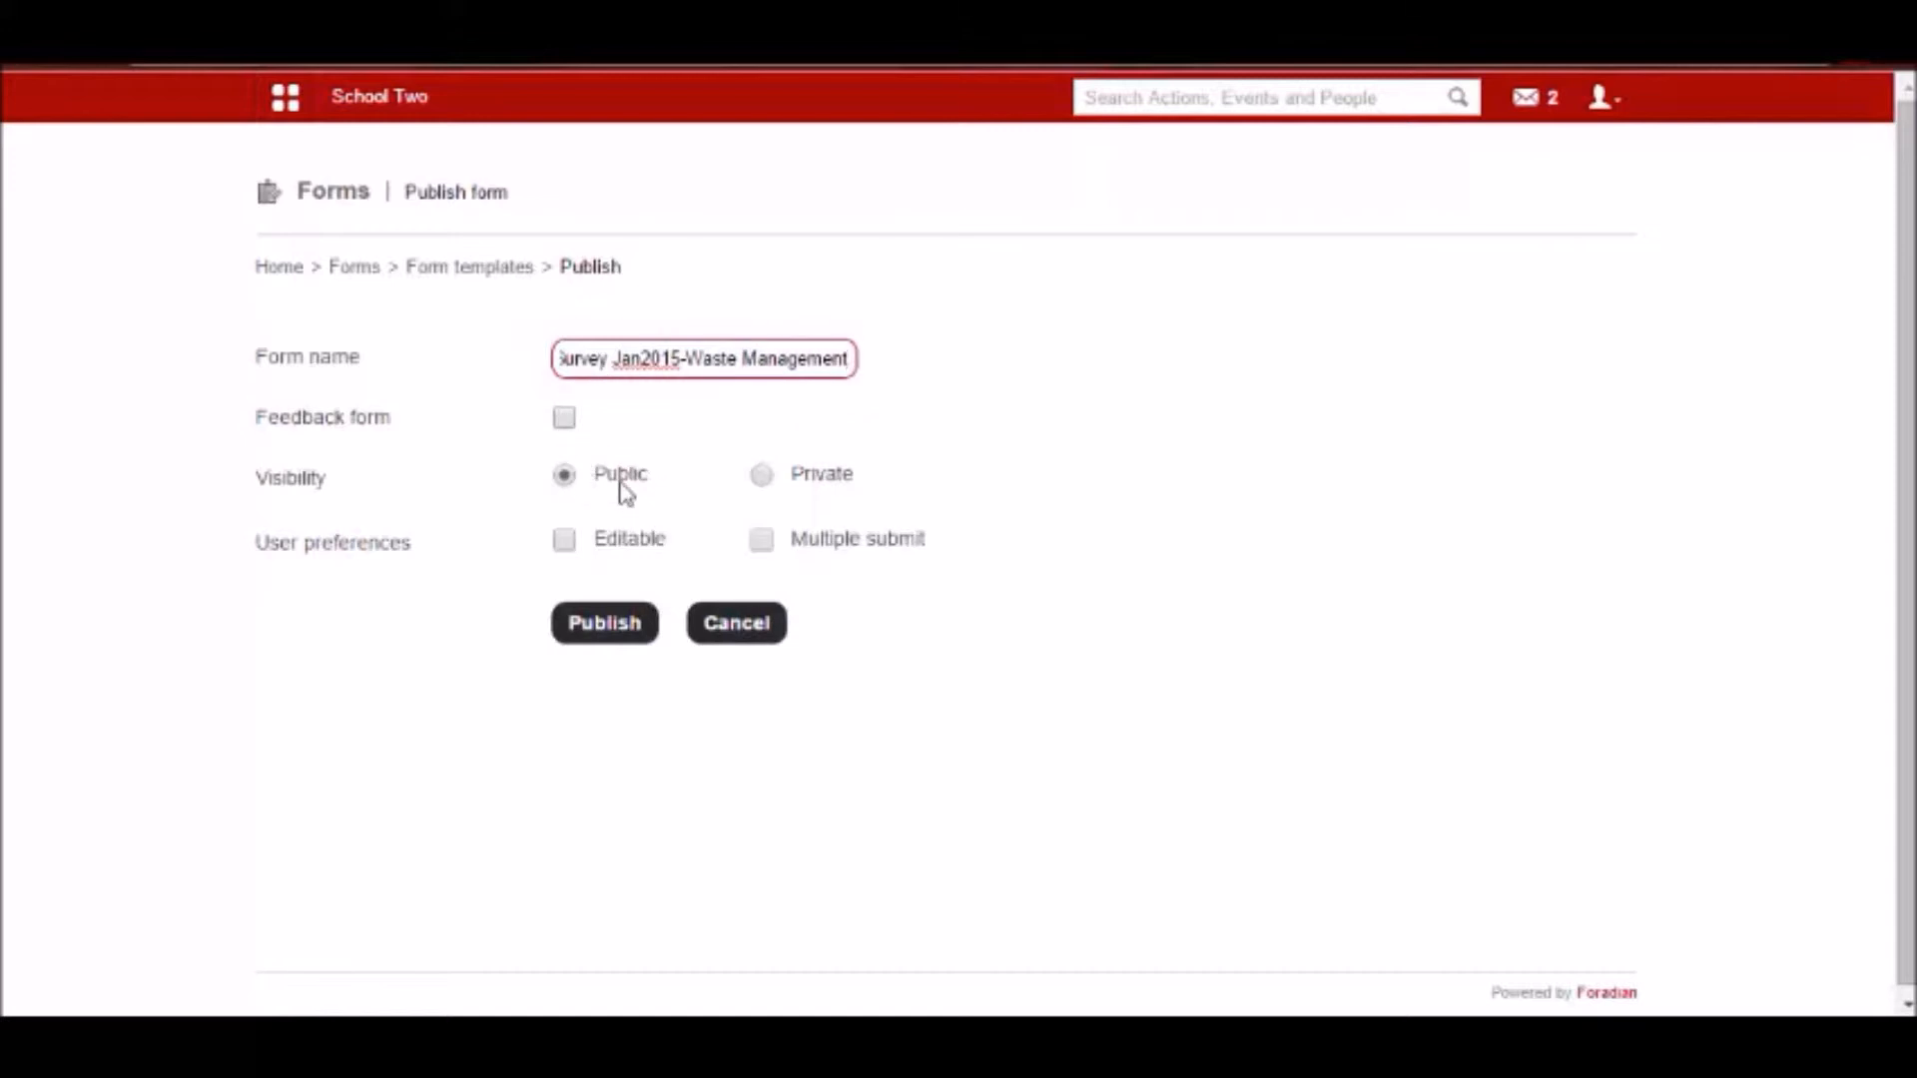
# Make the form's responses editable, leave multiple submission off, and publish it with public visibility.
pyautogui.click(567, 544)
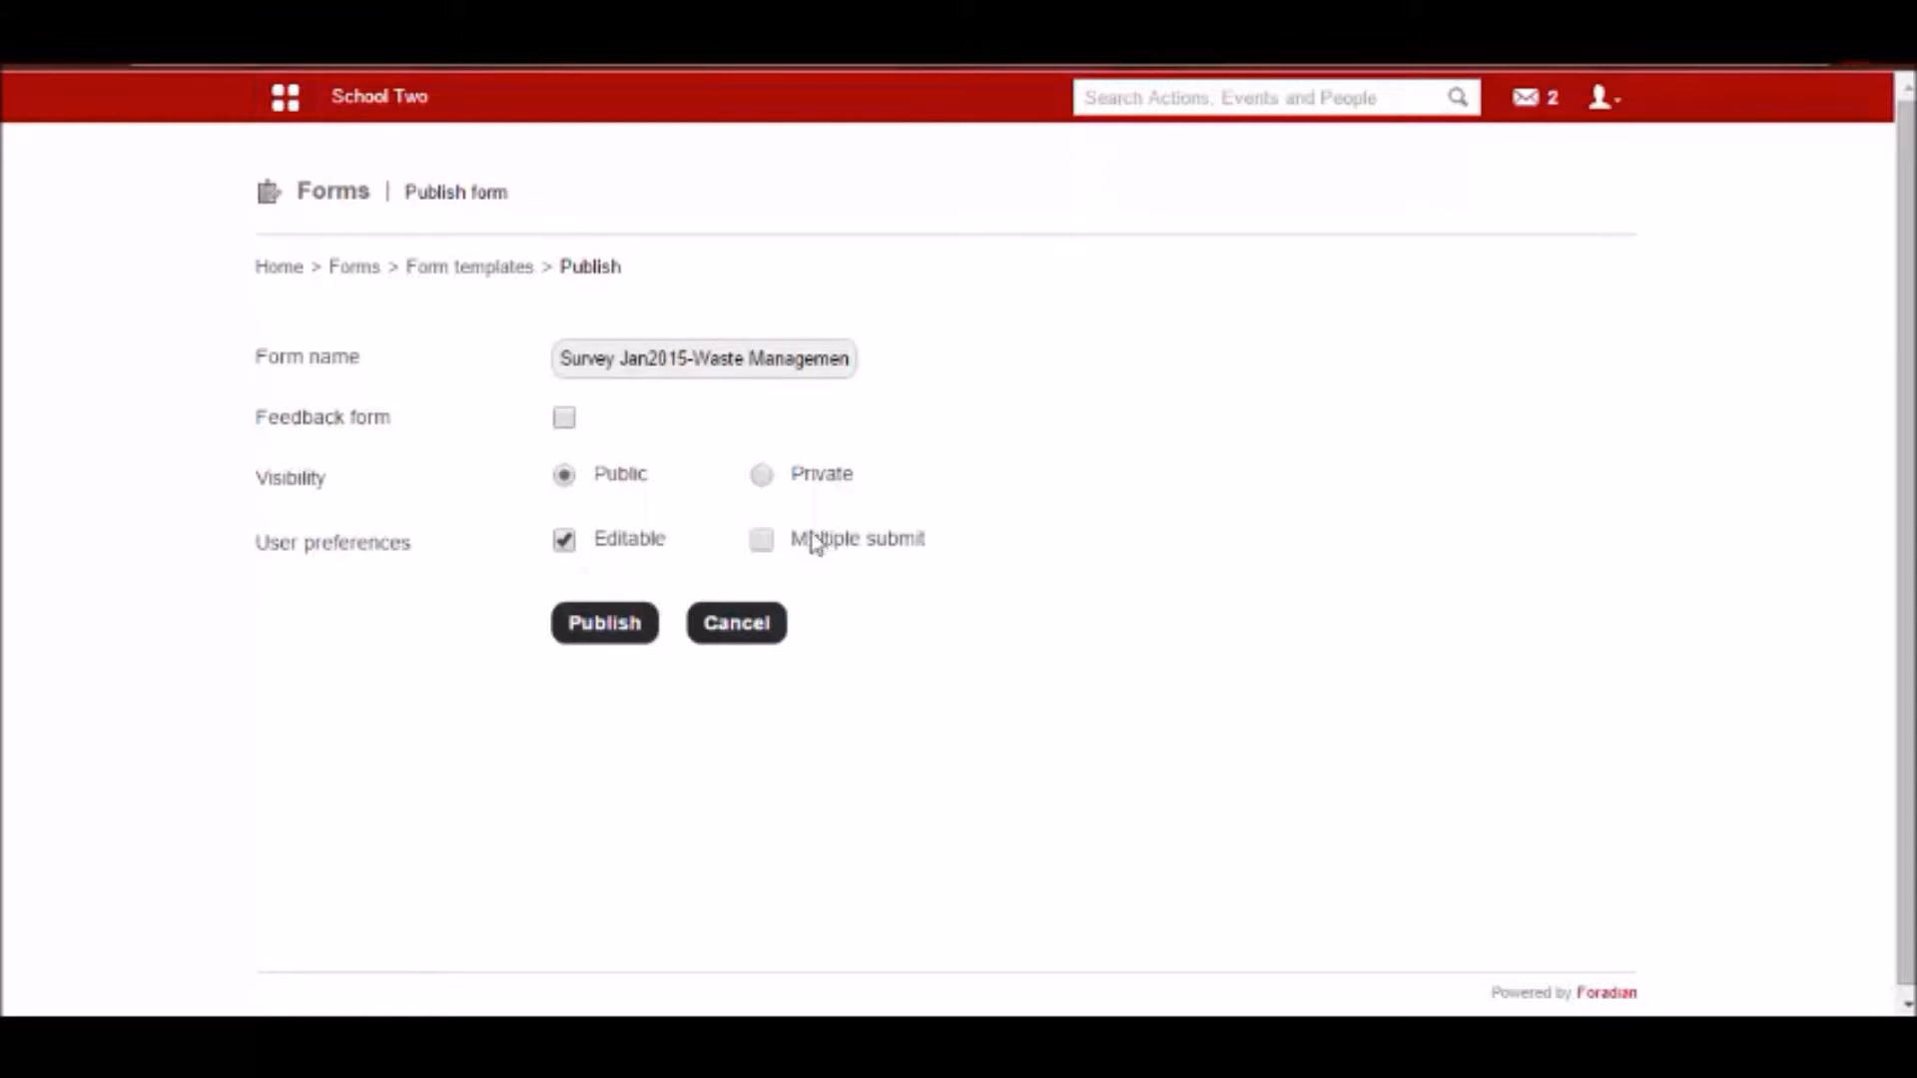
pyautogui.click(762, 541)
pyautogui.click(762, 544)
pyautogui.click(621, 629)
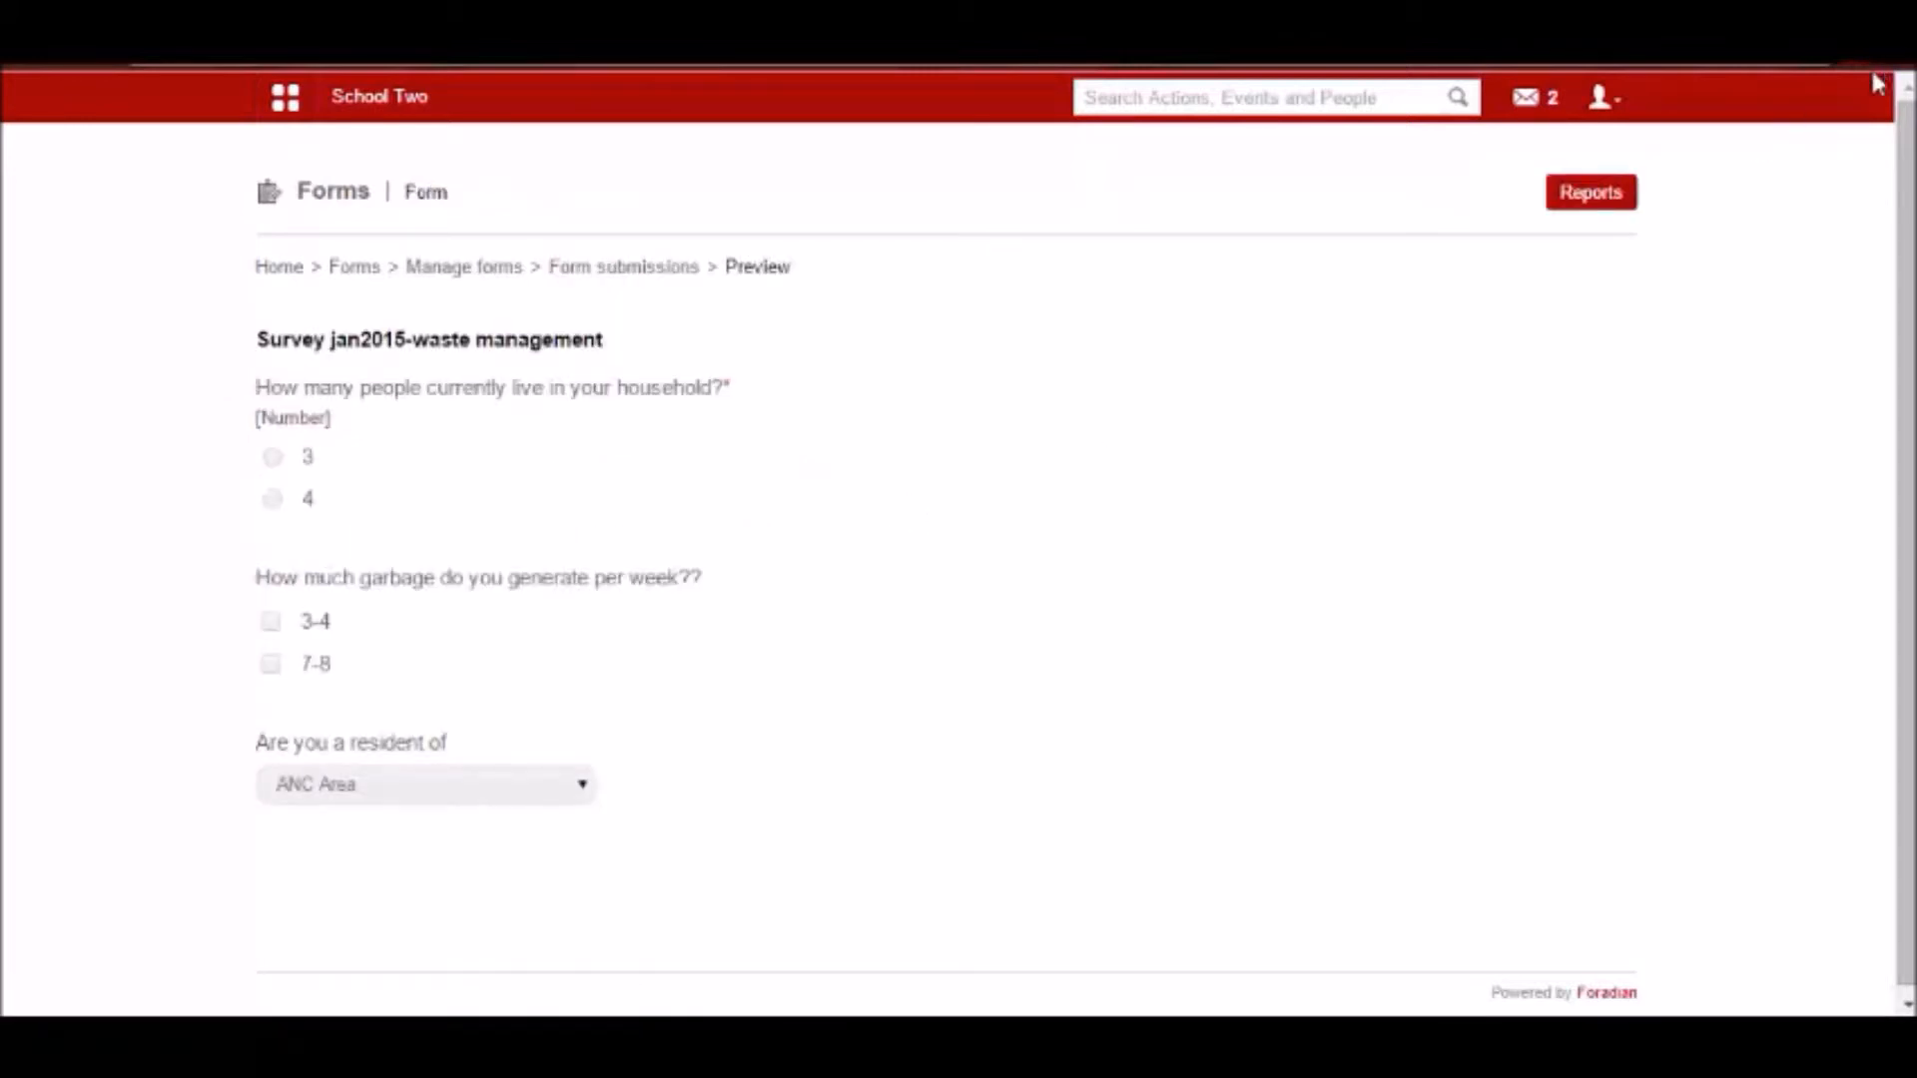
# Log out of the admin account and log in as user3 with the account password.
pyautogui.click(1609, 97)
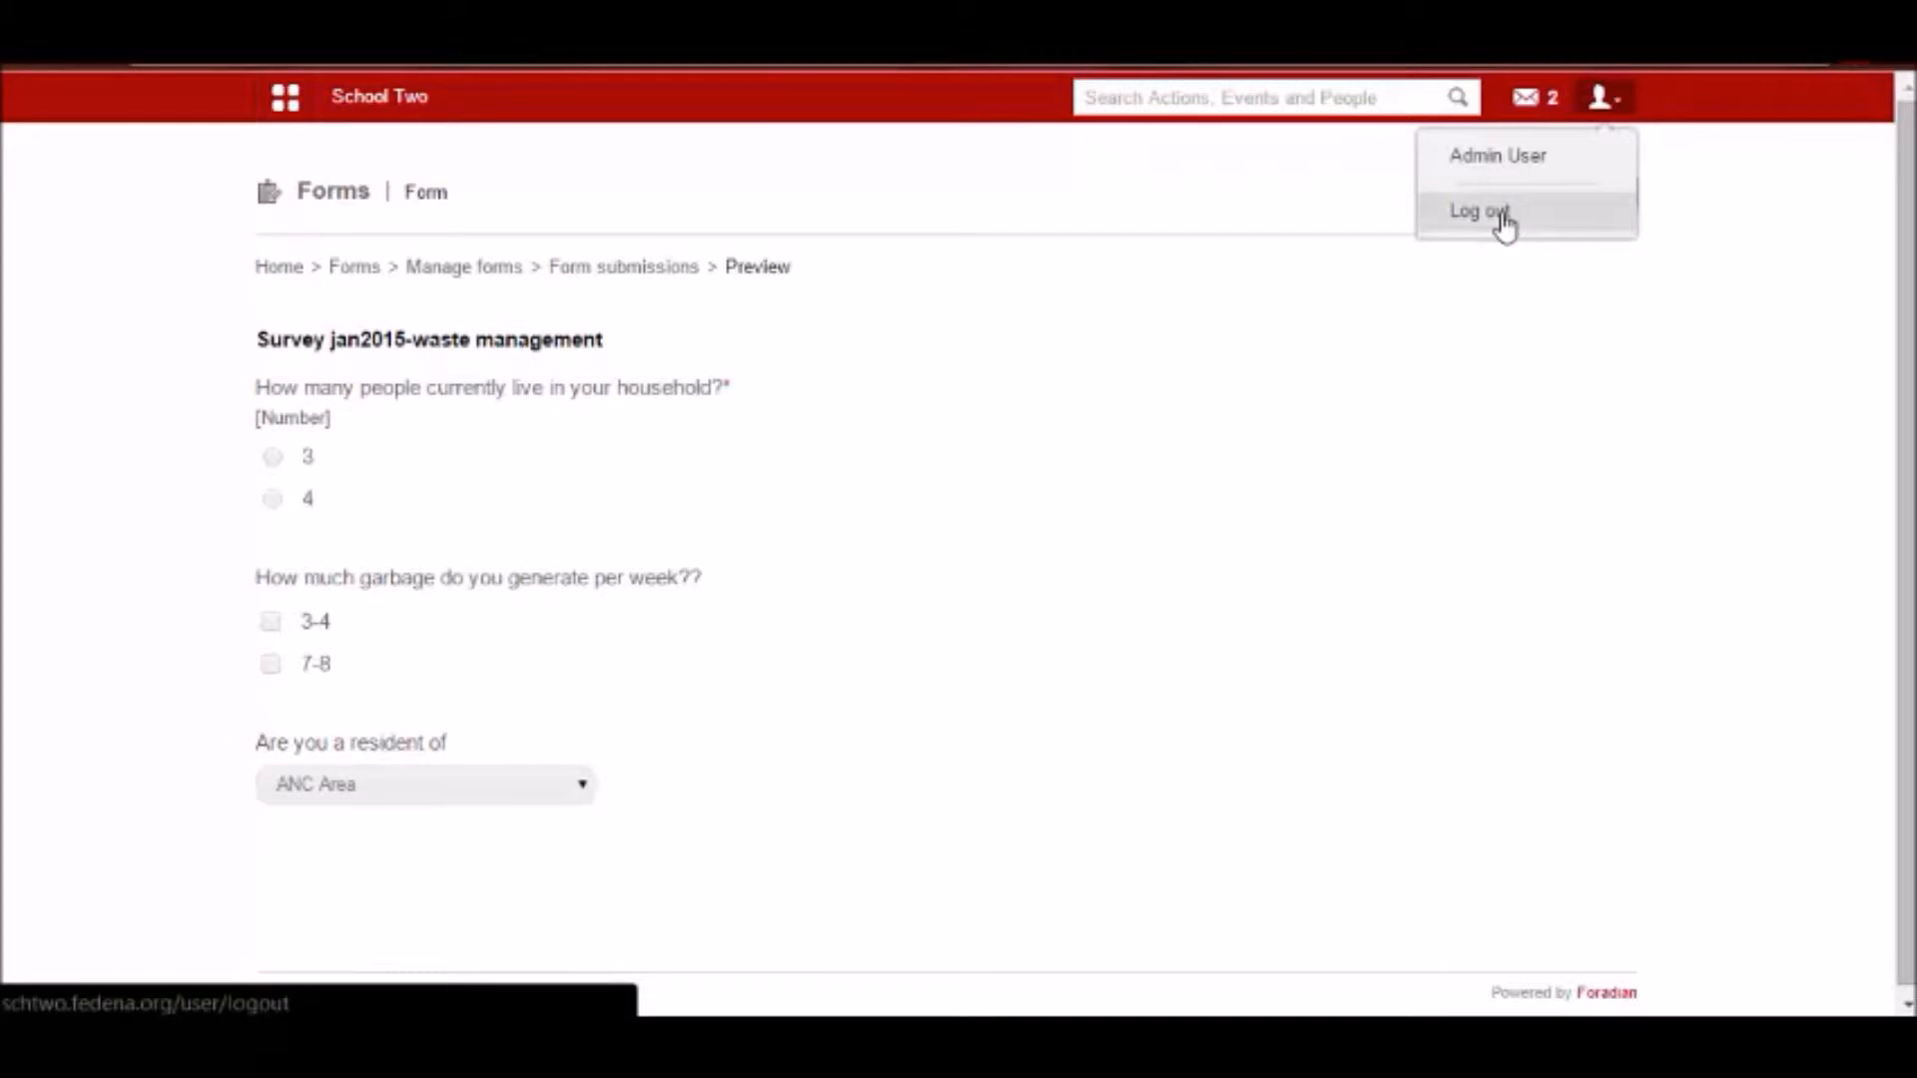
pyautogui.click(1498, 212)
pyautogui.doubleClick(993, 402)
pyautogui.write('user3')
pyautogui.press('Tab')
pyautogui.write('•••')
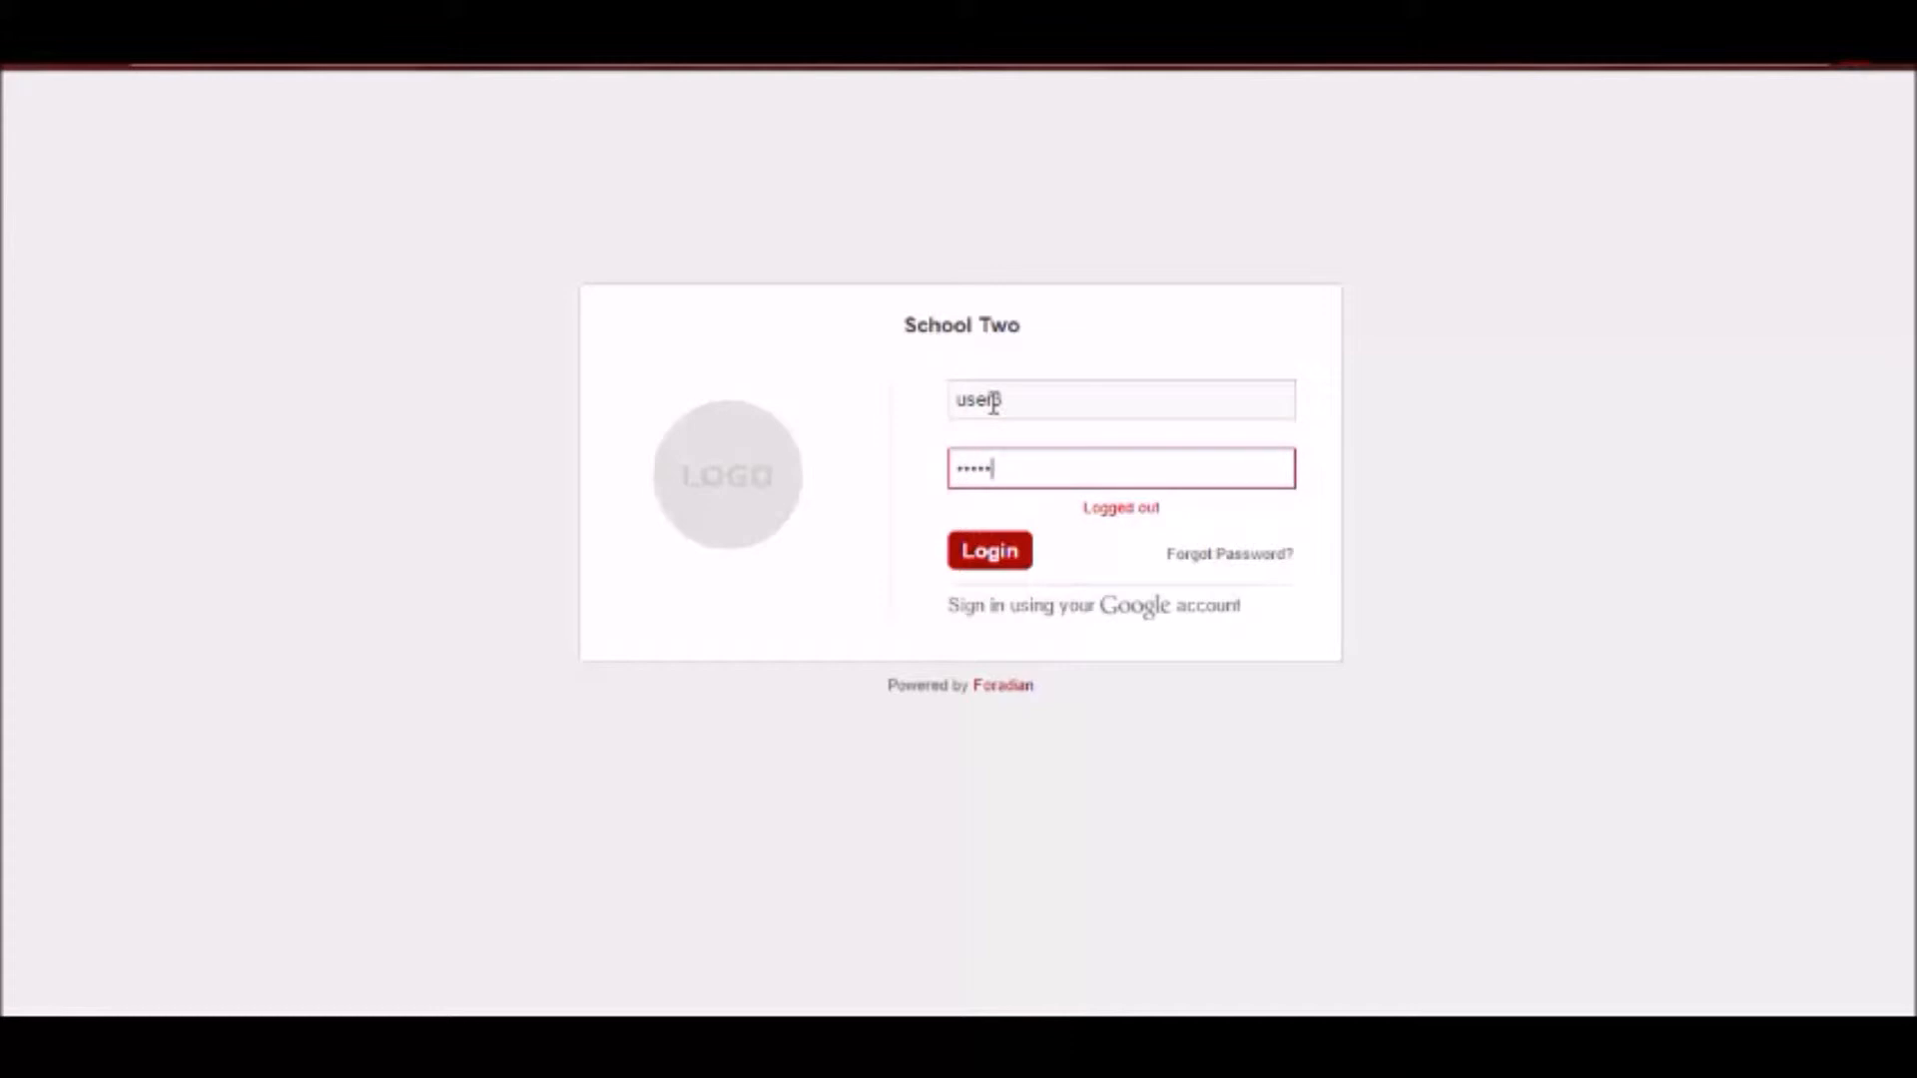
pyautogui.write('•••••')
pyautogui.press('Return')
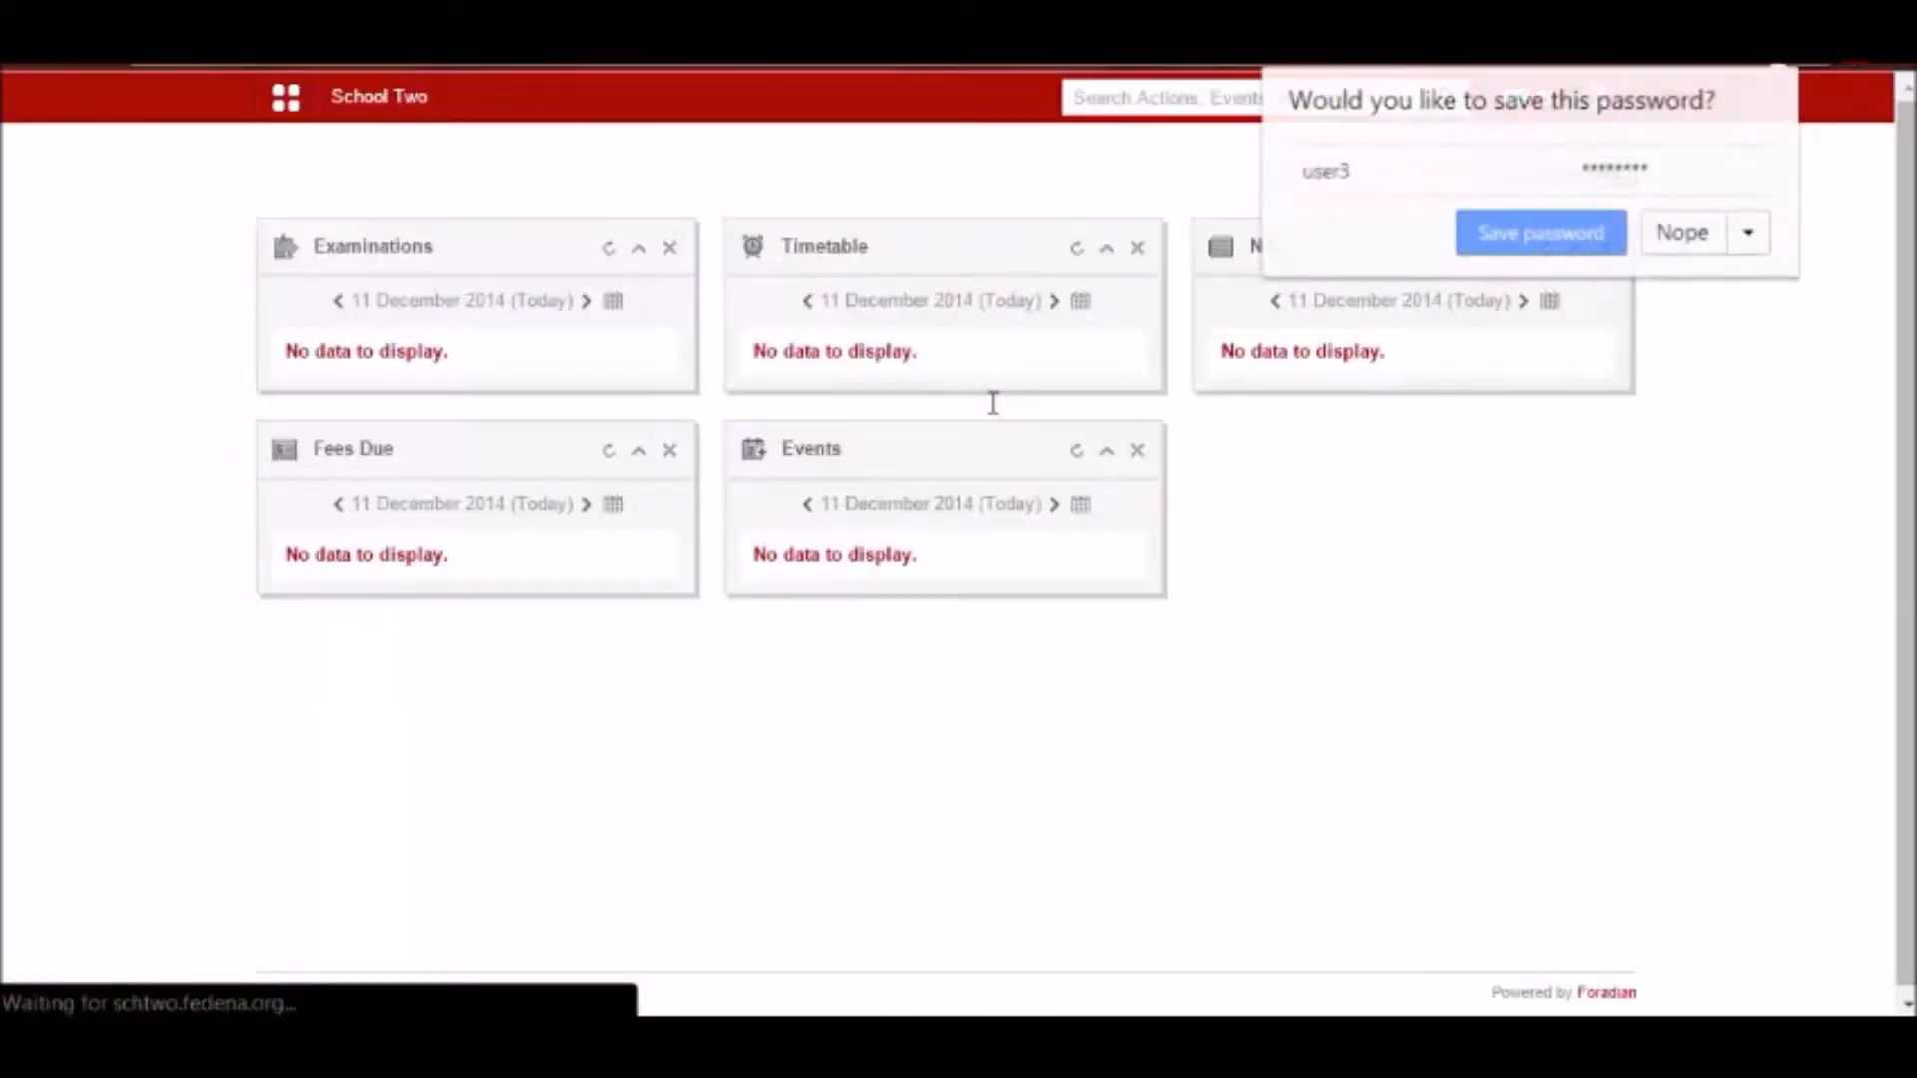
# Go to the Forms list under Collaboration and open the Survey Jan2015-Waste Management form.
pyautogui.click(285, 96)
pyautogui.click(456, 183)
pyautogui.click(637, 174)
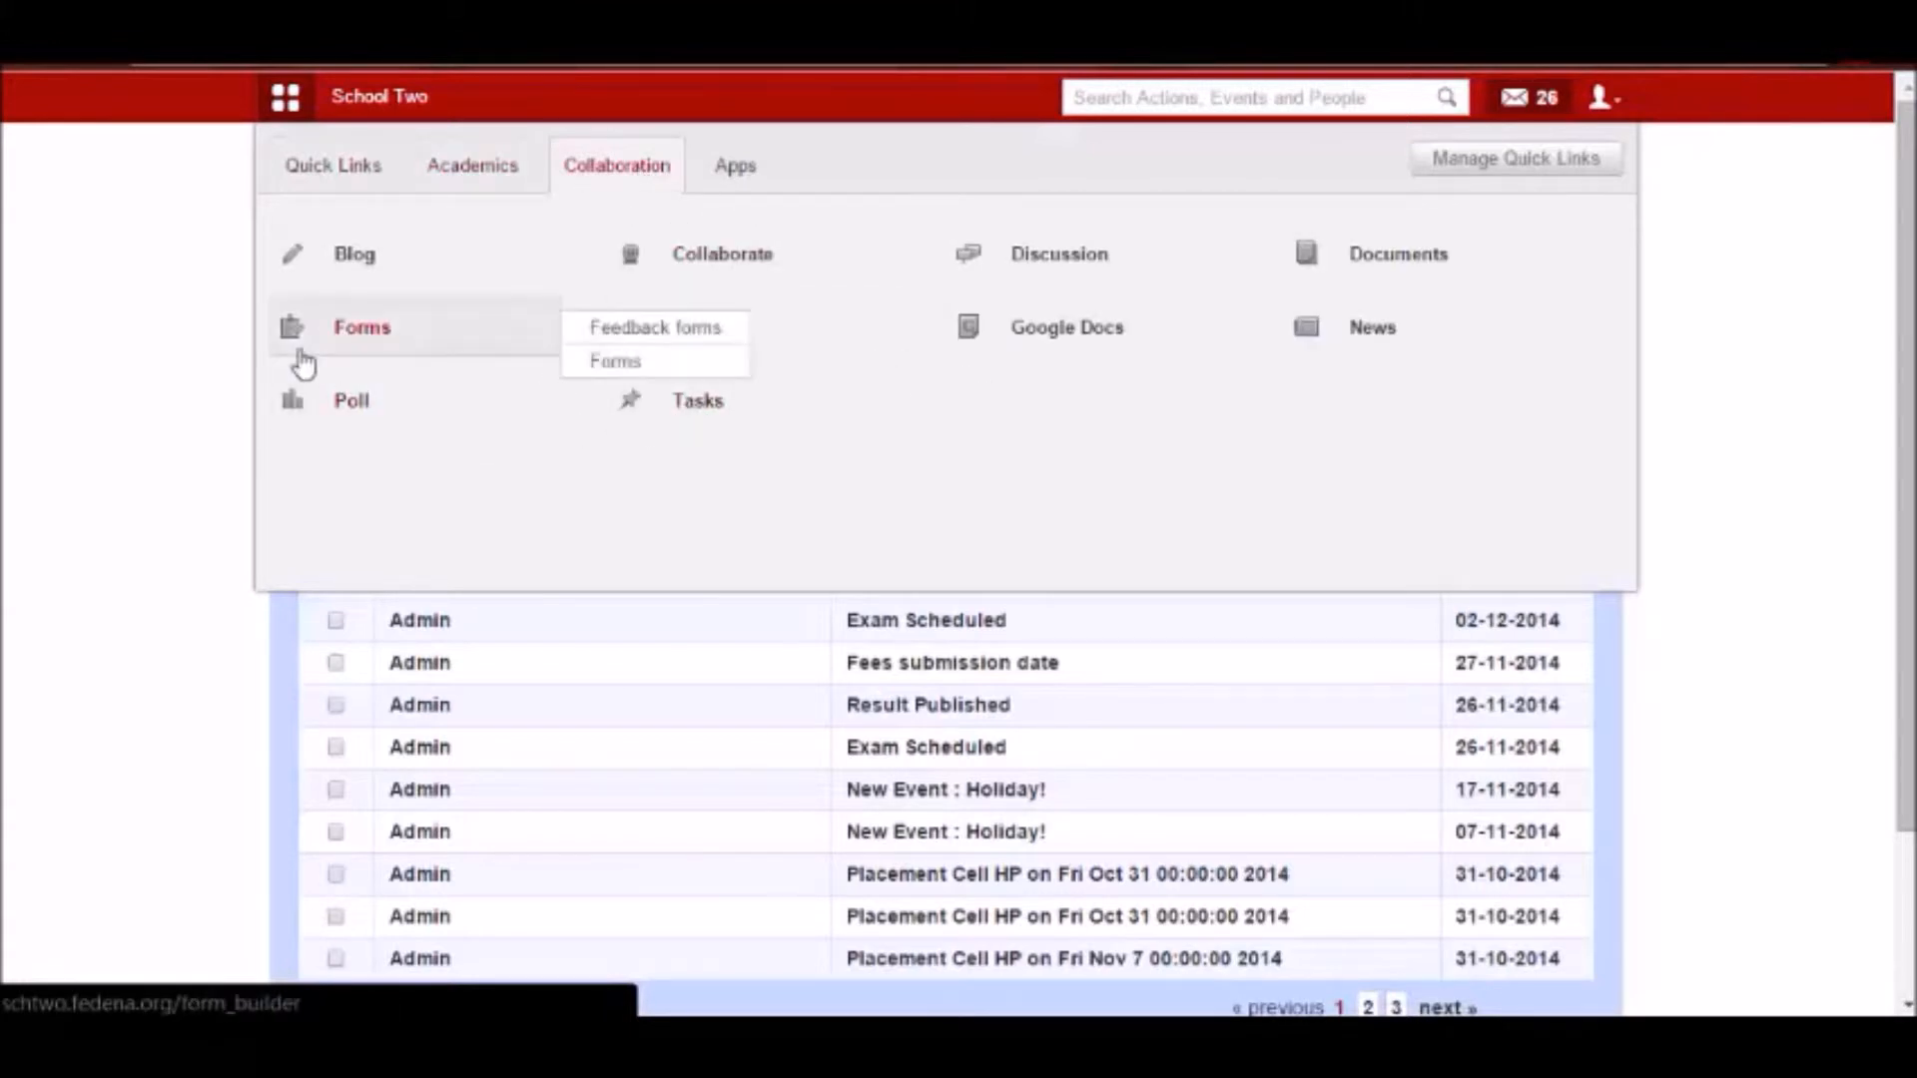
pyautogui.click(320, 326)
pyautogui.click(540, 363)
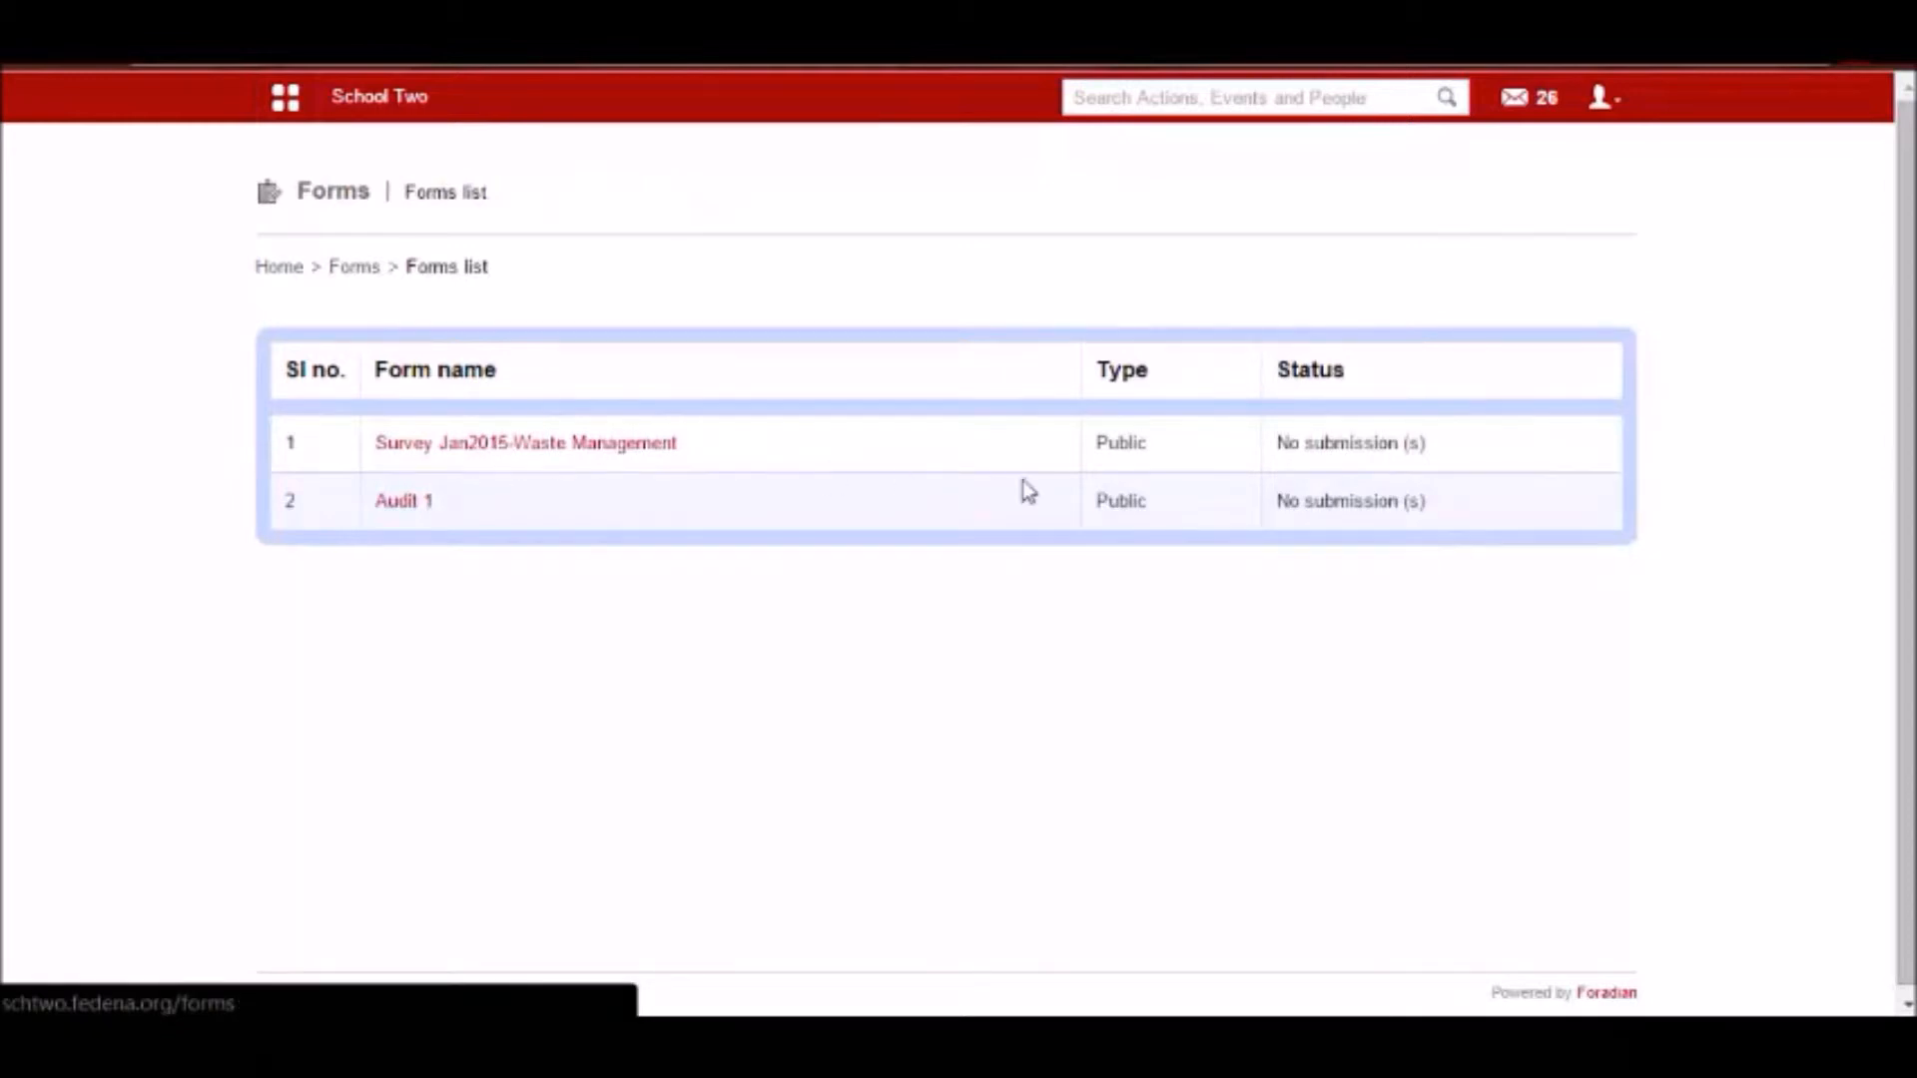
pyautogui.click(549, 449)
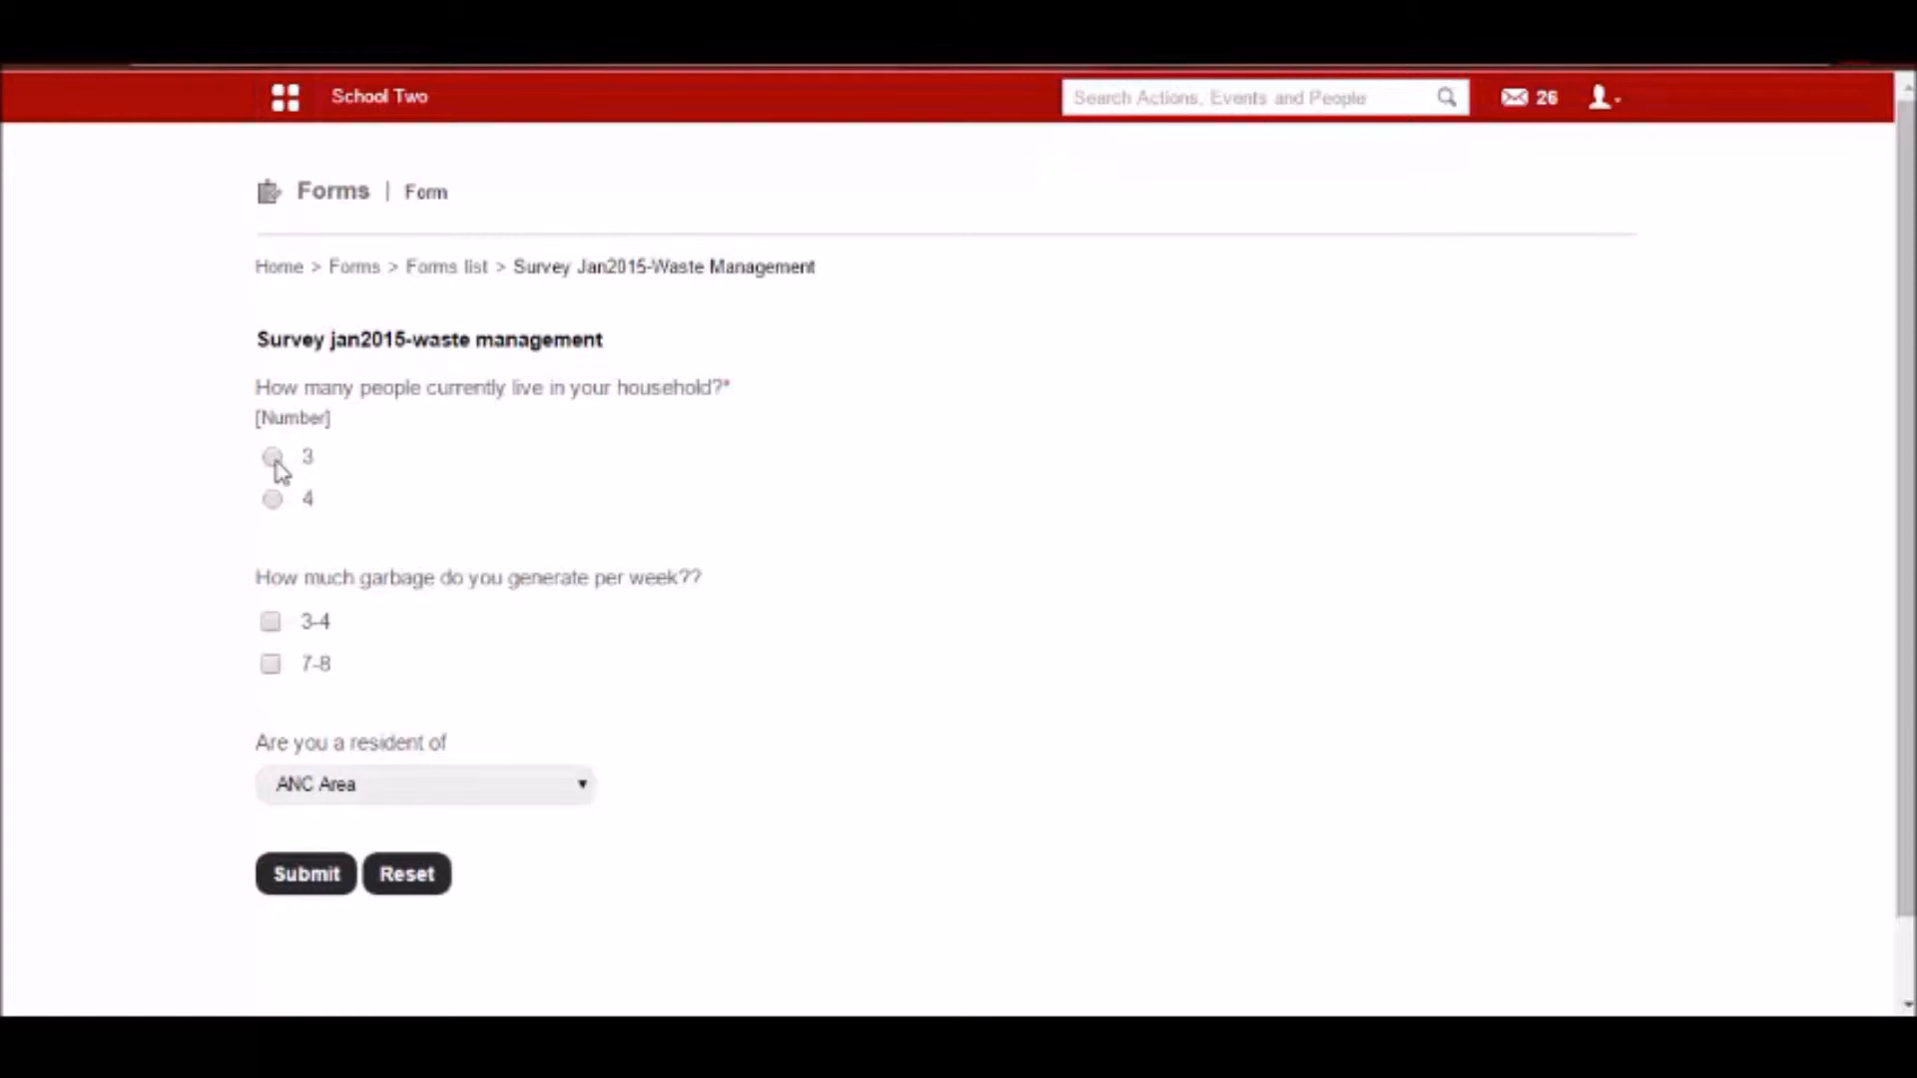
# Answer the survey with 3 household members, 3-4 for weekly garbage and ANC Area as residence, and submit it.
pyautogui.click(275, 460)
pyautogui.click(305, 786)
pyautogui.click(310, 821)
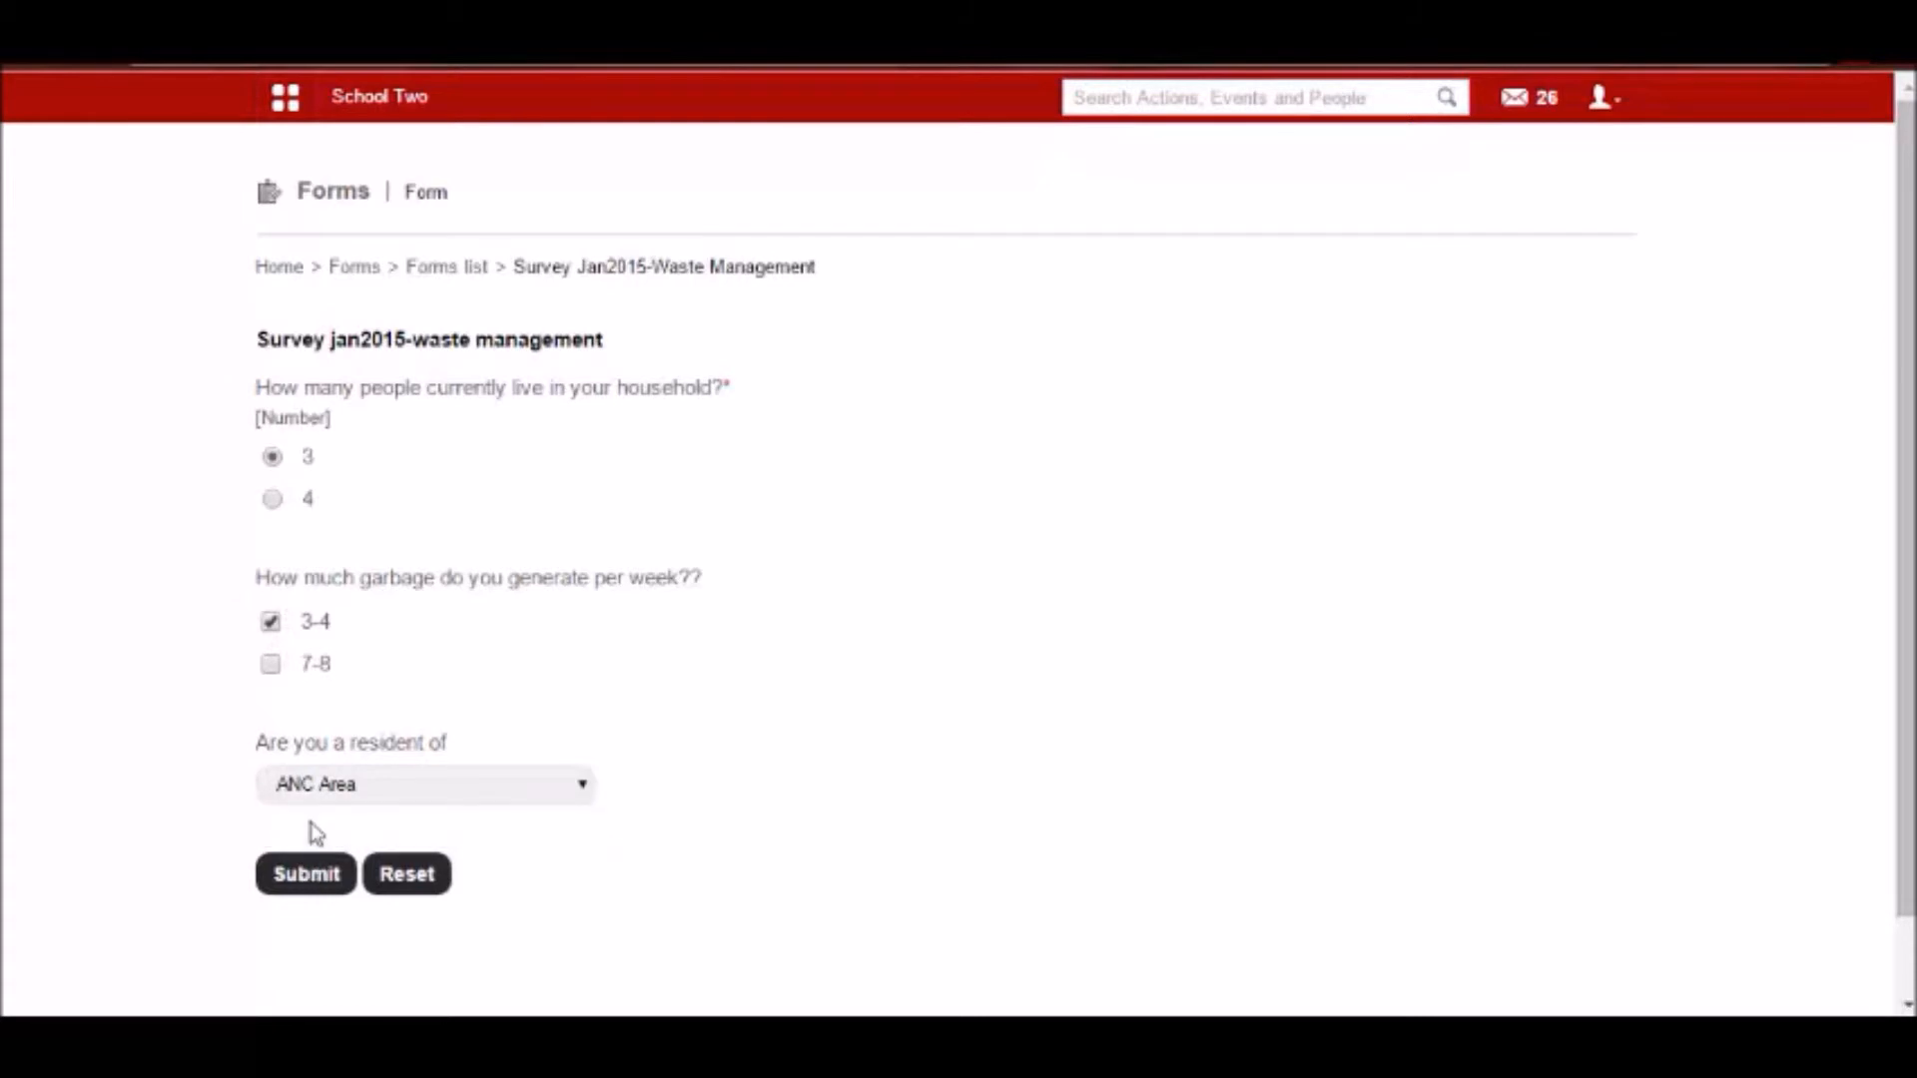
pyautogui.click(292, 879)
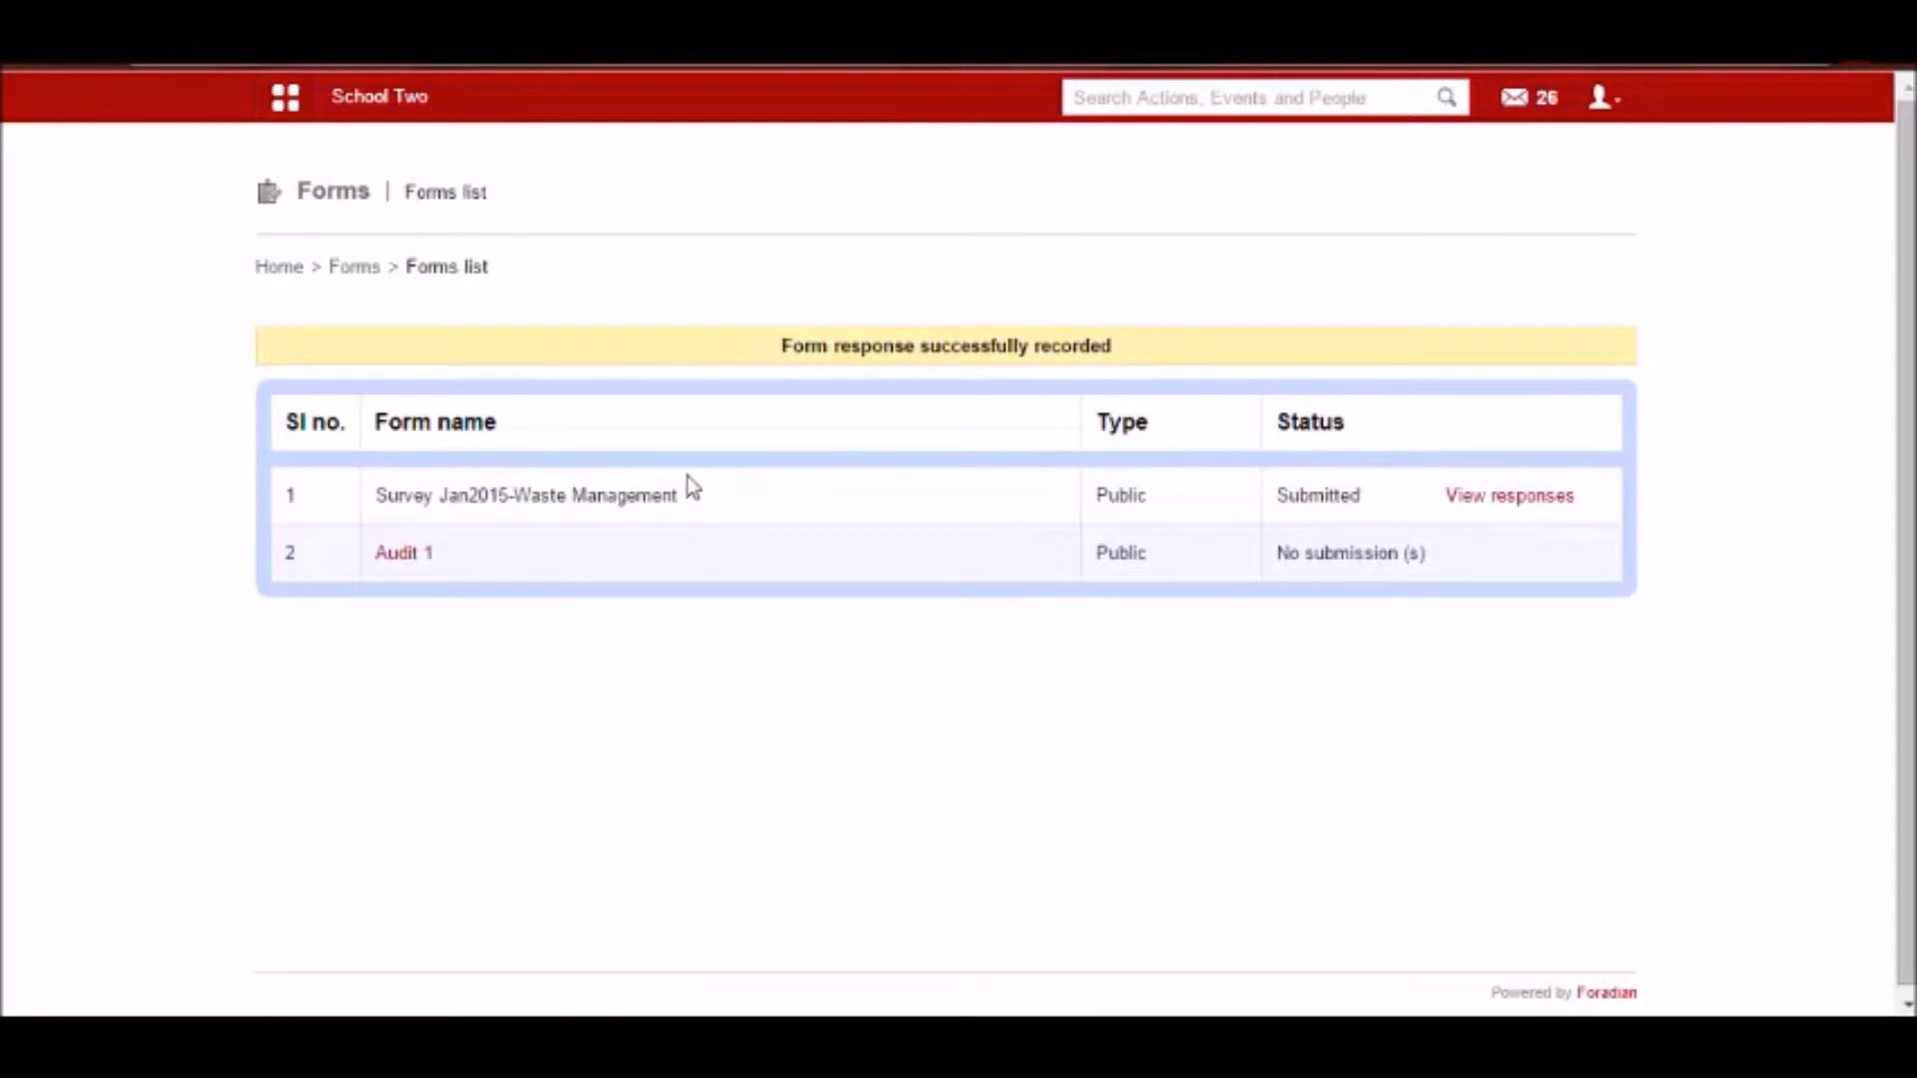
# Edit the submitted survey response to 4 household members and resubmit it.
pyautogui.click(1551, 497)
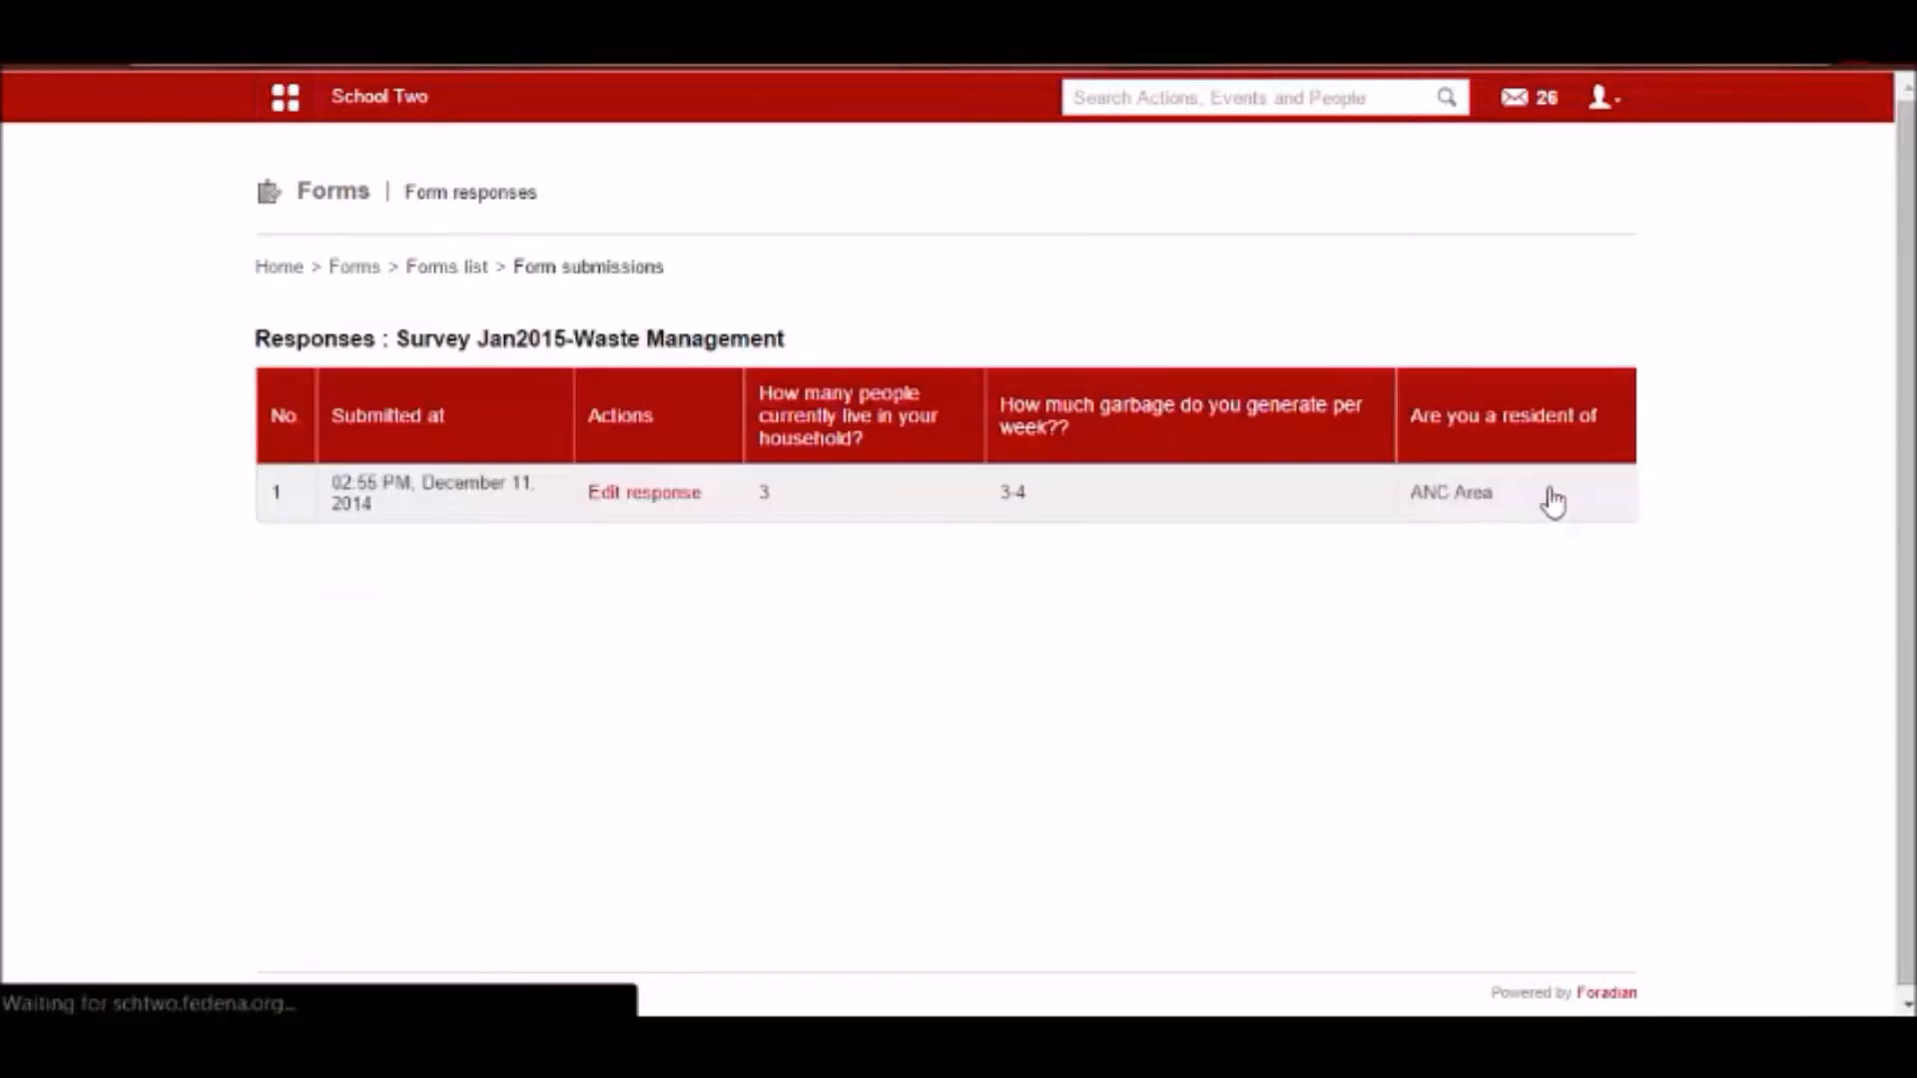
pyautogui.click(654, 495)
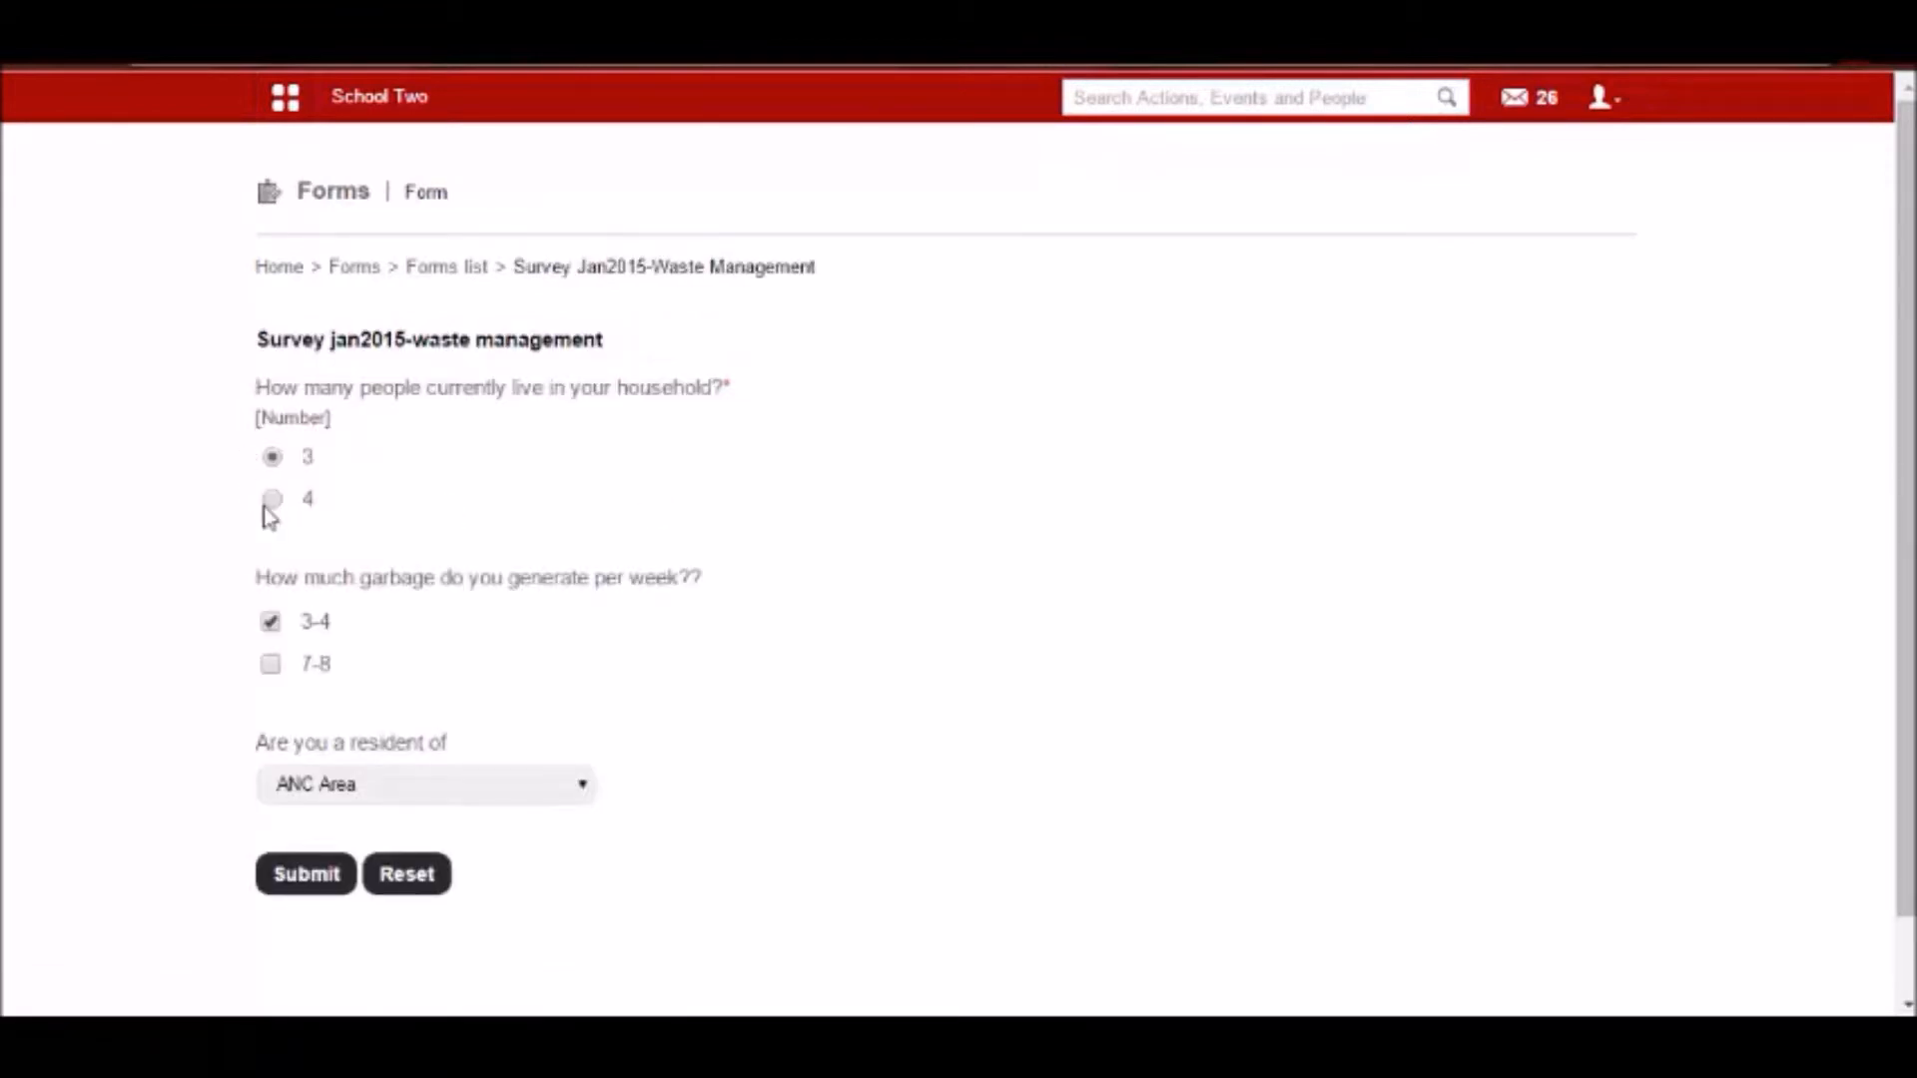
pyautogui.click(270, 505)
pyautogui.click(331, 887)
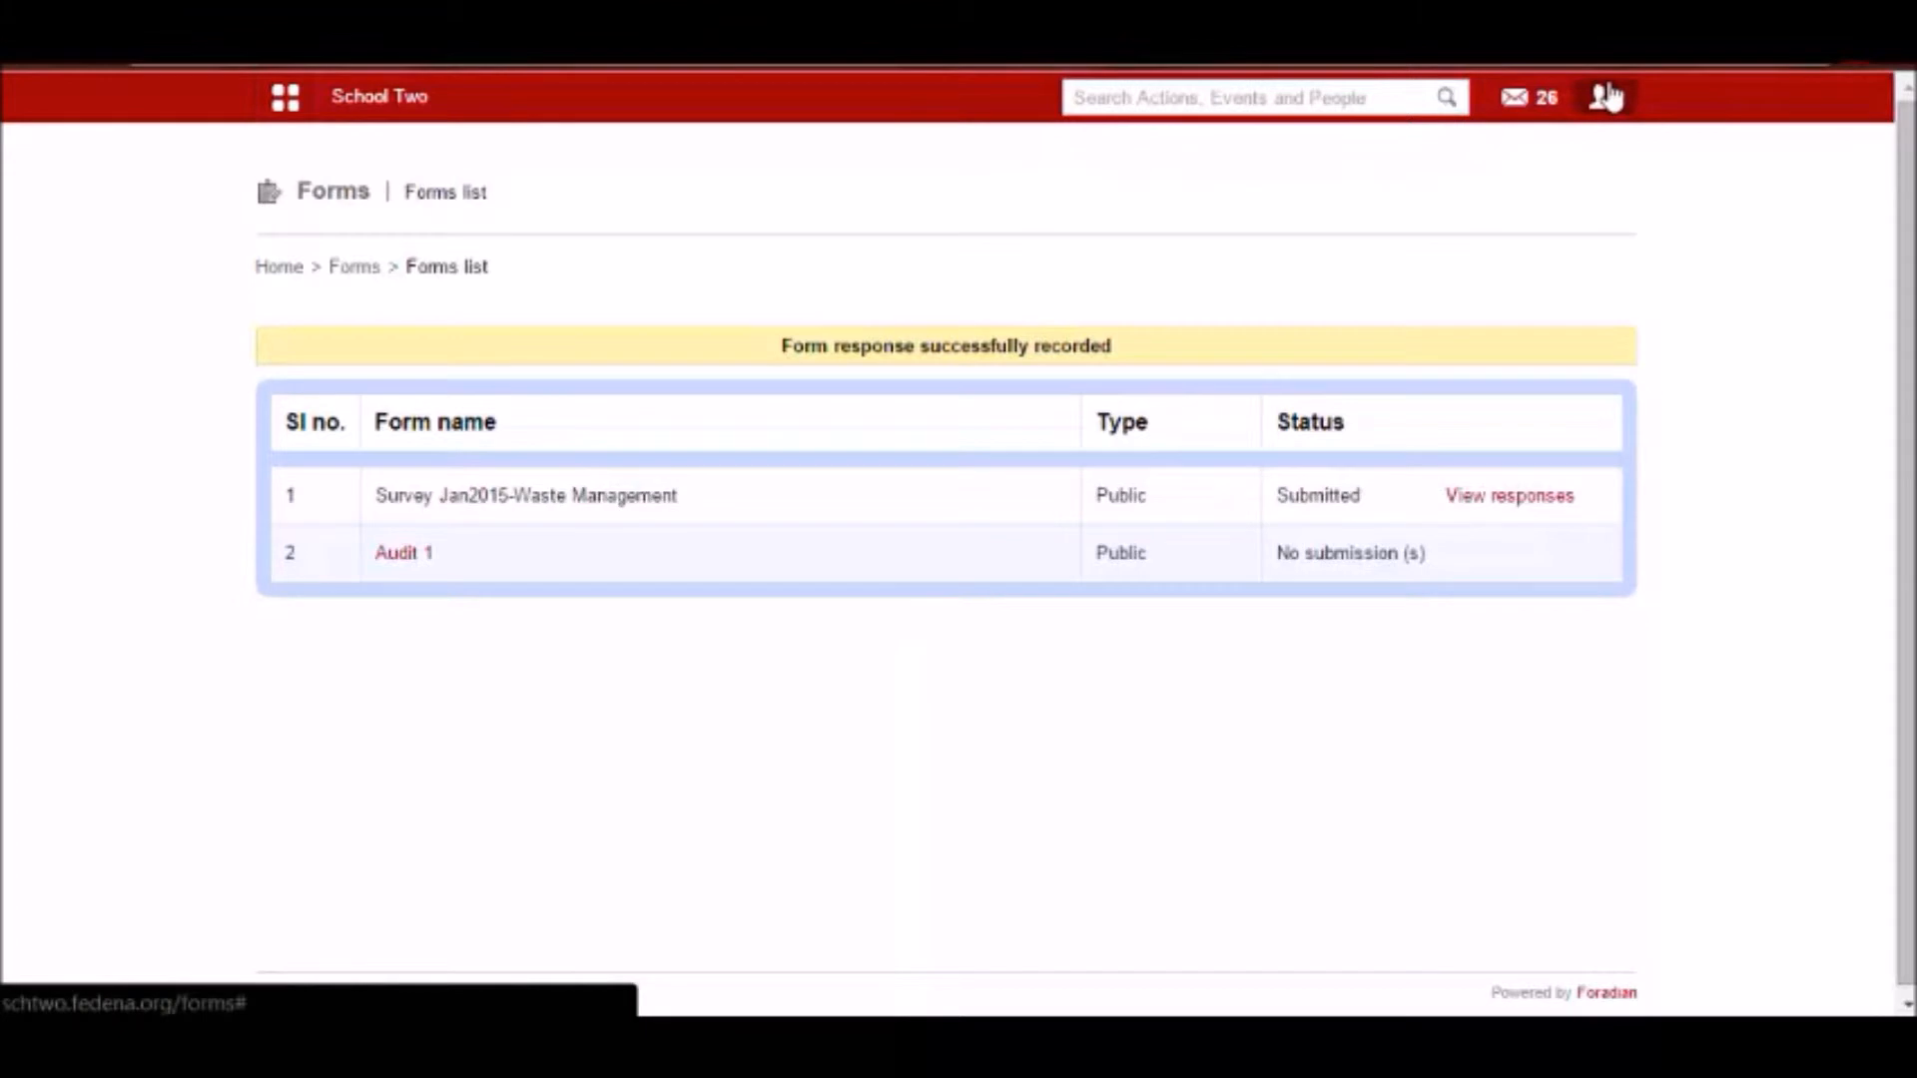
pyautogui.doubleClick(1116, 491)
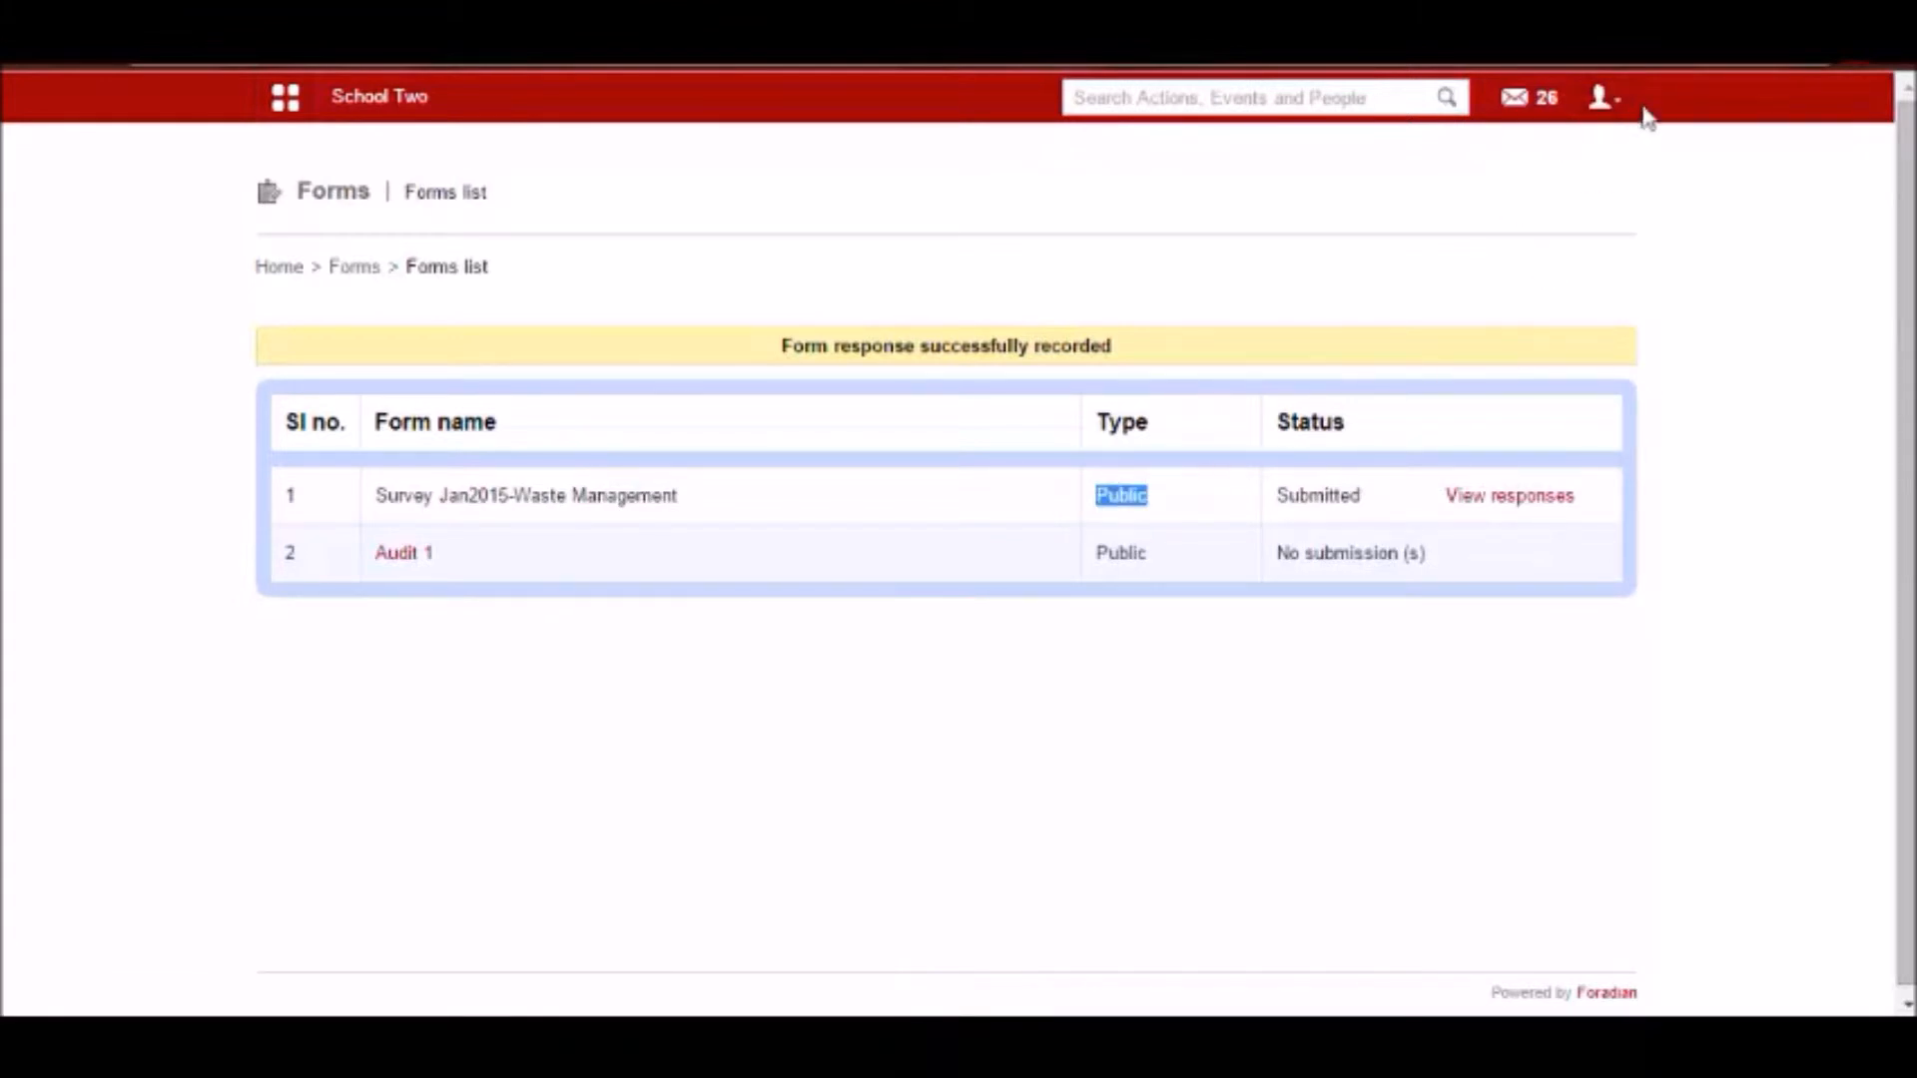
# Log out of the user account and log back in as admin with the saved credentials.
pyautogui.click(1594, 110)
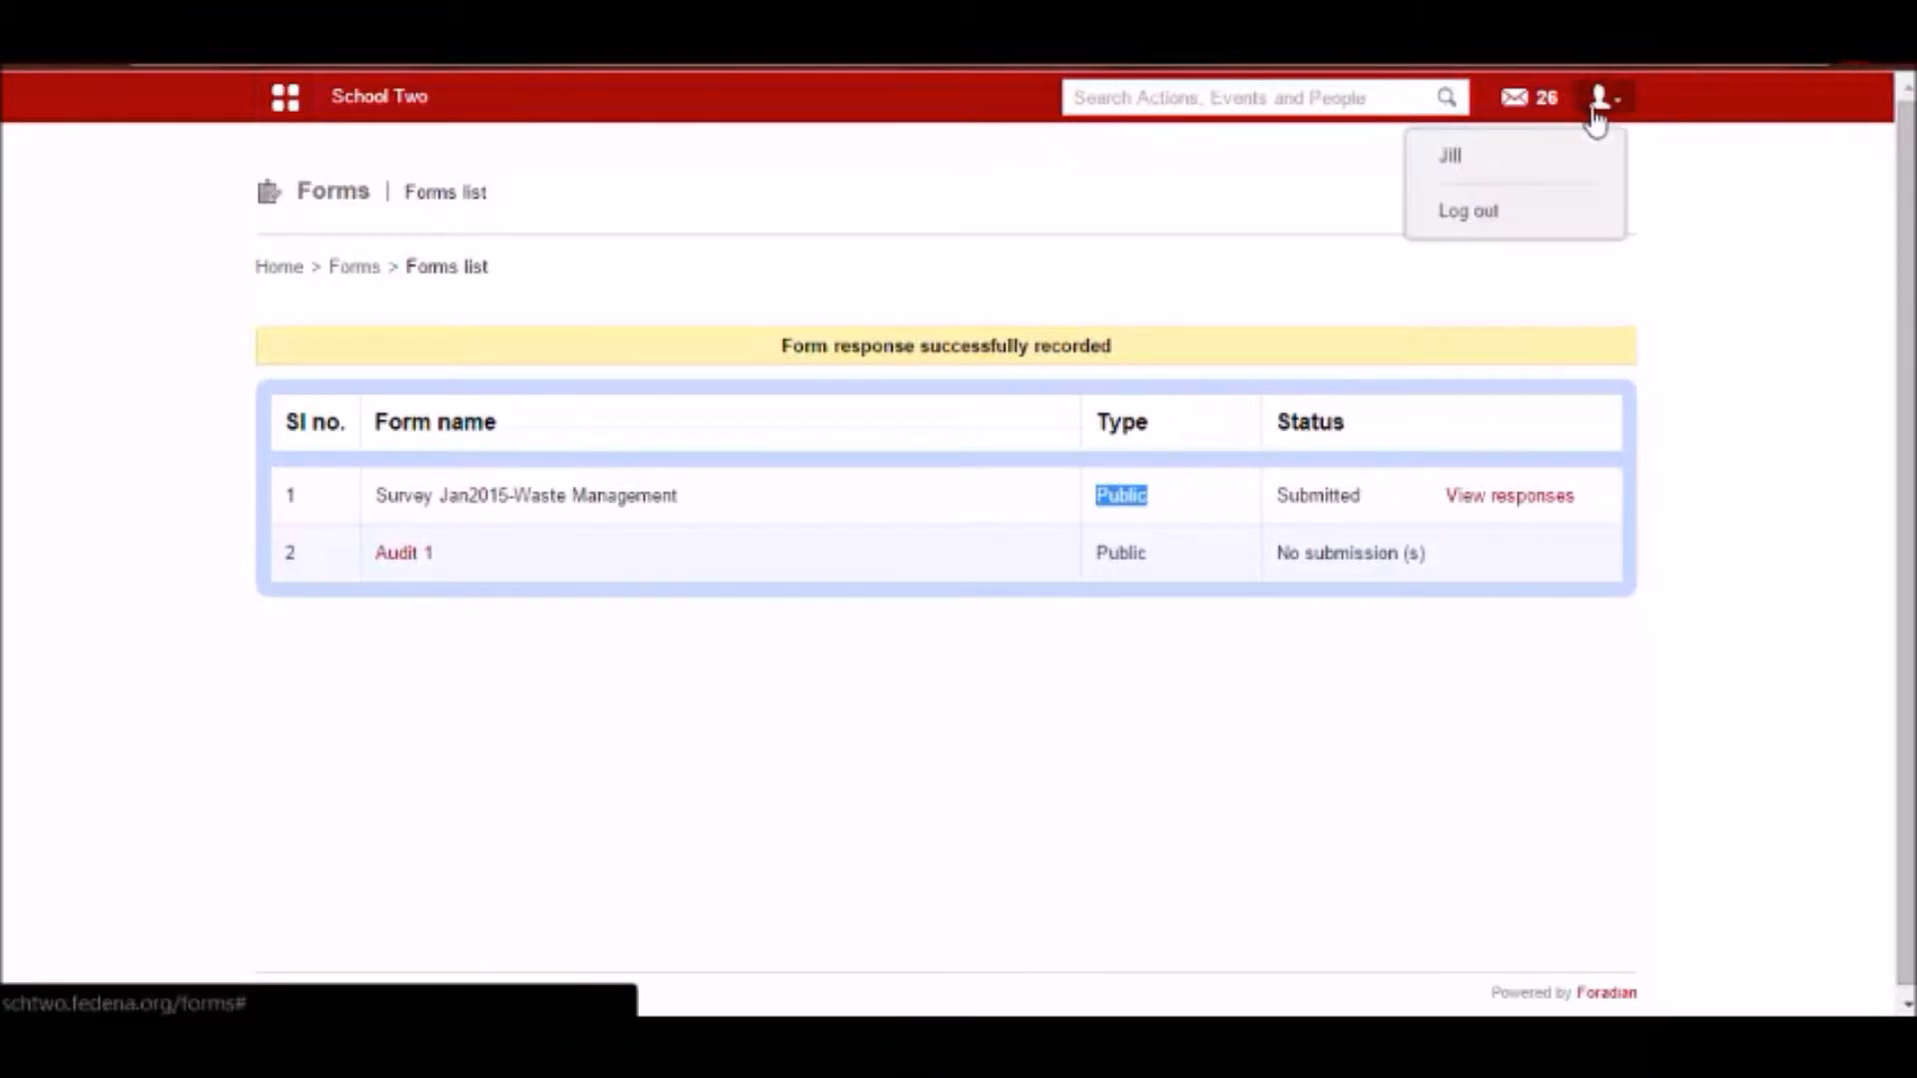
pyautogui.click(1451, 214)
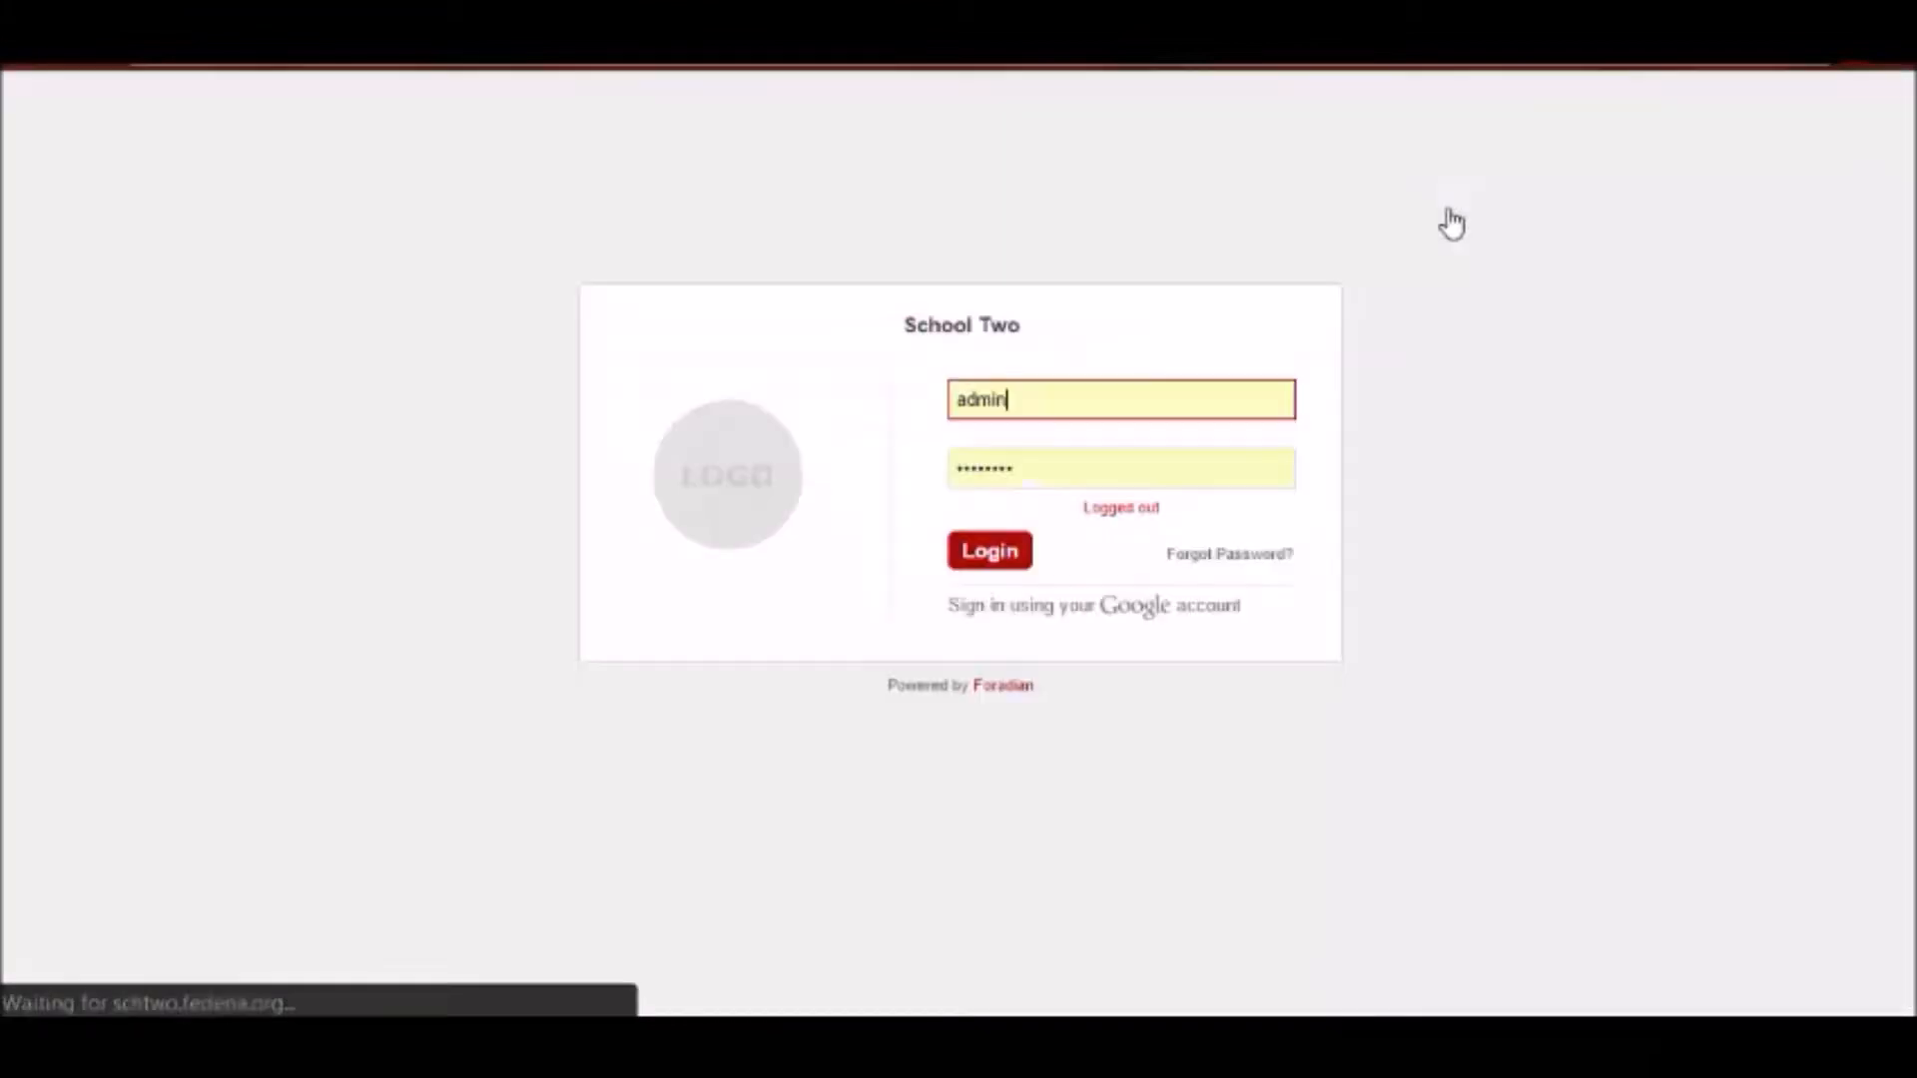
pyautogui.click(978, 564)
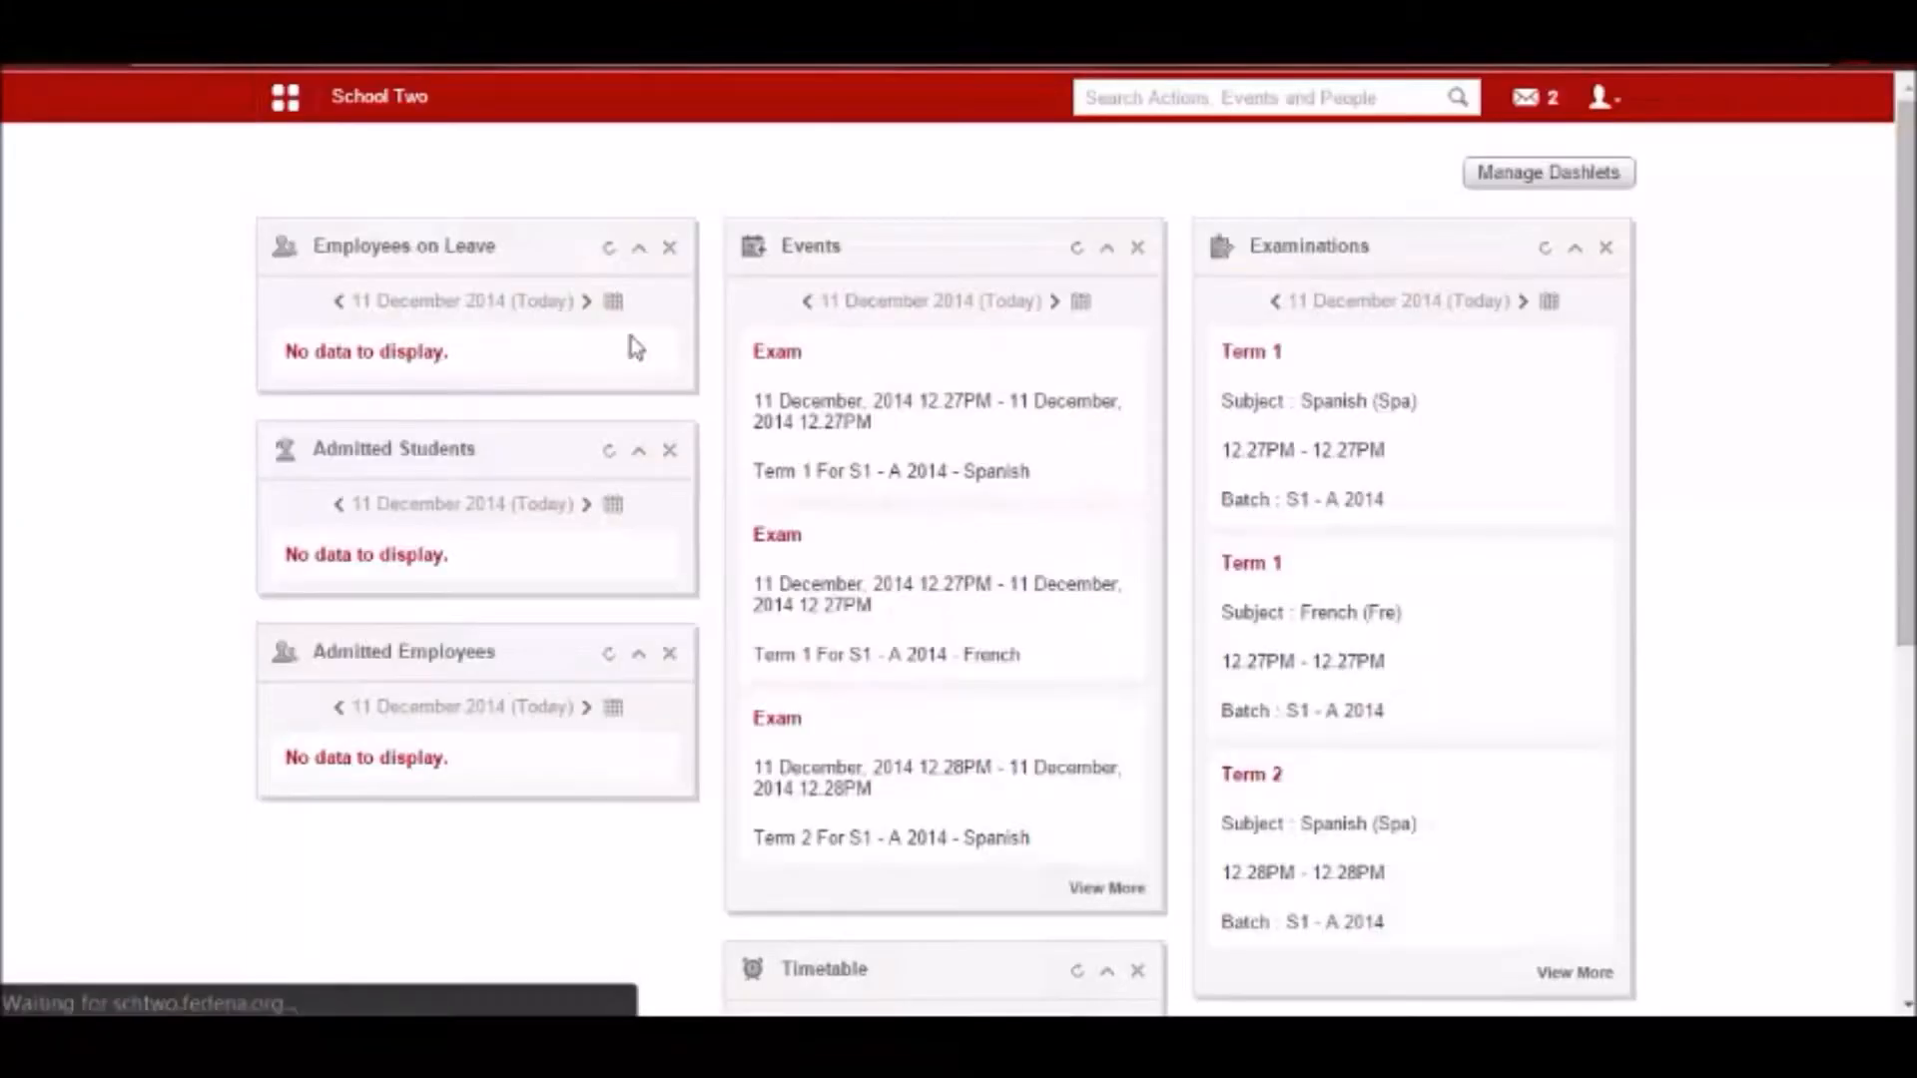
# Open the Forms module under Collaboration and display the list of form templates.
pyautogui.click(301, 107)
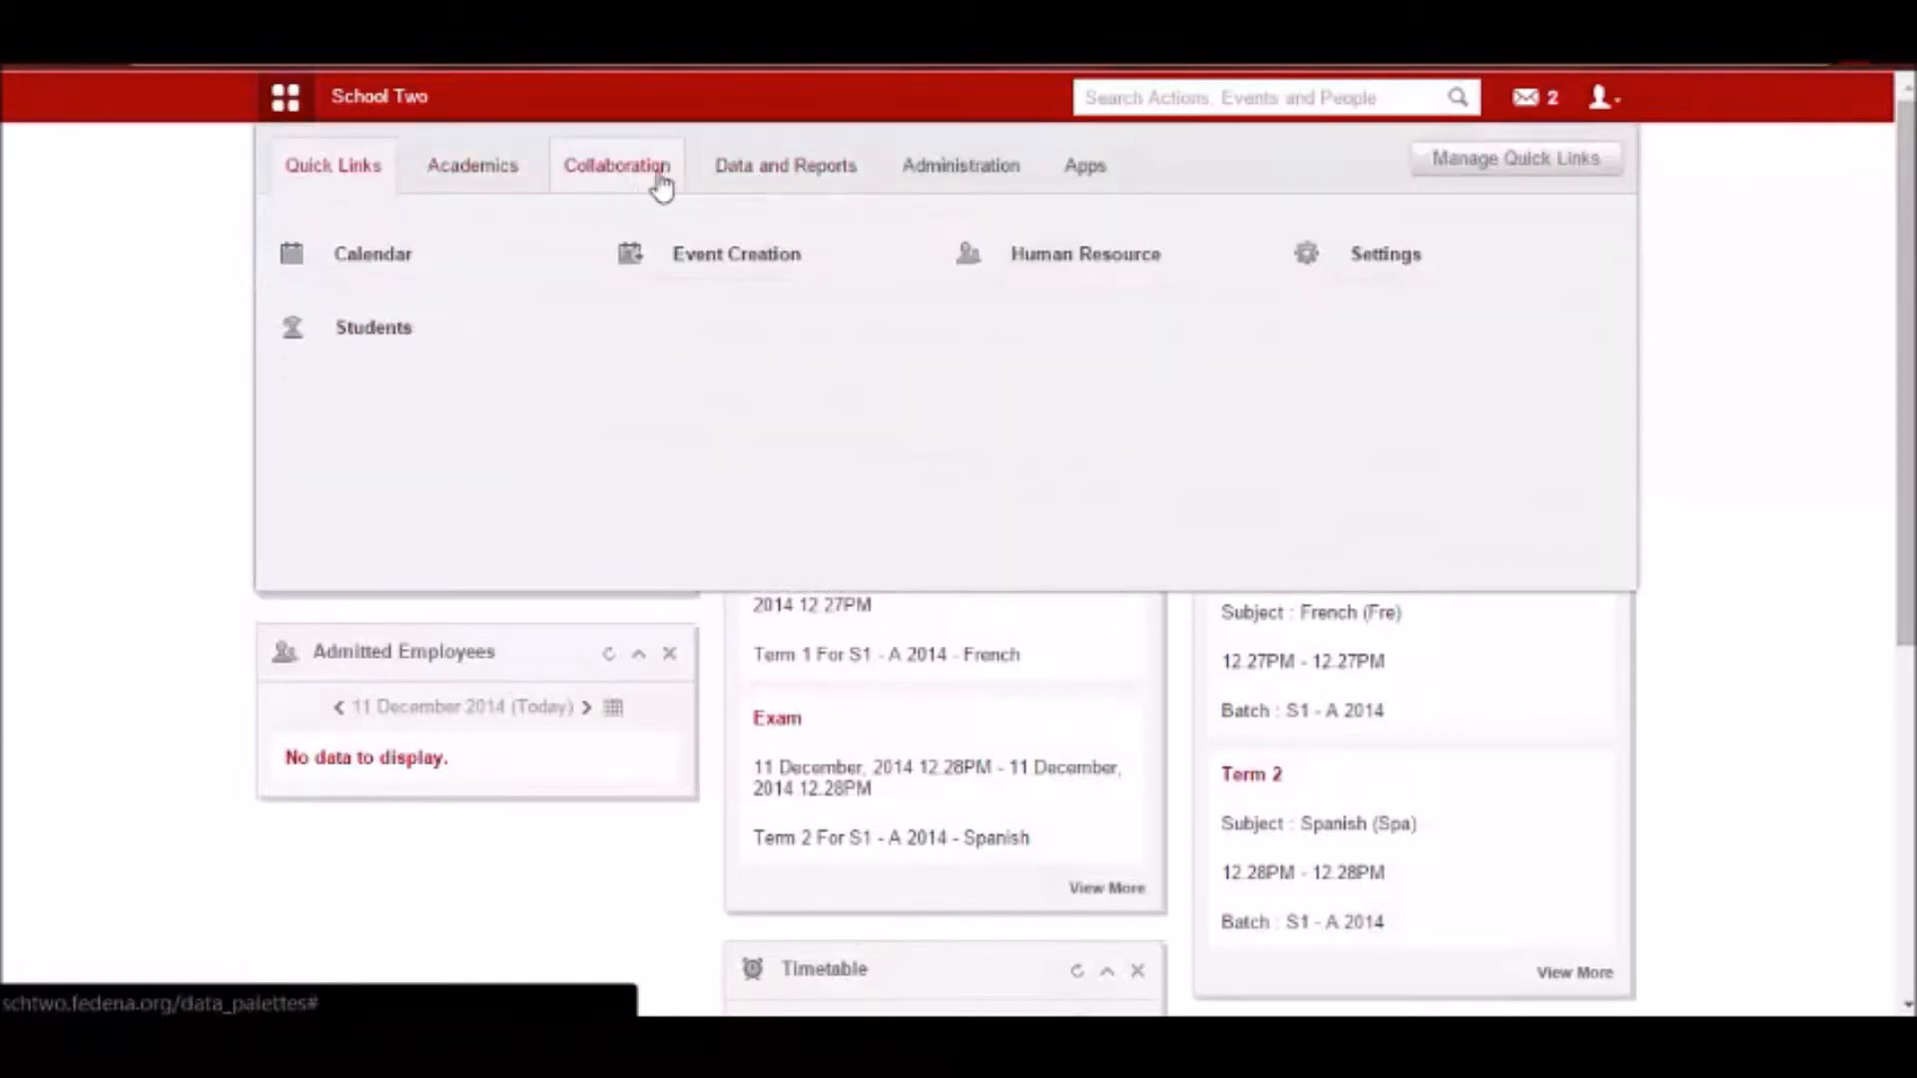
pyautogui.click(663, 181)
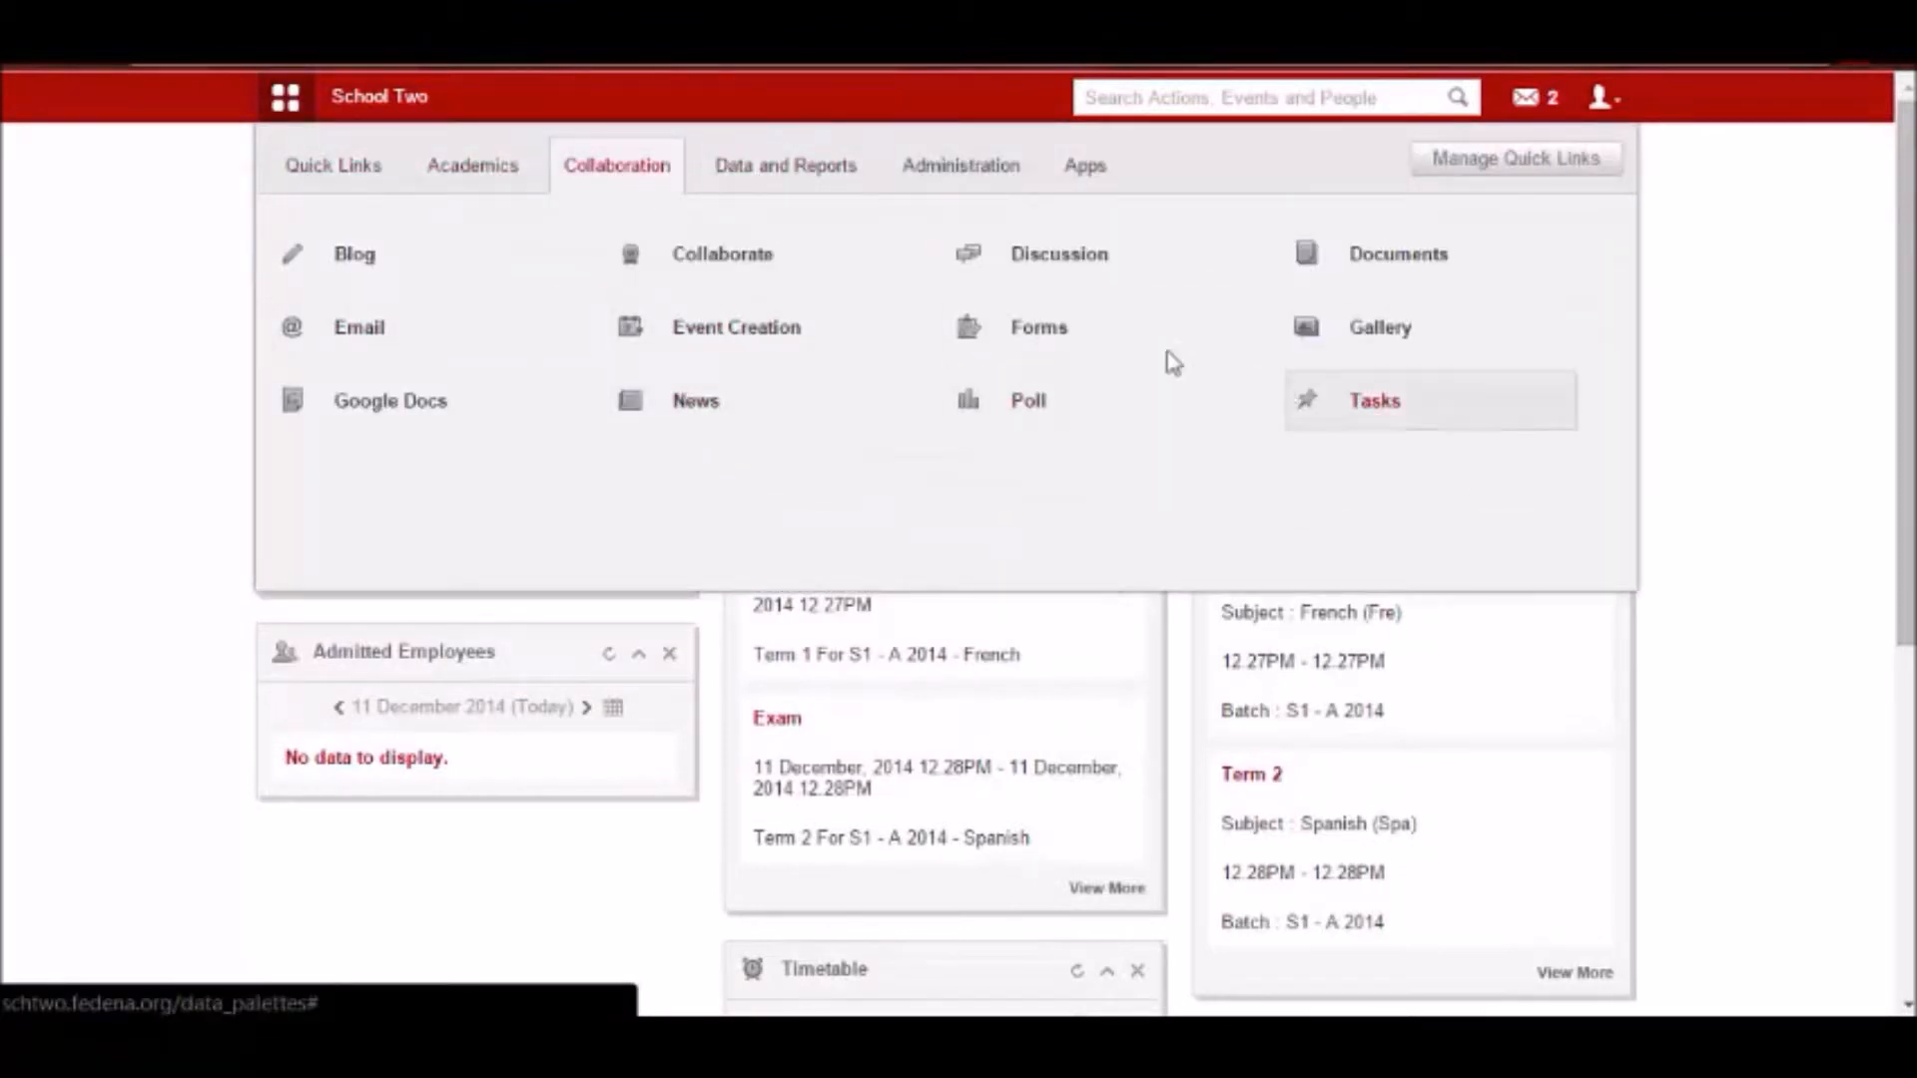
pyautogui.click(1028, 351)
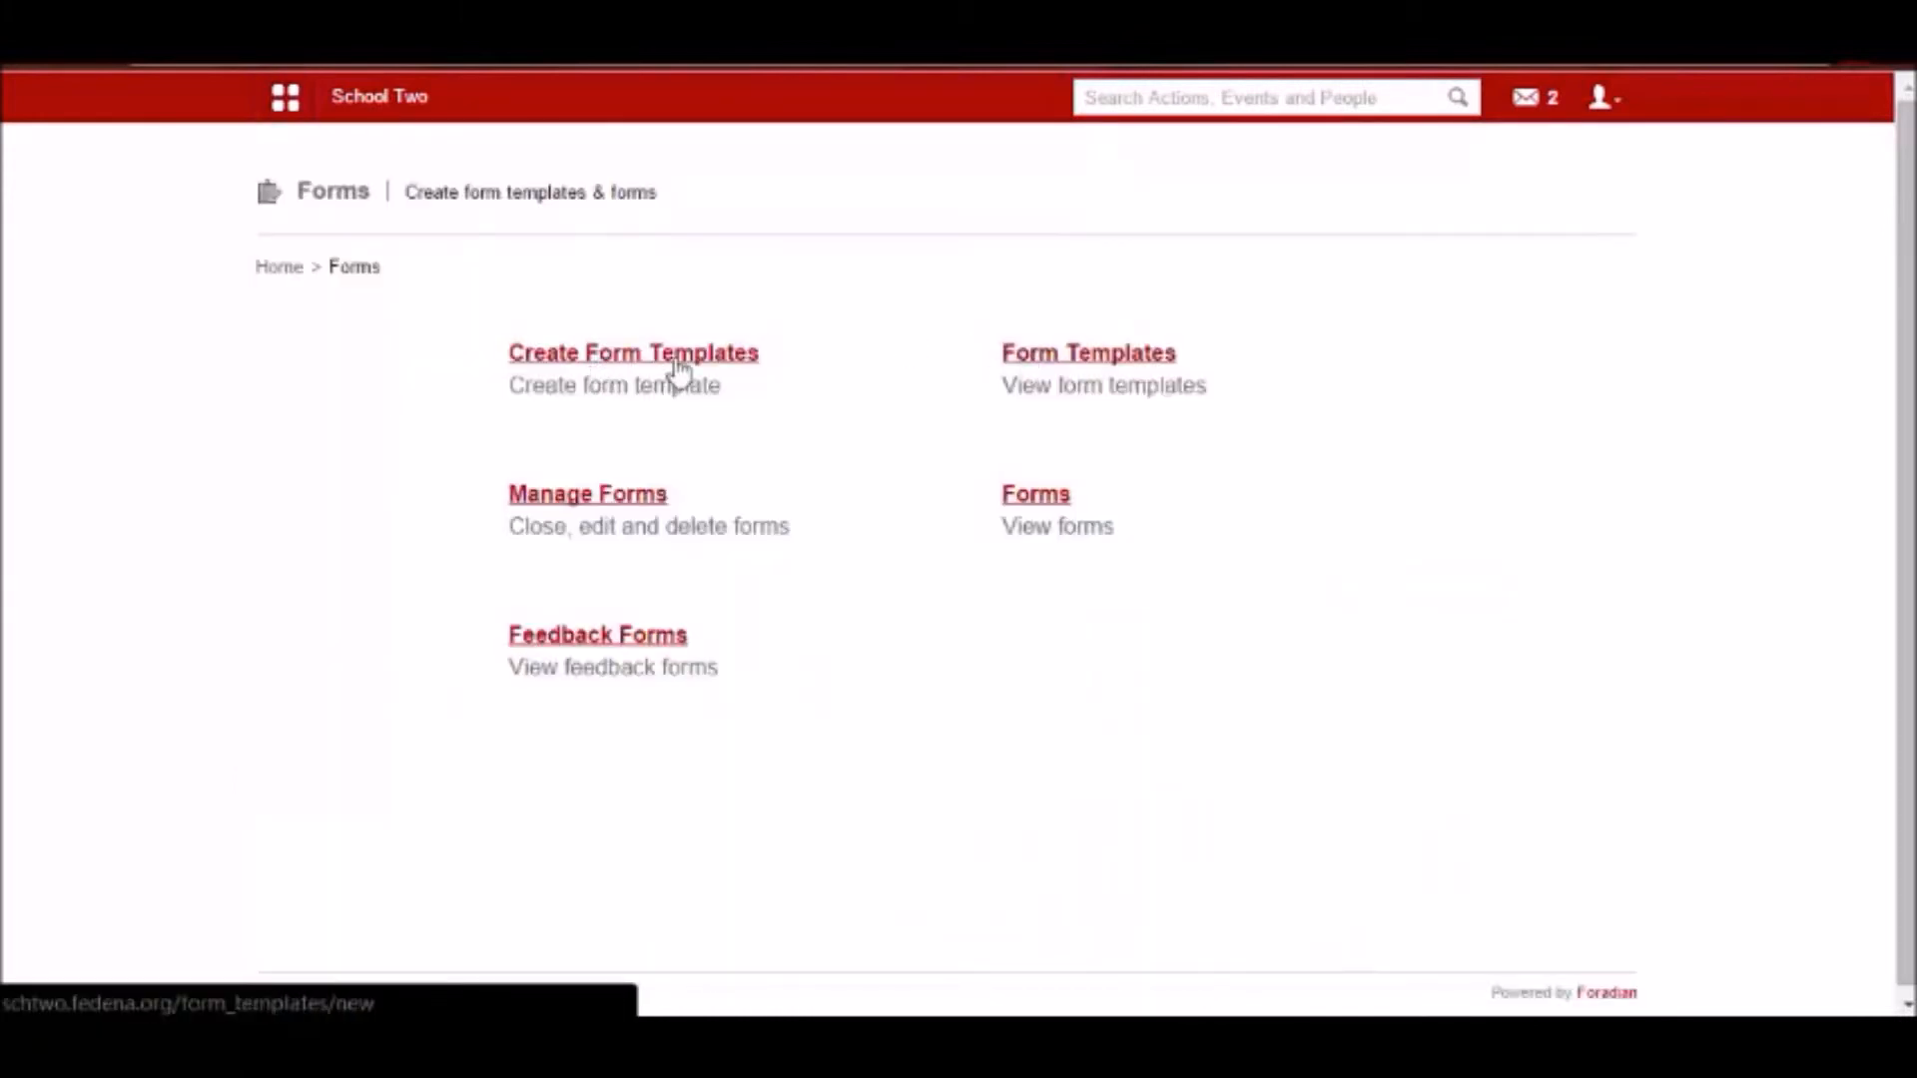
pyautogui.click(1070, 359)
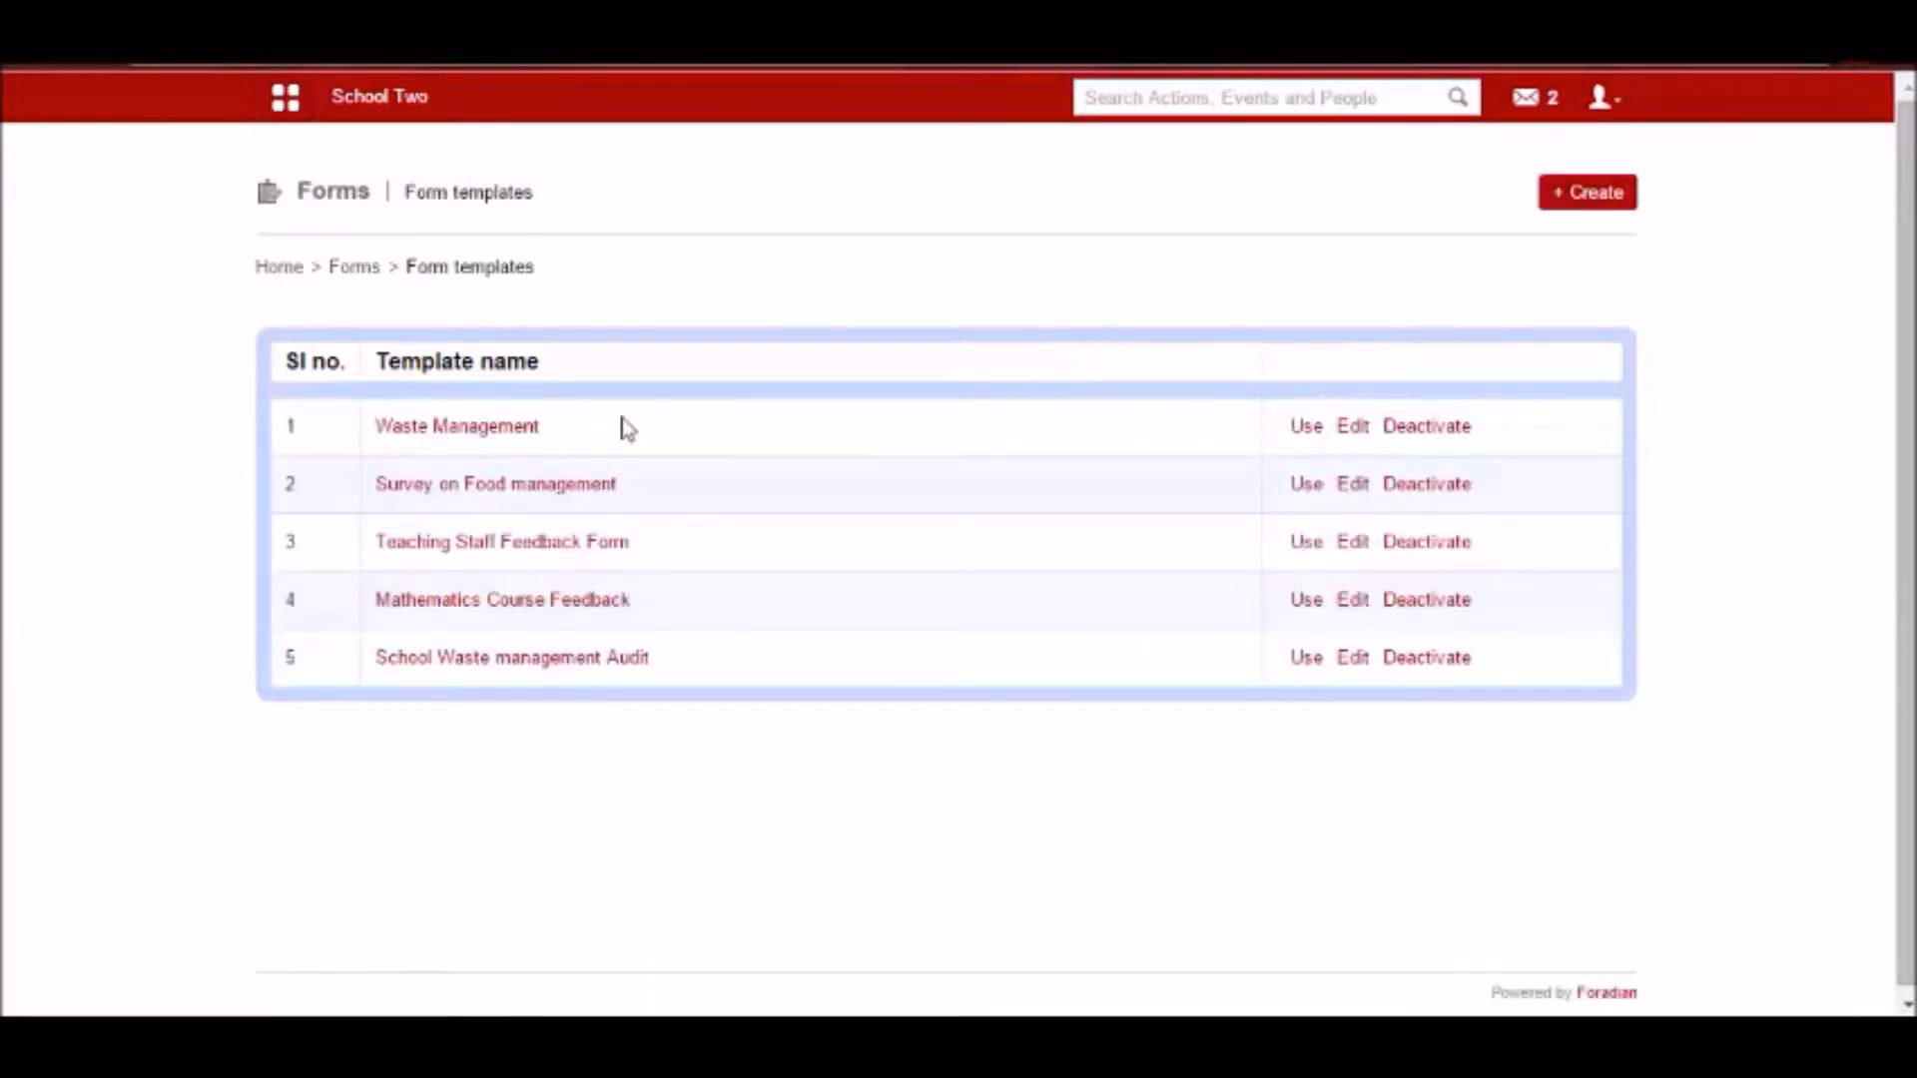
# View the forms published from the Waste Management template and open the responses to Survey Jan2015-Waste Management.
pyautogui.click(451, 427)
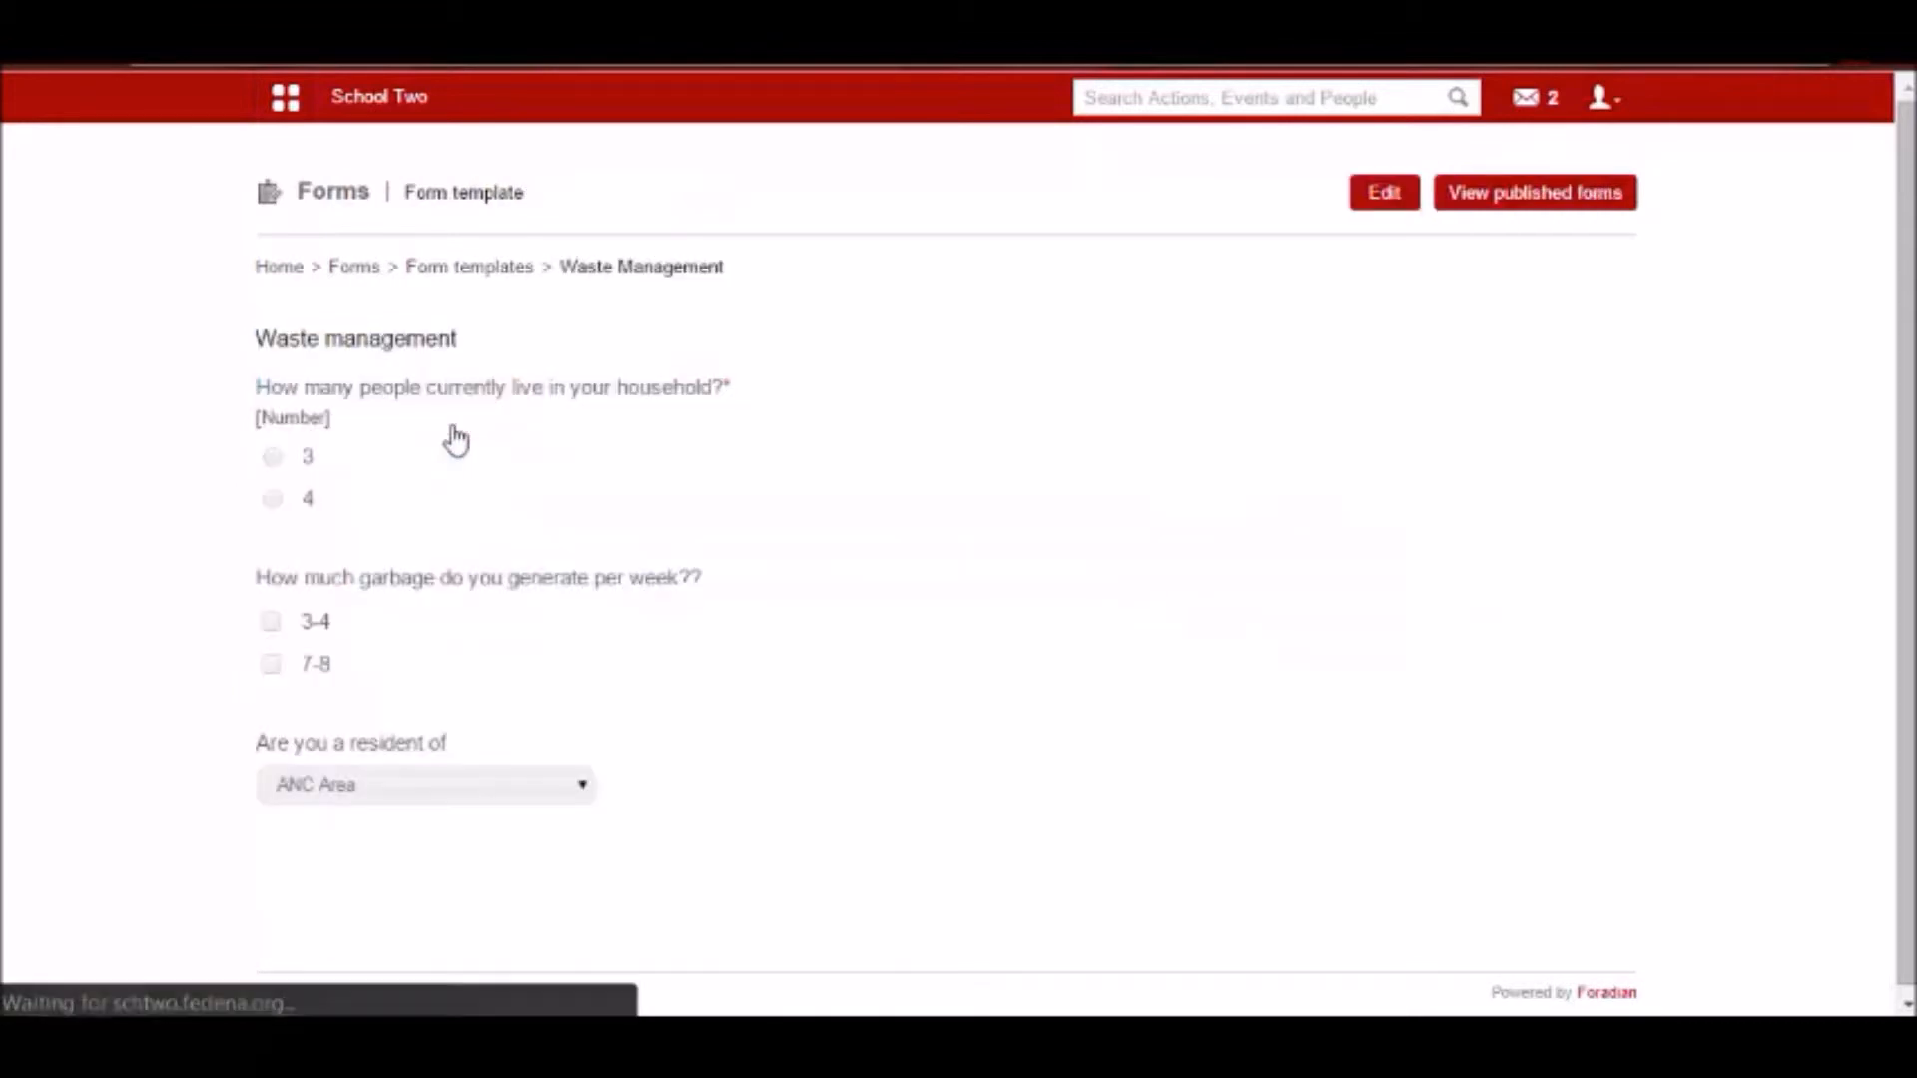
pyautogui.click(1538, 207)
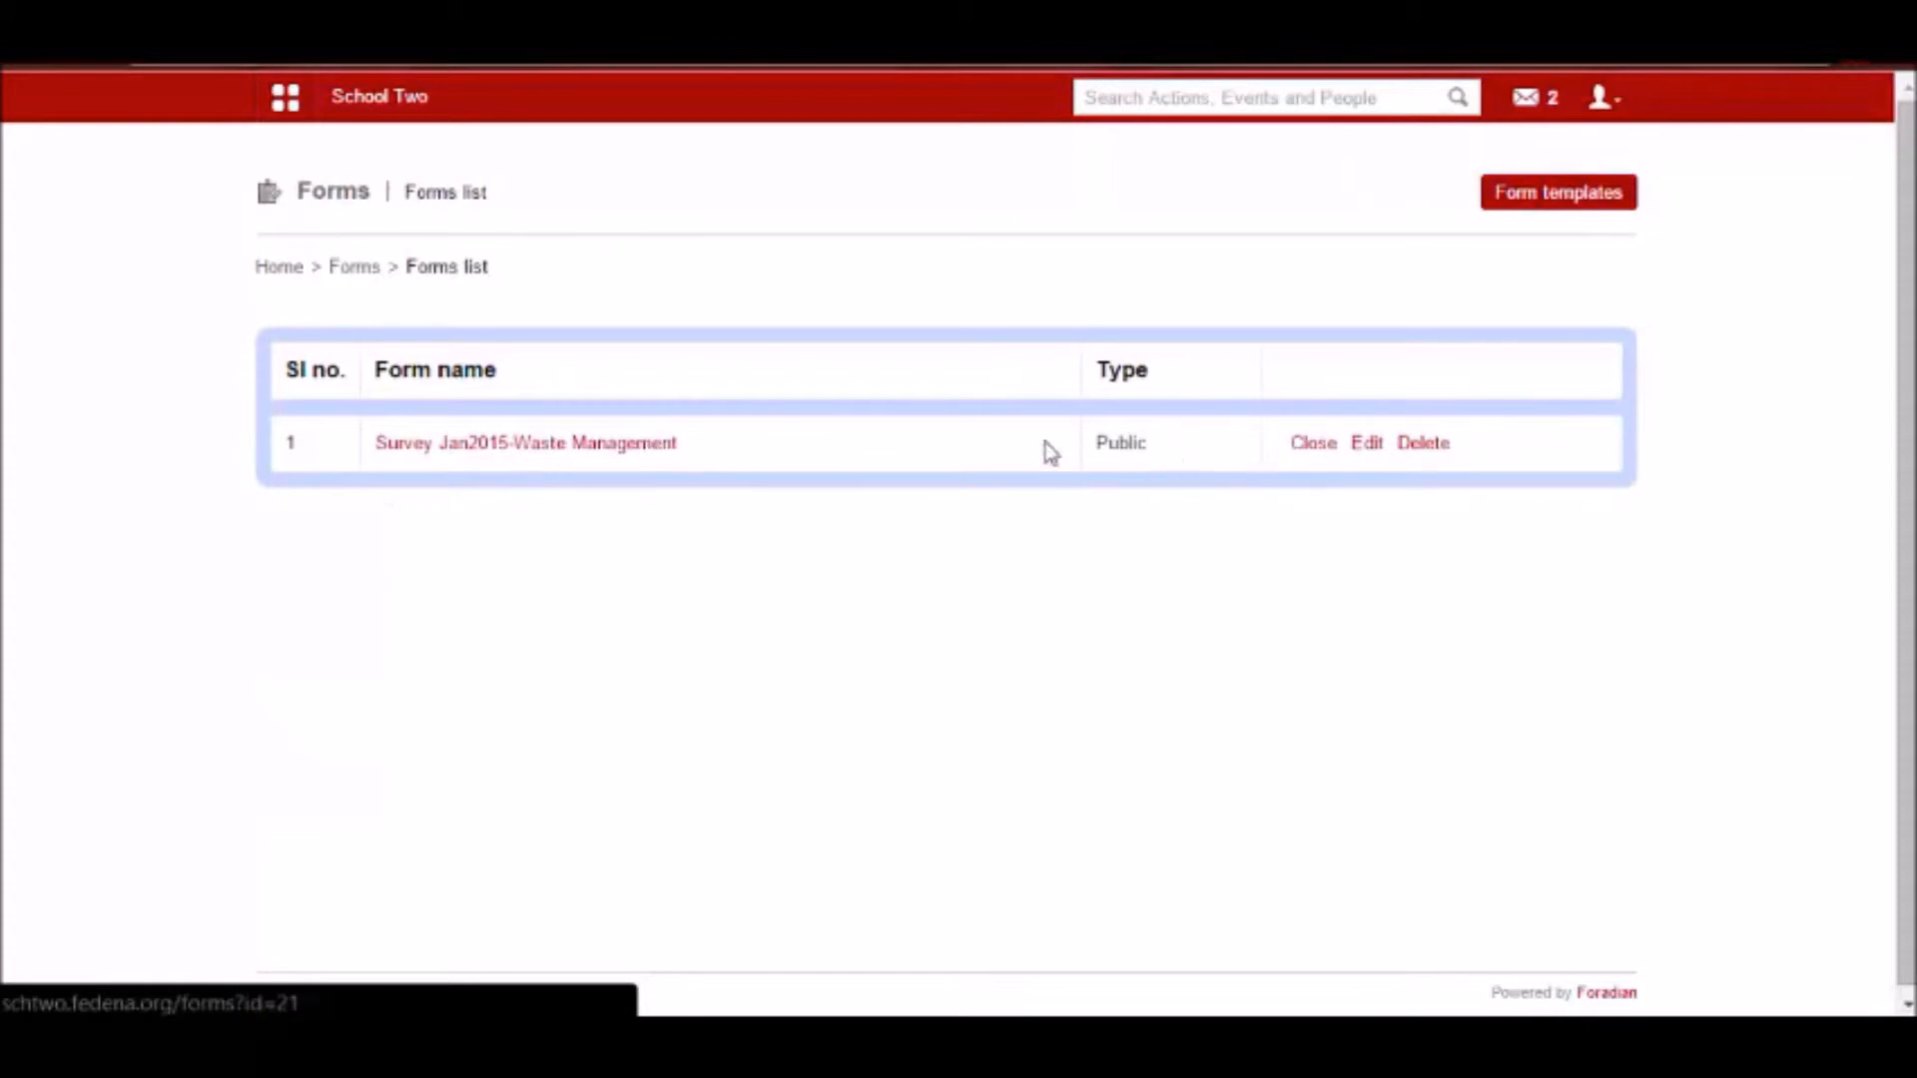
pyautogui.click(608, 455)
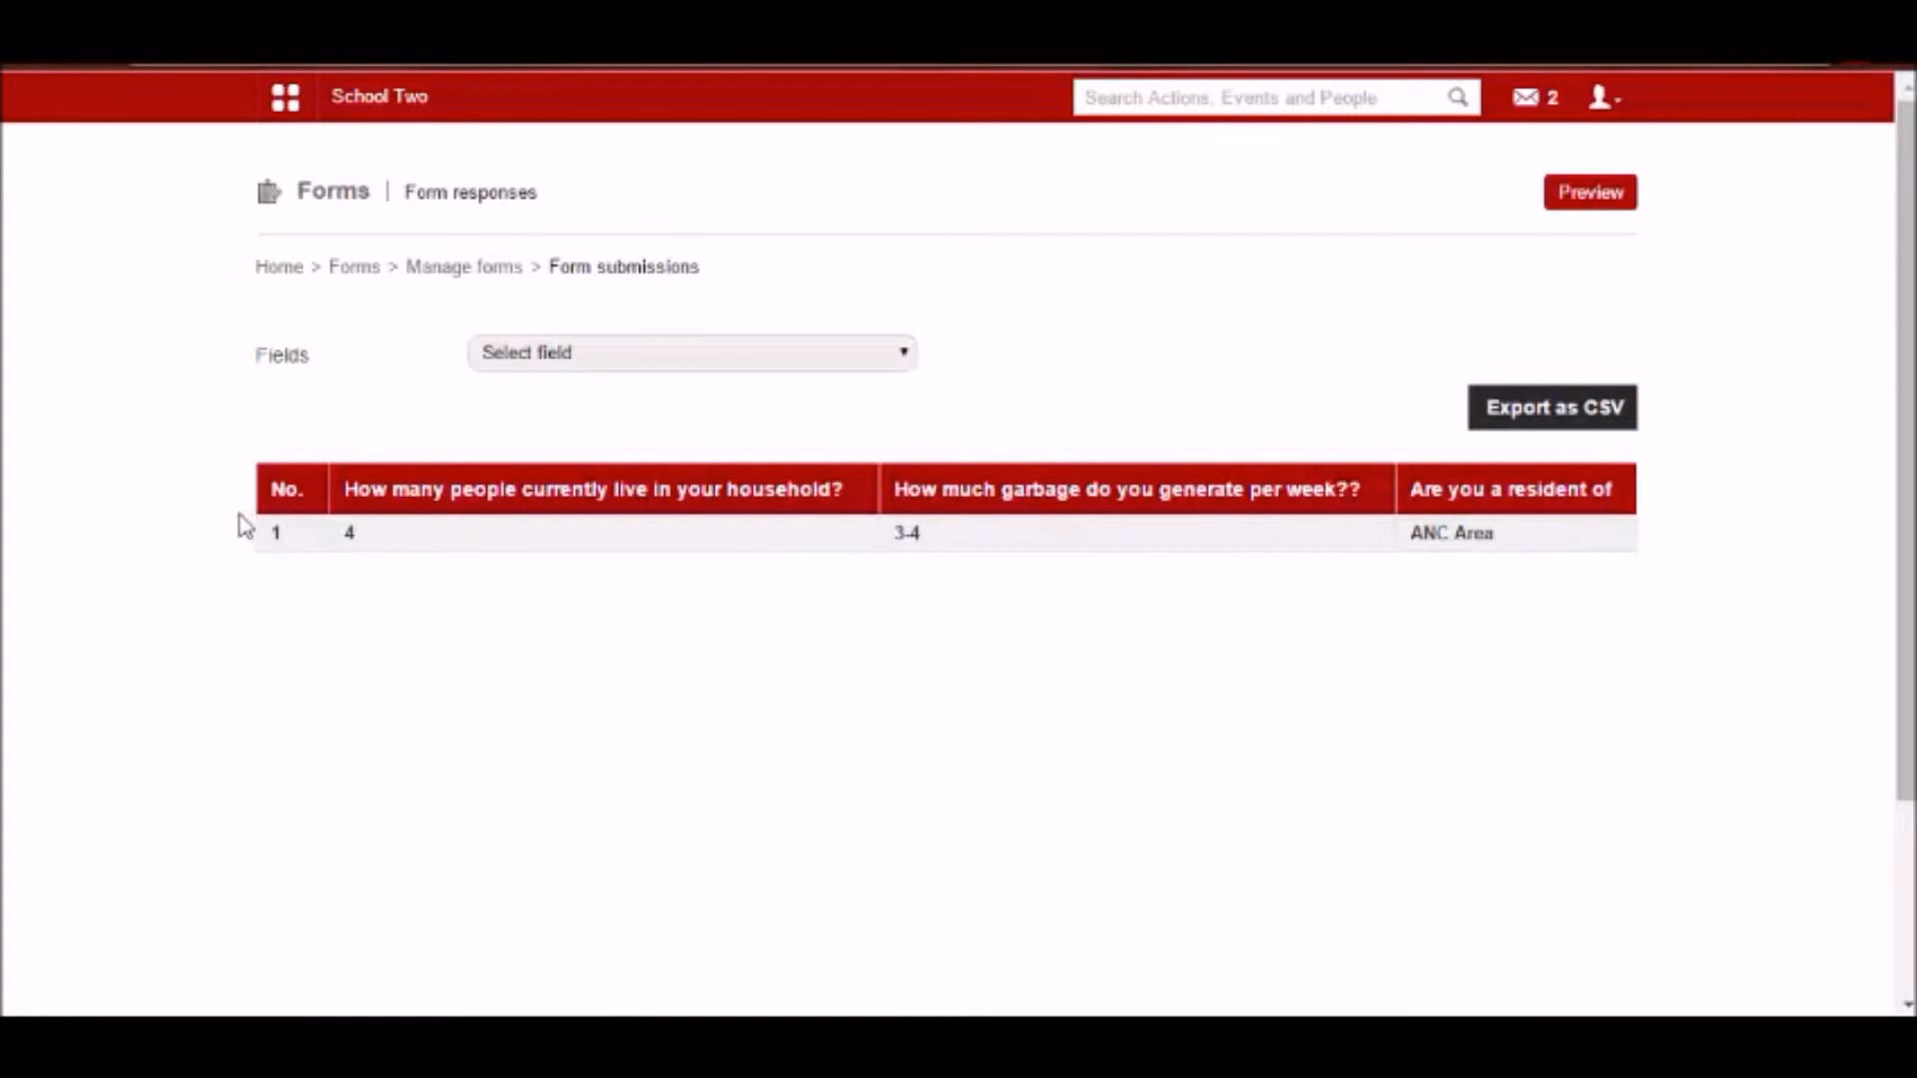
# Add a response filter on the household size question and examine its matching options and value field.
pyautogui.click(754, 370)
pyautogui.click(723, 403)
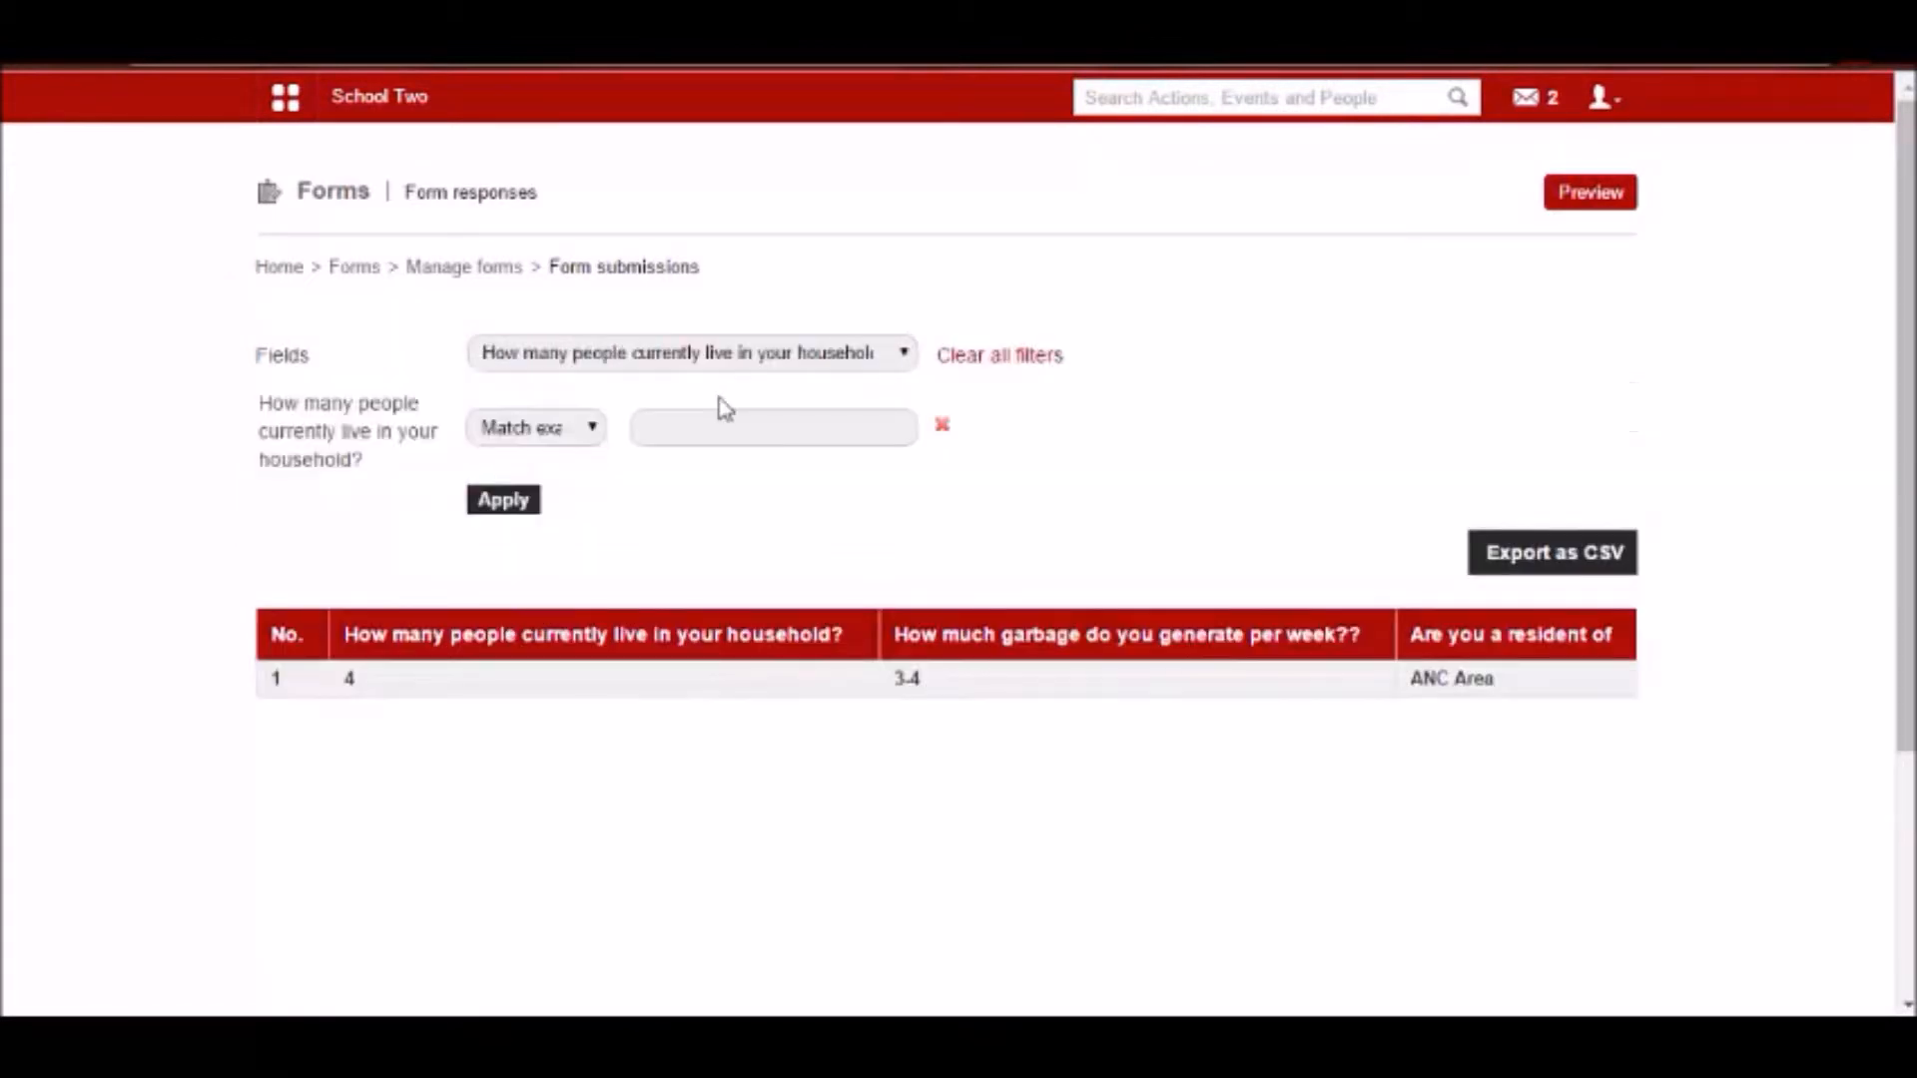
pyautogui.click(573, 431)
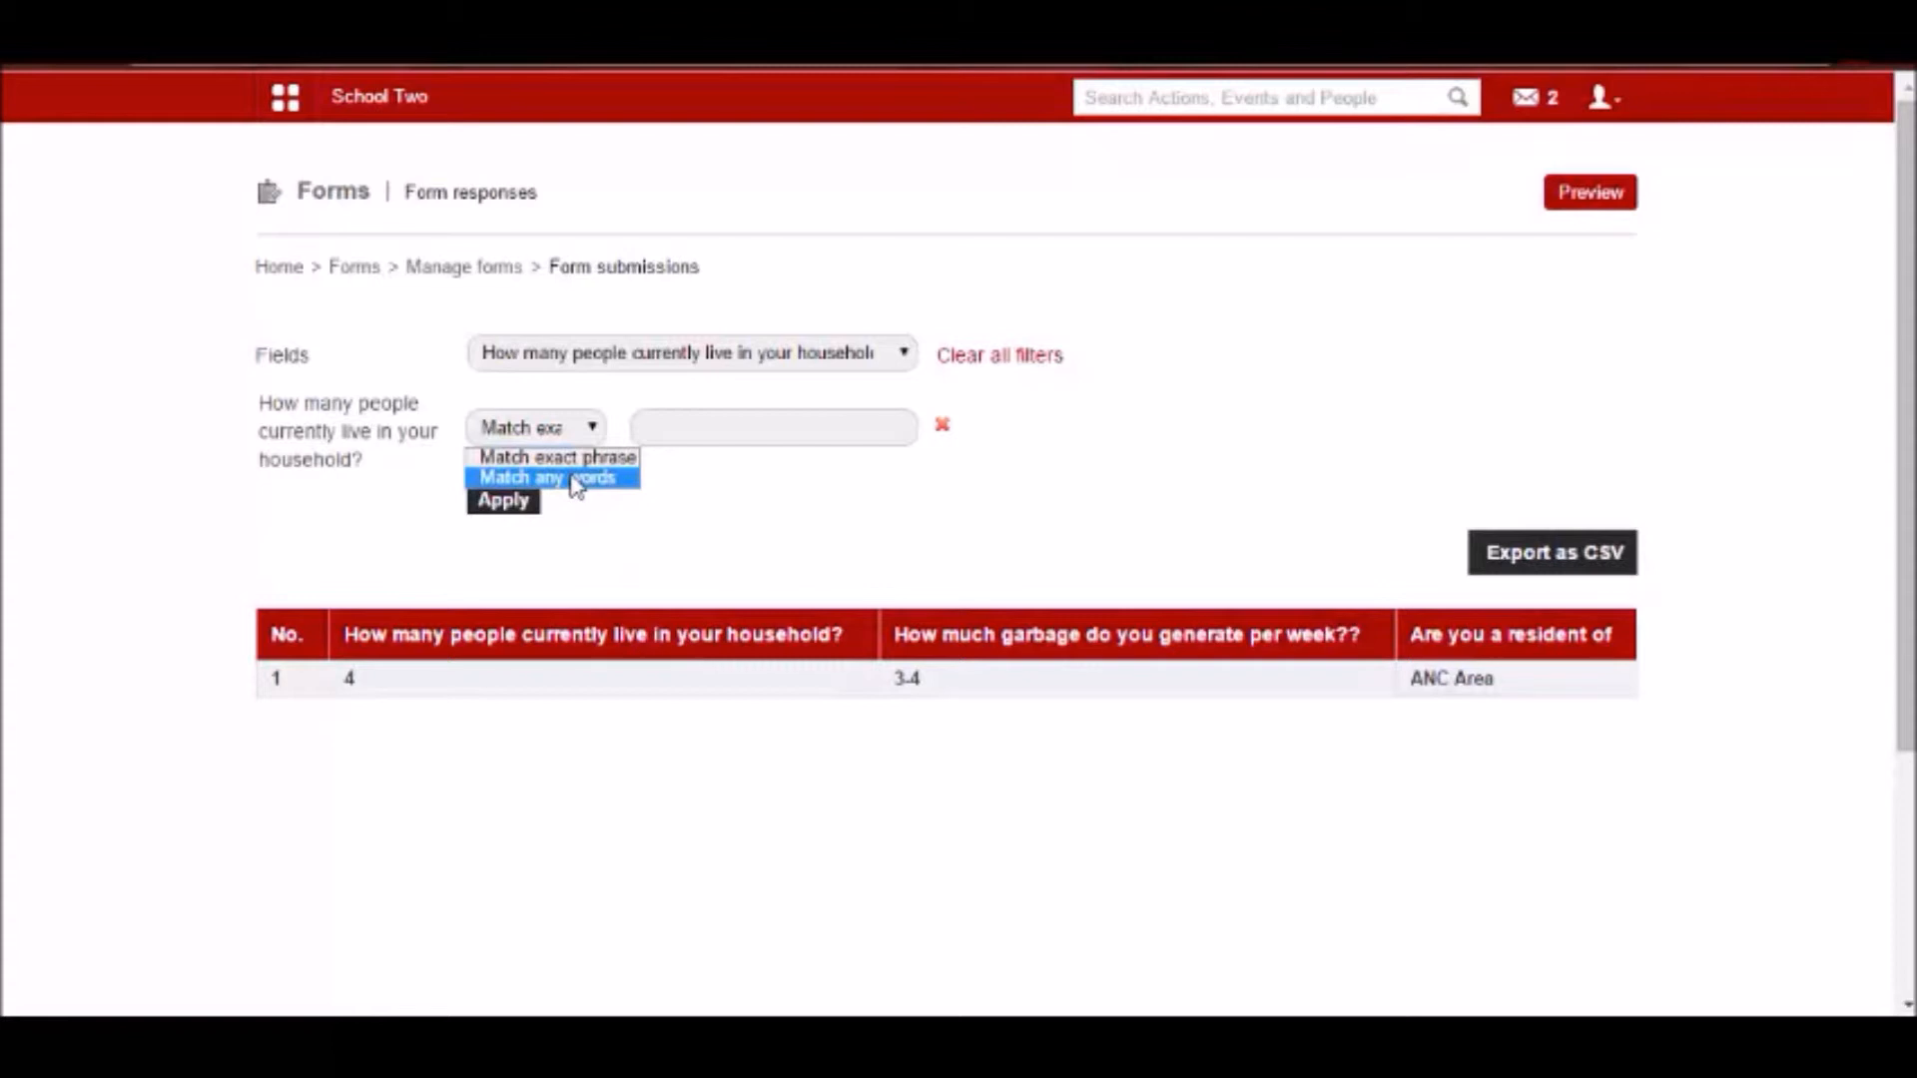
pyautogui.click(701, 426)
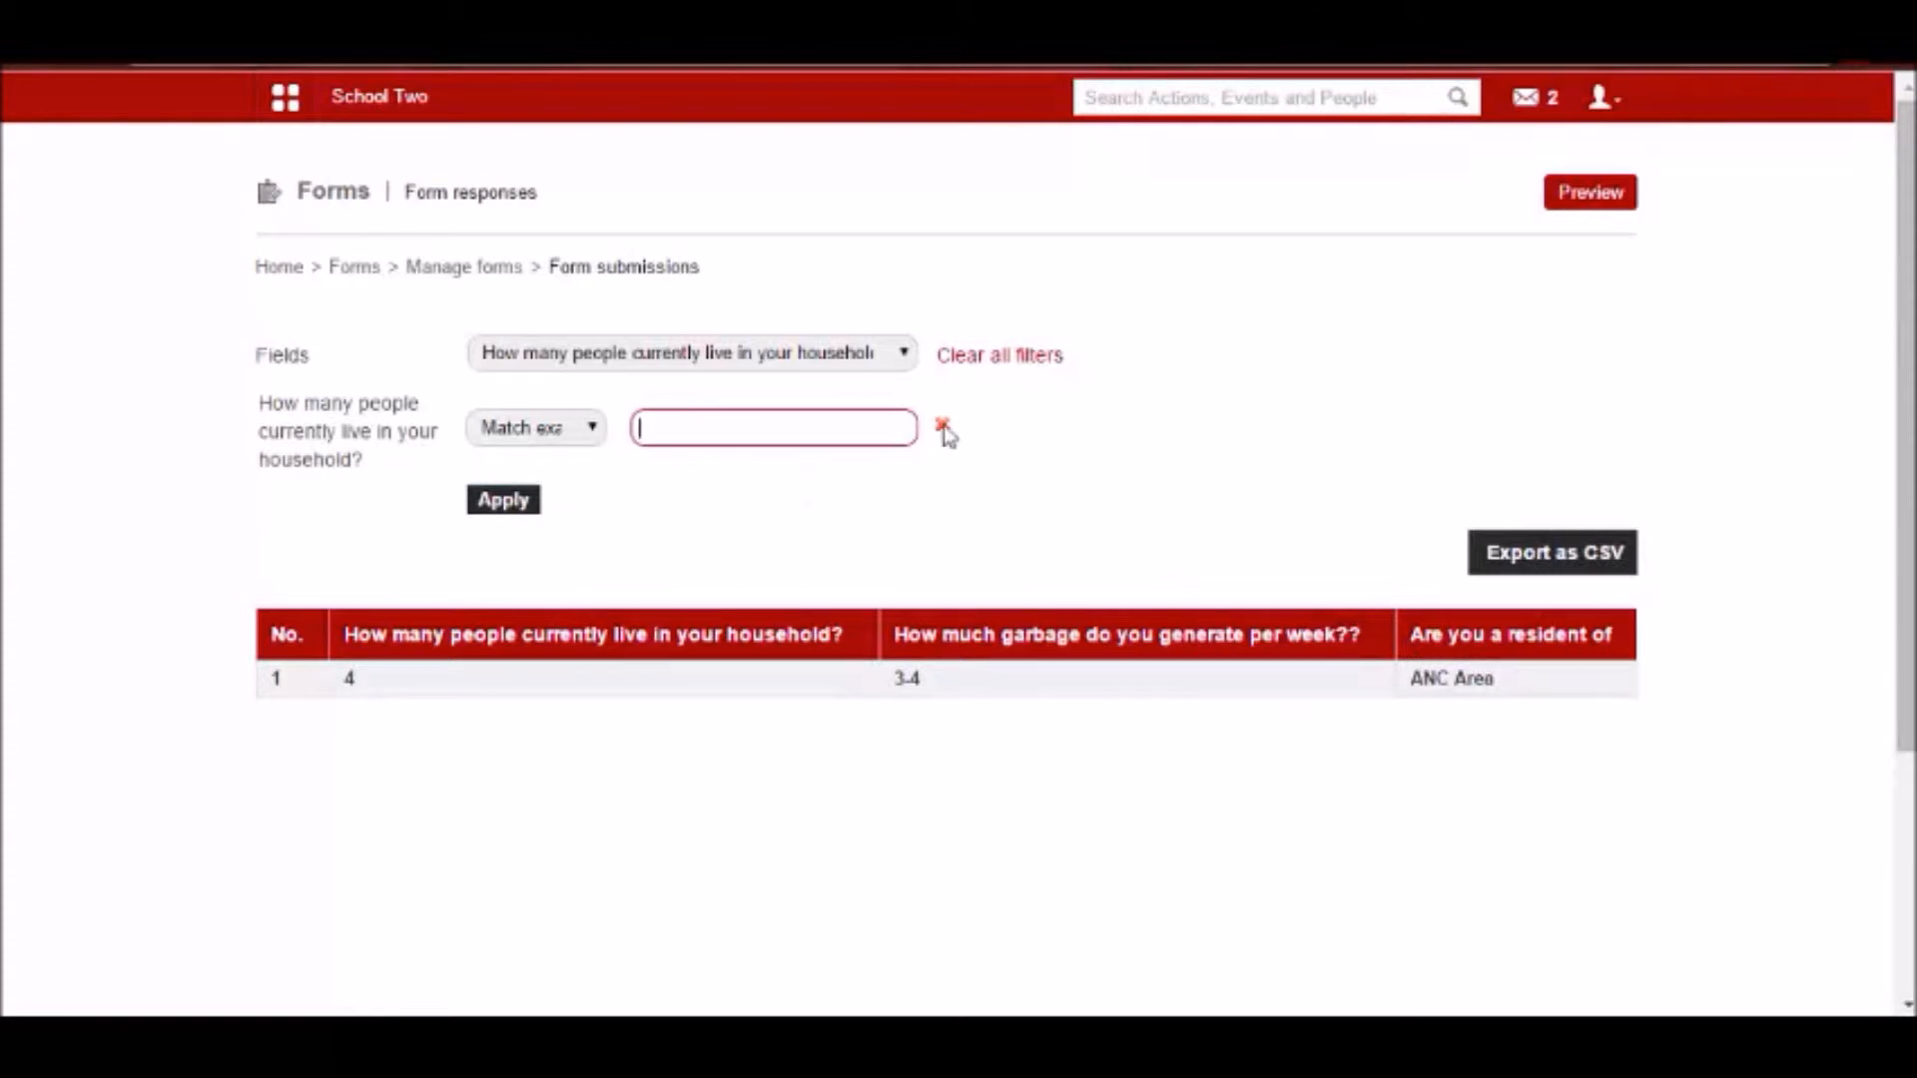
pyautogui.click(1617, 106)
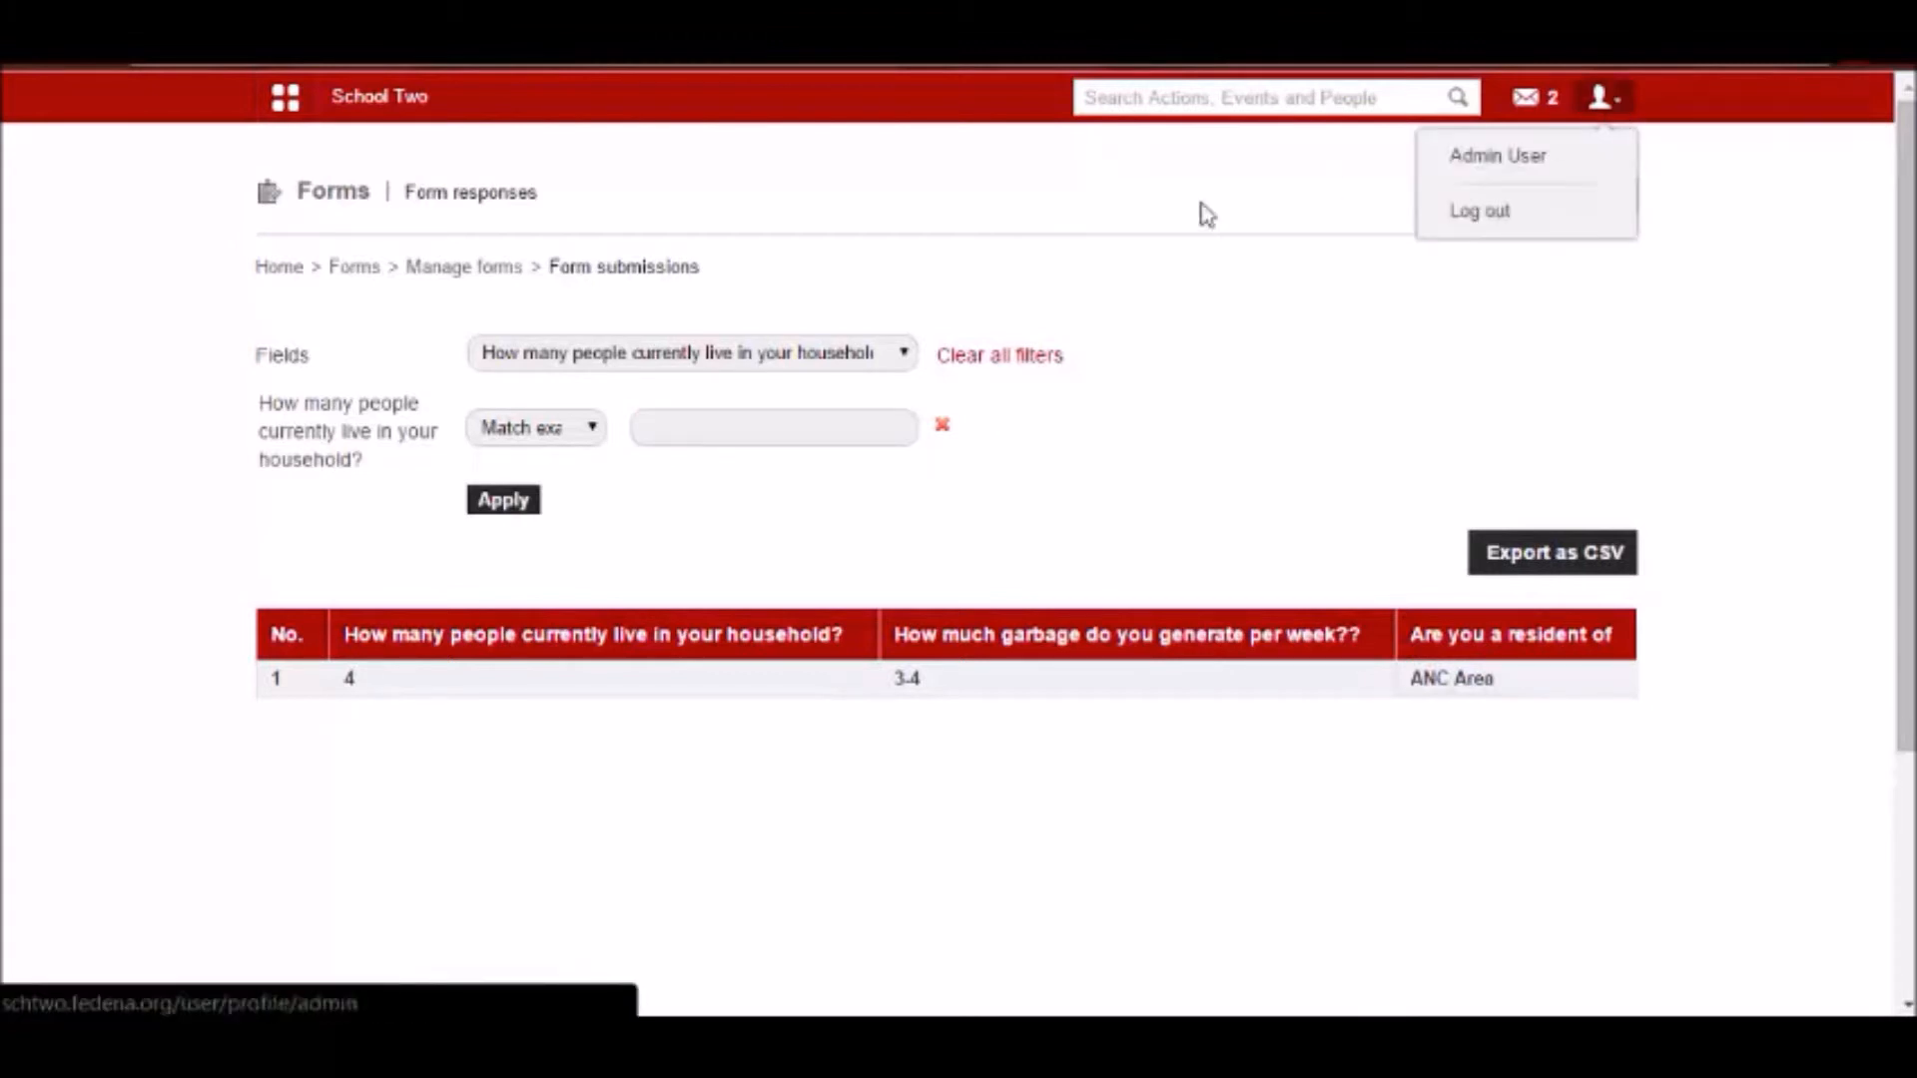
# Start publishing the Waste Management template as a private form named Feb Waste Management Survey.
pyautogui.click(354, 275)
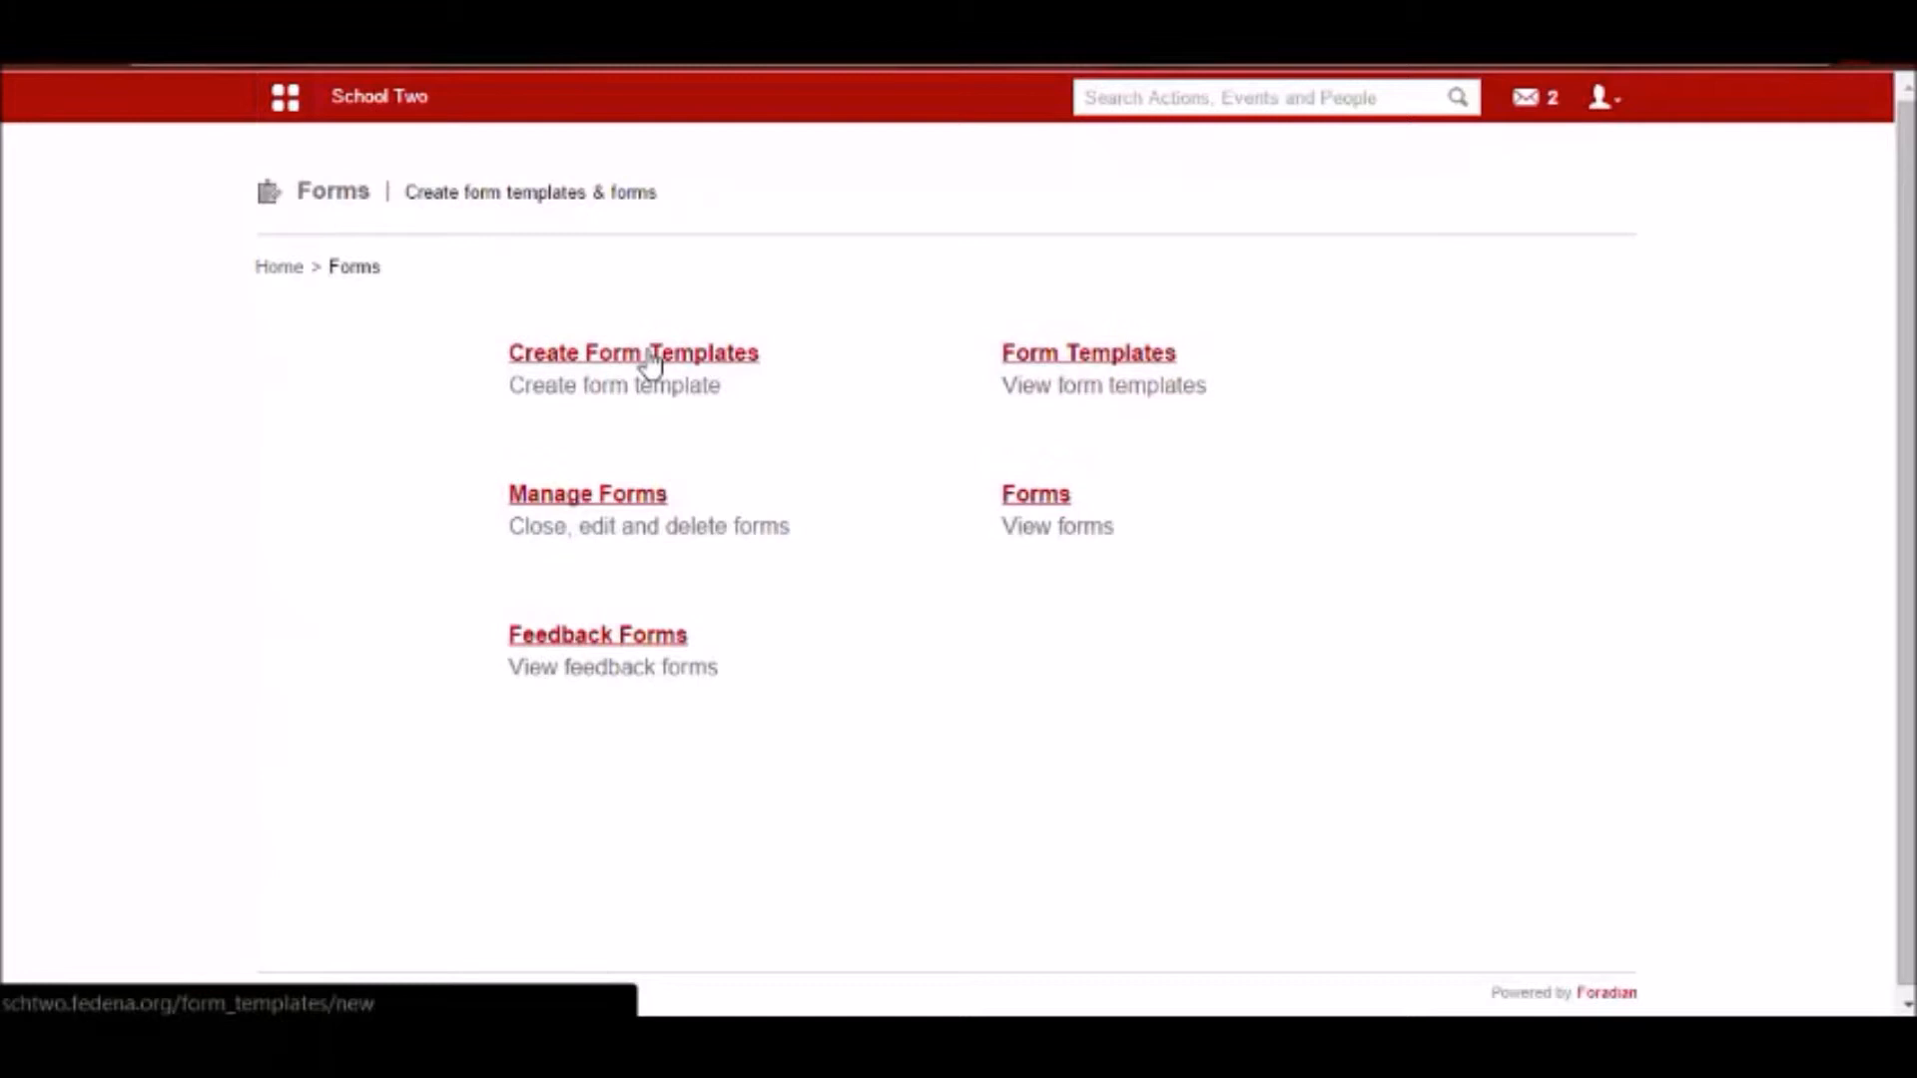
pyautogui.click(1063, 365)
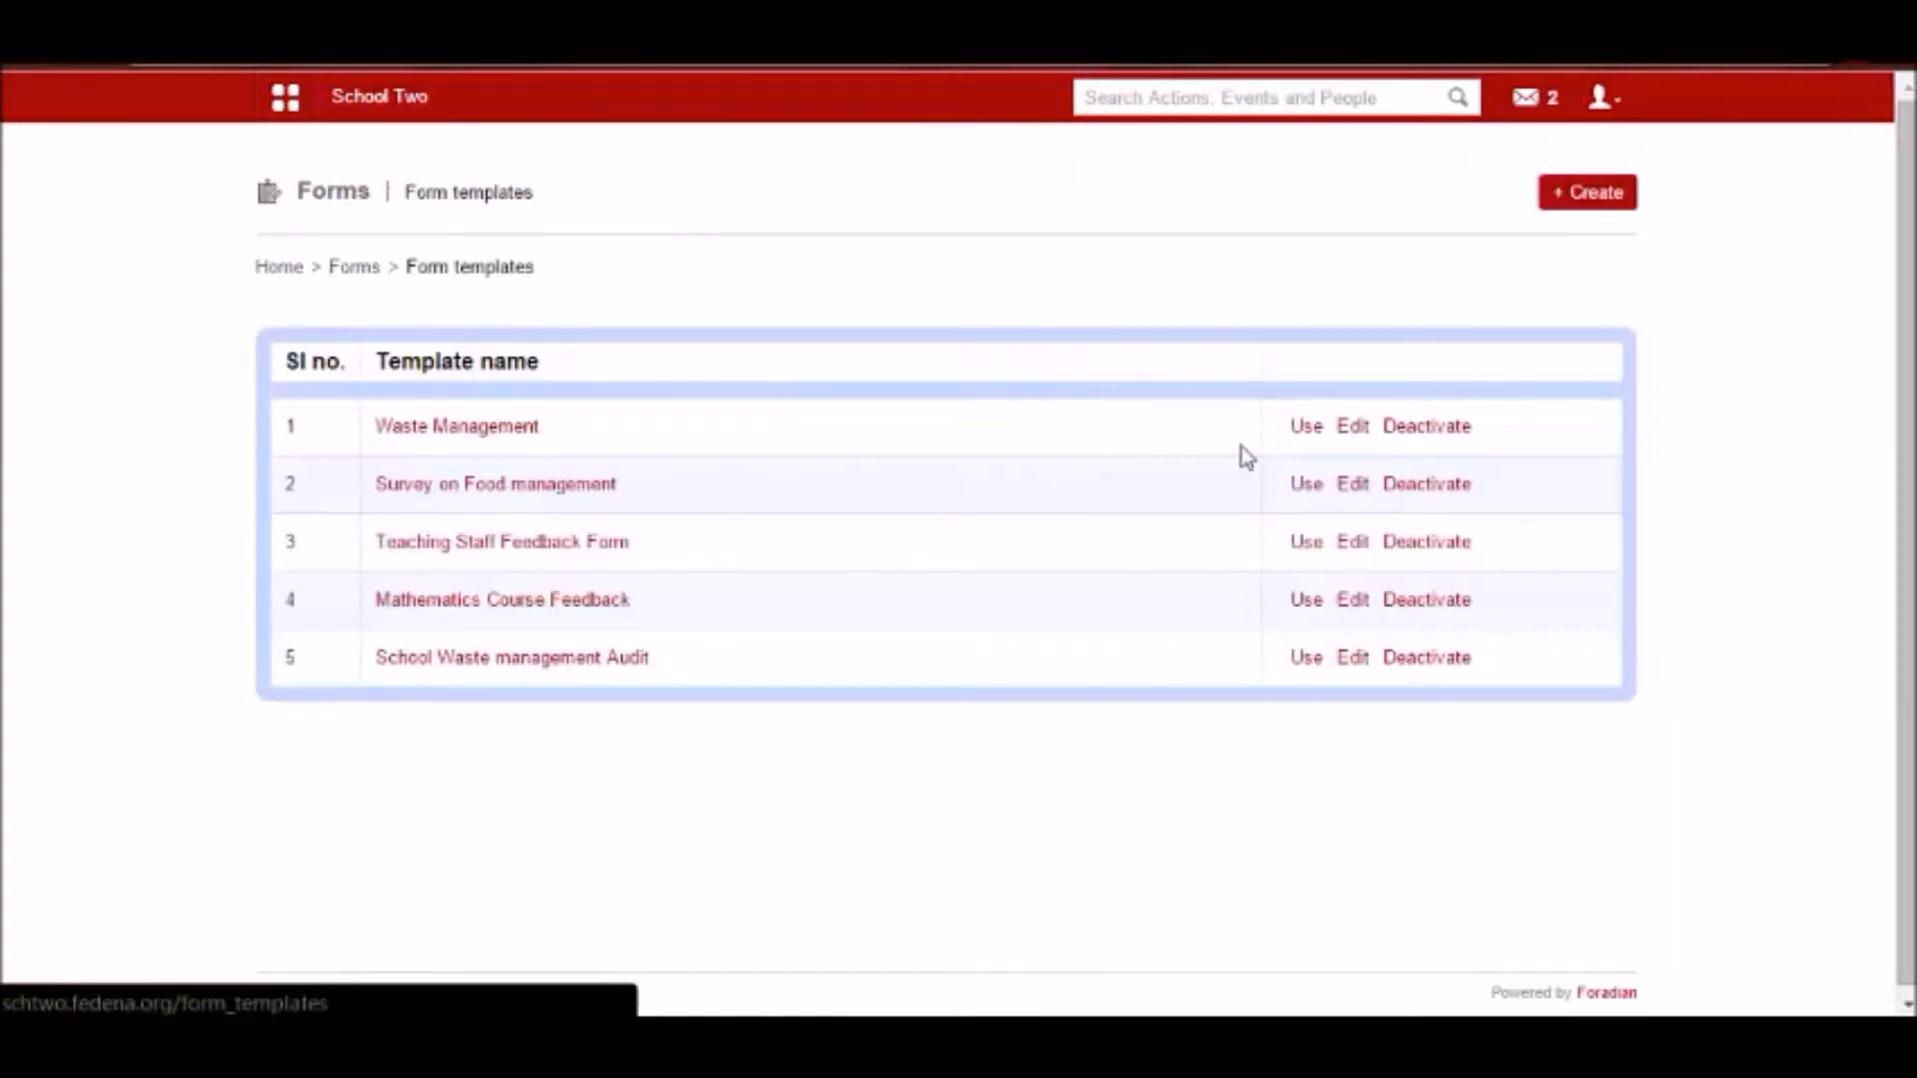
pyautogui.click(1305, 429)
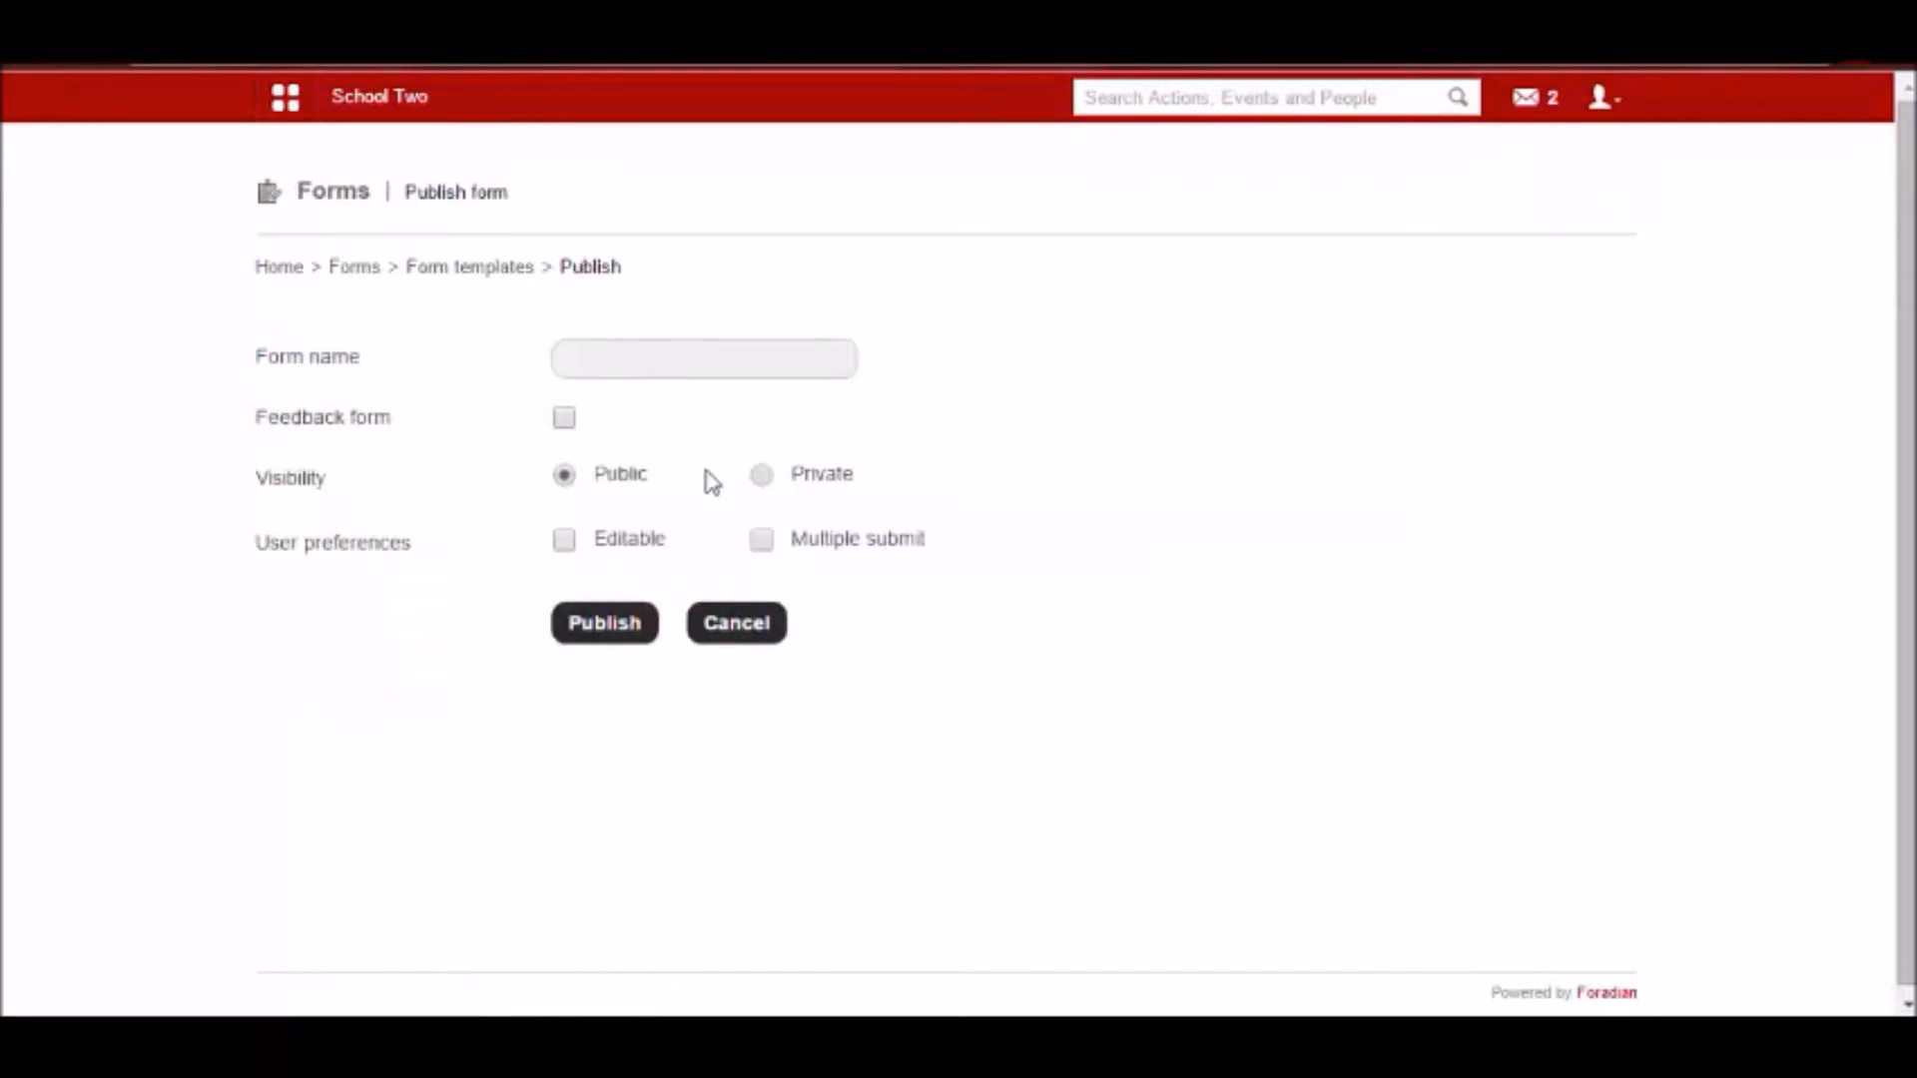
pyautogui.click(761, 476)
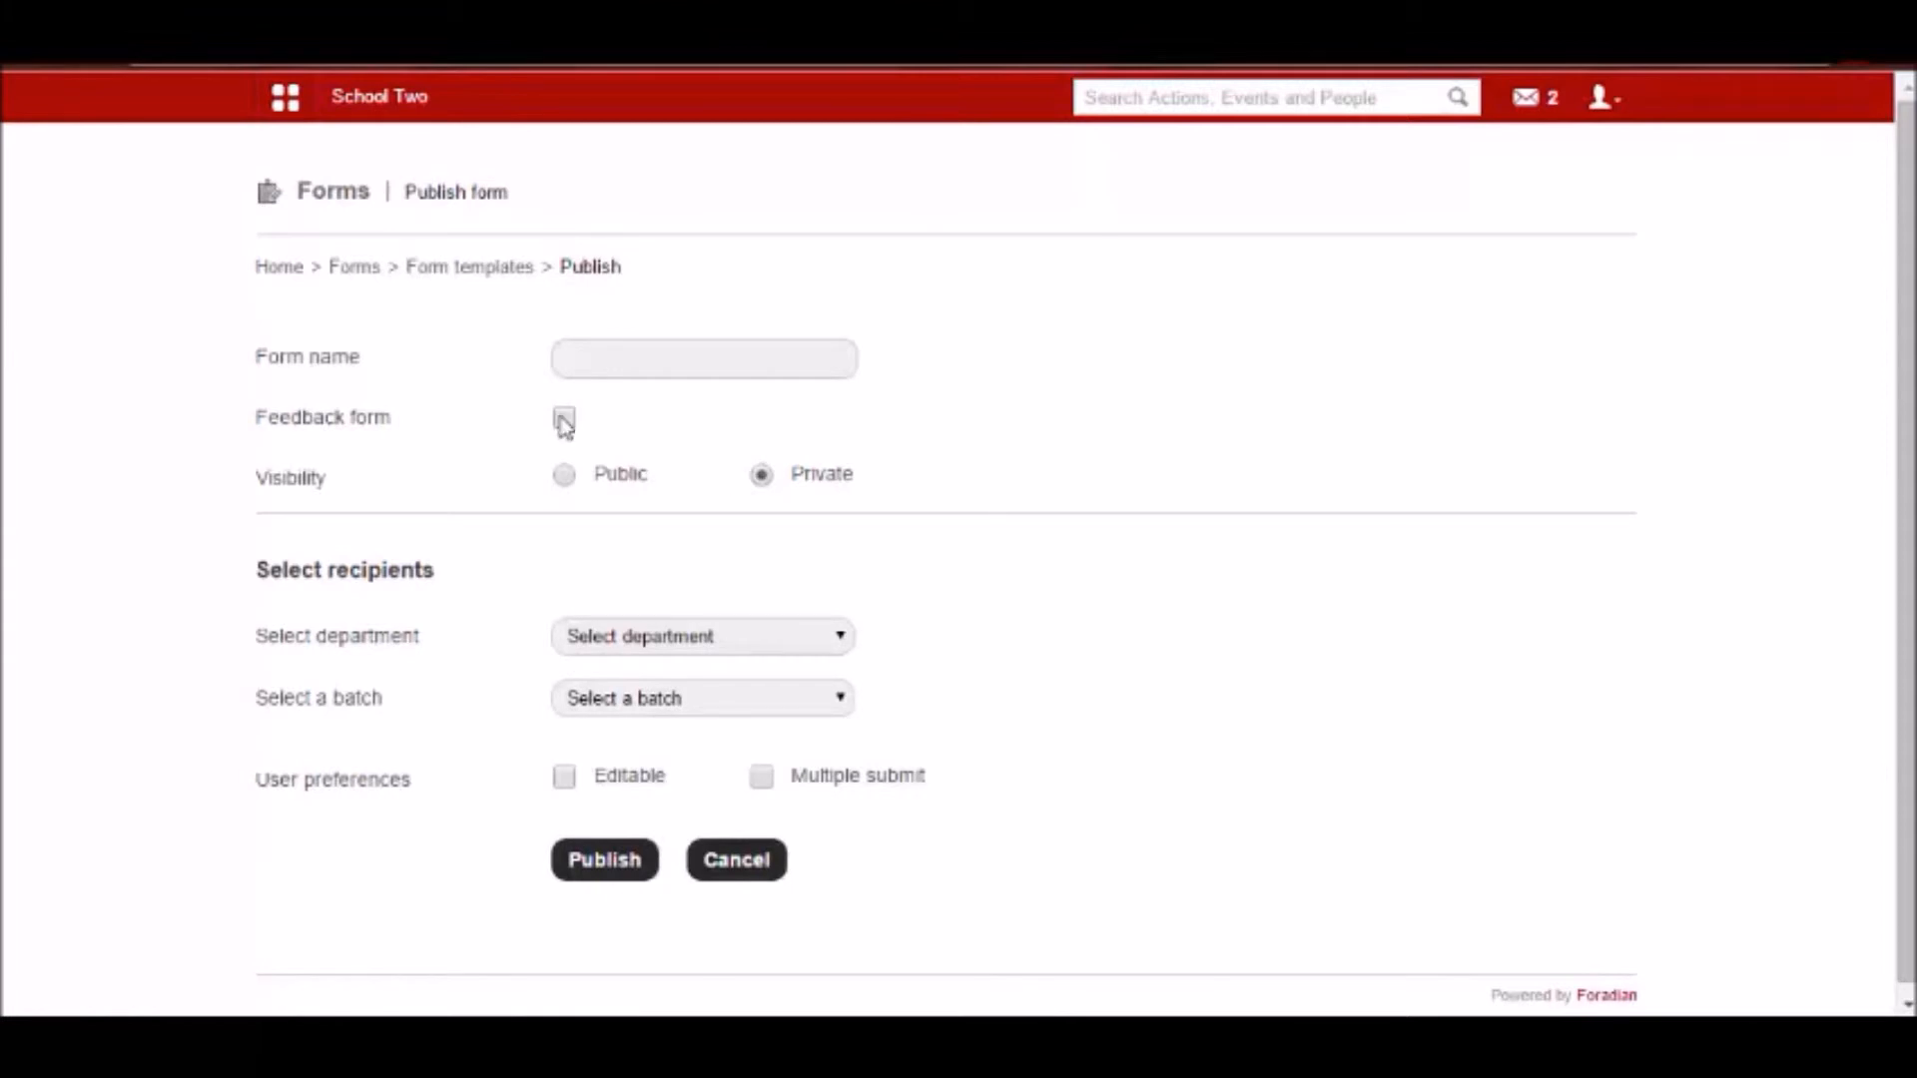
pyautogui.click(619, 356)
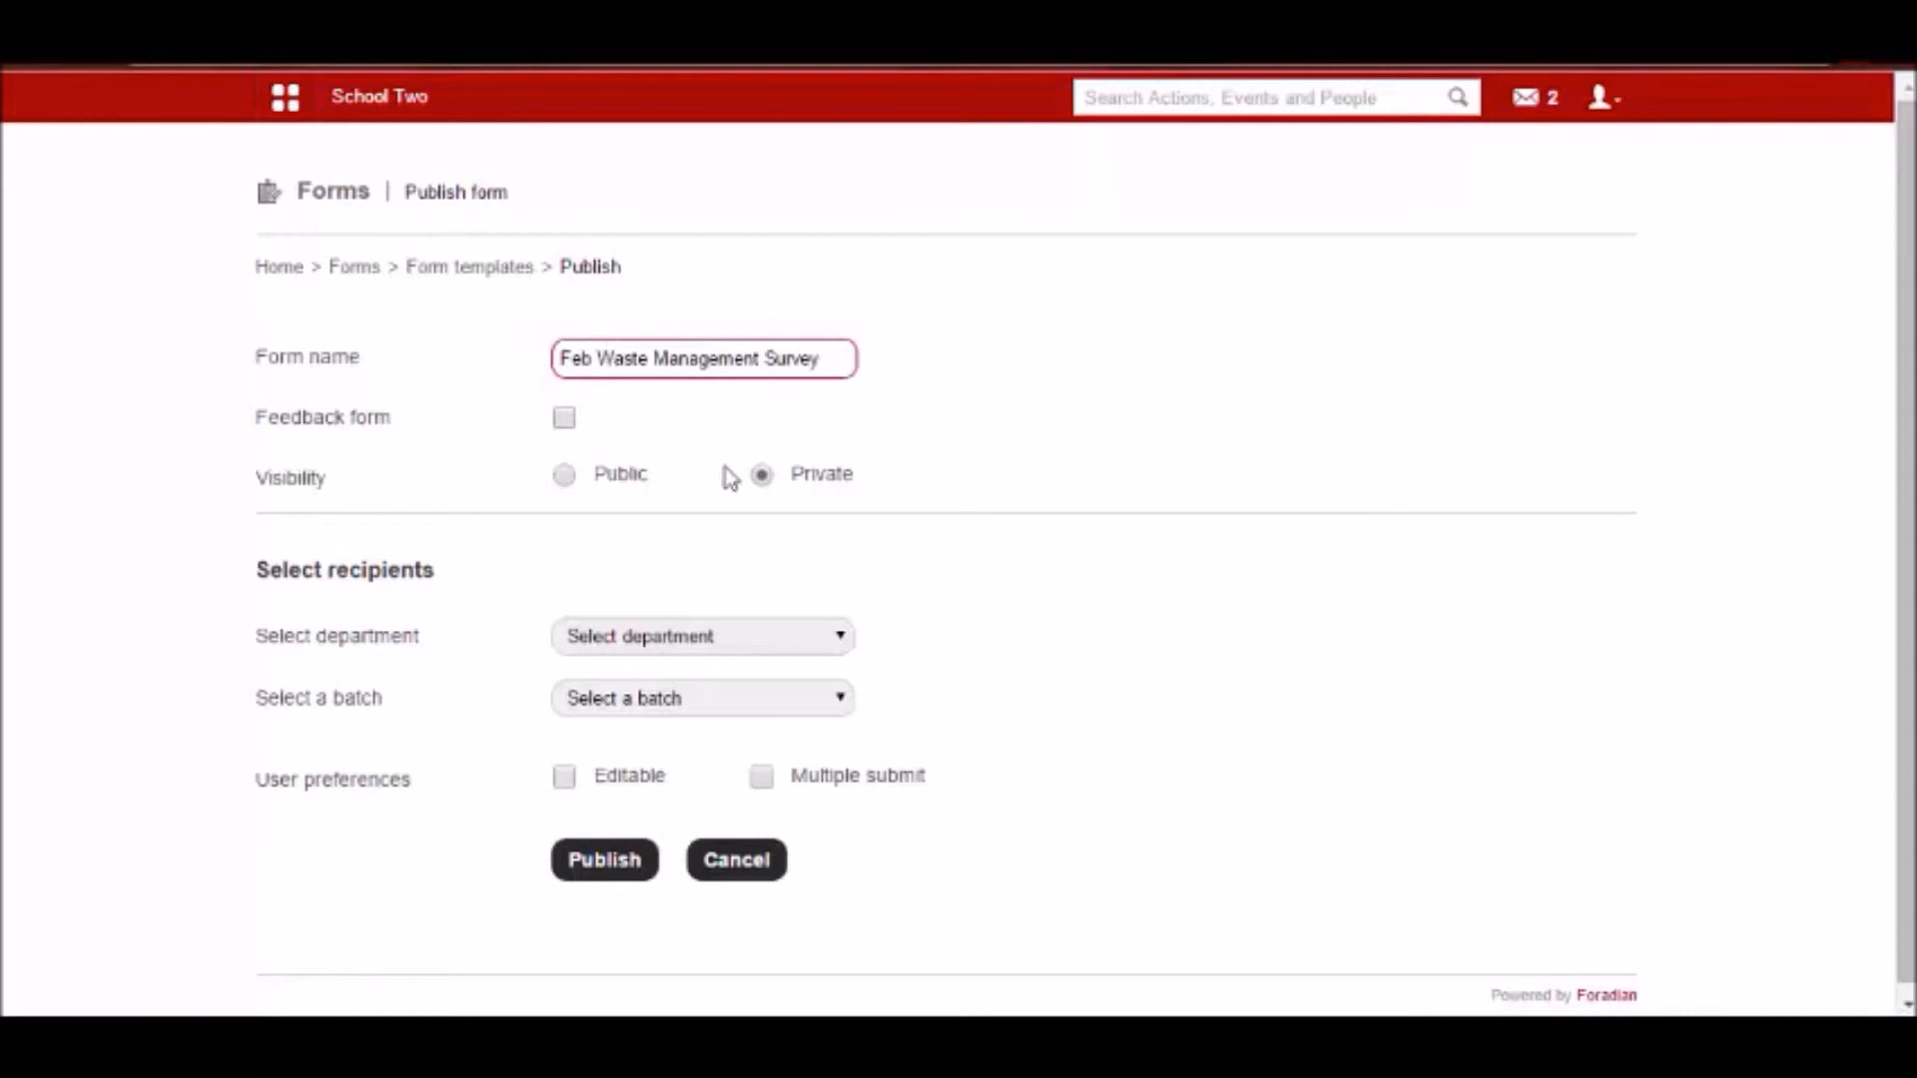
# Add all members of the Biology department as recipients of the form.
pyautogui.click(717, 649)
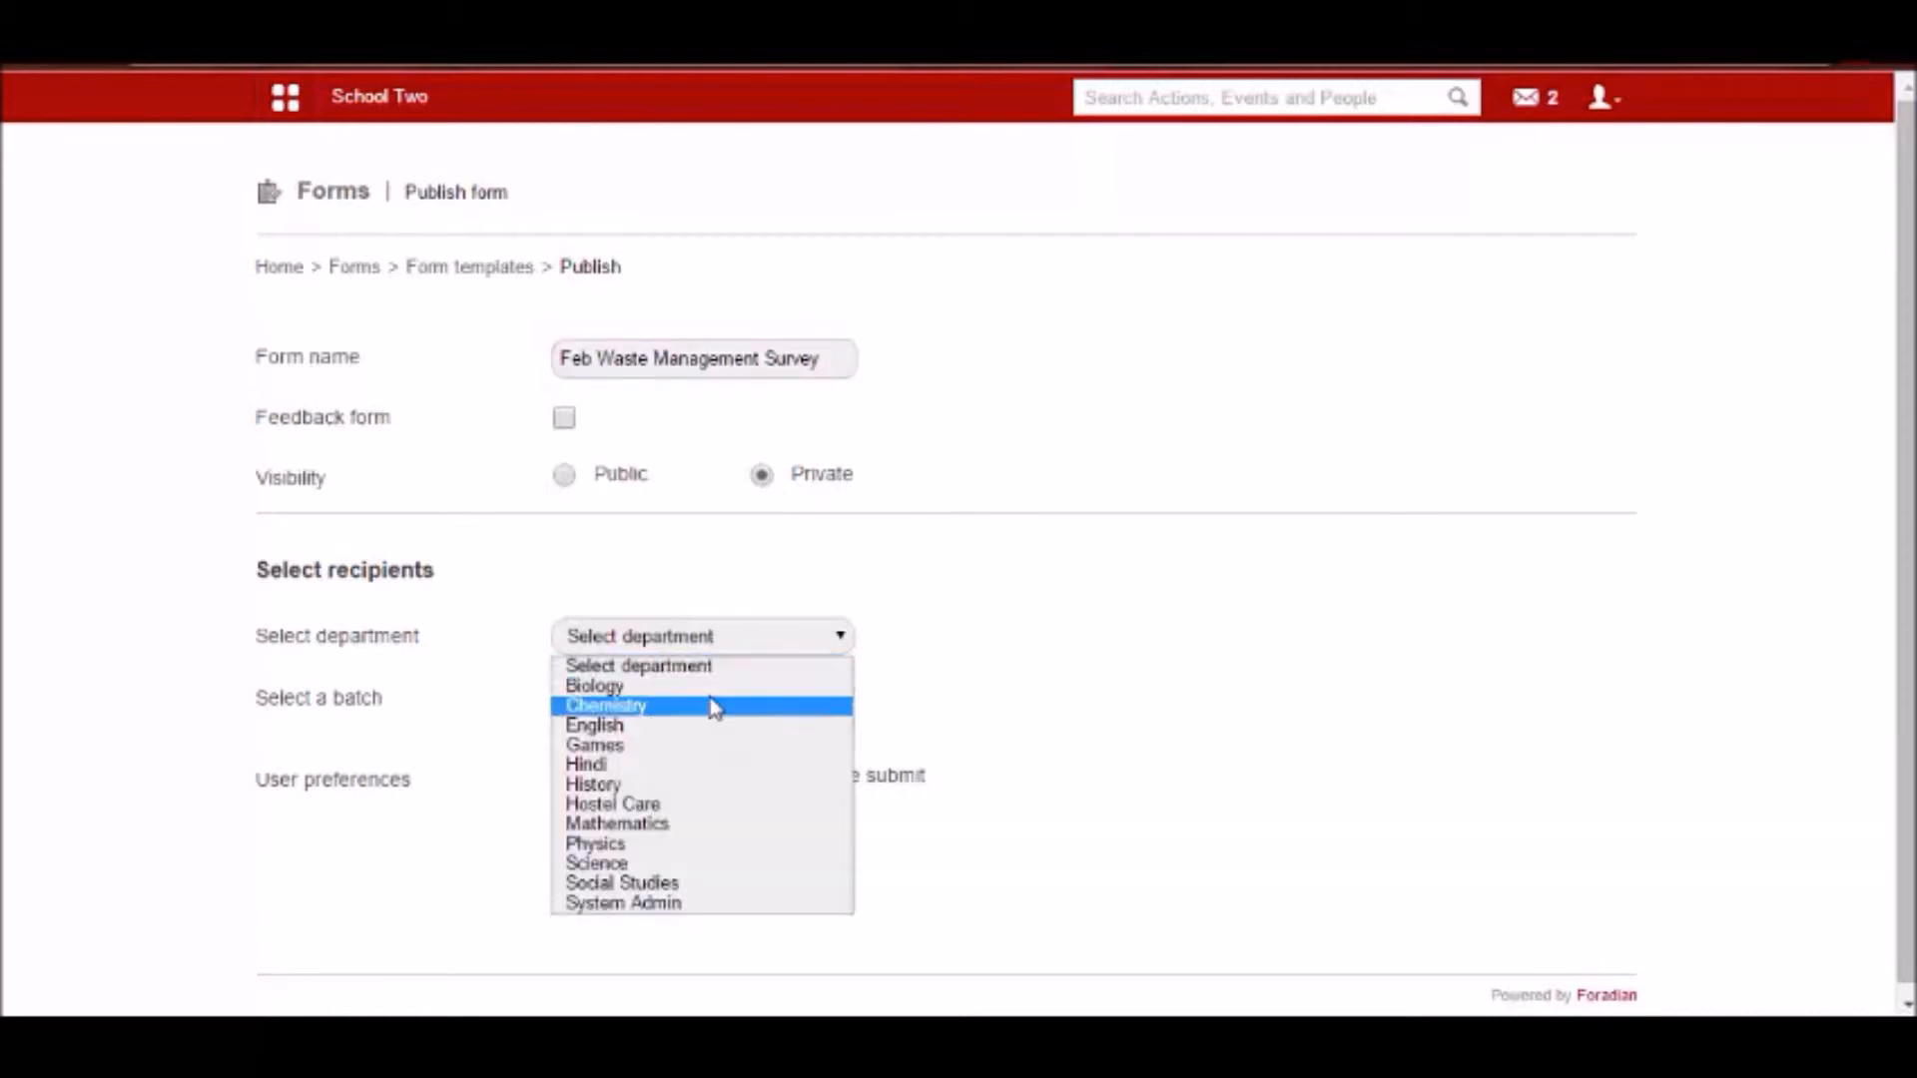
pyautogui.click(705, 688)
pyautogui.scroll(-1, 650, 719)
pyautogui.scroll(1, 639, 719)
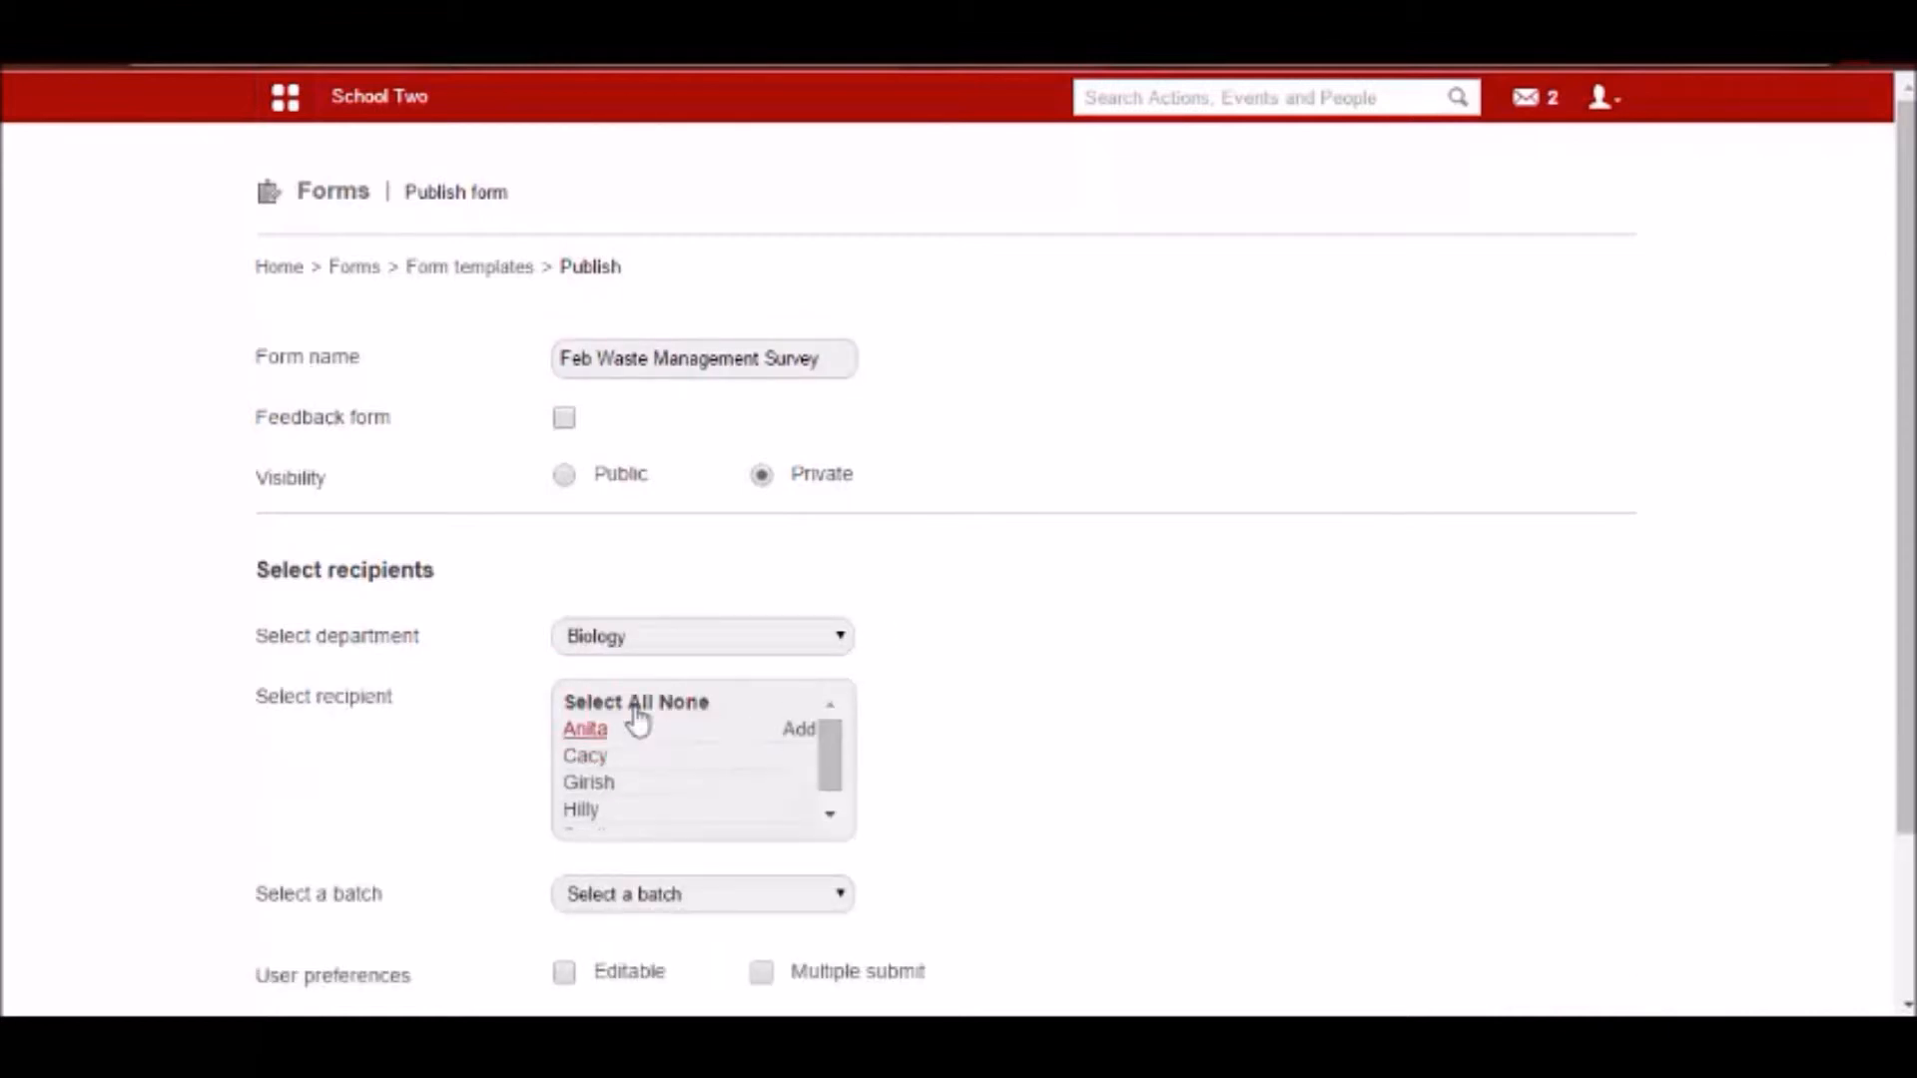
pyautogui.click(605, 705)
pyautogui.scroll(-3, 612, 719)
# Add all students of batch G1 - A 2014 to the form's recipients.
pyautogui.click(631, 703)
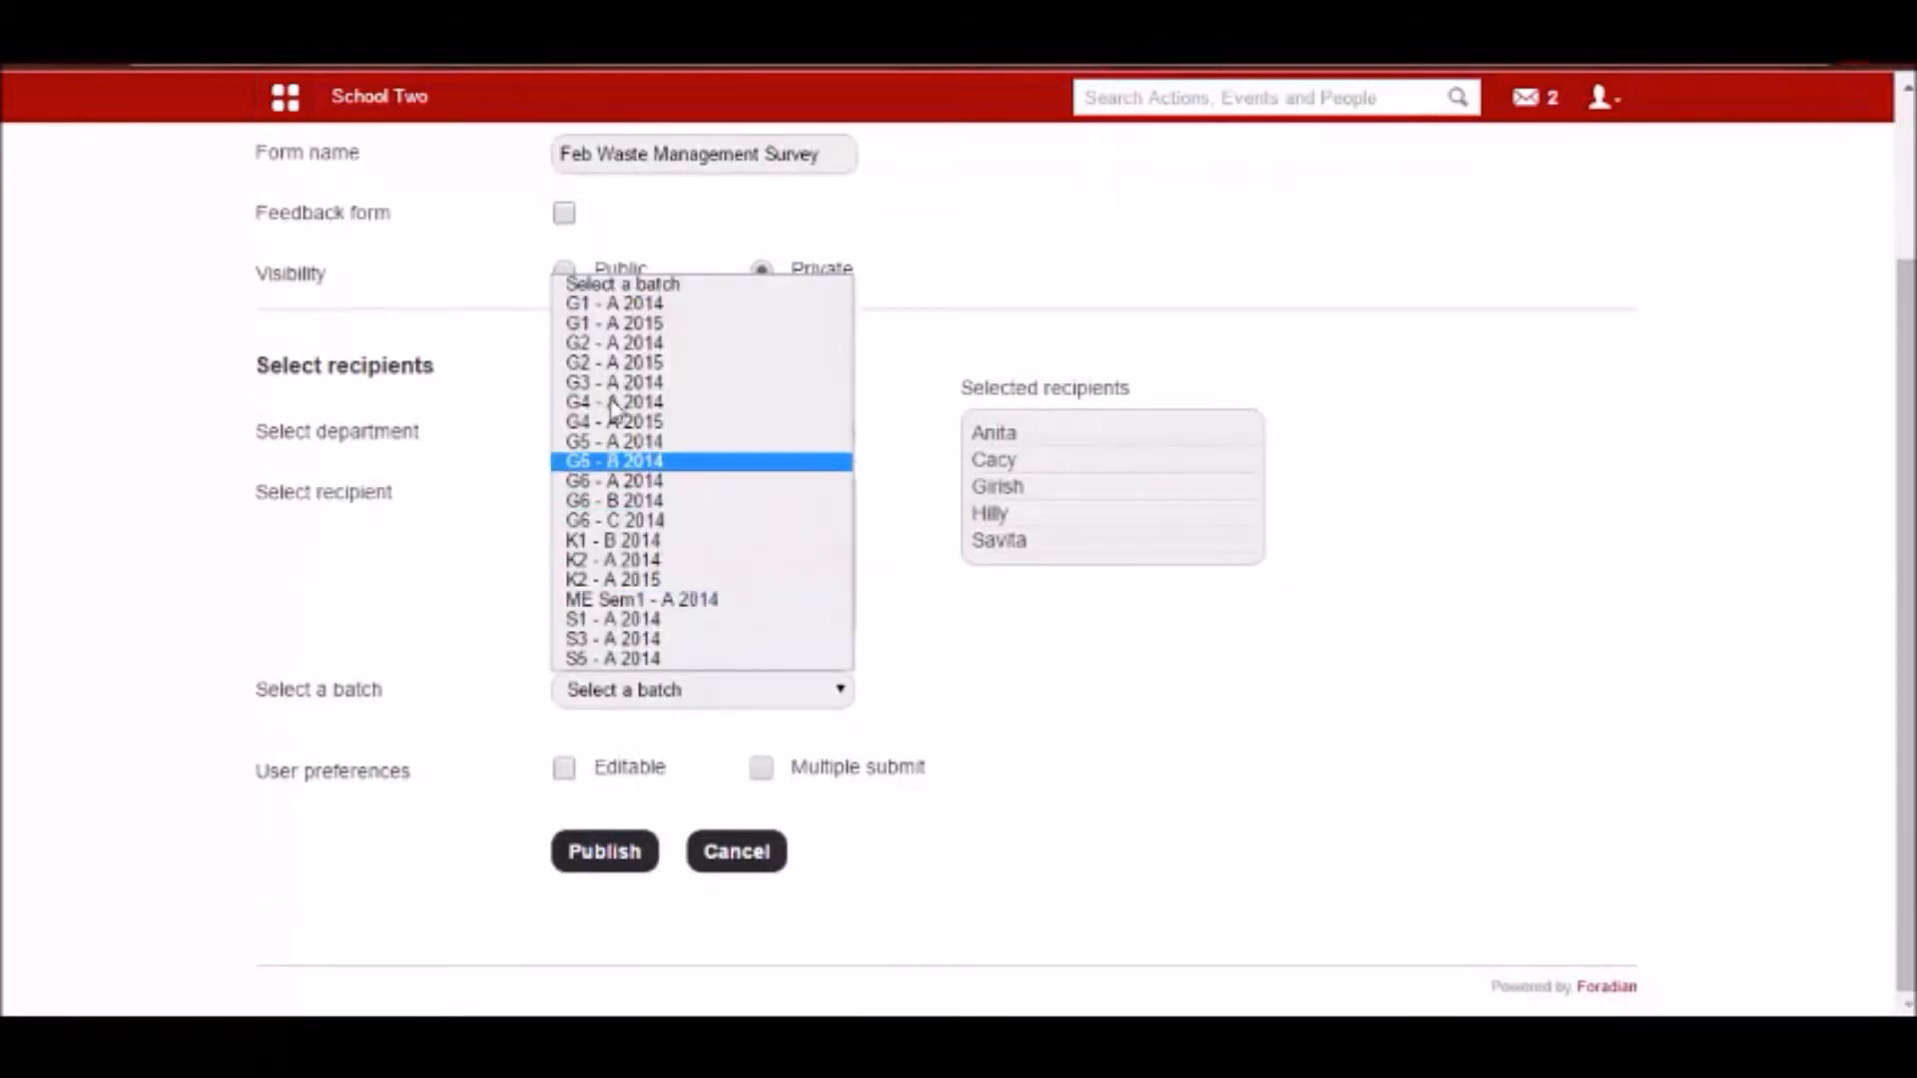
pyautogui.click(599, 299)
pyautogui.scroll(-2, 589, 689)
pyautogui.click(610, 617)
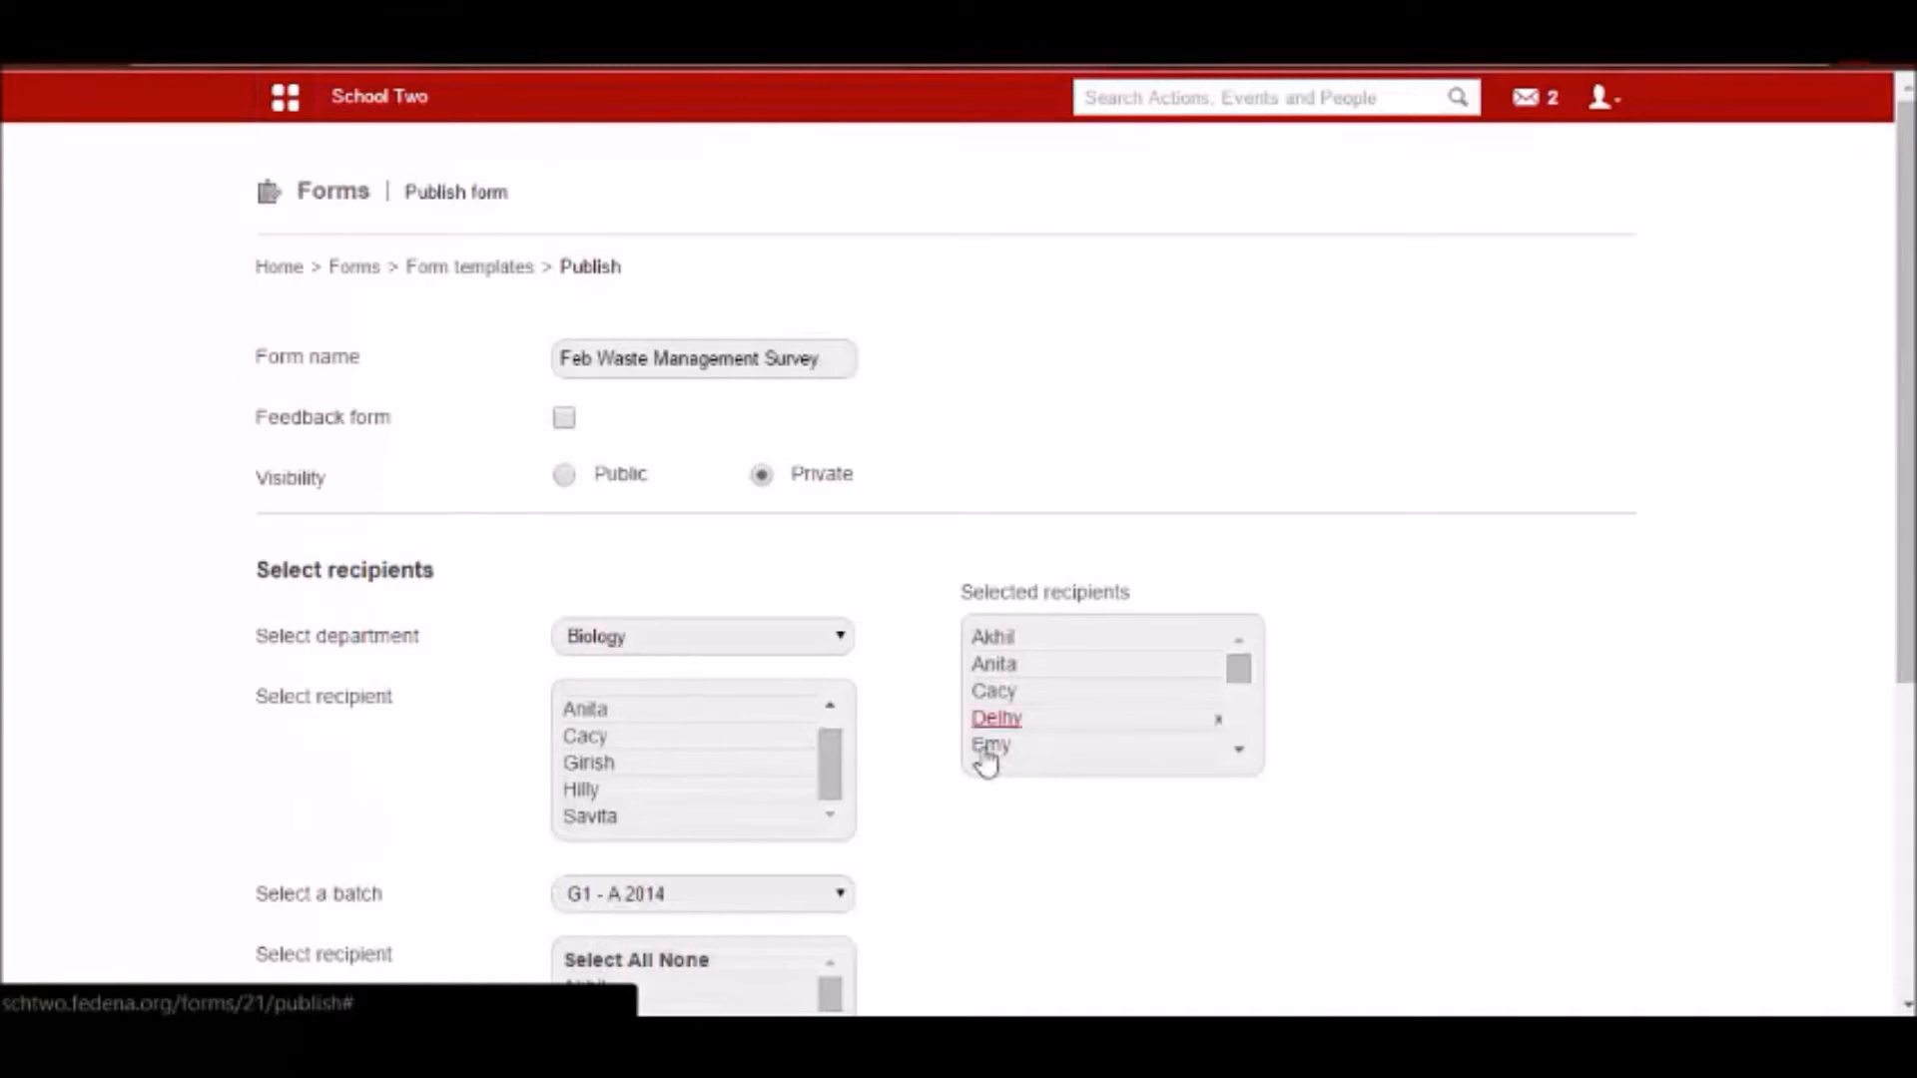
# Make the form's responses editable by users and publish the form.
pyautogui.scroll(-5, 979, 756)
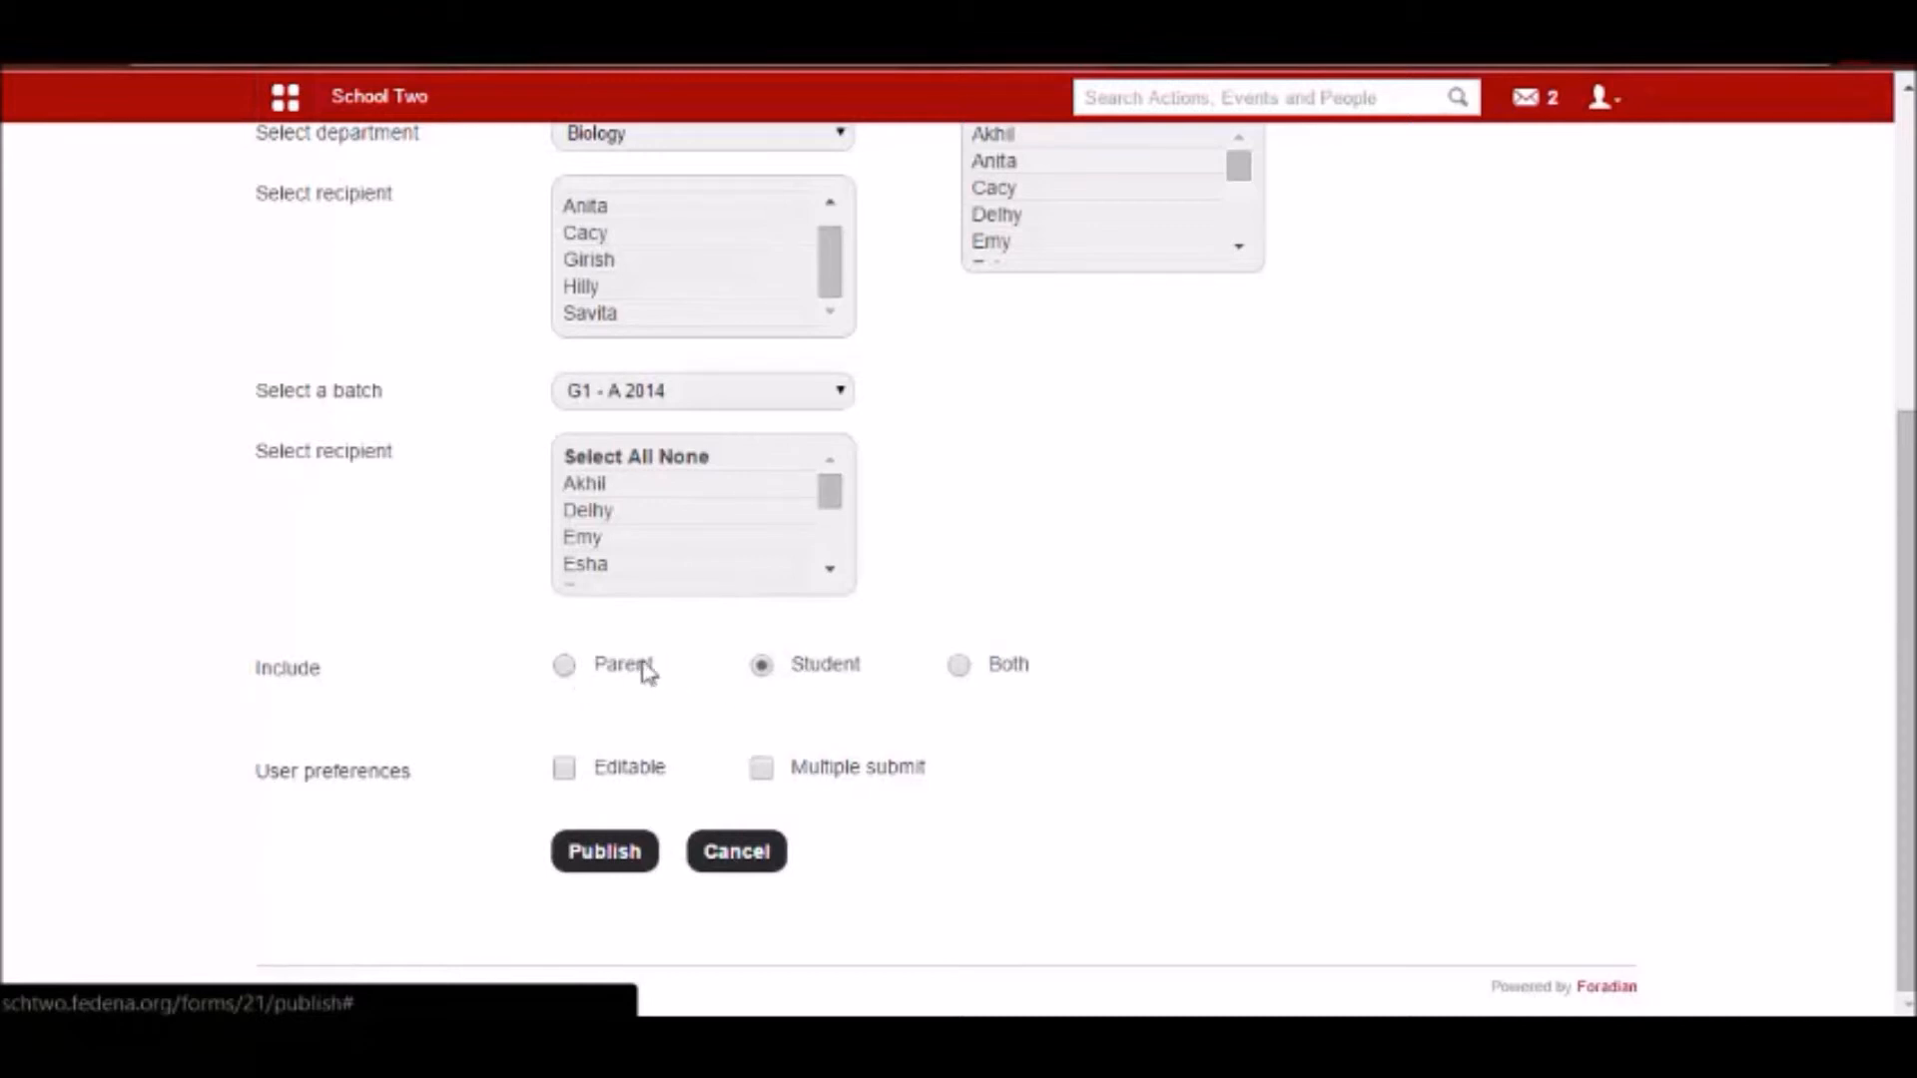
pyautogui.click(565, 769)
pyautogui.click(583, 850)
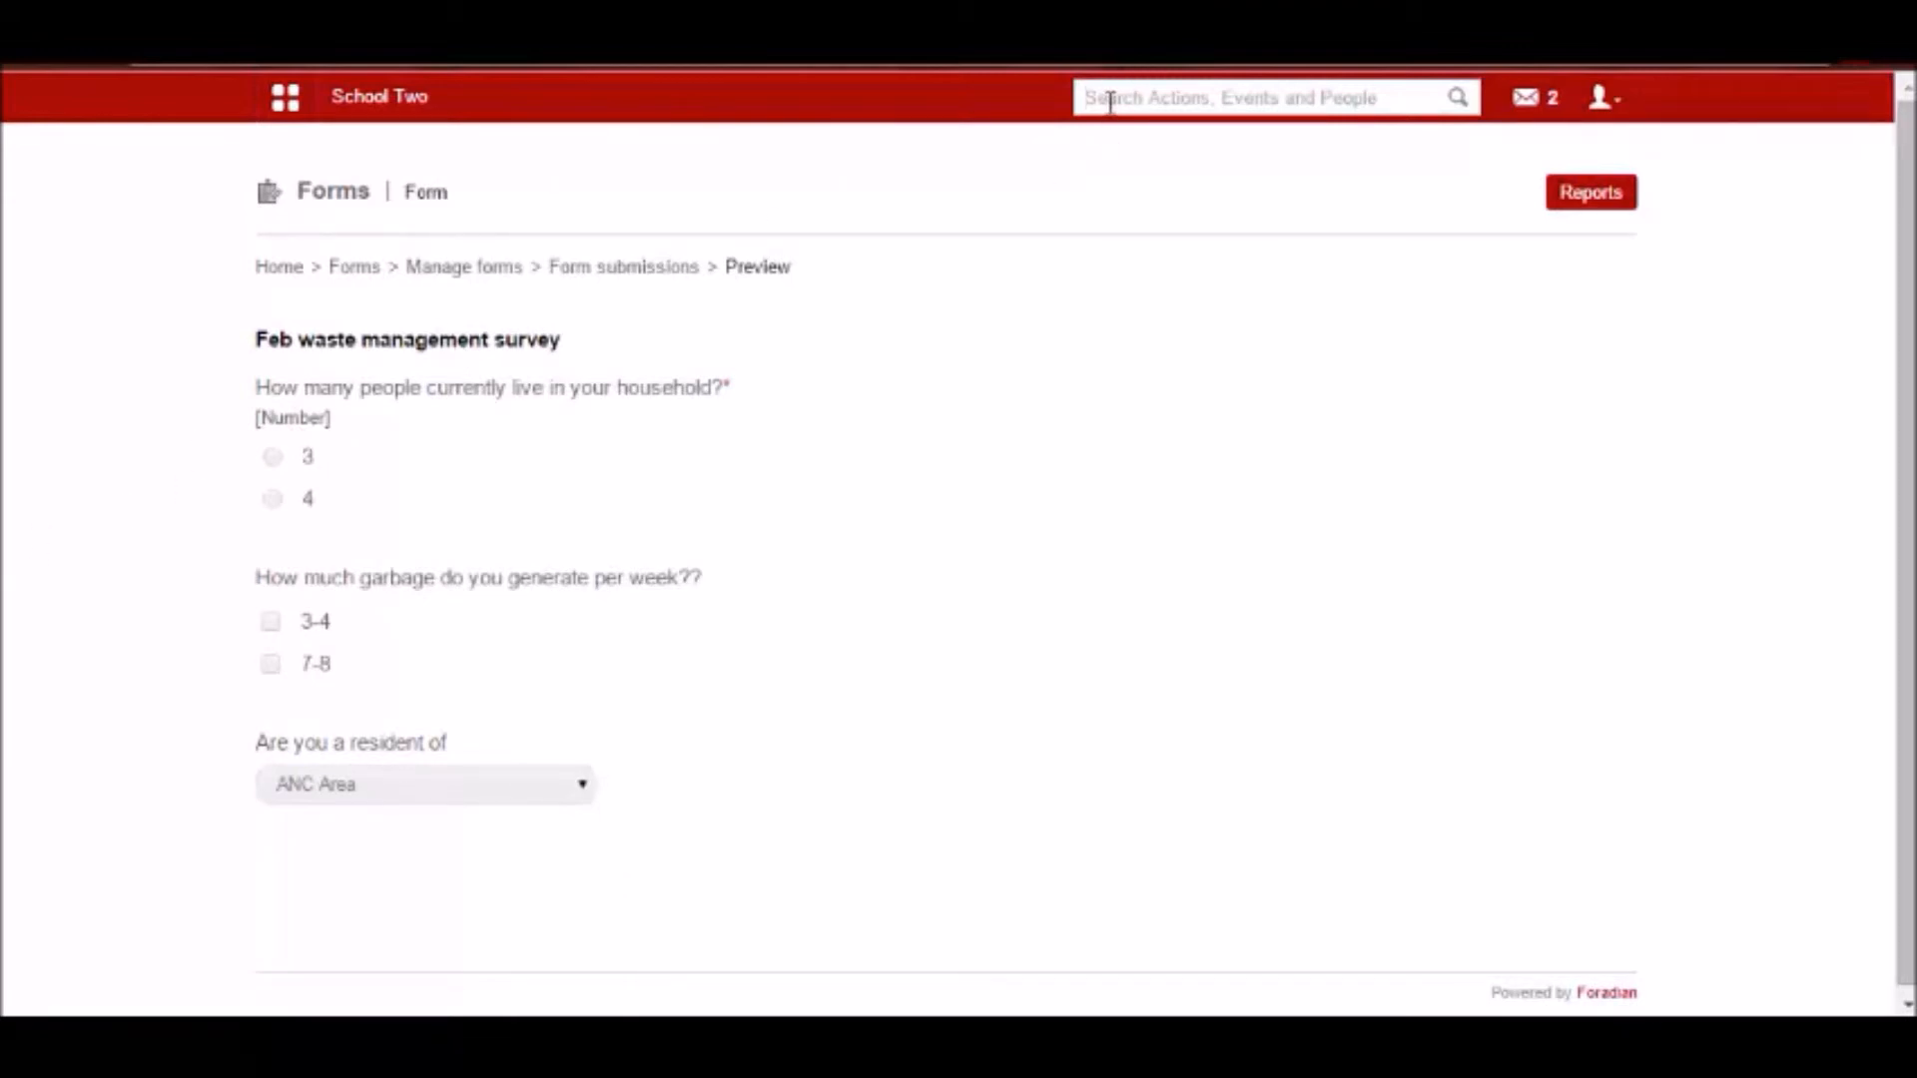
# Search for one of the recipient students by first name and copy the student's admission number.
pyautogui.write('ak')
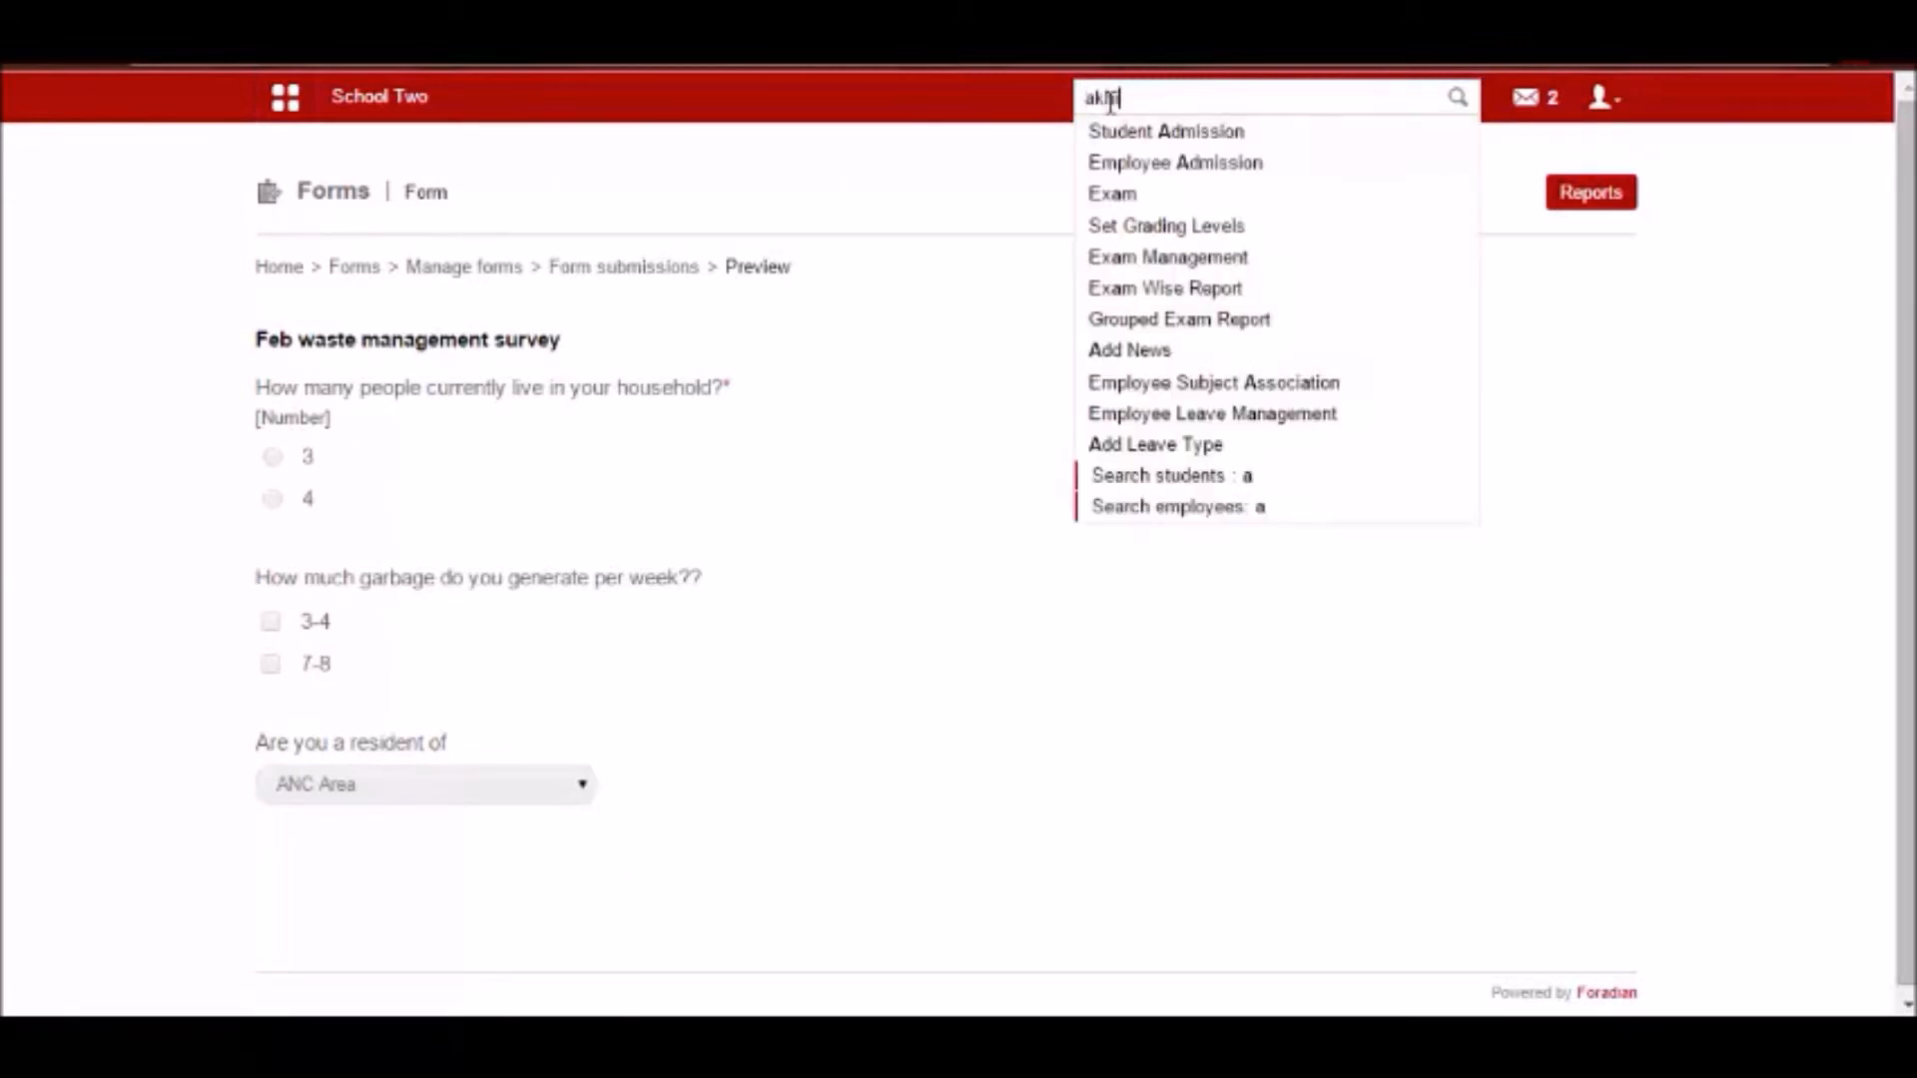
pyautogui.write('hil')
pyautogui.click(1149, 132)
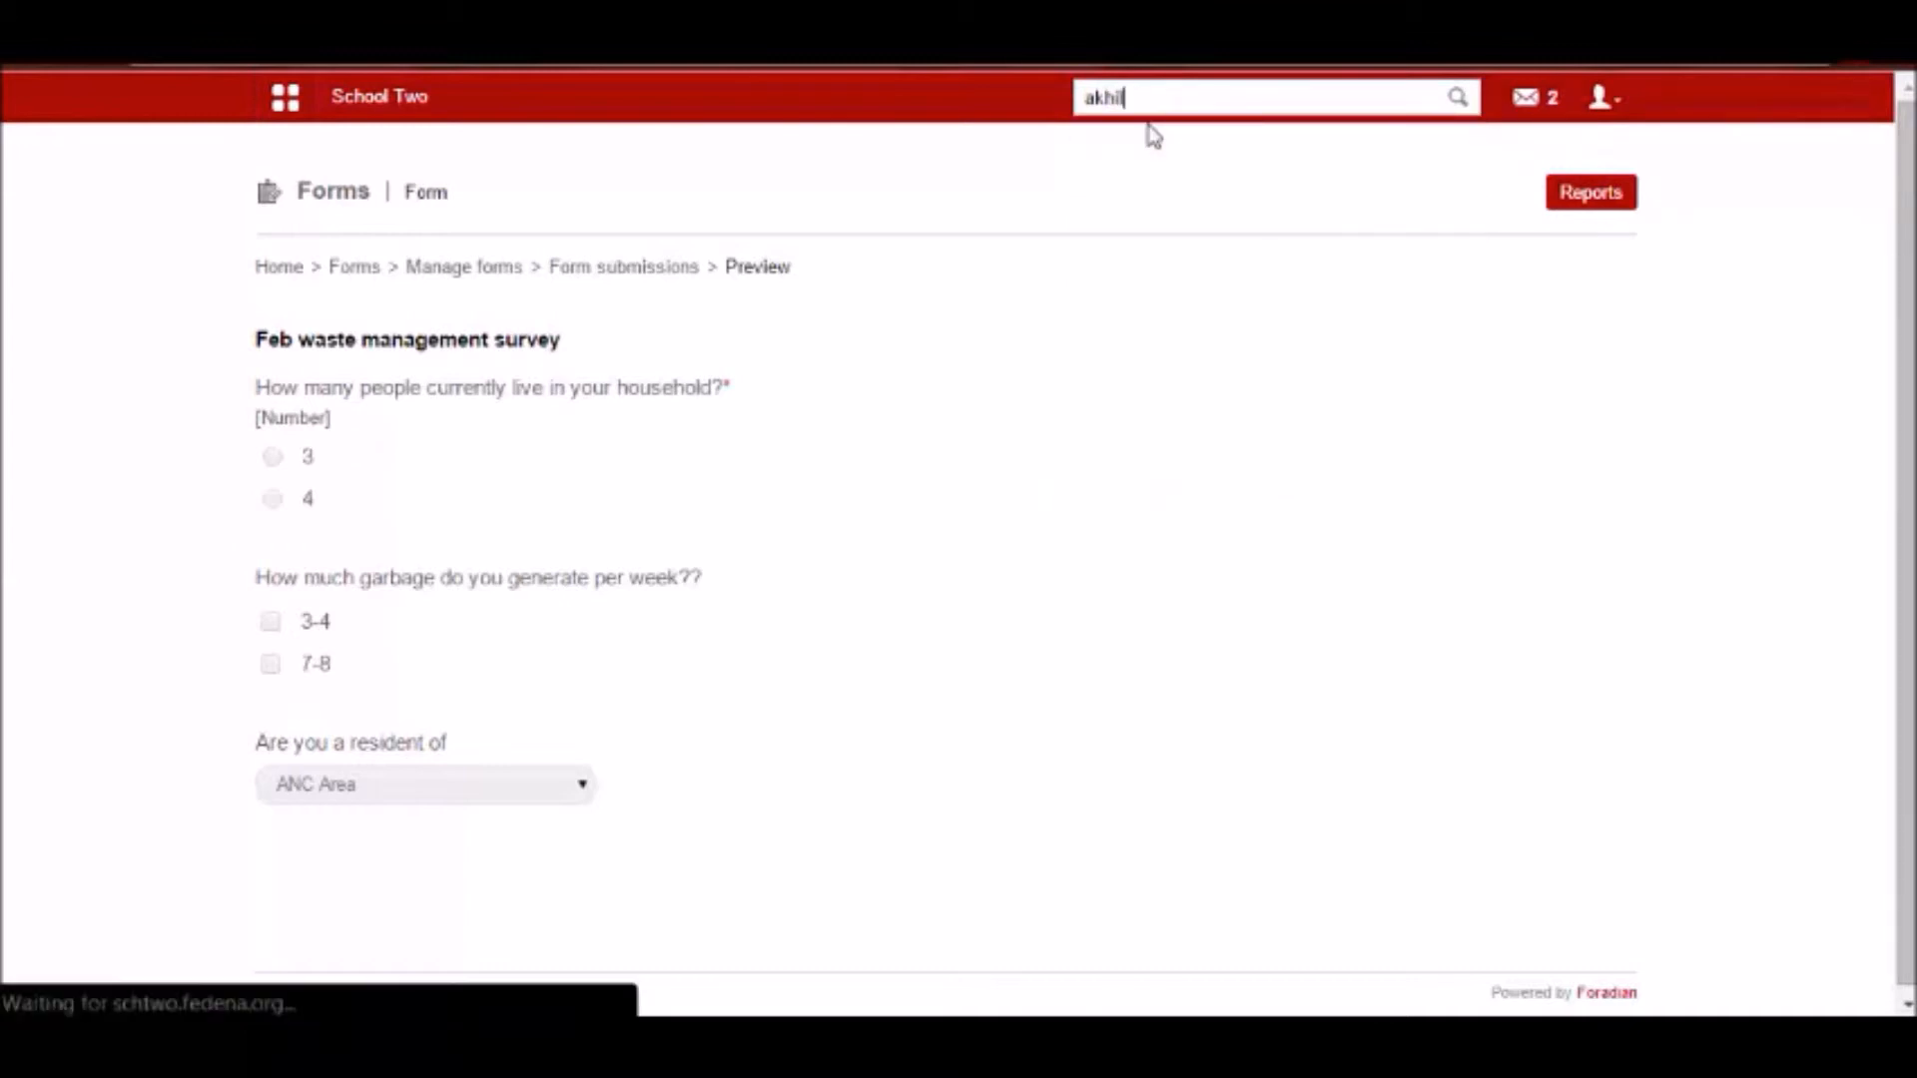
pyautogui.doubleClick(1494, 623)
pyautogui.hotkey('ctrl', 'c')
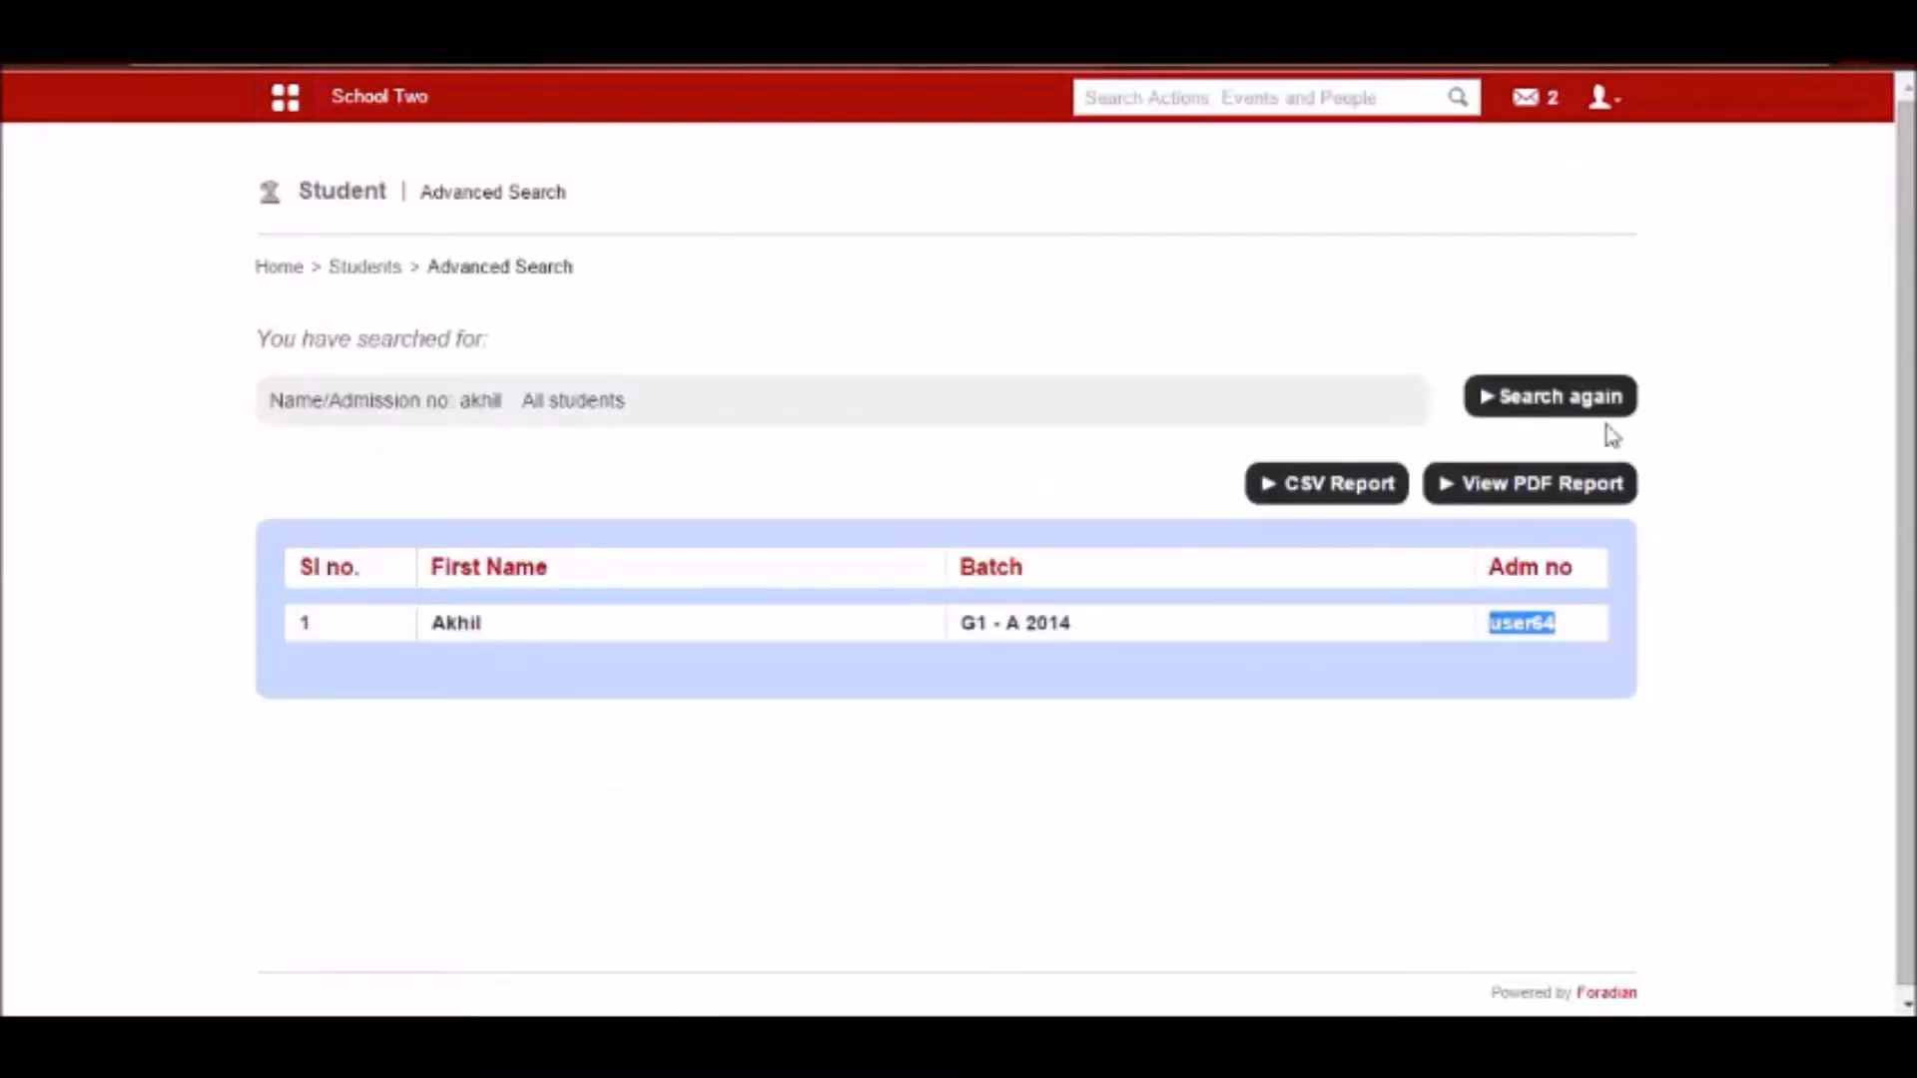
# Log out of the admin account and log in as the student with the copied username and the account password.
pyautogui.click(1603, 96)
pyautogui.click(1482, 218)
pyautogui.doubleClick(961, 398)
pyautogui.hotkey('ctrl', 'v')
pyautogui.press('Tab')
pyautogui.hotkey('ctrl', 'v')
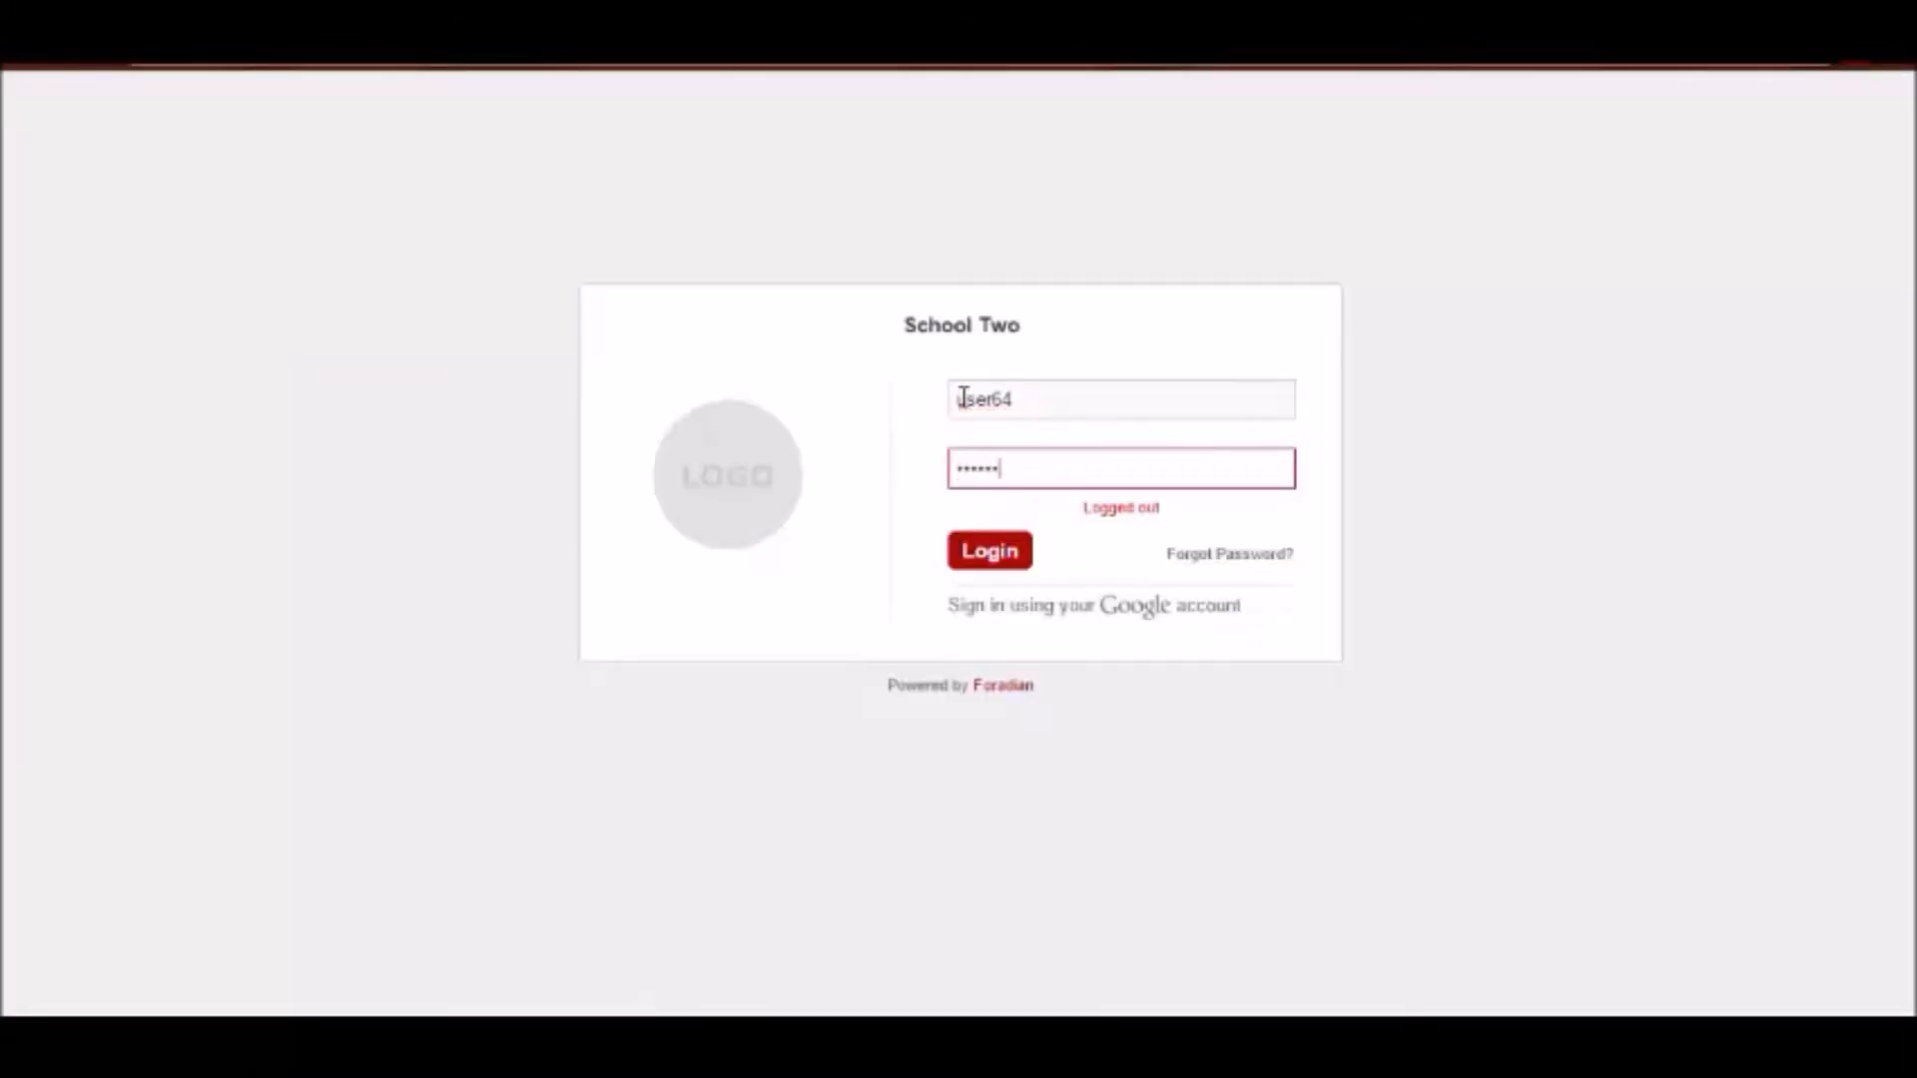
pyautogui.press('Return')
# Open the student's forms list in the Forms module and open Feb Waste Management Survey.
pyautogui.click(297, 107)
pyautogui.click(587, 166)
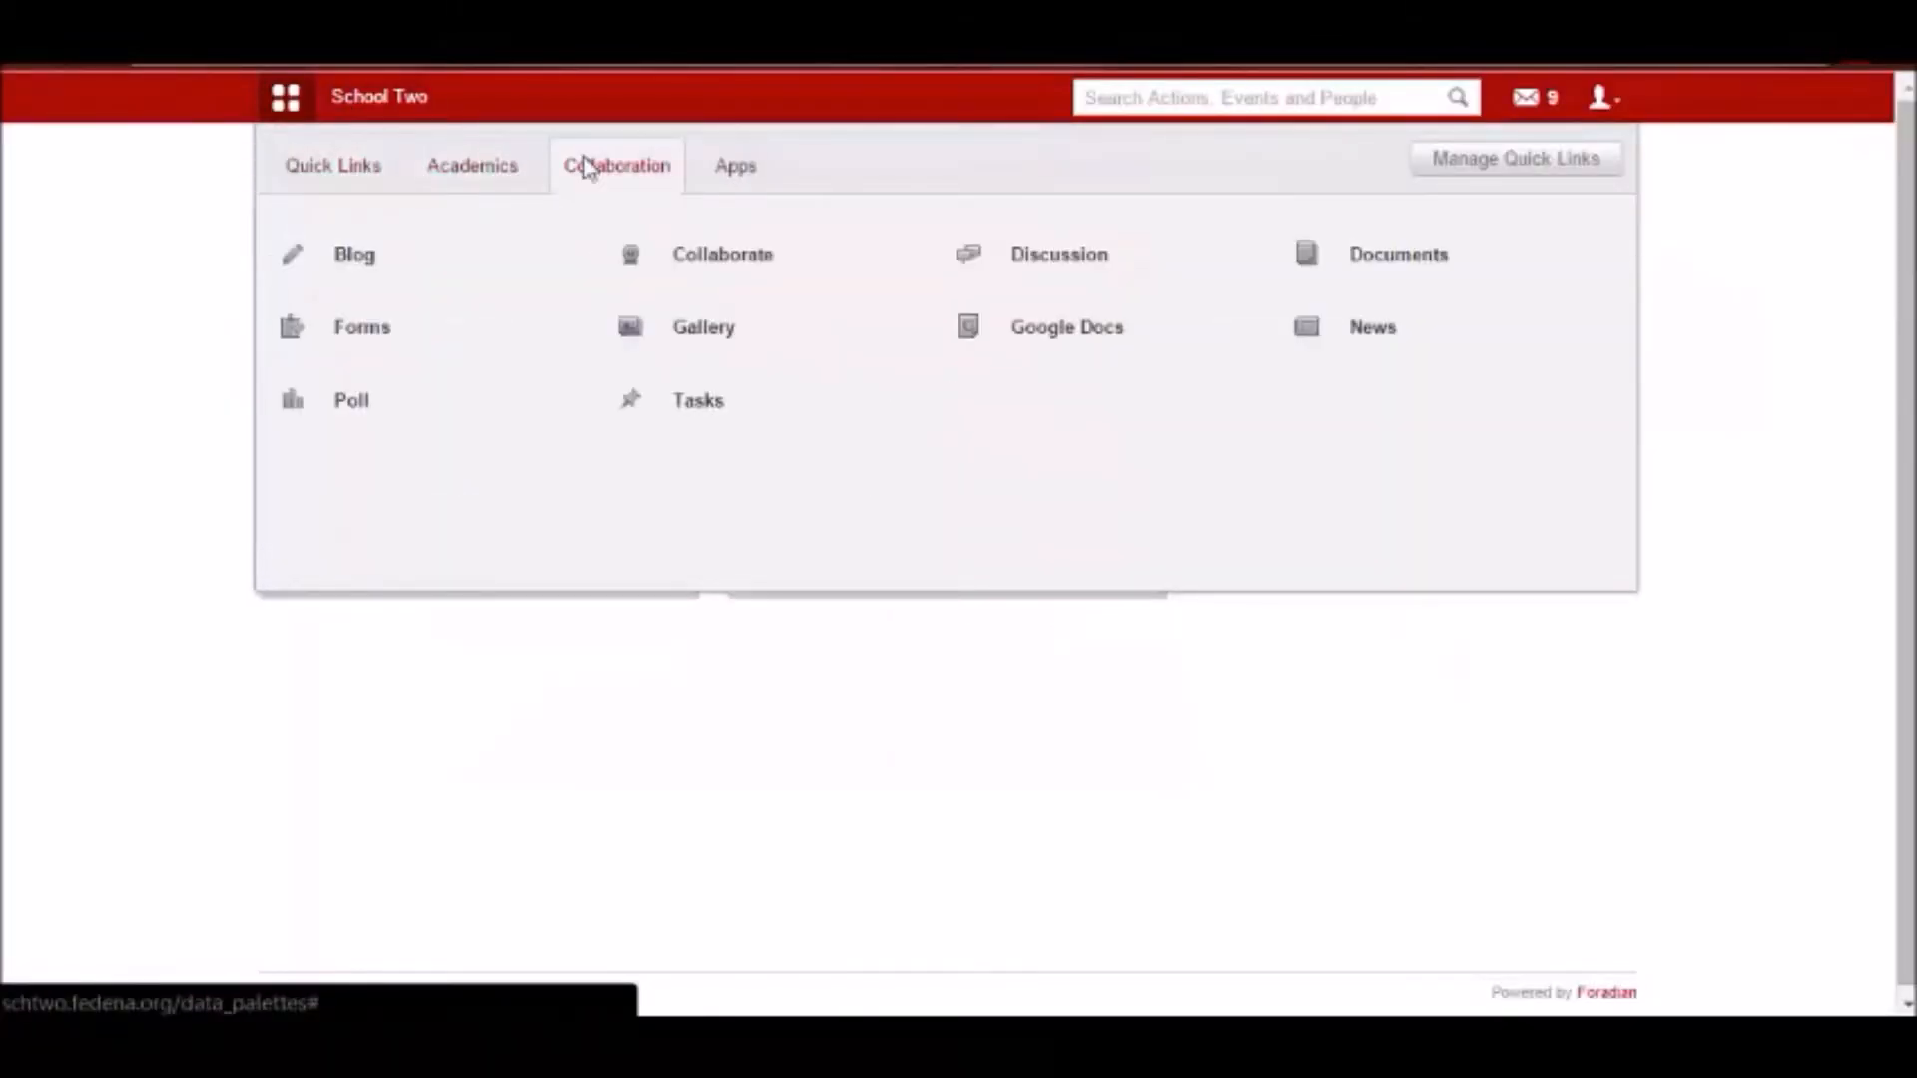
pyautogui.click(313, 331)
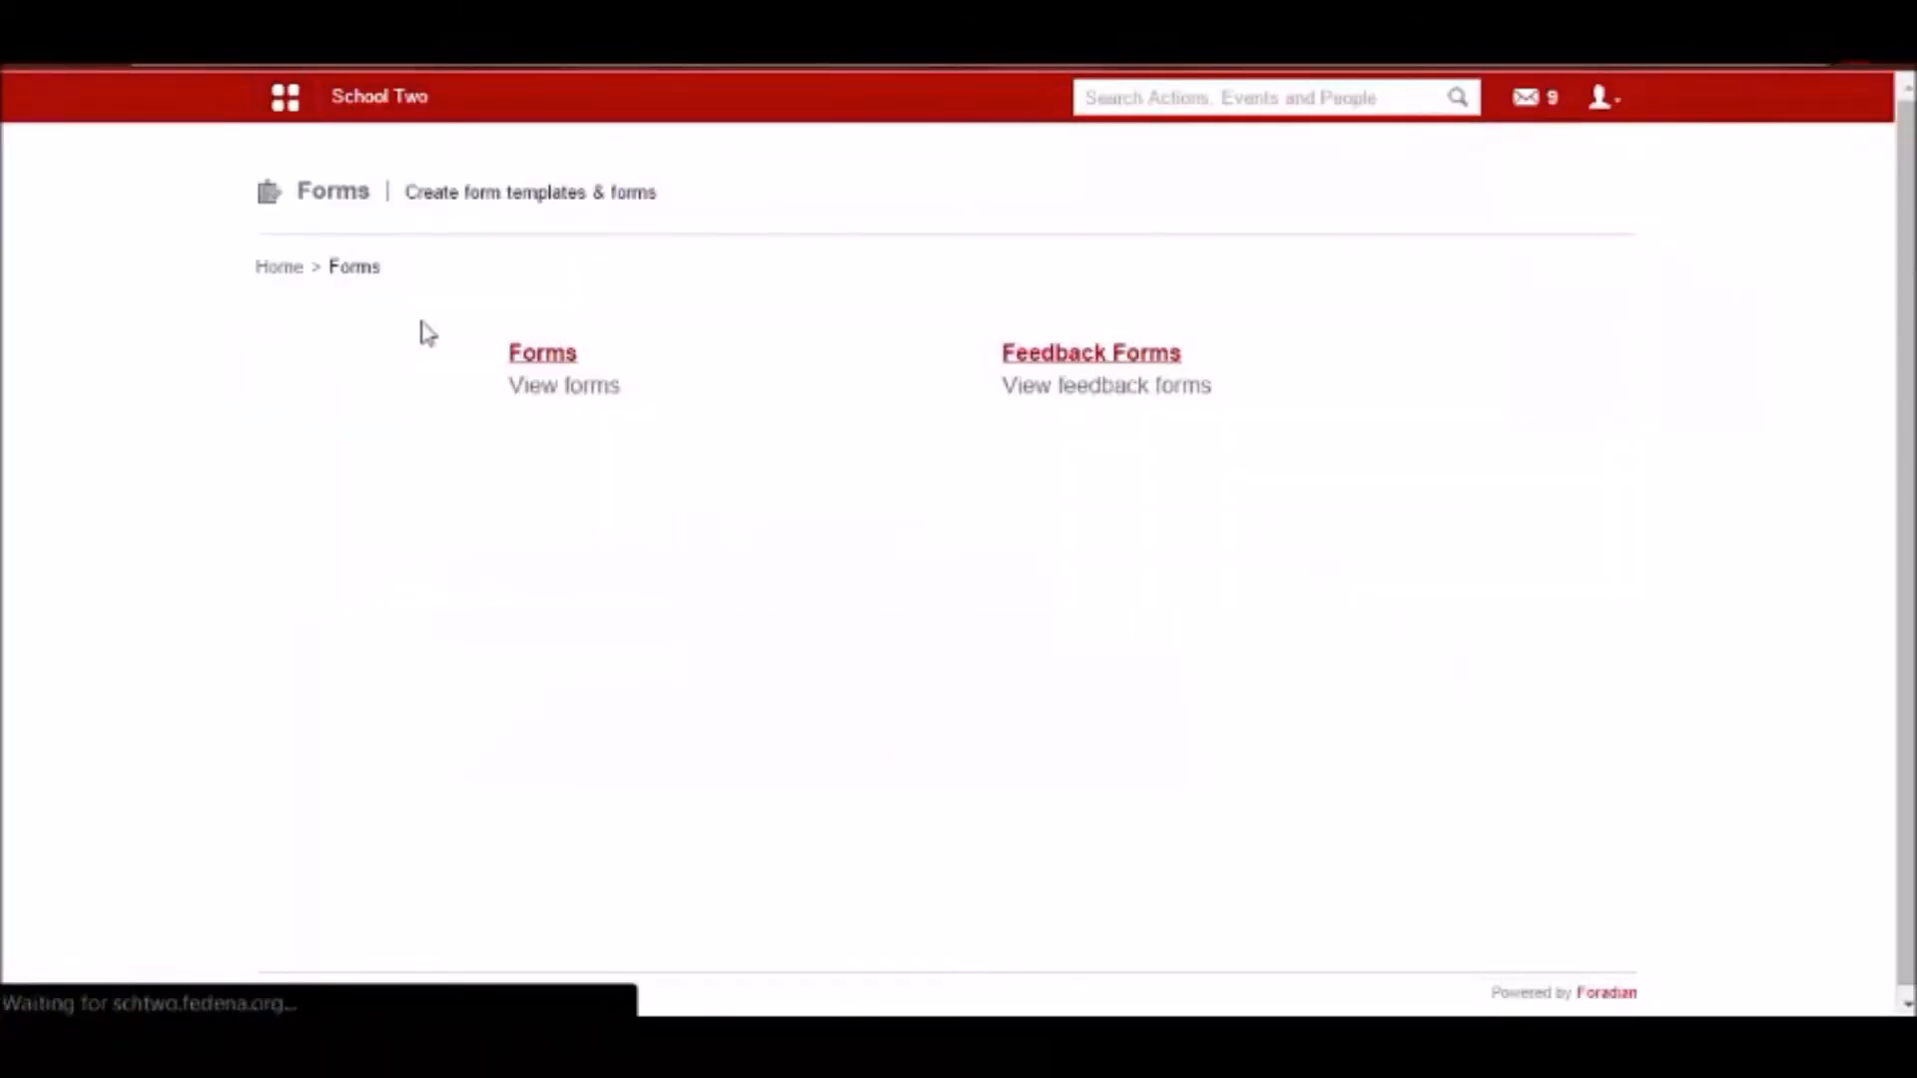
pyautogui.click(541, 361)
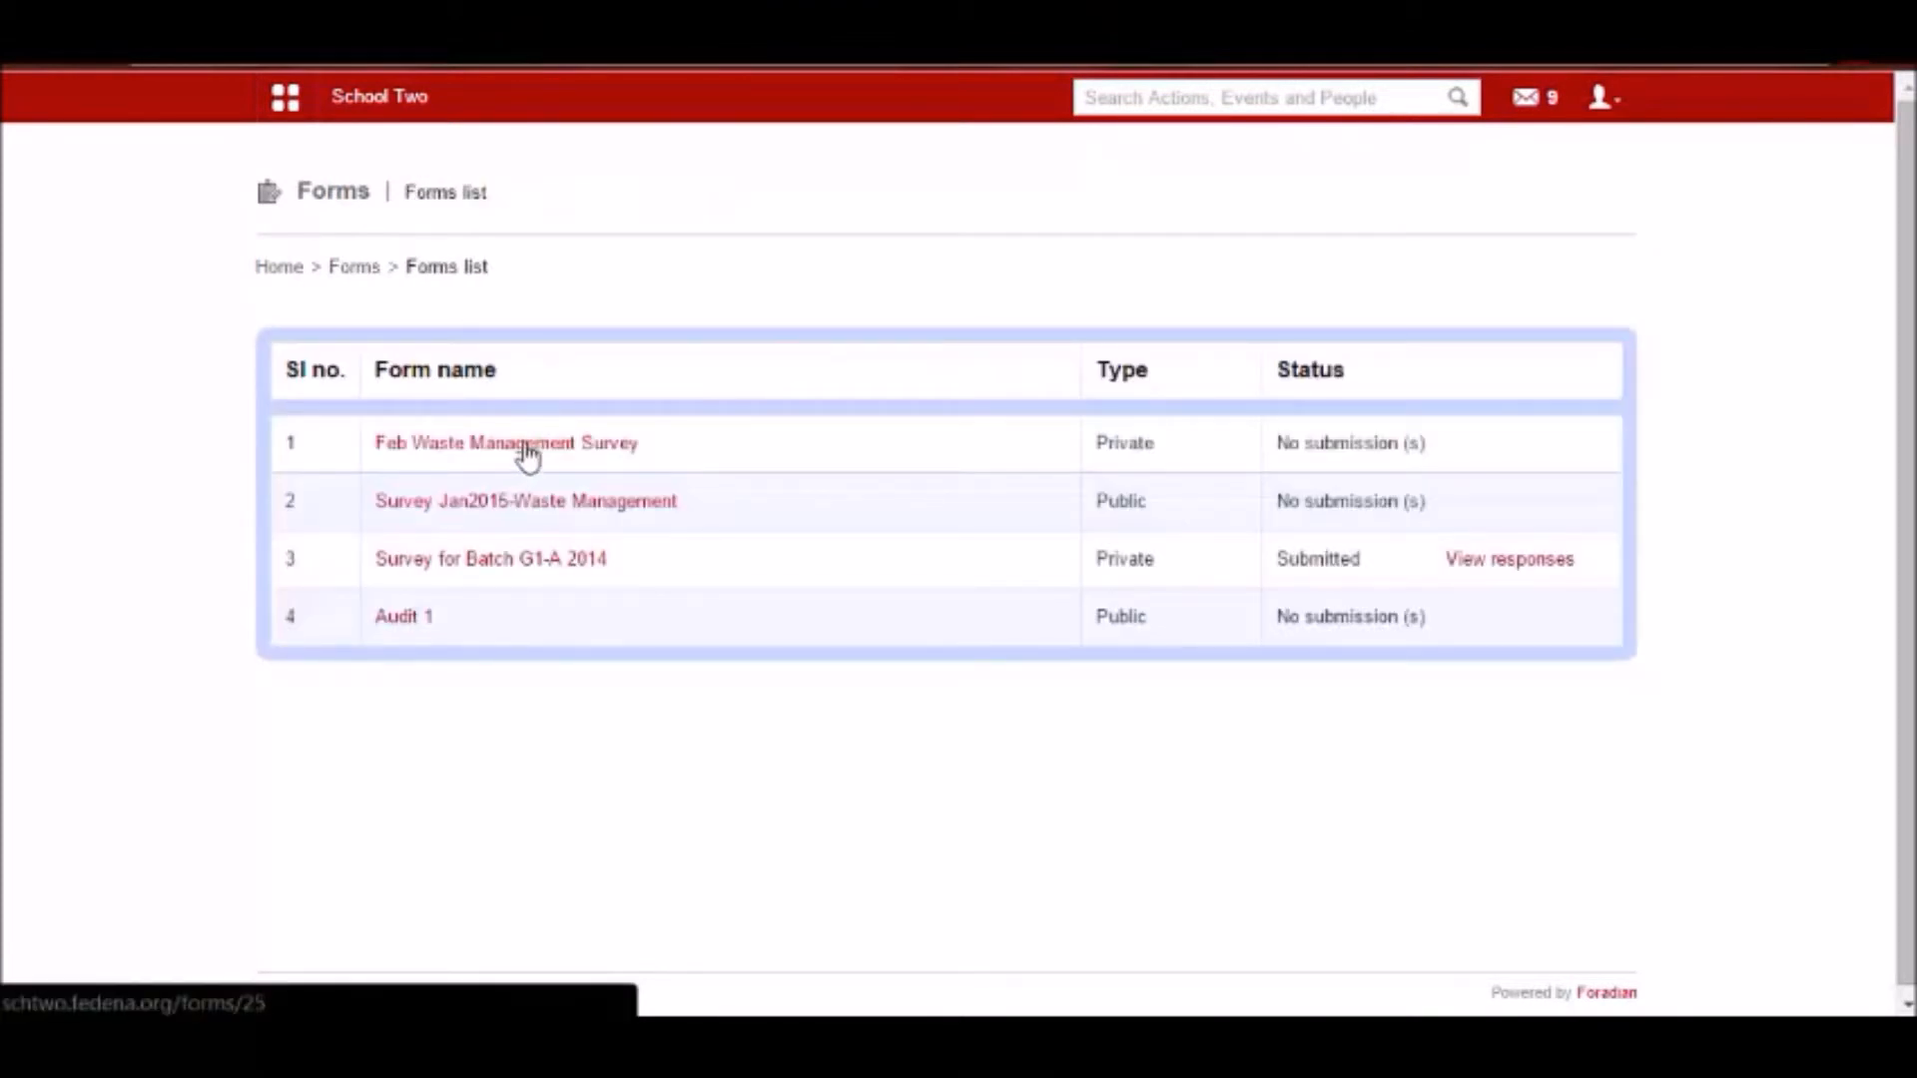
pyautogui.click(527, 446)
# Answer 3 for household size and 7-8 for weekly garbage, submit the survey, and view the submitted response.
pyautogui.click(273, 457)
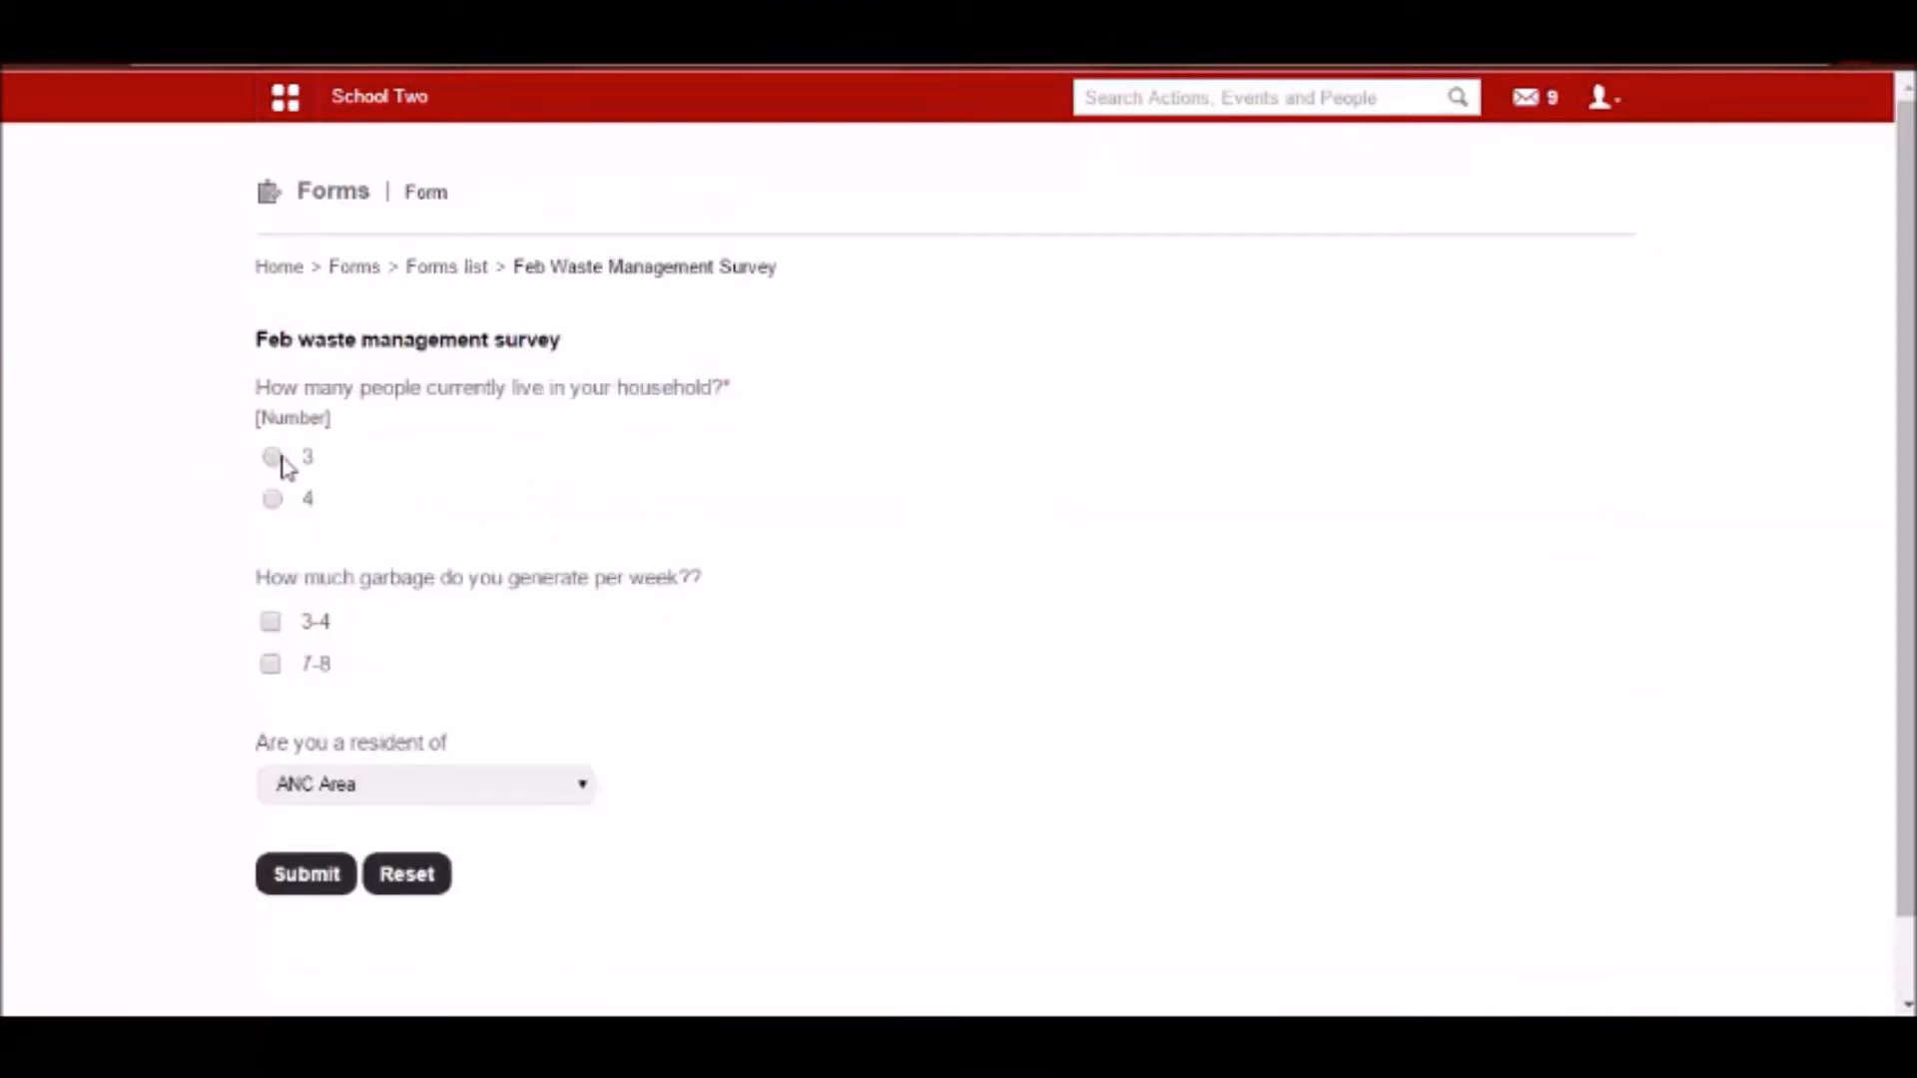
pyautogui.click(269, 662)
pyautogui.click(315, 870)
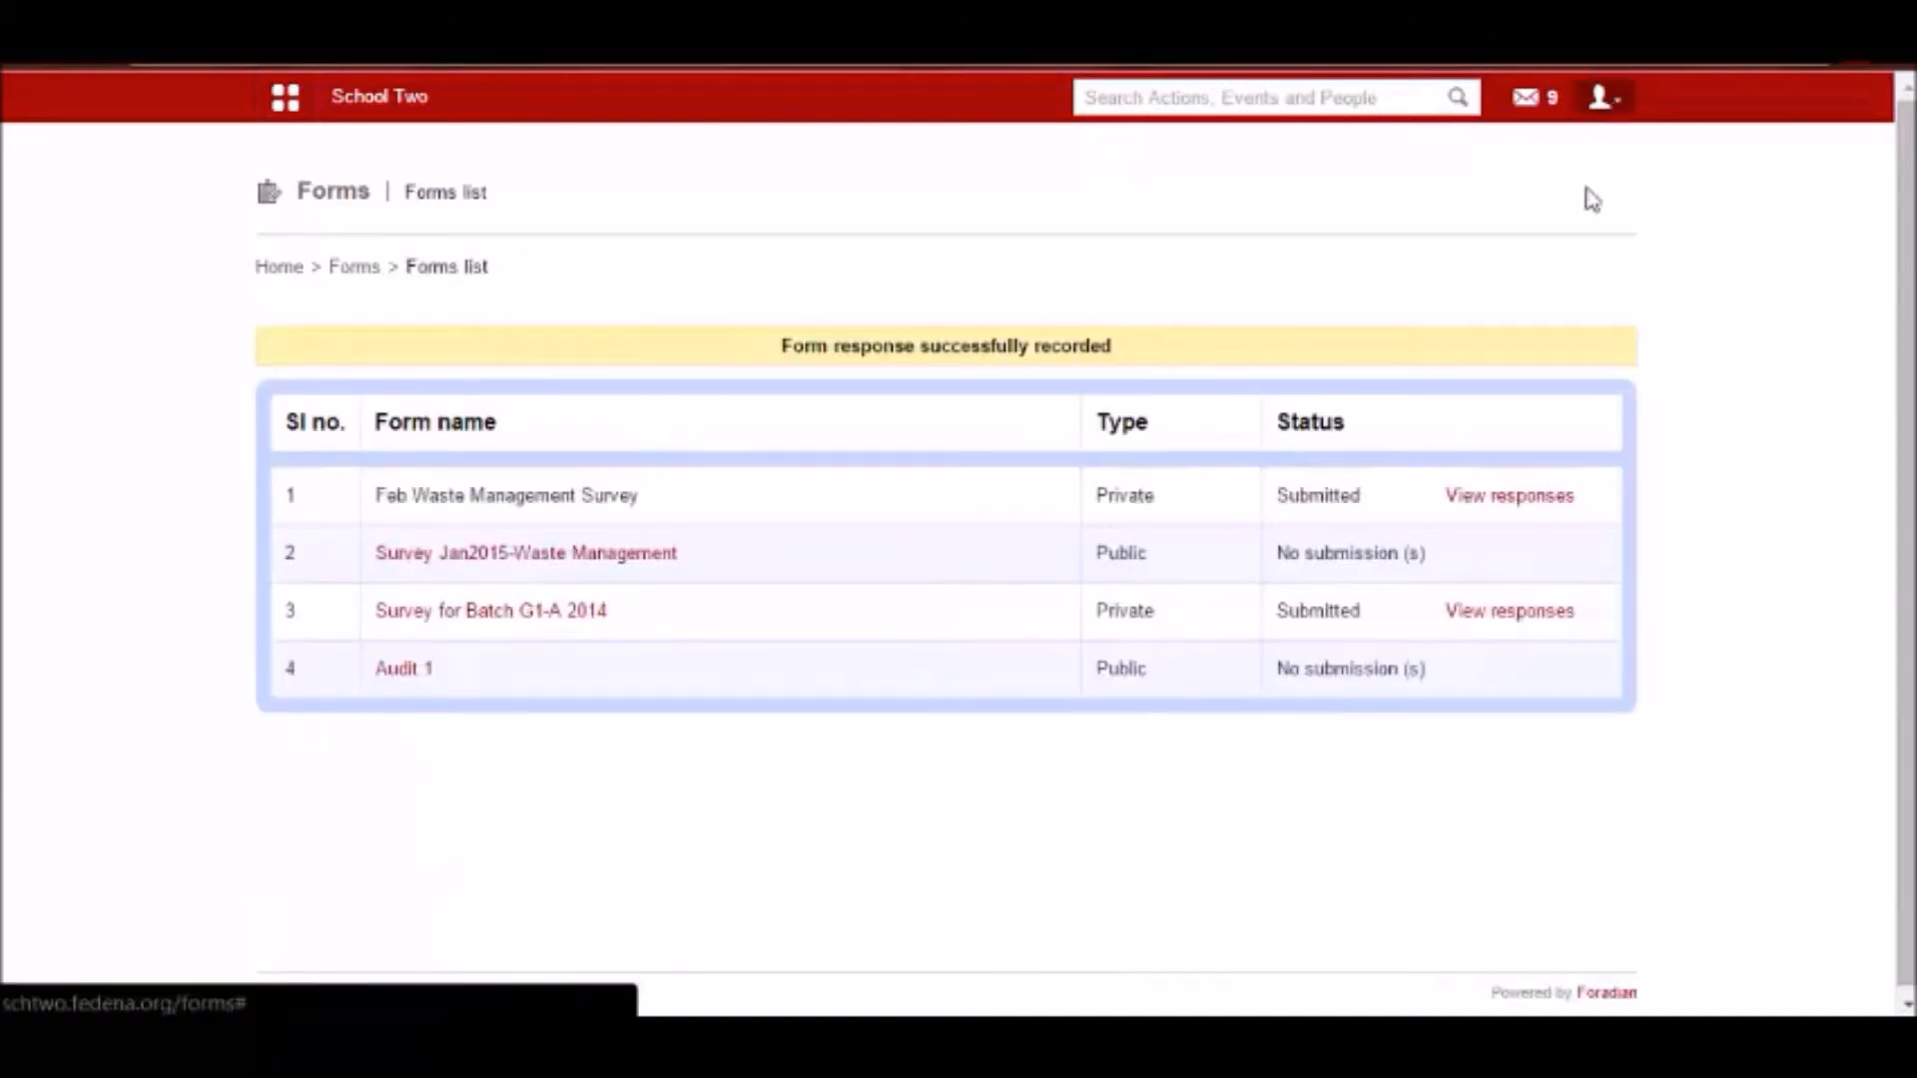
pyautogui.click(1470, 499)
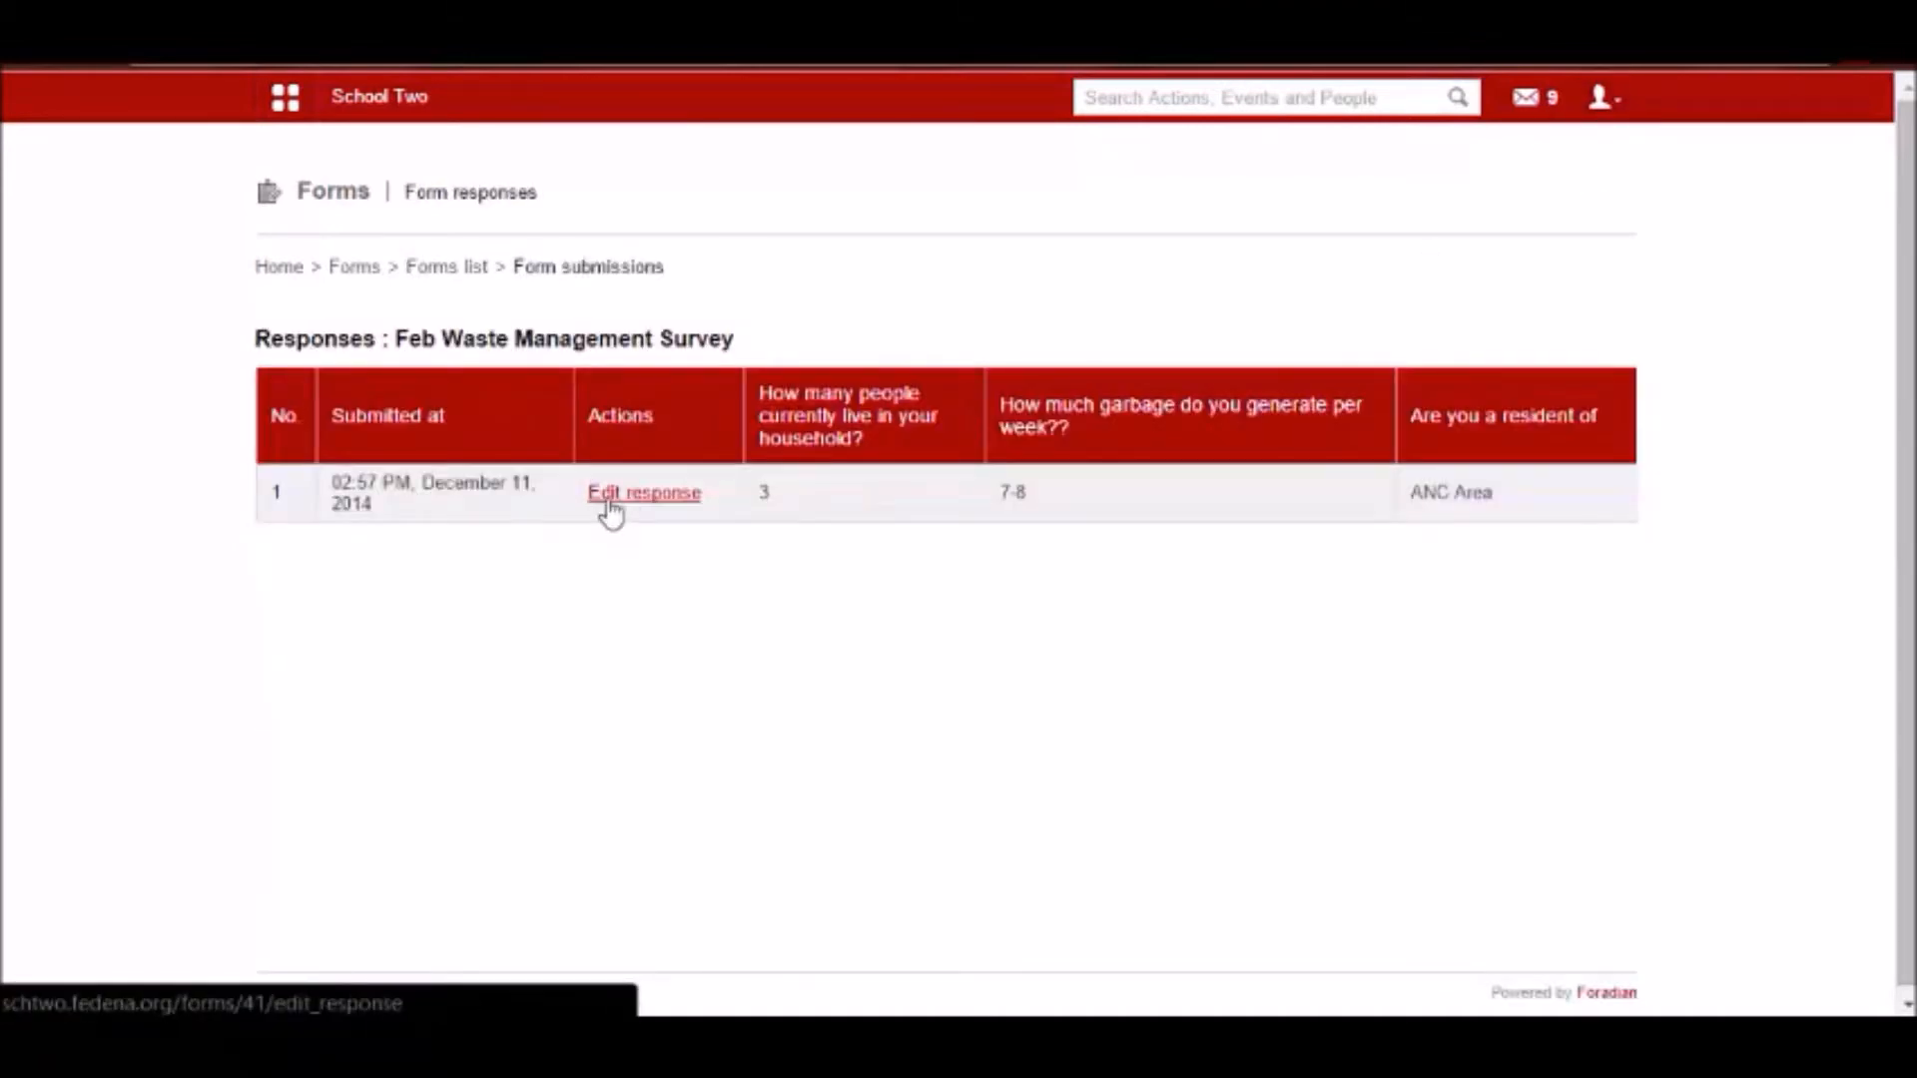
# Log out of the student account and log back in as admin with the saved credentials.
pyautogui.click(1602, 97)
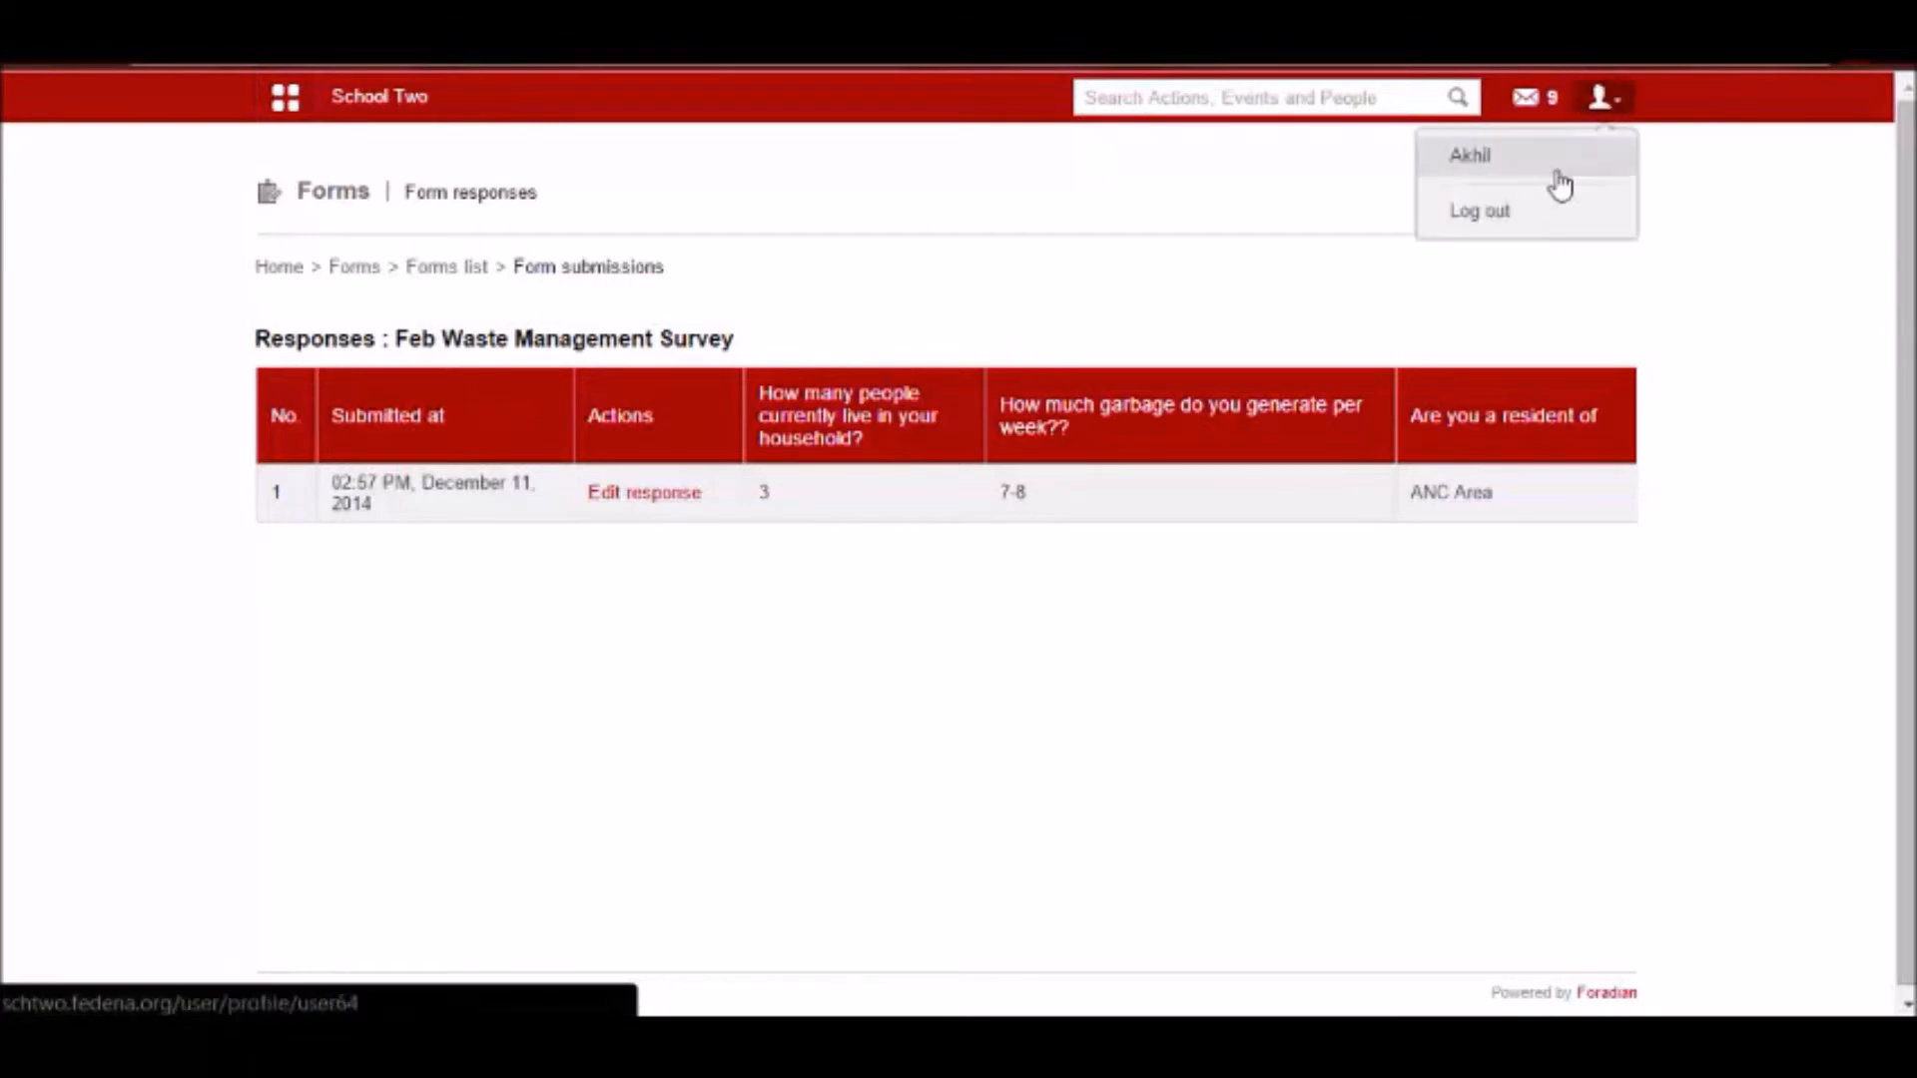
pyautogui.click(1498, 209)
pyautogui.click(959, 550)
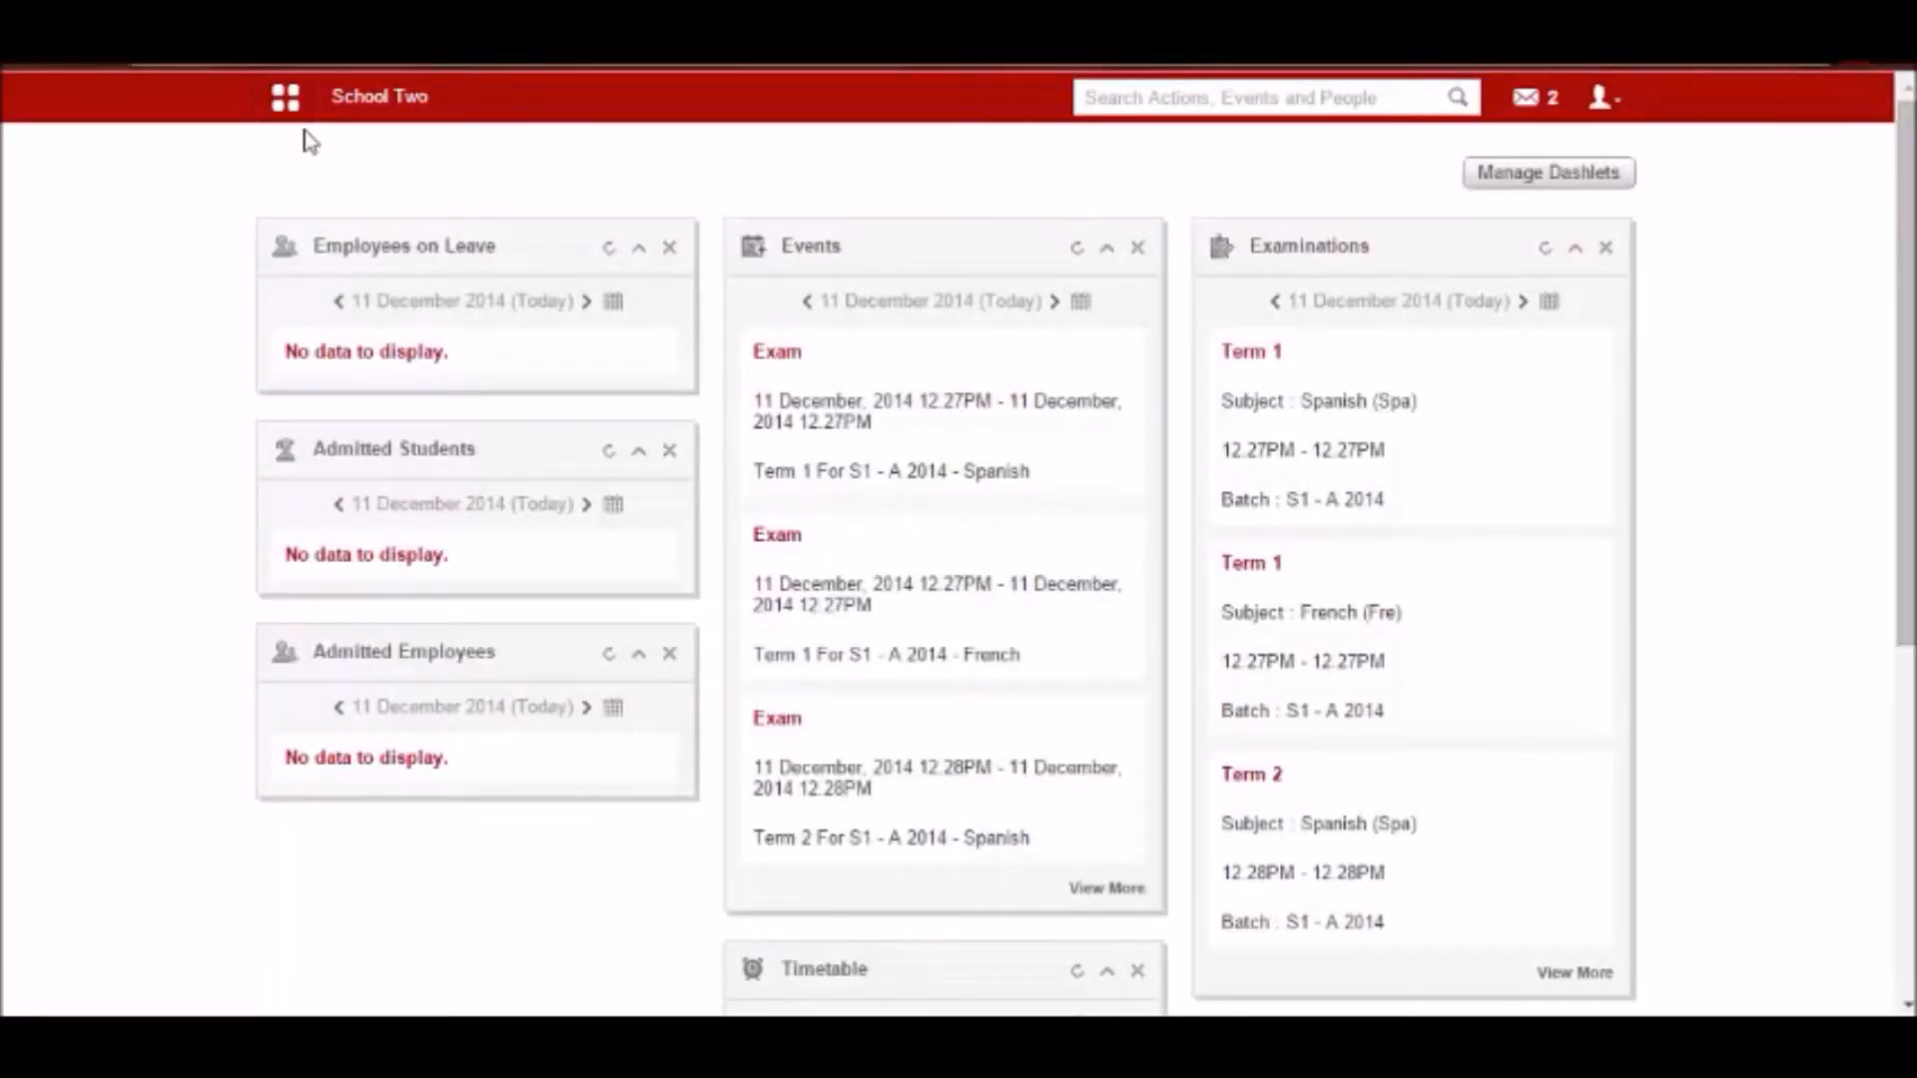
# Return to the form templates in the Forms module and start publishing a form from the Waste Management template.
pyautogui.click(287, 110)
pyautogui.click(649, 159)
pyautogui.click(1046, 345)
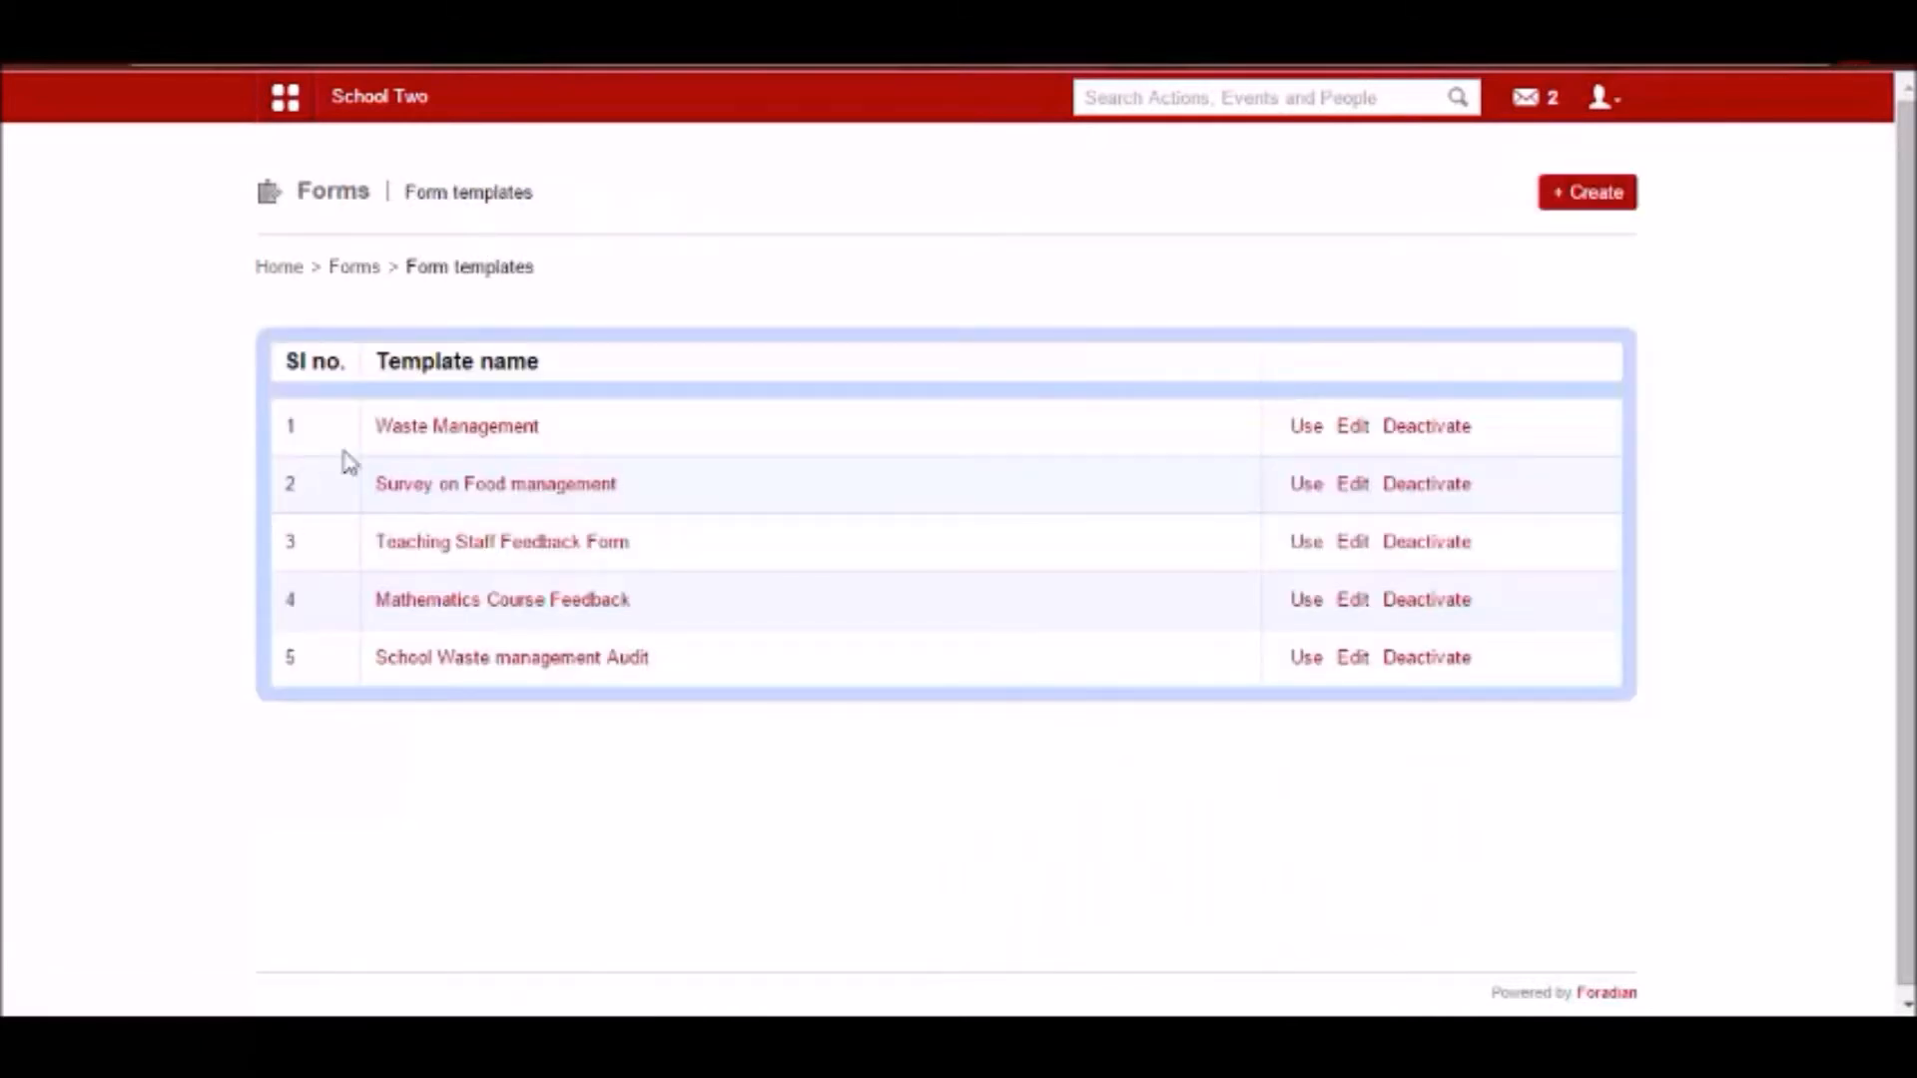
pyautogui.click(1306, 427)
# Mark the new form as a feedback form and name it Waste Management Feedback.
pyautogui.click(564, 418)
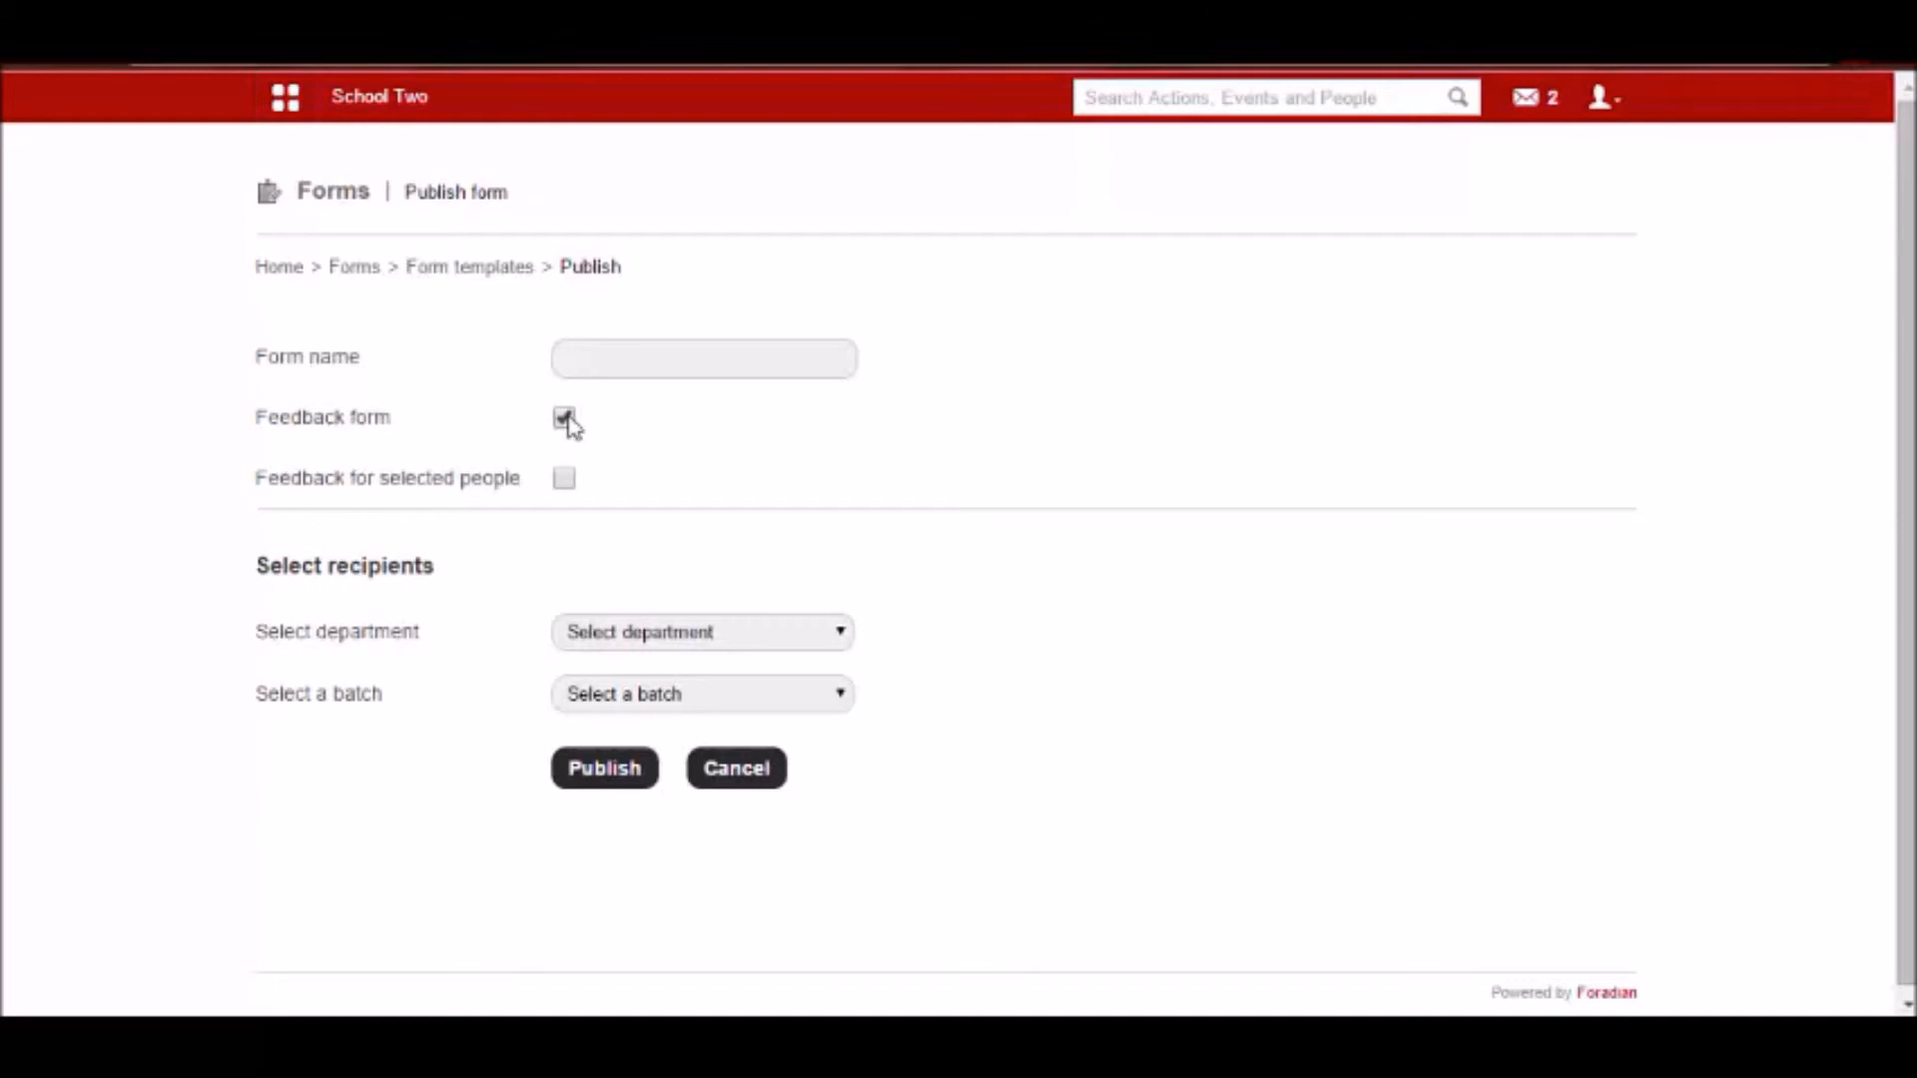
pyautogui.click(611, 358)
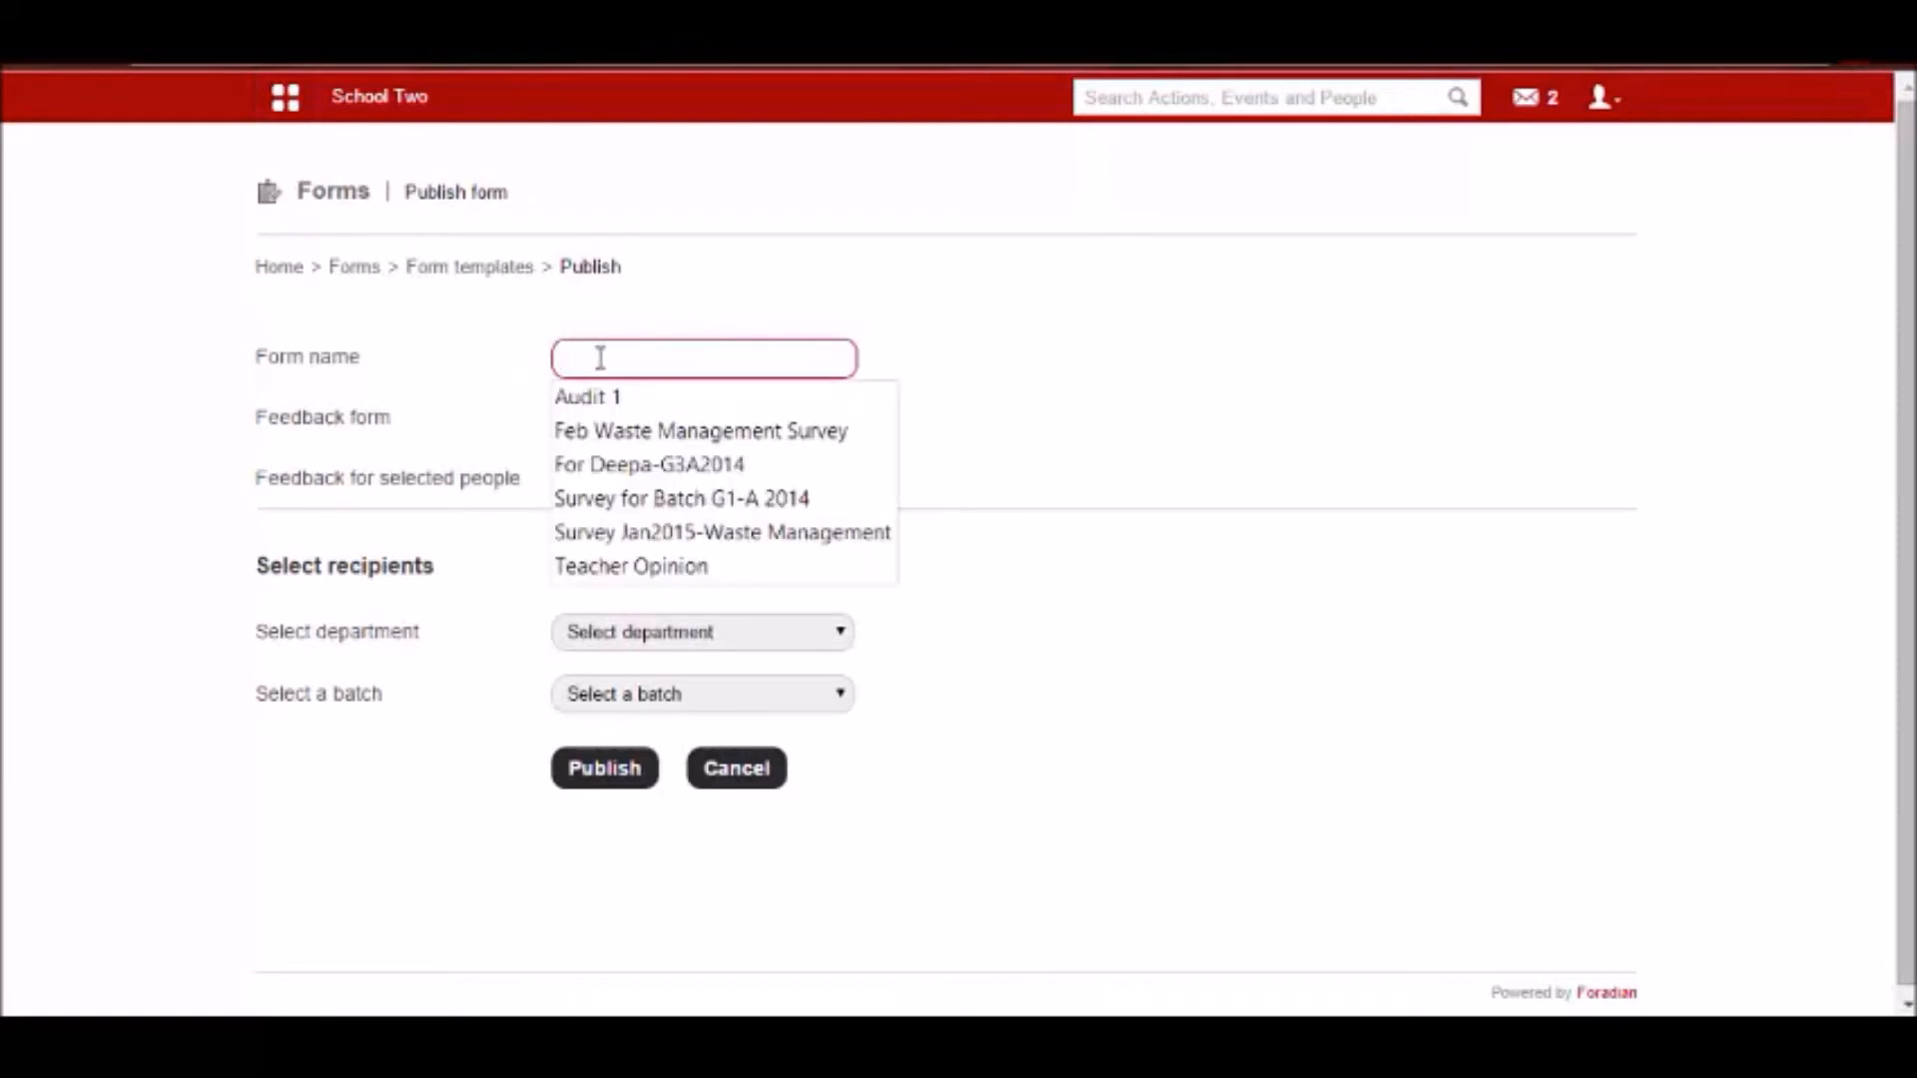
pyautogui.write('Waste Management Feedback')
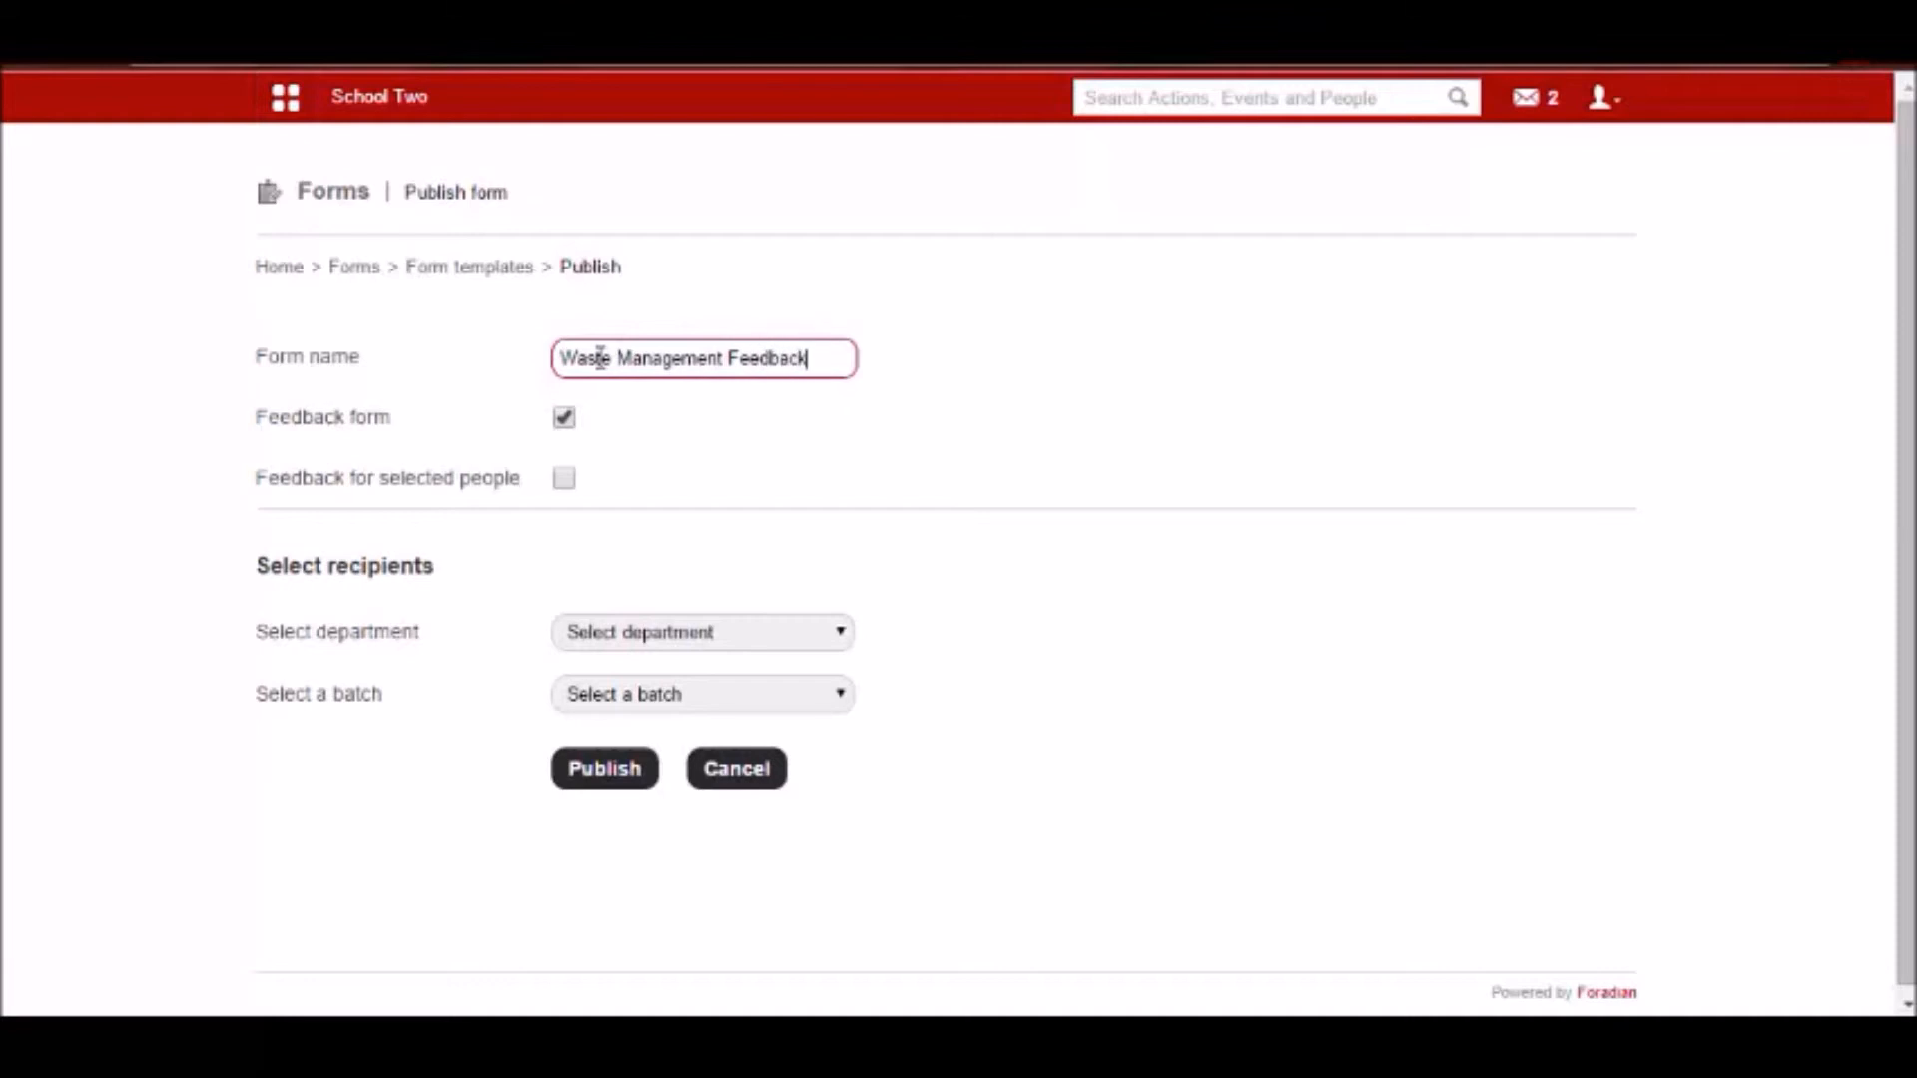
# Switch feedback for selected people on and off to compare the people and recipient sections it offers.
pyautogui.scroll(-1, 599, 459)
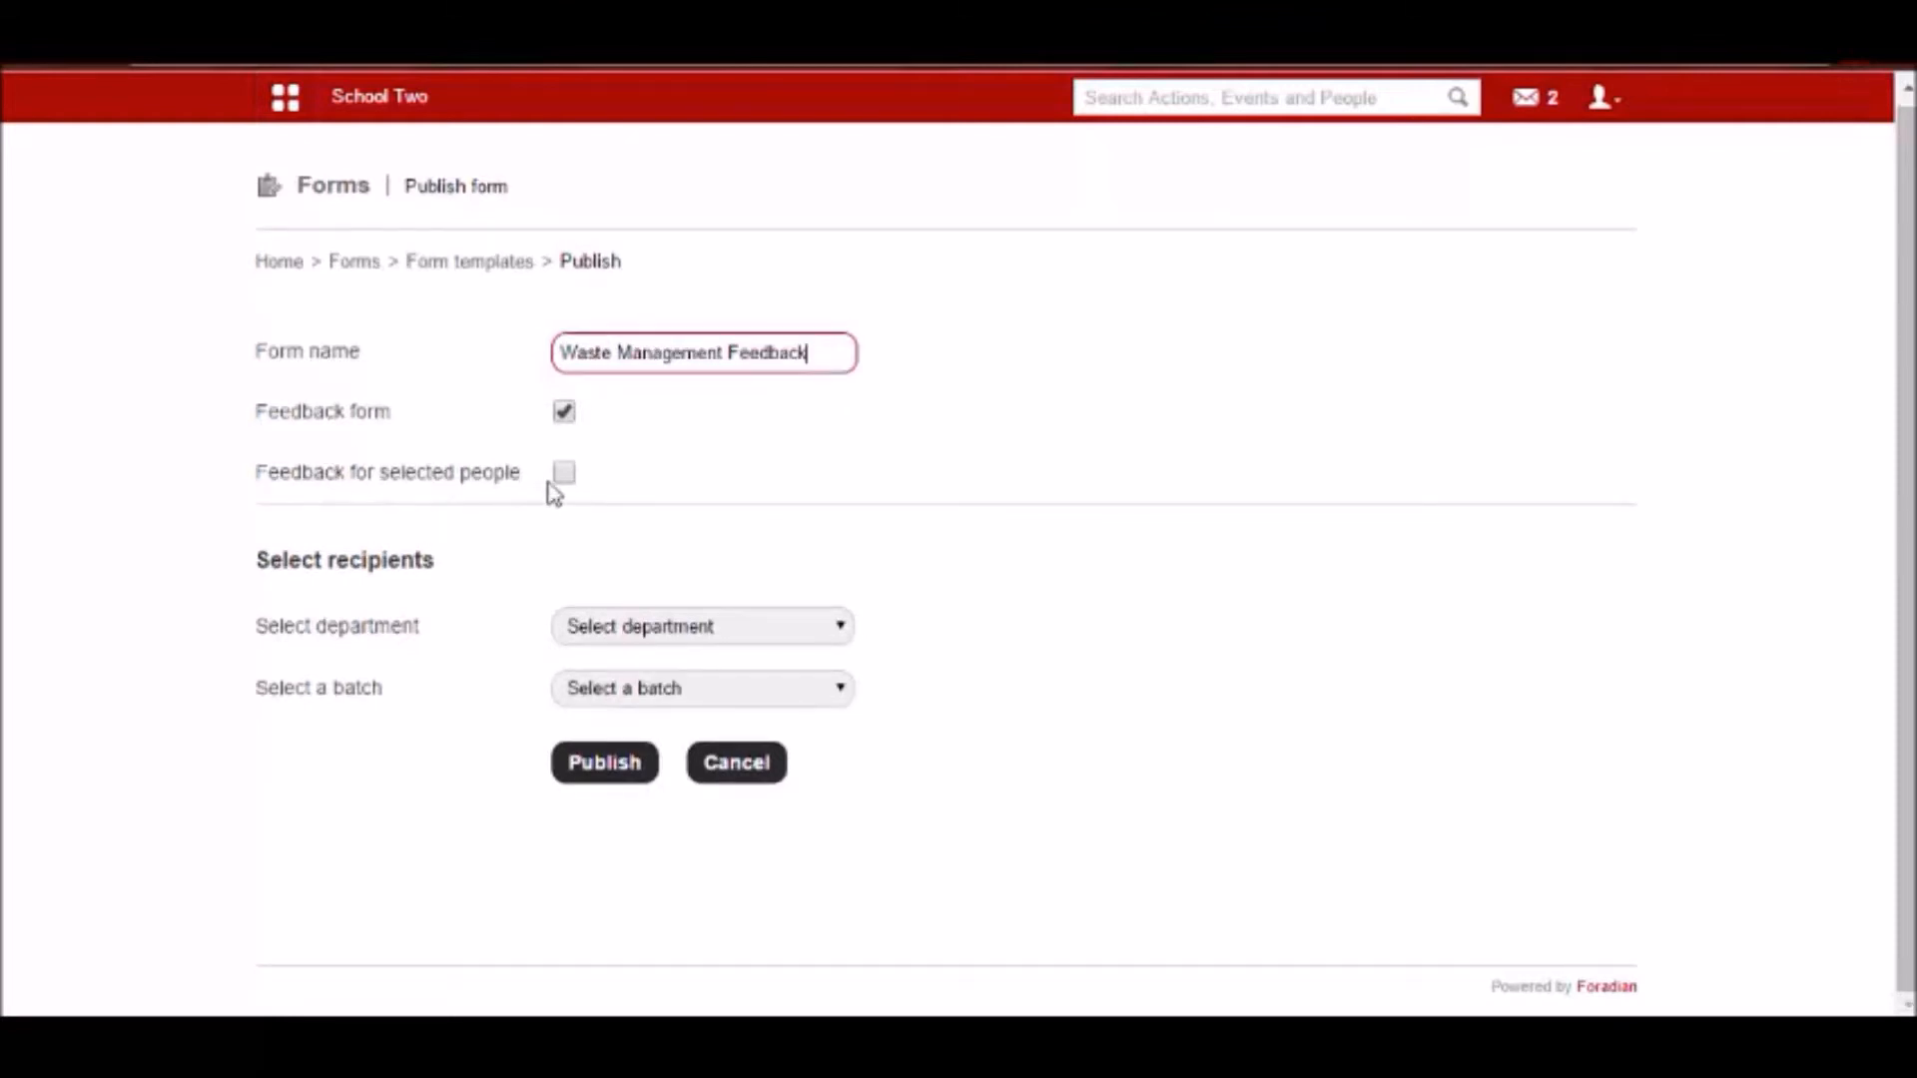
pyautogui.click(563, 473)
pyautogui.scroll(-2, 563, 484)
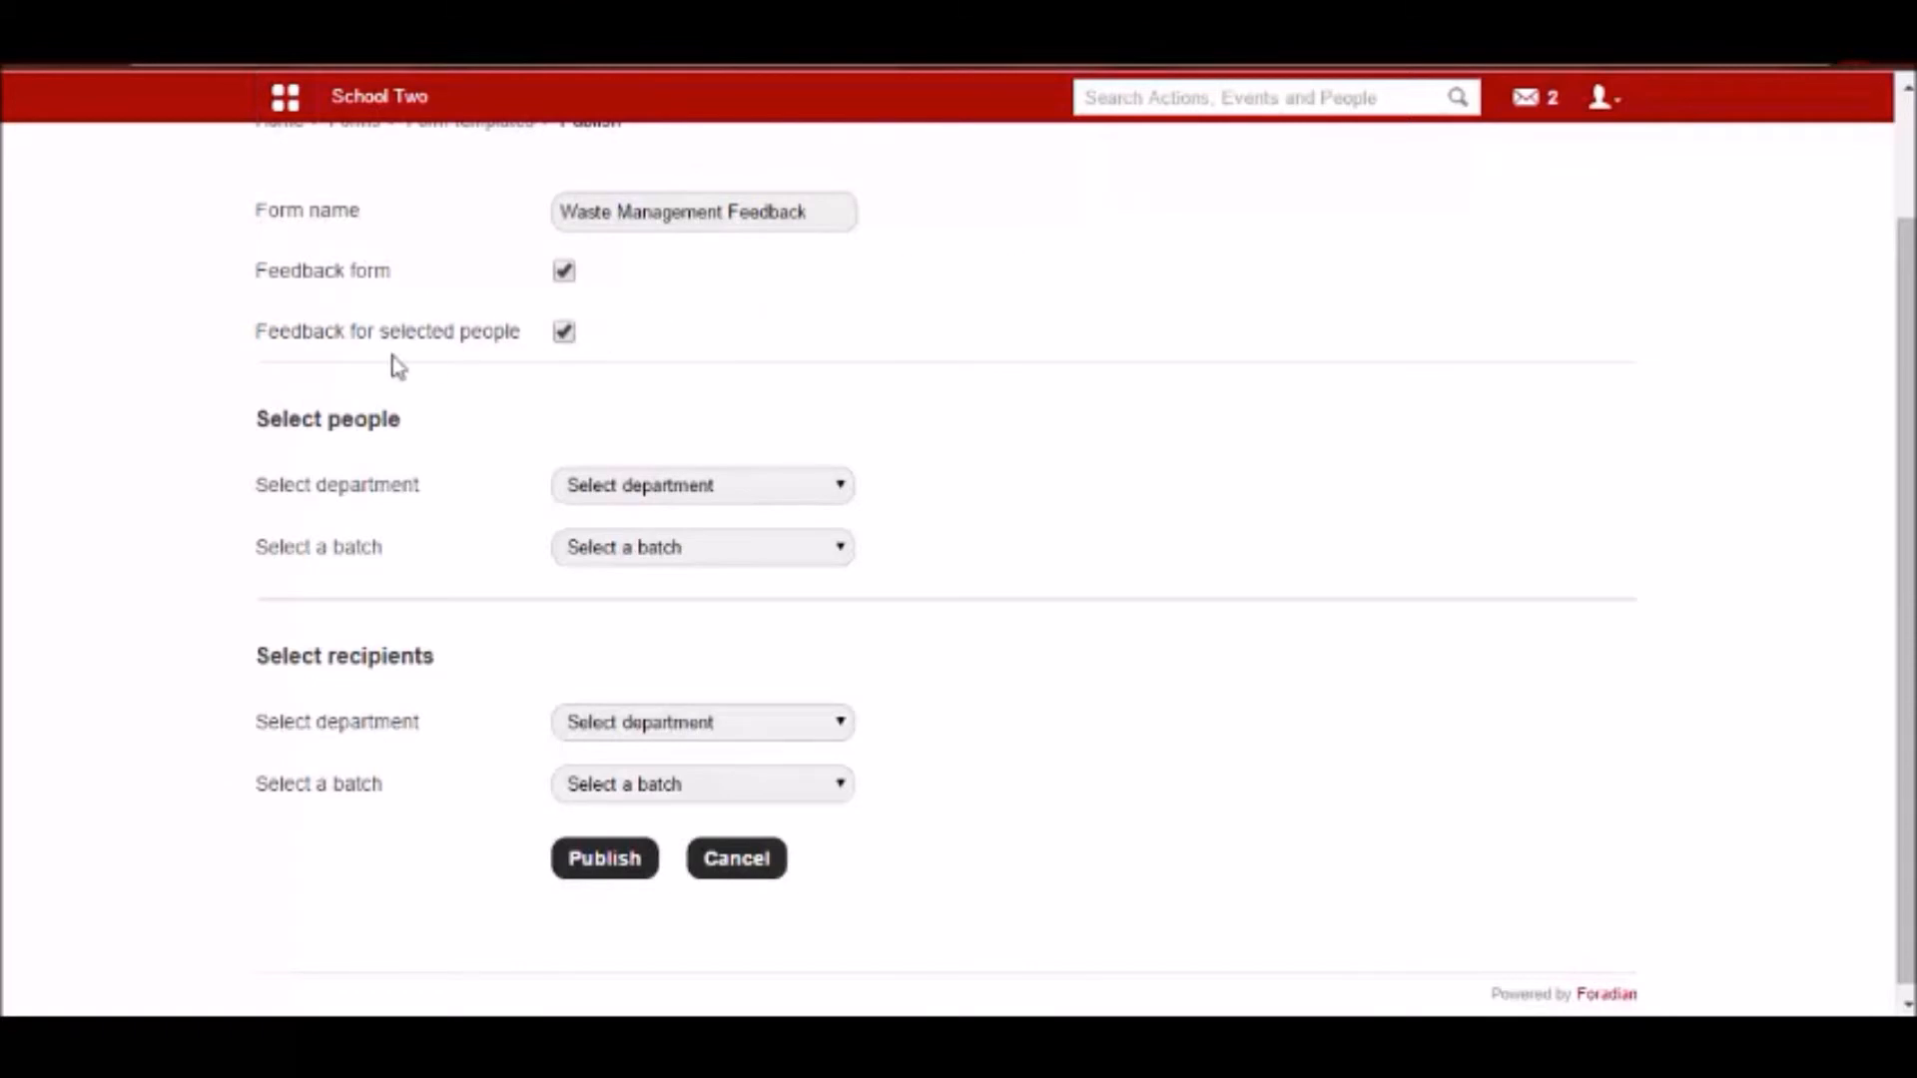
pyautogui.click(565, 332)
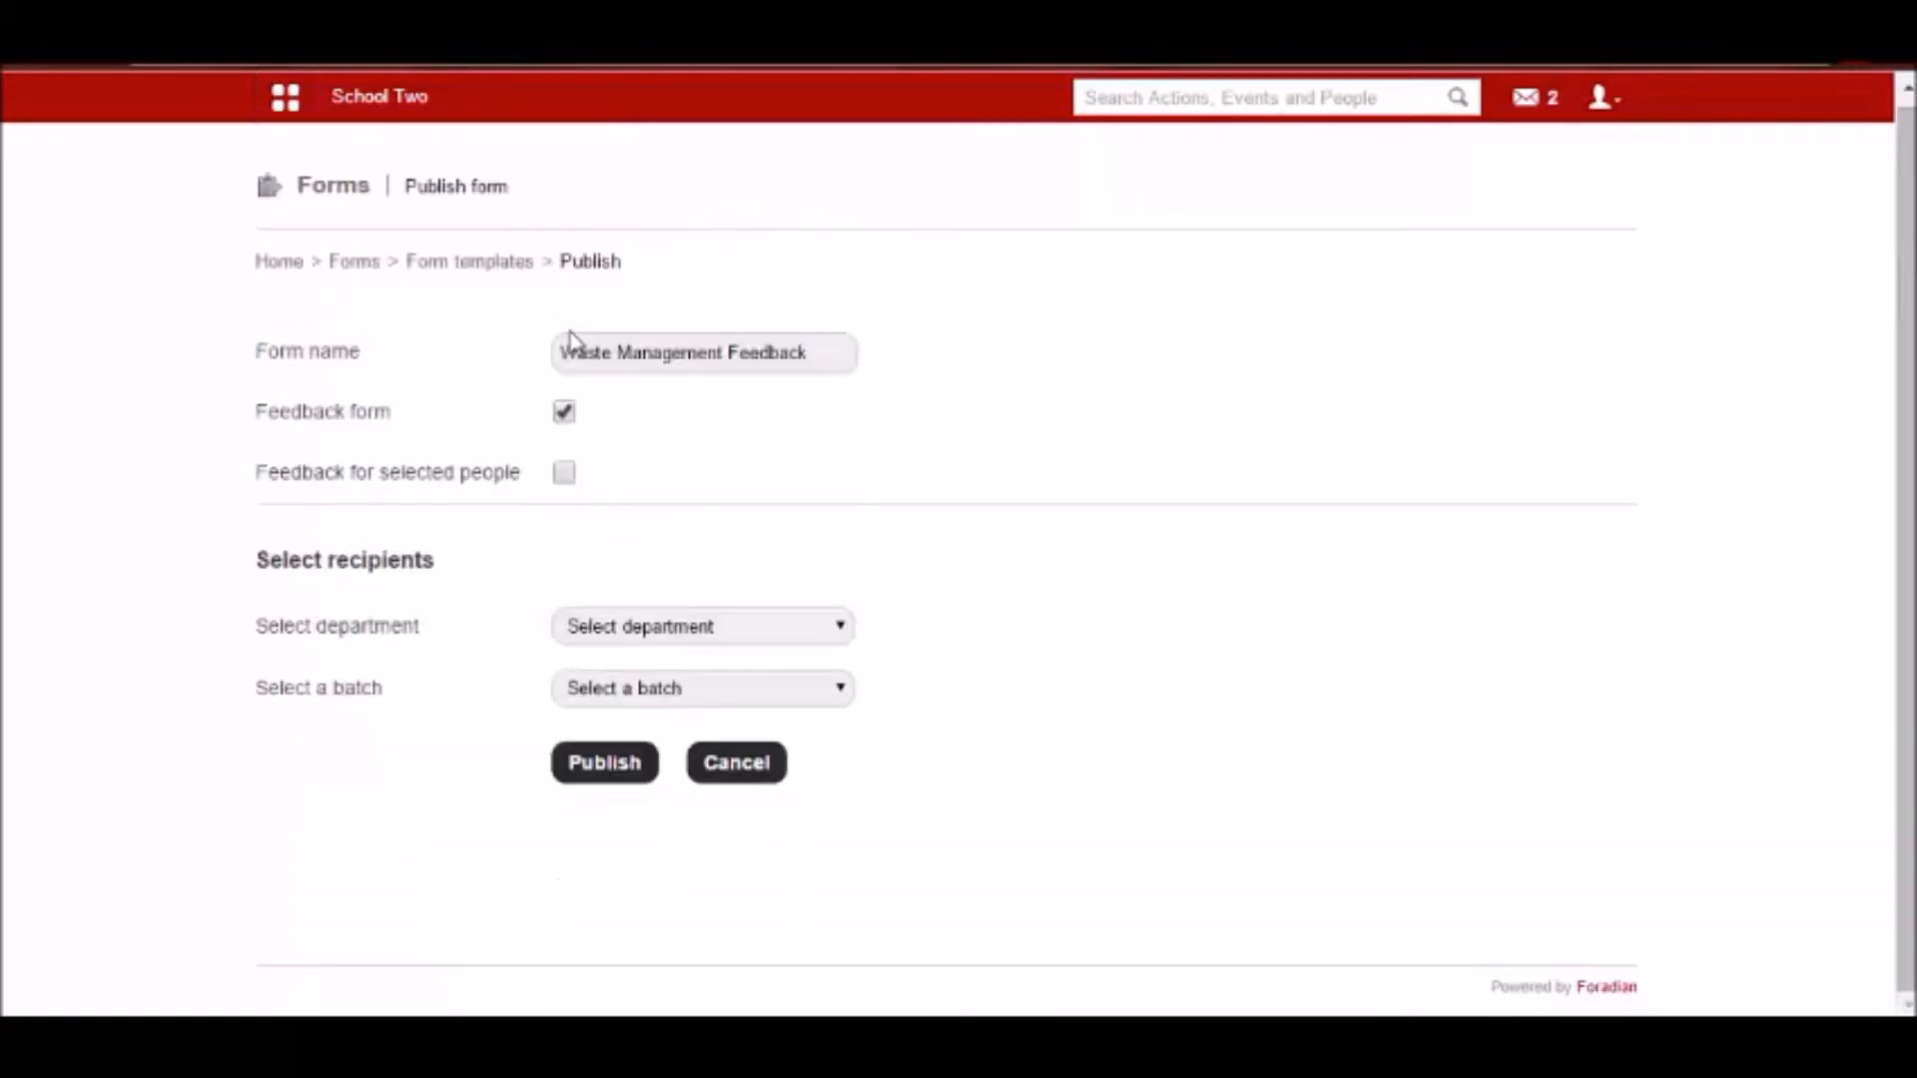
pyautogui.click(564, 472)
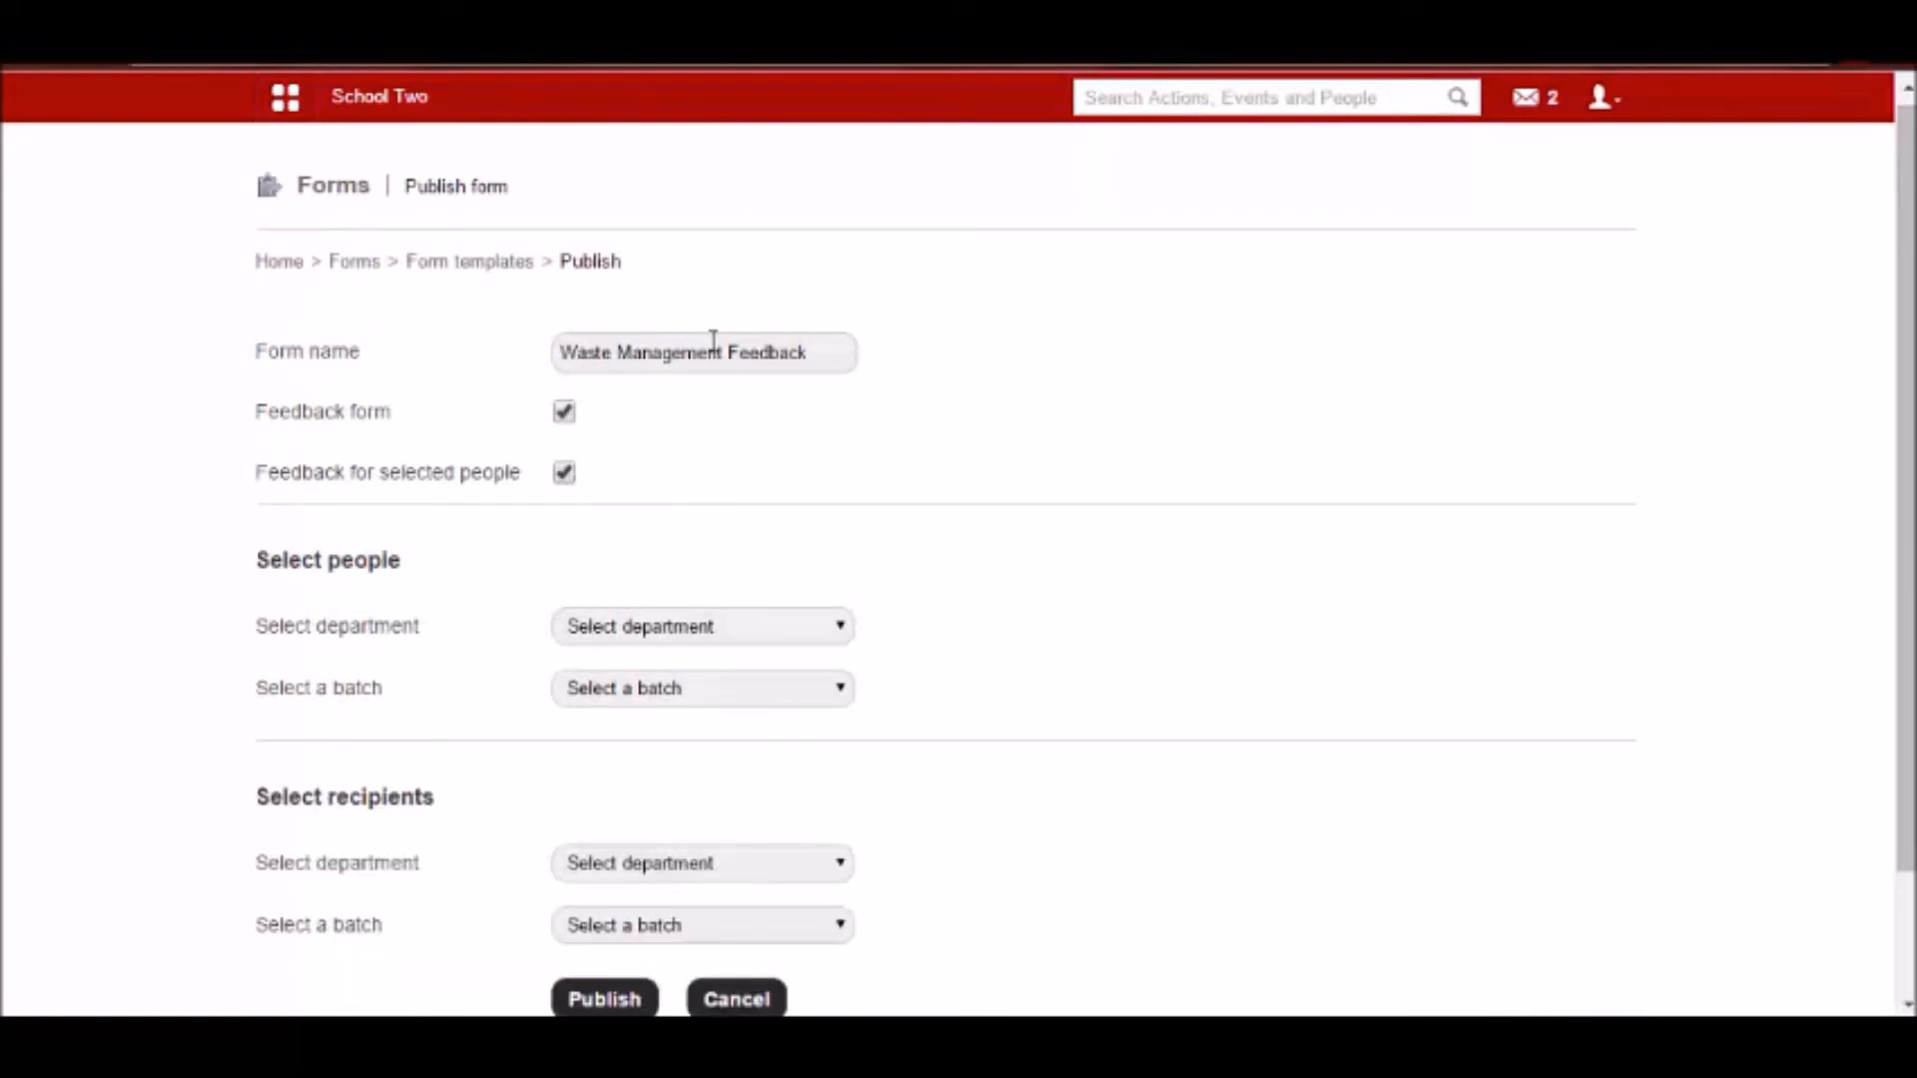
pyautogui.moveTo(723, 352); pyautogui.dragTo(811, 356)
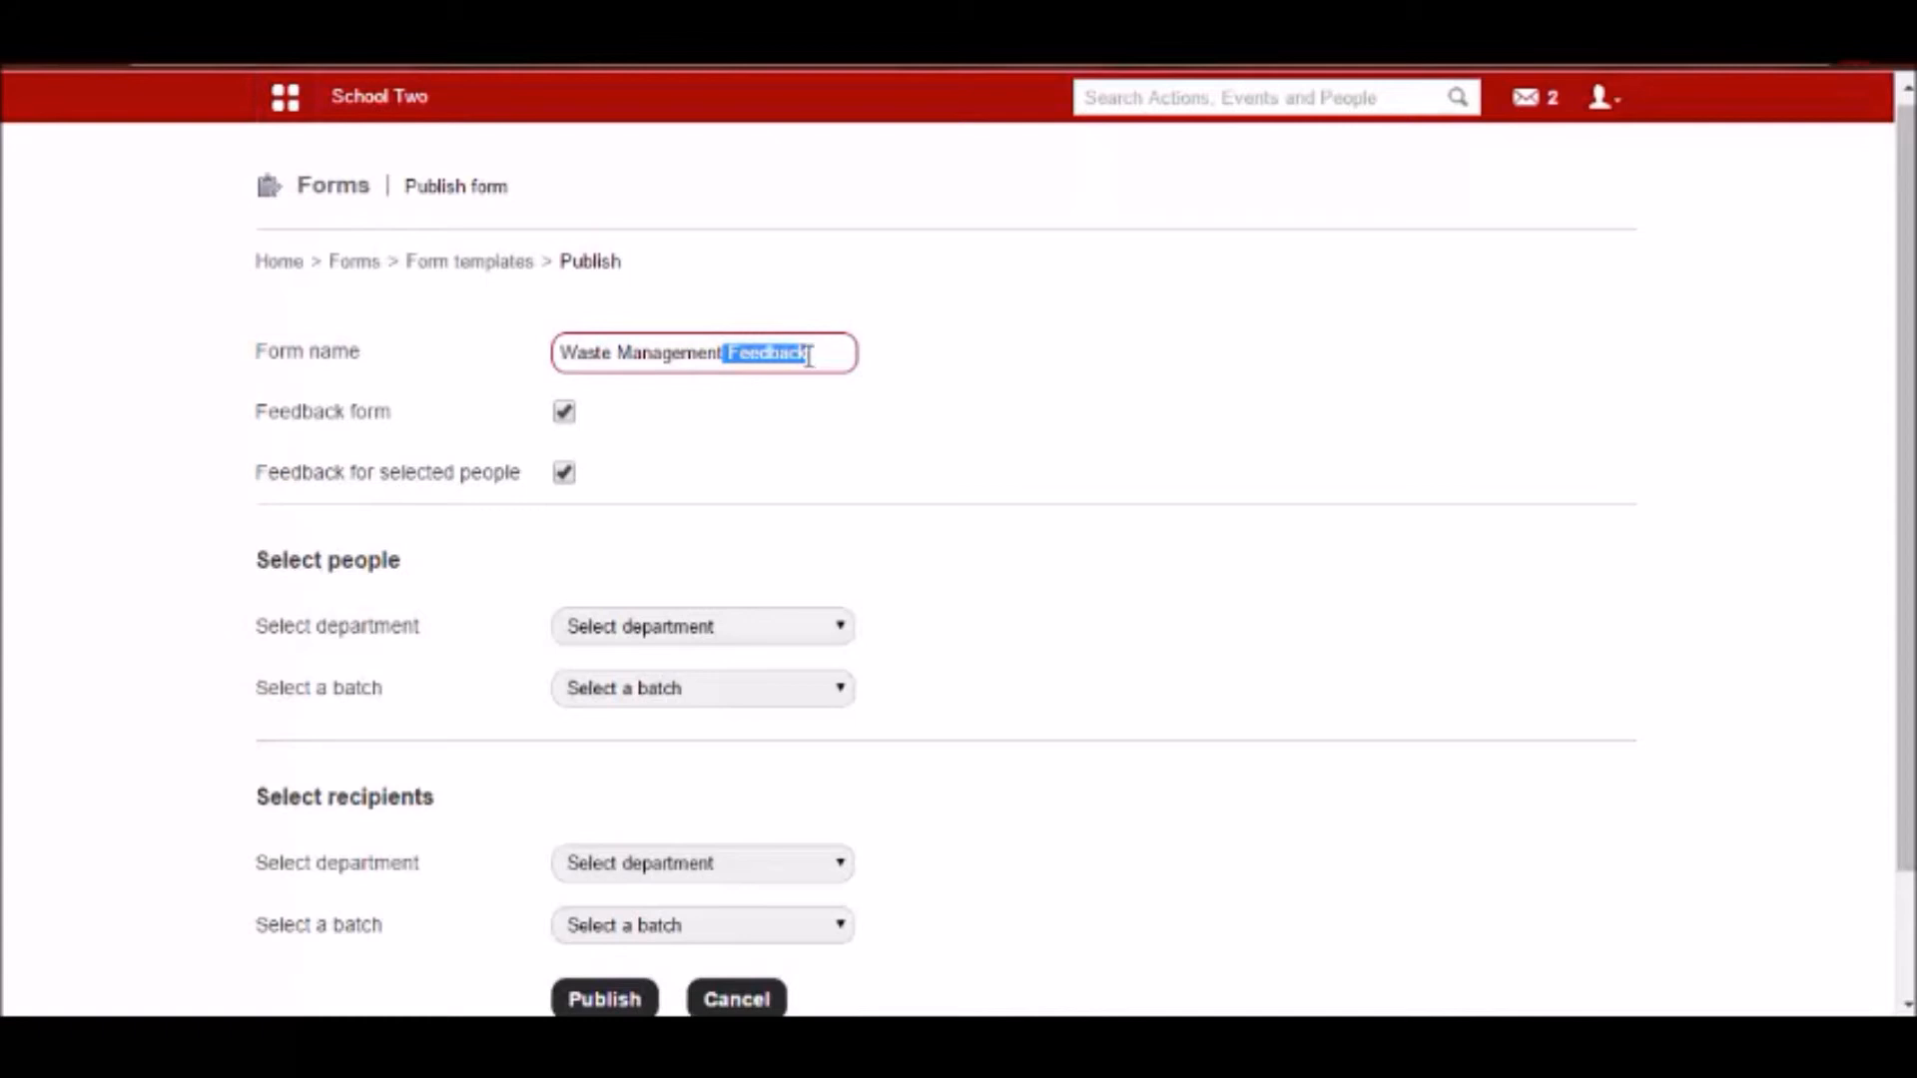
pyautogui.click(262, 479)
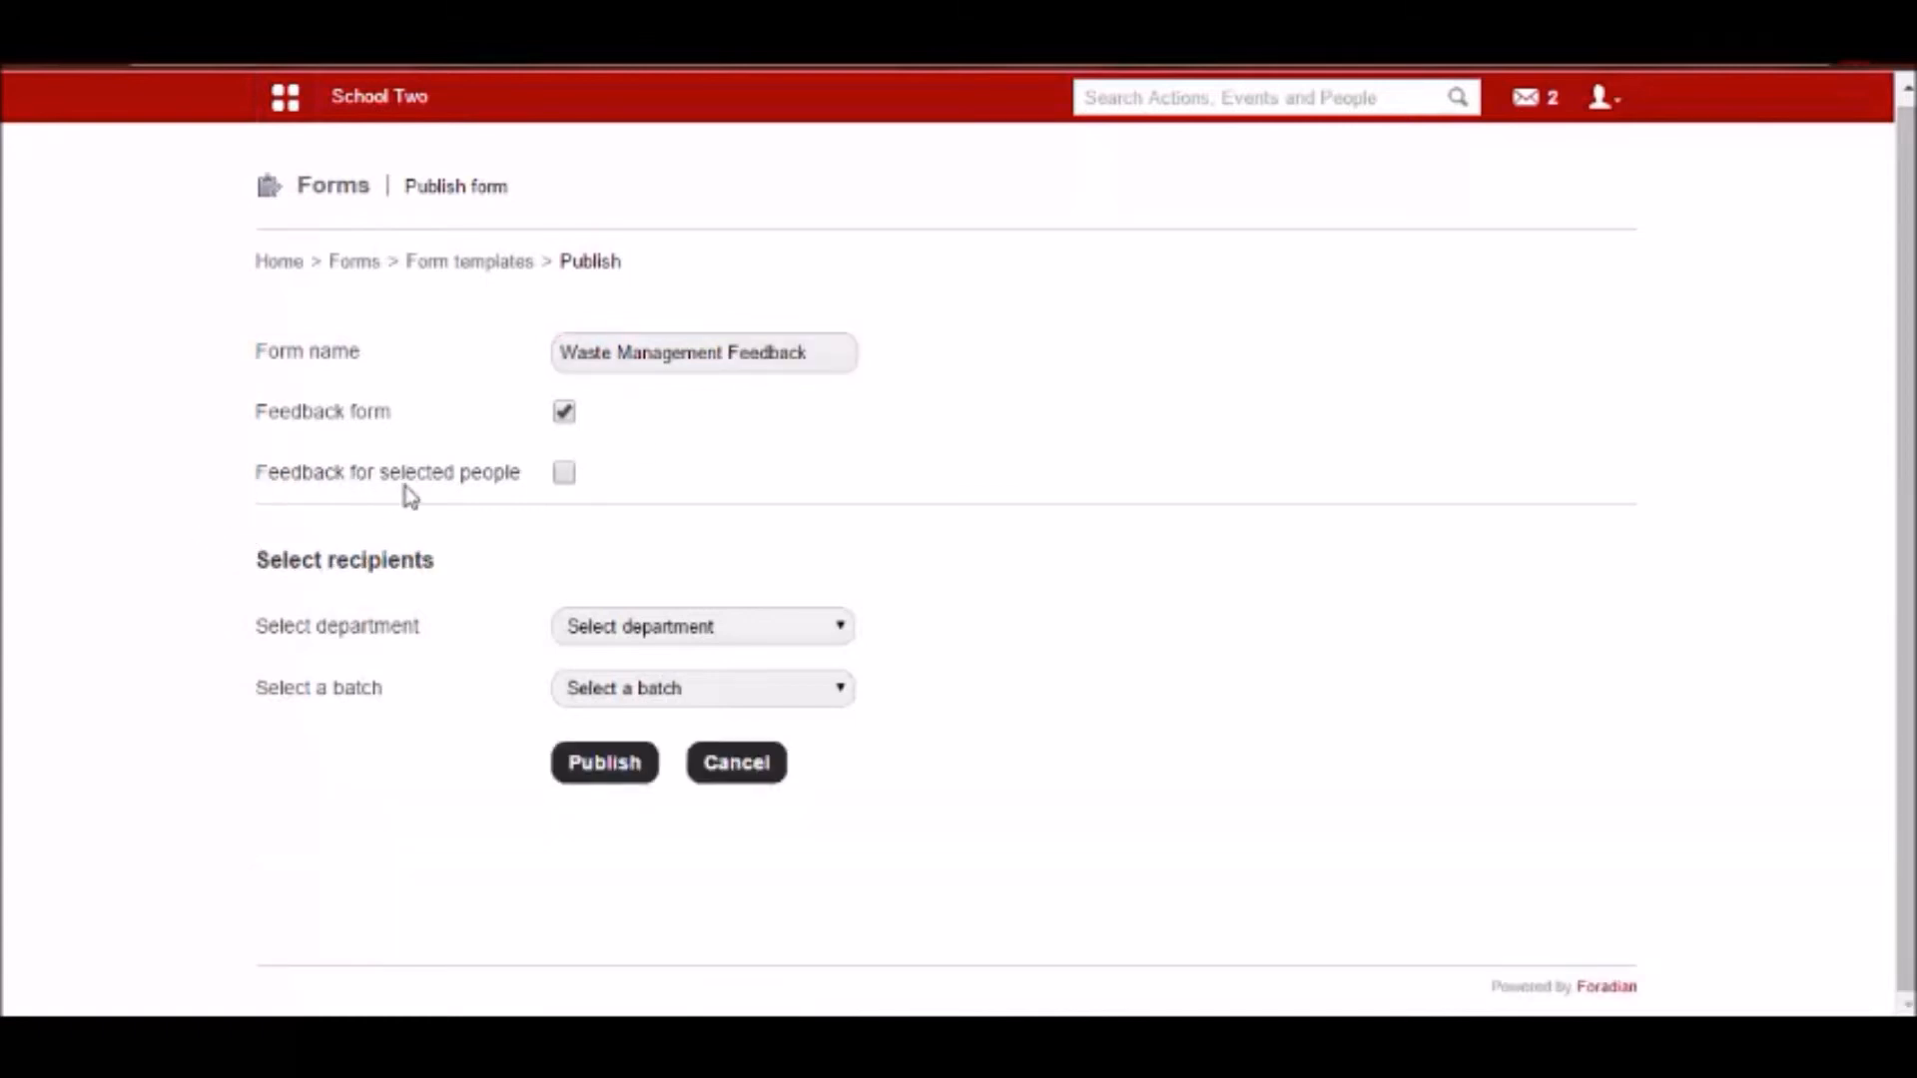
# Enable feedback for selected people and add the first listed Mathematics department member to the selected people.
pyautogui.click(556, 477)
pyautogui.click(613, 631)
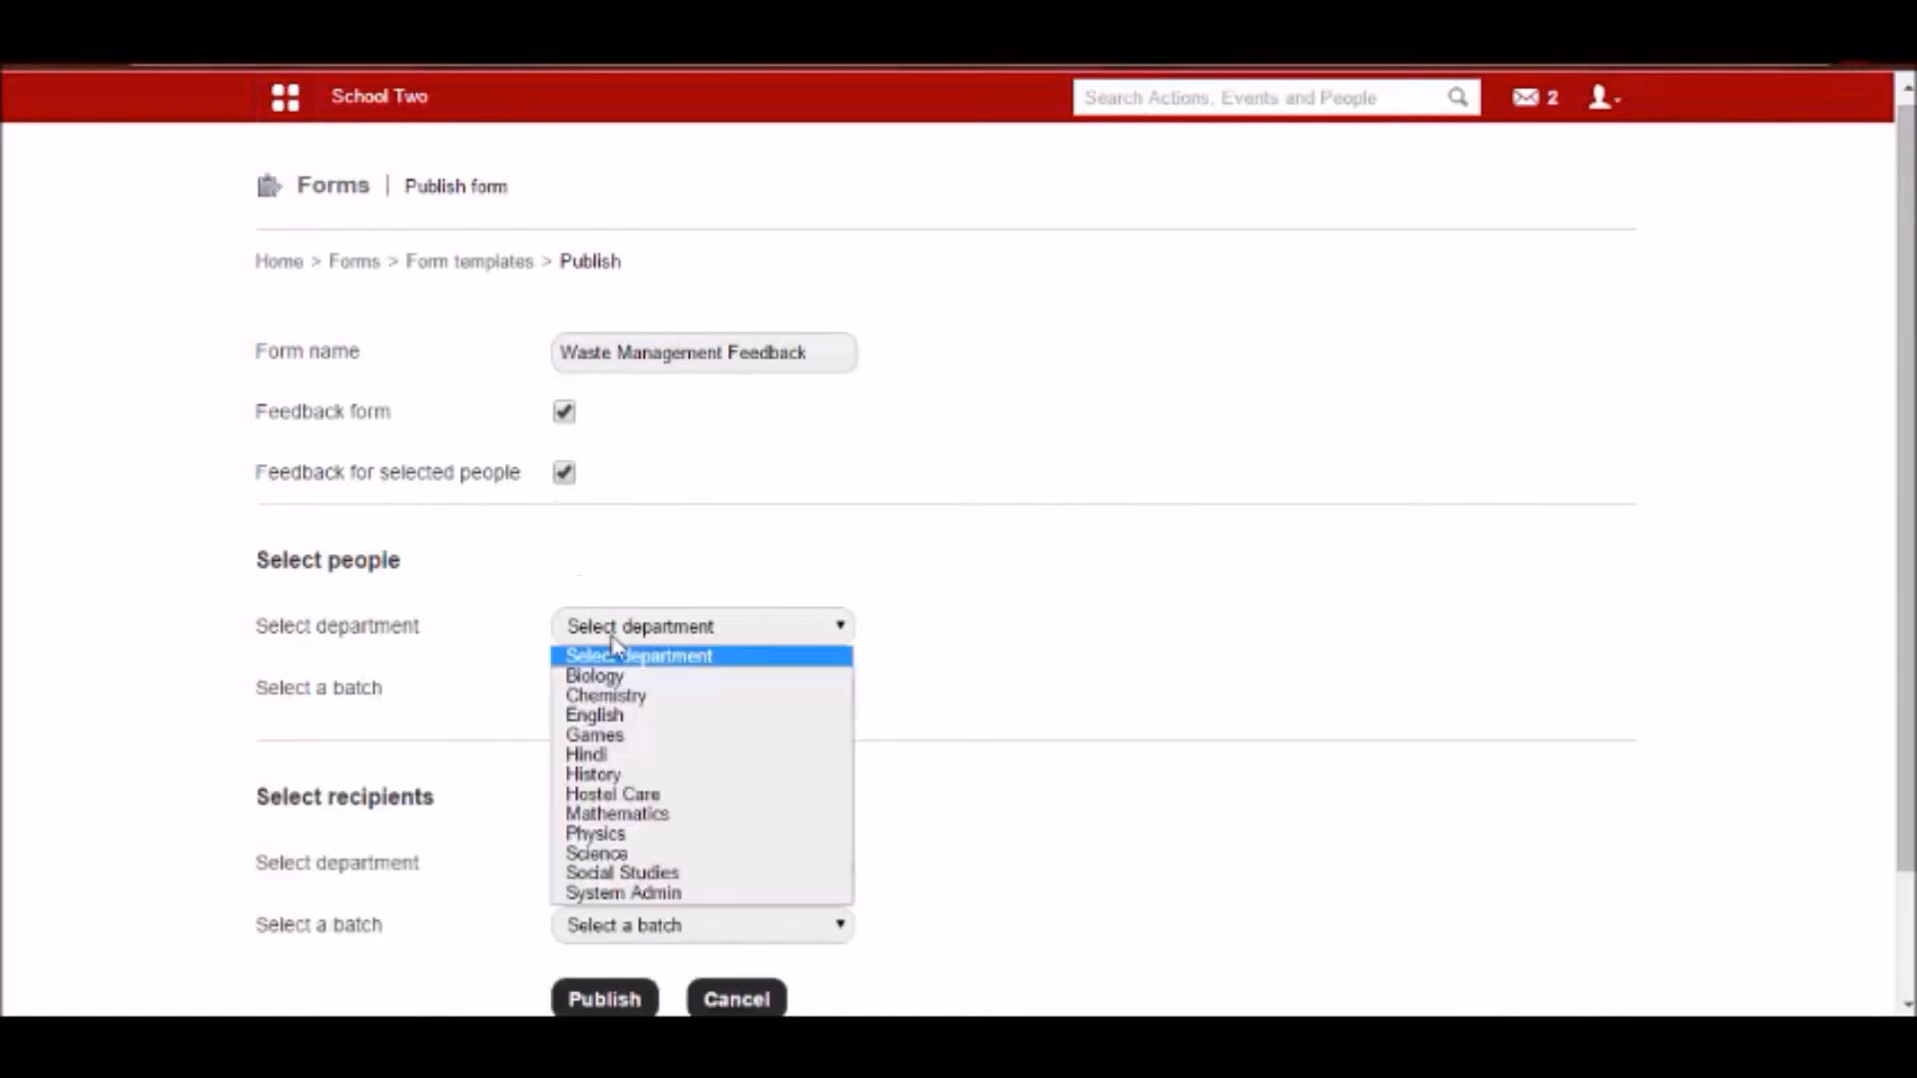
pyautogui.click(616, 814)
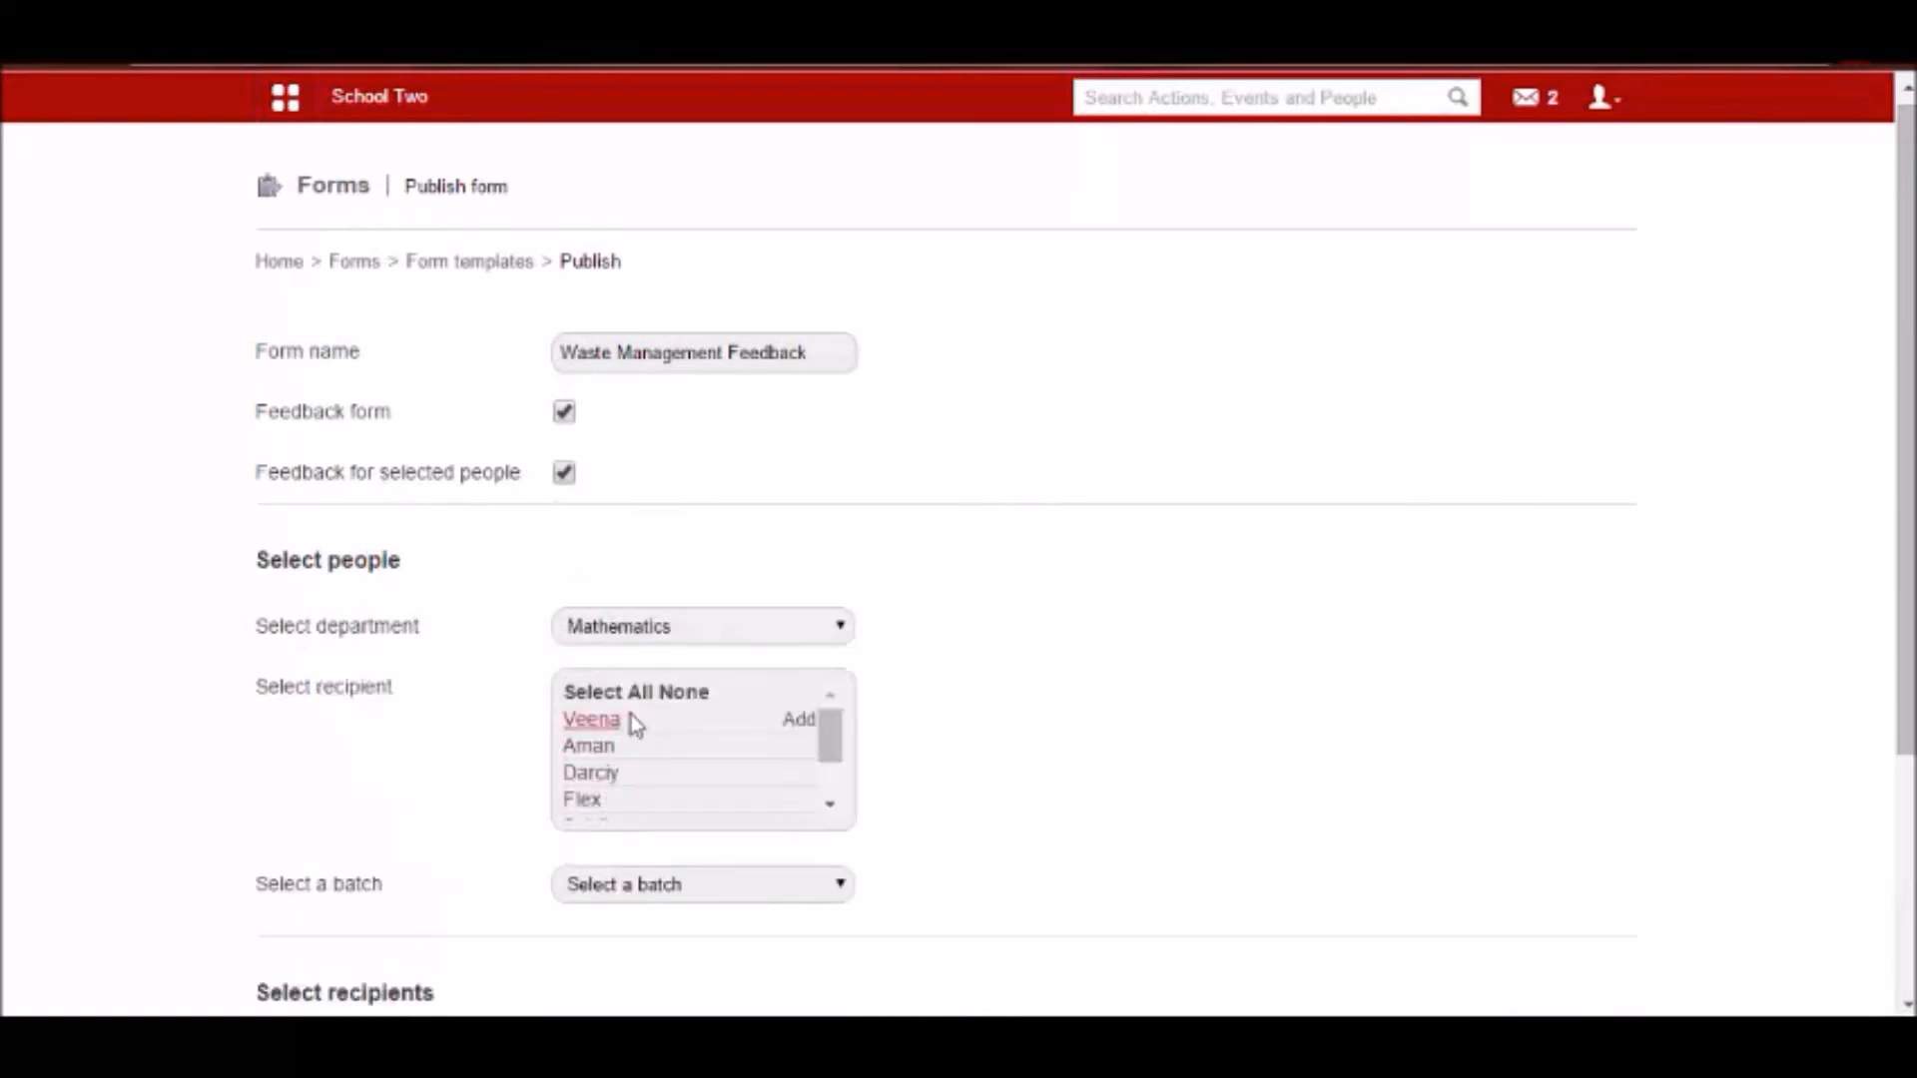
pyautogui.click(591, 720)
pyautogui.scroll(-1, 1115, 636)
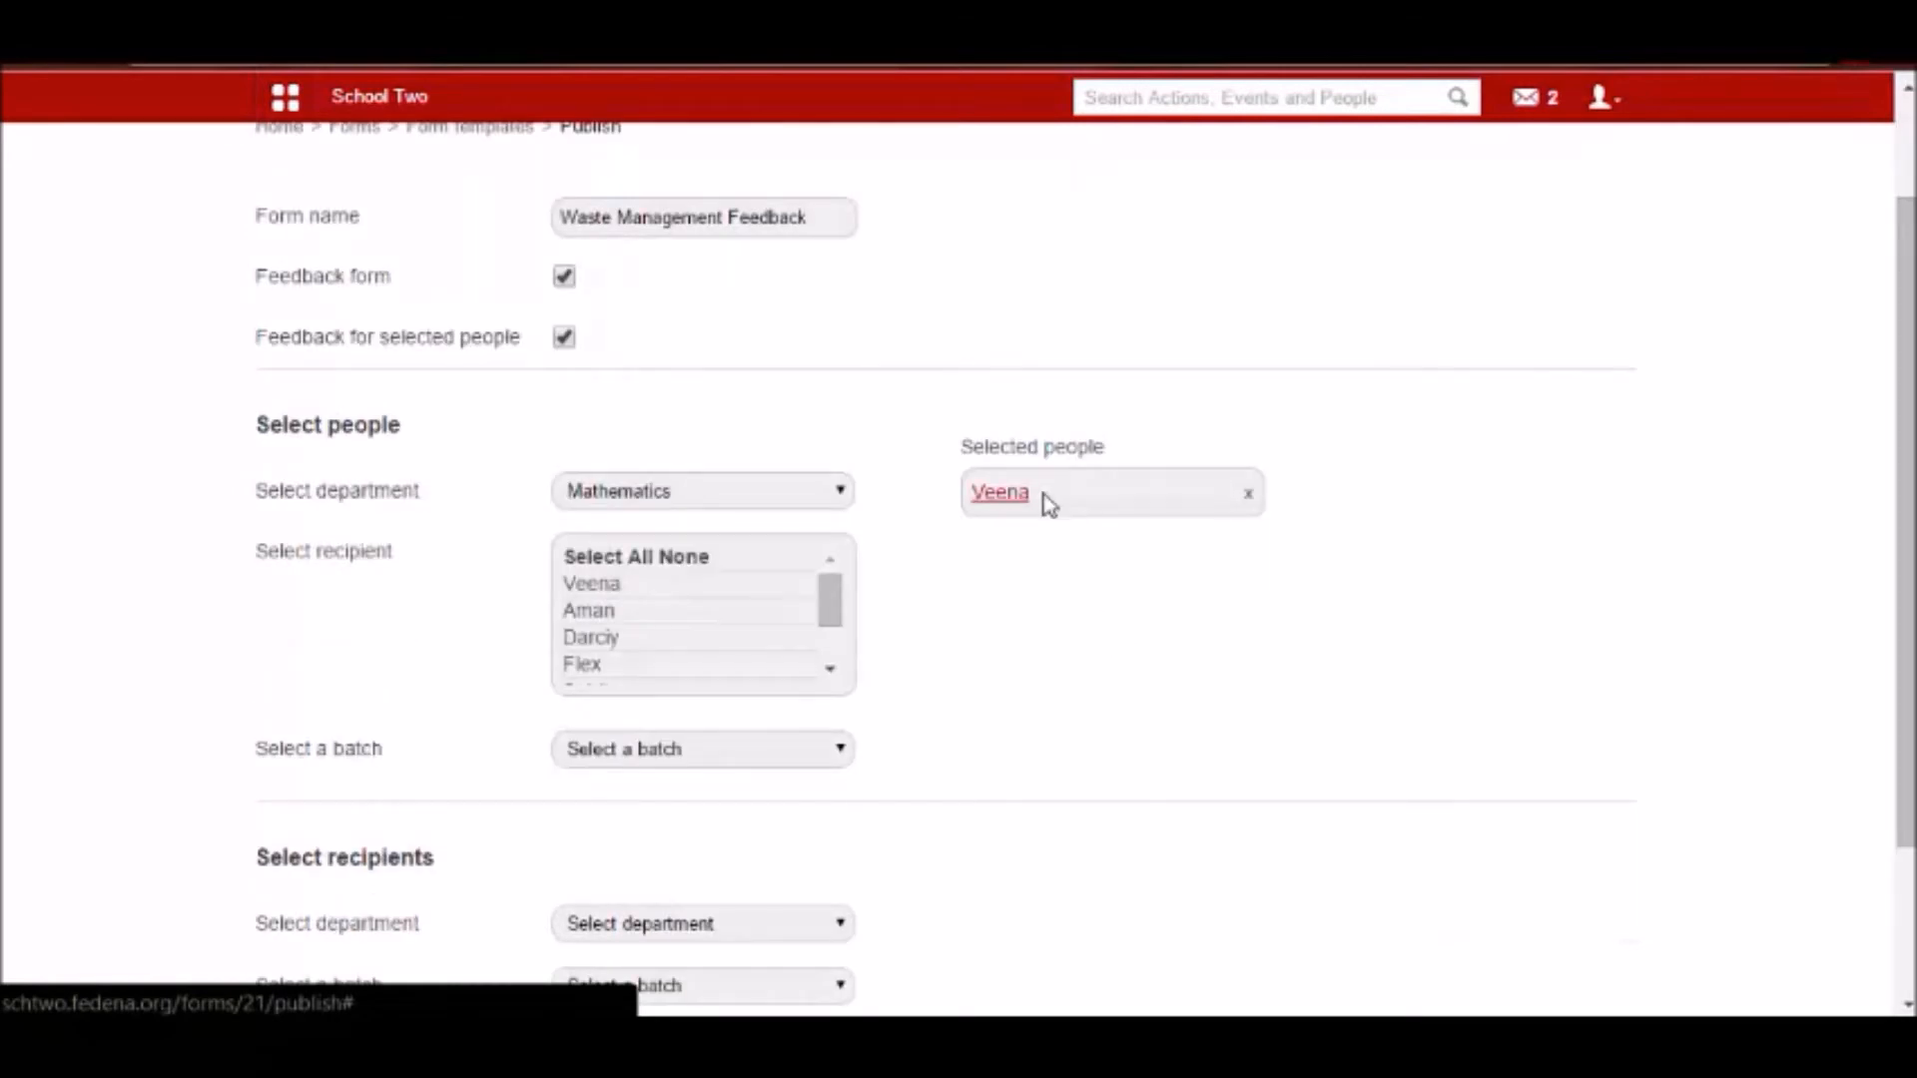
# Choose batch G1 - A 2014 for the recipients and add all of its students.
pyautogui.scroll(-1, 1052, 504)
pyautogui.scroll(-1, 1045, 500)
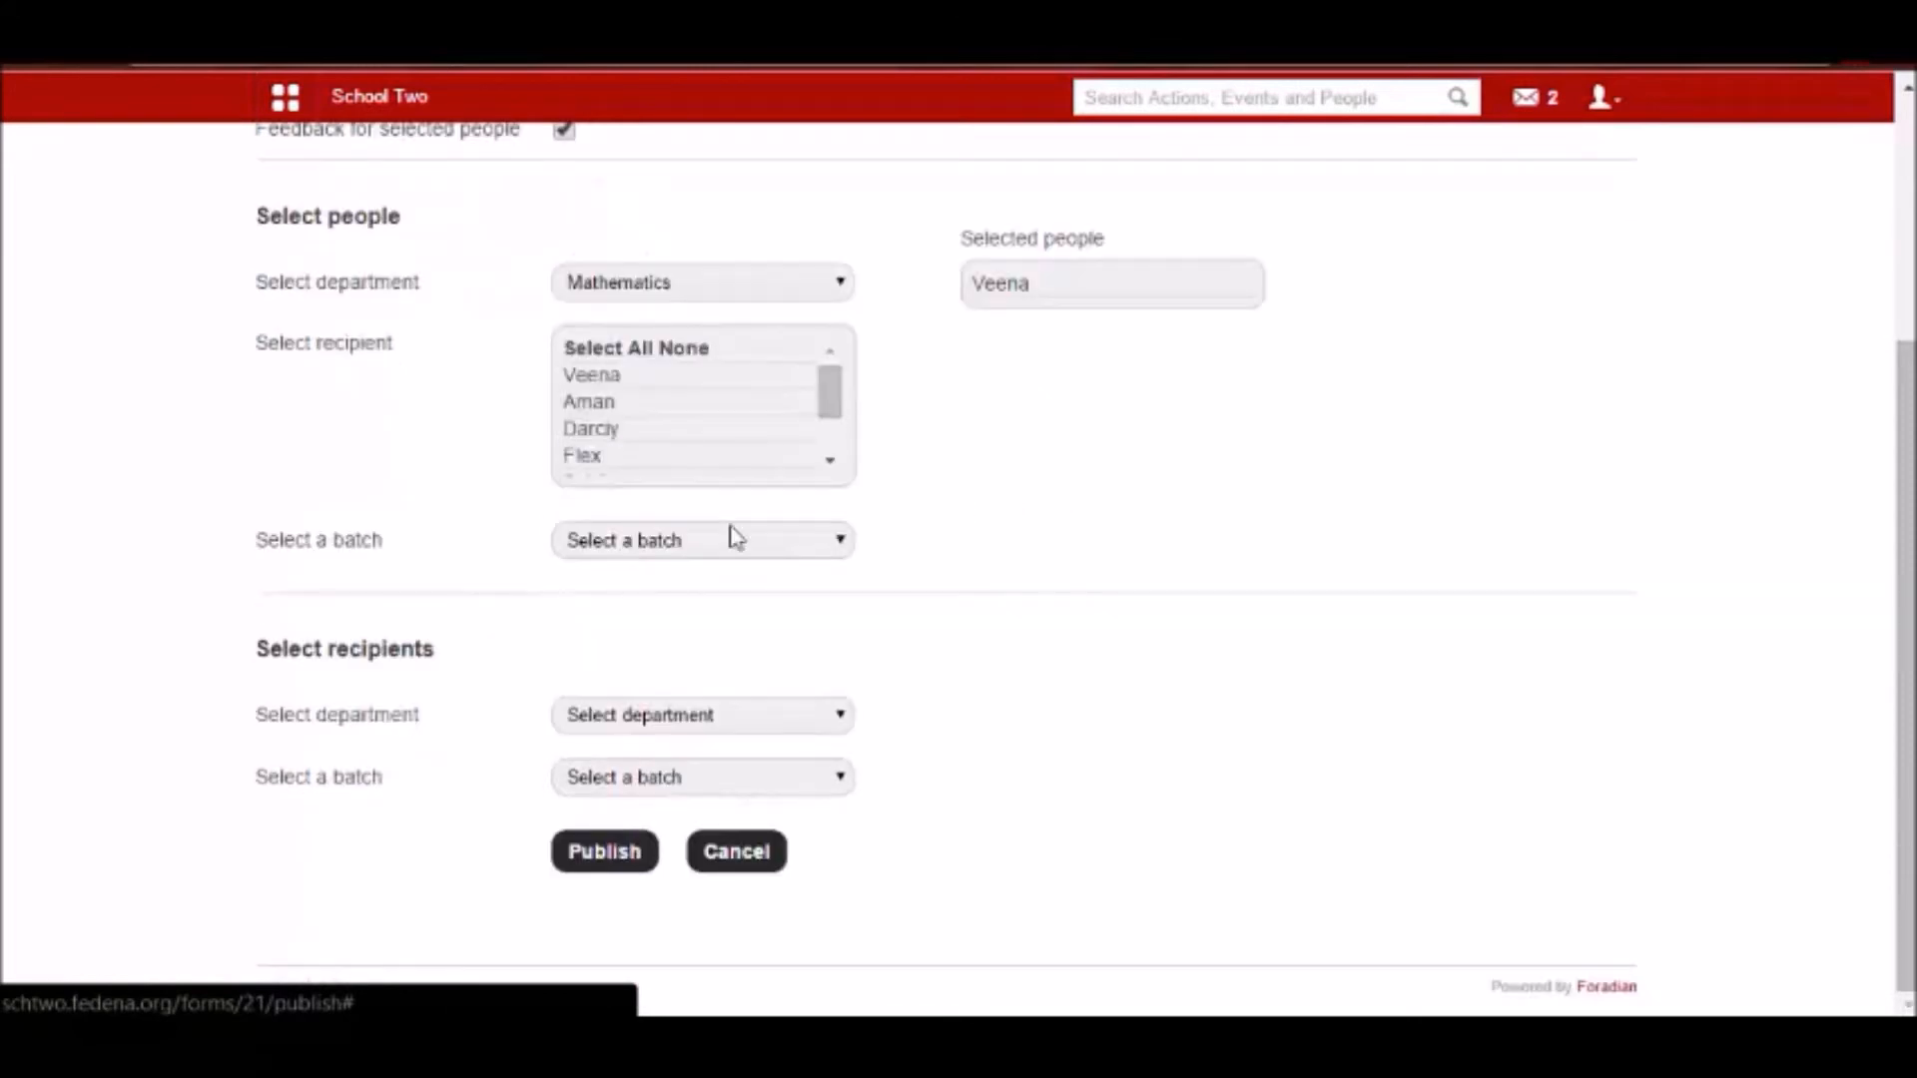
pyautogui.click(612, 715)
pyautogui.click(460, 704)
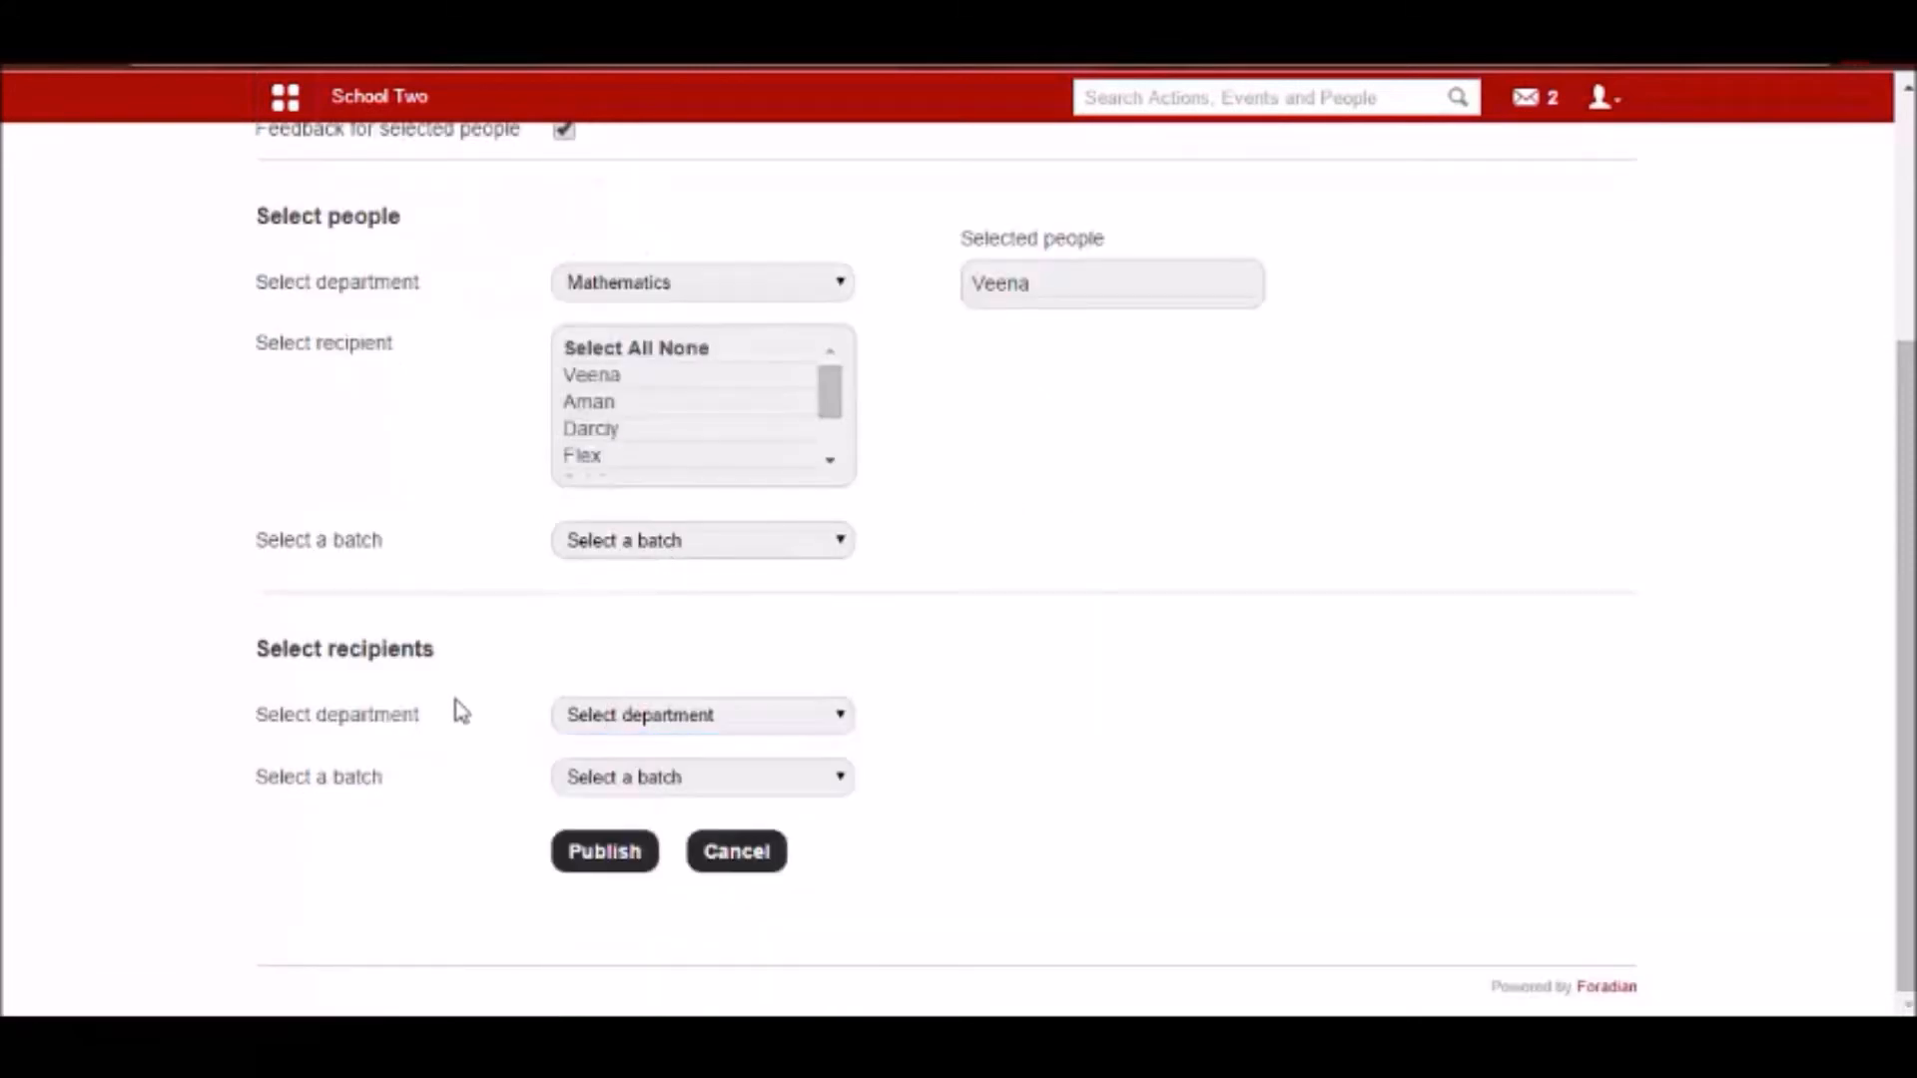
pyautogui.click(576, 786)
pyautogui.click(658, 379)
pyautogui.click(609, 785)
pyautogui.click(619, 390)
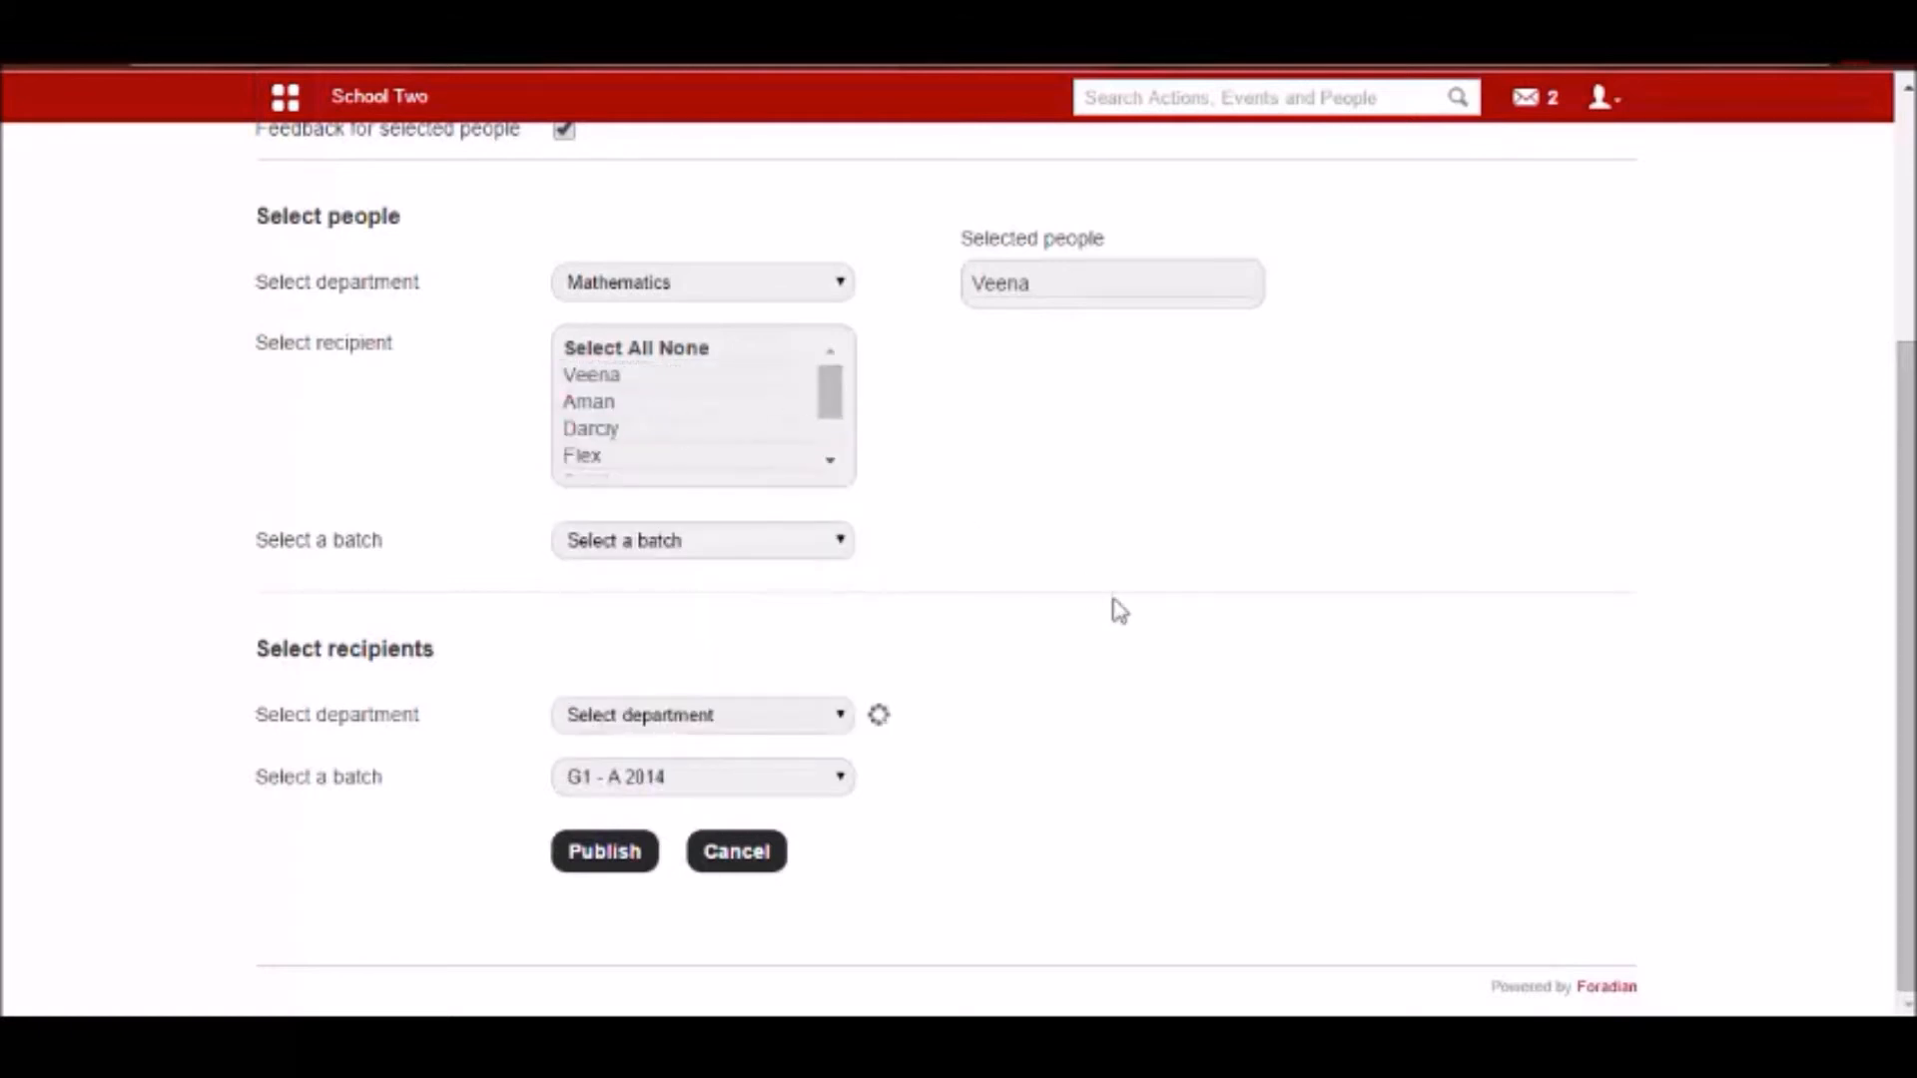
pyautogui.scroll(-2, 721, 821)
pyautogui.scroll(2, 602, 720)
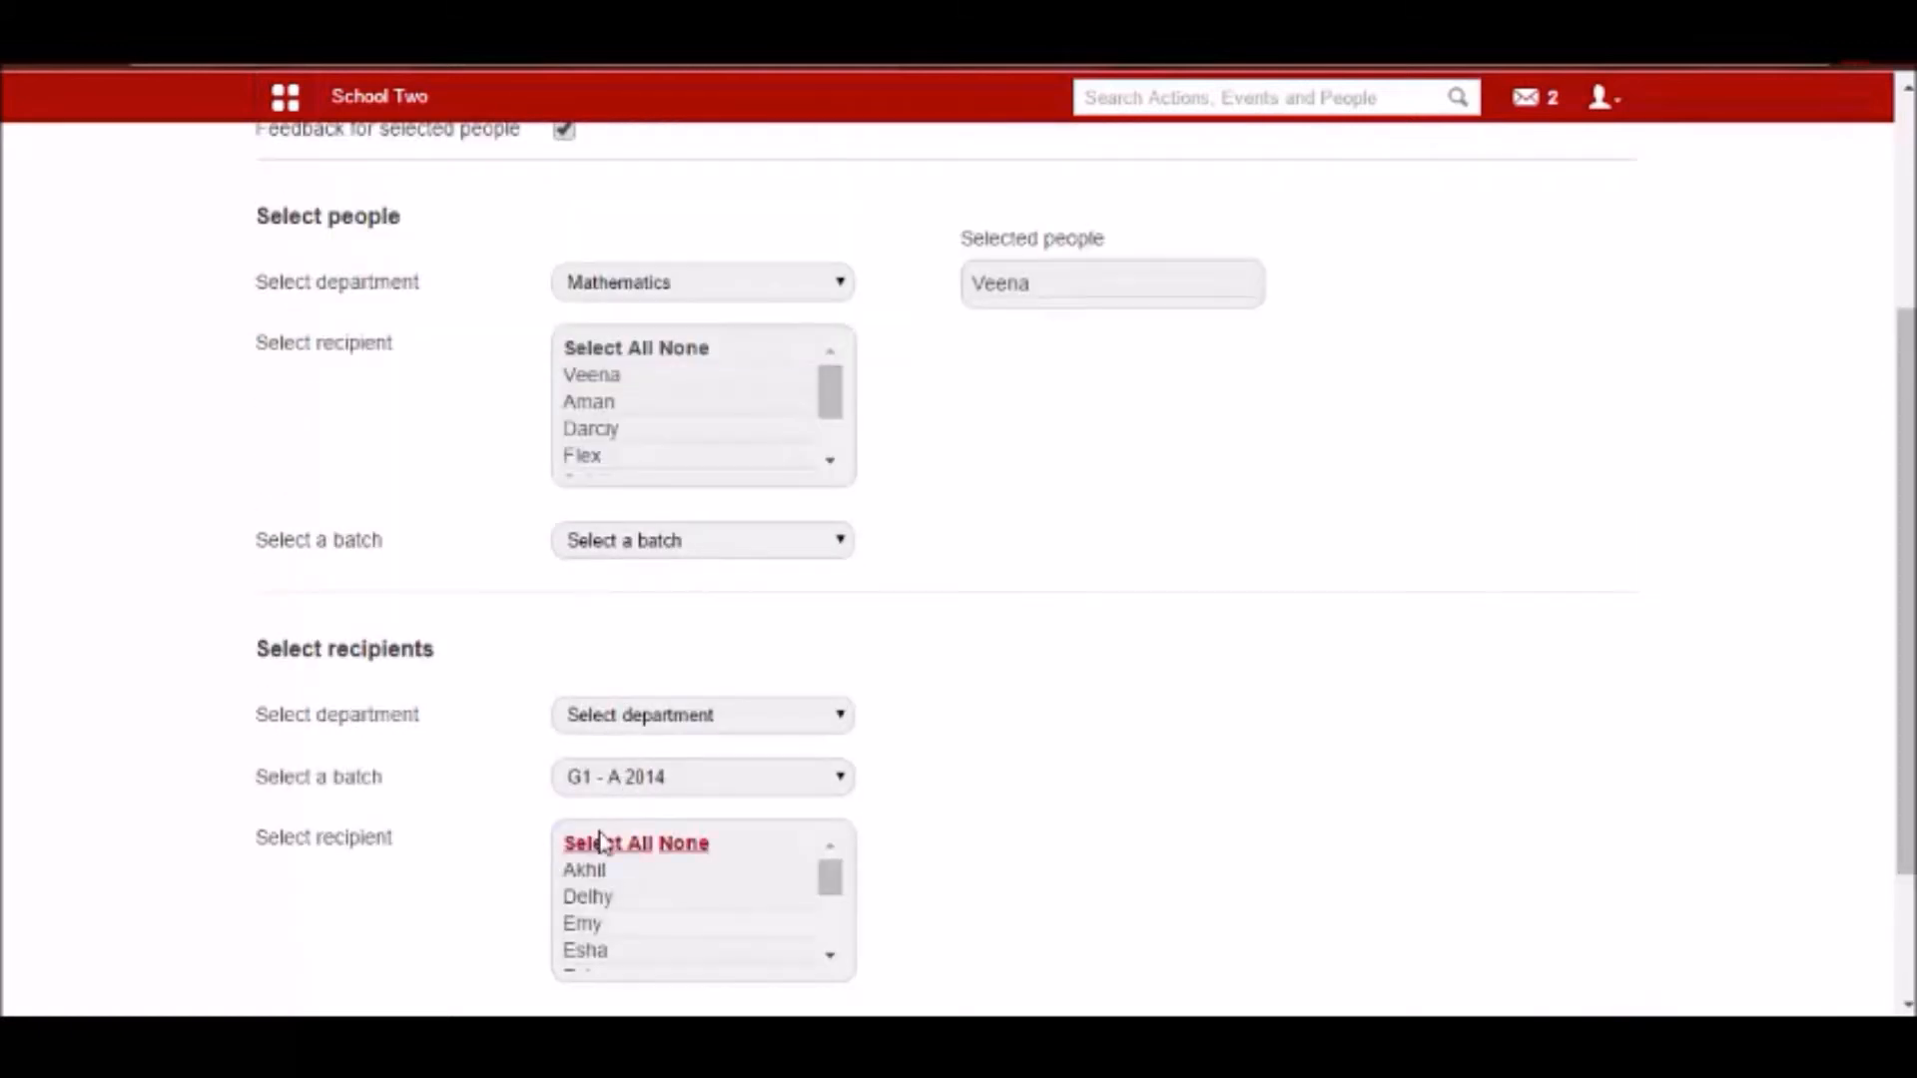
pyautogui.click(602, 843)
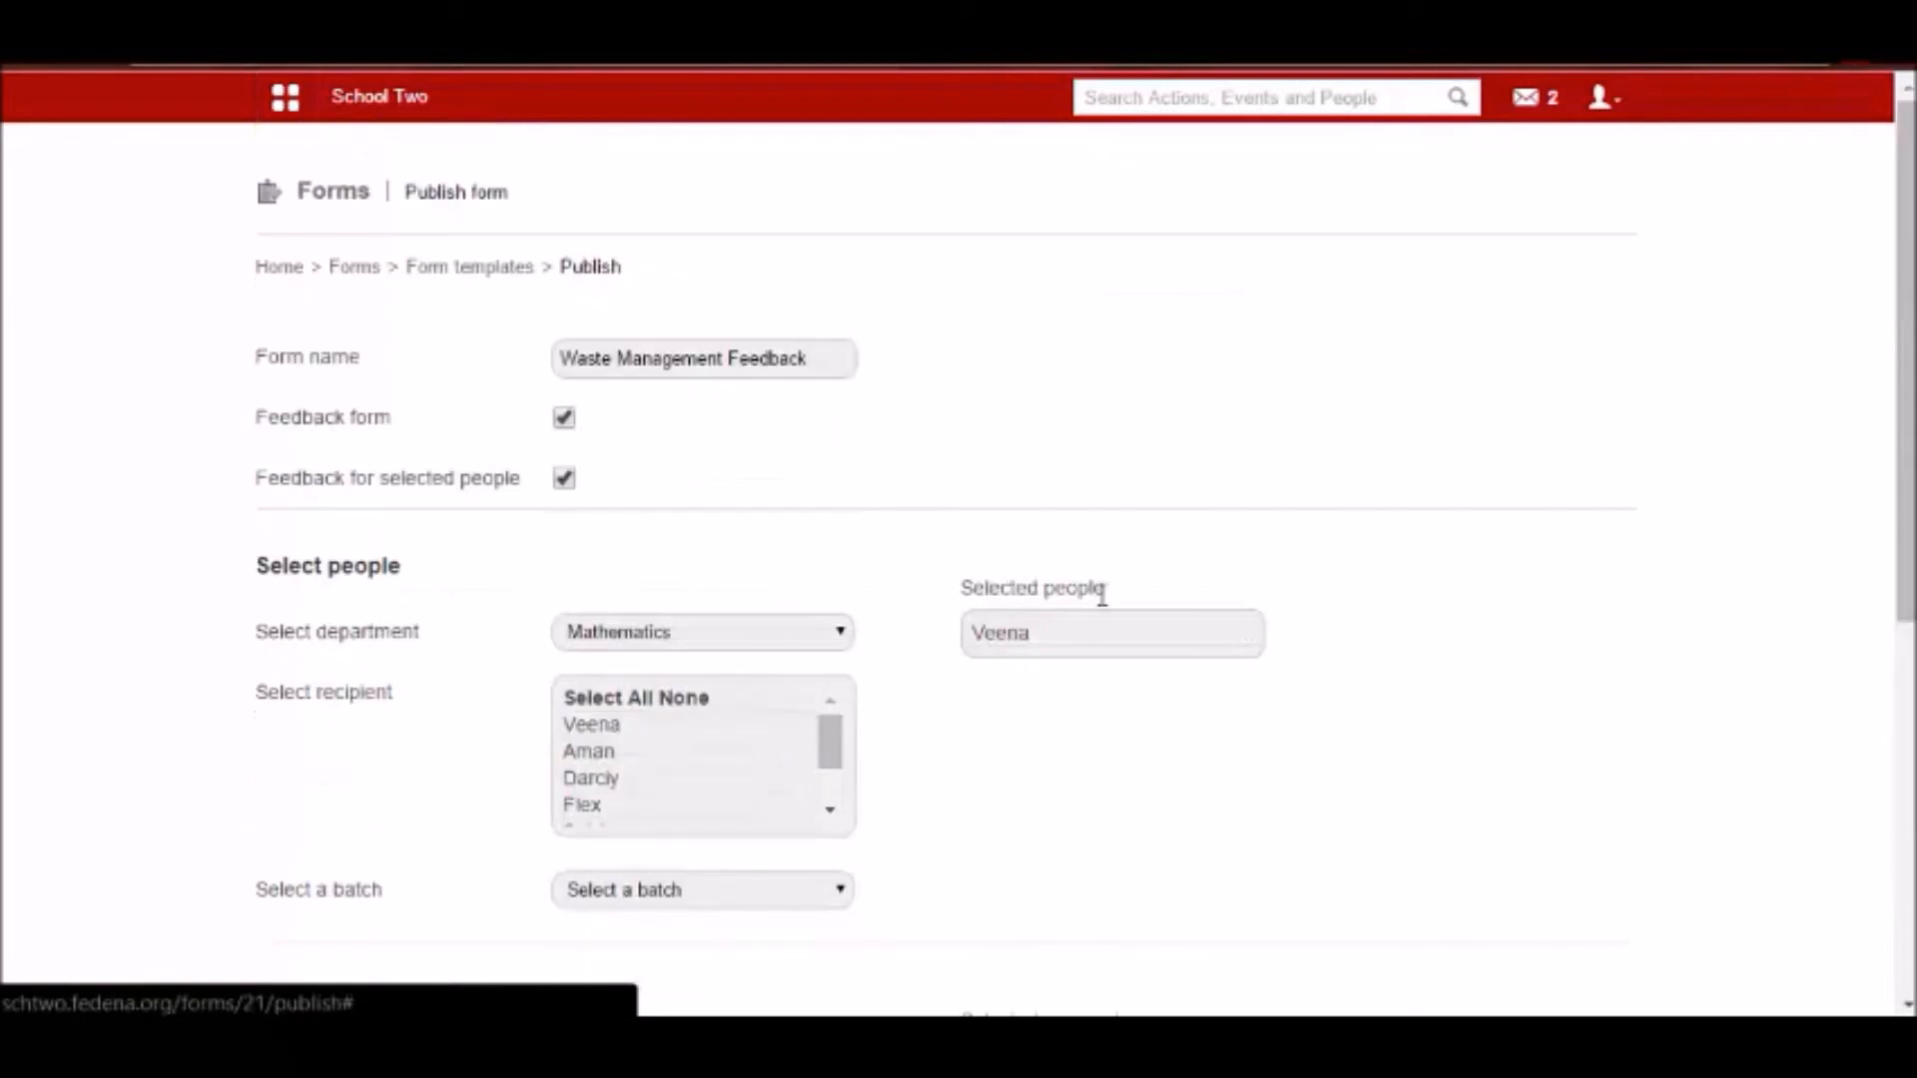
# Compare the selected person with the selected recipients to see who gives feedback about whom.
pyautogui.scroll(-4, 1098, 609)
pyautogui.scroll(3, 1102, 589)
pyautogui.moveTo(1014, 499)
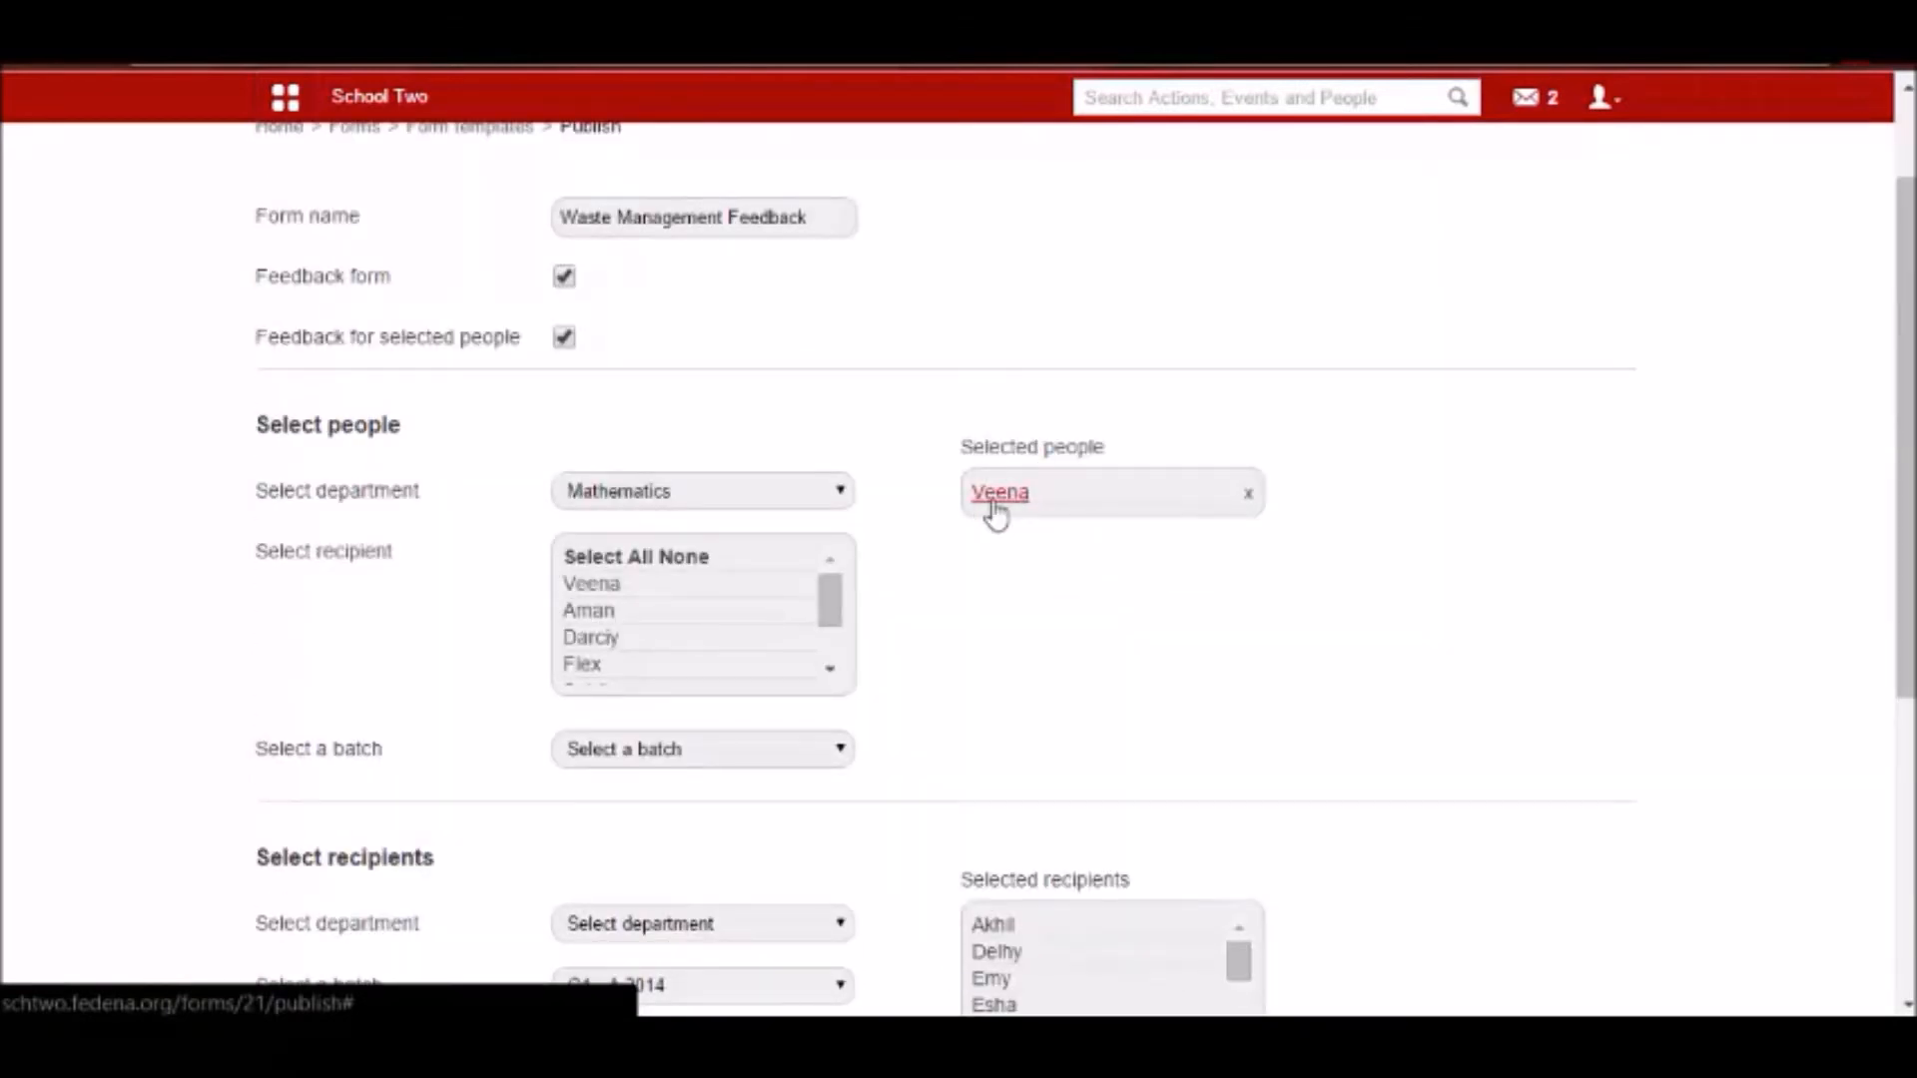
pyautogui.scroll(-5, 995, 511)
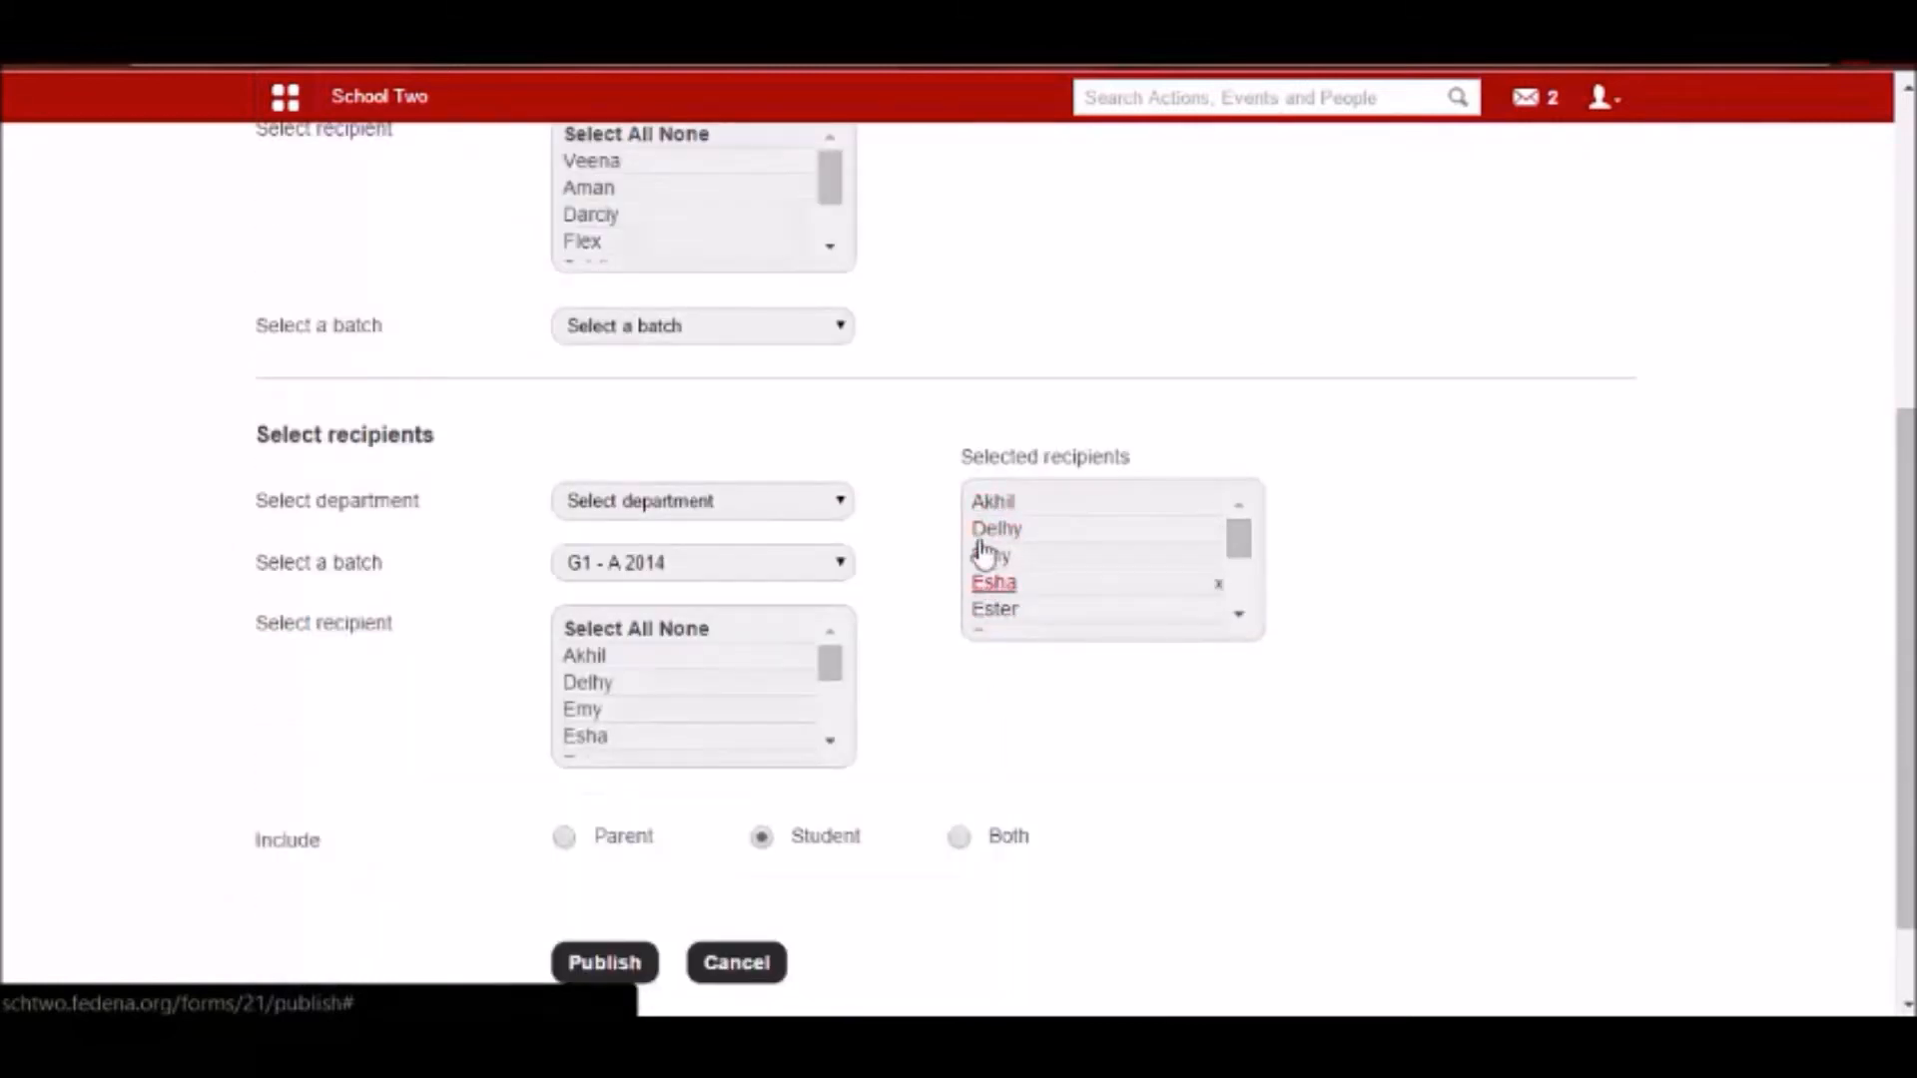
pyautogui.scroll(3, 984, 565)
pyautogui.moveTo(1006, 357)
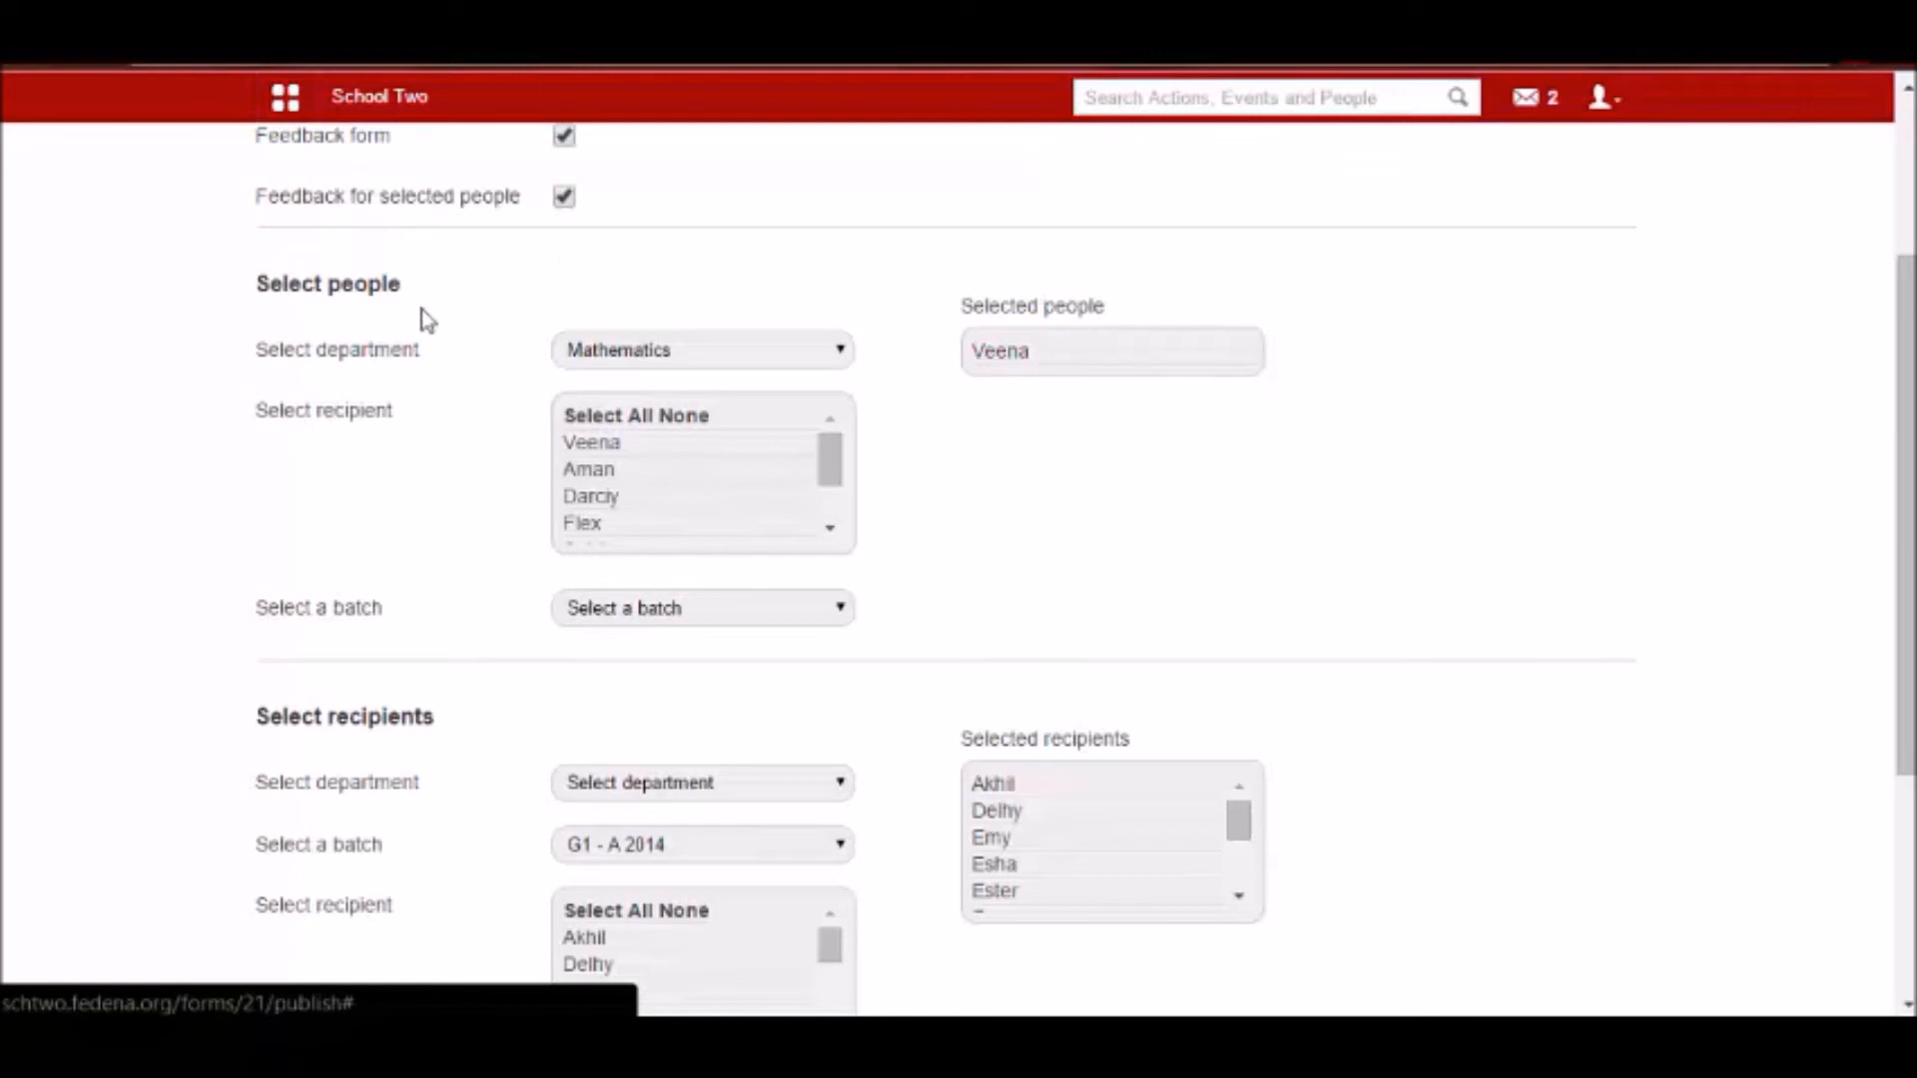
pyautogui.scroll(-2, 966, 821)
pyautogui.scroll(2, 997, 669)
# Add the second listed Mathematics department member to the selected people and check the rest of the recipient settings.
pyautogui.moveTo(606, 493)
pyautogui.click(597, 472)
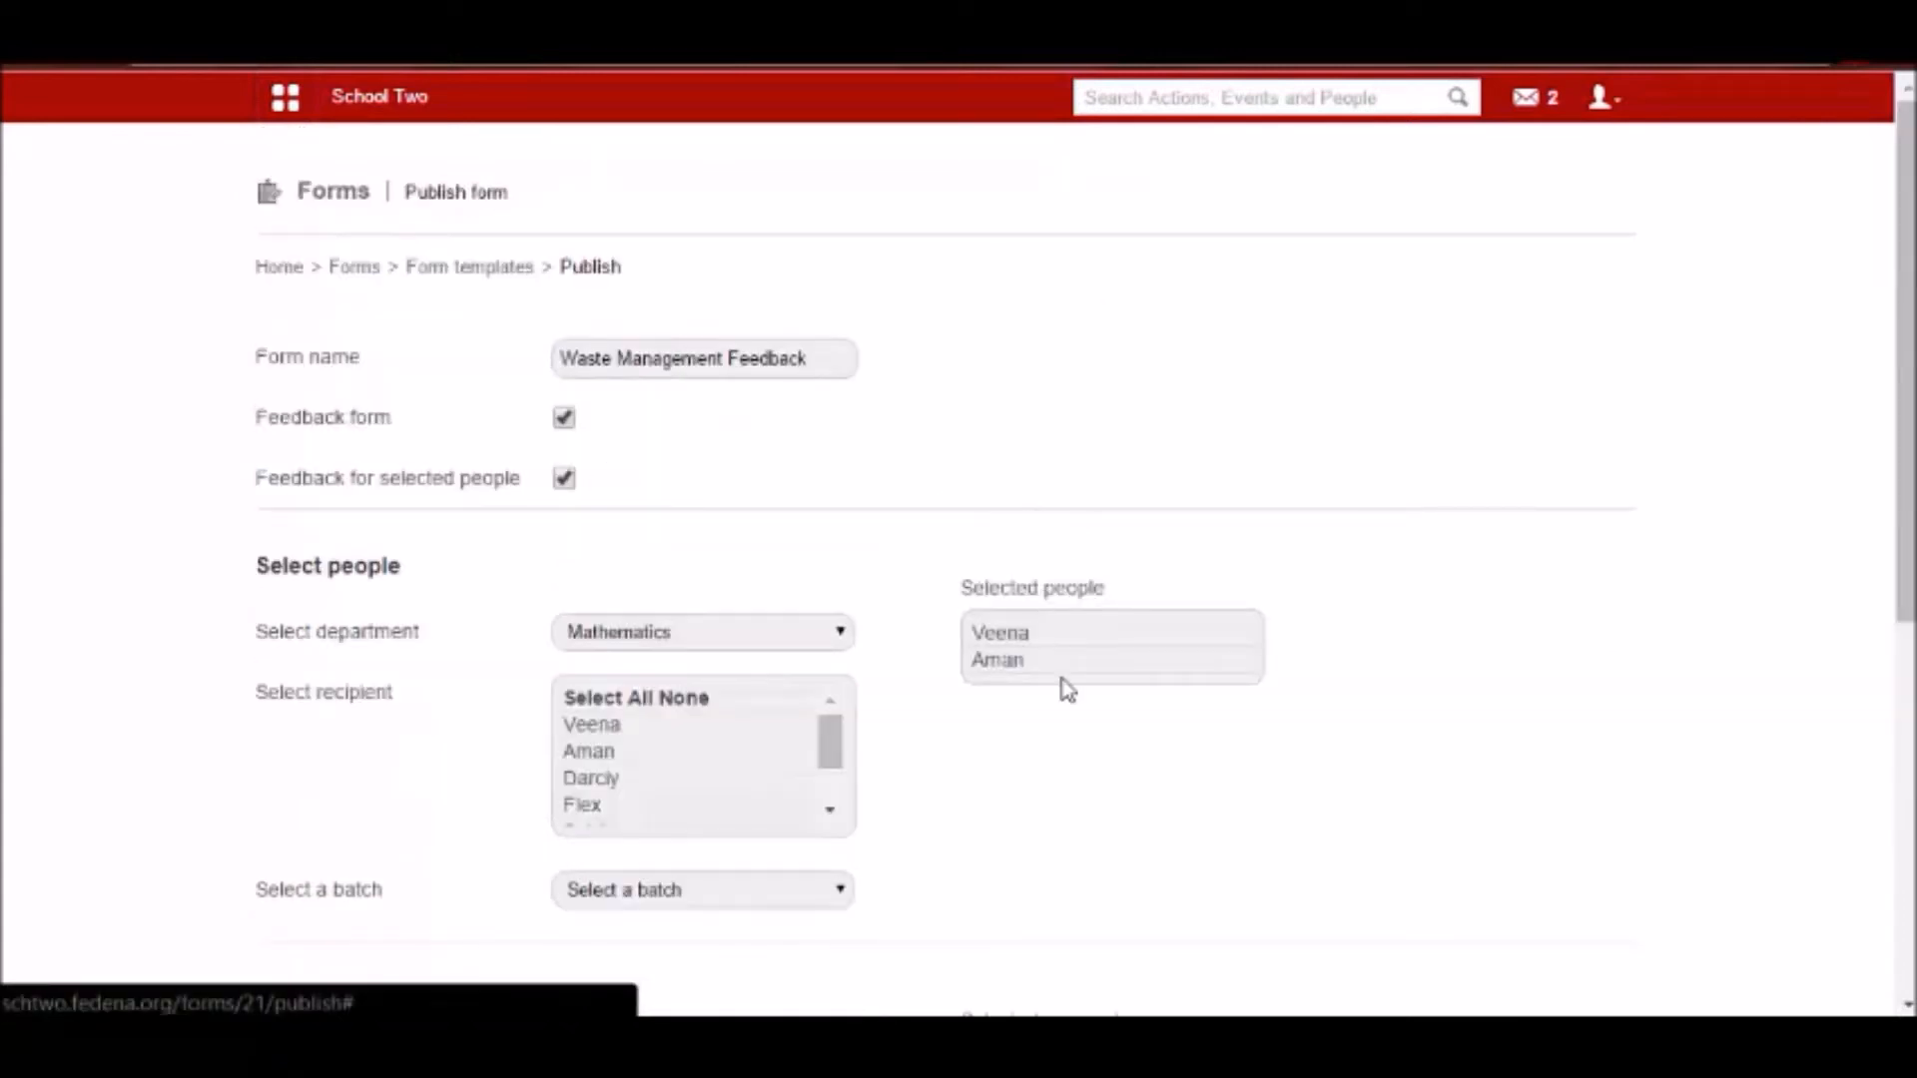
pyautogui.scroll(-3, 1067, 688)
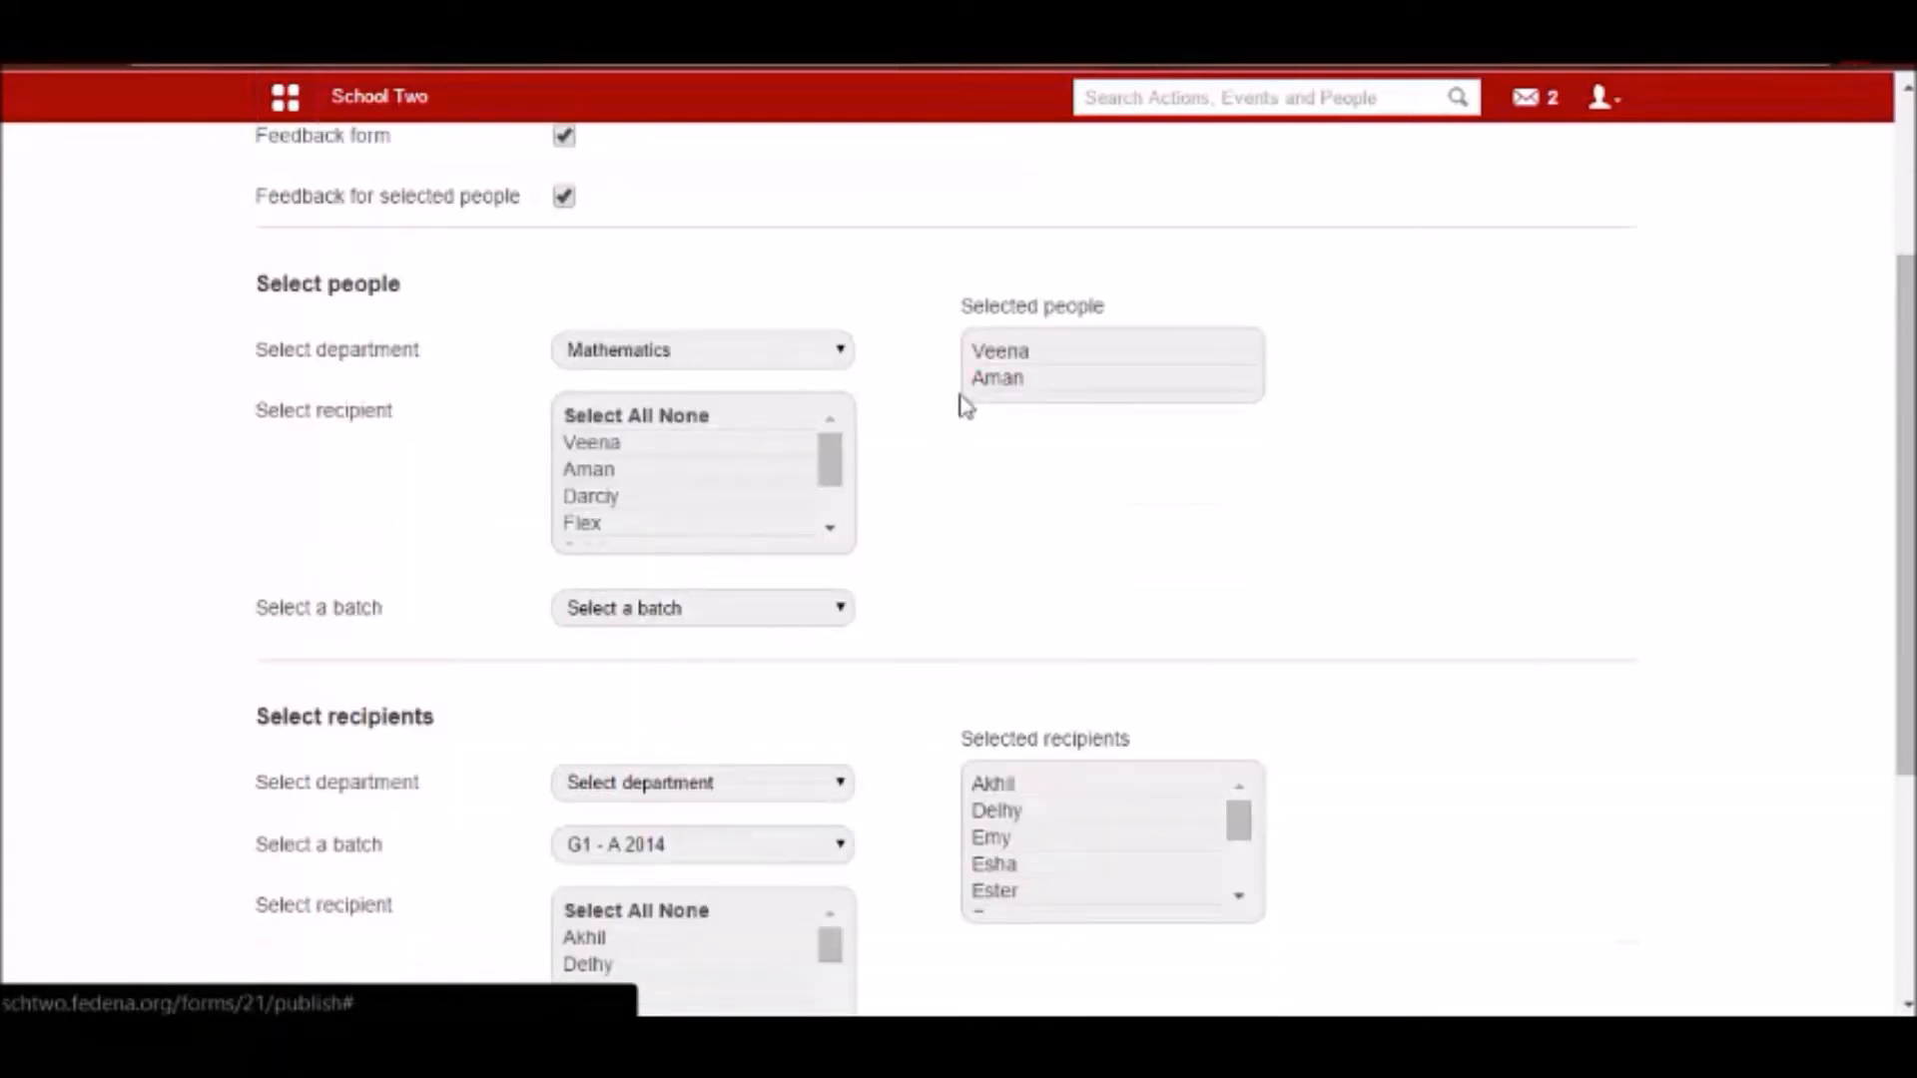
pyautogui.scroll(-2, 1049, 864)
pyautogui.scroll(-3, 1063, 811)
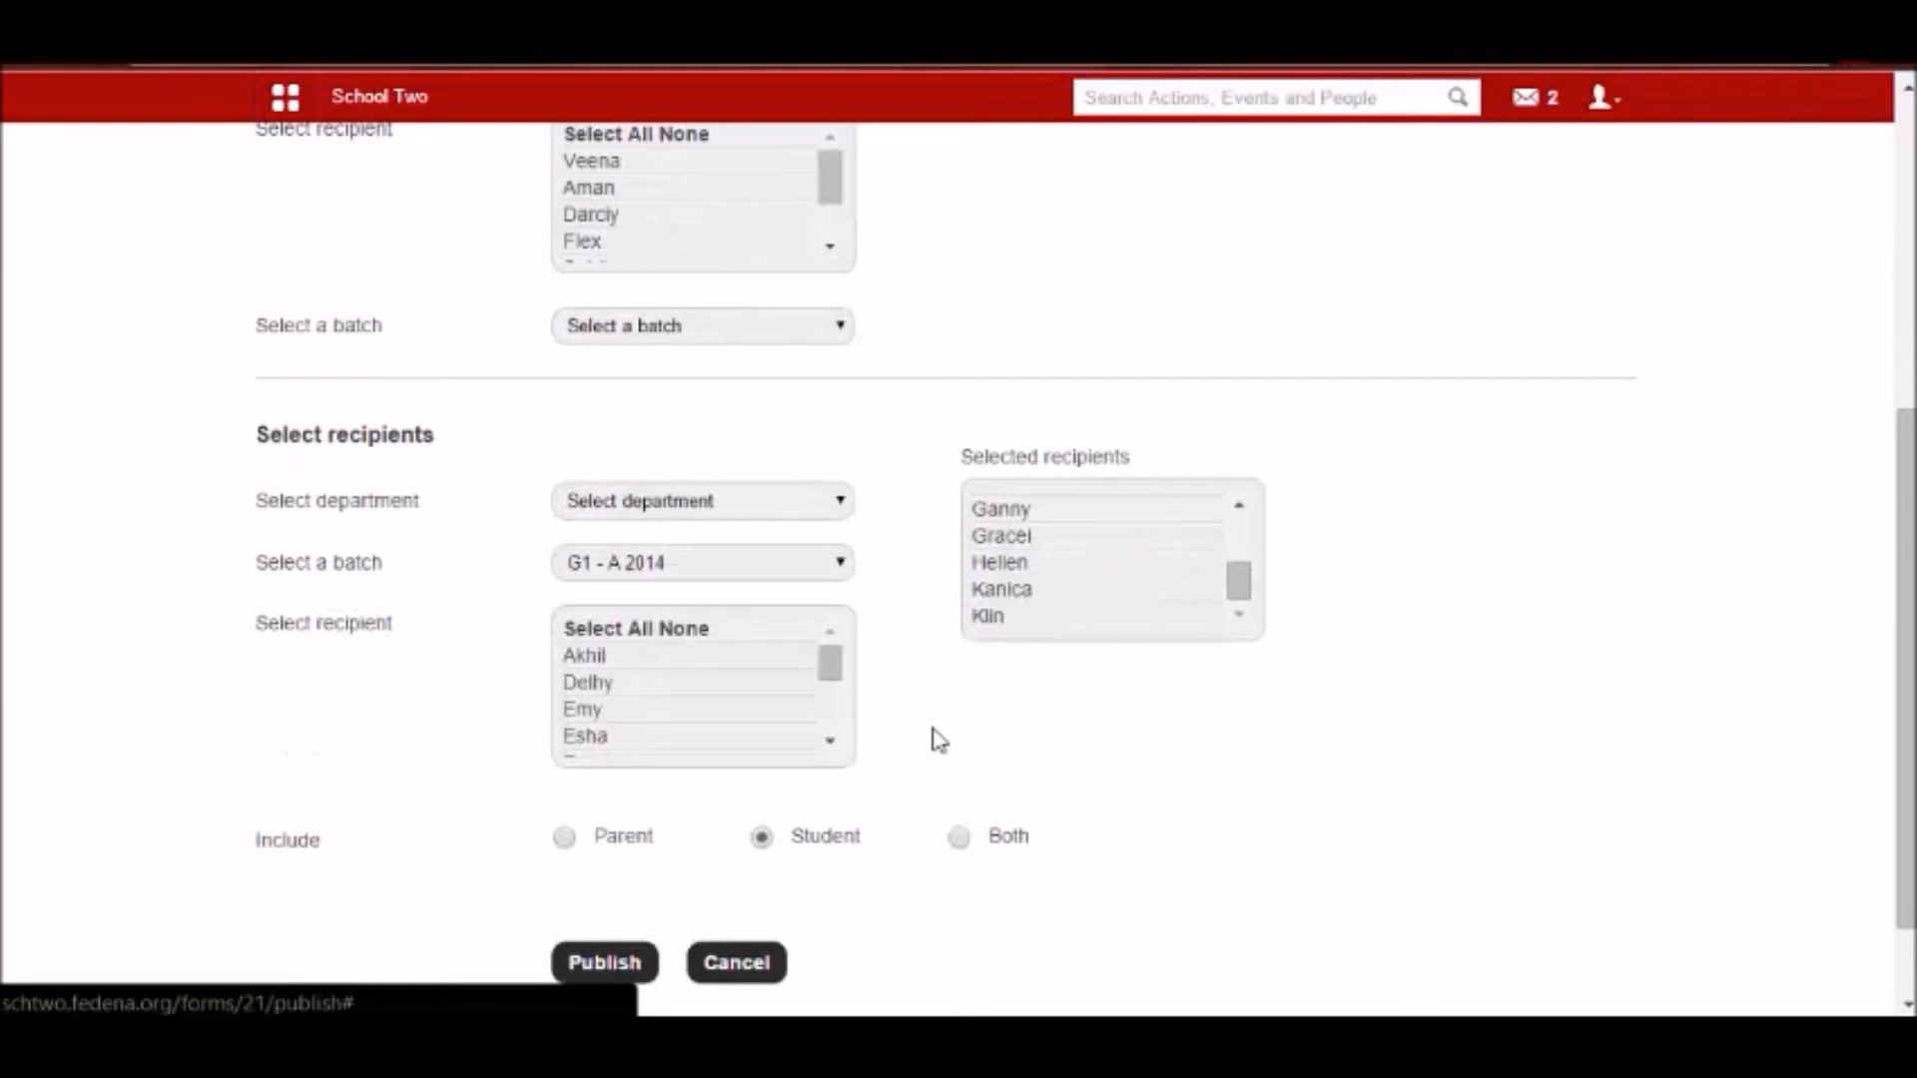
pyautogui.scroll(-1, 938, 738)
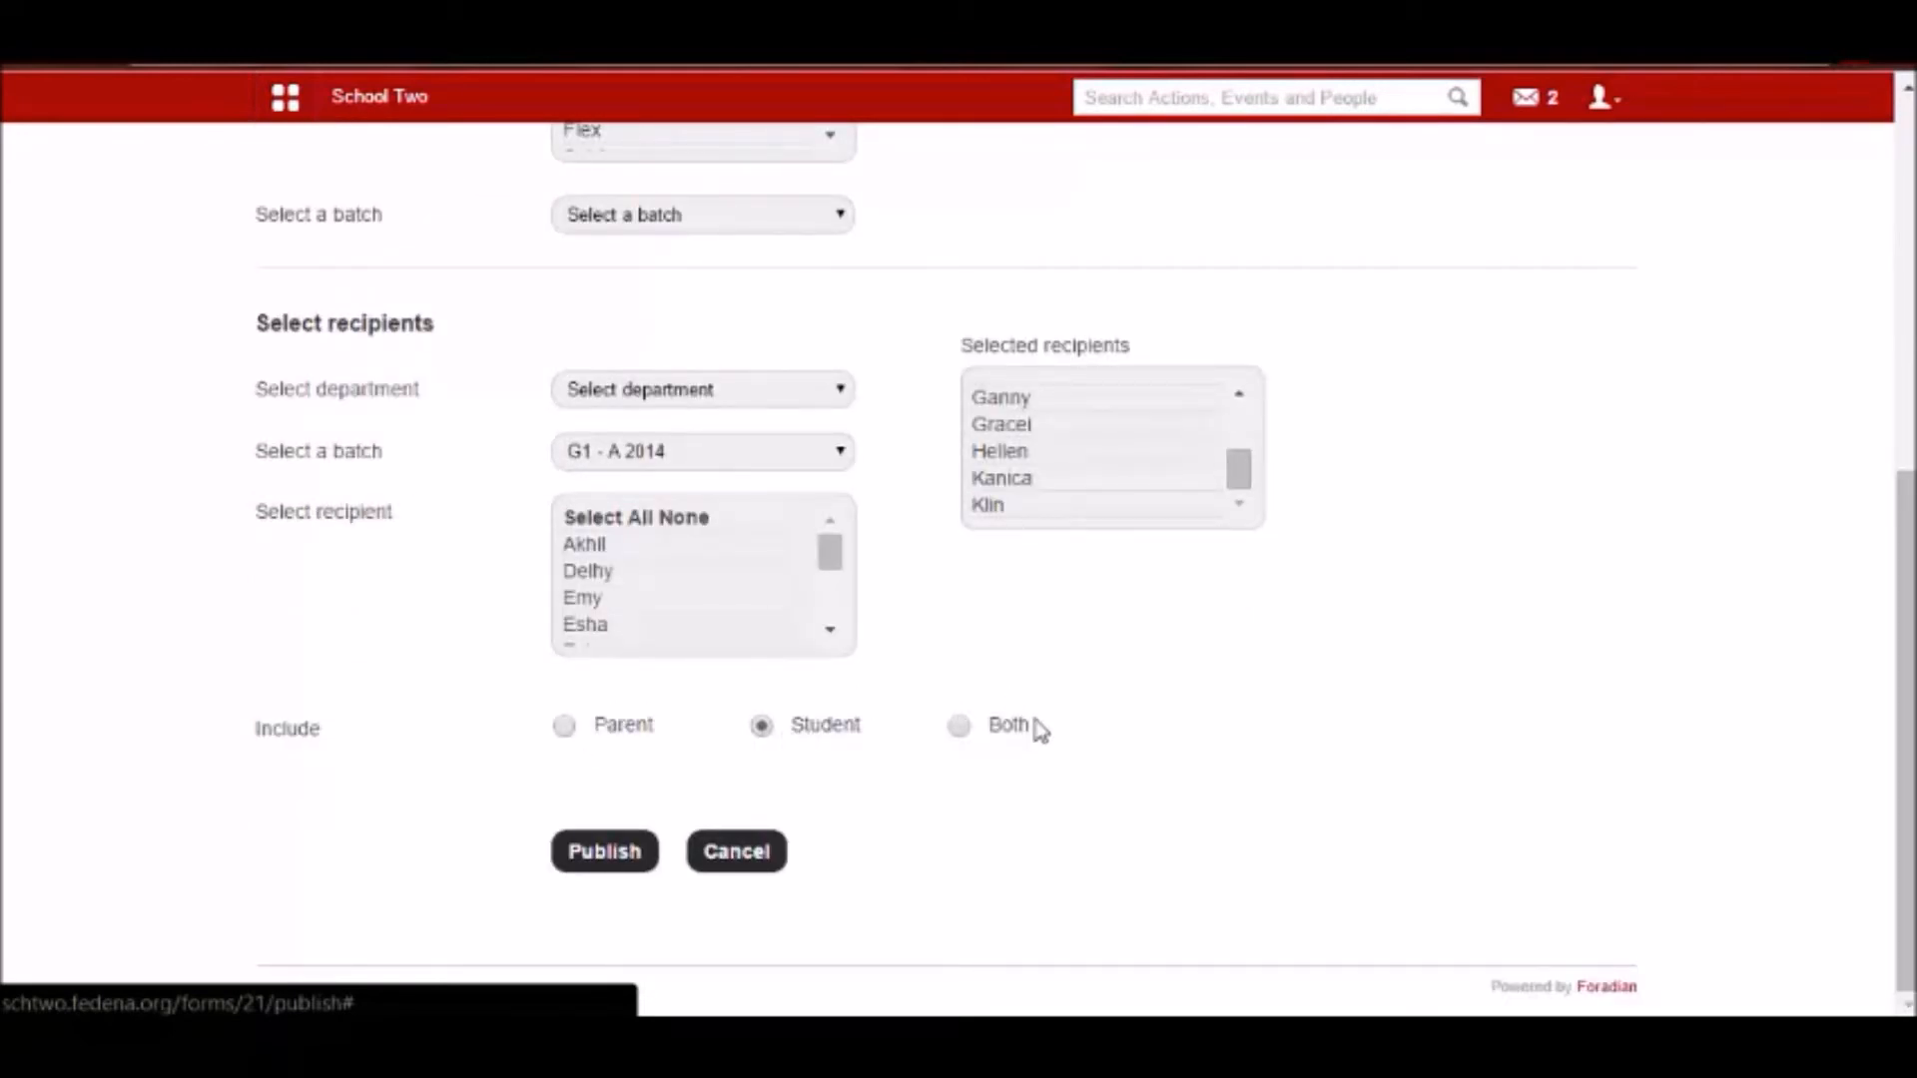
# Rename the form as Feedback for Maths-G1-A2014.
pyautogui.scroll(5, 1038, 729)
pyautogui.scroll(4, 976, 544)
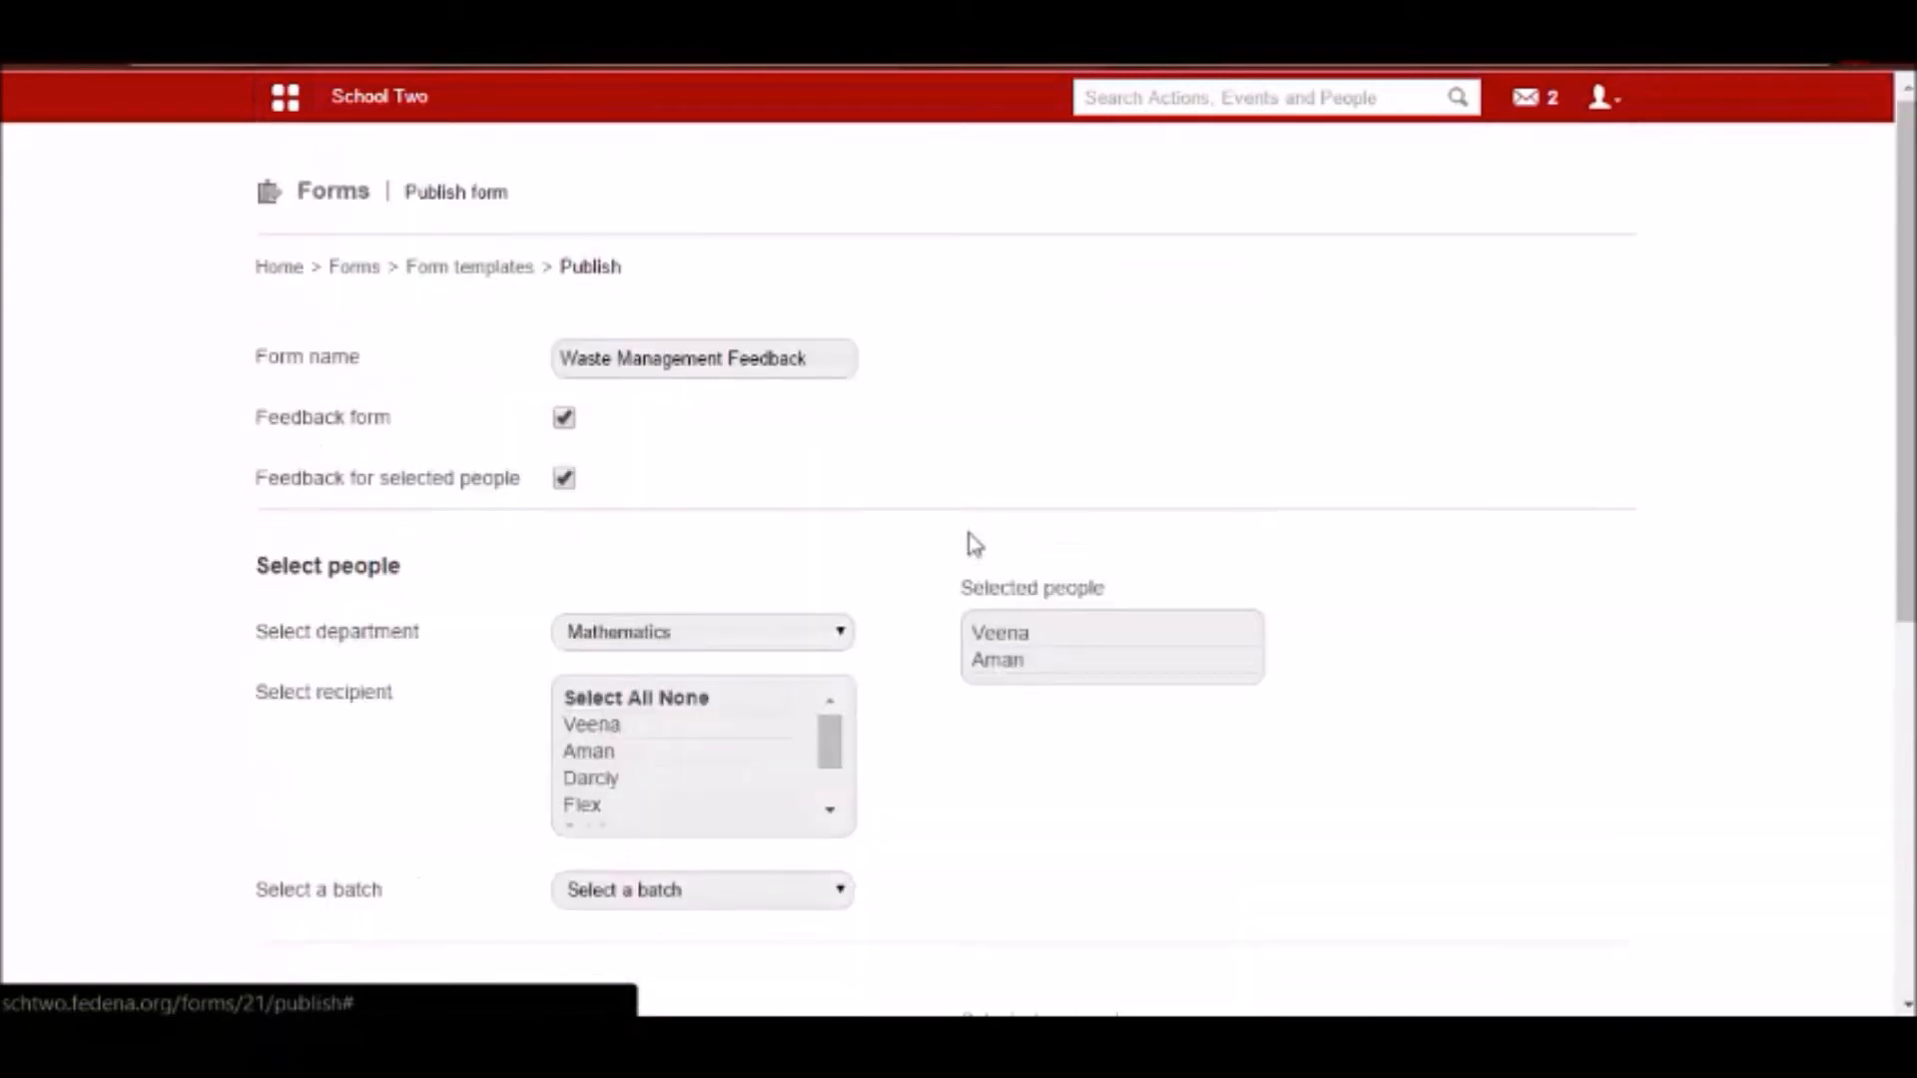
pyautogui.moveTo(732, 361); pyautogui.dragTo(531, 372)
pyautogui.press('BackSpace')
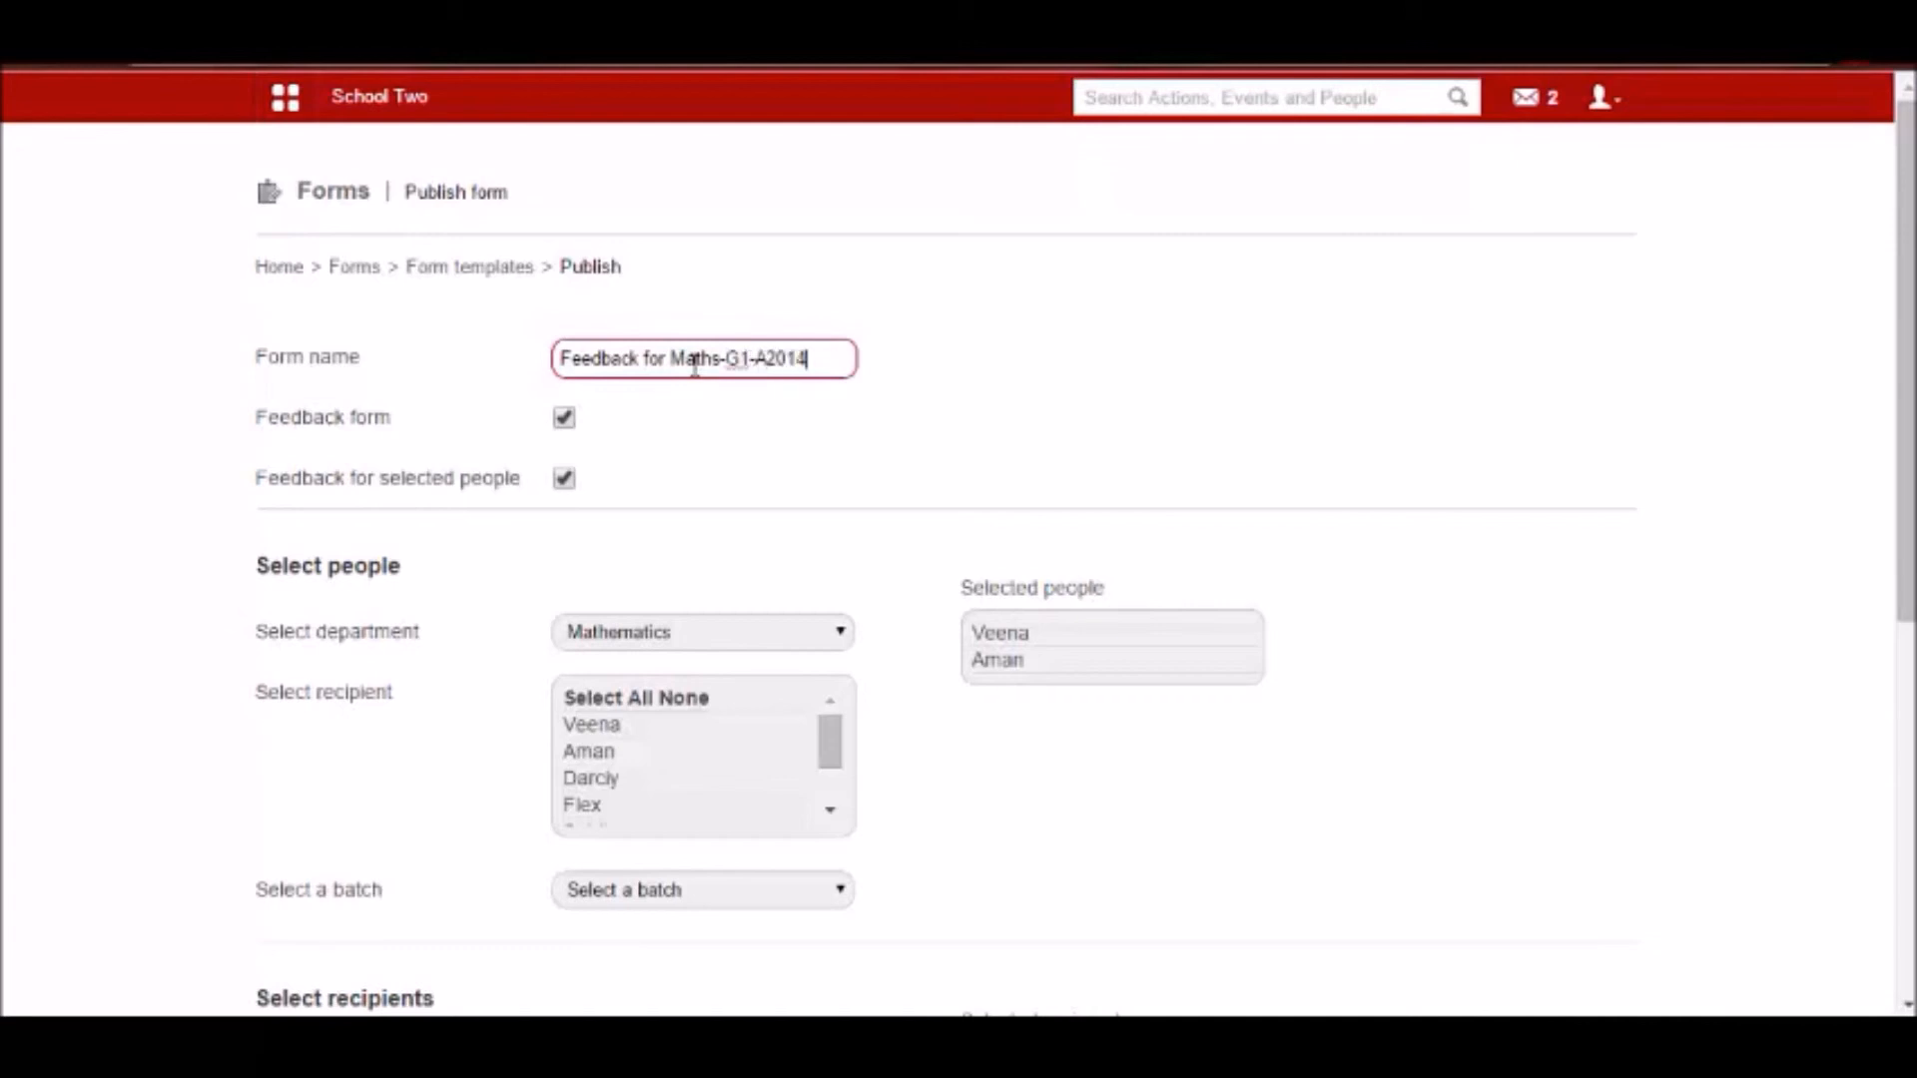
# Review the form name, selected people, selected recipients and include options on the publish page.
pyautogui.scroll(-4, 676, 188)
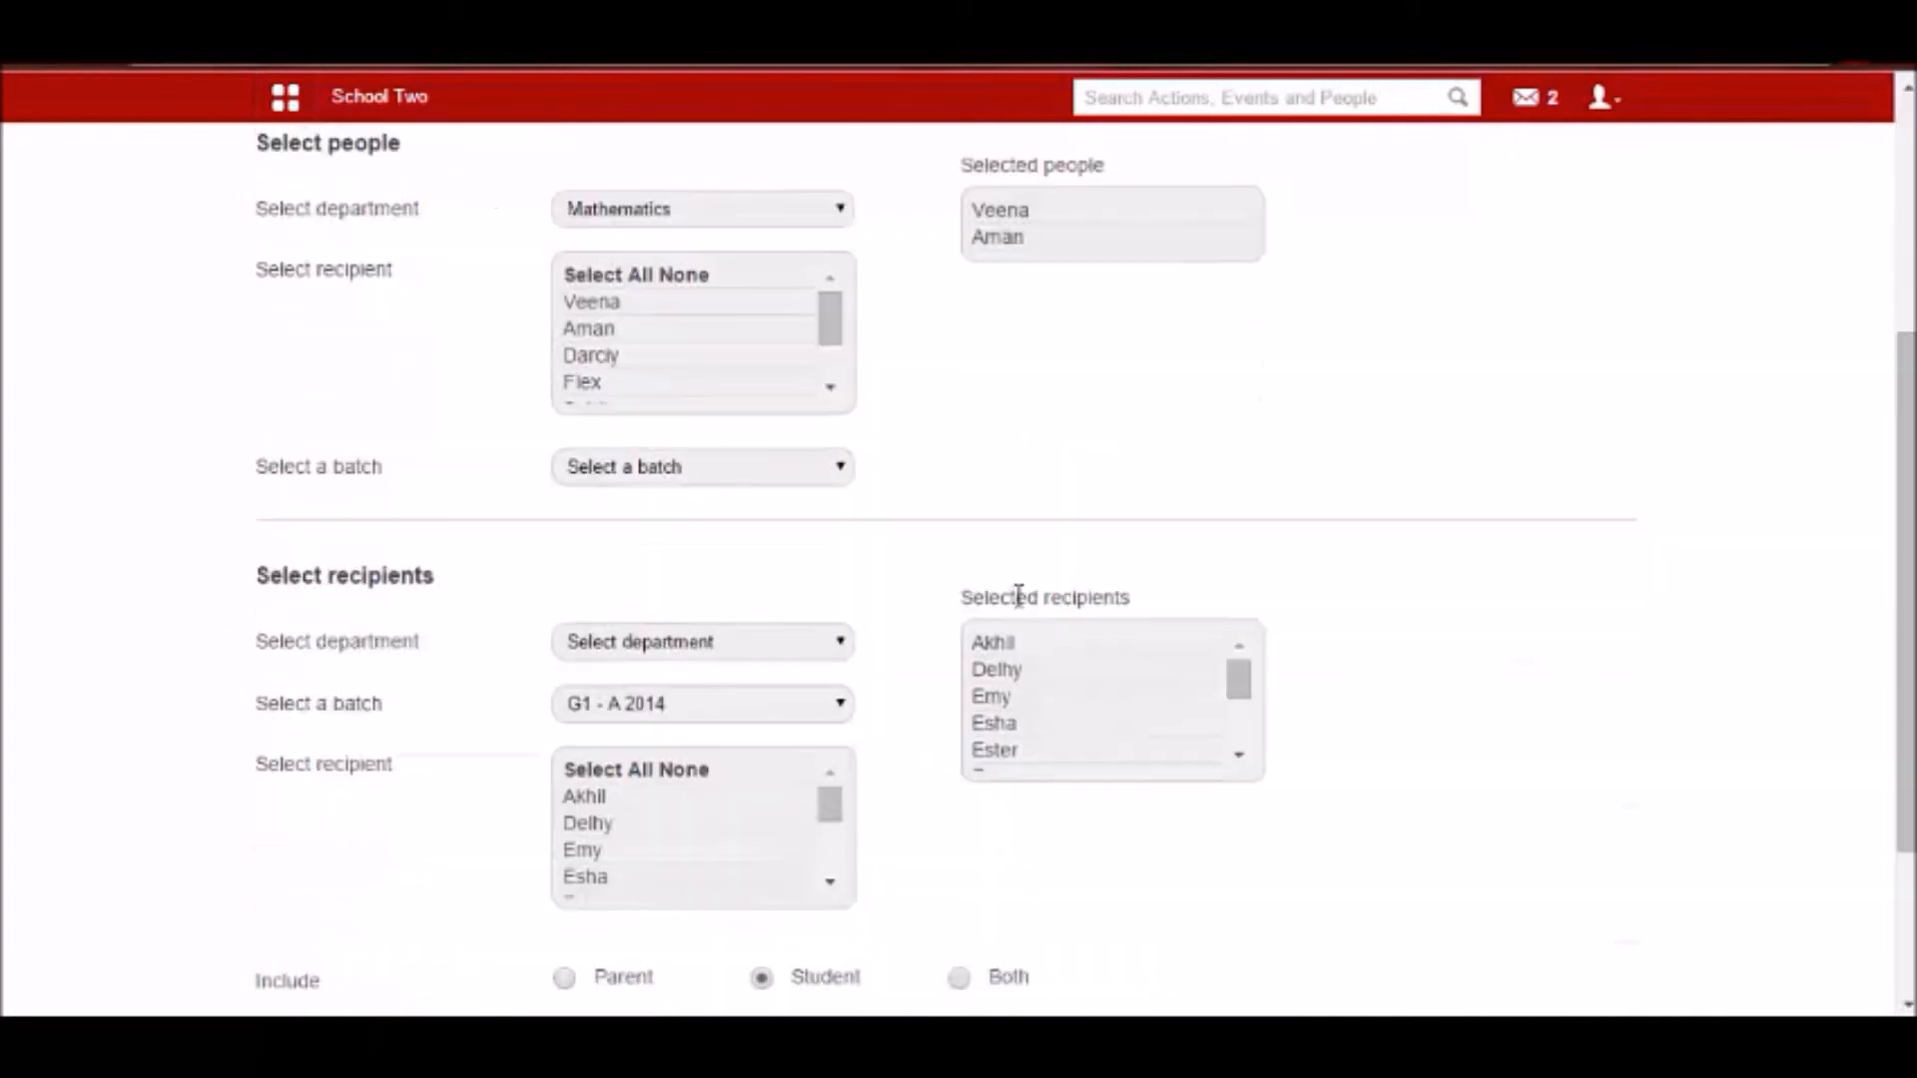
pyautogui.scroll(4, 1018, 591)
pyautogui.moveTo(1043, 682)
pyautogui.scroll(-1, 1003, 654)
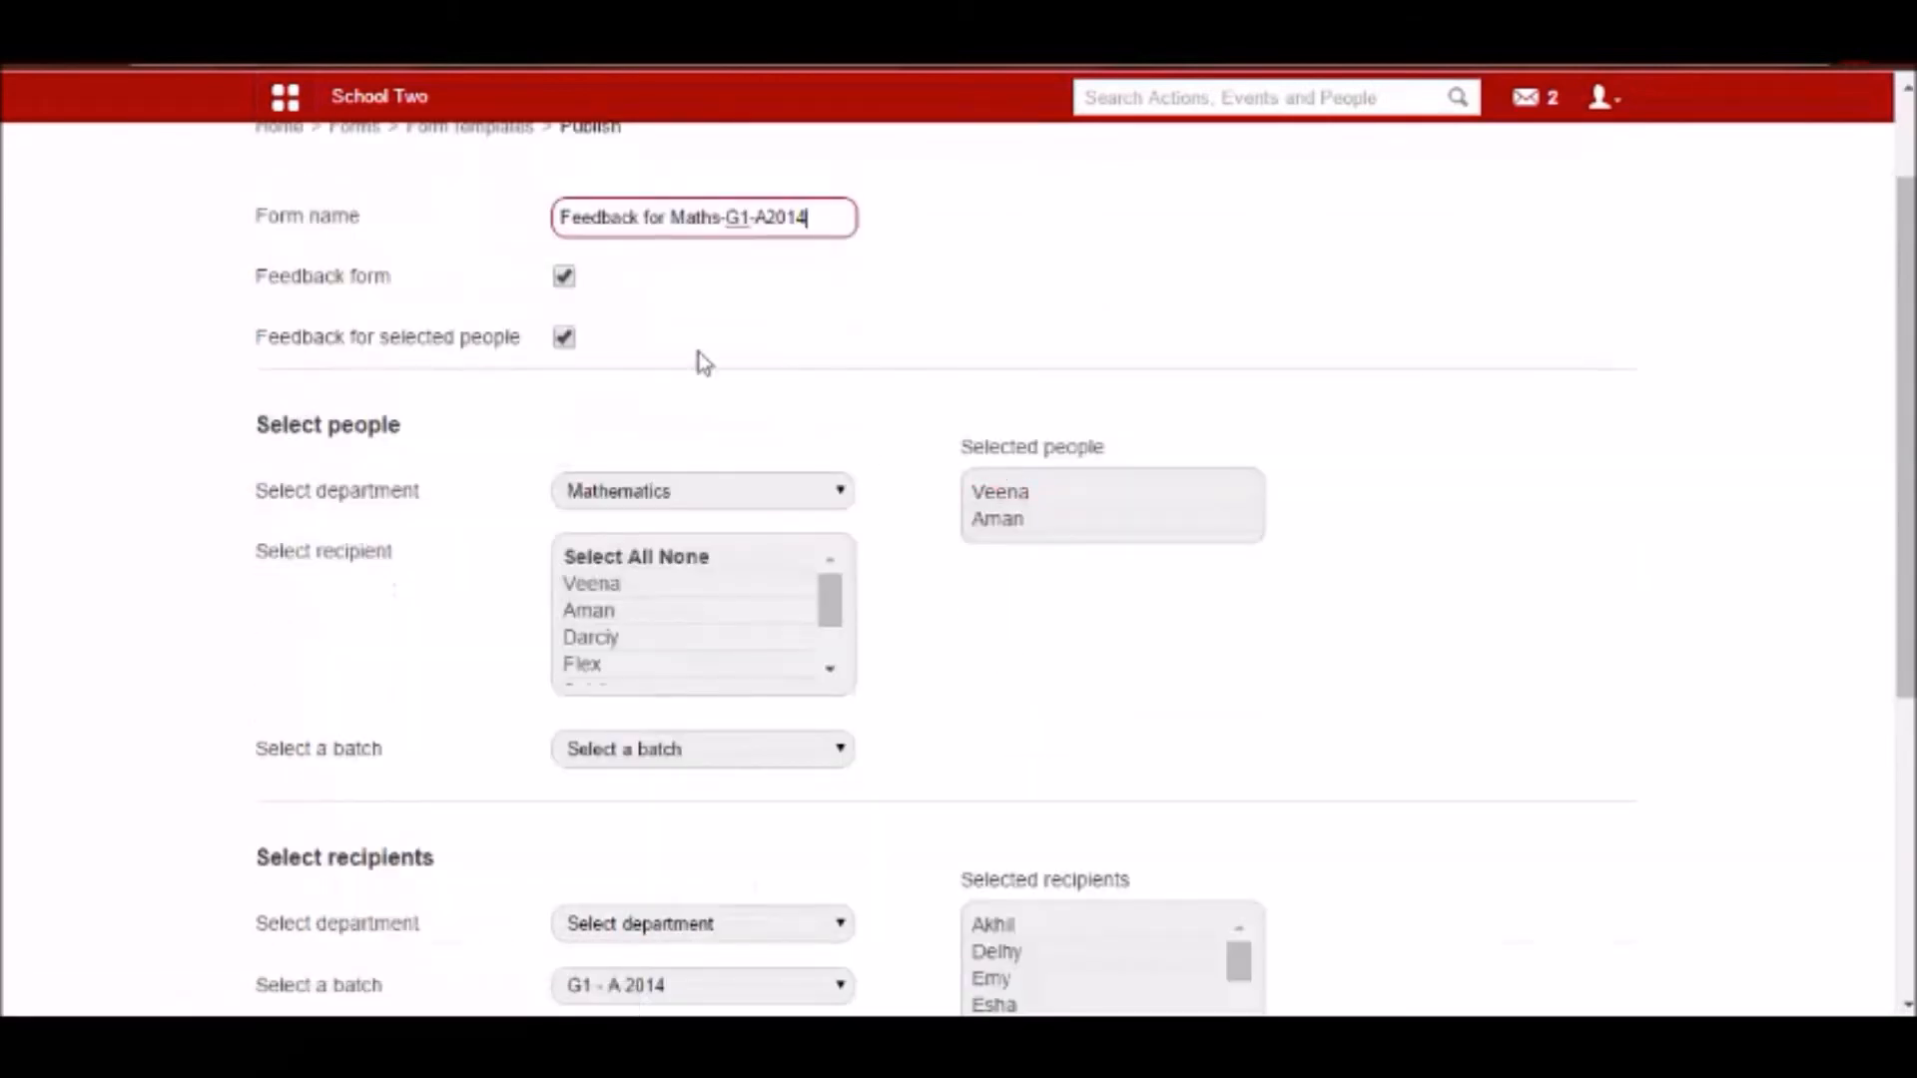
pyautogui.scroll(-5, 976, 382)
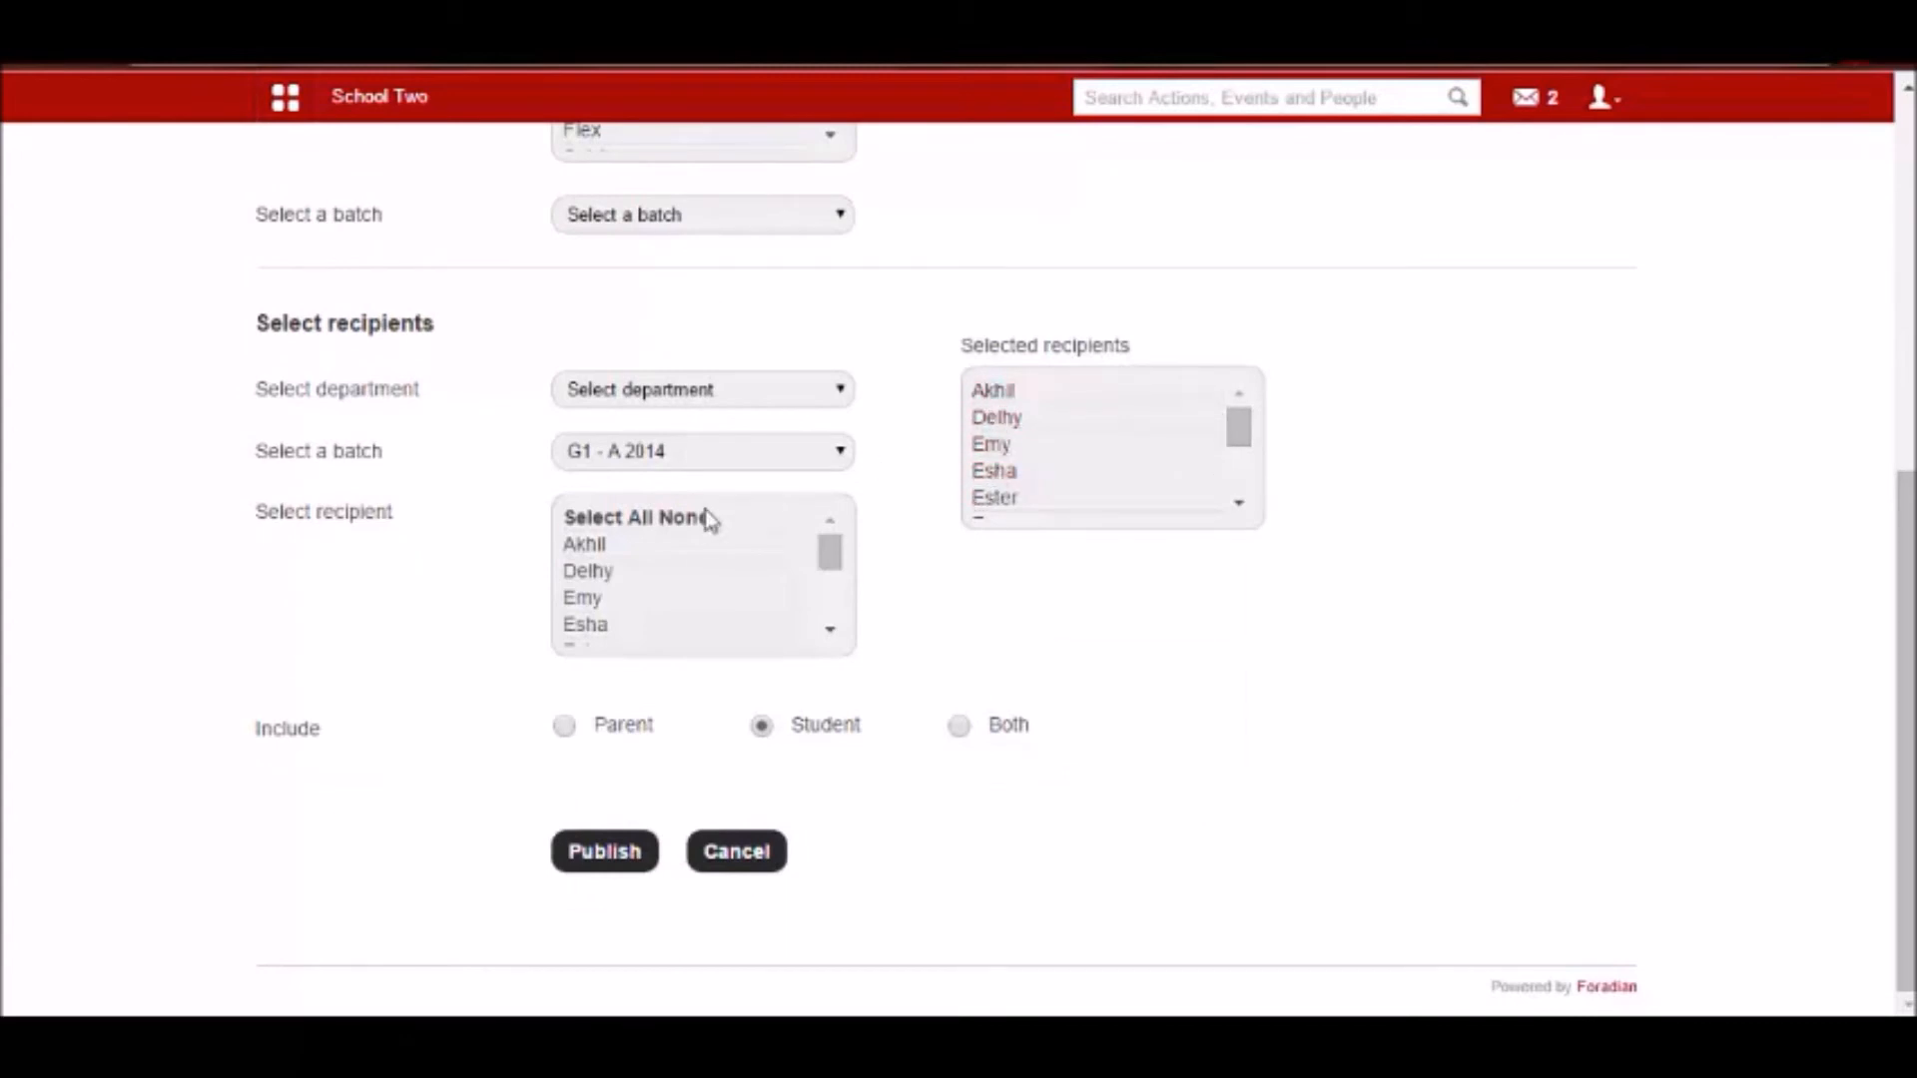
pyautogui.scroll(7, 1009, 444)
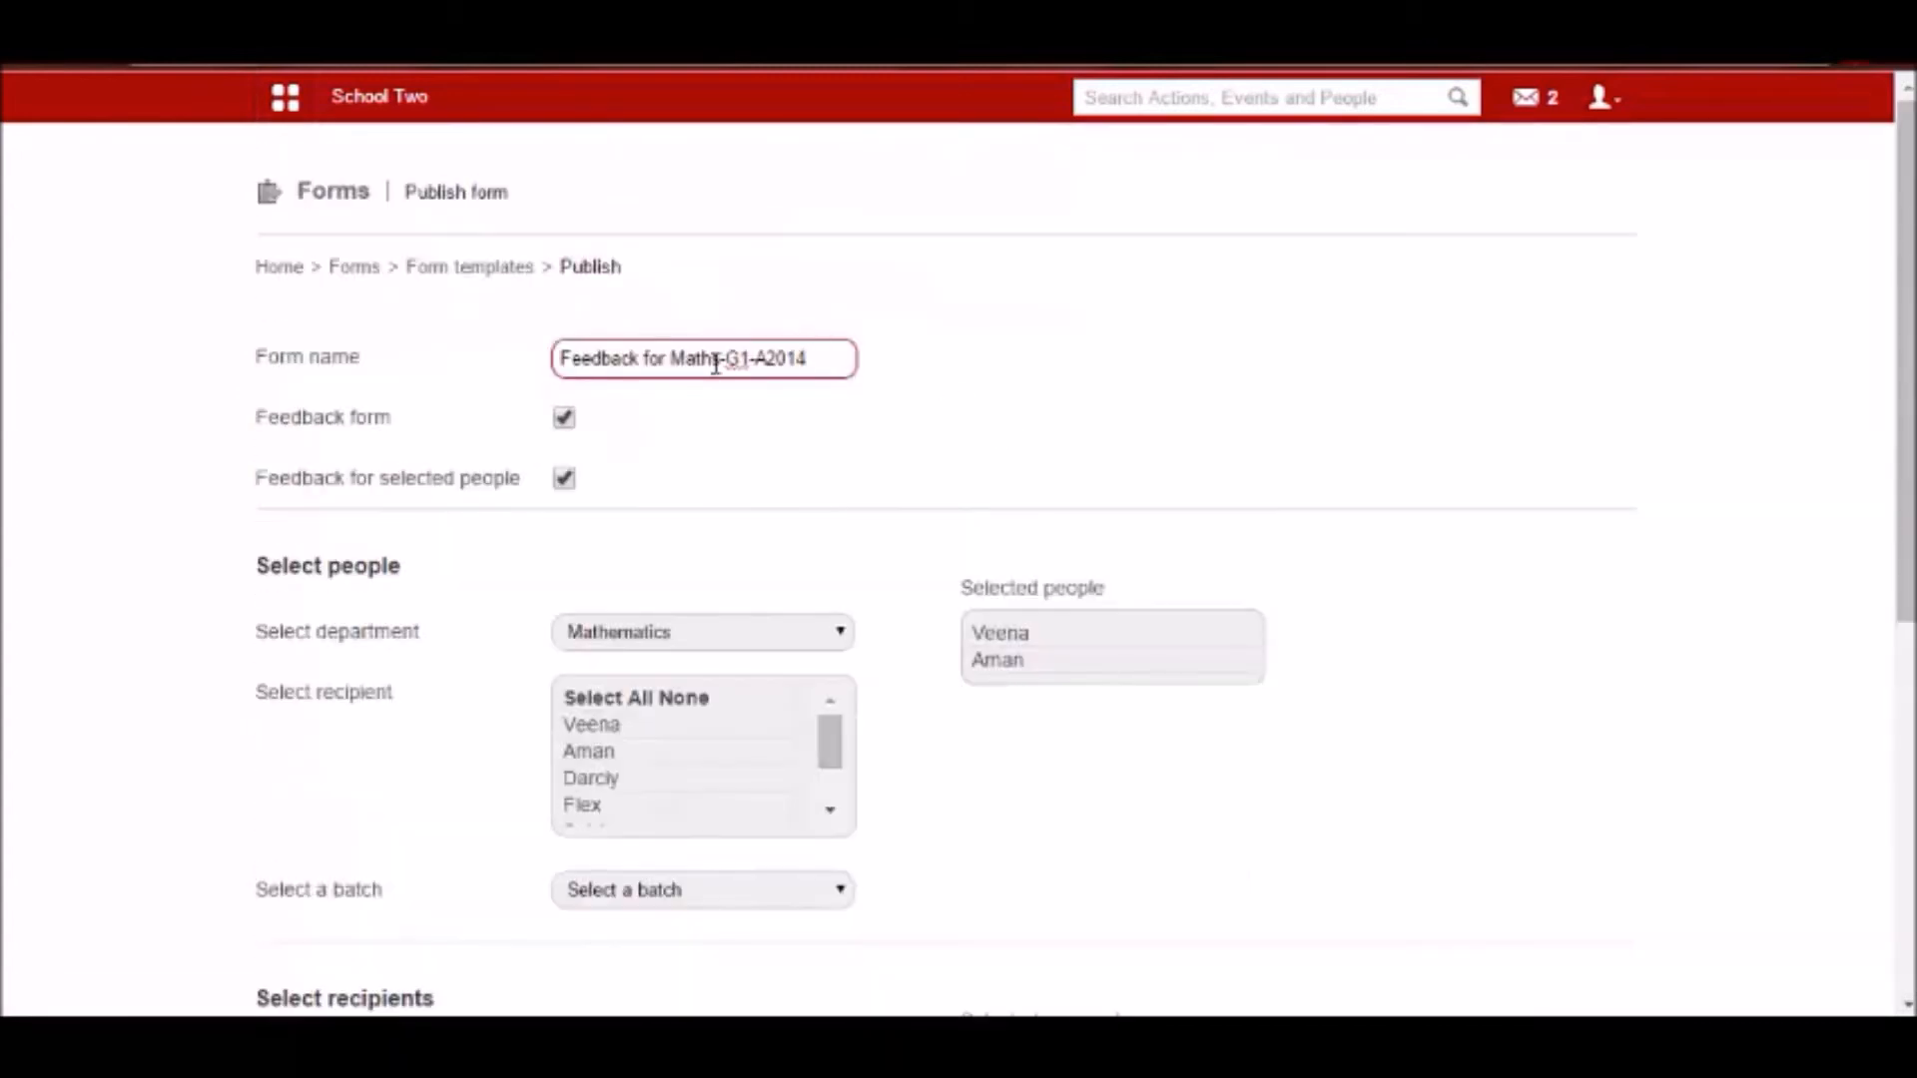
pyautogui.scroll(-7, 715, 369)
pyautogui.scroll(6, 715, 374)
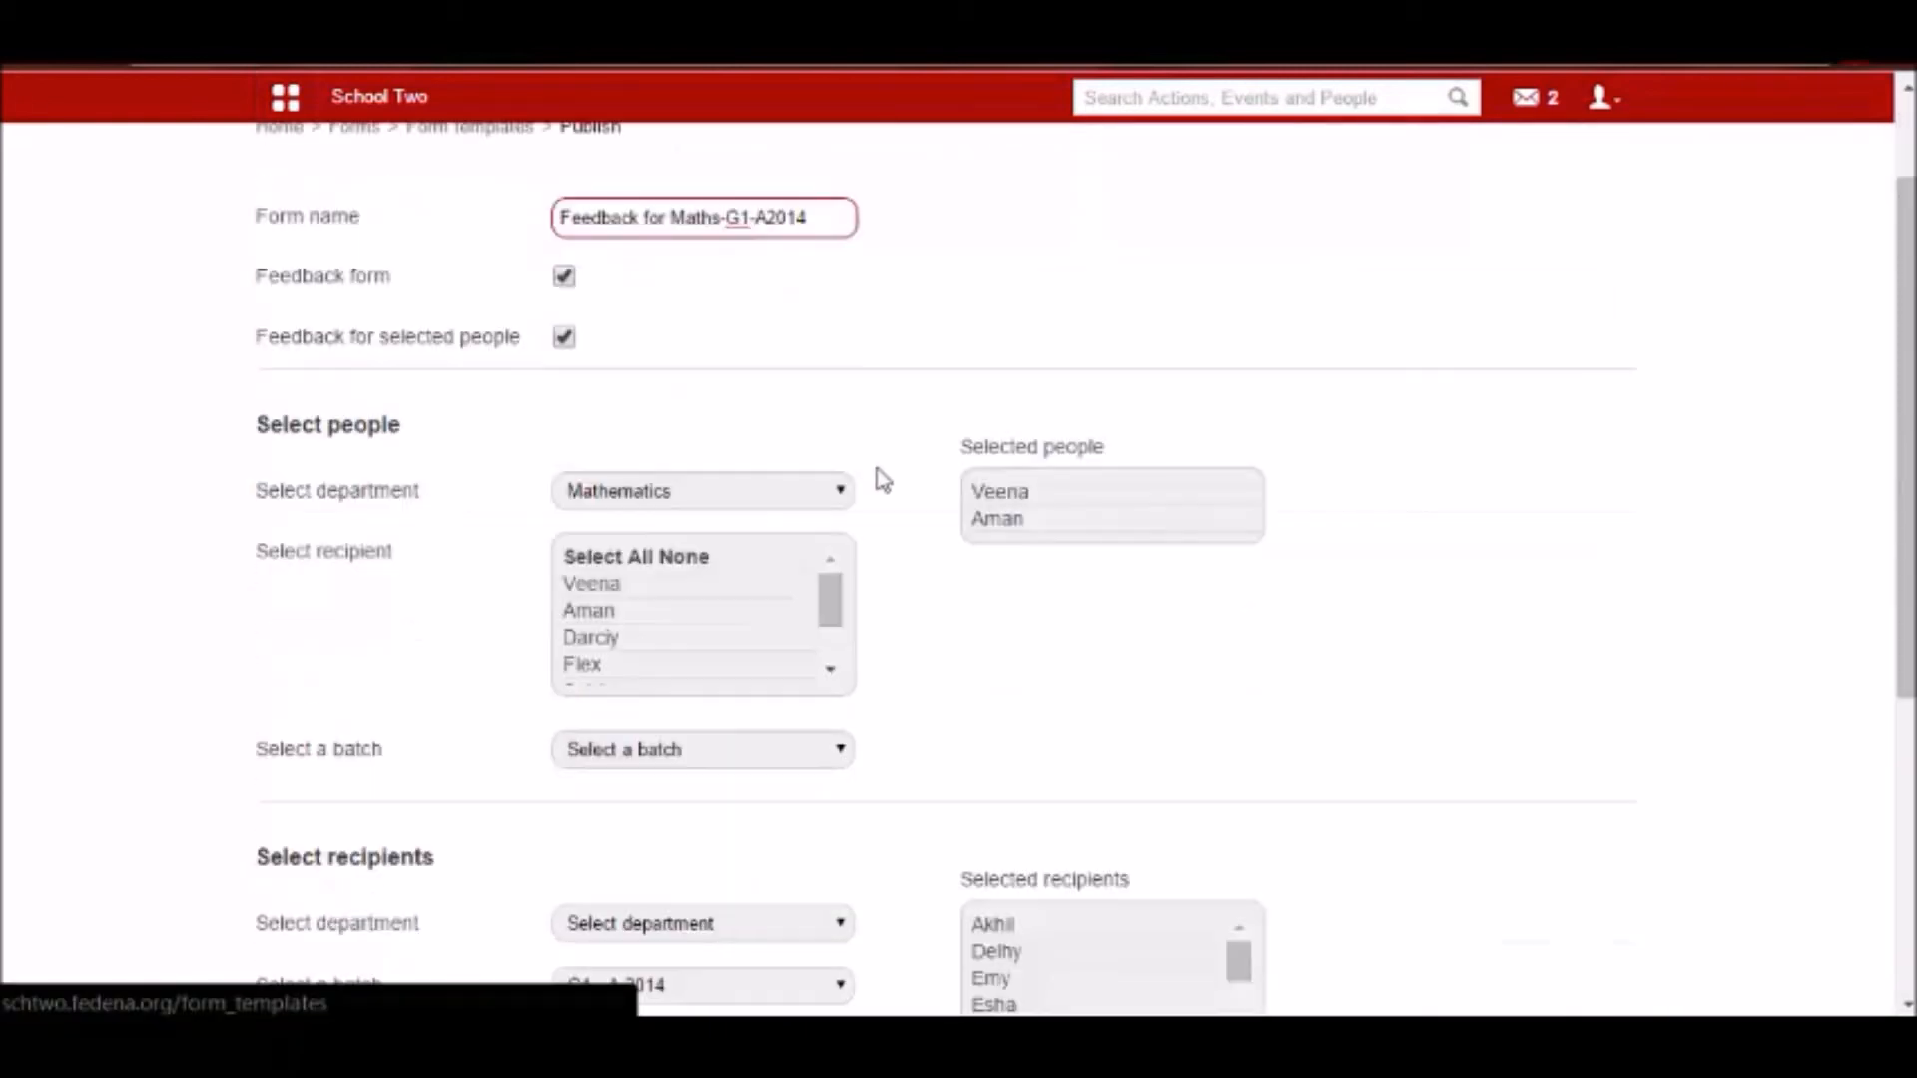
pyautogui.scroll(-1, 877, 479)
pyautogui.scroll(1, 584, 431)
# Return to the form templates and inspect the questions and edit view of the Teaching Staff Feedback Form template.
pyautogui.click(451, 272)
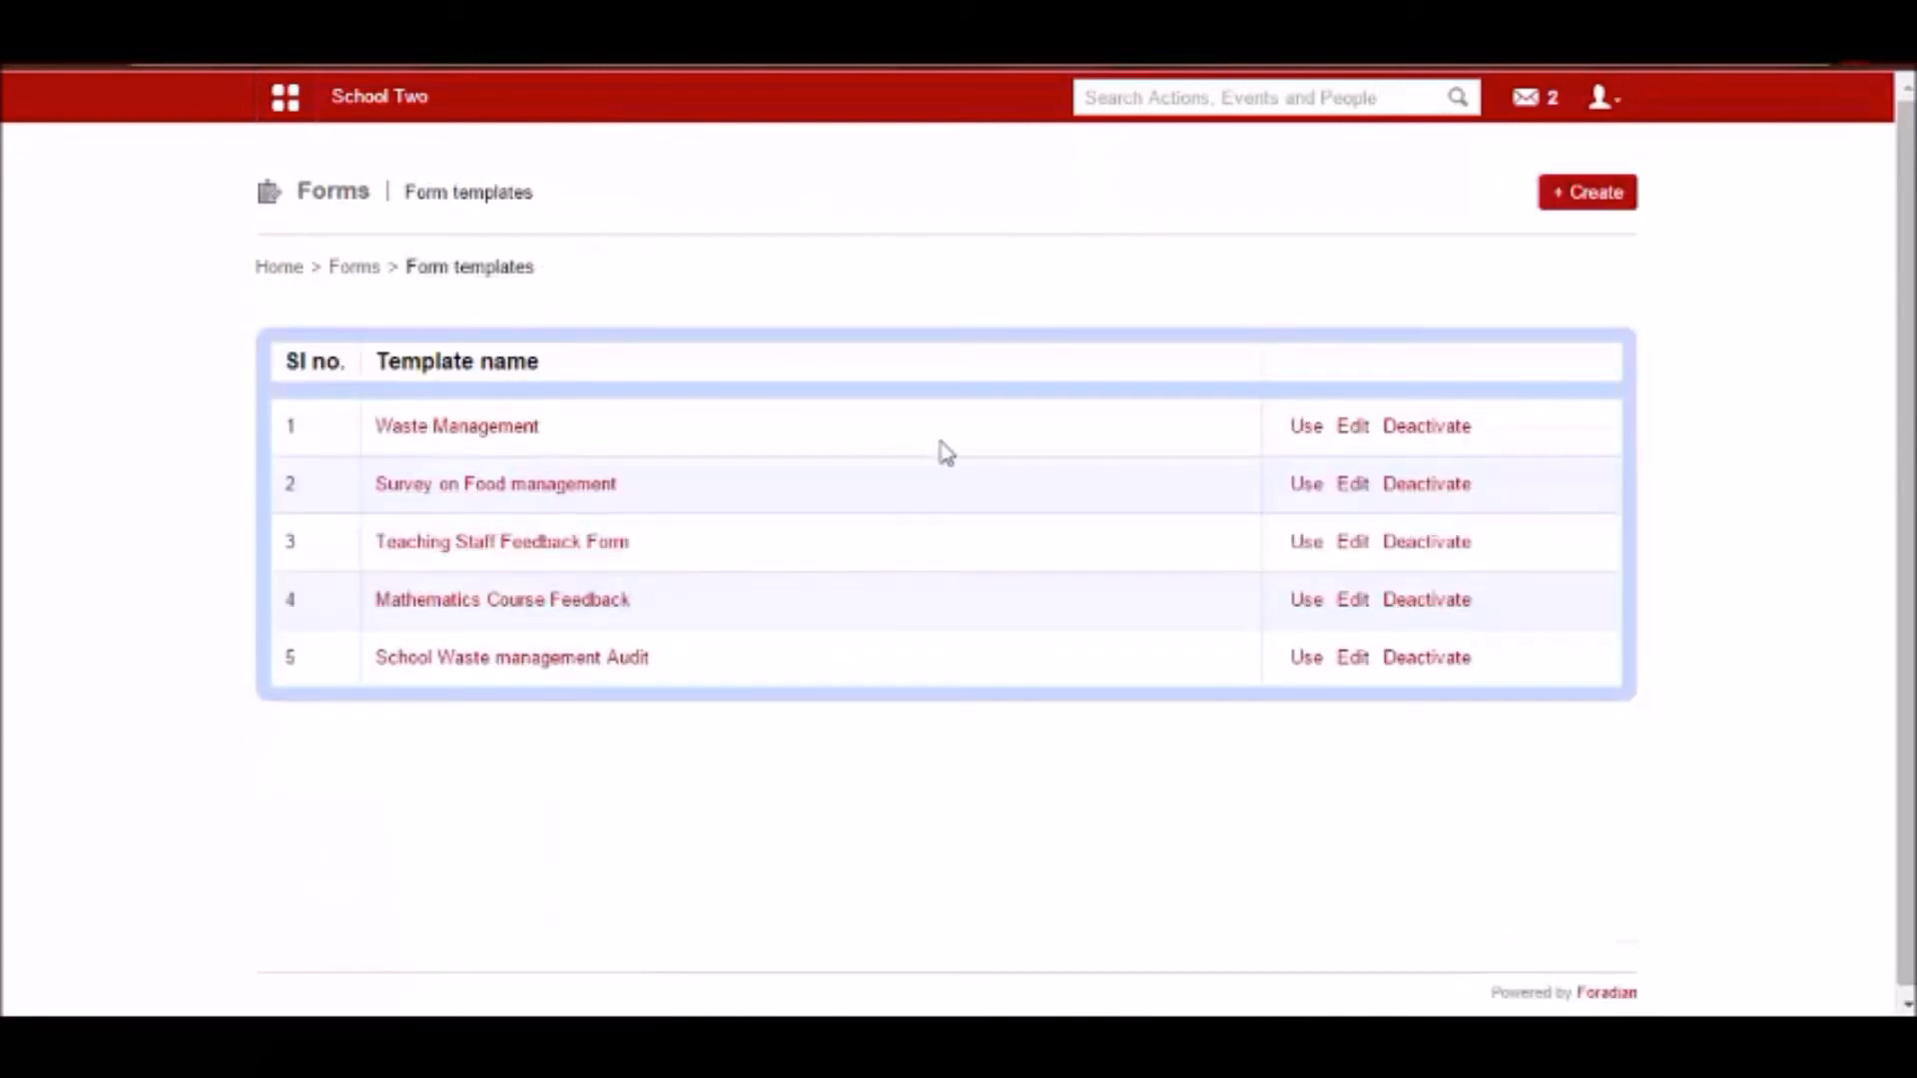
pyautogui.click(462, 553)
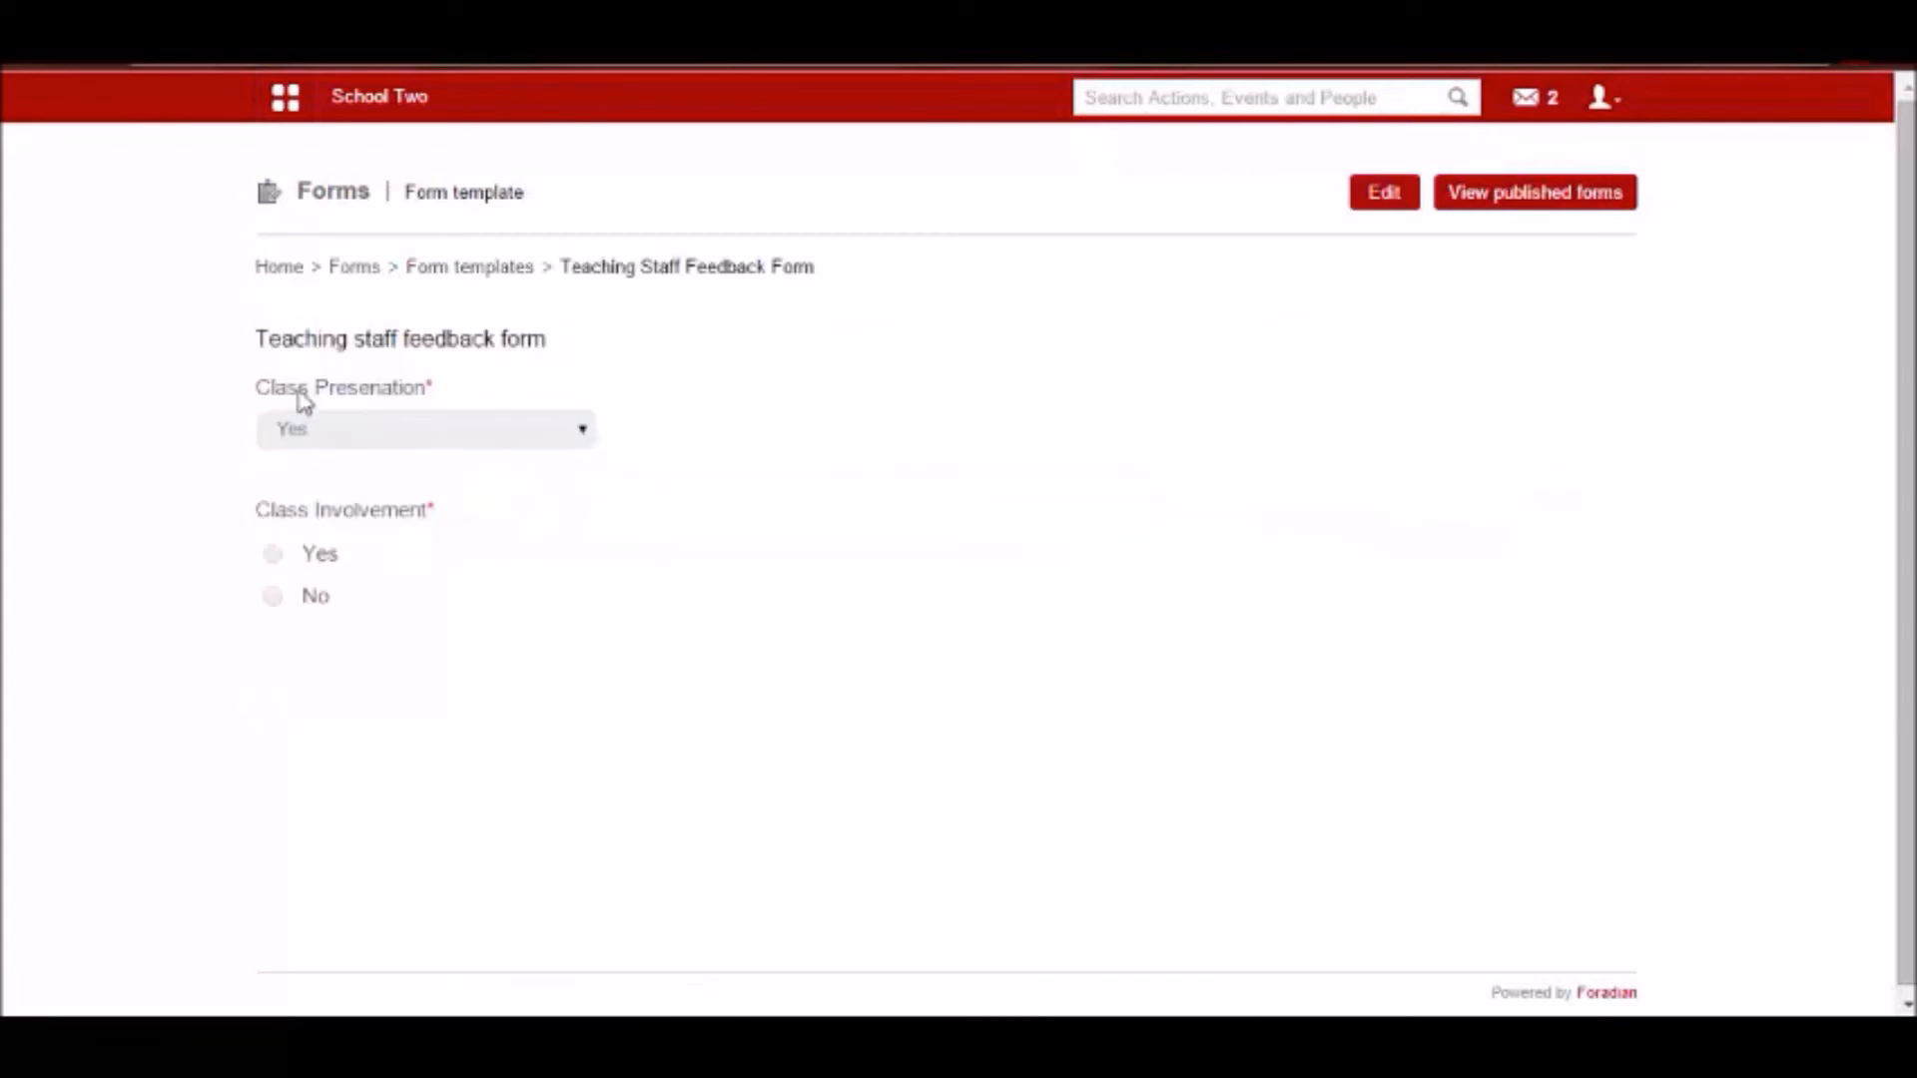
pyautogui.moveTo(257, 339); pyautogui.dragTo(560, 342)
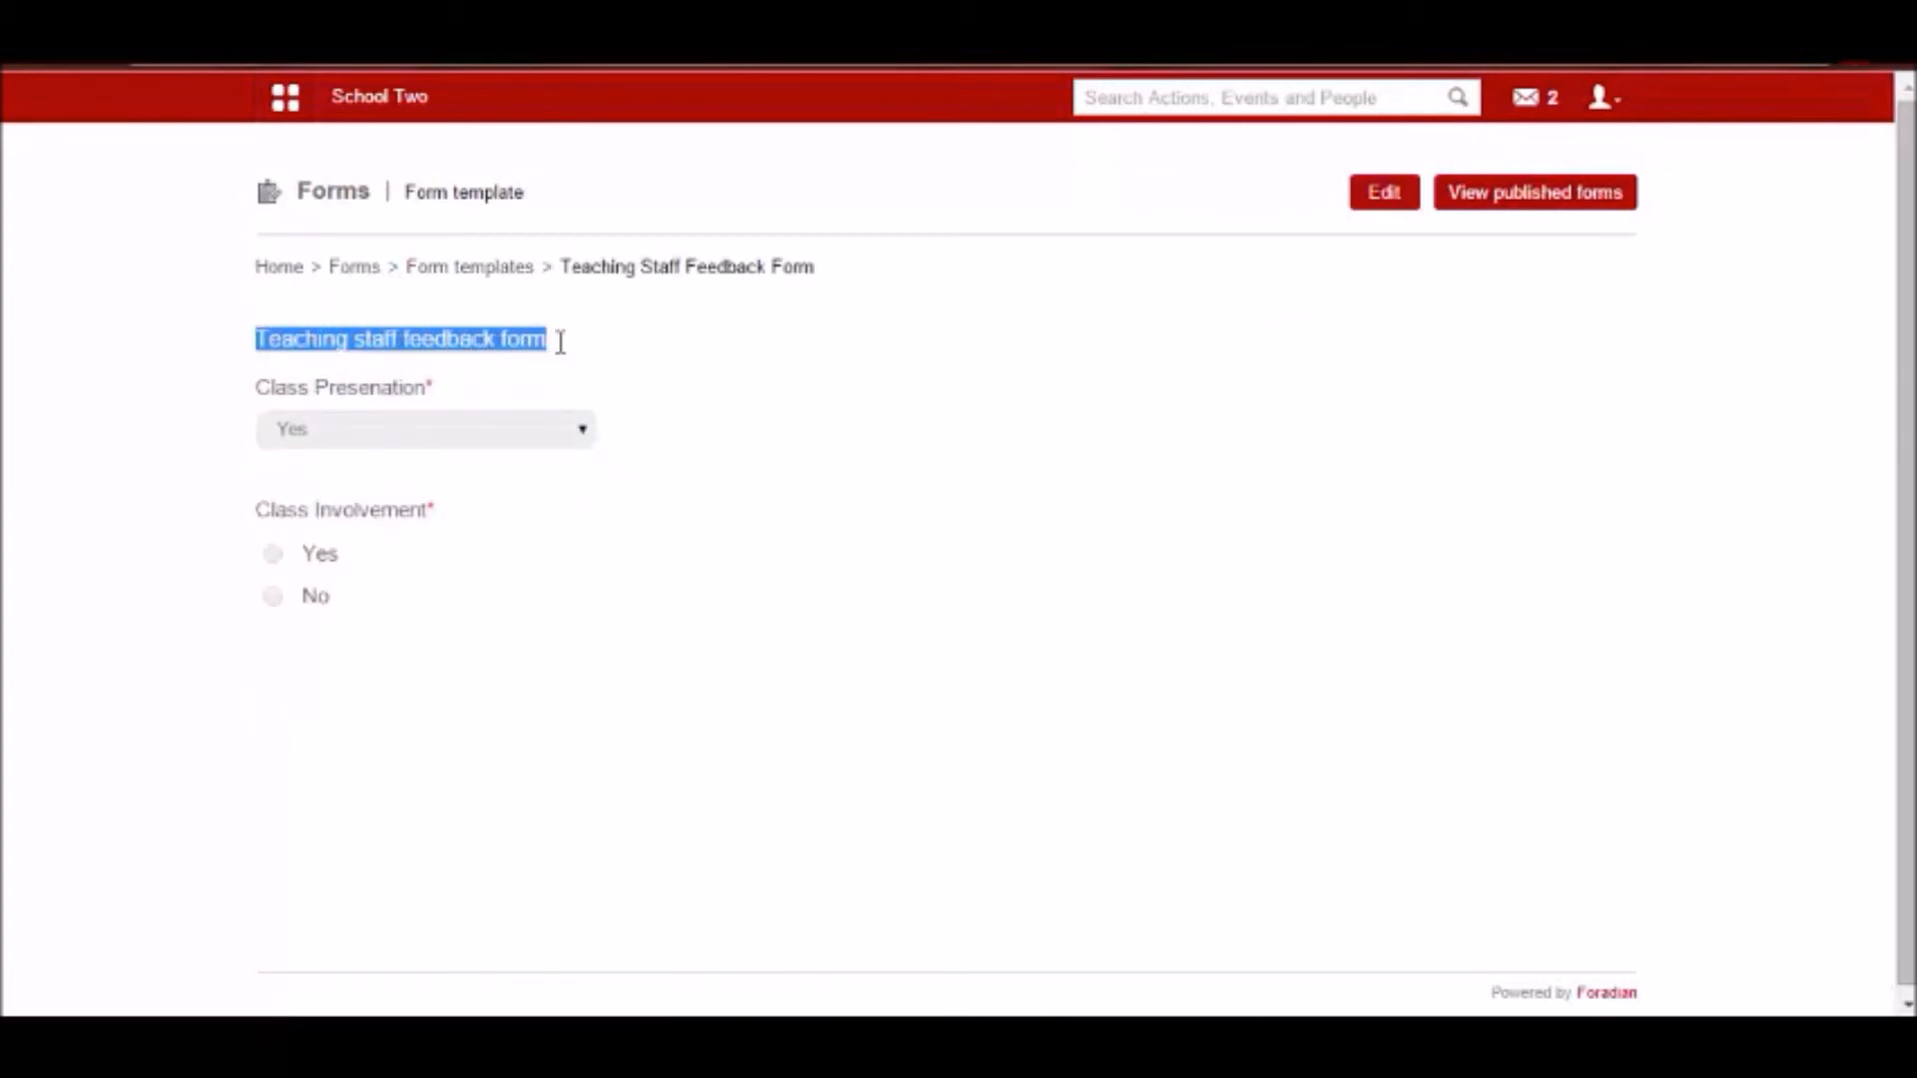
pyautogui.click(647, 381)
pyautogui.click(1383, 194)
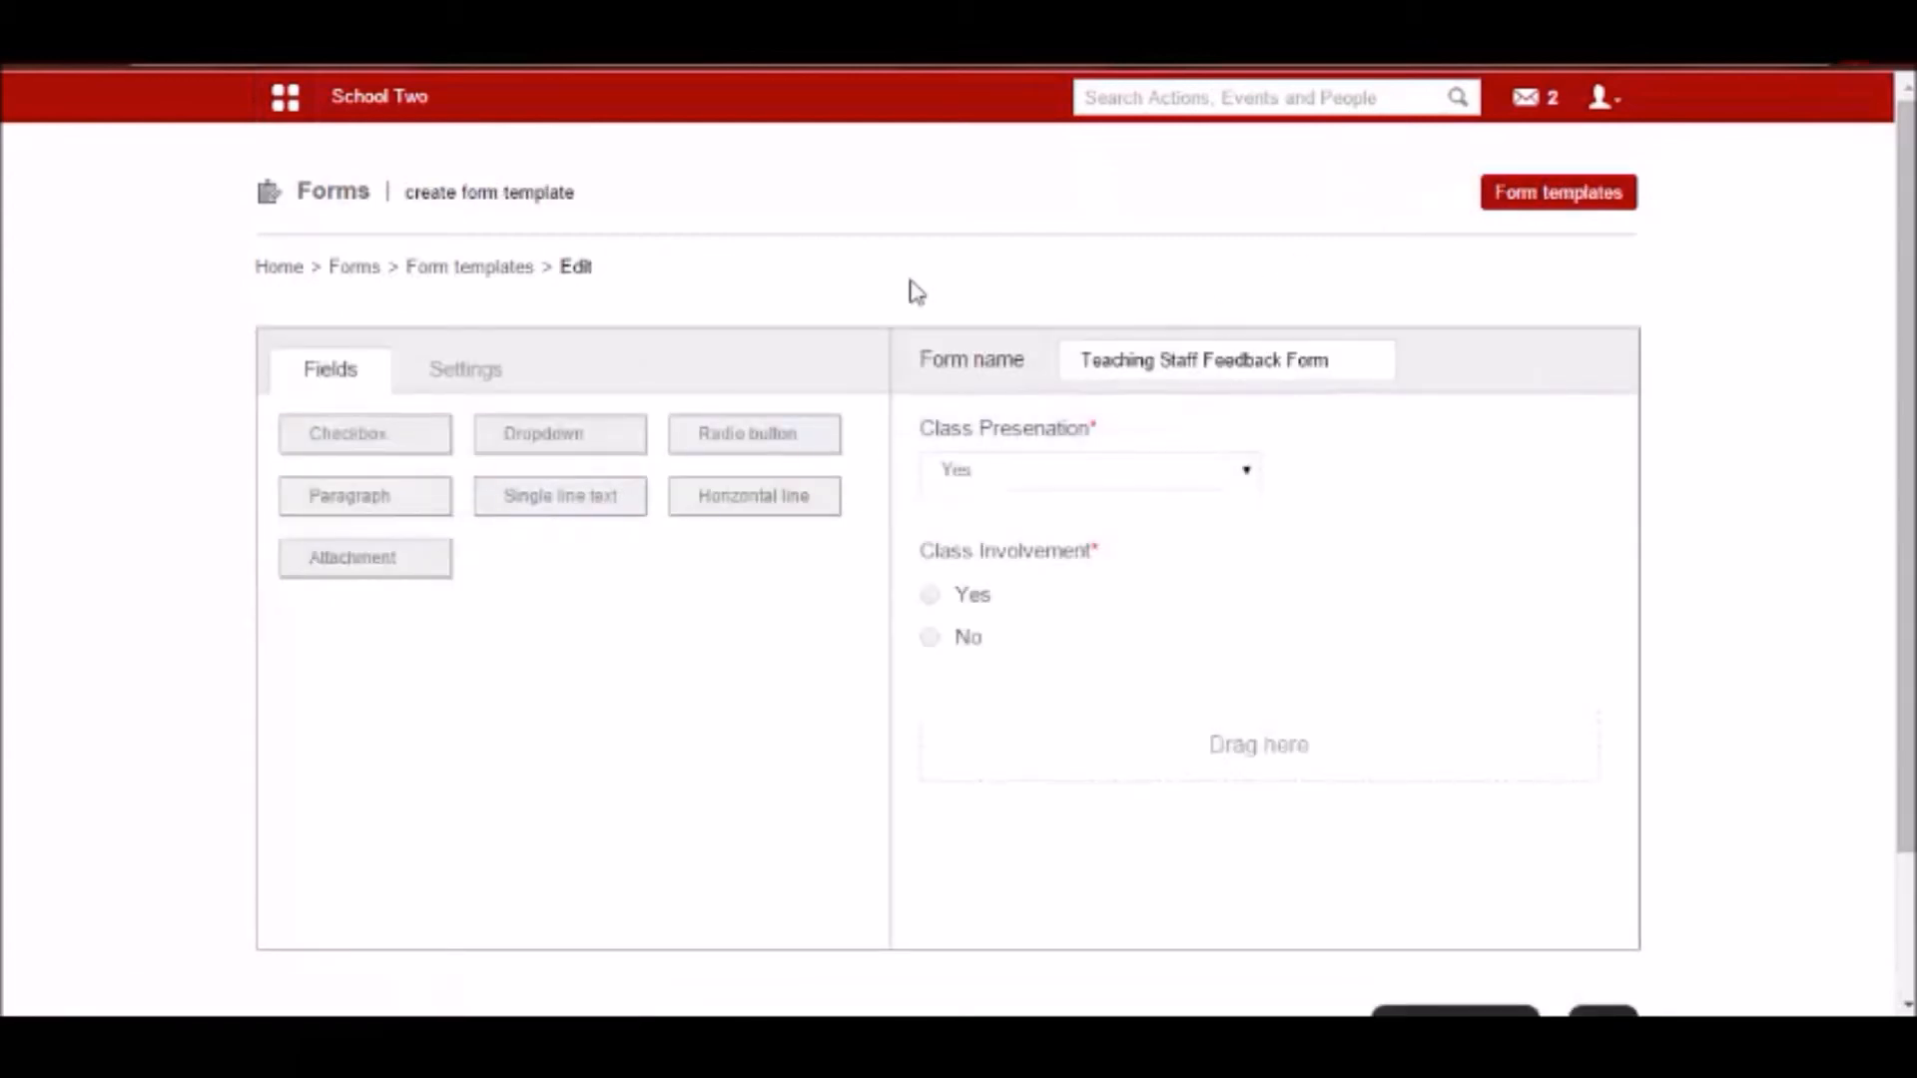
pyautogui.click(1590, 203)
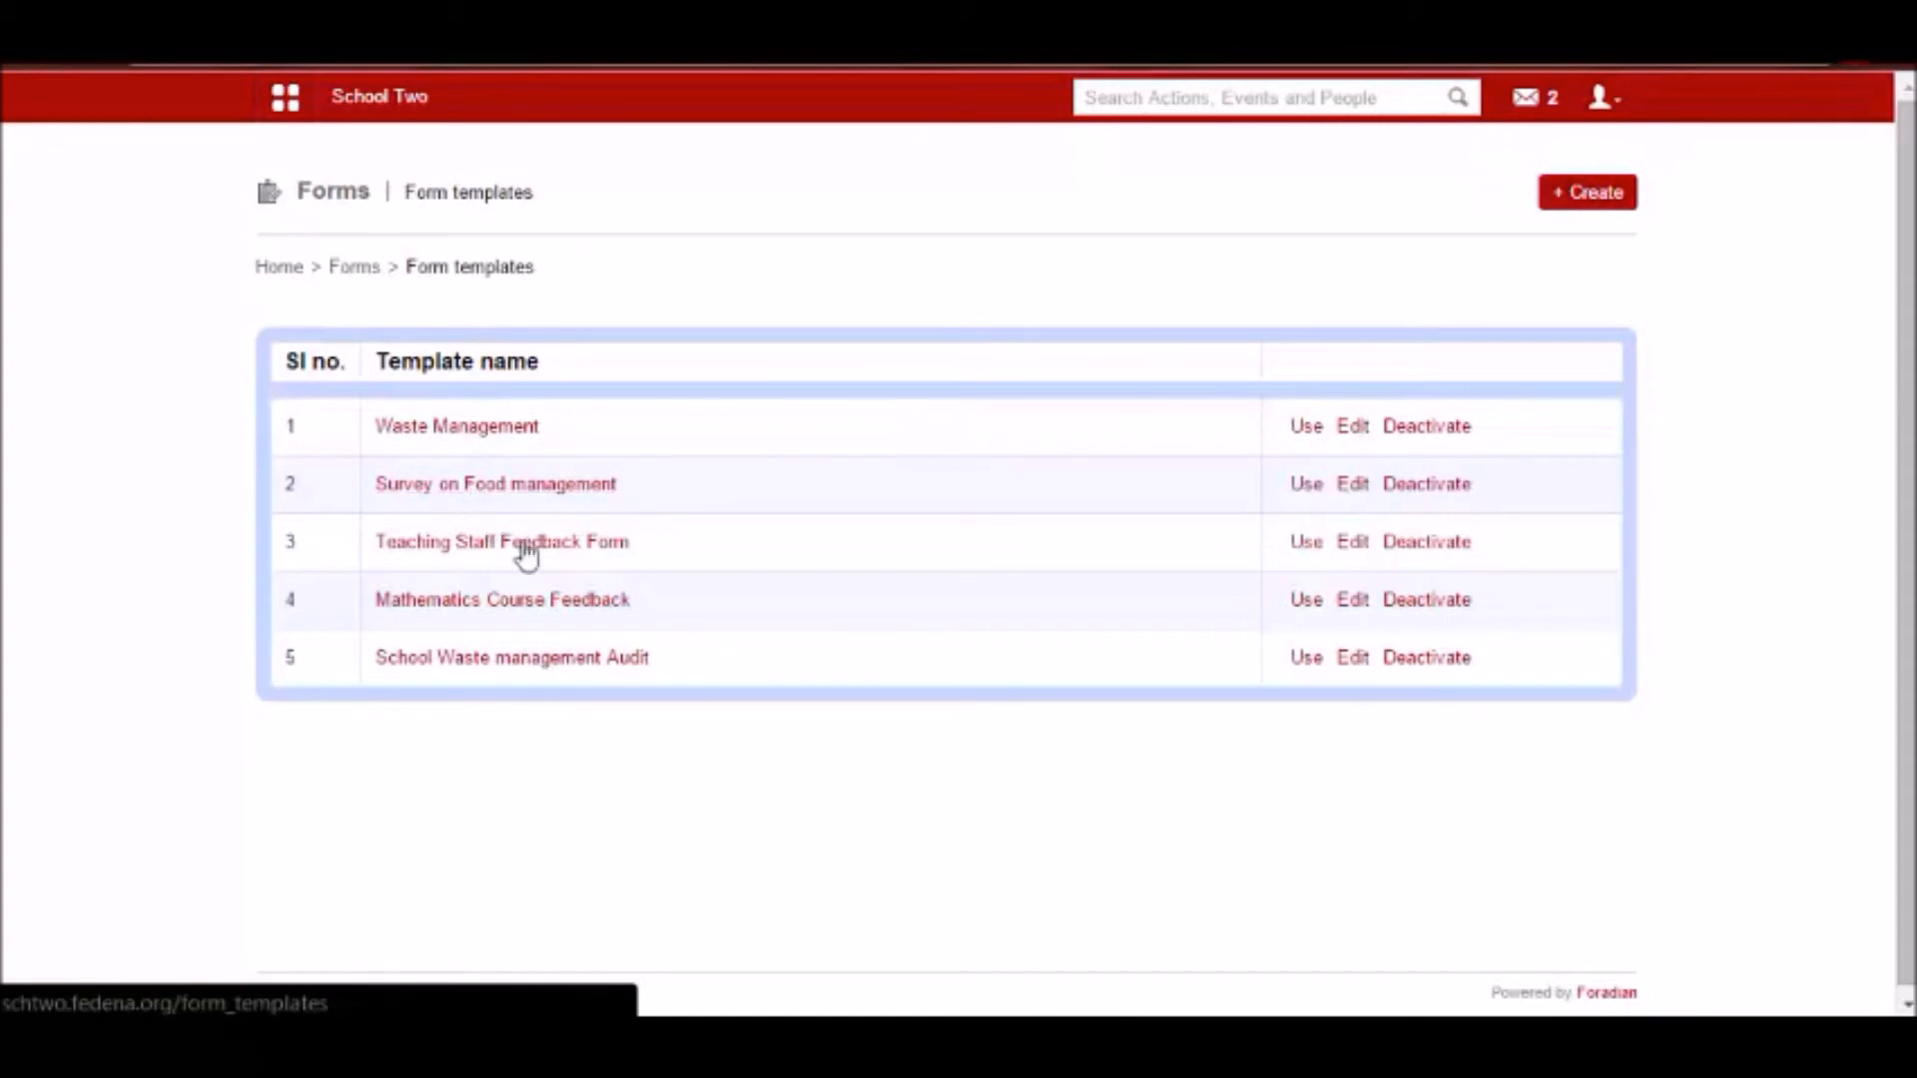
# Start publishing a form from the Teaching Staff Feedback Form template and name it Teacher Feedback for G1-A2014.
pyautogui.click(1308, 546)
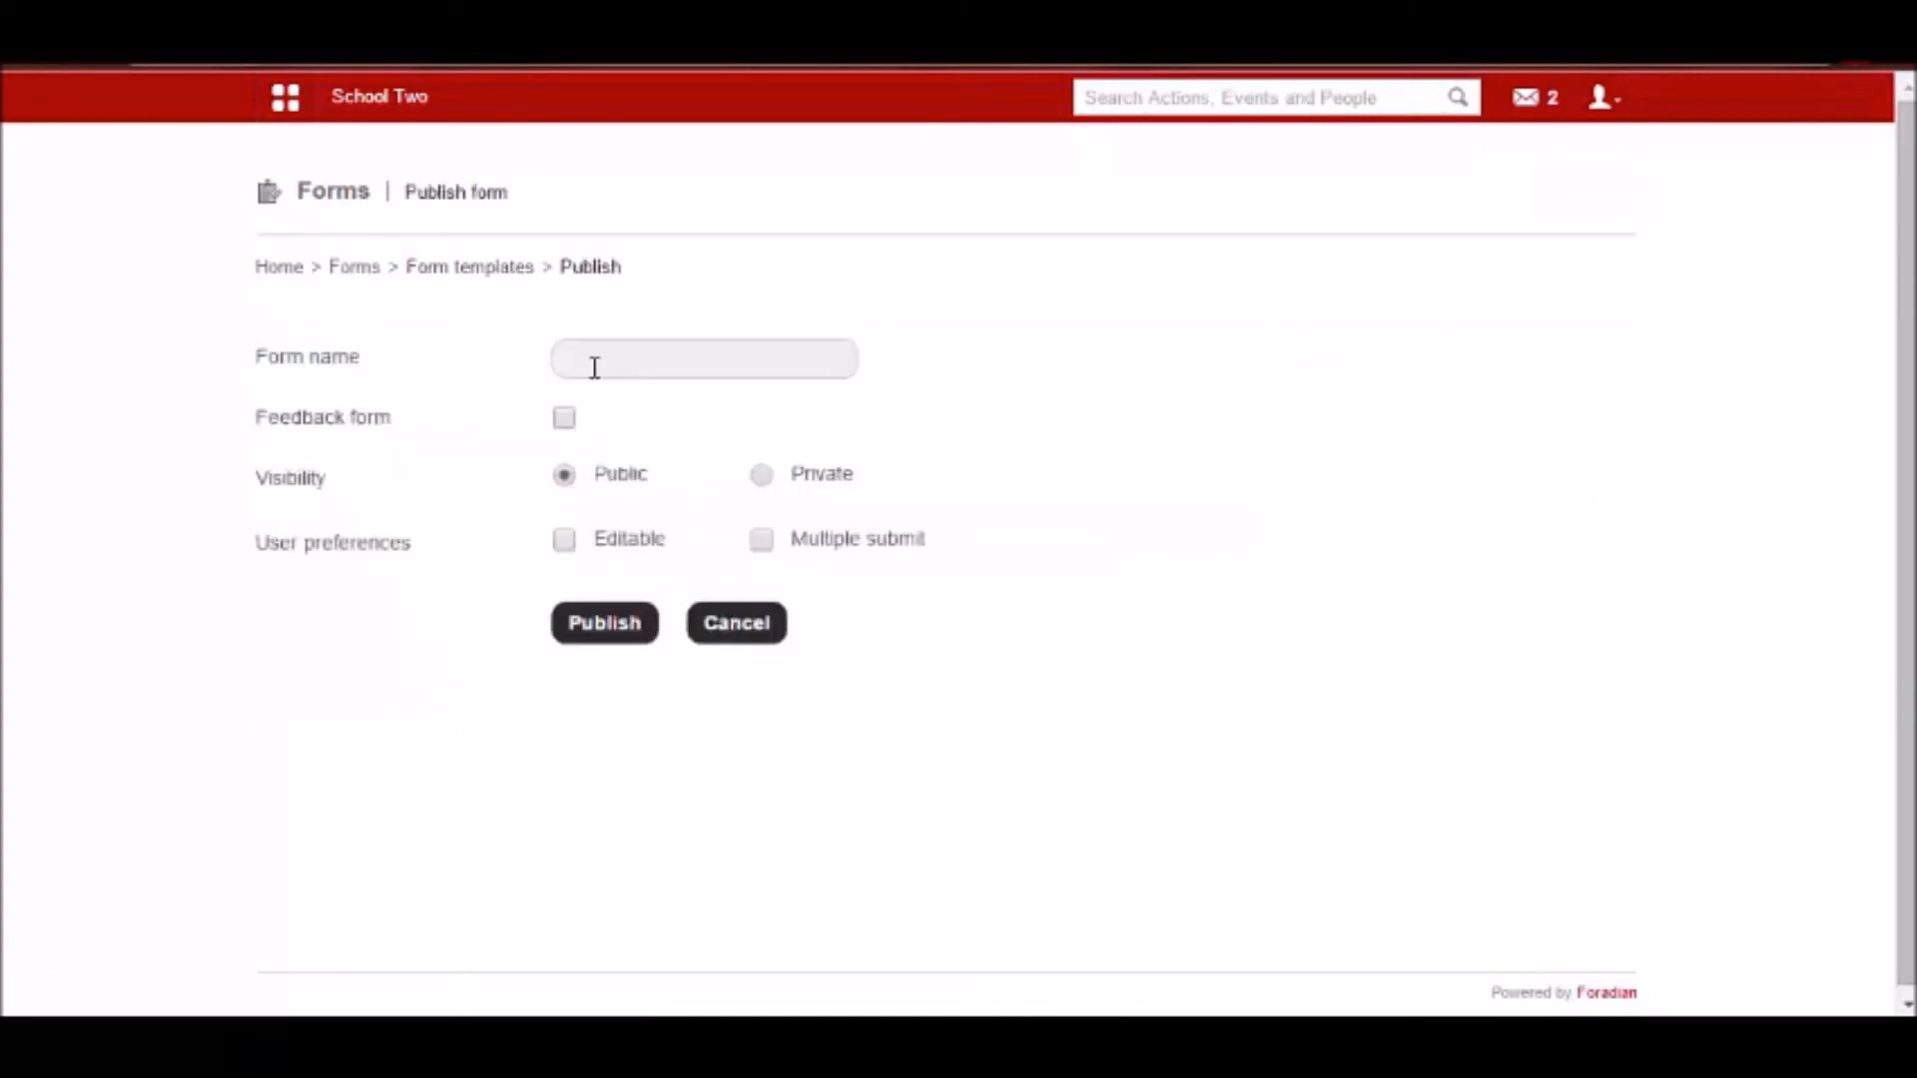
pyautogui.click(594, 359)
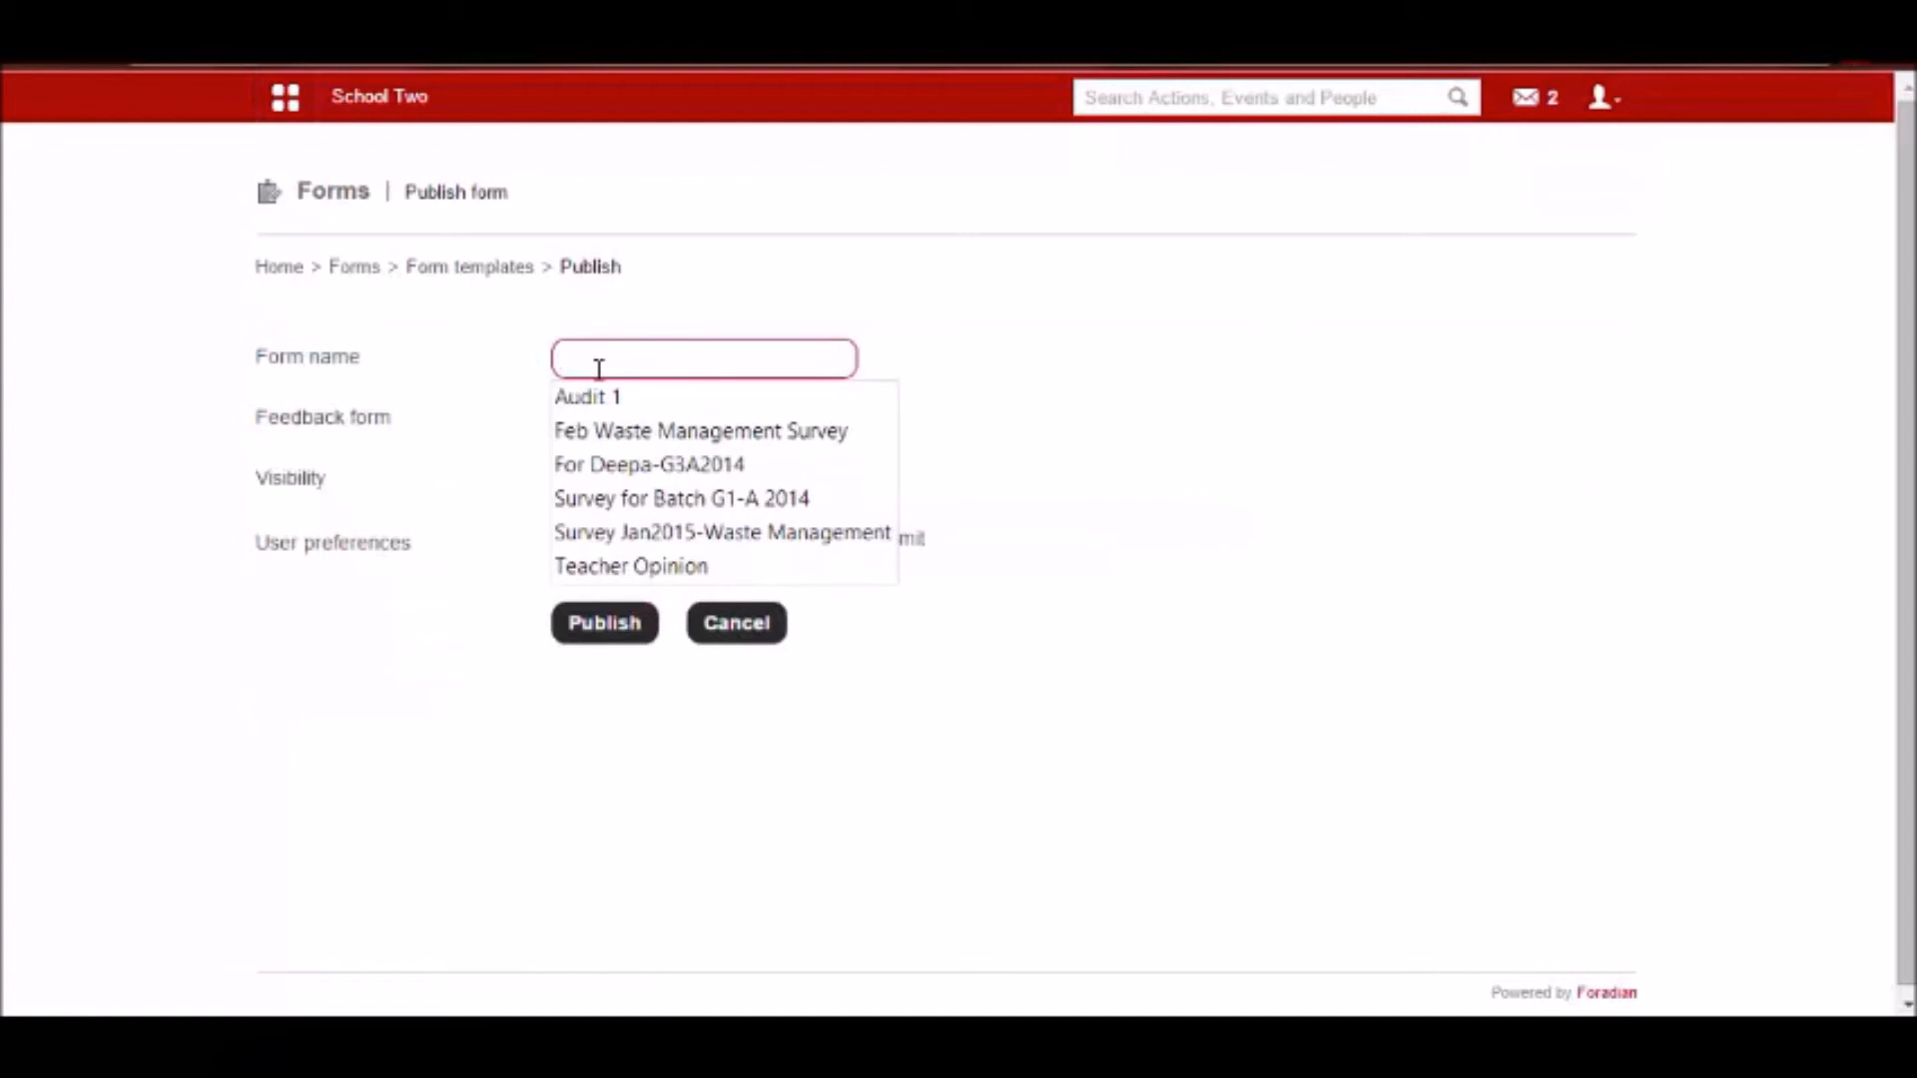
pyautogui.write('Teac')
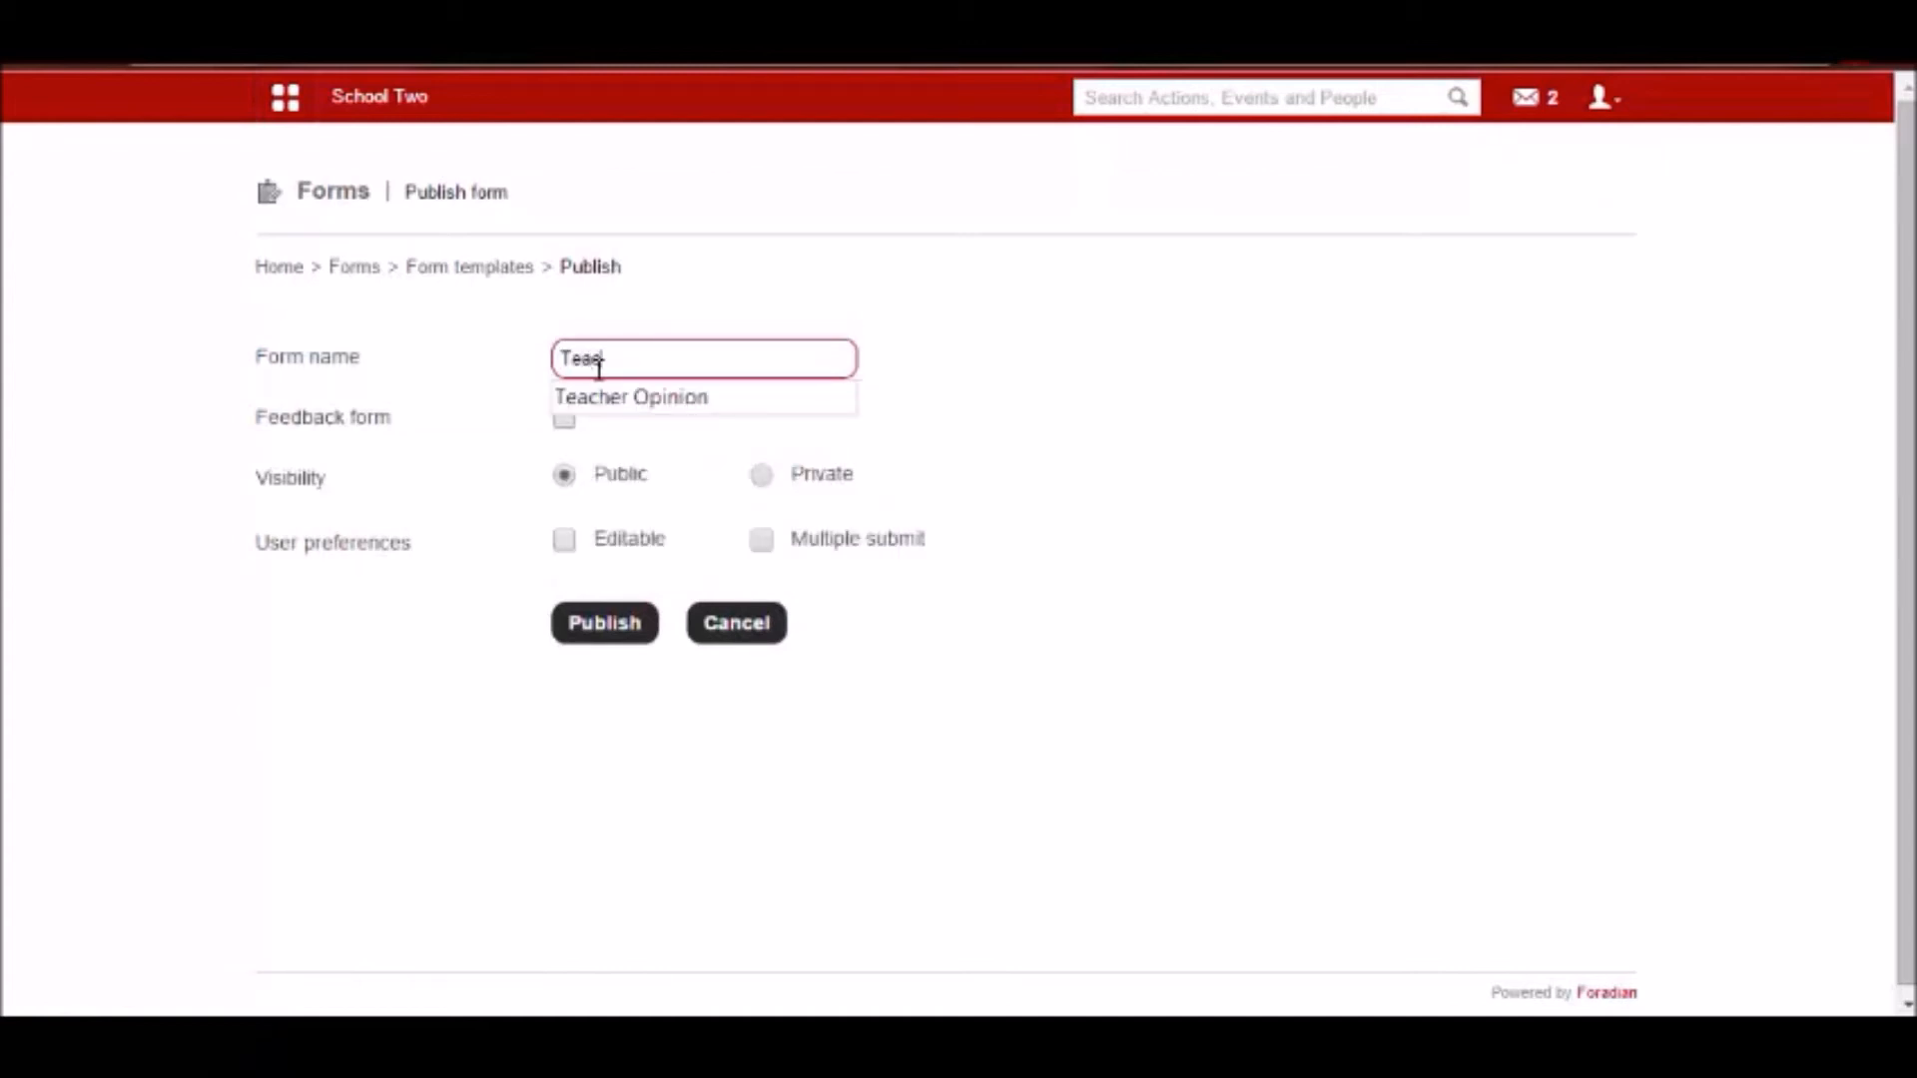
pyautogui.write('he')
pyautogui.press('BackSpace')
pyautogui.write('r Feedback for G1-A2014')
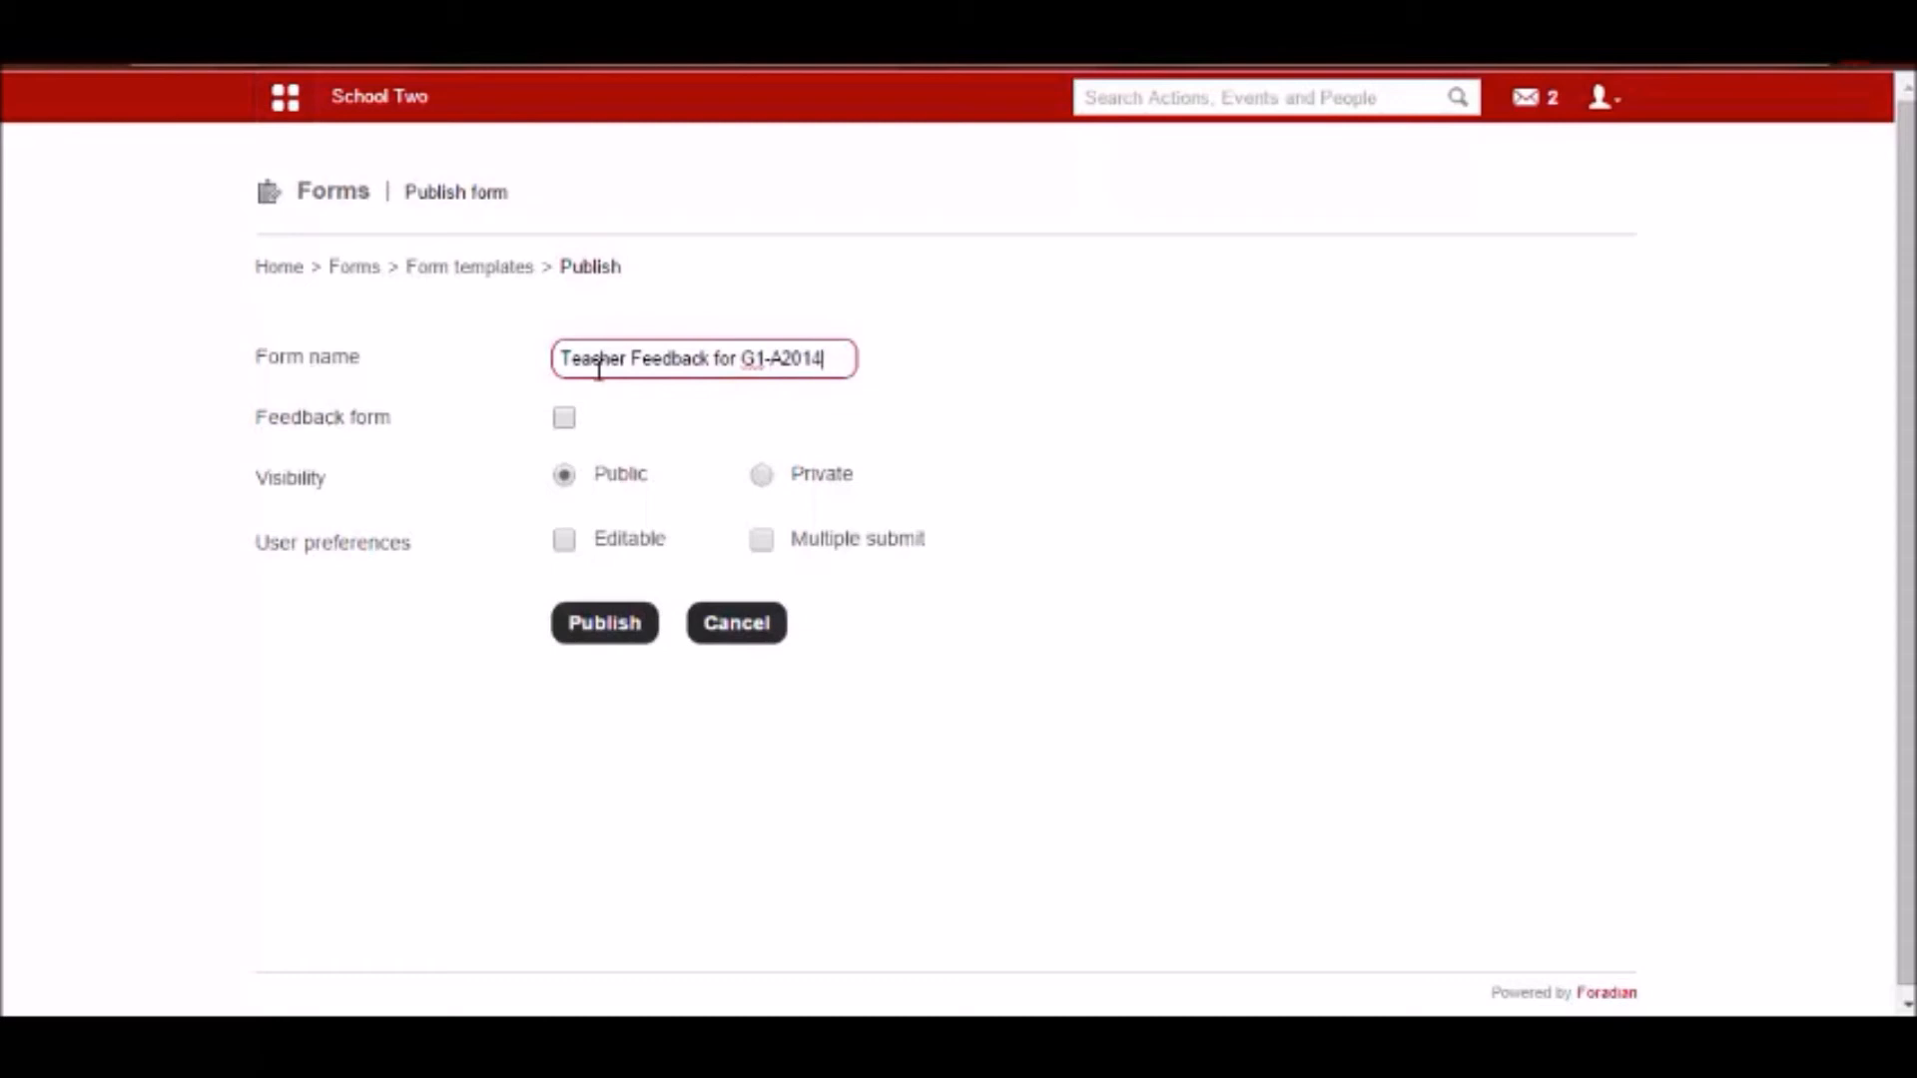
# Make it a feedback form for selected people and add the first two listed Mathematics department members.
pyautogui.click(565, 419)
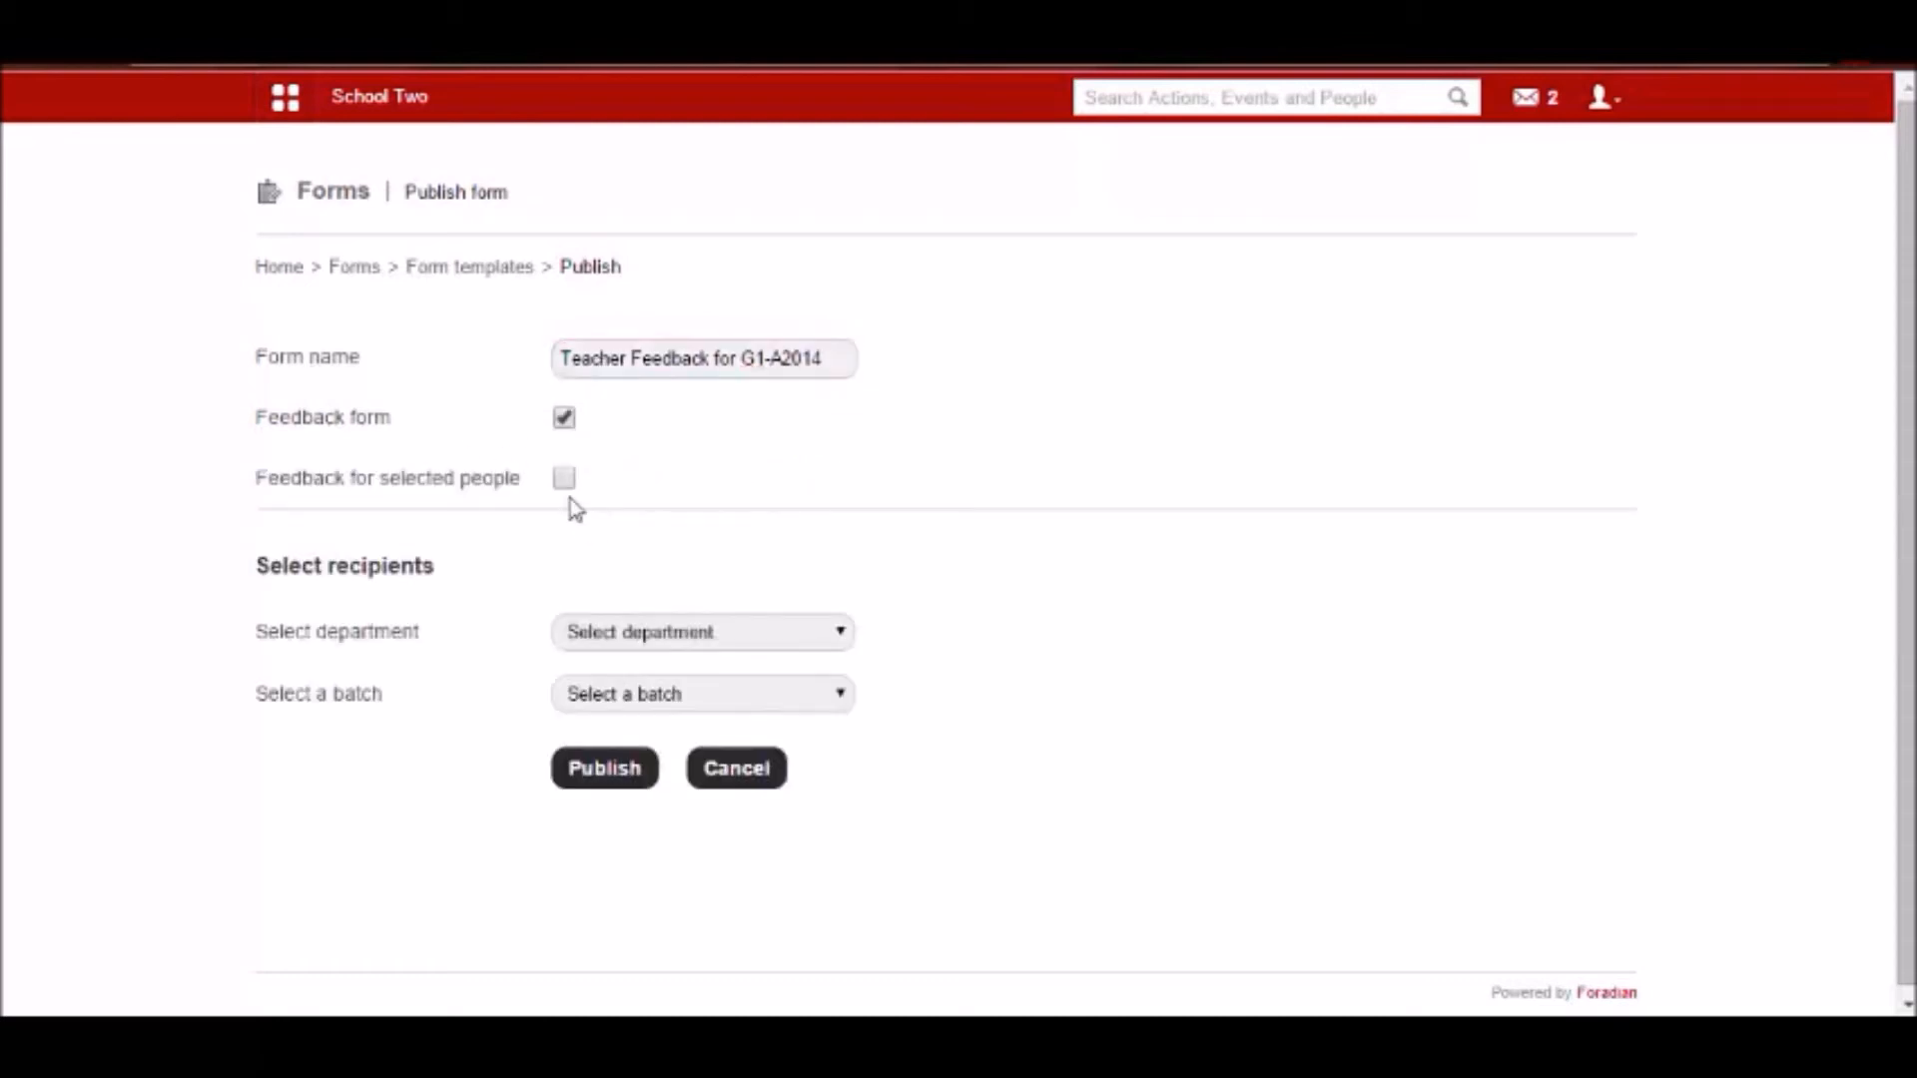
pyautogui.click(565, 479)
pyautogui.scroll(-2, 603, 633)
pyautogui.click(633, 492)
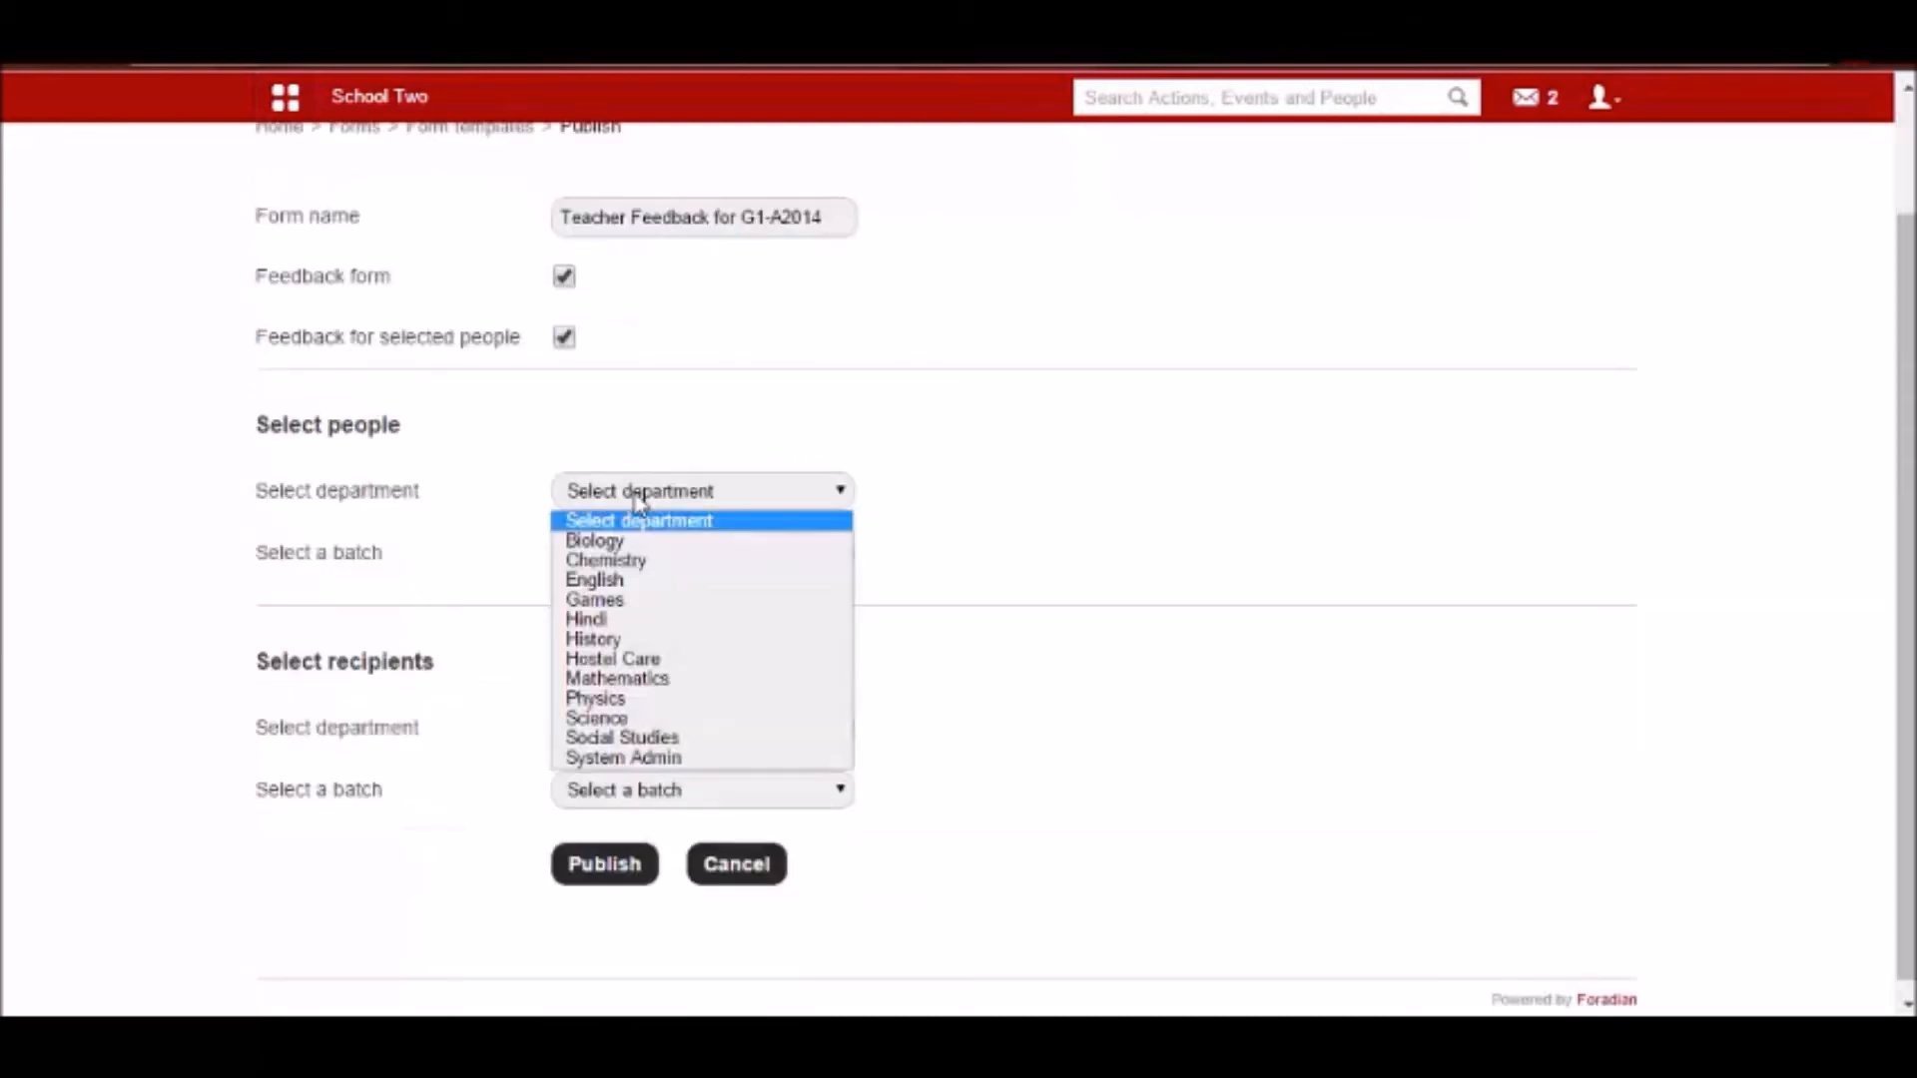
pyautogui.click(581, 677)
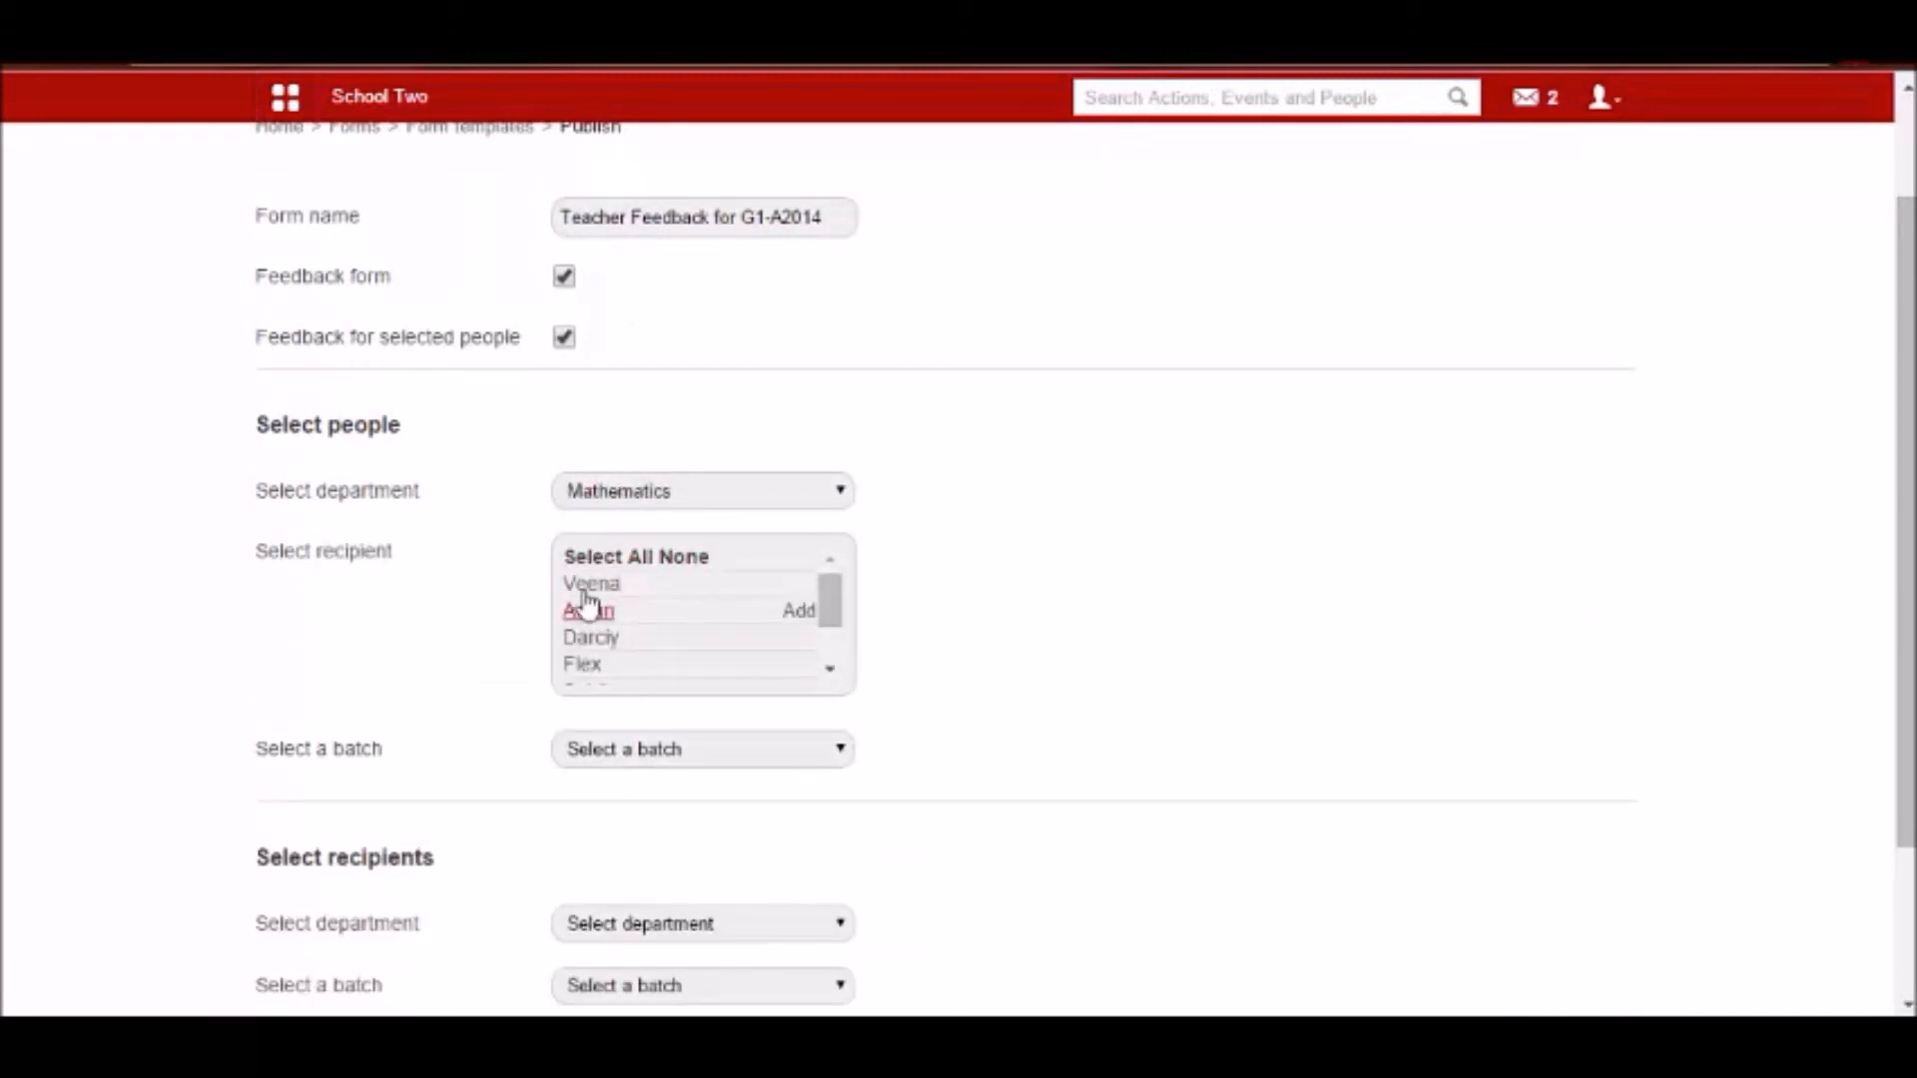
pyautogui.click(589, 585)
pyautogui.scroll(-2, 589, 649)
pyautogui.click(591, 614)
pyautogui.scroll(-3, 596, 631)
pyautogui.click(590, 543)
pyautogui.click(590, 543)
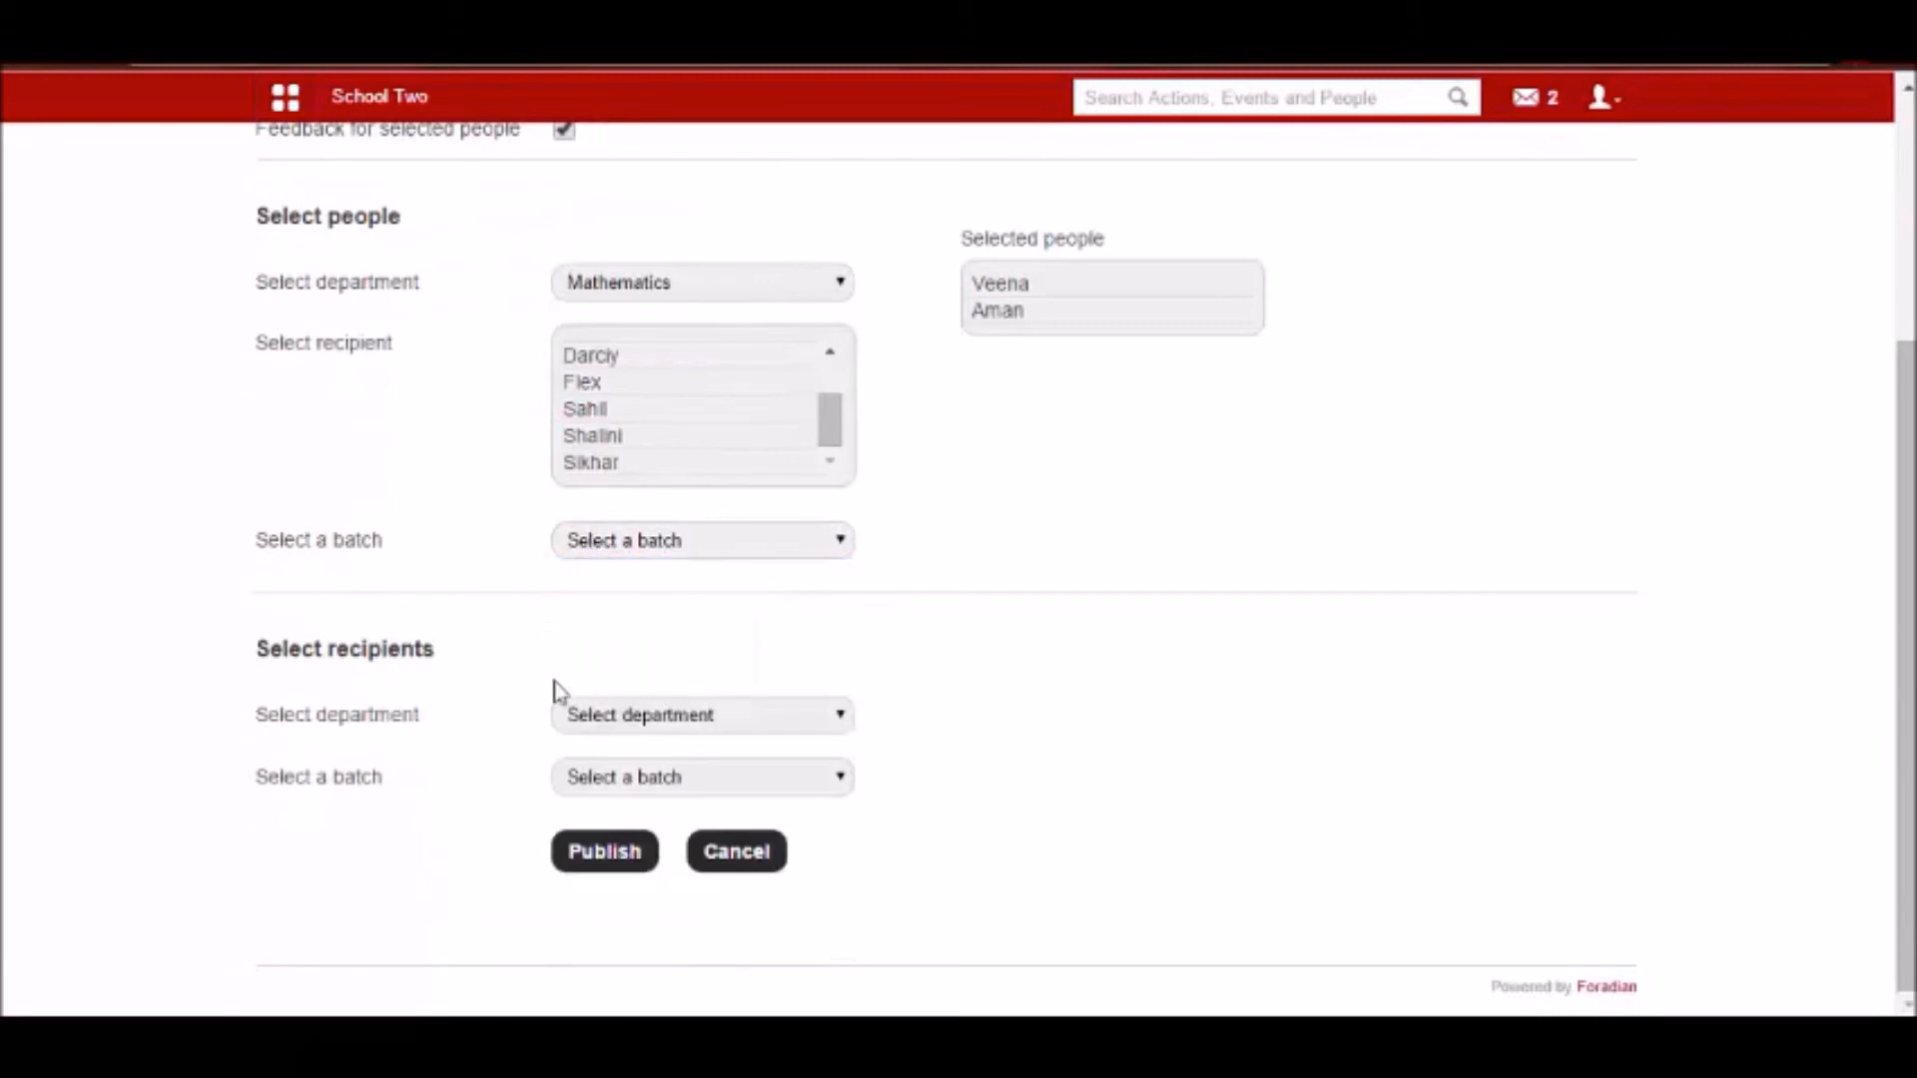
# Add all members of batch G1 - A 2014 as recipients and publish the Teacher Feedback for G1-A2014 form.
pyautogui.click(586, 777)
pyautogui.click(569, 390)
pyautogui.scroll(-2, 599, 599)
pyautogui.click(585, 646)
pyautogui.scroll(-7, 599, 778)
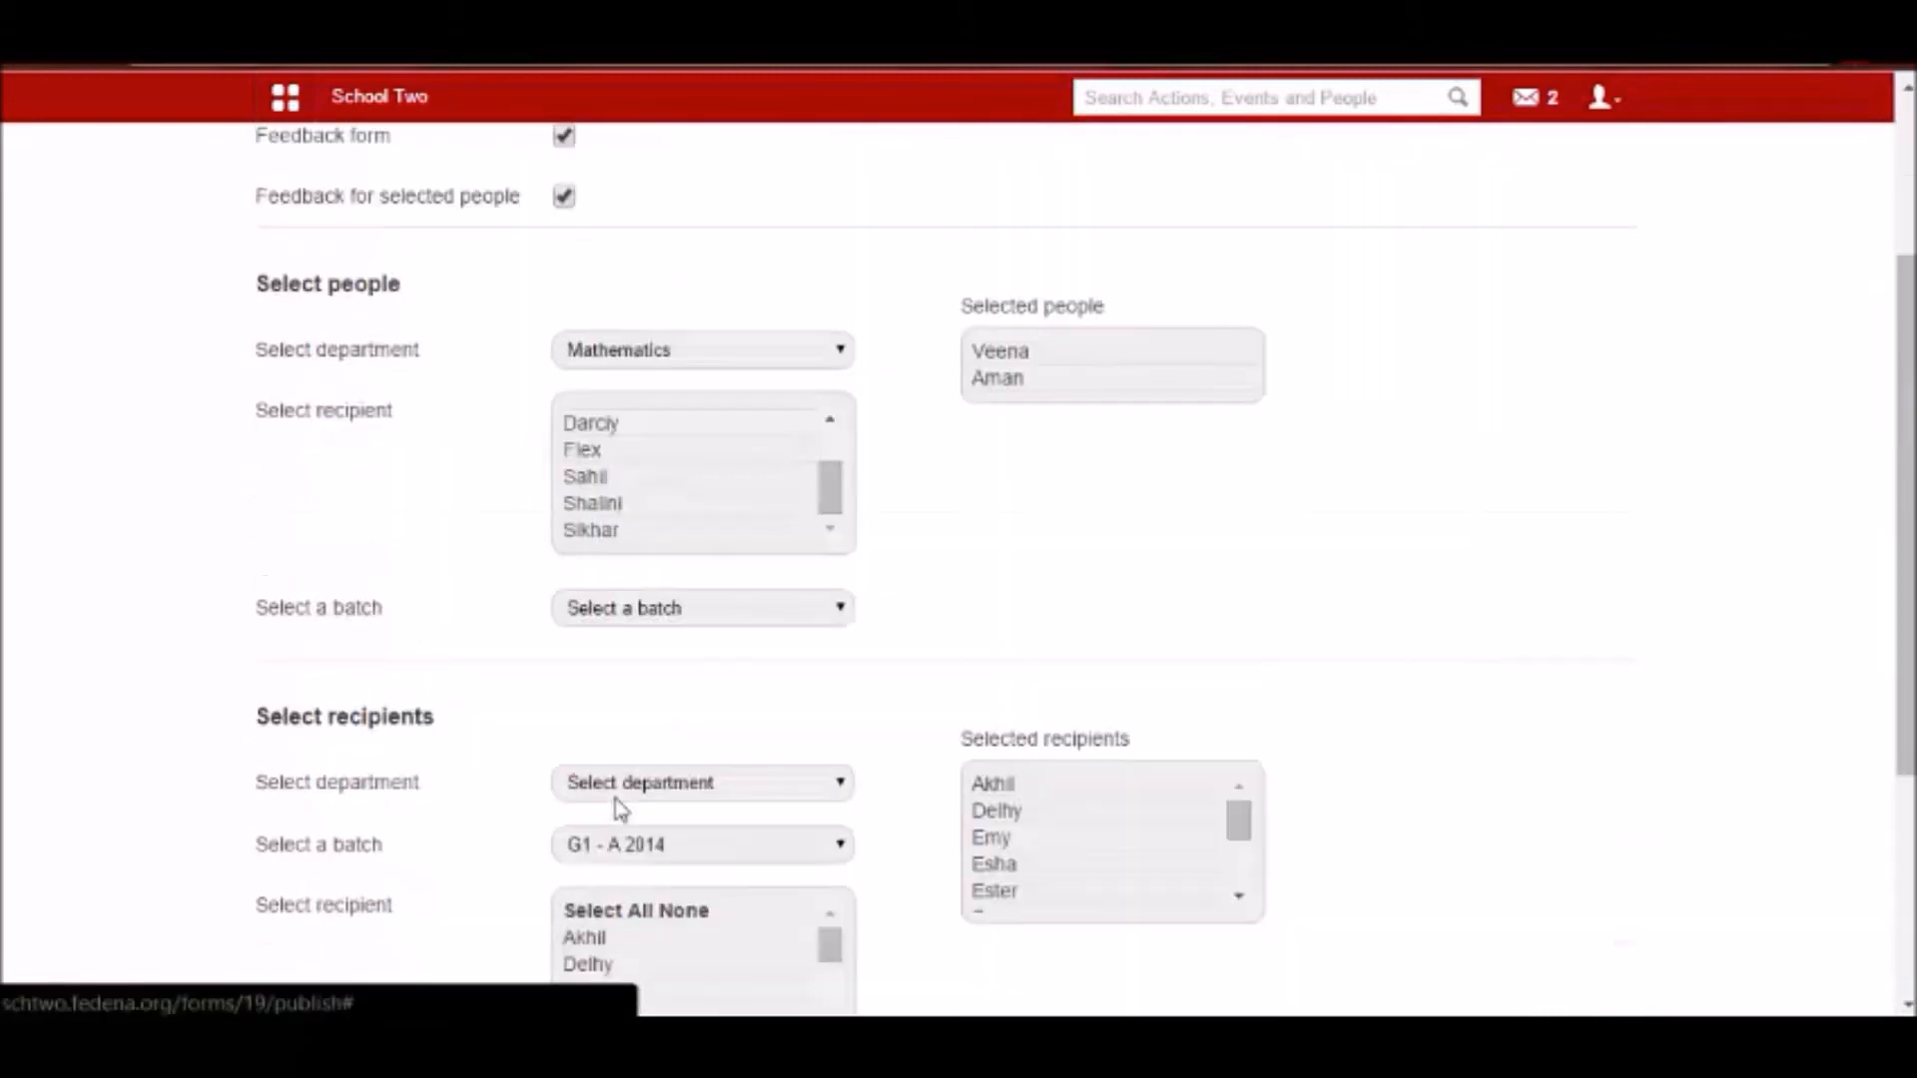
pyautogui.click(587, 852)
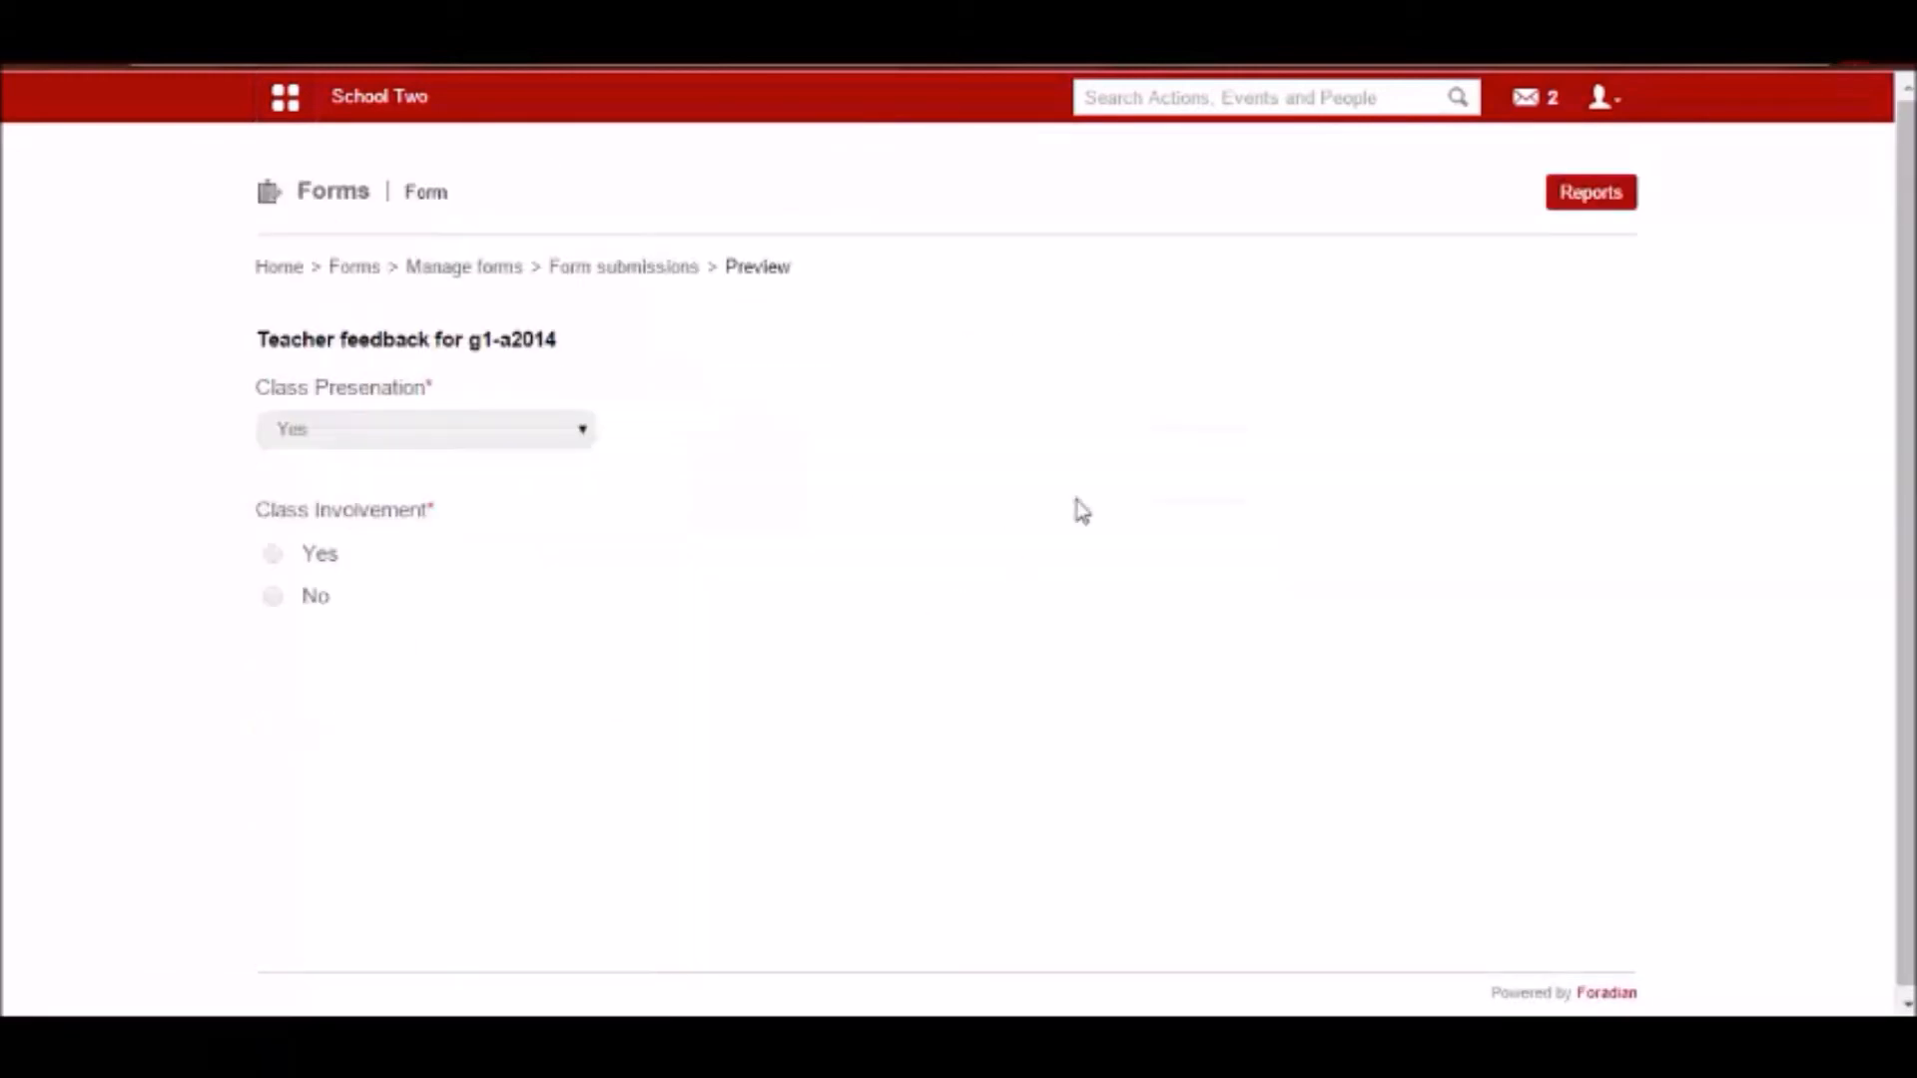
# Log out of the admin account, log in with the student's username and password, and decline saving the password.
pyautogui.click(1603, 99)
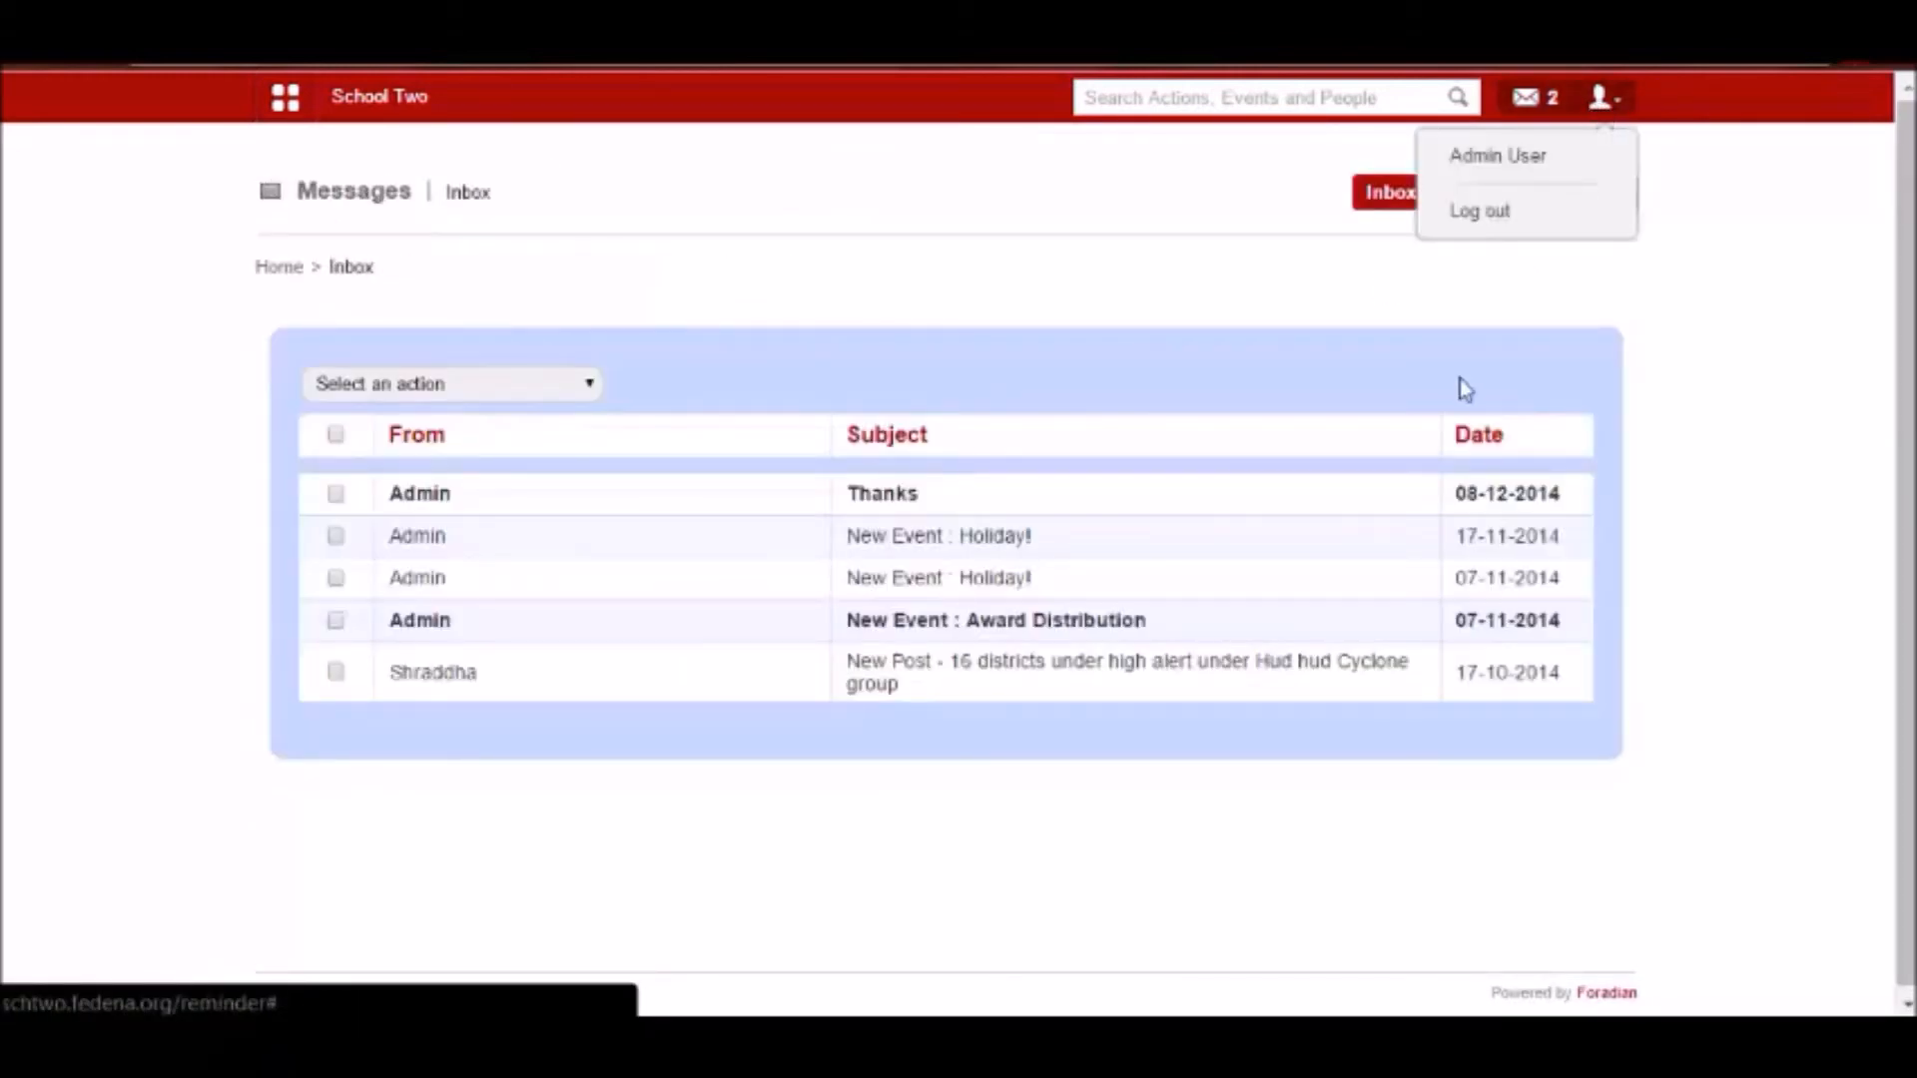
pyautogui.click(1482, 212)
pyautogui.click(980, 398)
pyautogui.doubleClick(976, 399)
pyautogui.write('user64')
pyautogui.press('Tab')
pyautogui.write('*******')
pyautogui.press('Return')
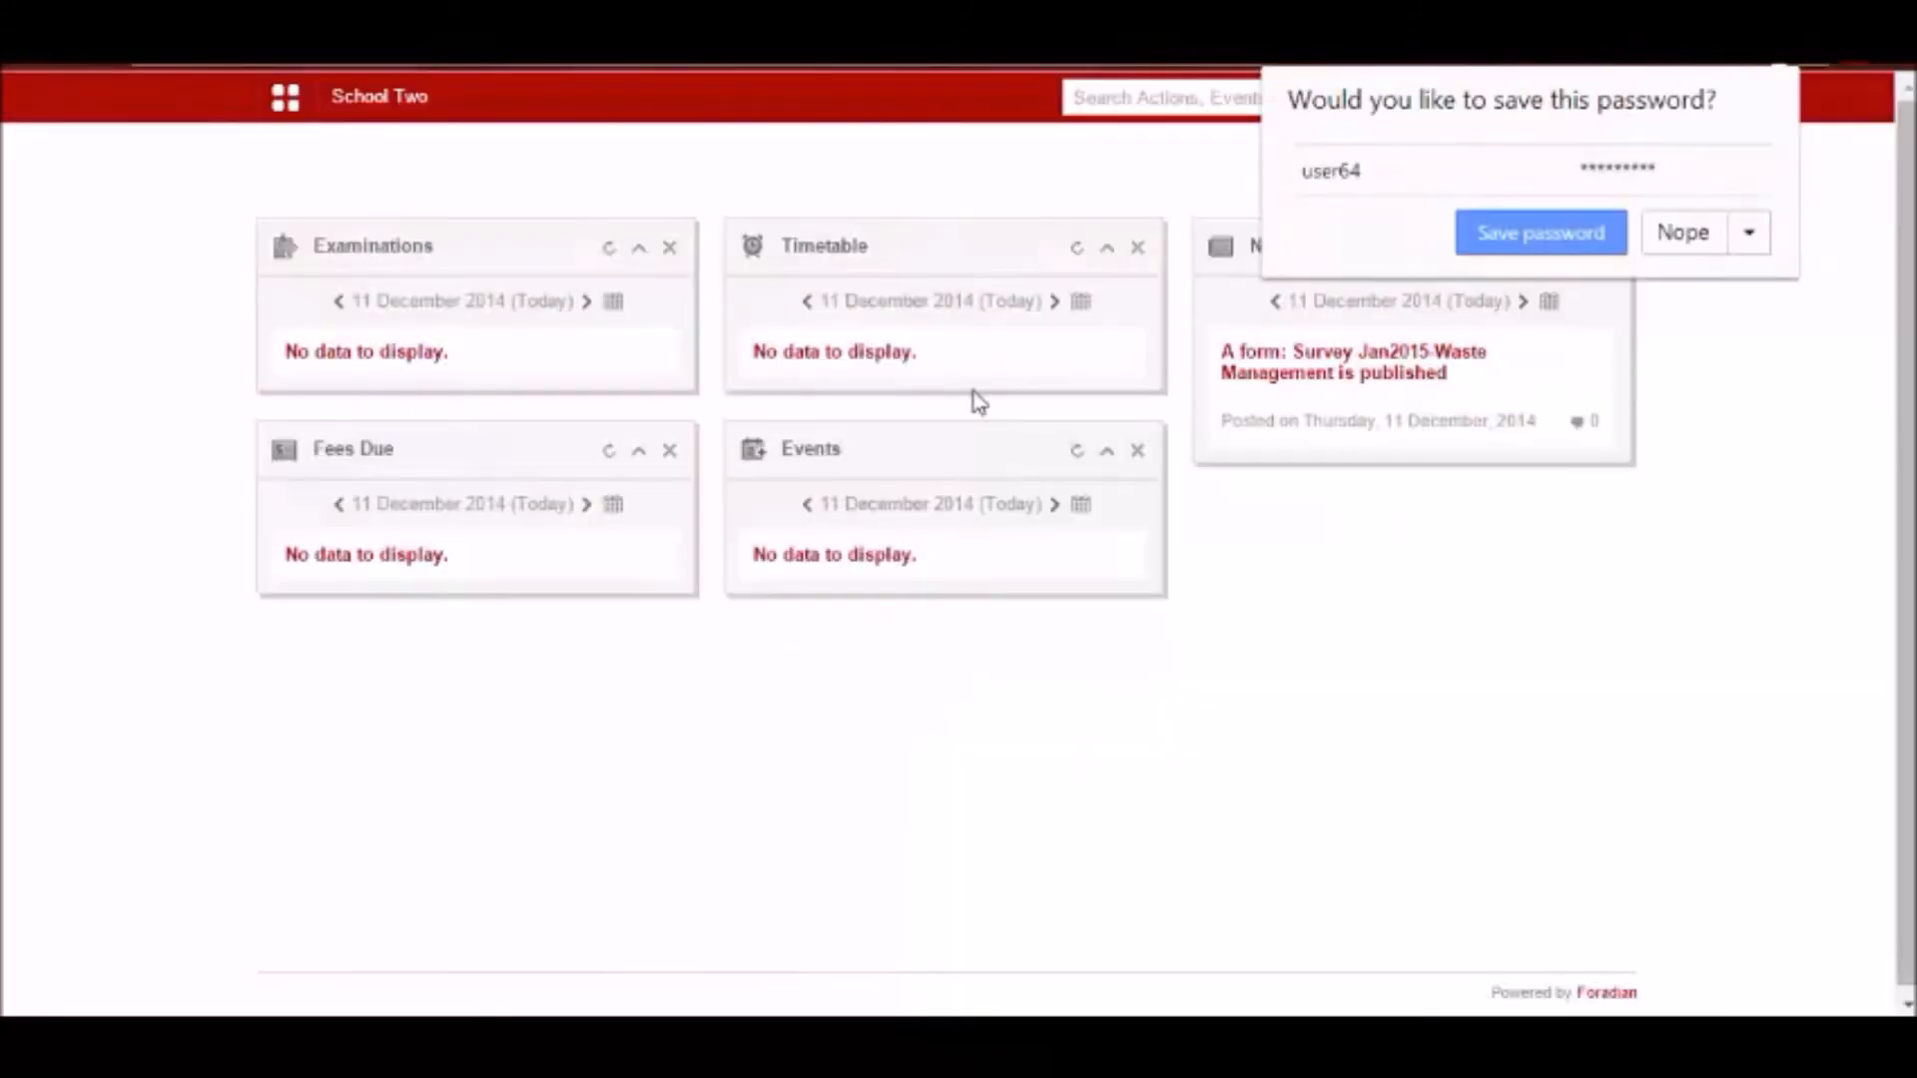
pyautogui.click(1680, 236)
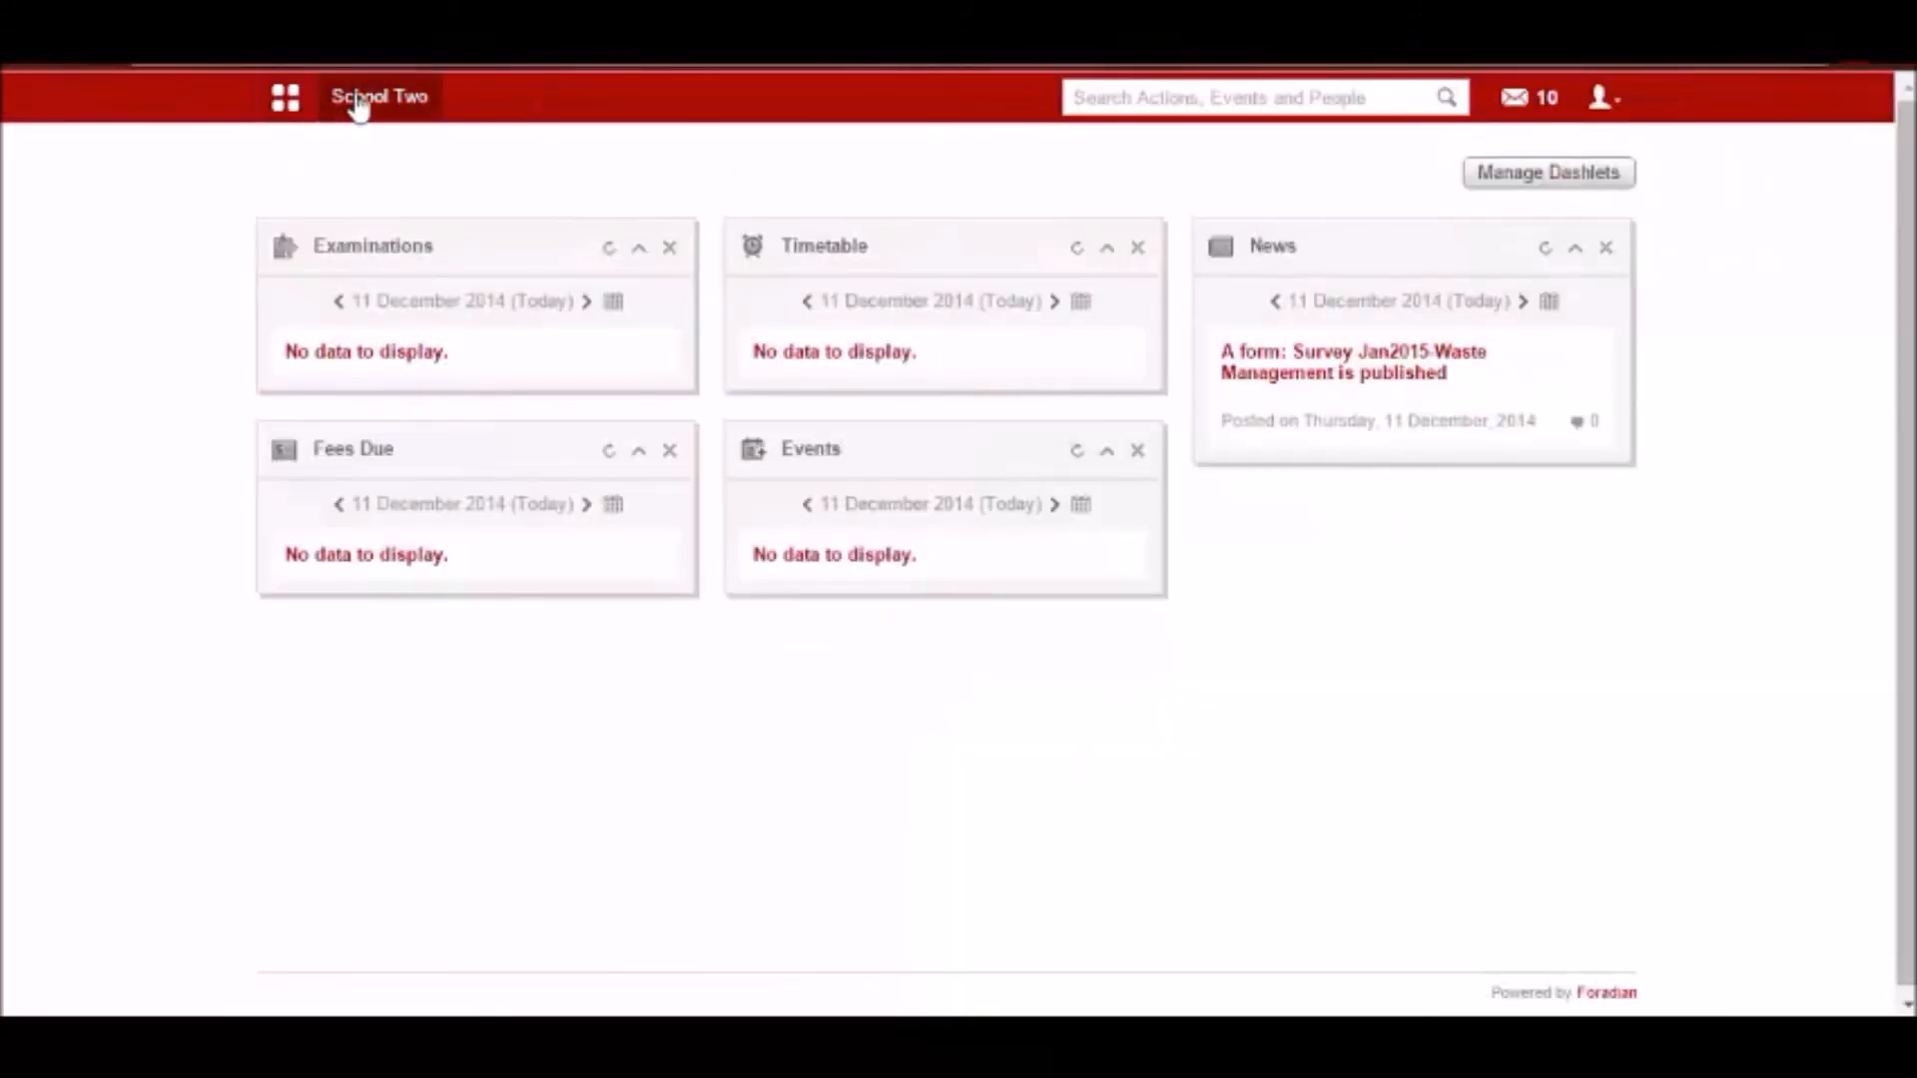
# Open the Teacher Feedback for G1-A2014 form from the student's feedback forms.
pyautogui.click(287, 96)
pyautogui.click(477, 196)
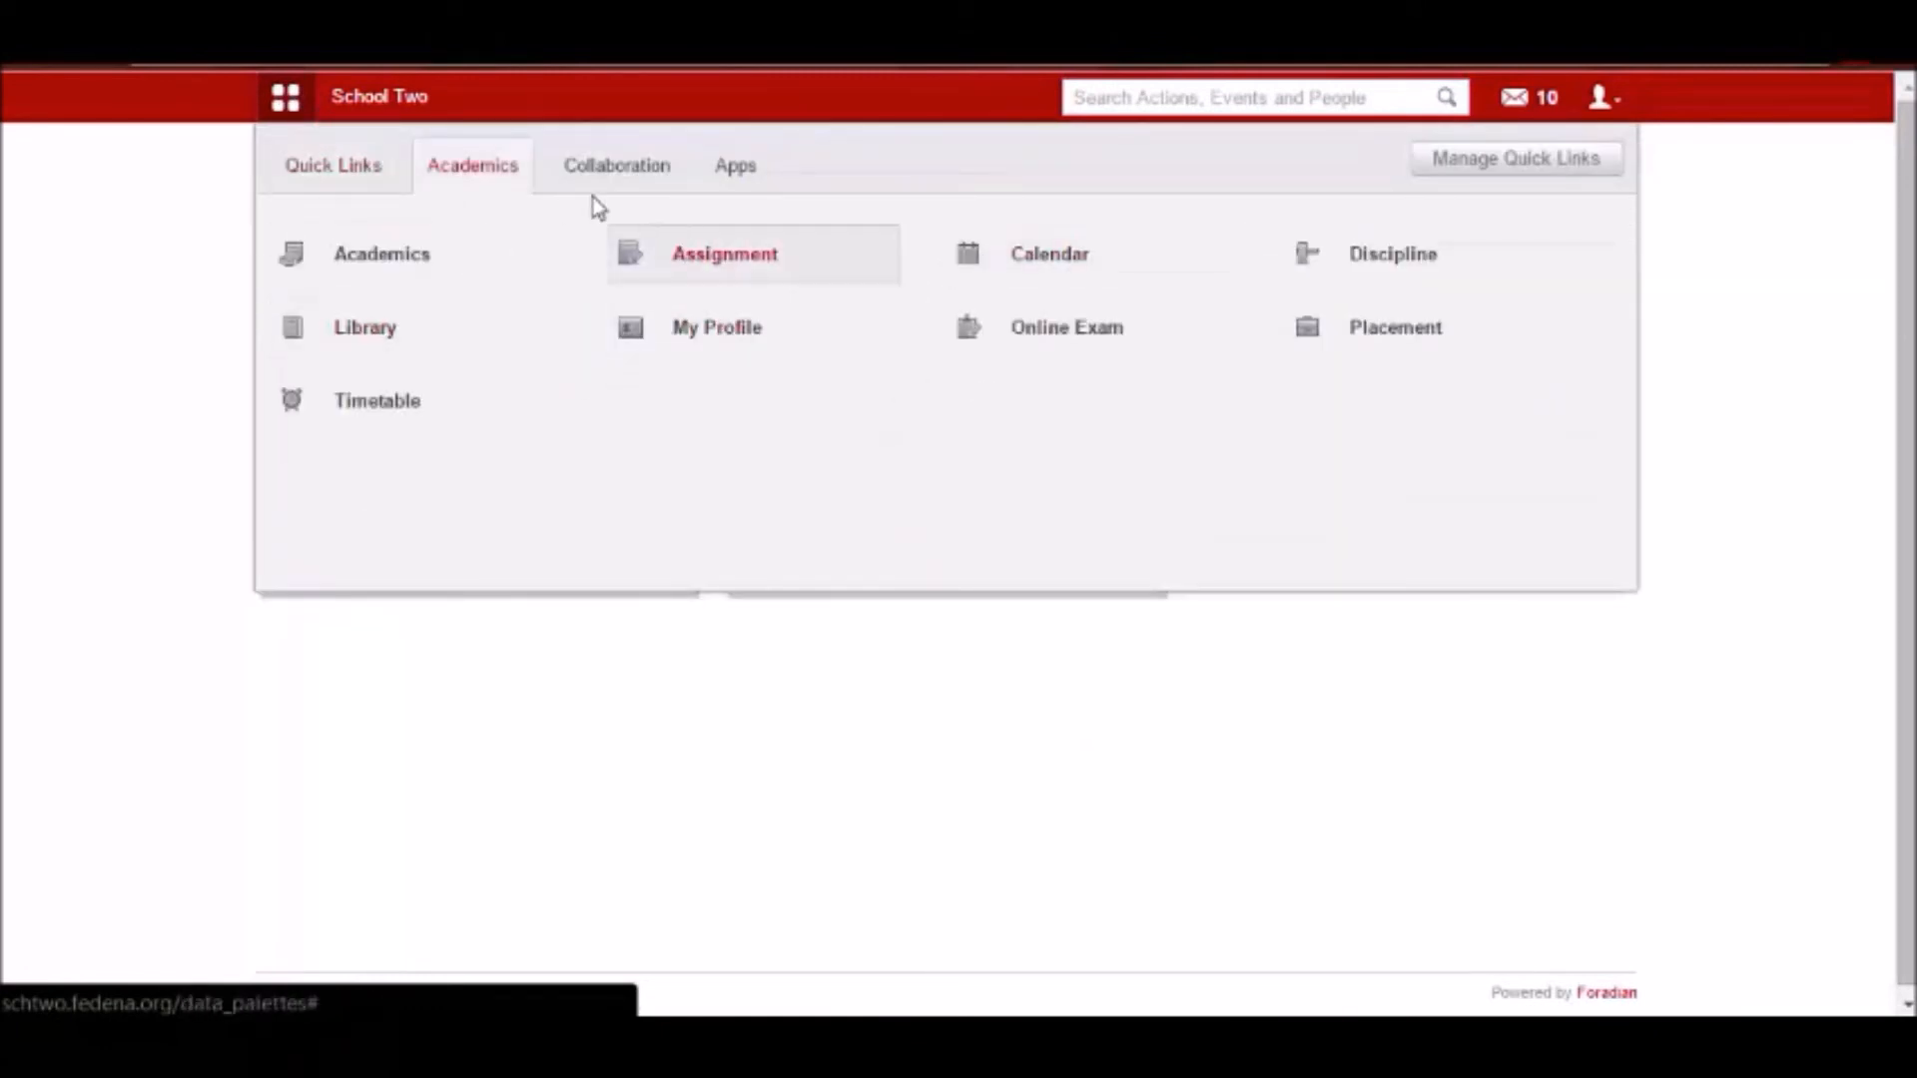
pyautogui.click(629, 180)
pyautogui.click(349, 345)
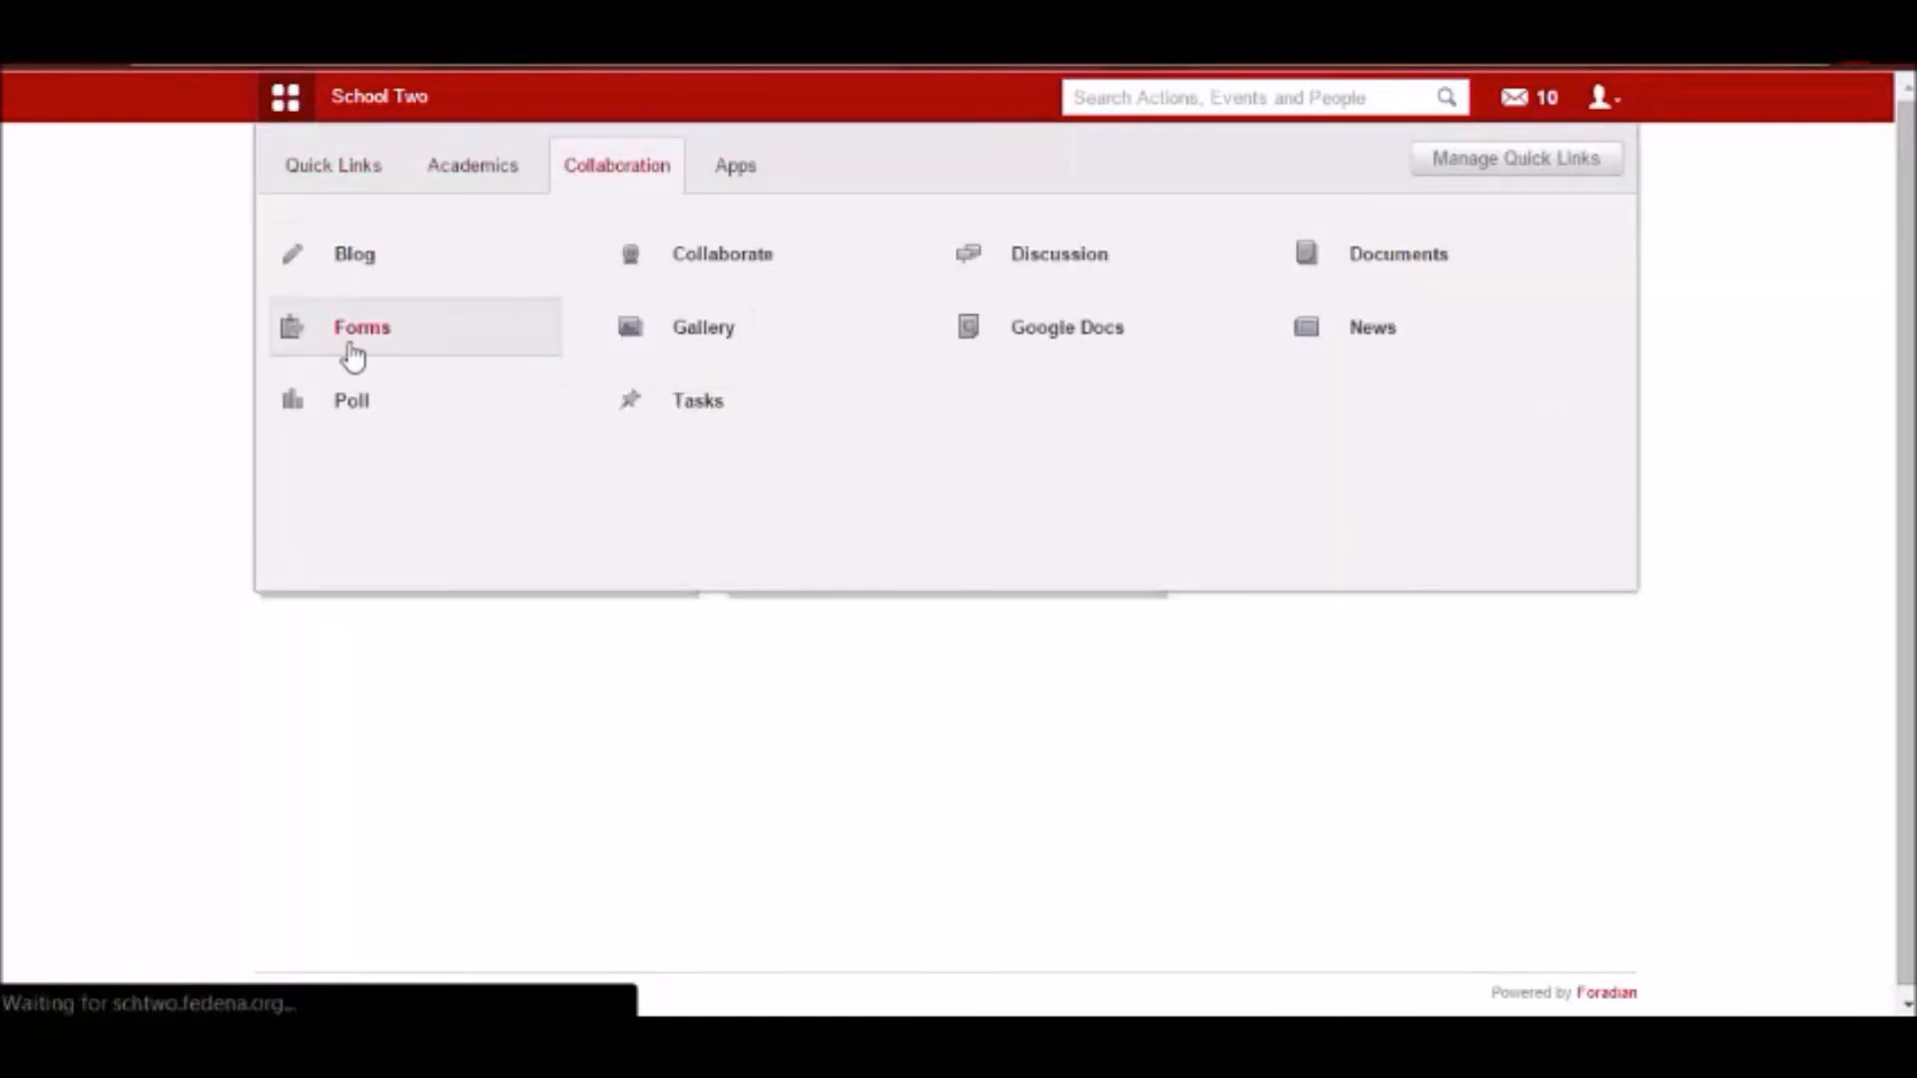
pyautogui.click(1070, 359)
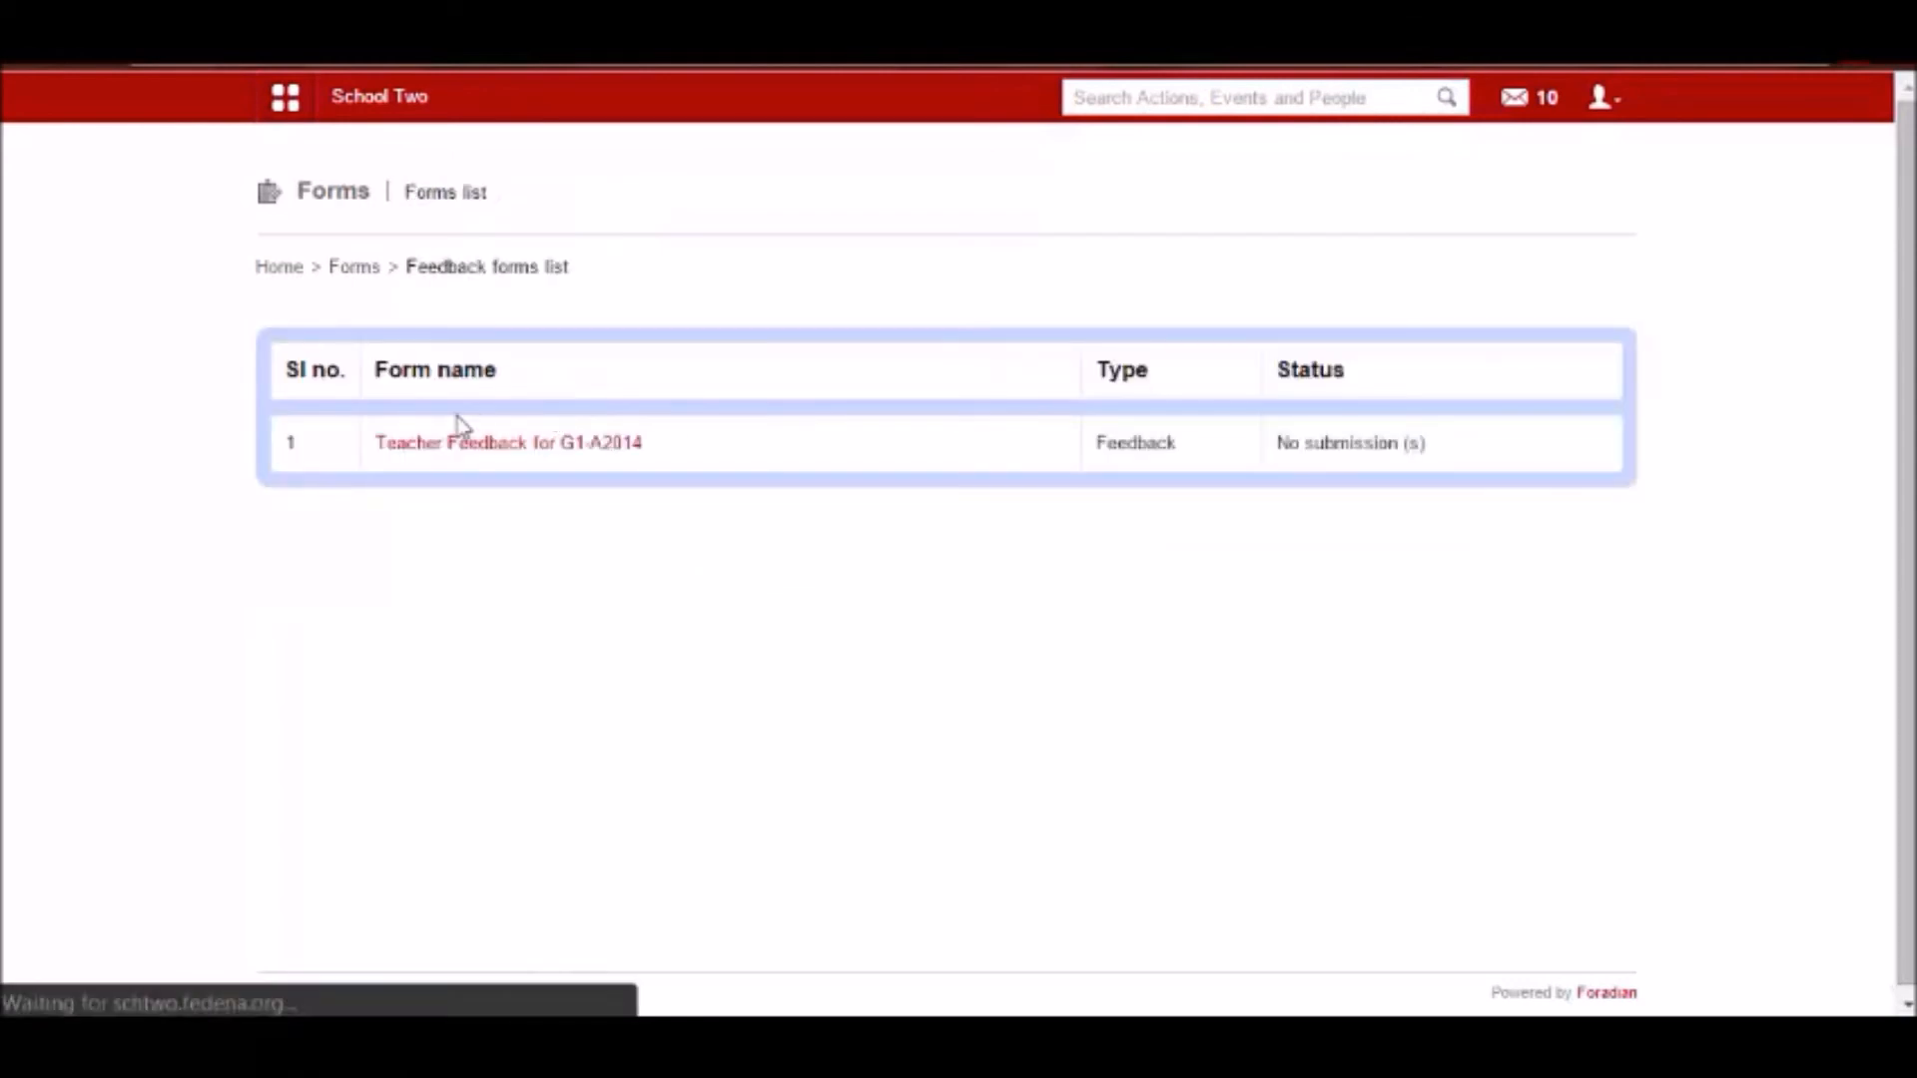
pyautogui.click(457, 450)
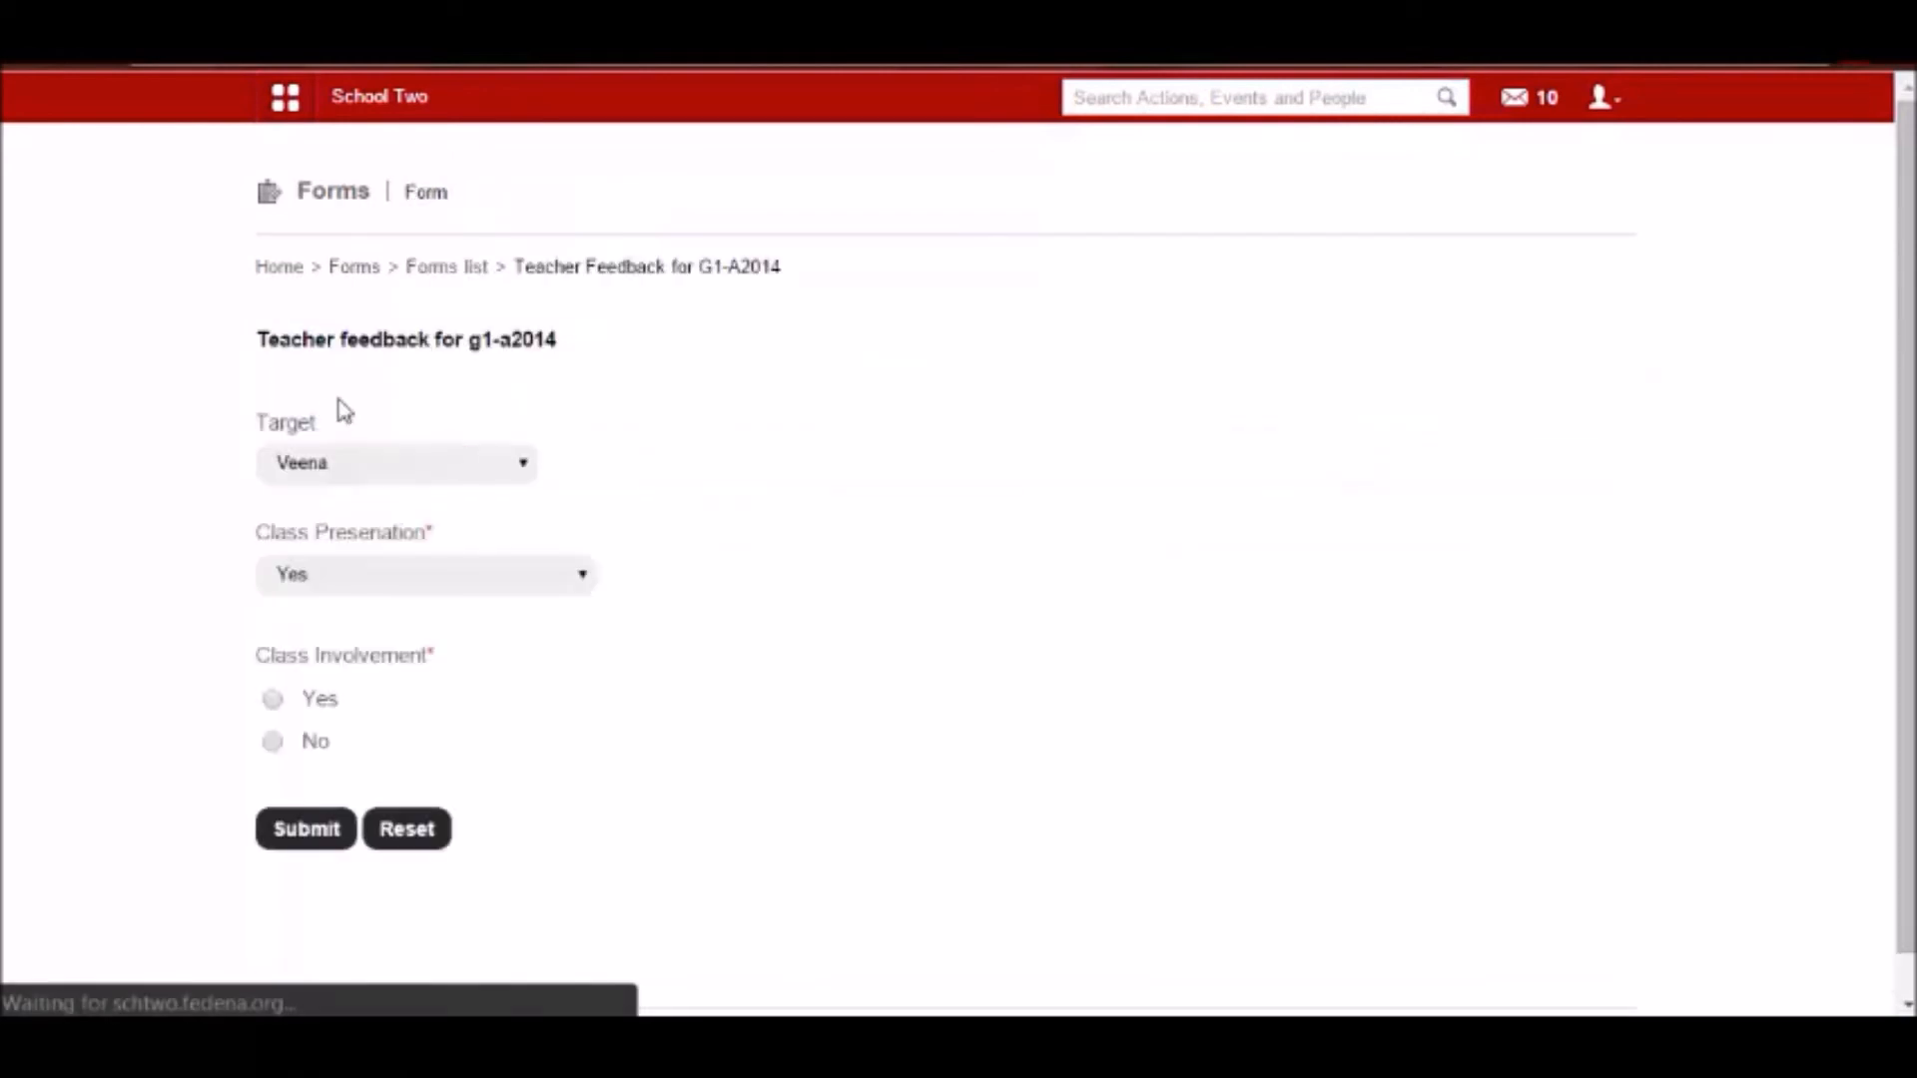
# Submit feedback for the second target with Yes for Class Presenation and Yes for Class Involvement.
pyautogui.click(300, 468)
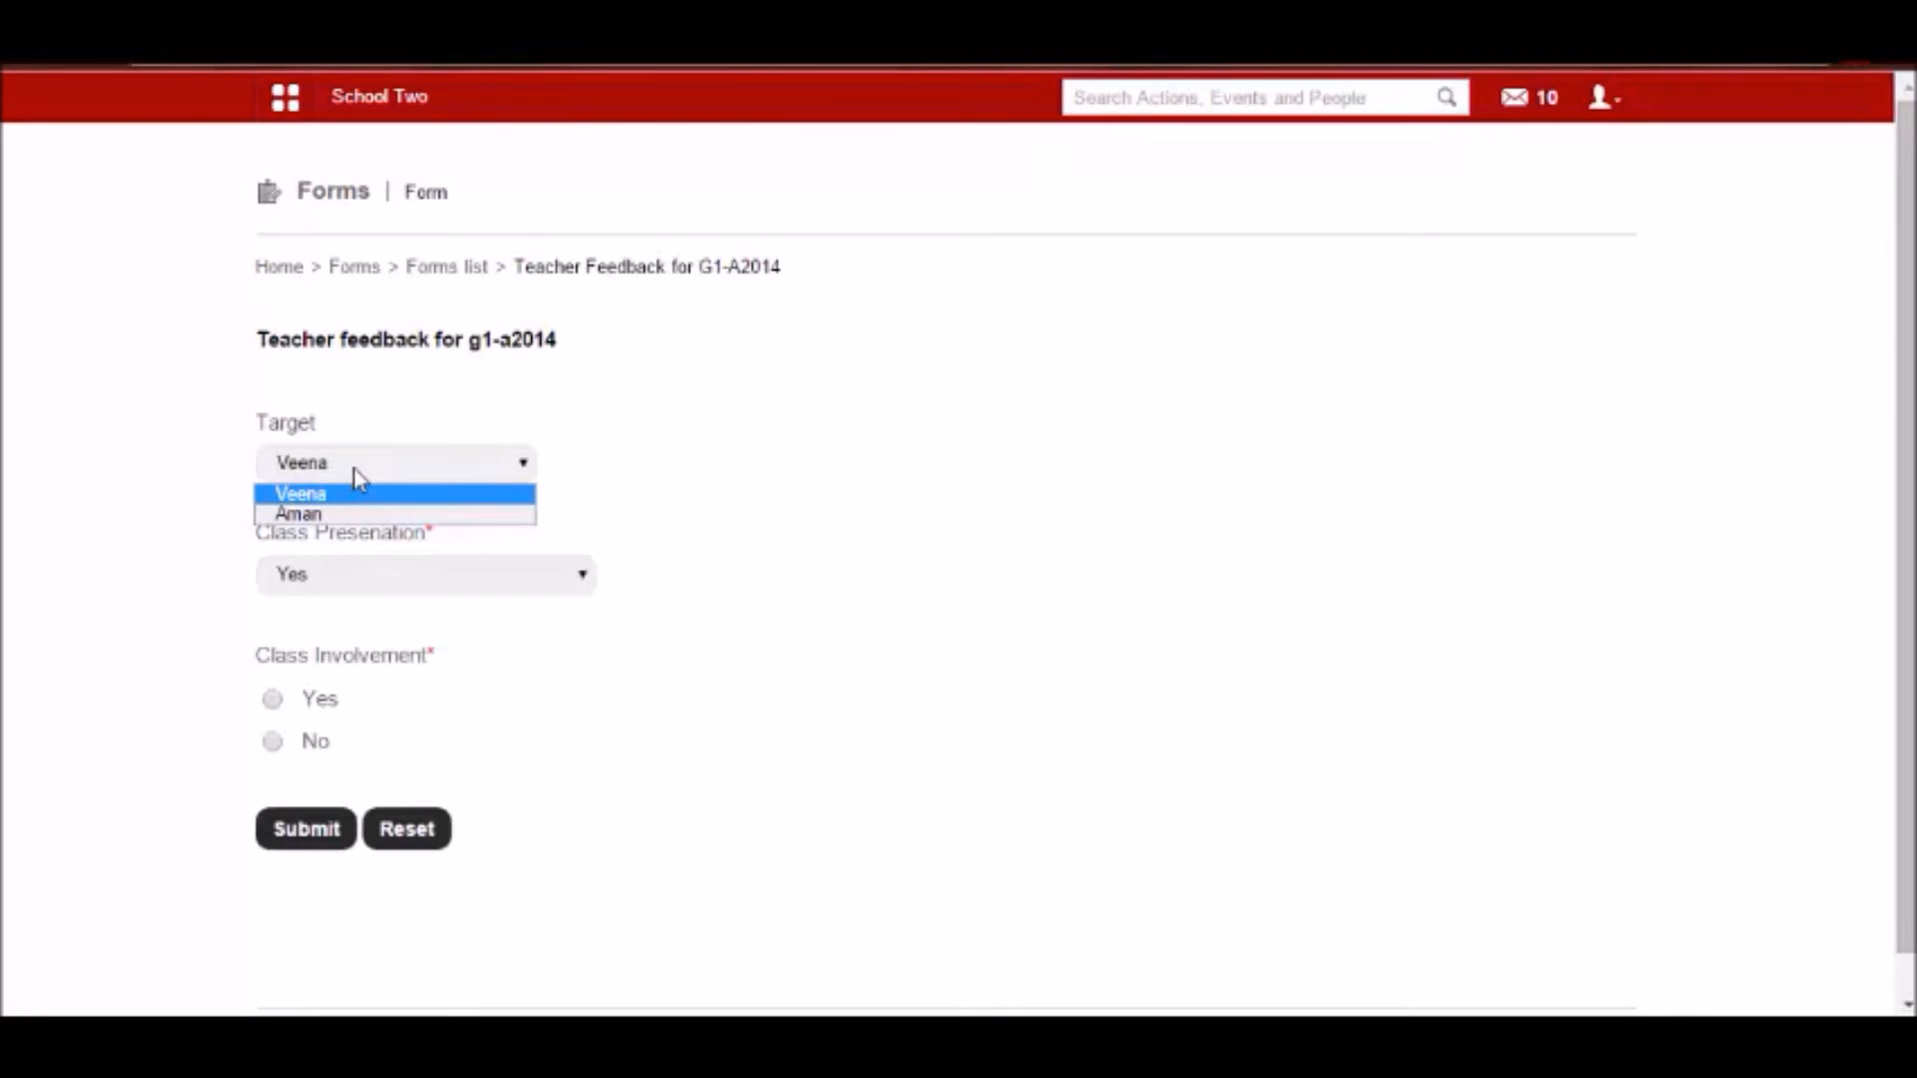
pyautogui.click(345, 513)
pyautogui.click(339, 575)
pyautogui.click(336, 605)
pyautogui.click(272, 699)
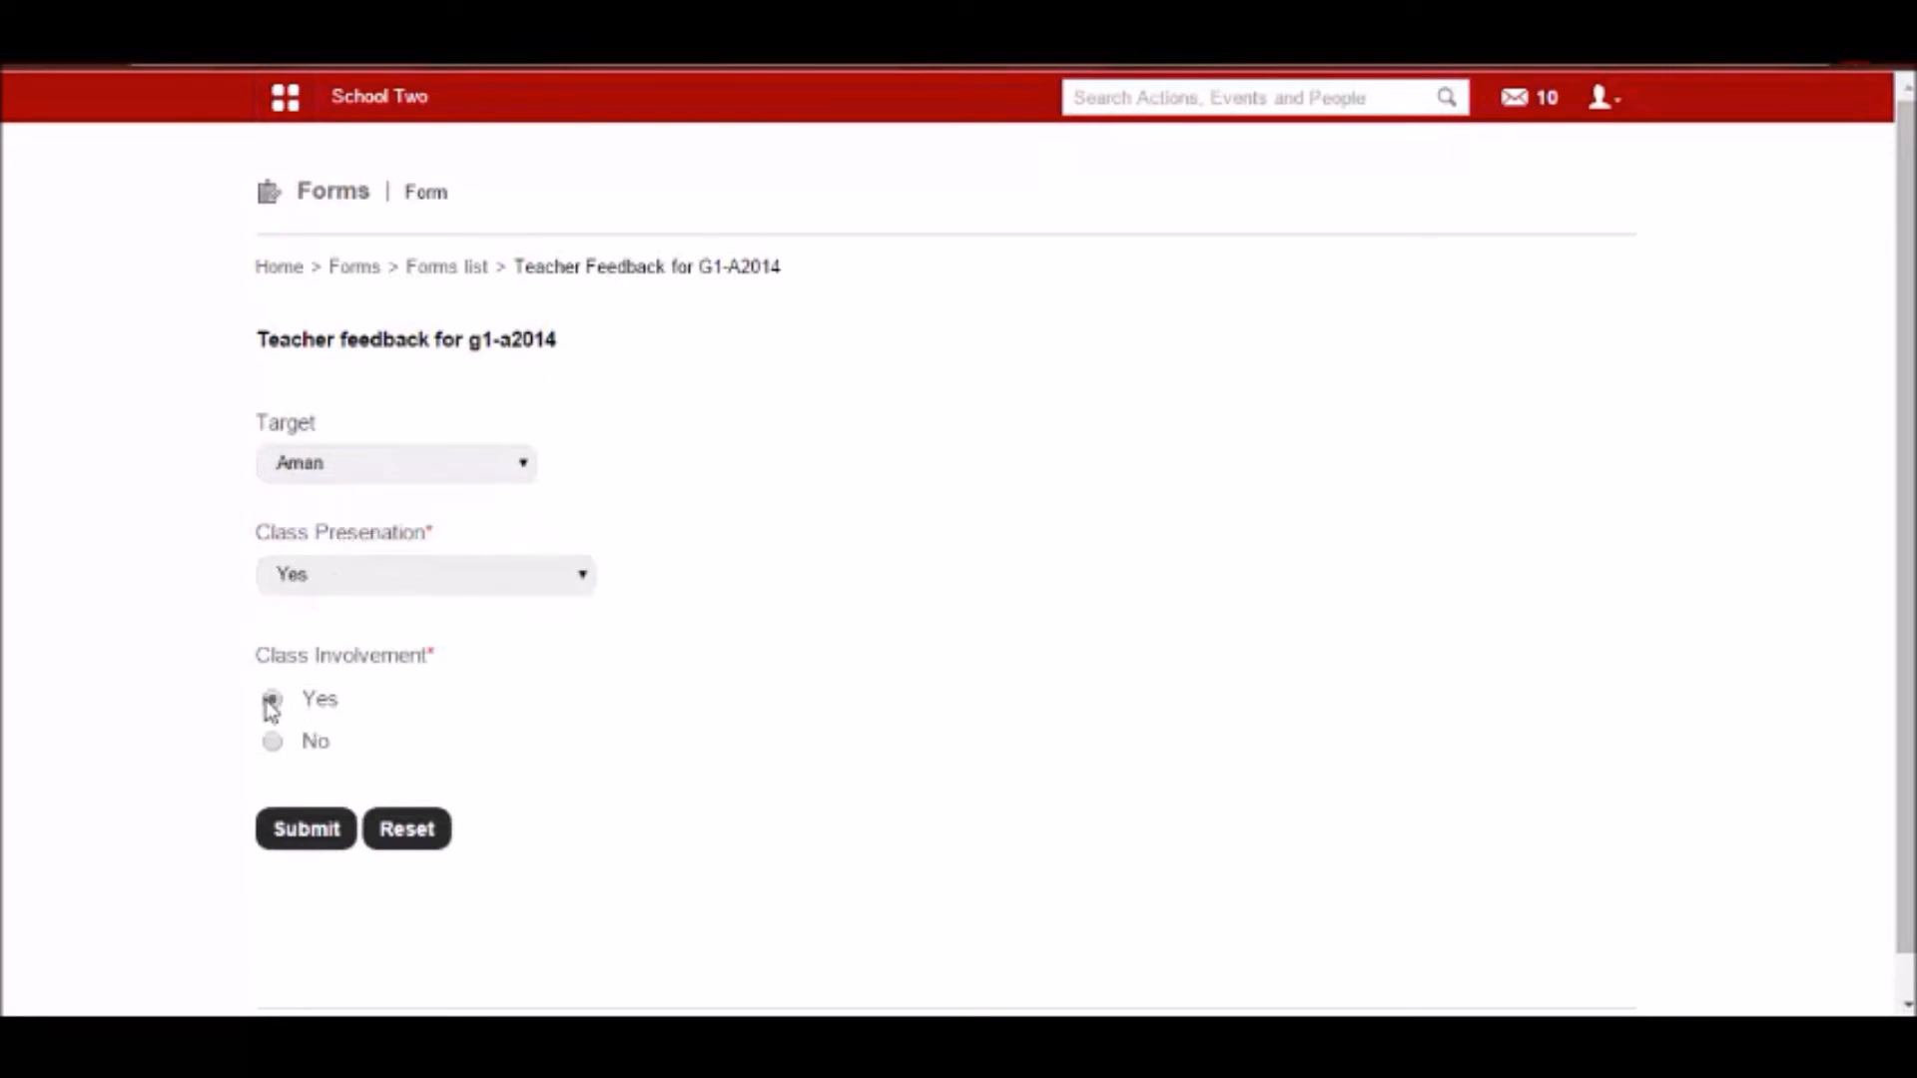
pyautogui.click(298, 831)
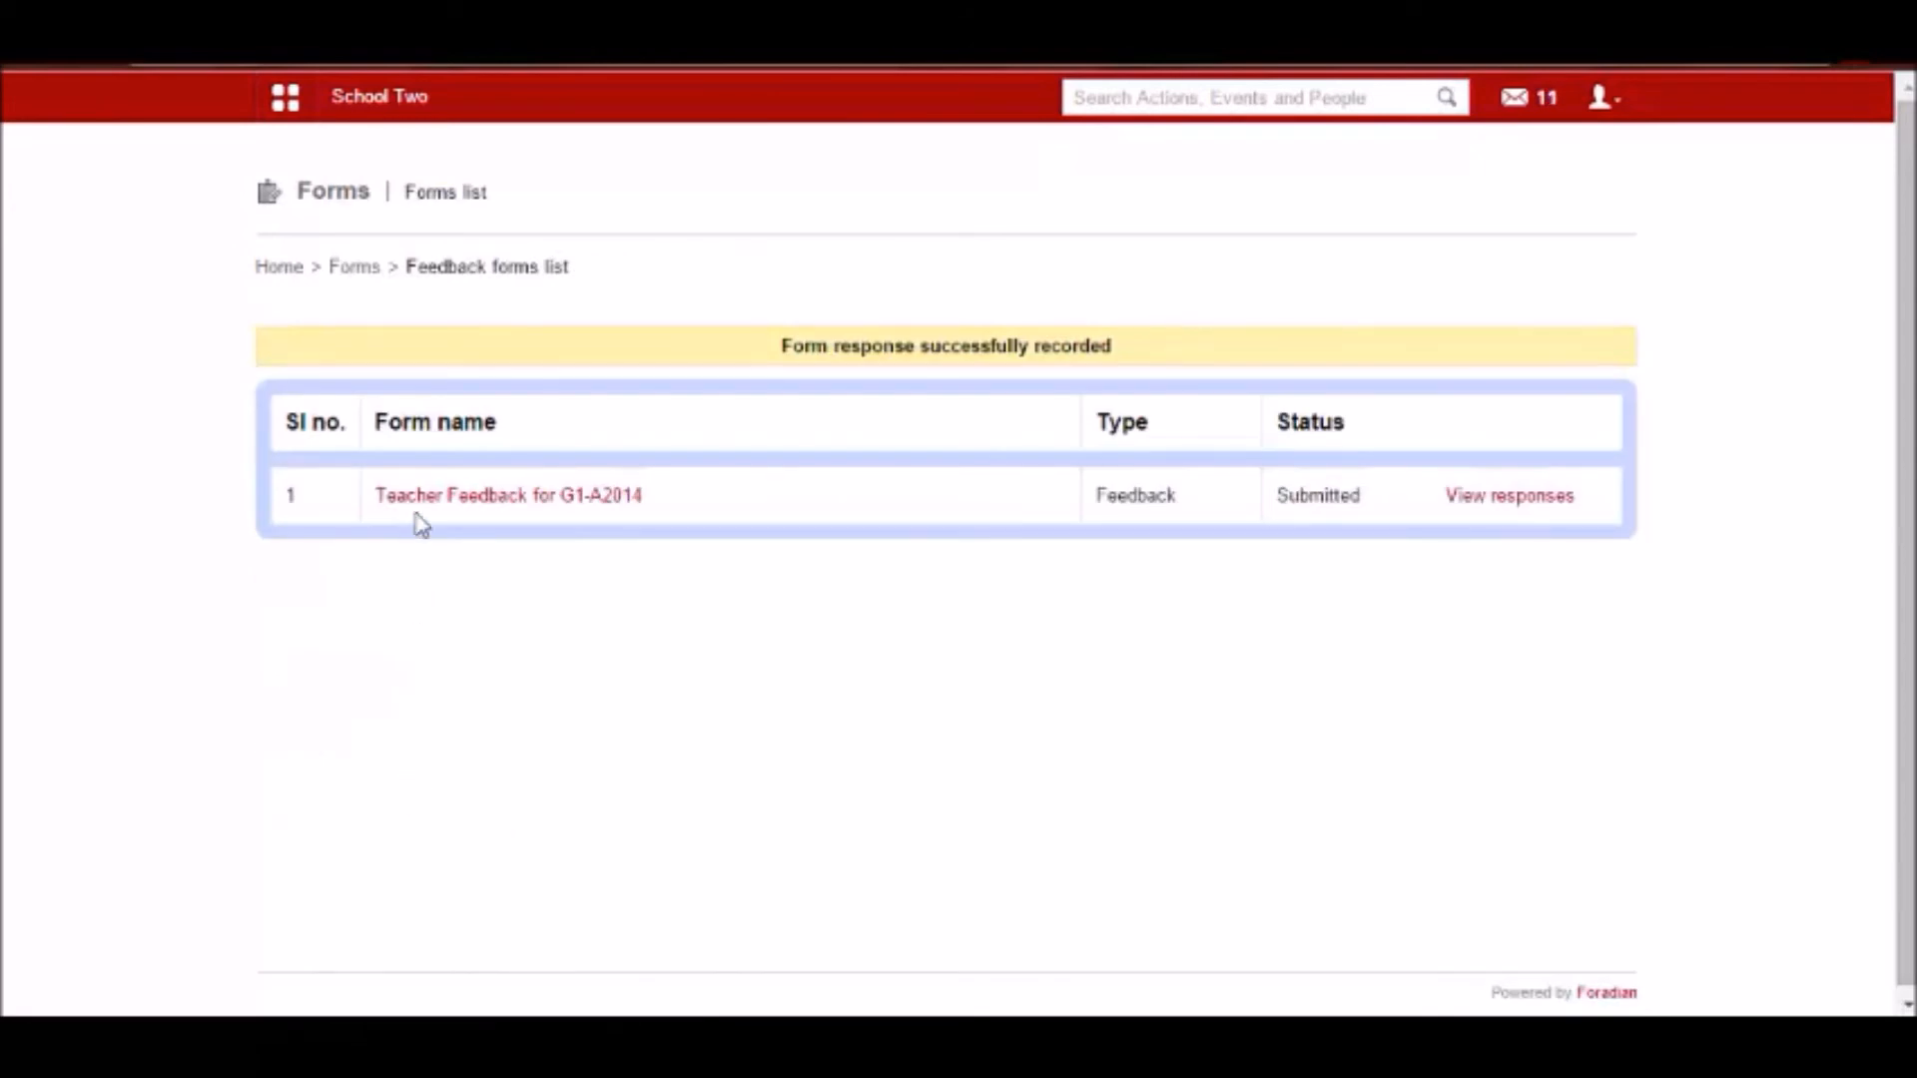
# Submit the same form for the first target with Class Involvement set to Yes, and view the submitted responses.
pyautogui.click(420, 496)
pyautogui.click(334, 465)
pyautogui.click(313, 497)
pyautogui.click(270, 701)
pyautogui.click(298, 843)
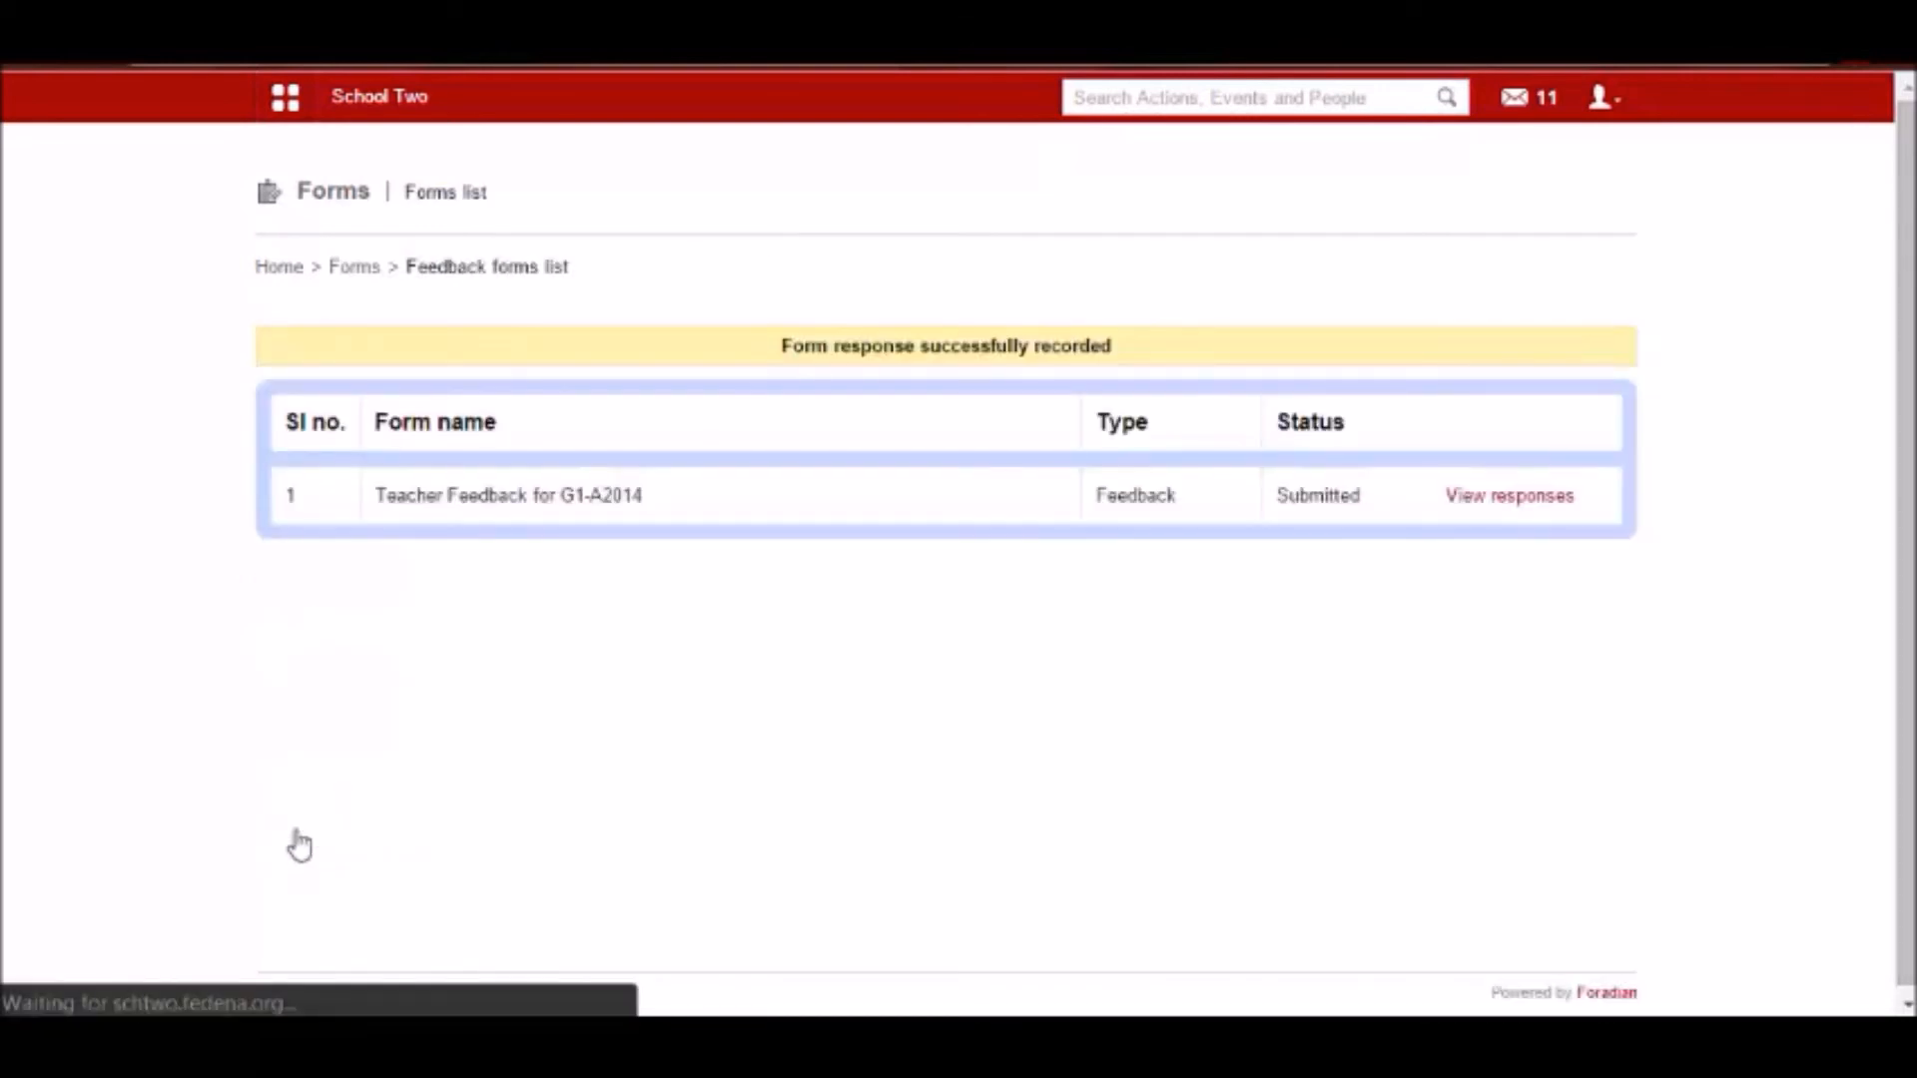
pyautogui.click(1510, 499)
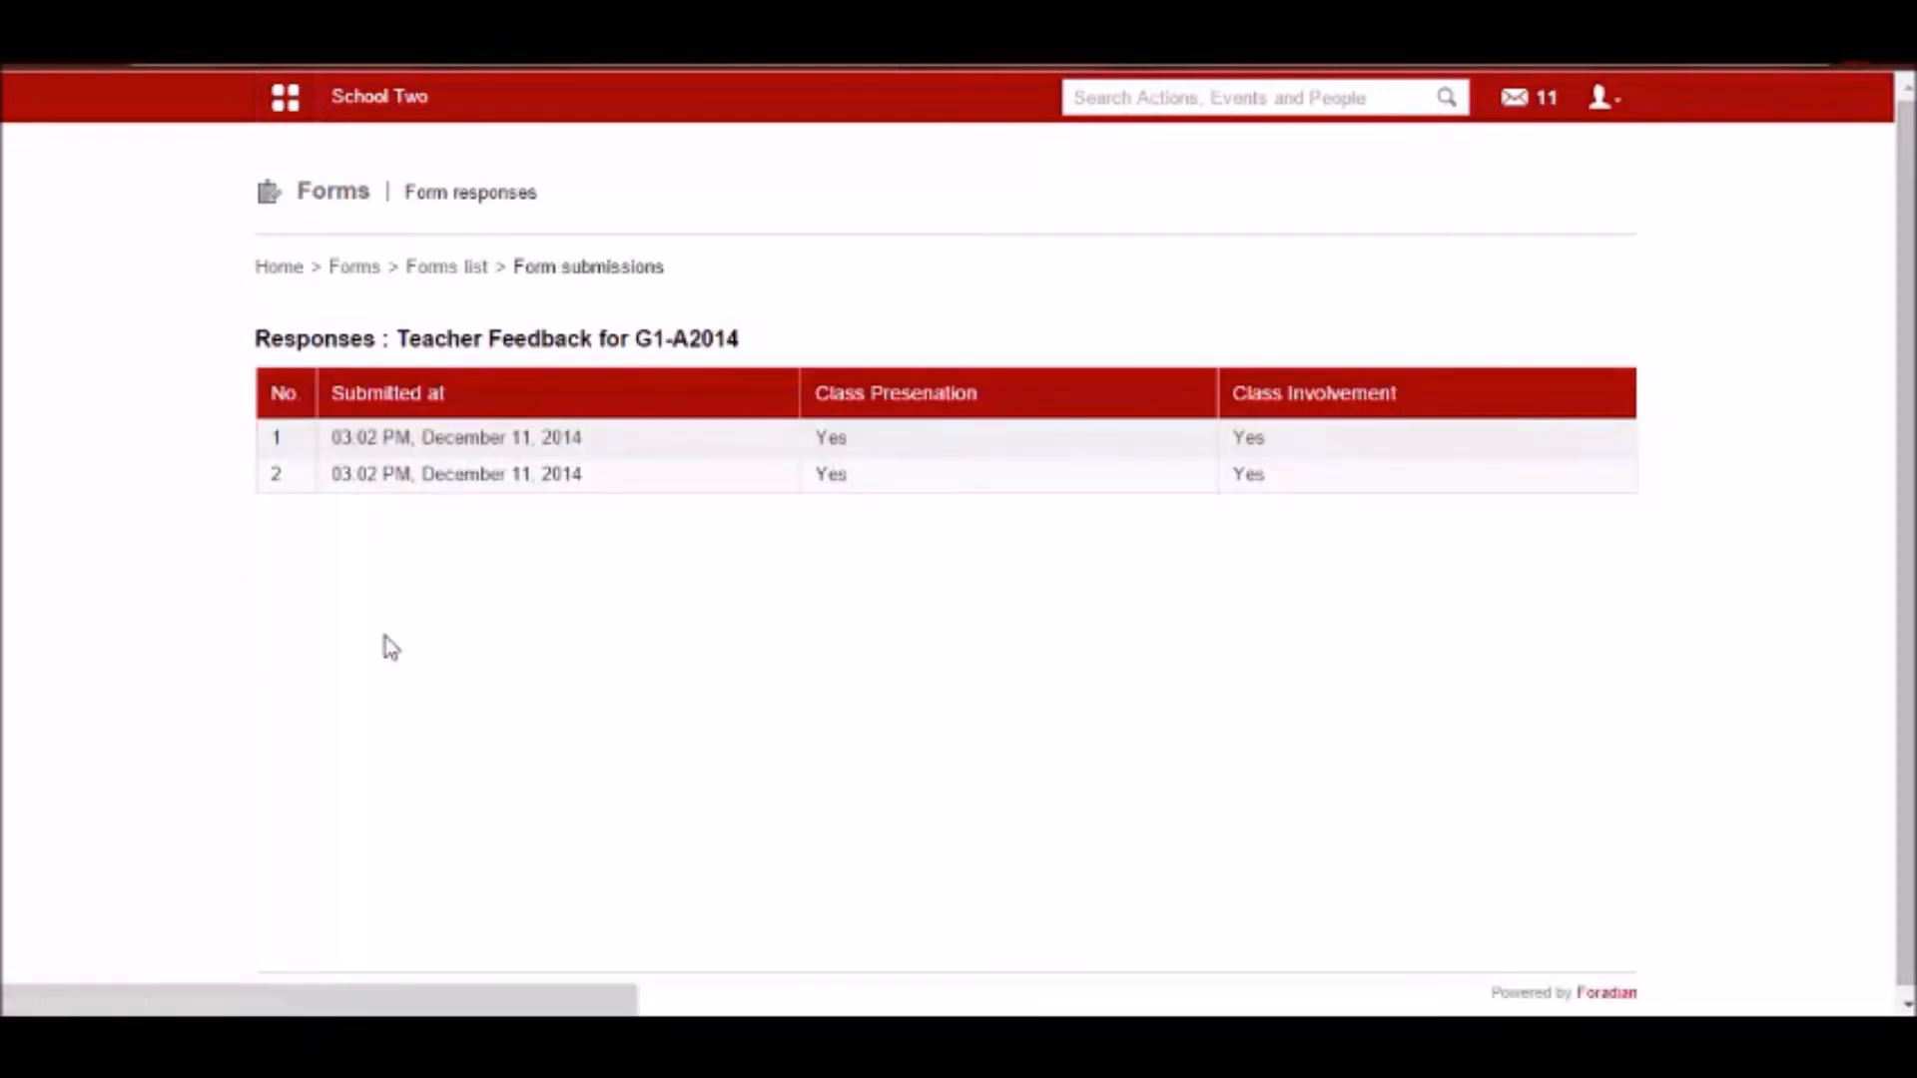
# Log out of the student account and log back in as admin with the prefilled credentials.
pyautogui.click(1601, 97)
pyautogui.click(1472, 214)
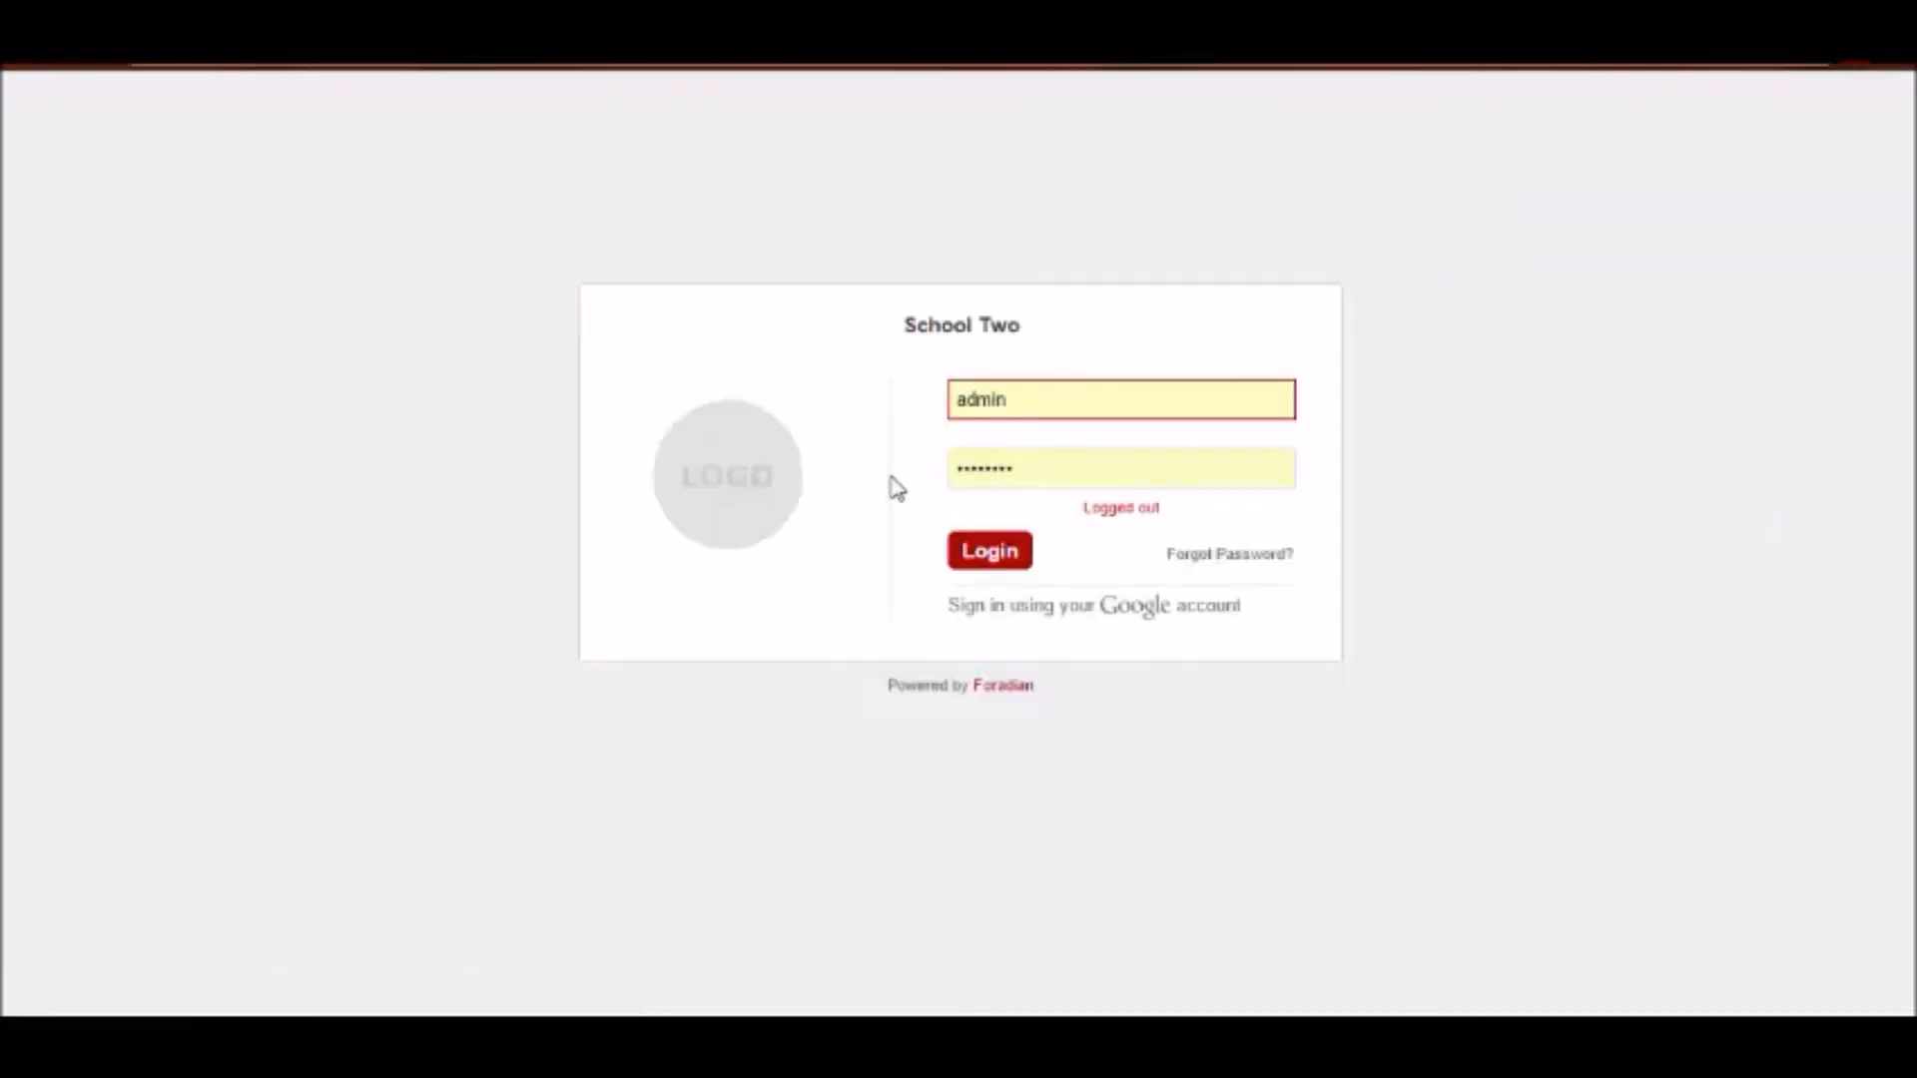
pyautogui.click(1002, 561)
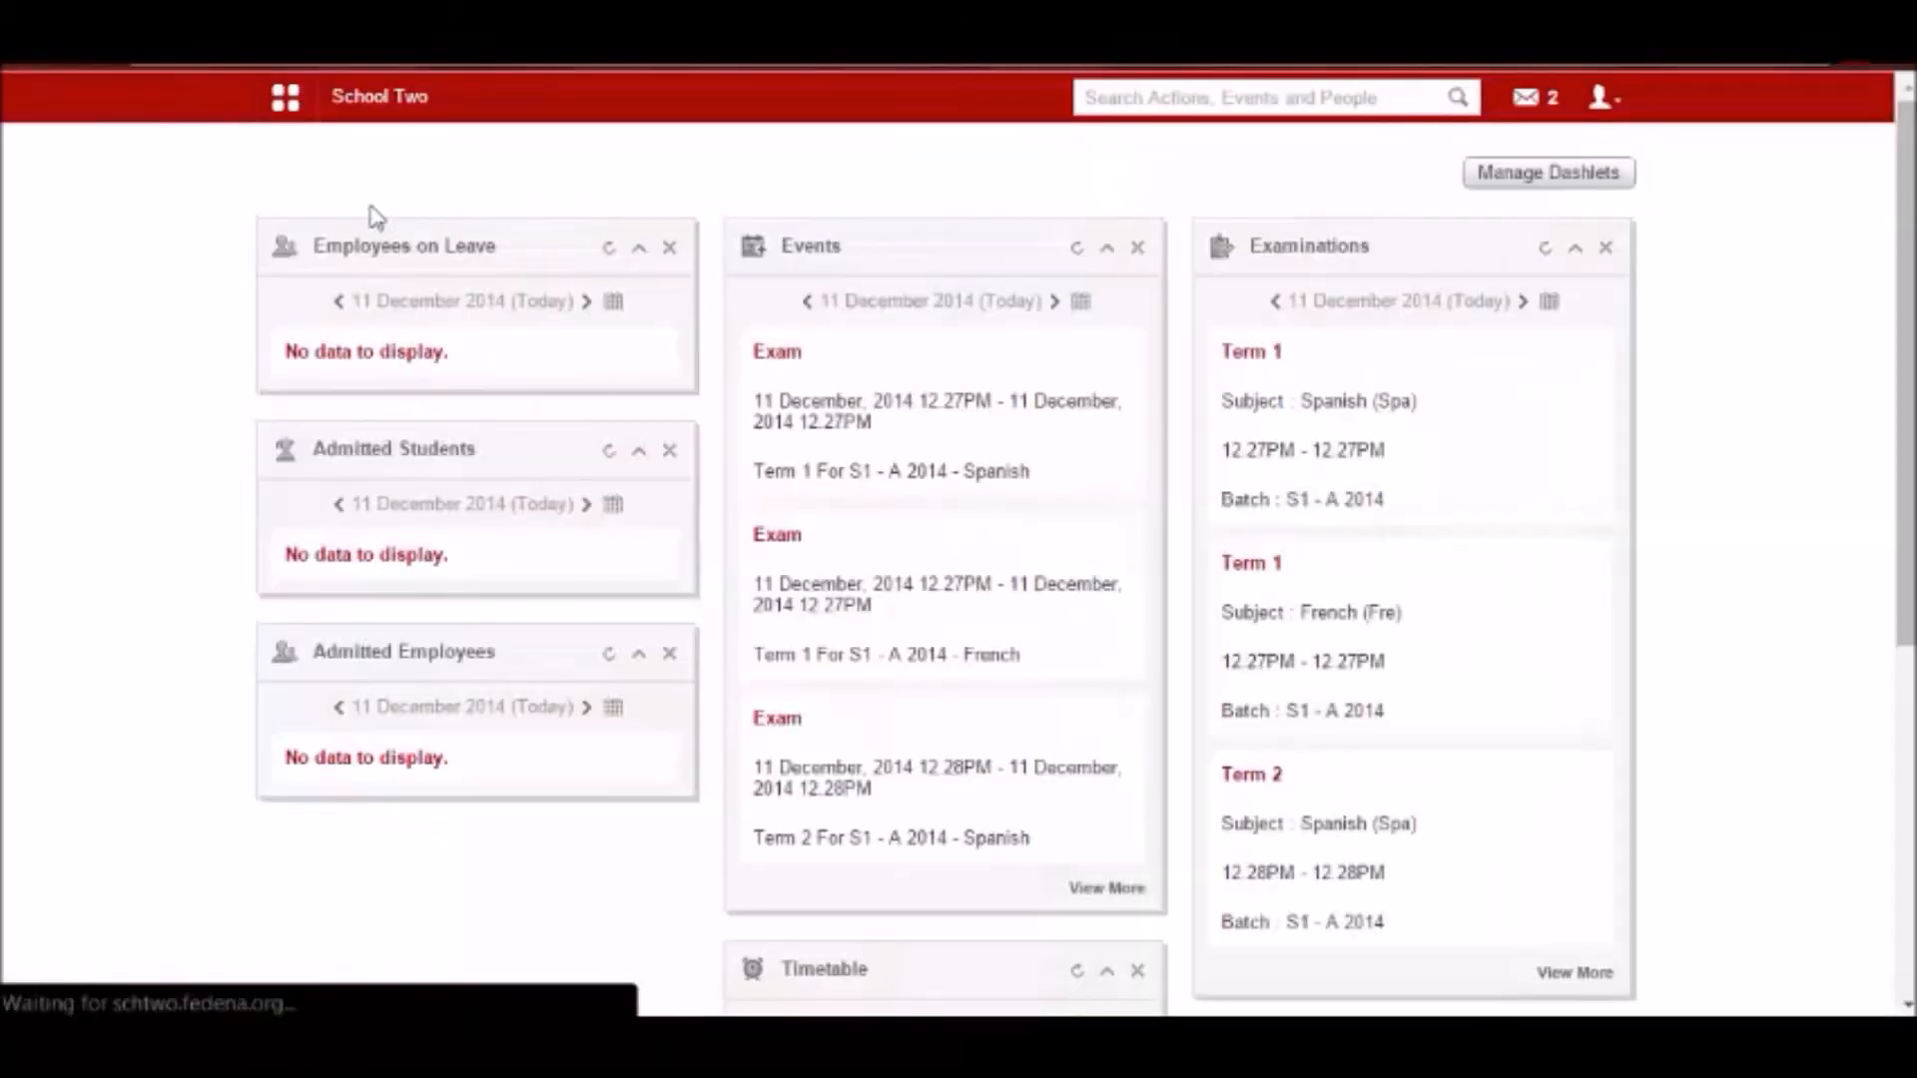
# Check the feedback forms and the Teaching Staff Feedback Form template, and return to the Forms overview.
pyautogui.click(300, 100)
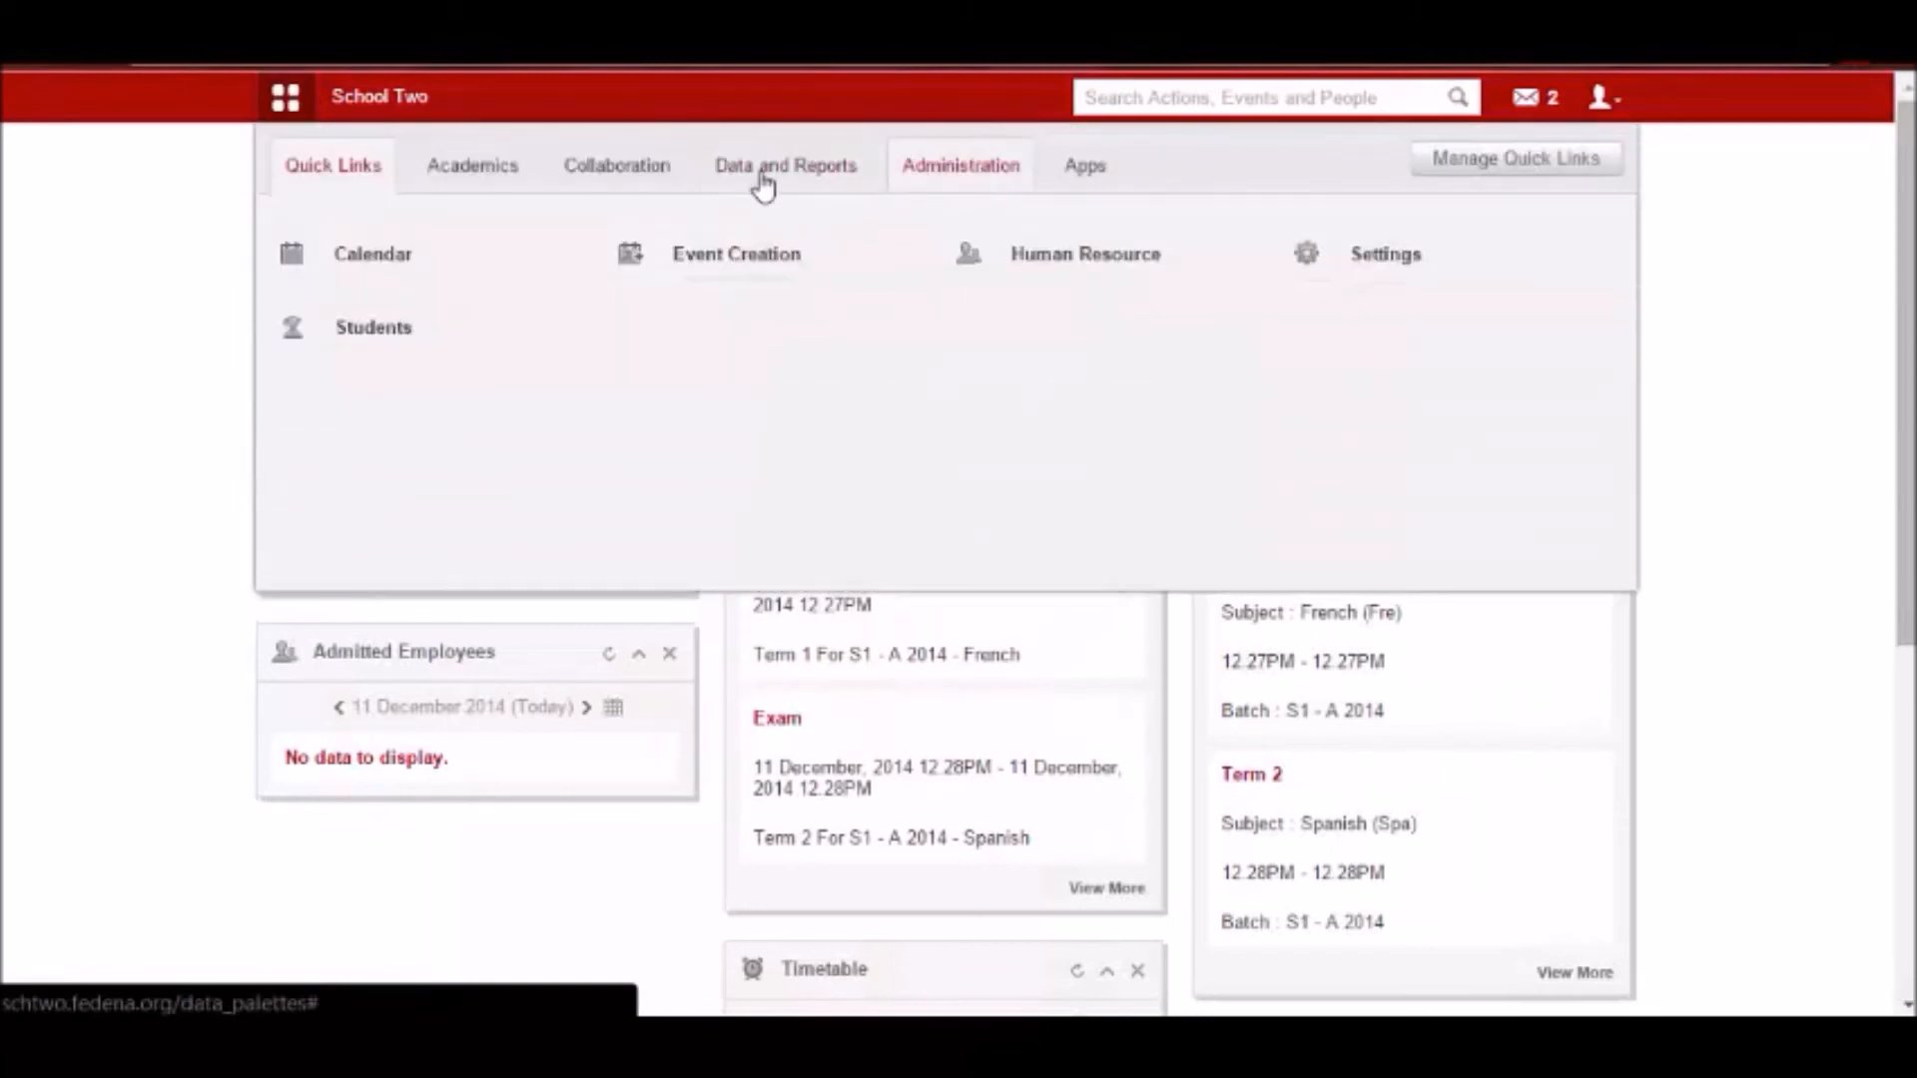
pyautogui.click(609, 179)
pyautogui.click(1052, 350)
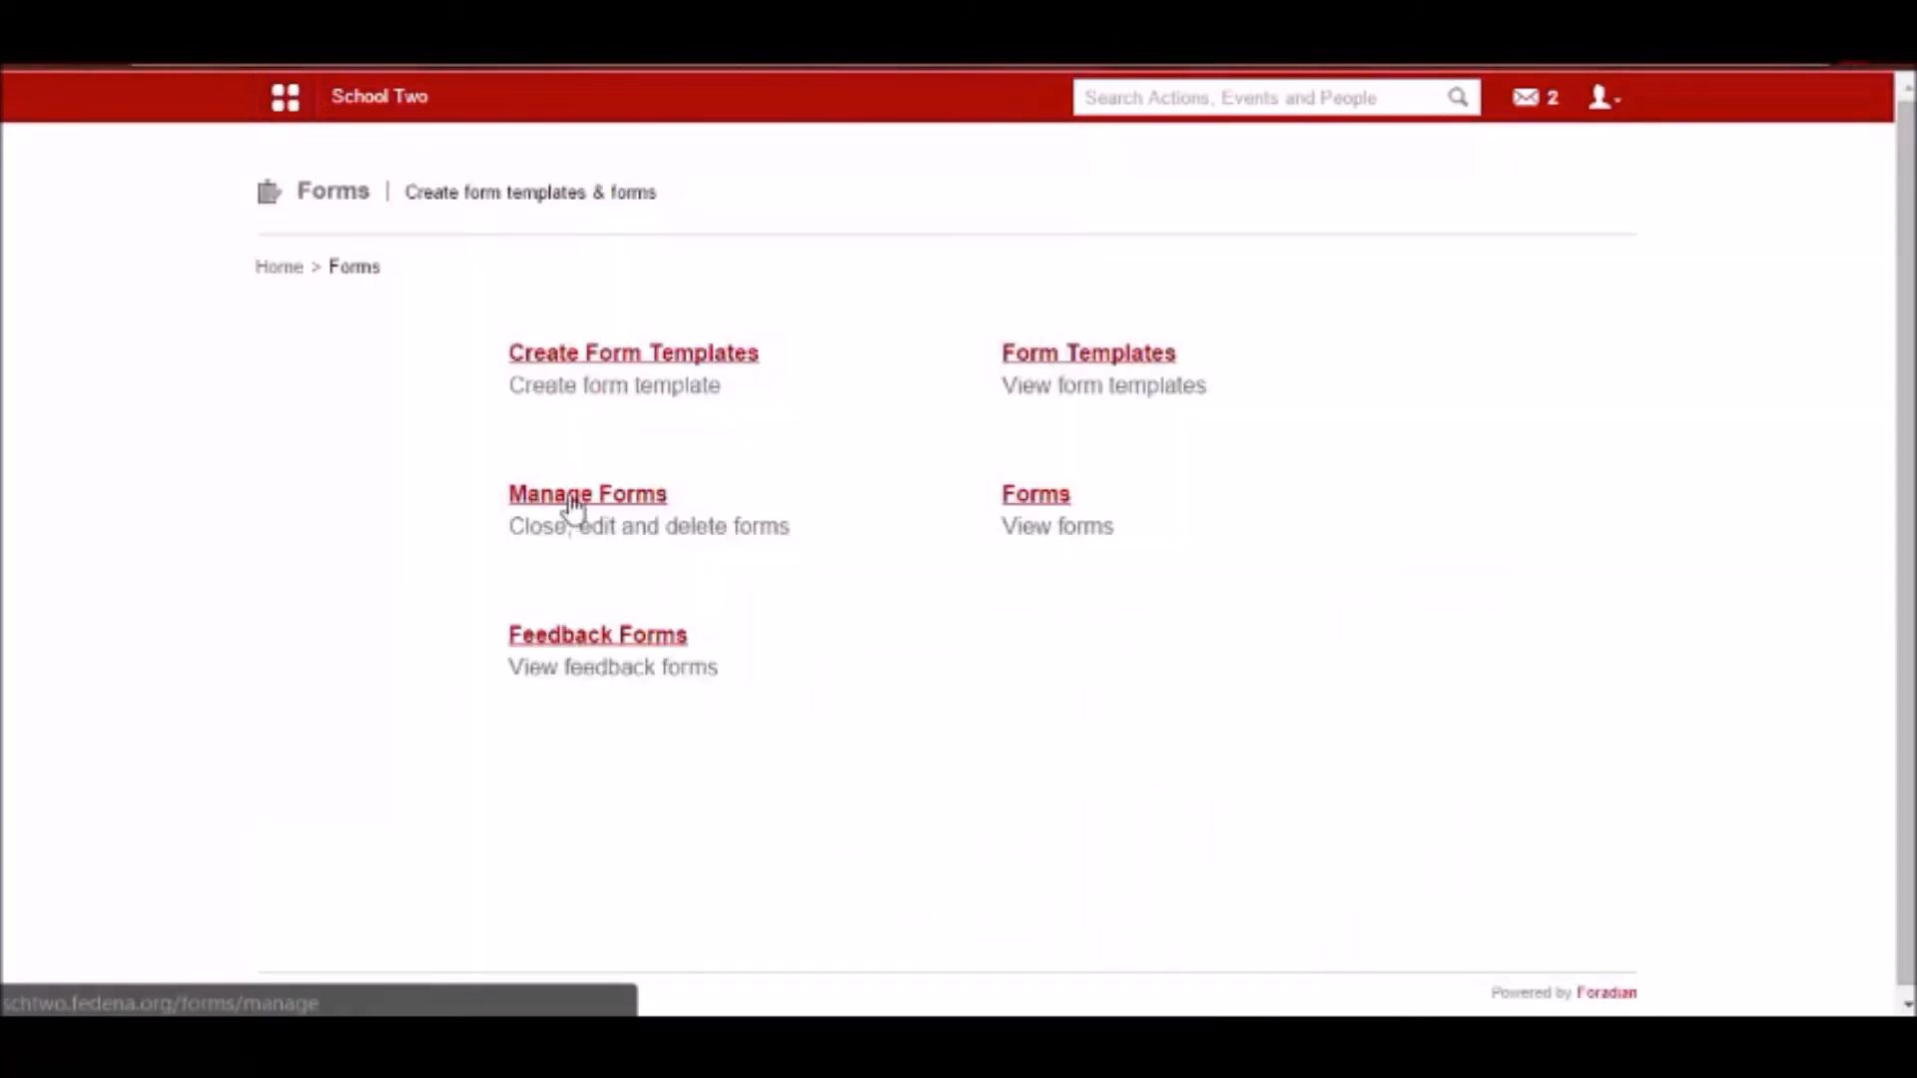
pyautogui.click(630, 644)
pyautogui.doubleClick(1536, 195)
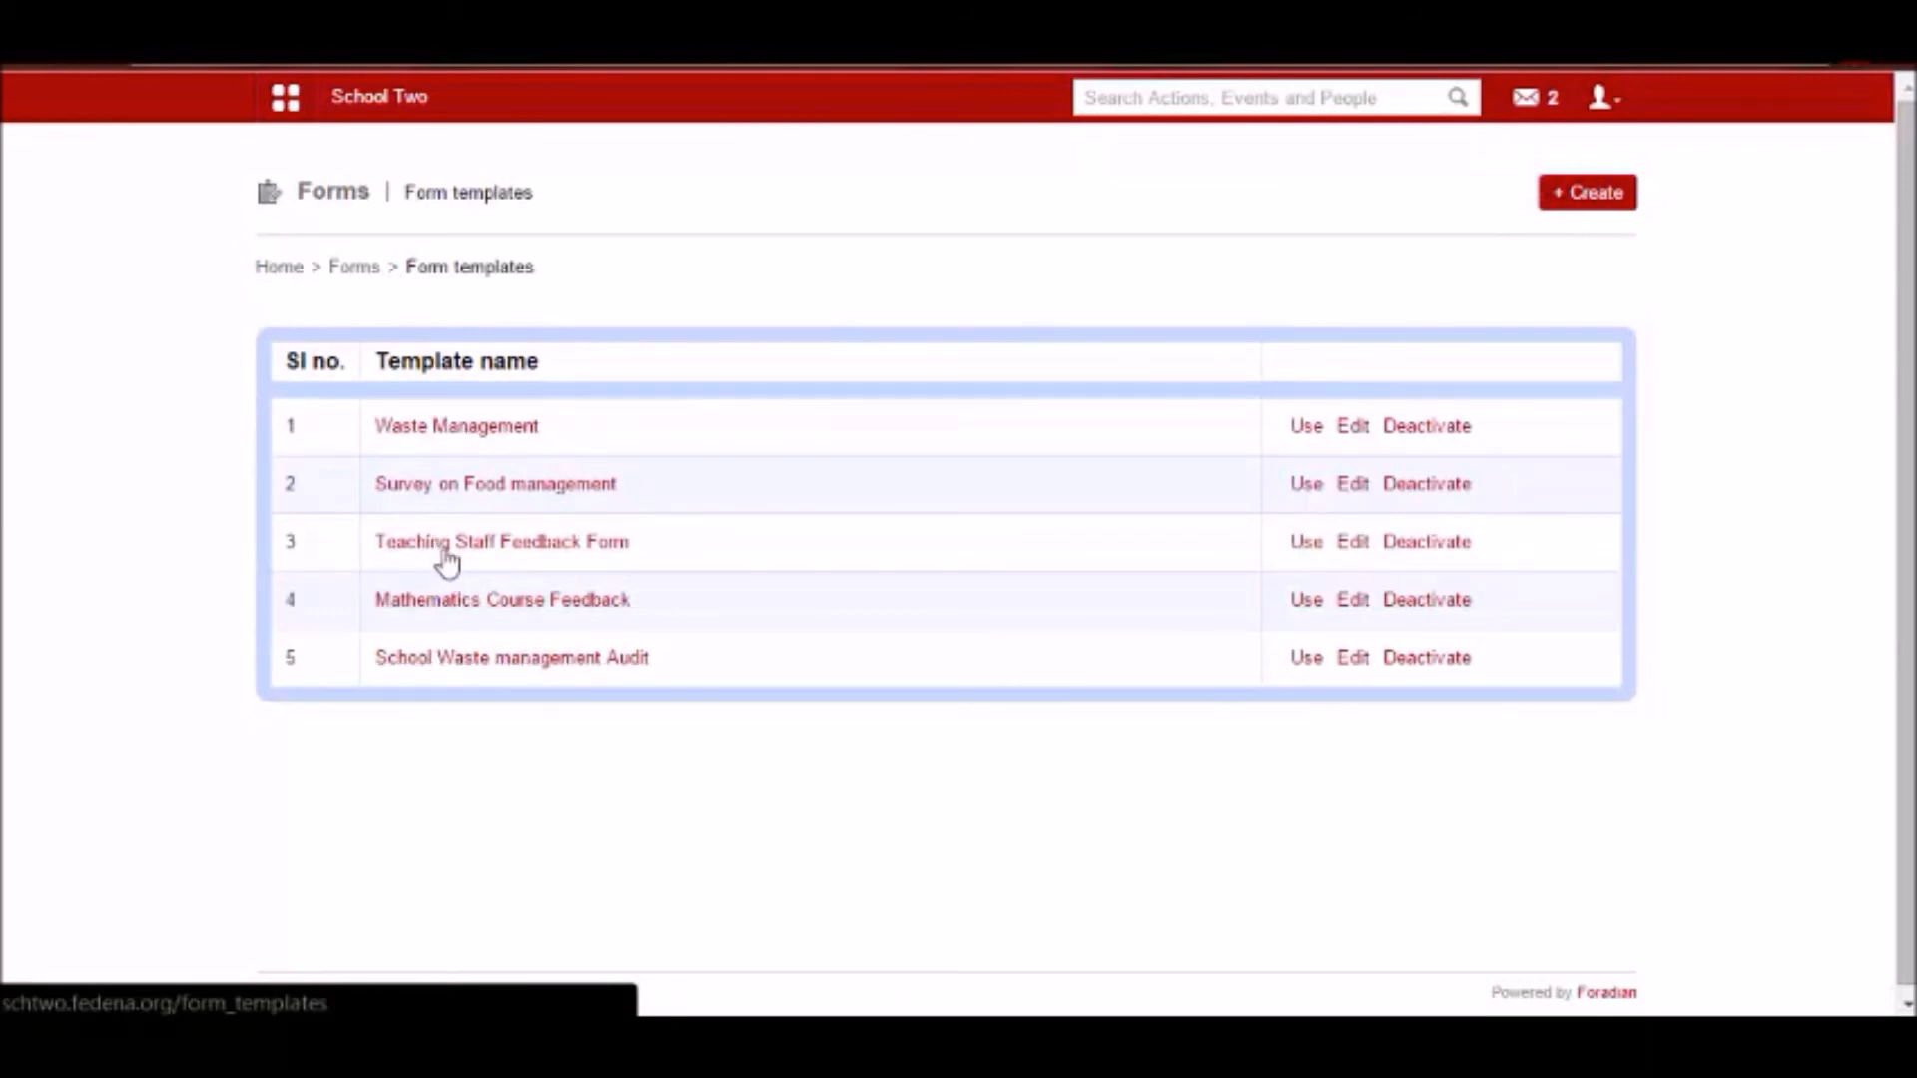
pyautogui.click(445, 551)
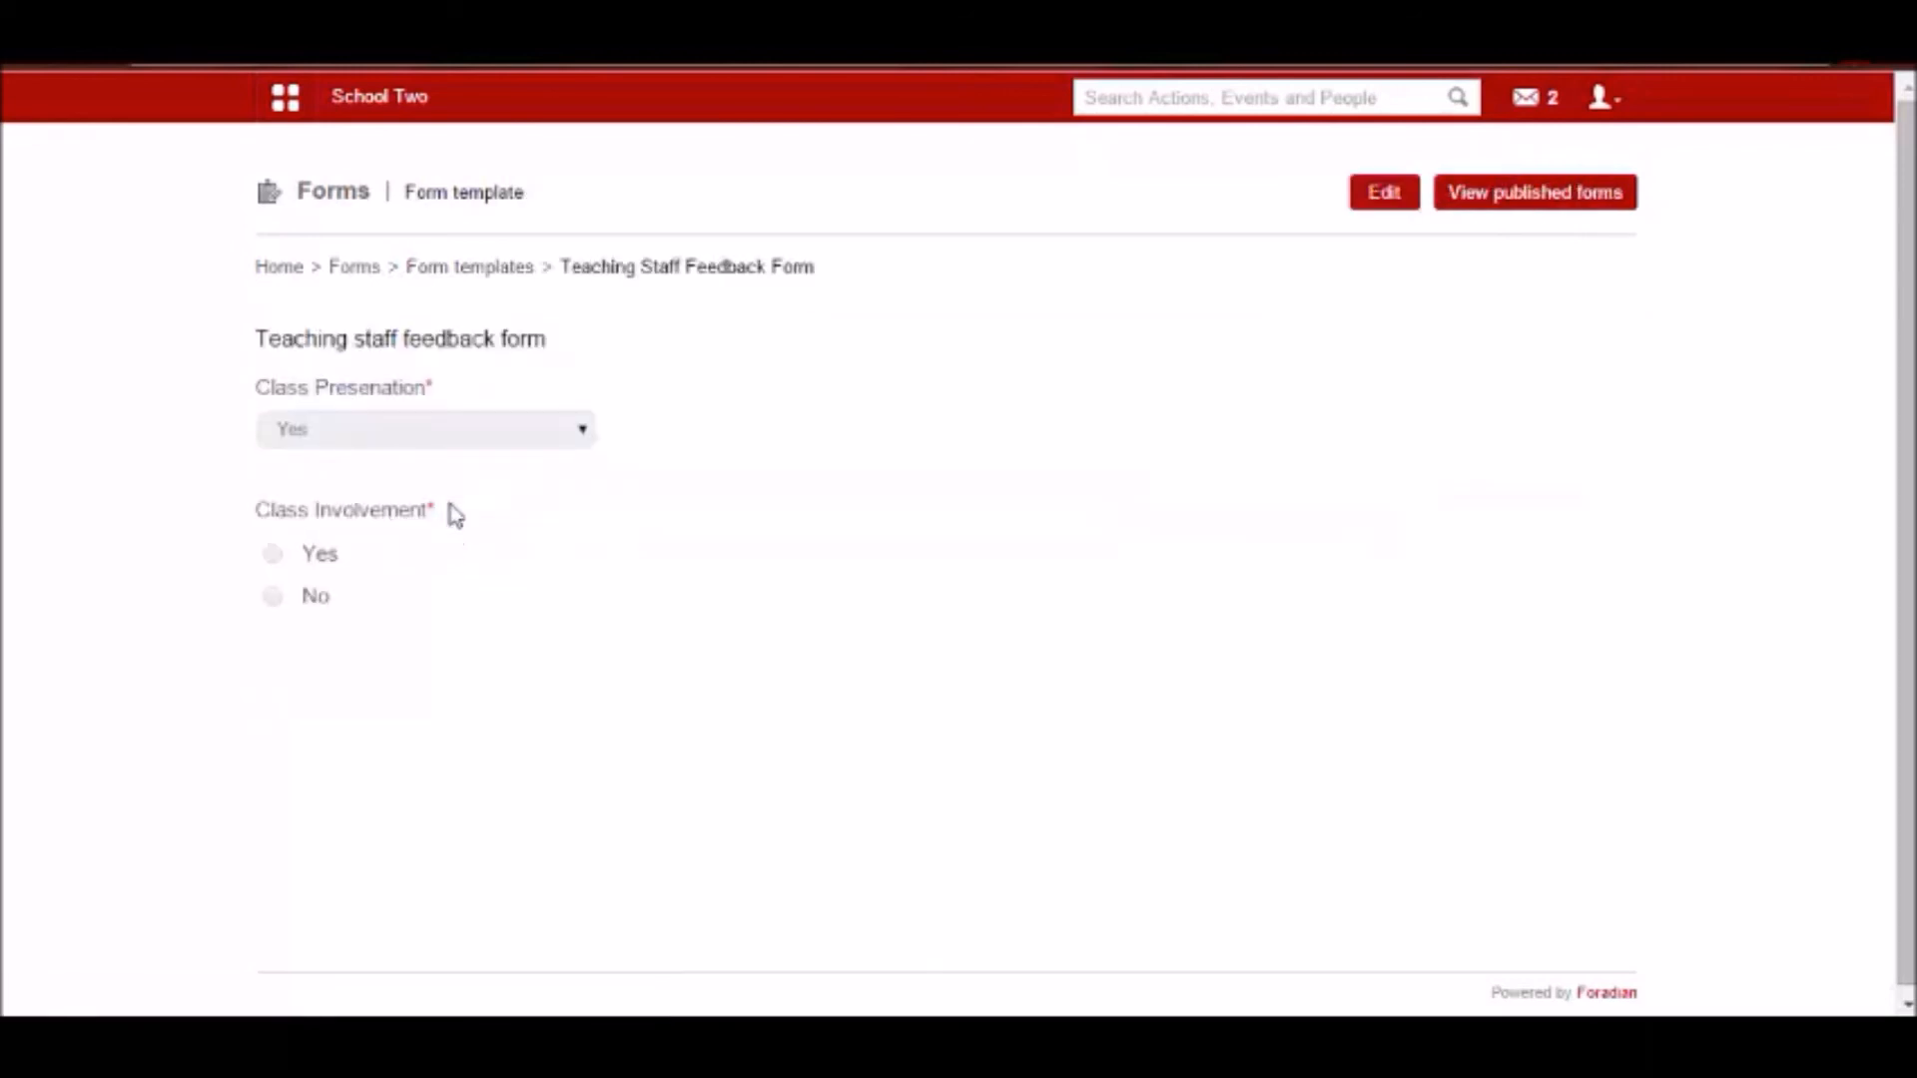
pyautogui.click(367, 274)
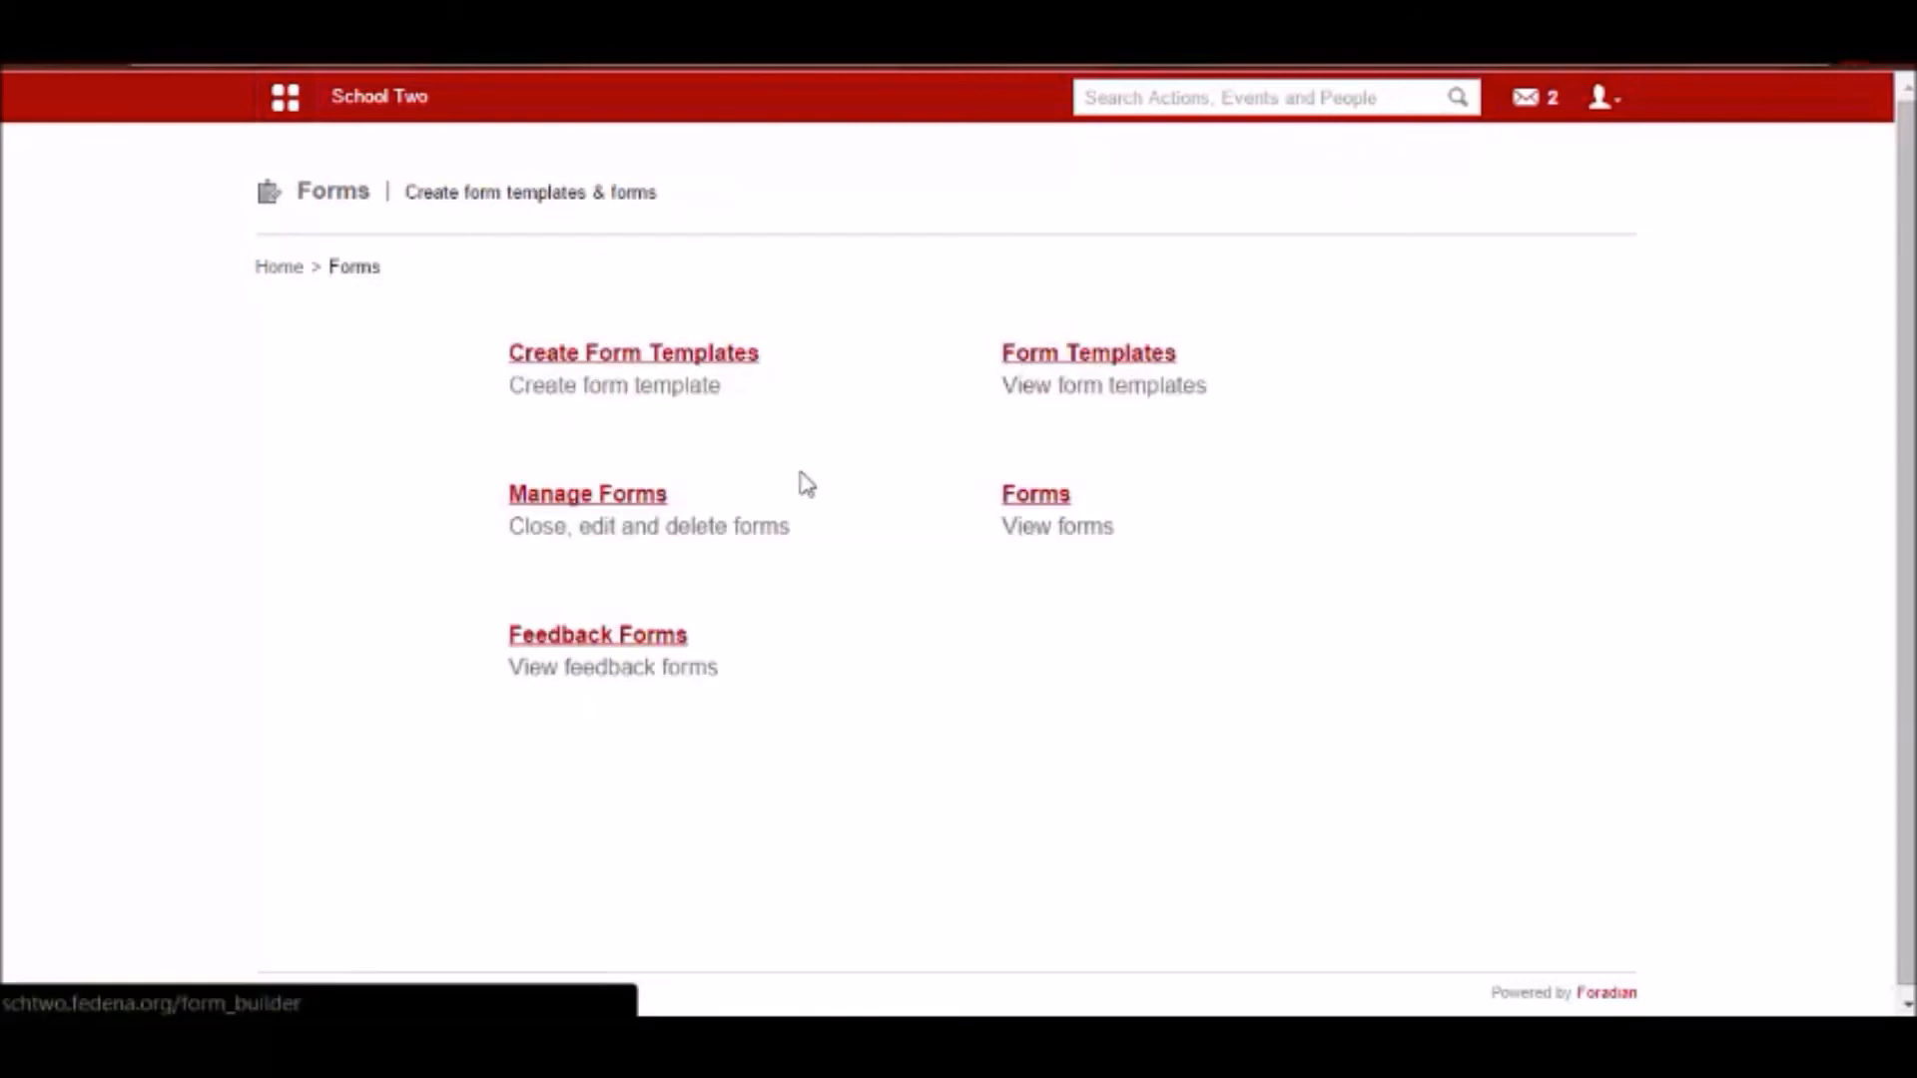
# Review the managed forms and their types, and open the submissions of Teacher Feedback for G1-A2014.
pyautogui.click(588, 496)
pyautogui.scroll(-2, 404, 499)
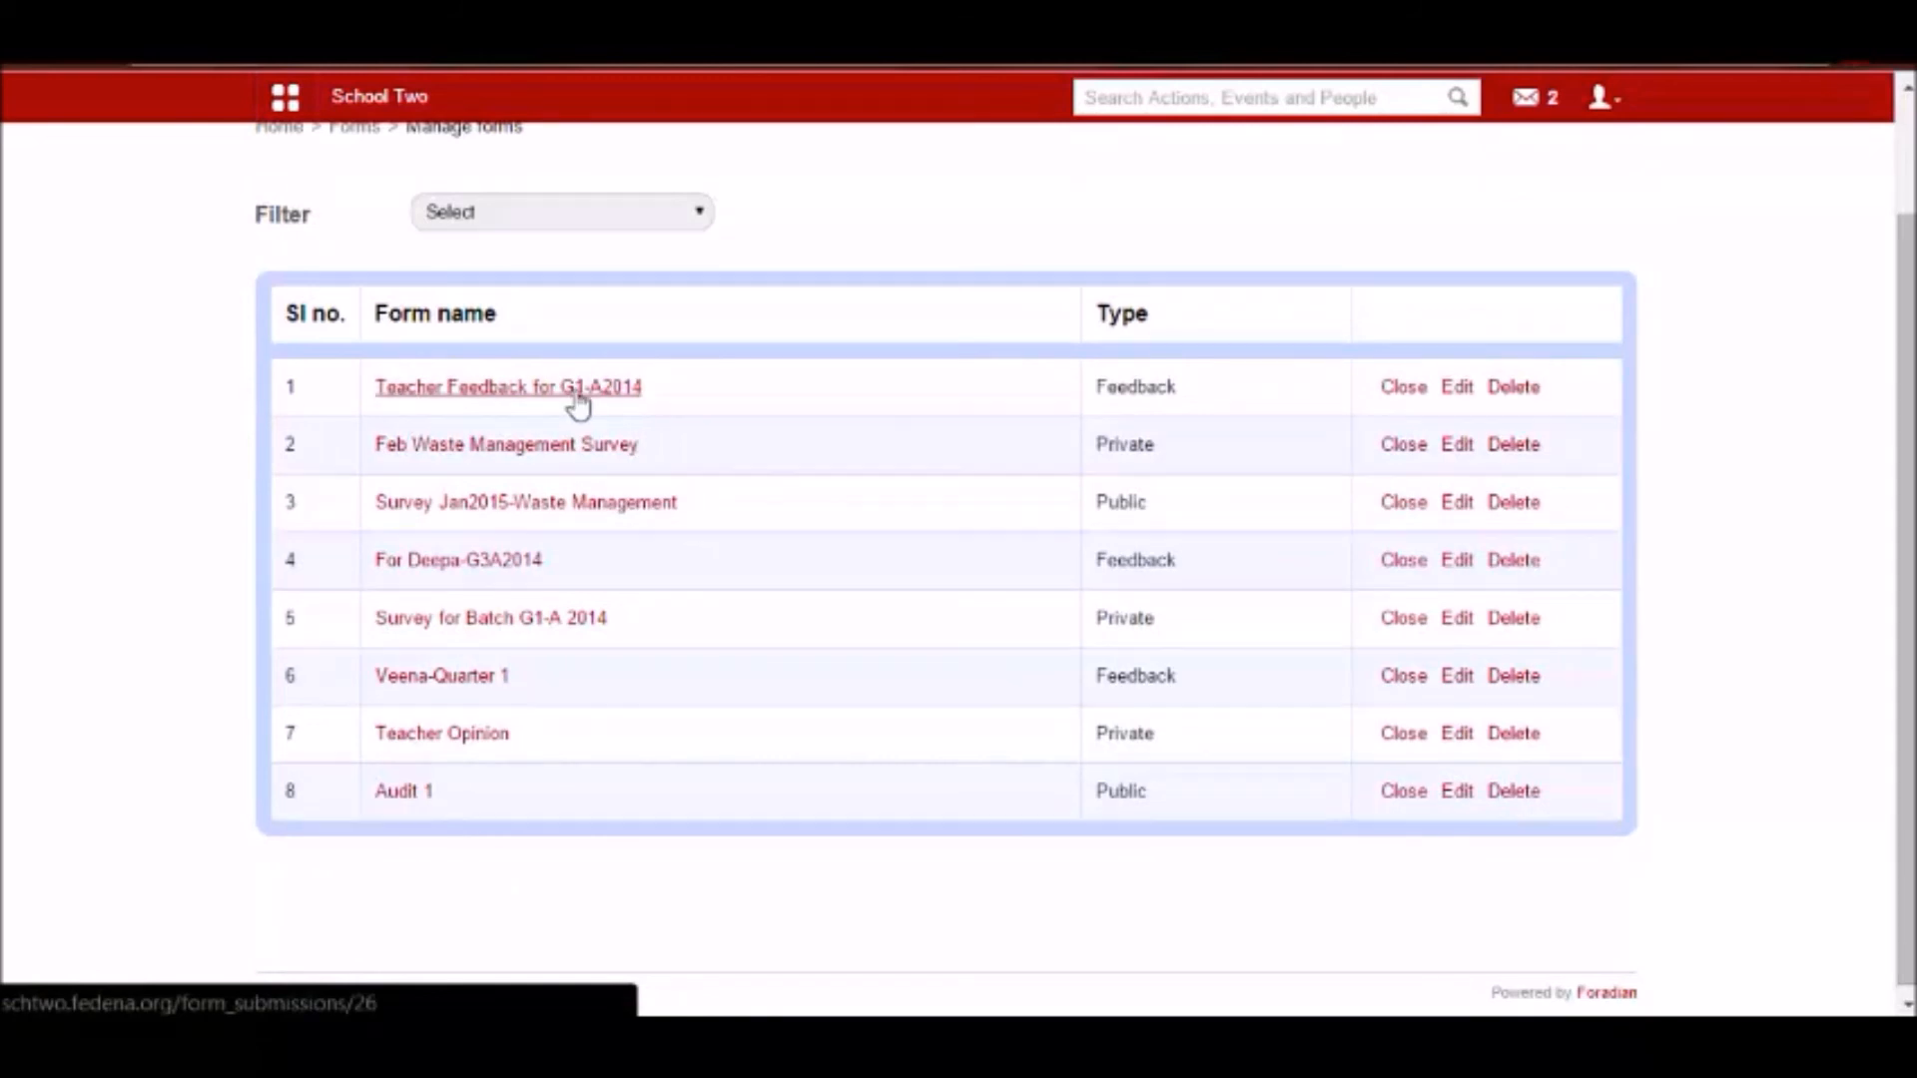
pyautogui.doubleClick(1126, 387)
pyautogui.scroll(2, 509, 424)
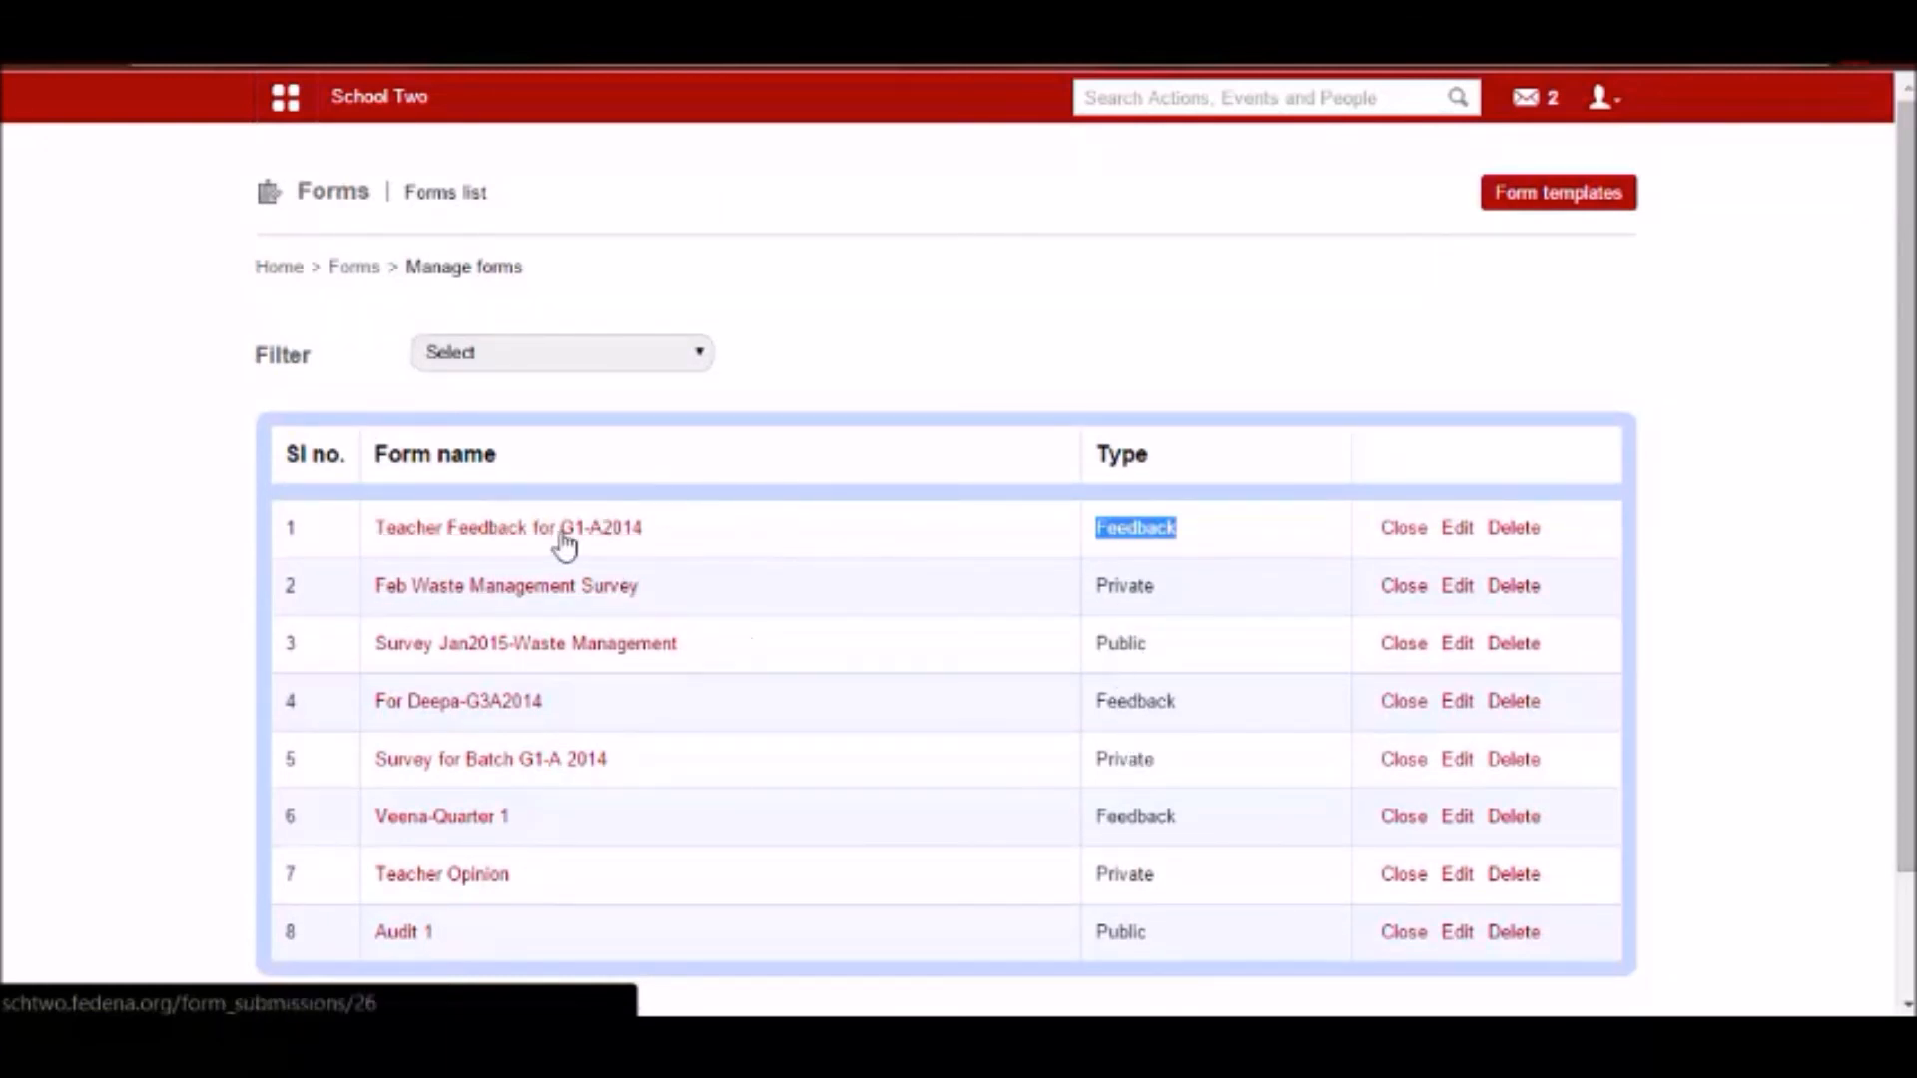
pyautogui.moveTo(406, 266); pyautogui.dragTo(522, 269)
pyautogui.click(550, 307)
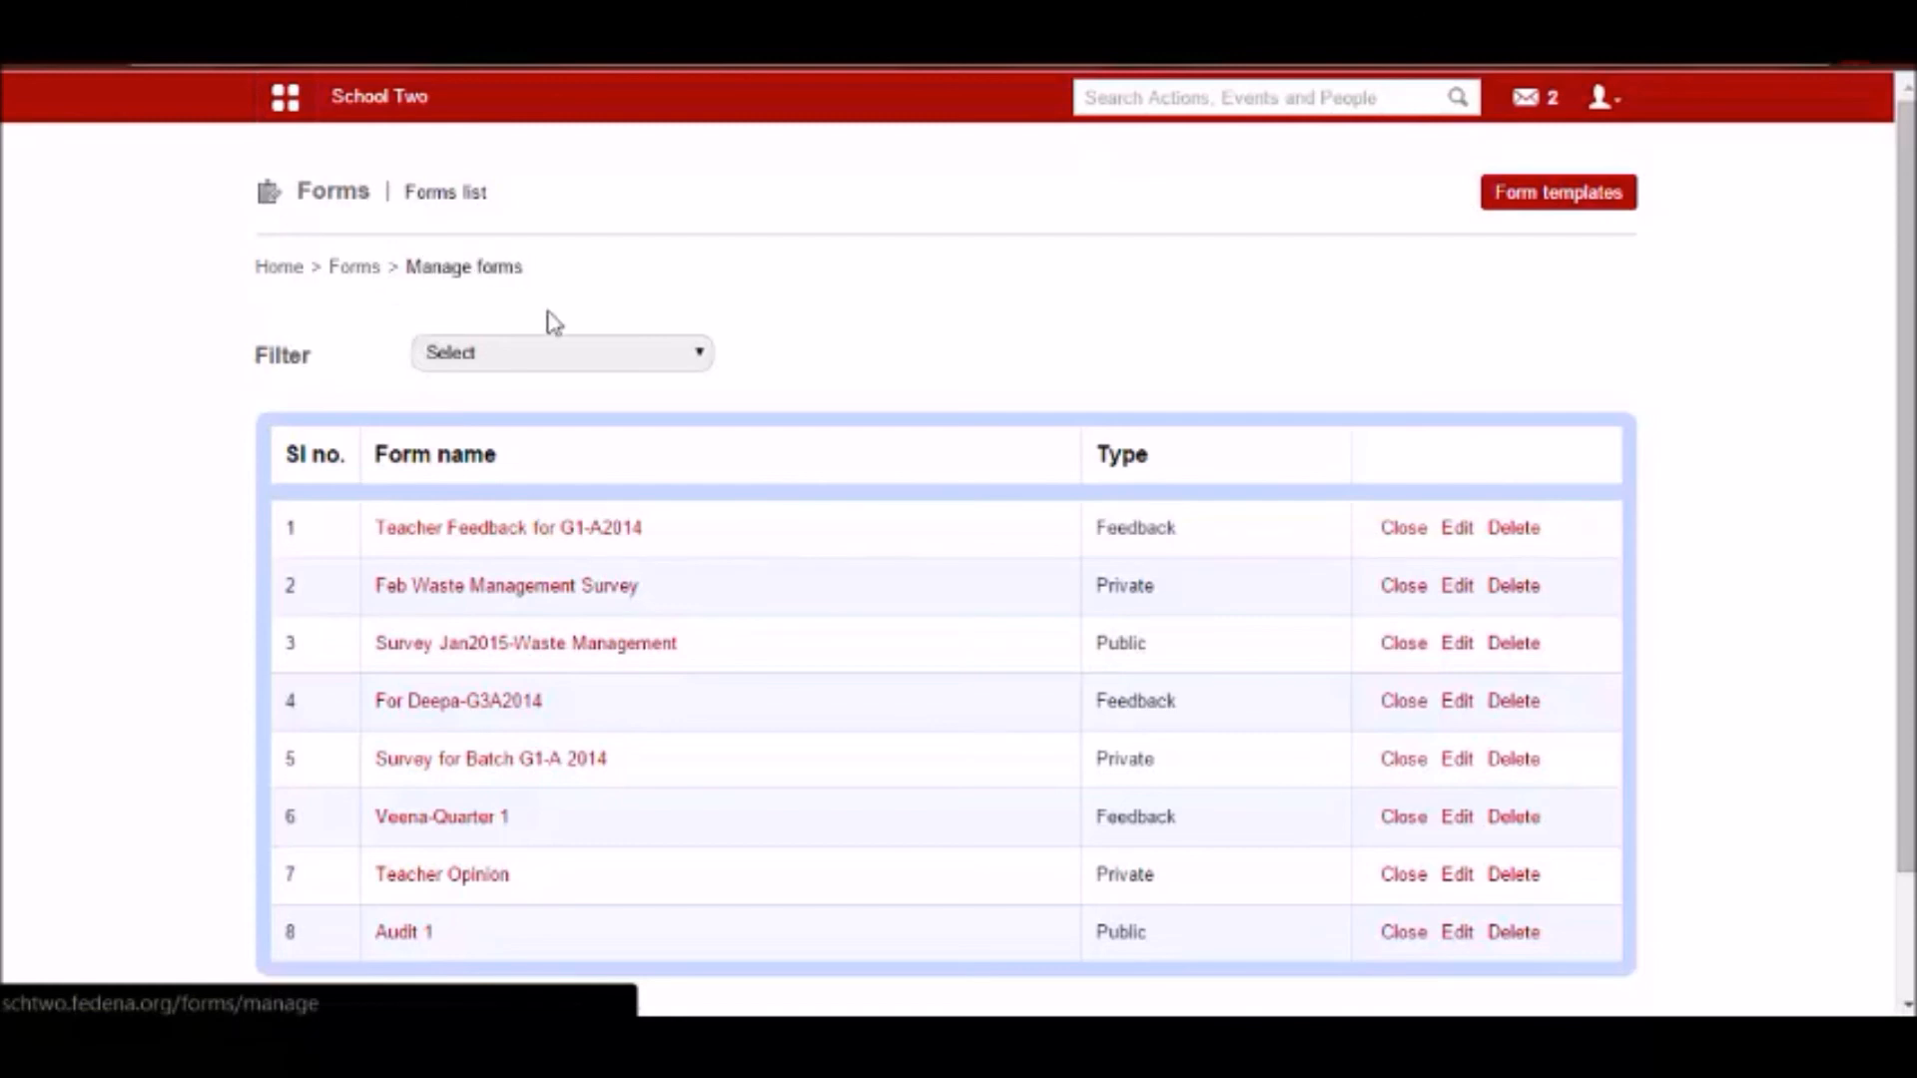
pyautogui.click(504, 534)
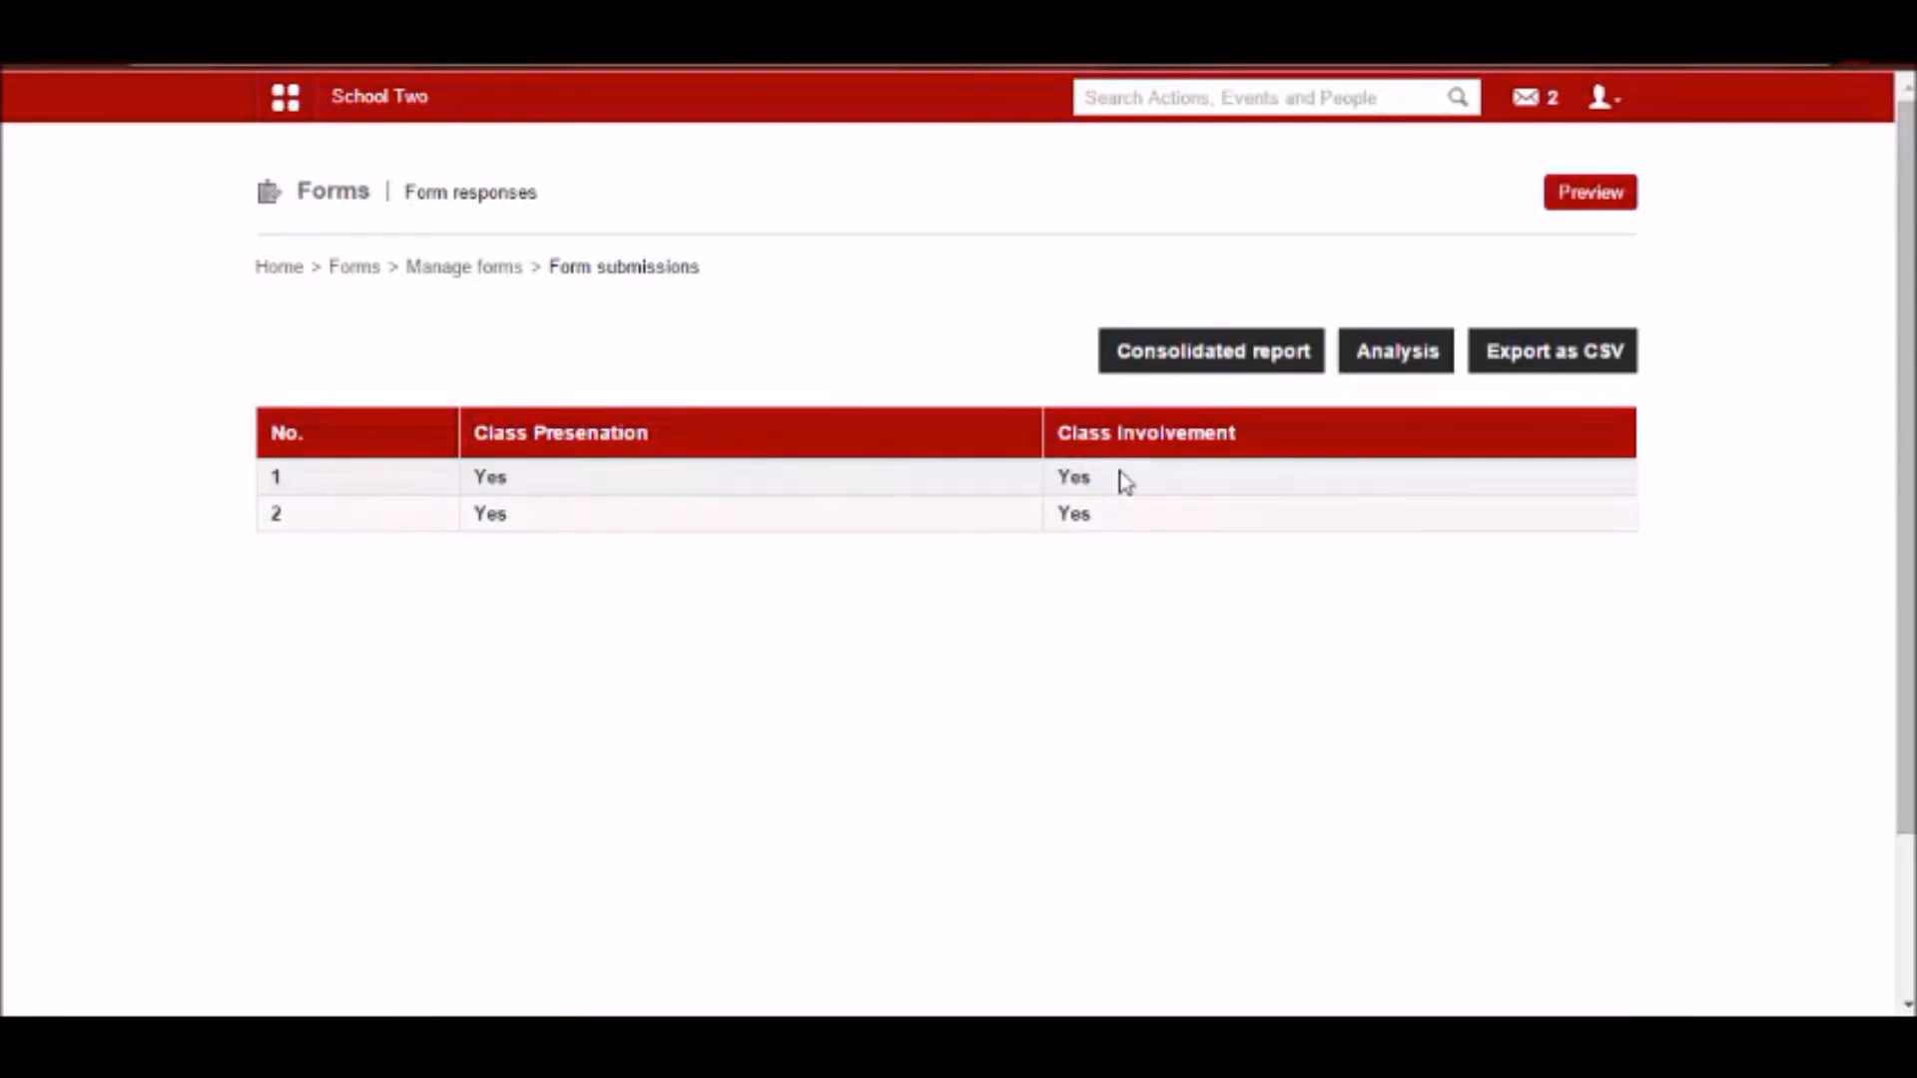
# Check the consolidated report and examine the response analysis of both questions for the first target.
pyautogui.click(1241, 369)
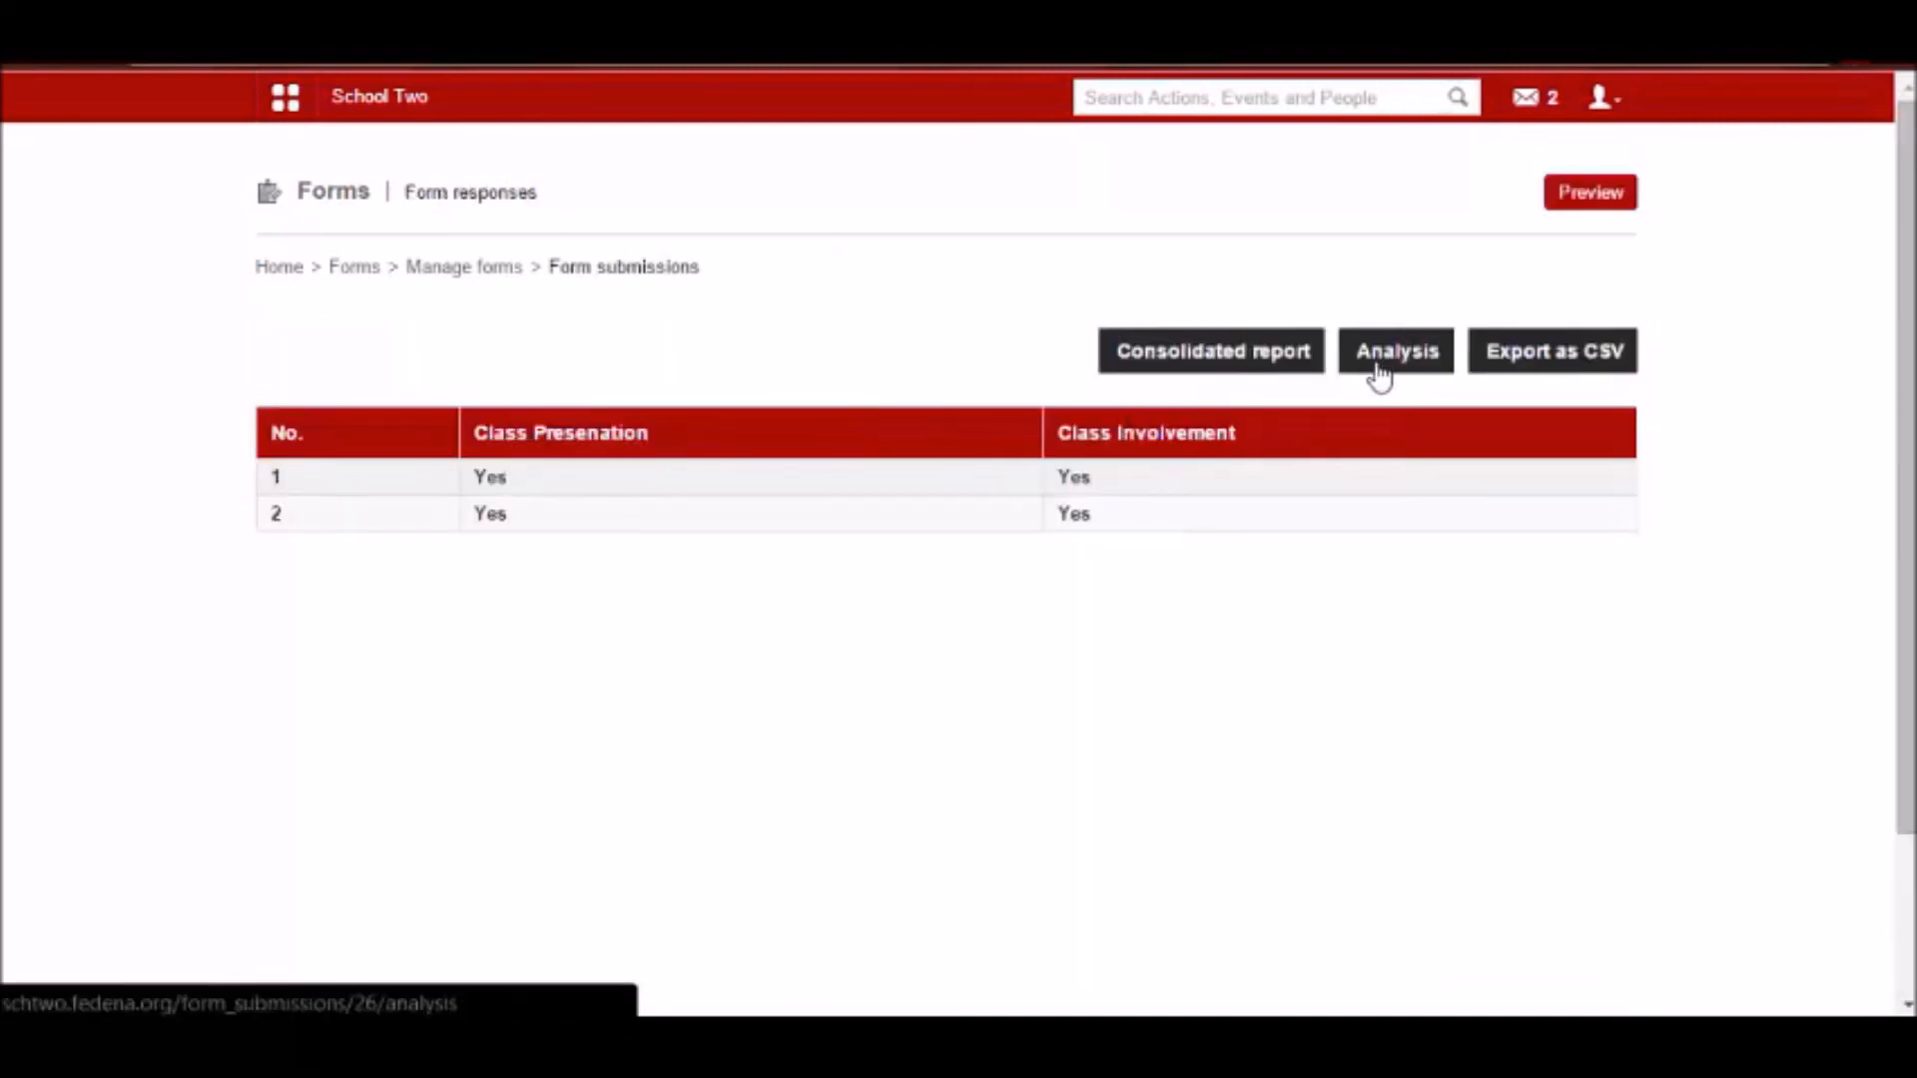
pyautogui.click(1393, 357)
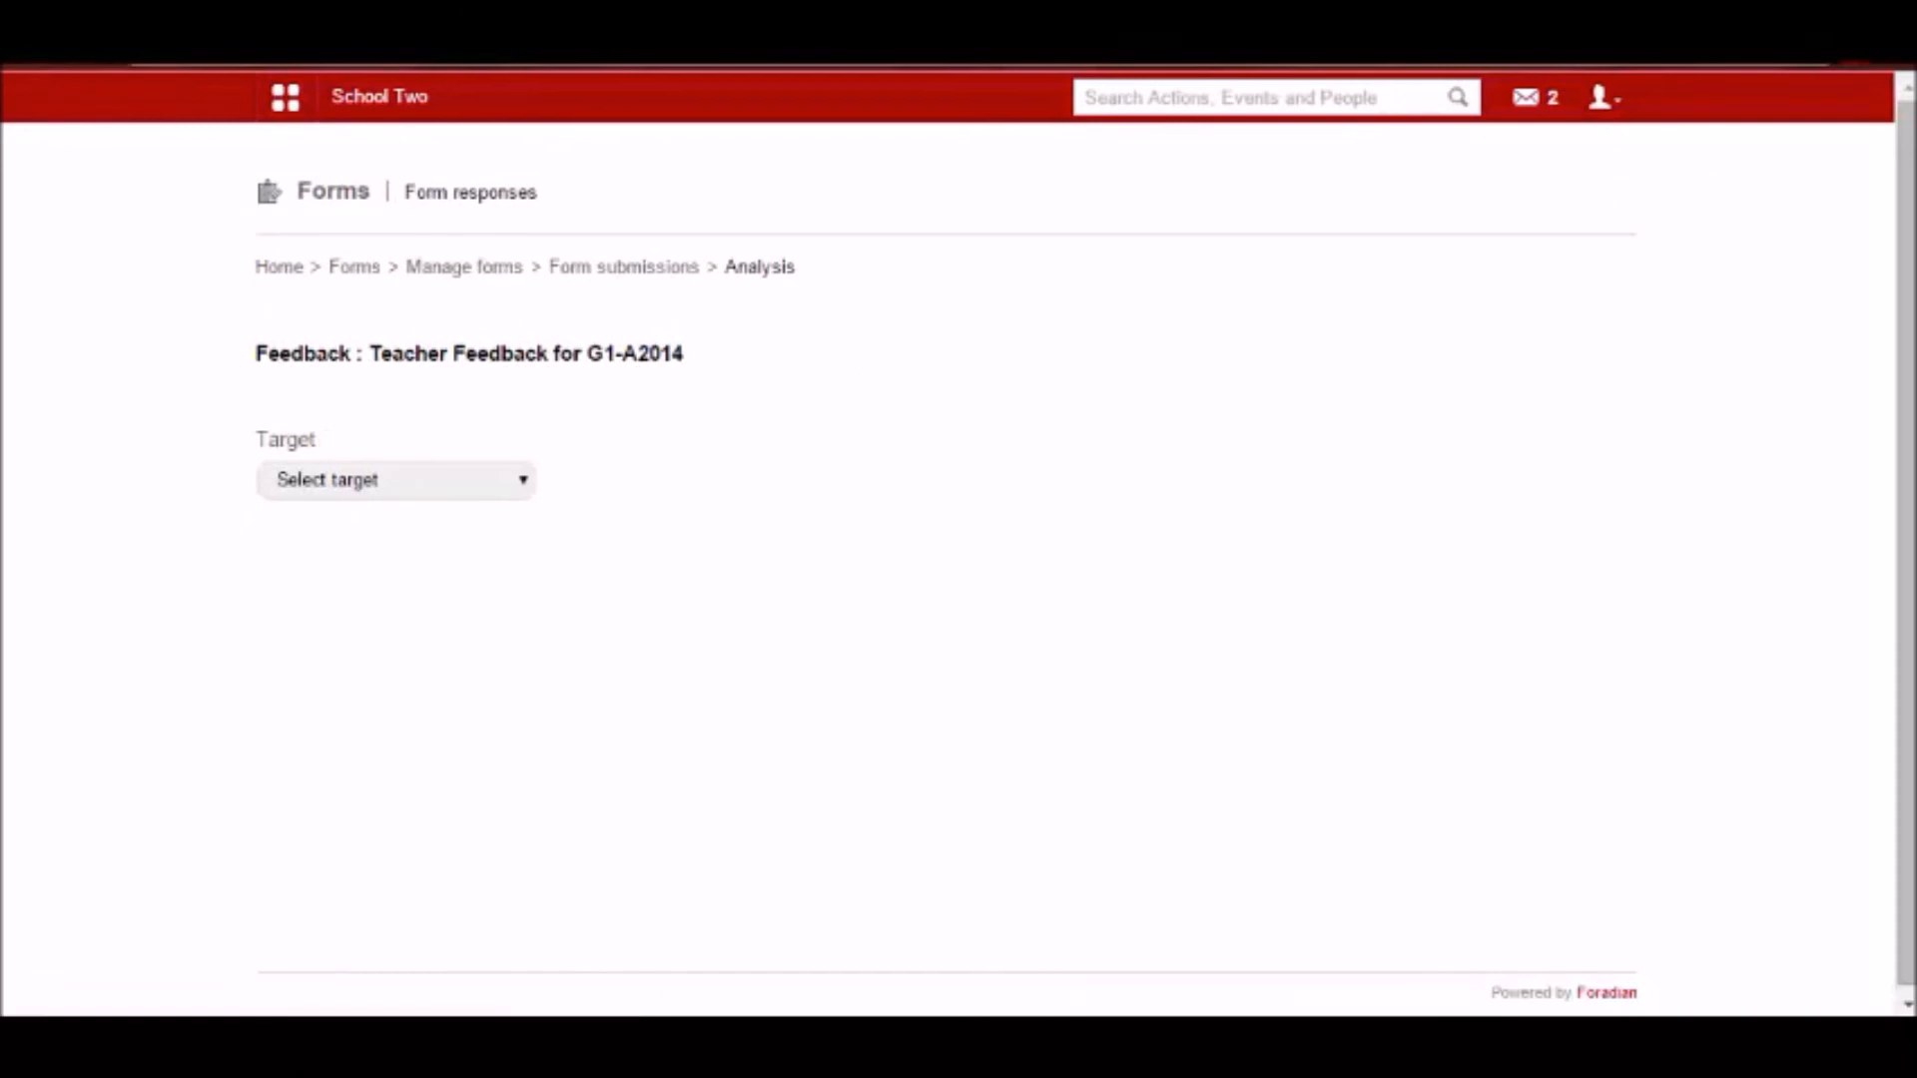
pyautogui.click(412, 473)
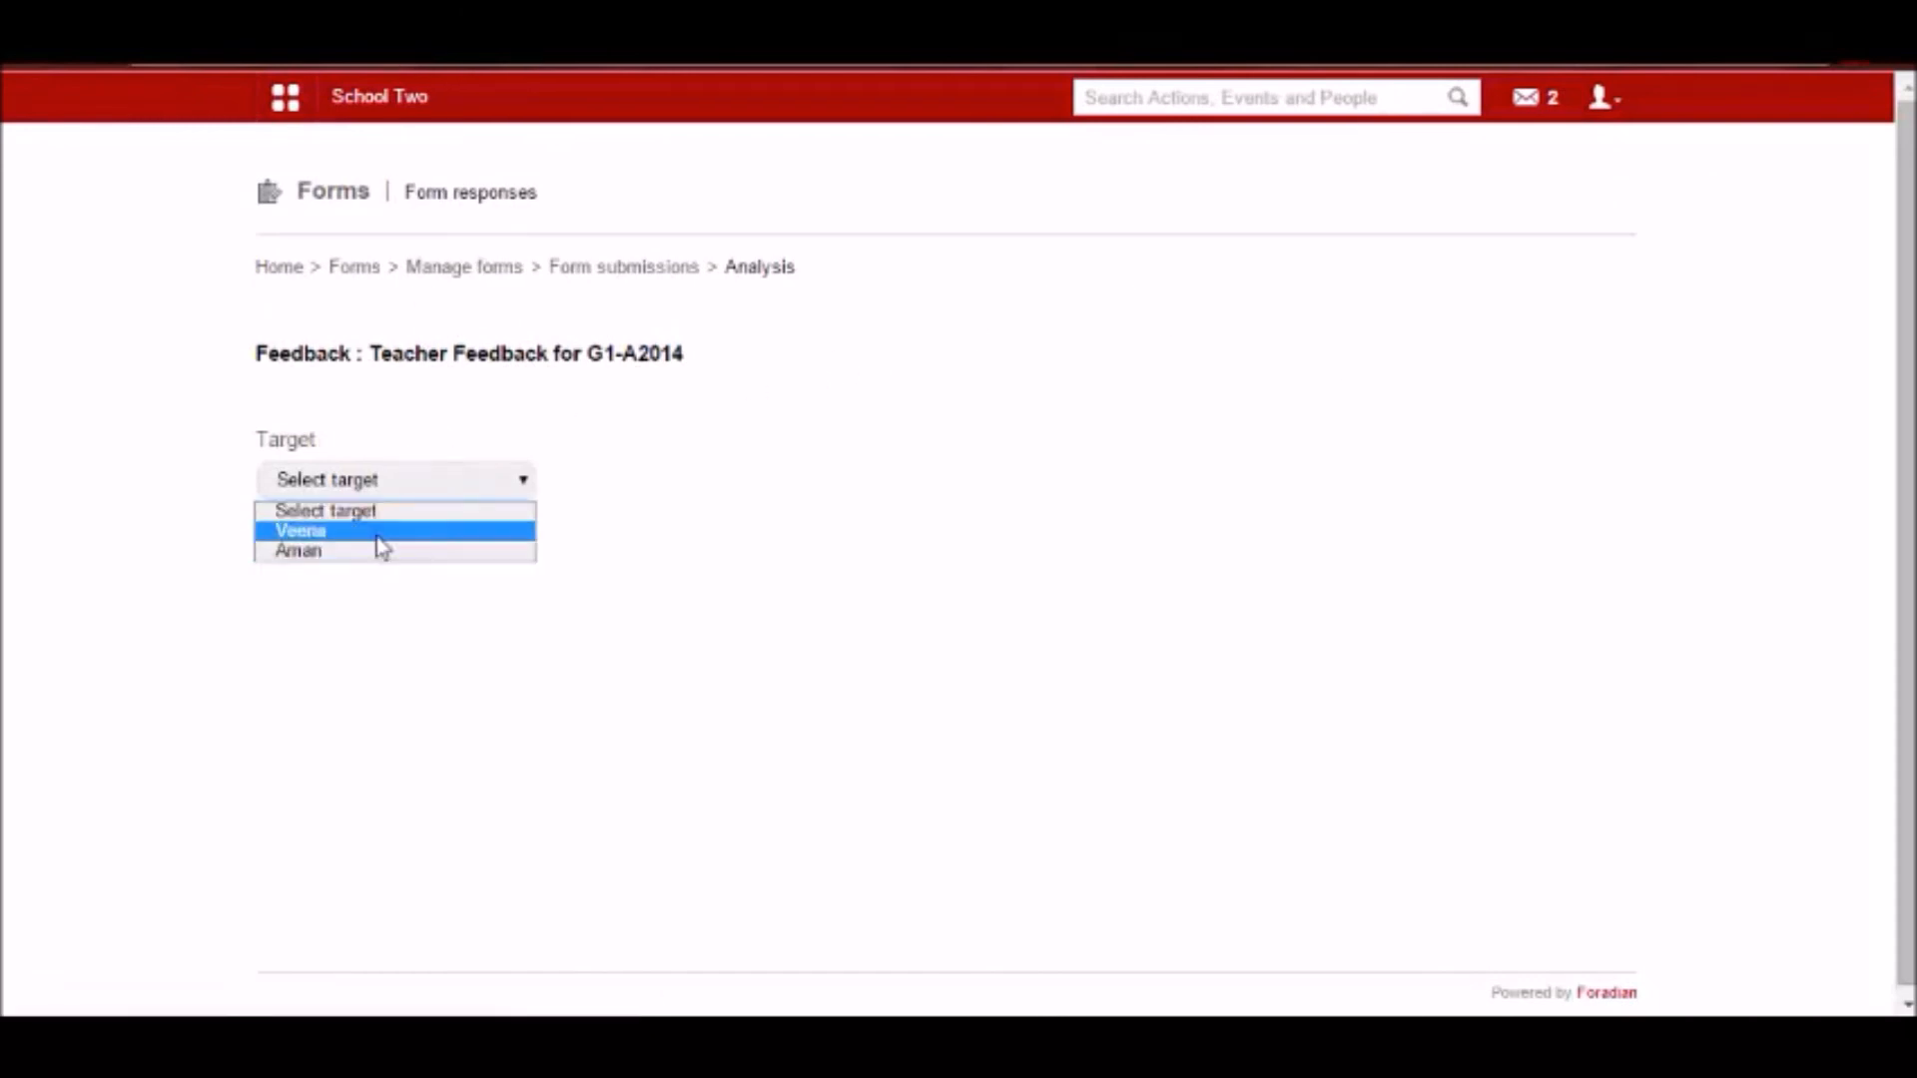
pyautogui.click(380, 535)
pyautogui.scroll(-3, 715, 517)
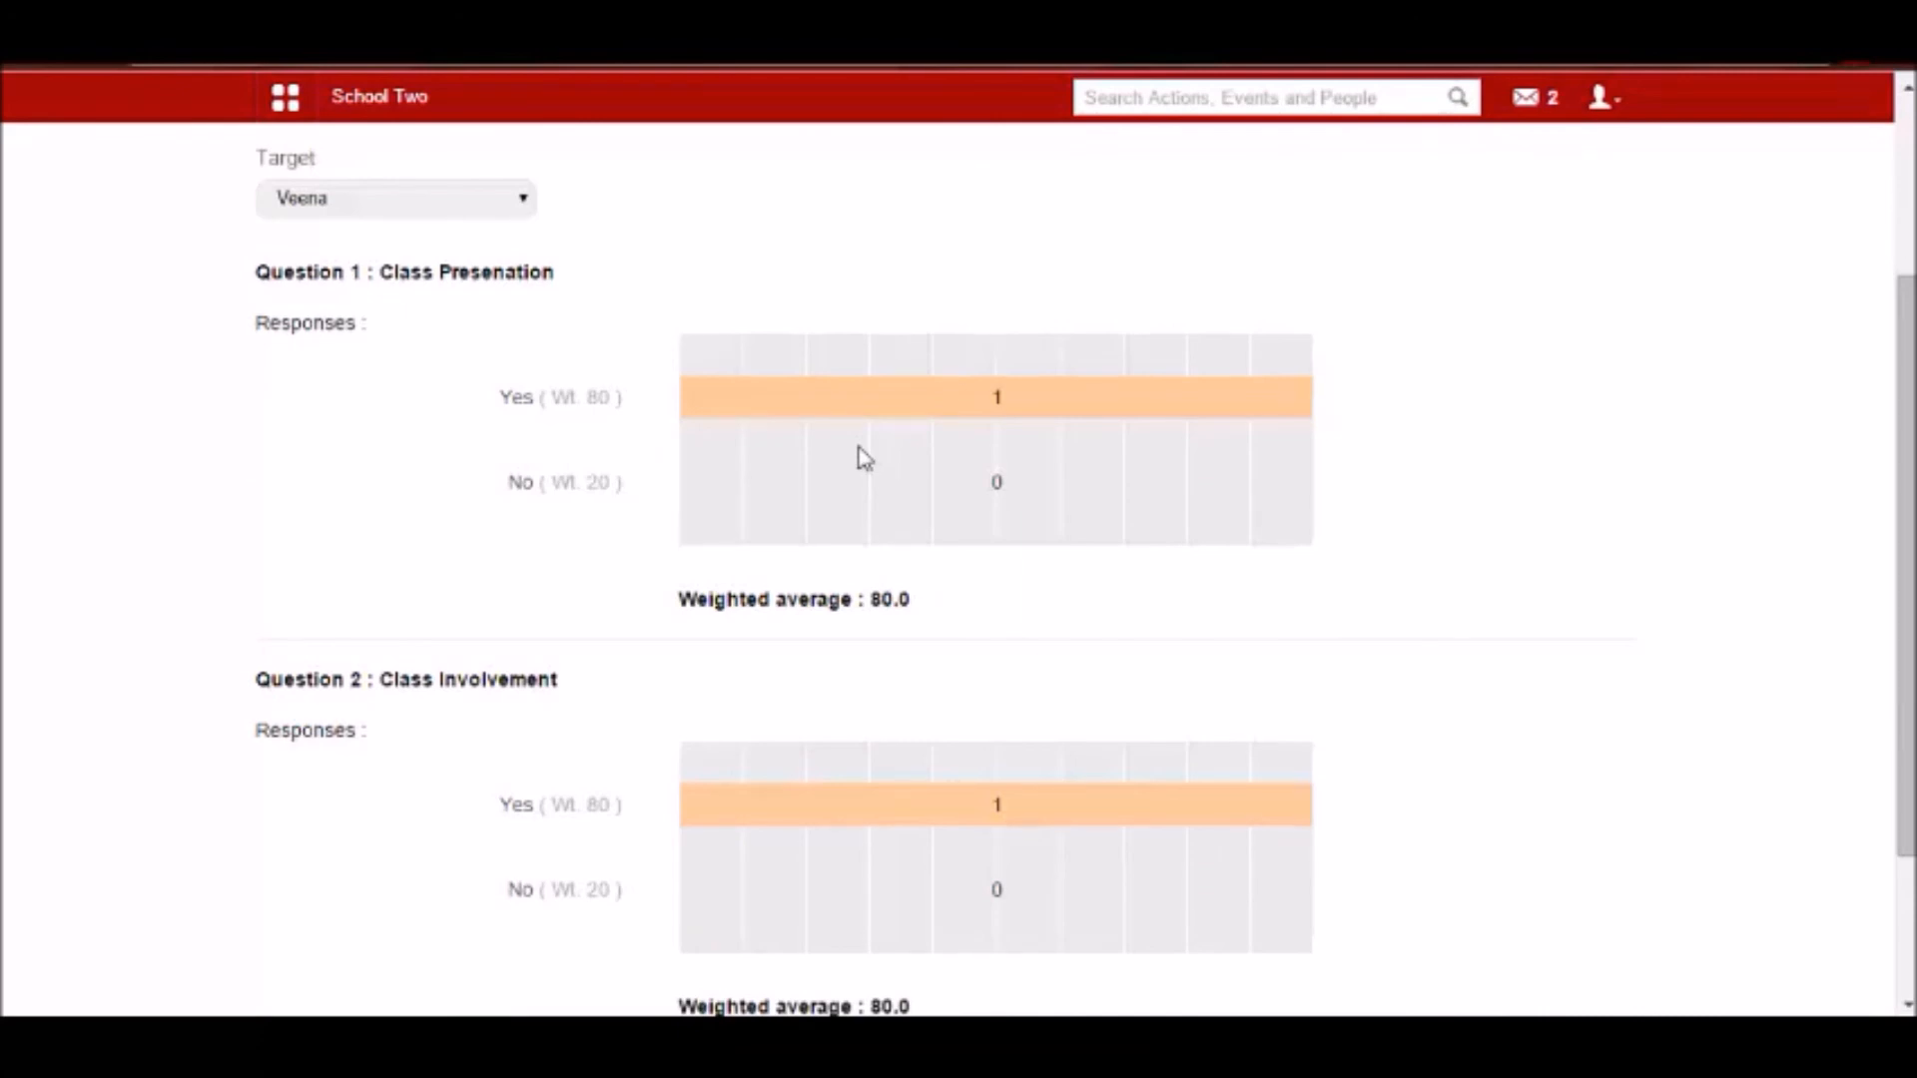
pyautogui.scroll(-1, 950, 475)
pyautogui.scroll(3, 907, 317)
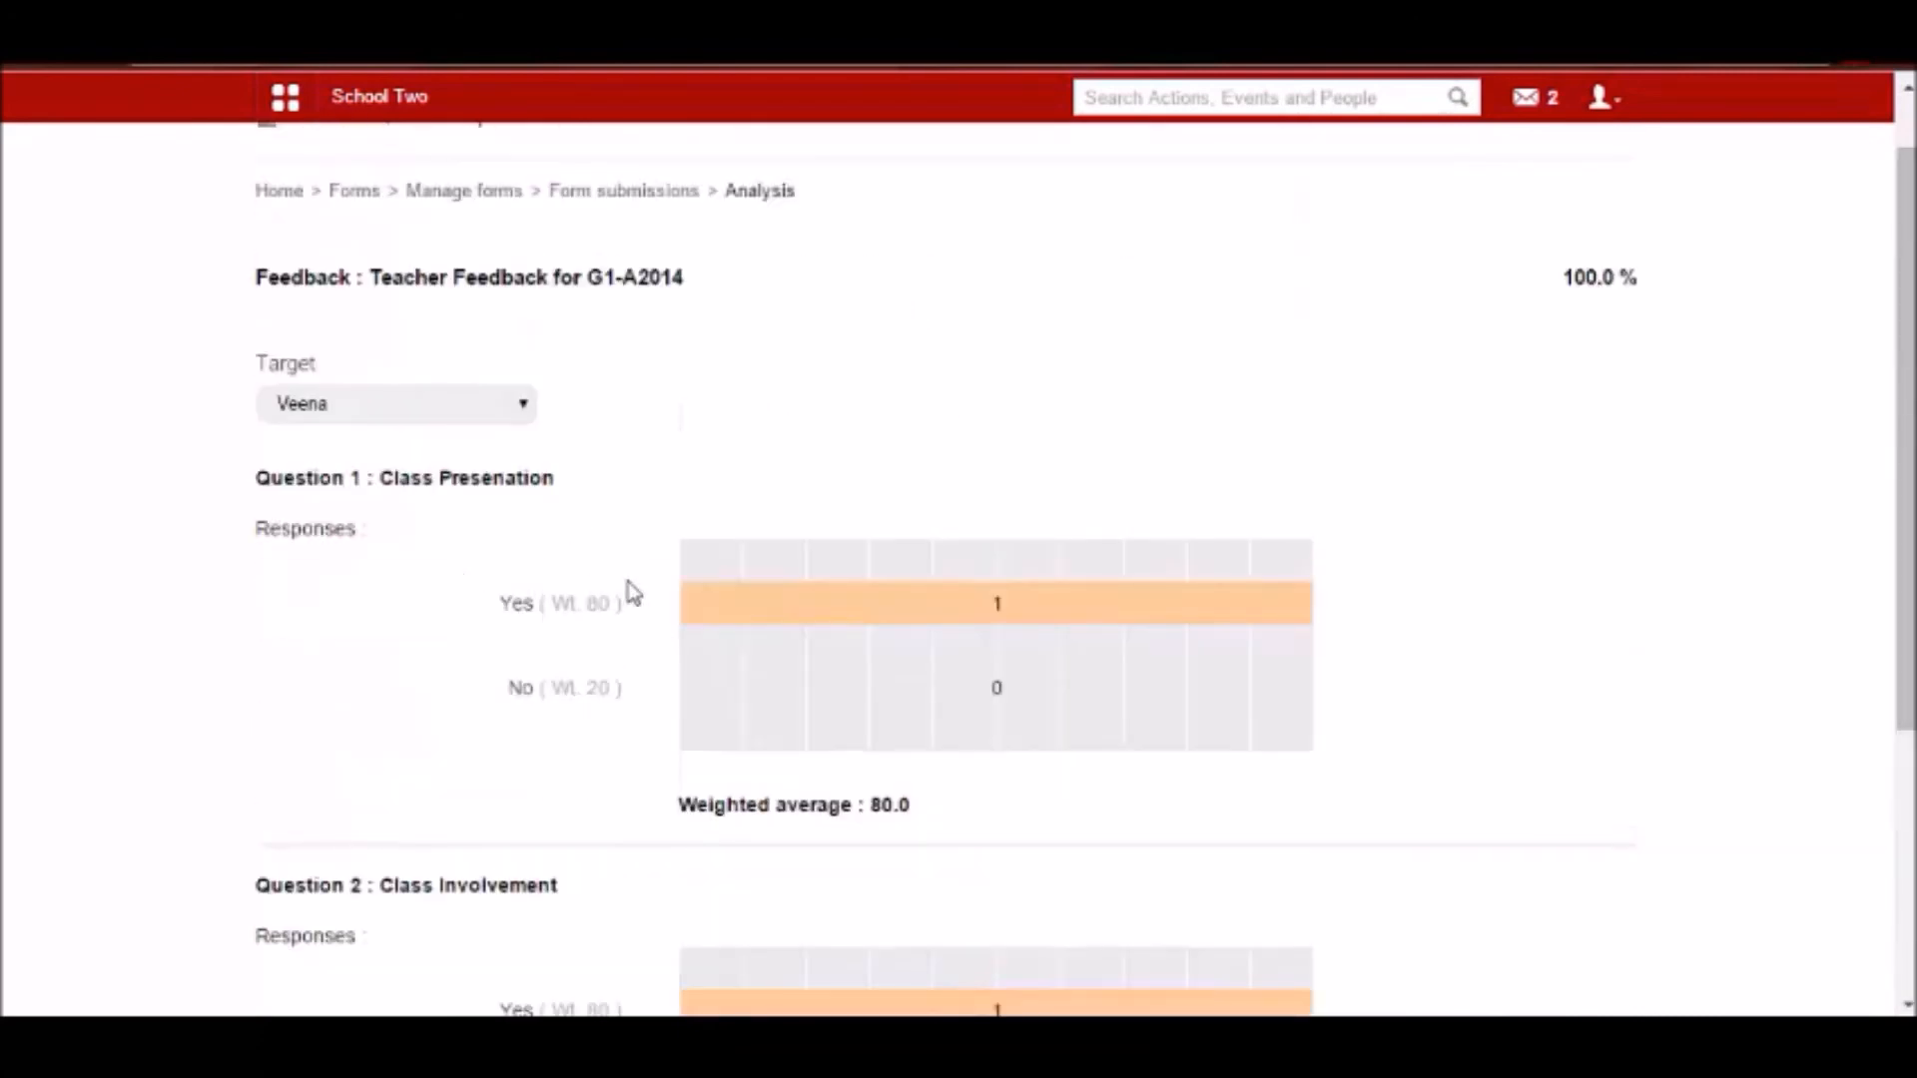
pyautogui.scroll(-3, 901, 623)
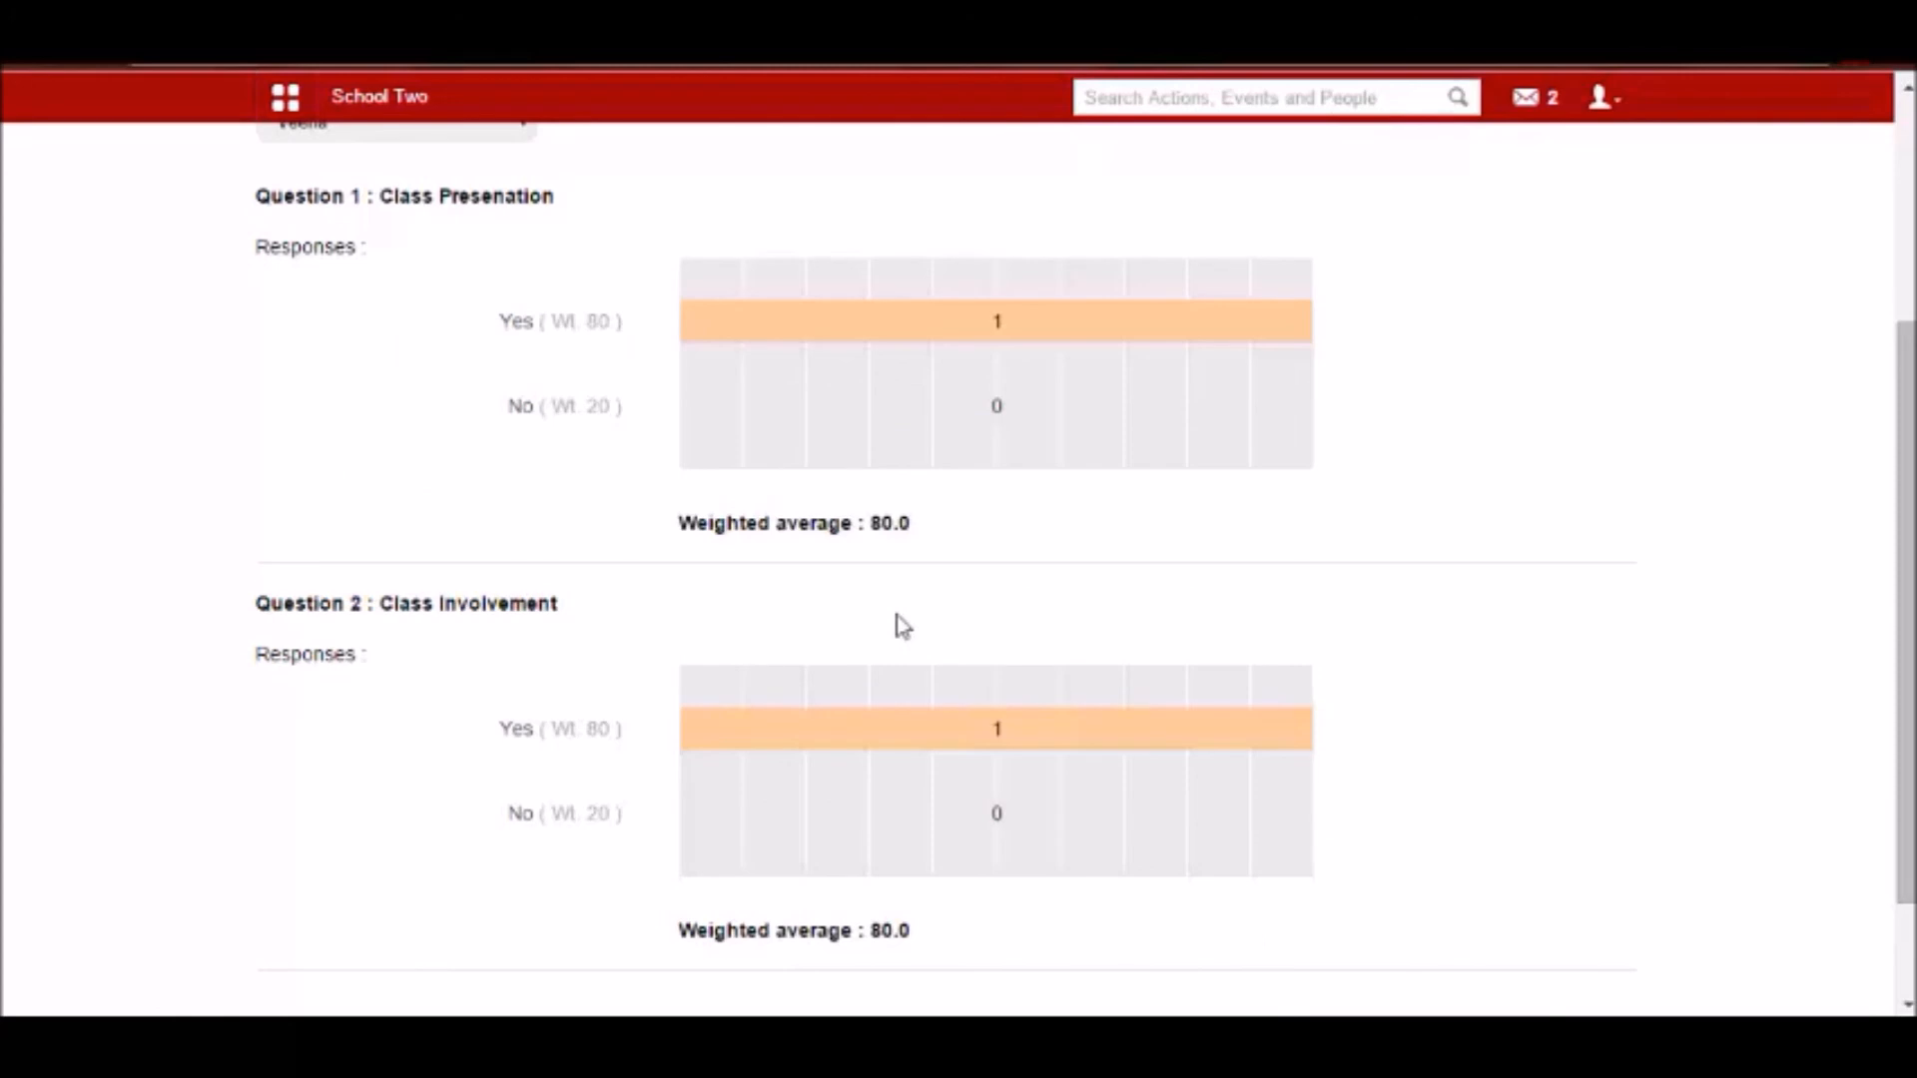
pyautogui.scroll(4, 901, 626)
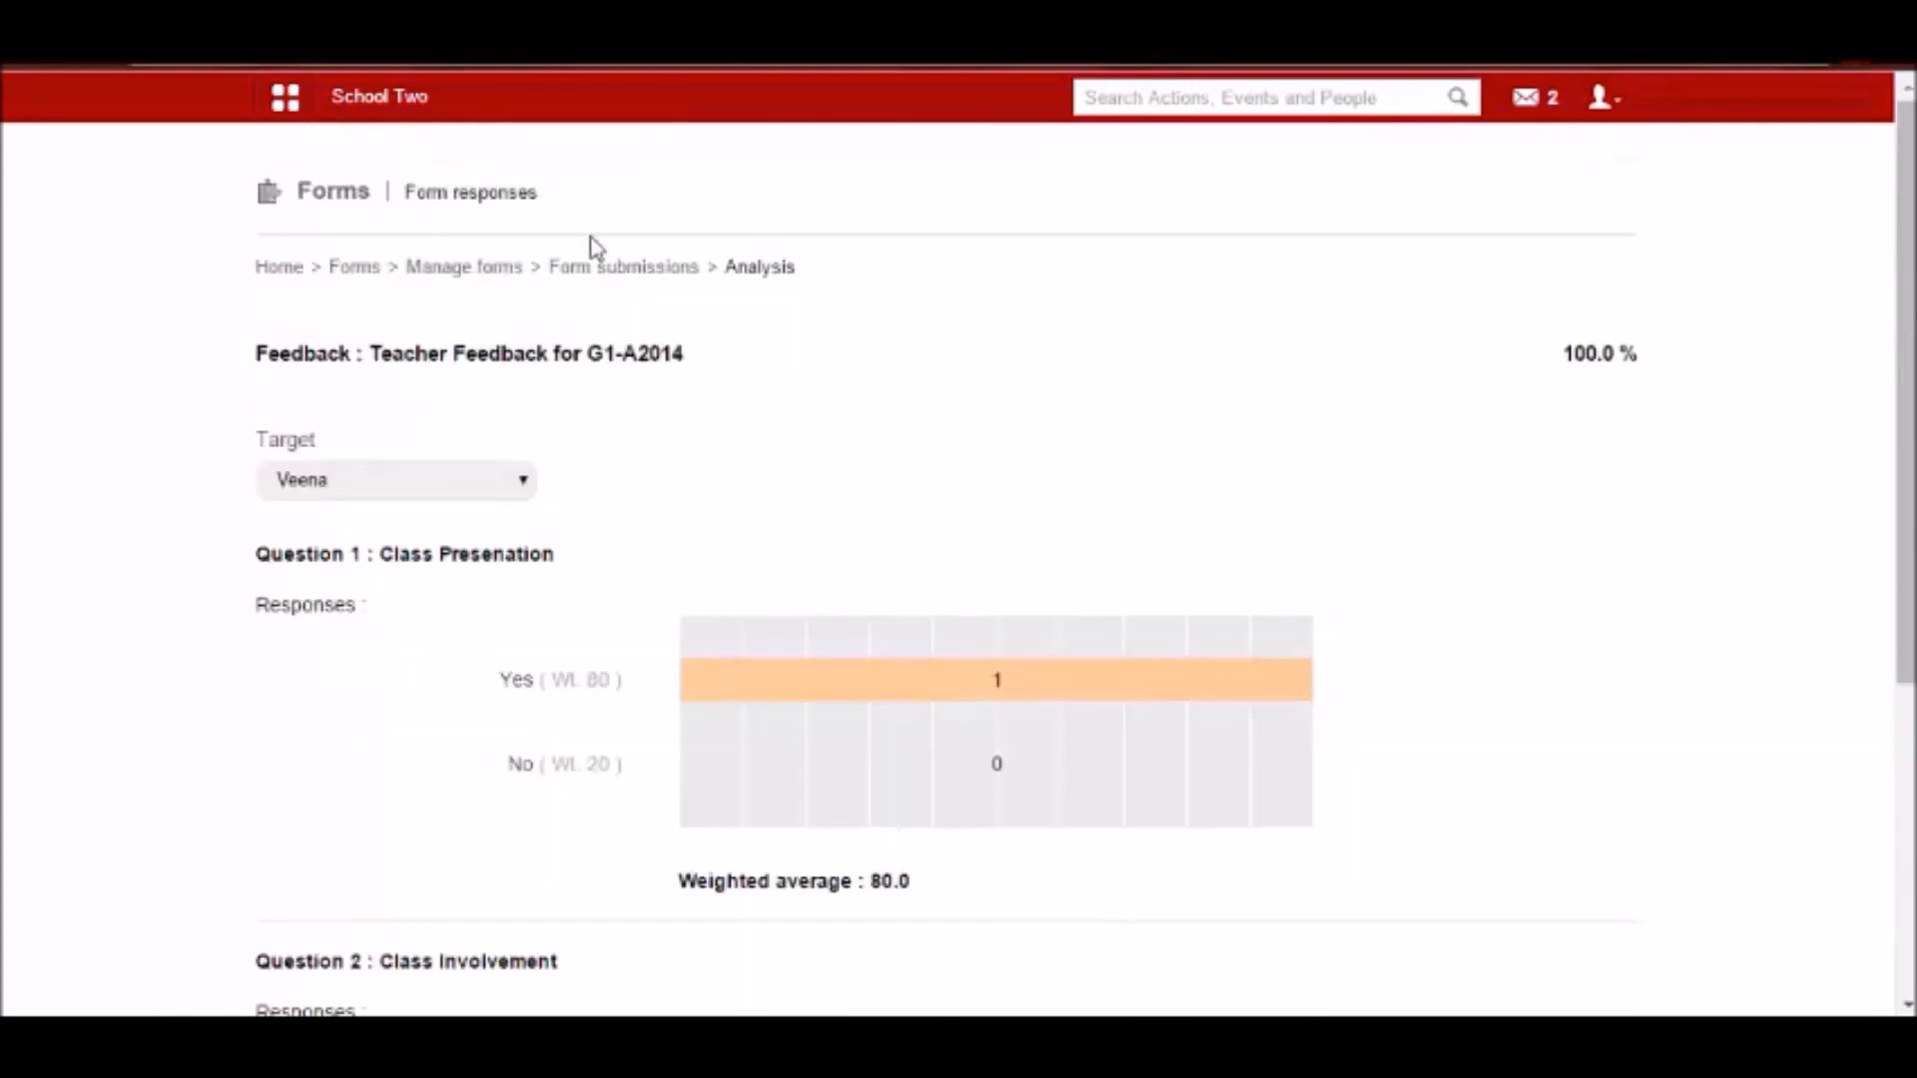
# Review the form templates list and the publishing options of the Waste Management template, and return to the Forms overview.
pyautogui.click(375, 270)
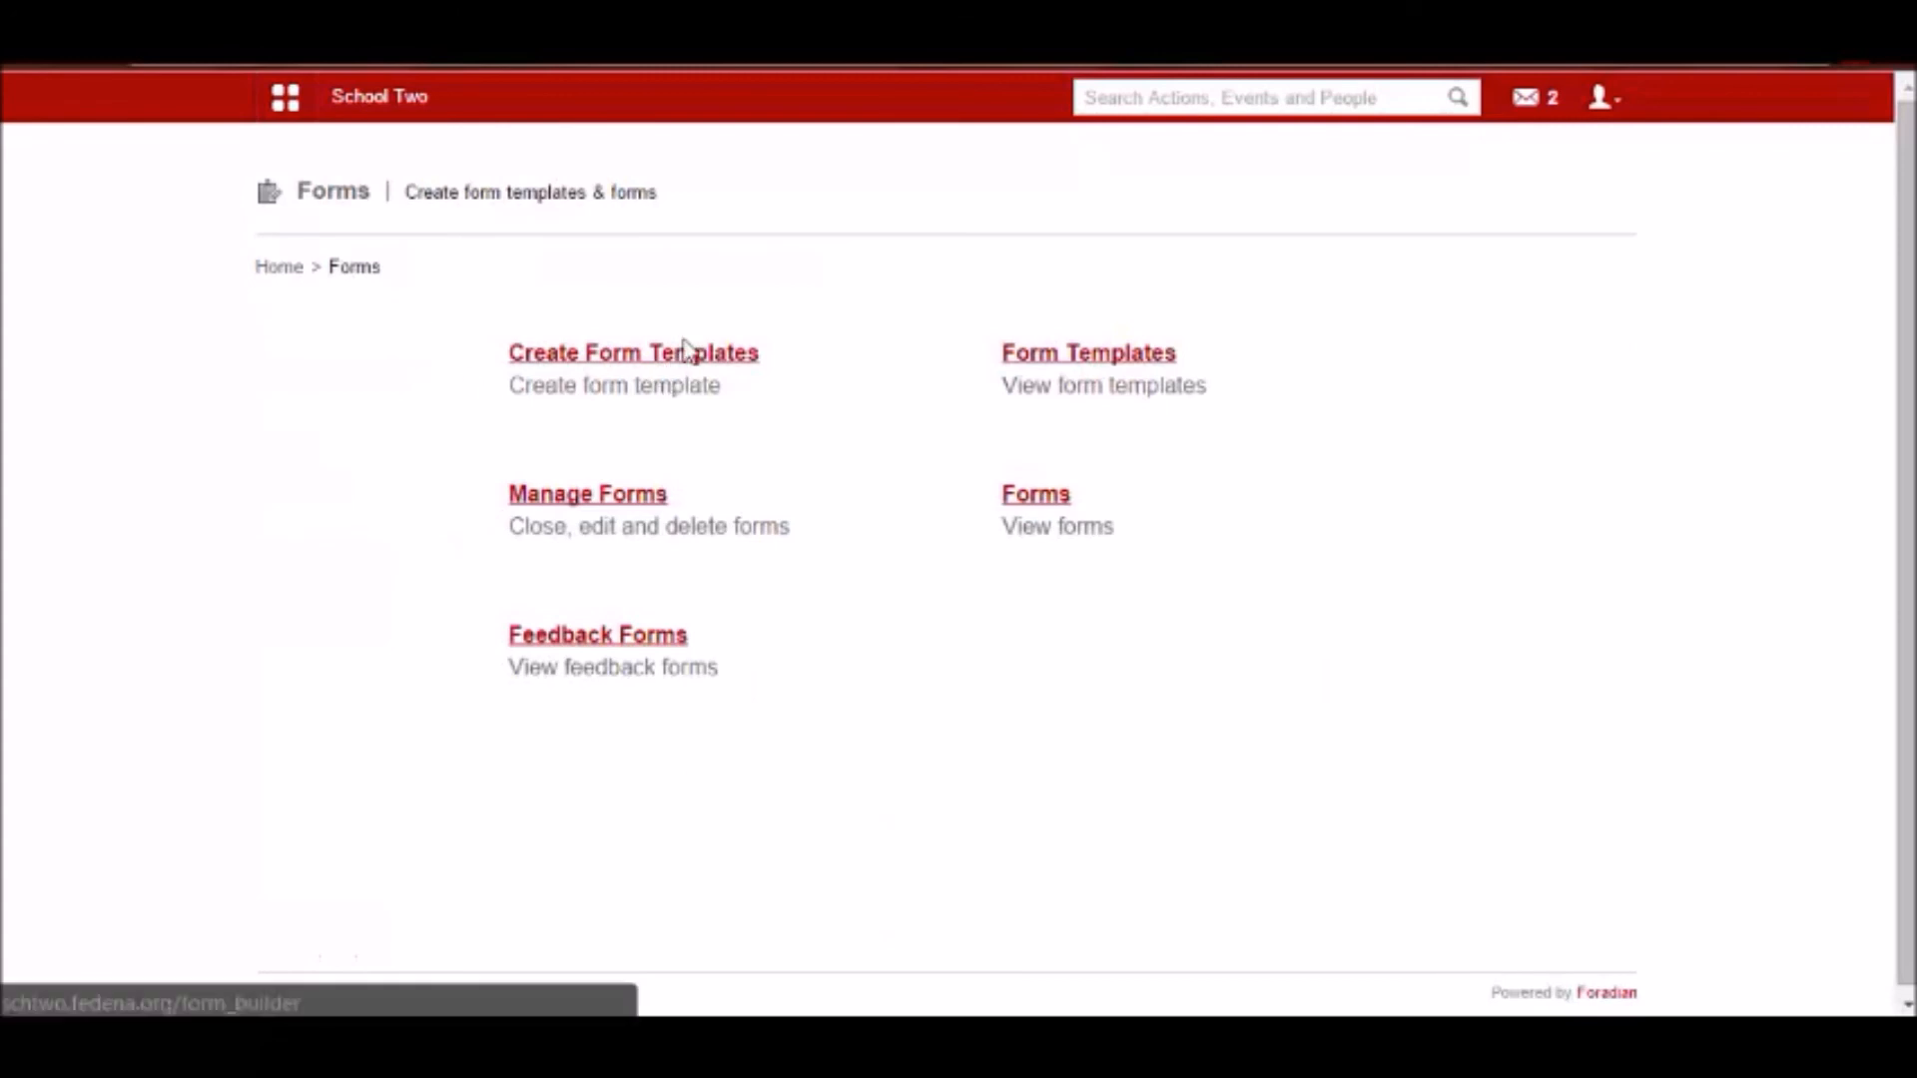
pyautogui.click(713, 359)
pyautogui.click(1038, 357)
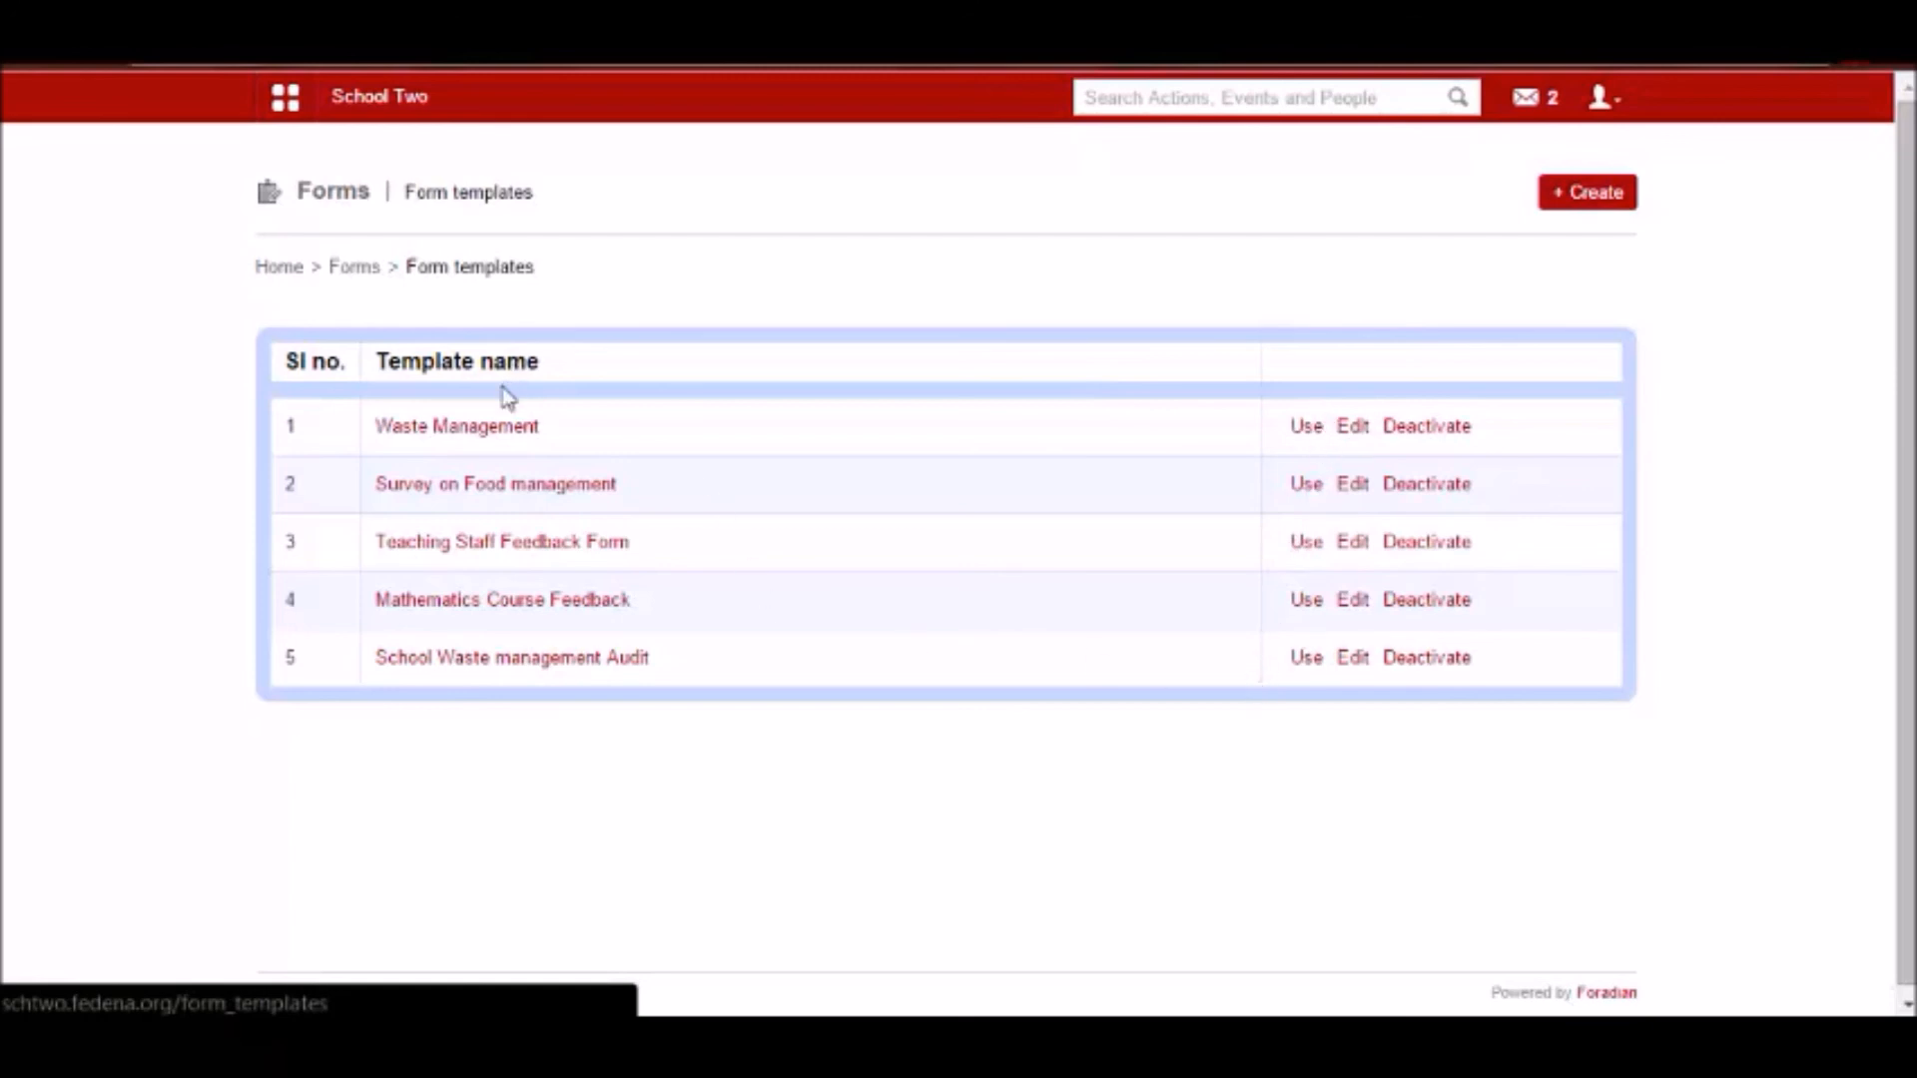
pyautogui.click(1304, 429)
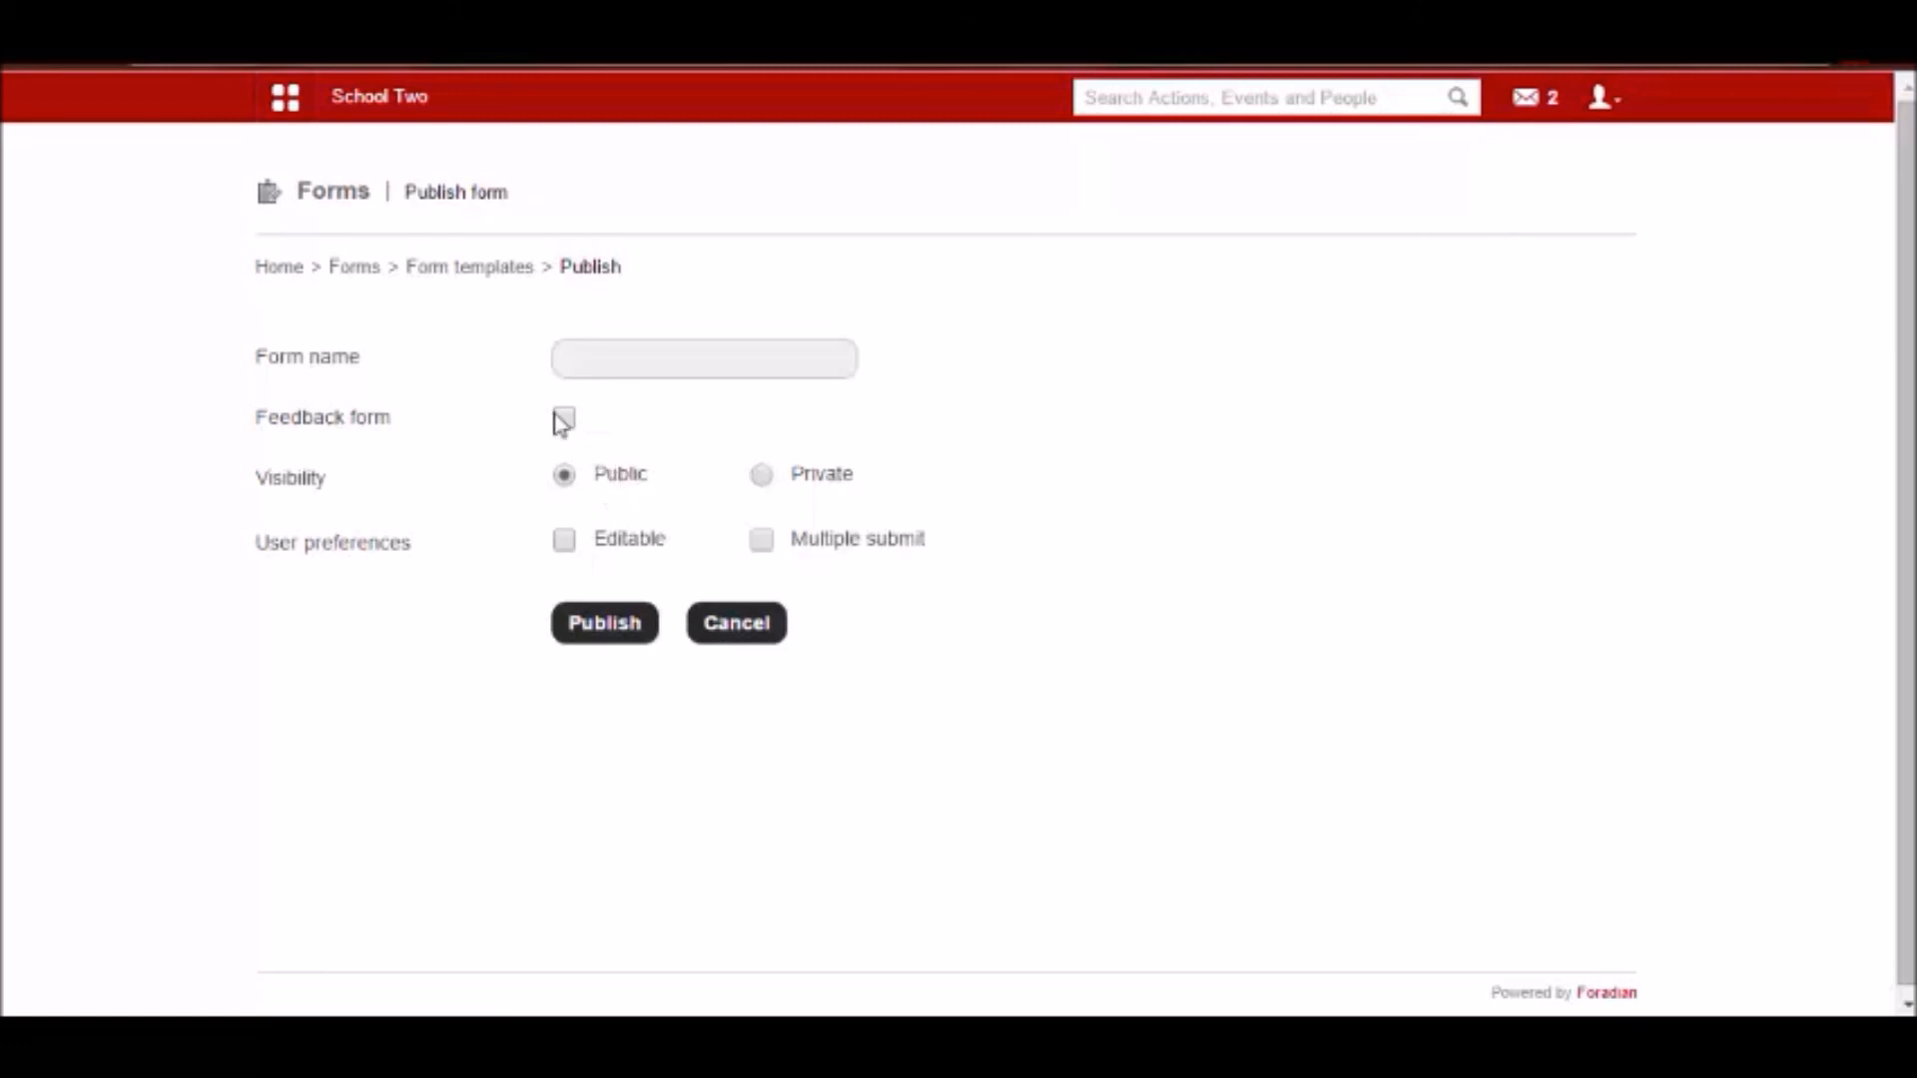
pyautogui.hotkey('alt', 'Left')
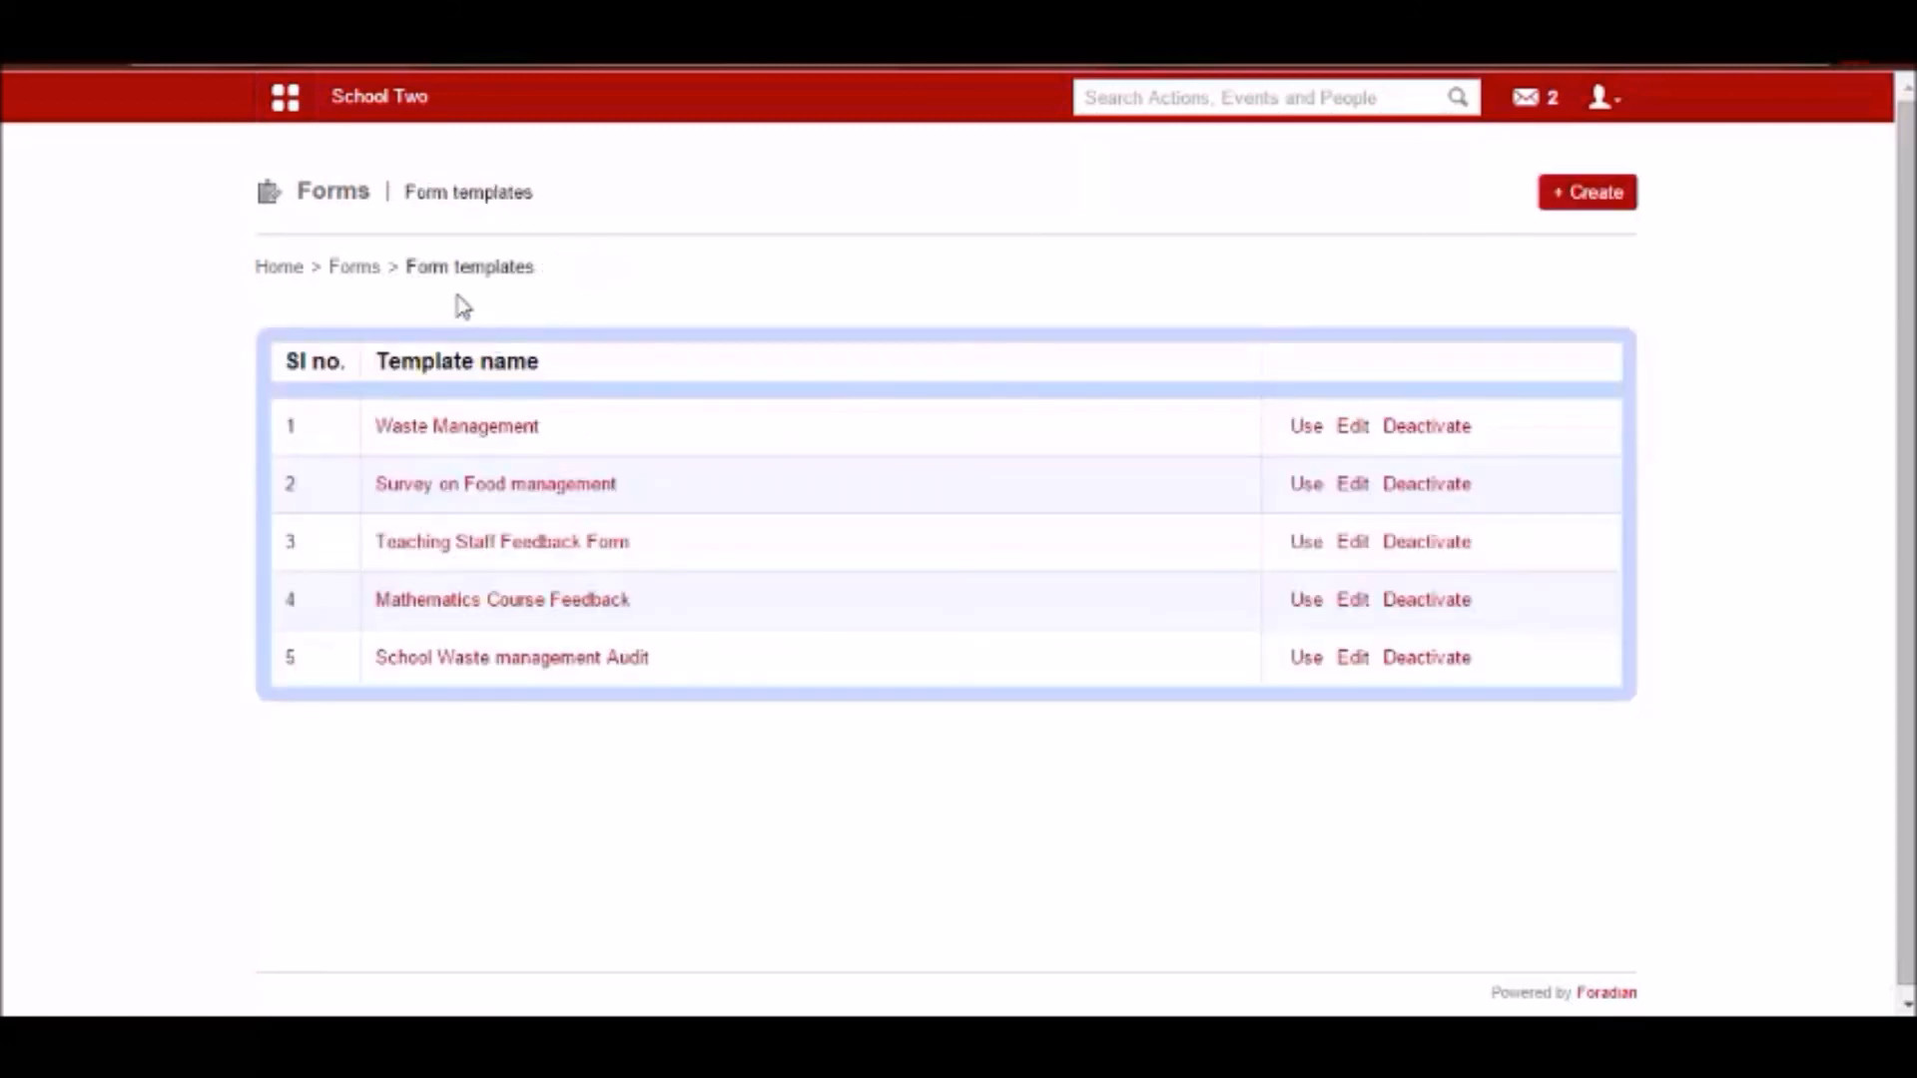
pyautogui.click(354, 267)
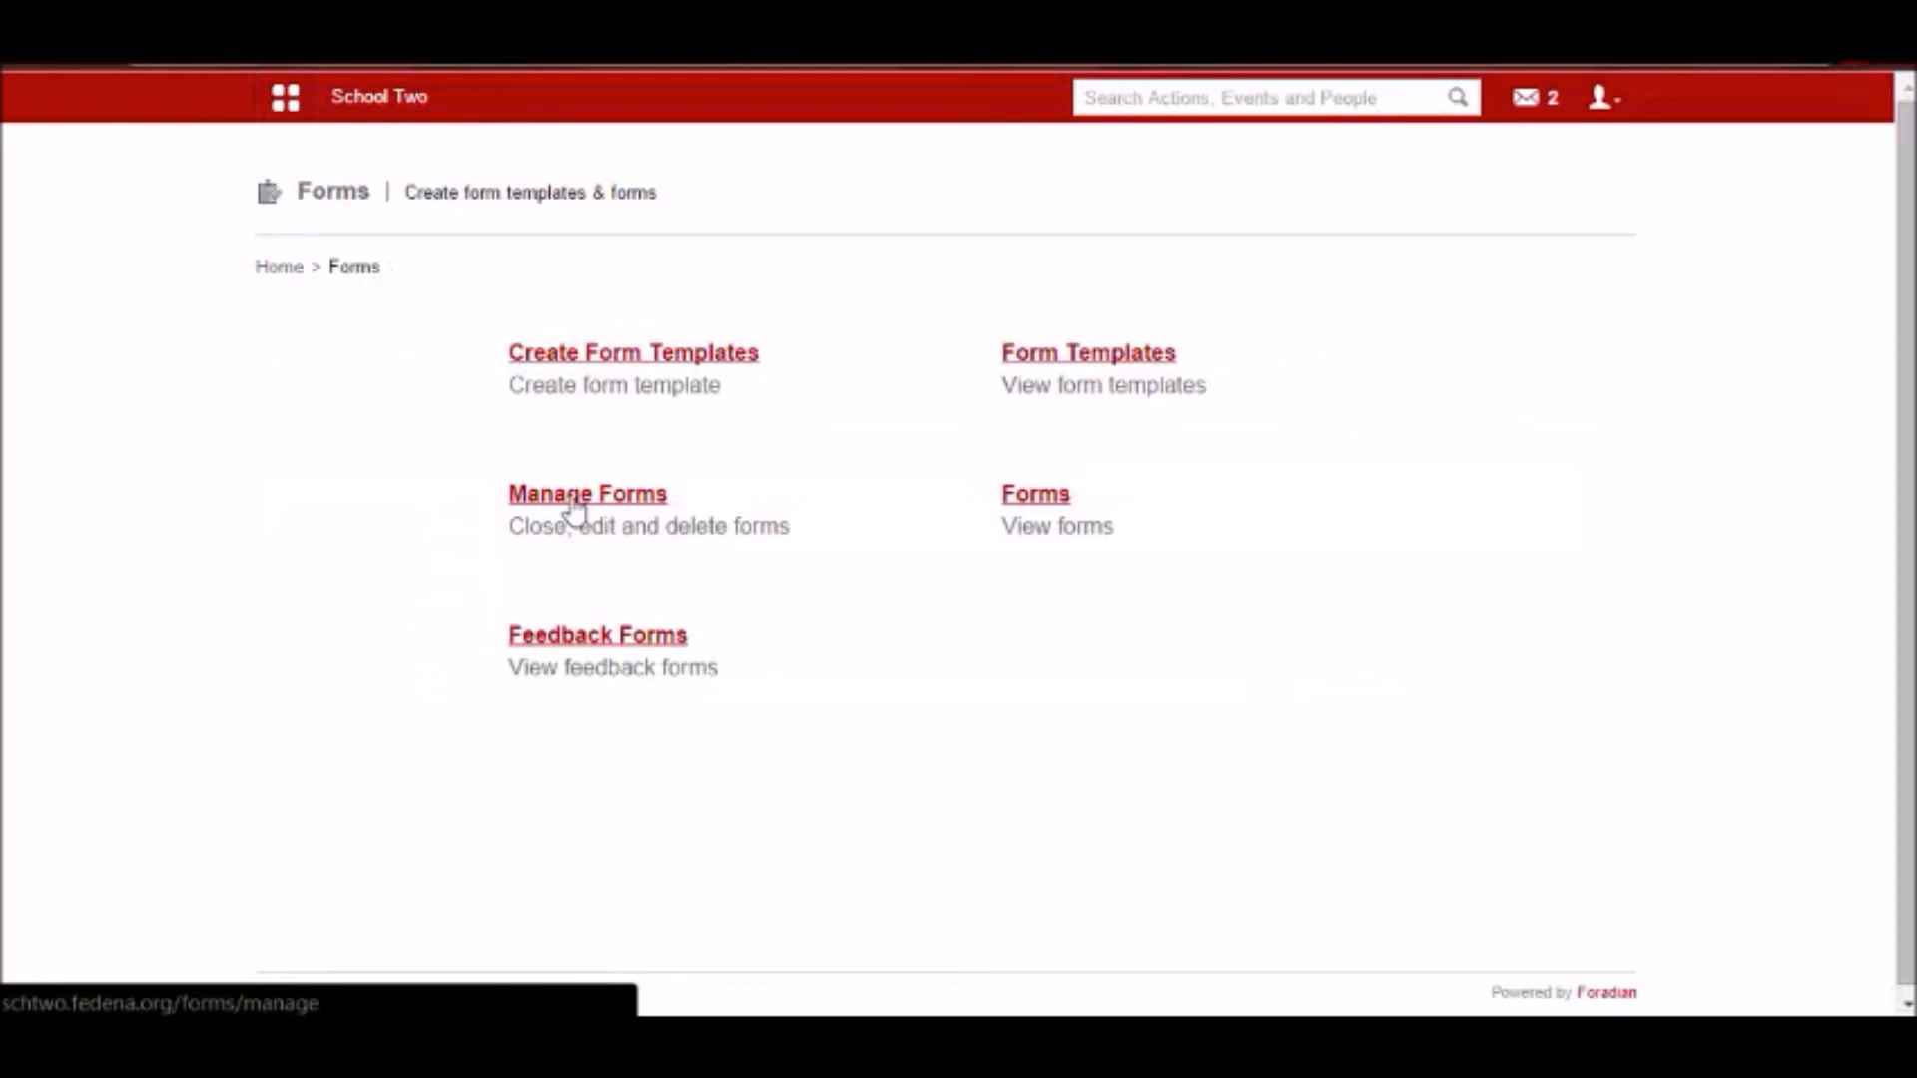
# Look through the list of managed forms and their types, and go back to the Forms overview.
pyautogui.click(575, 505)
pyautogui.scroll(-2, 595, 518)
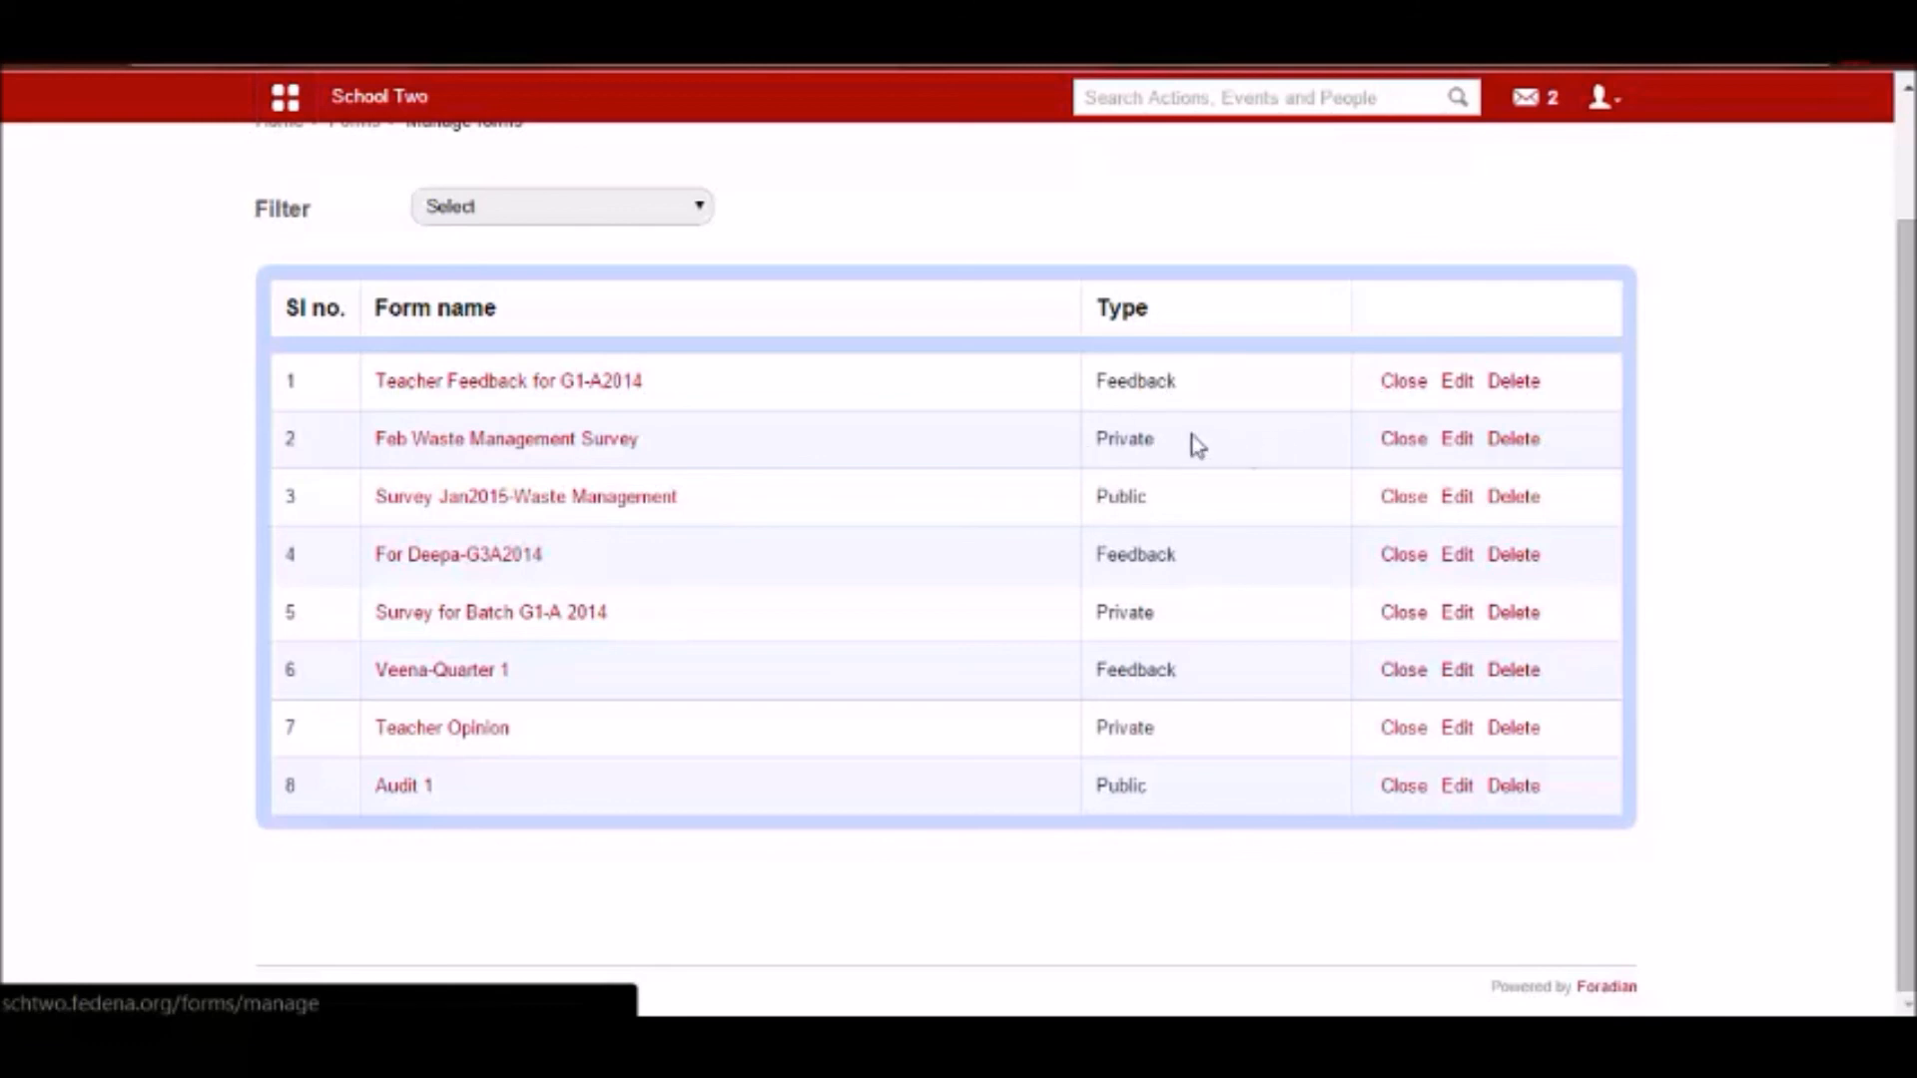
pyautogui.scroll(2, 1023, 437)
pyautogui.hotkey('alt', 'Left')
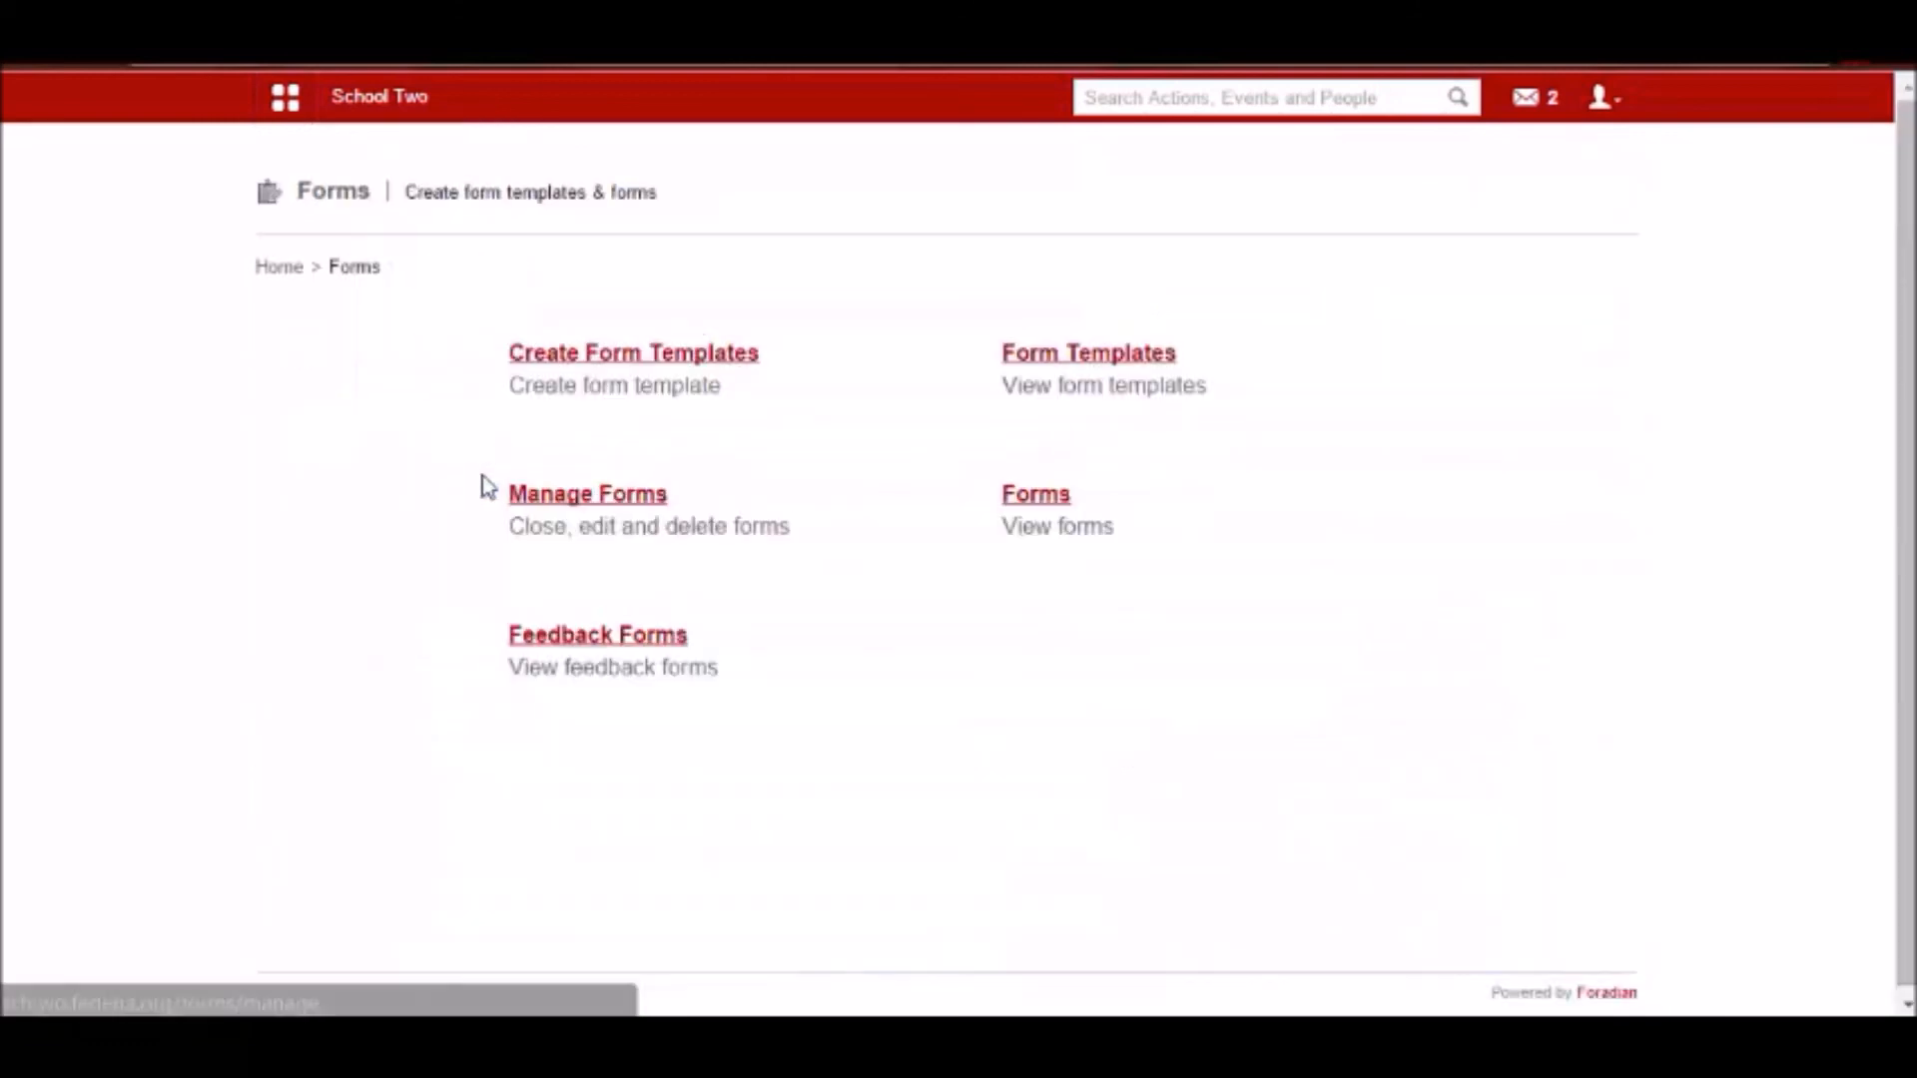
# Submit a response to Survey Jan2015-Waste Management with 3 people in the household and 3-4 for weekly garbage, and return to the Forms overview.
pyautogui.click(1039, 497)
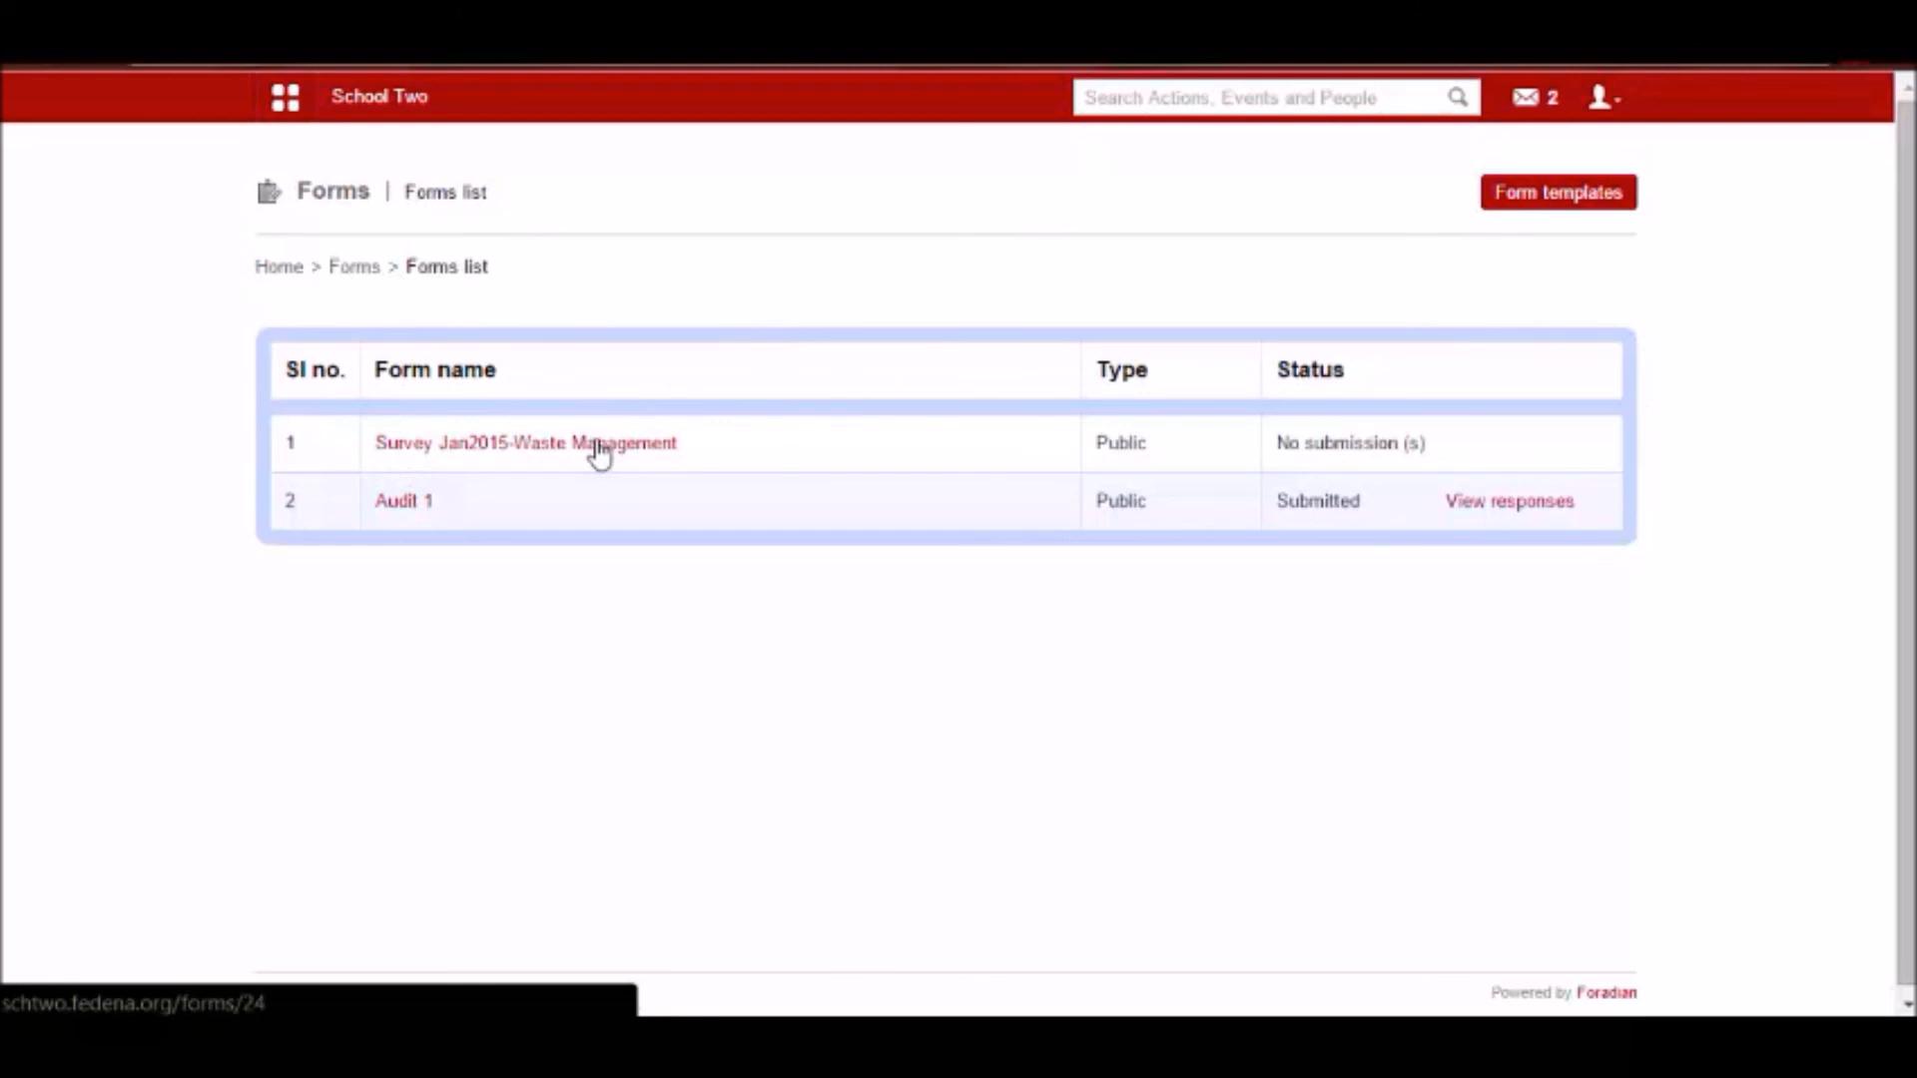
pyautogui.click(393, 456)
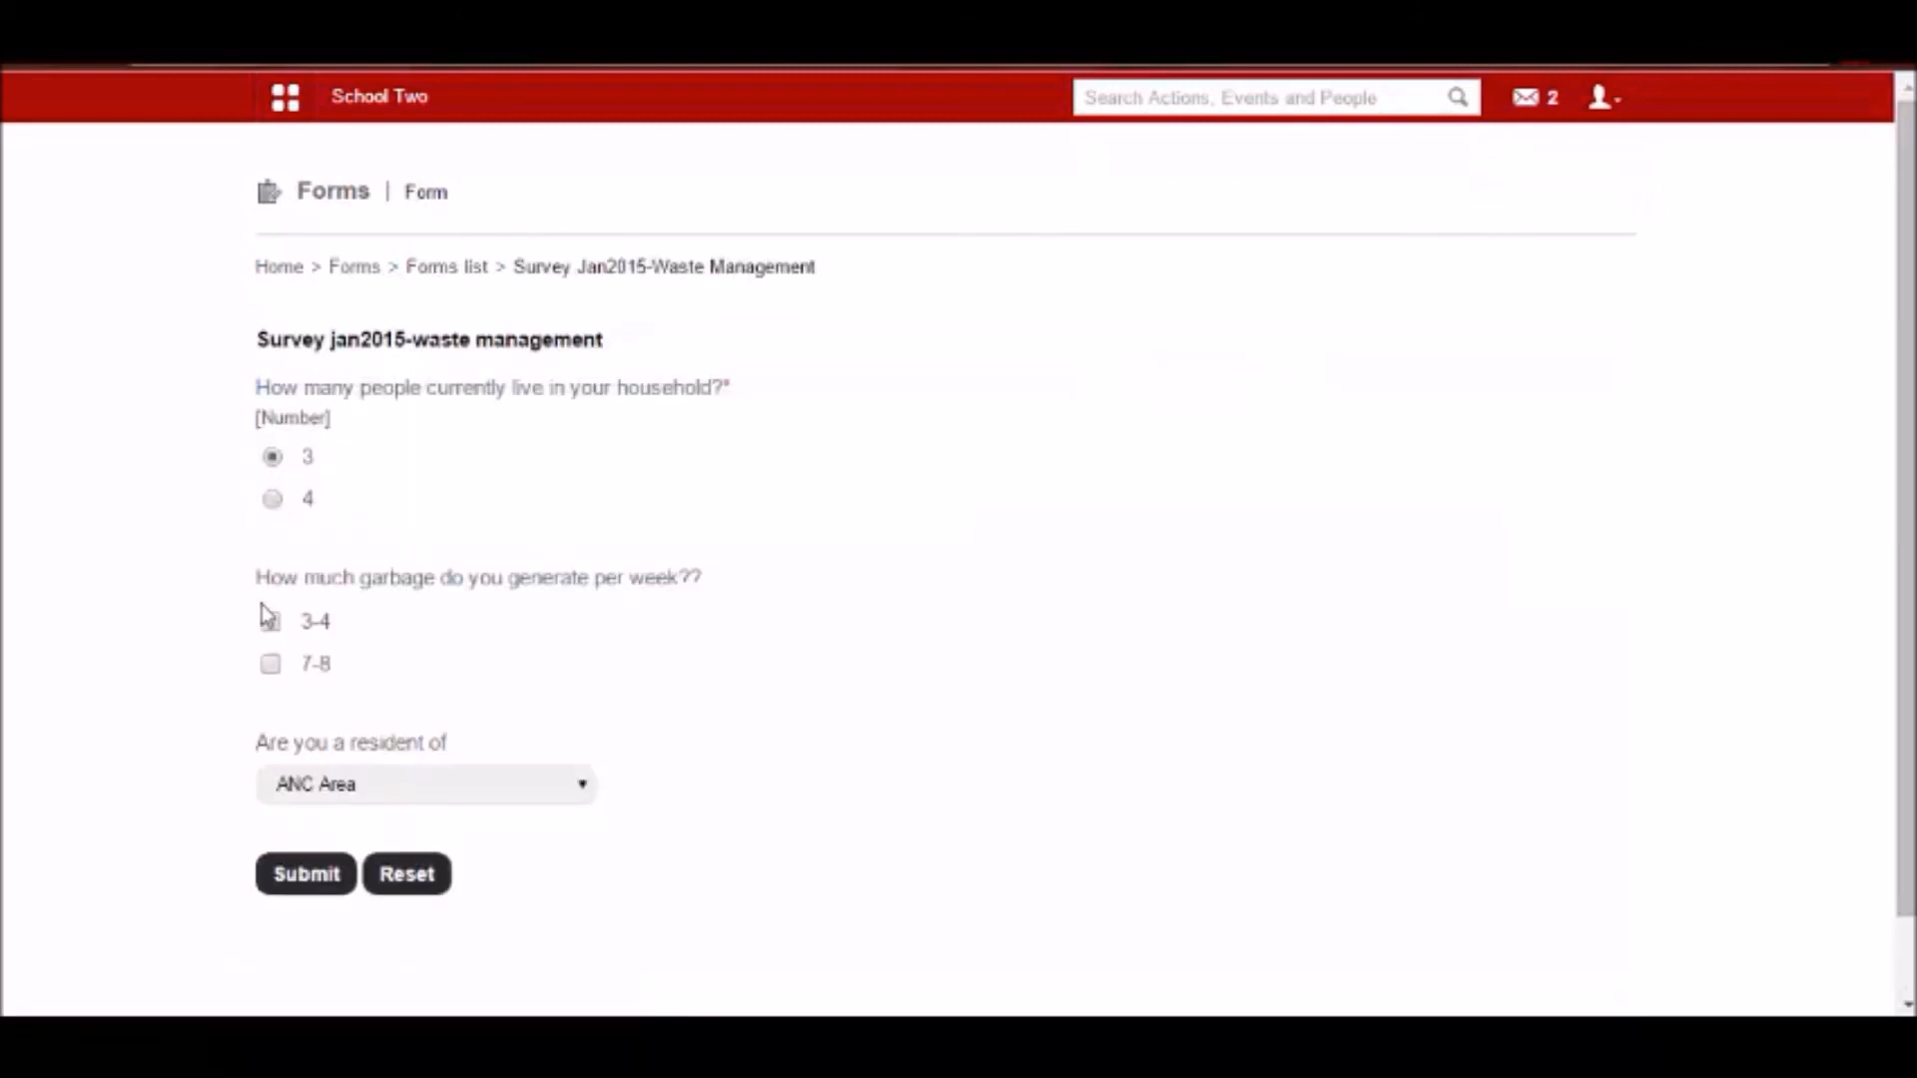
pyautogui.click(271, 623)
pyautogui.click(289, 875)
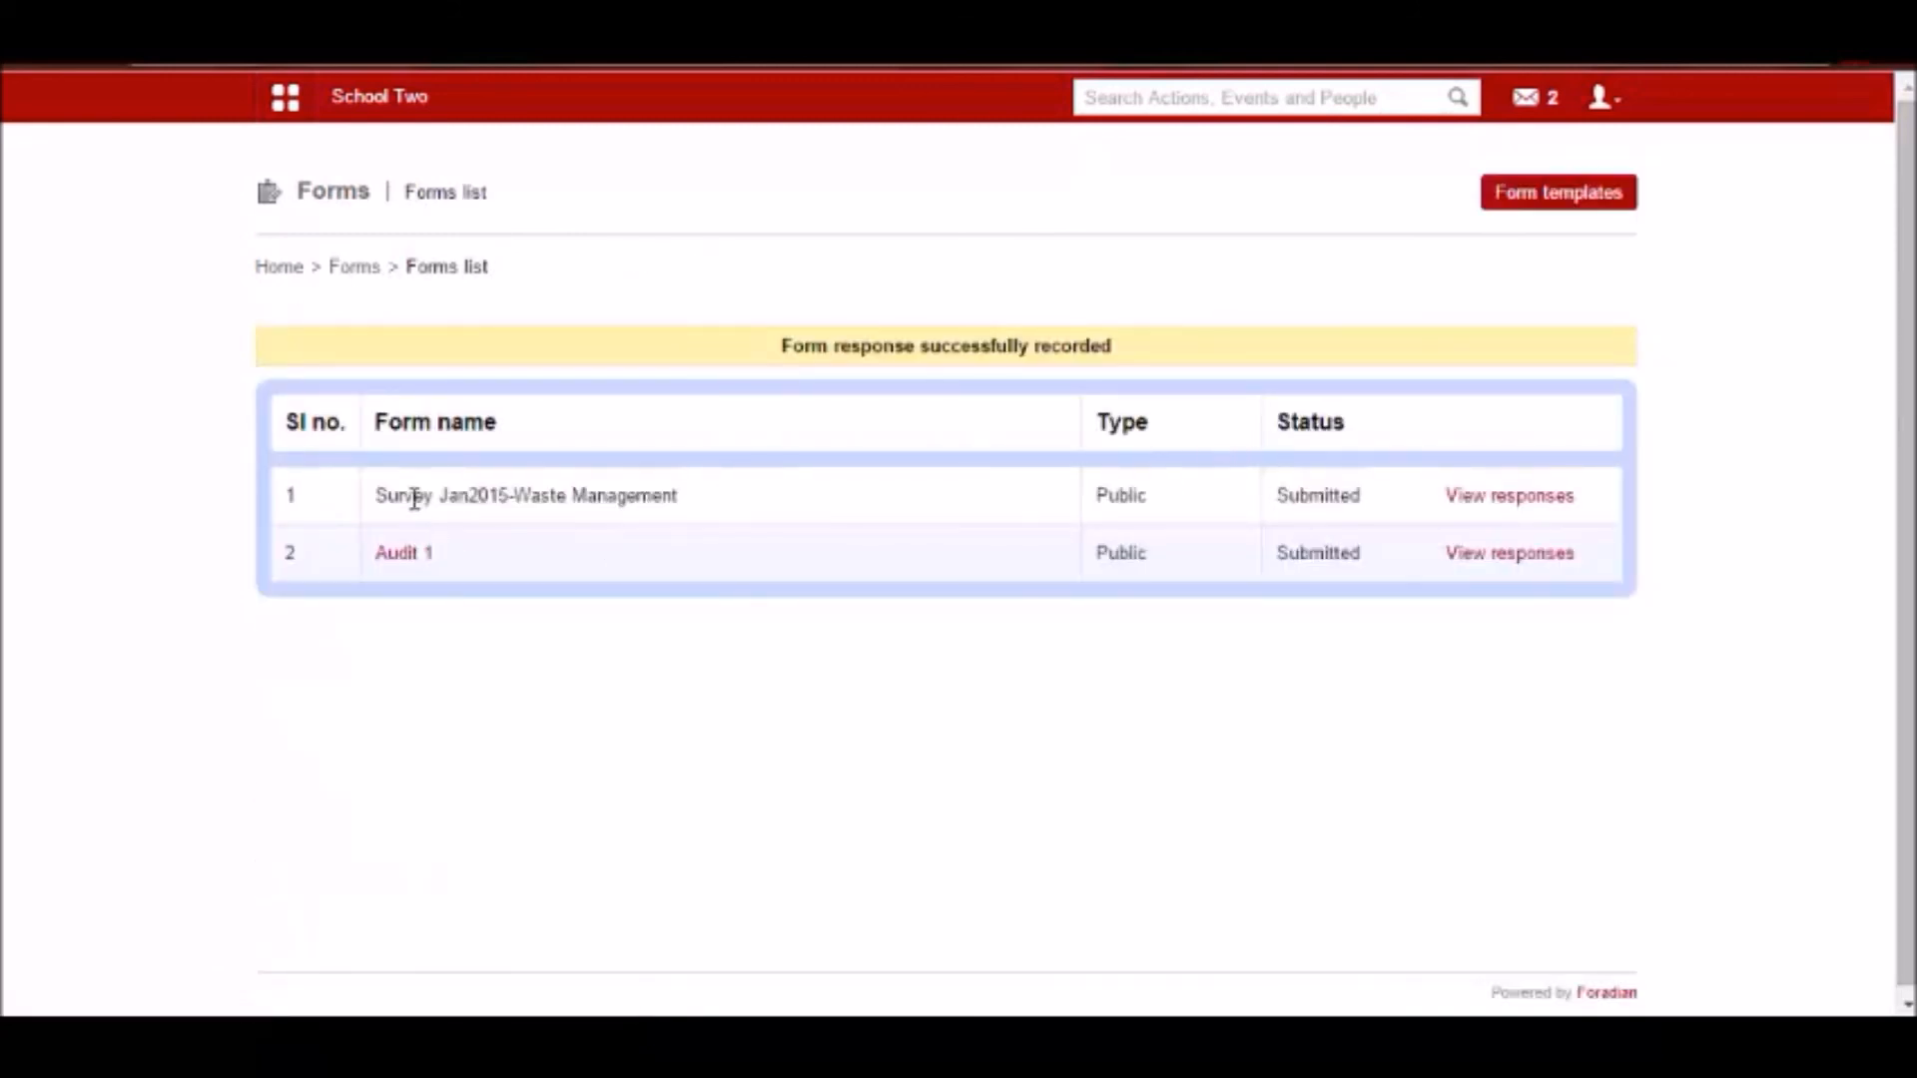
pyautogui.click(355, 266)
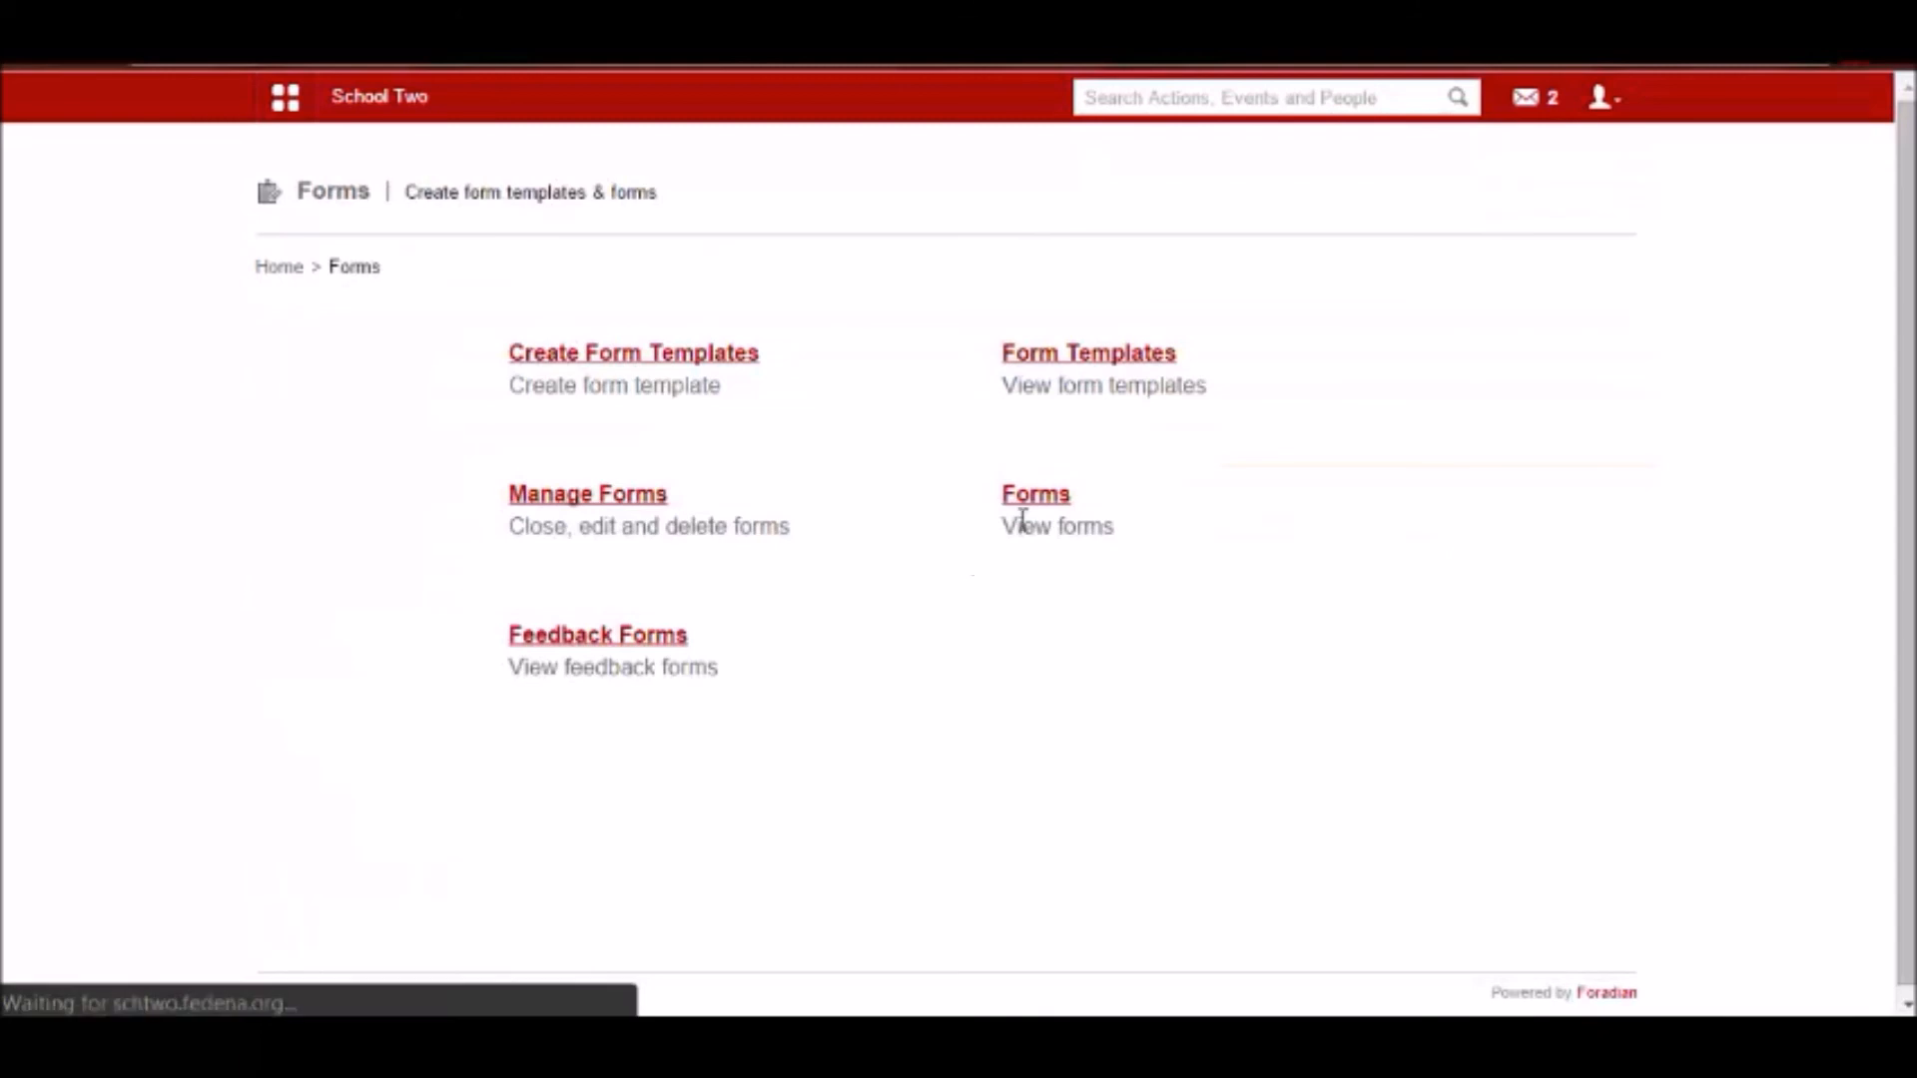
# Check the feedback forms list and the submission status of the public forms, ending at the Forms overview.
pyautogui.click(636, 651)
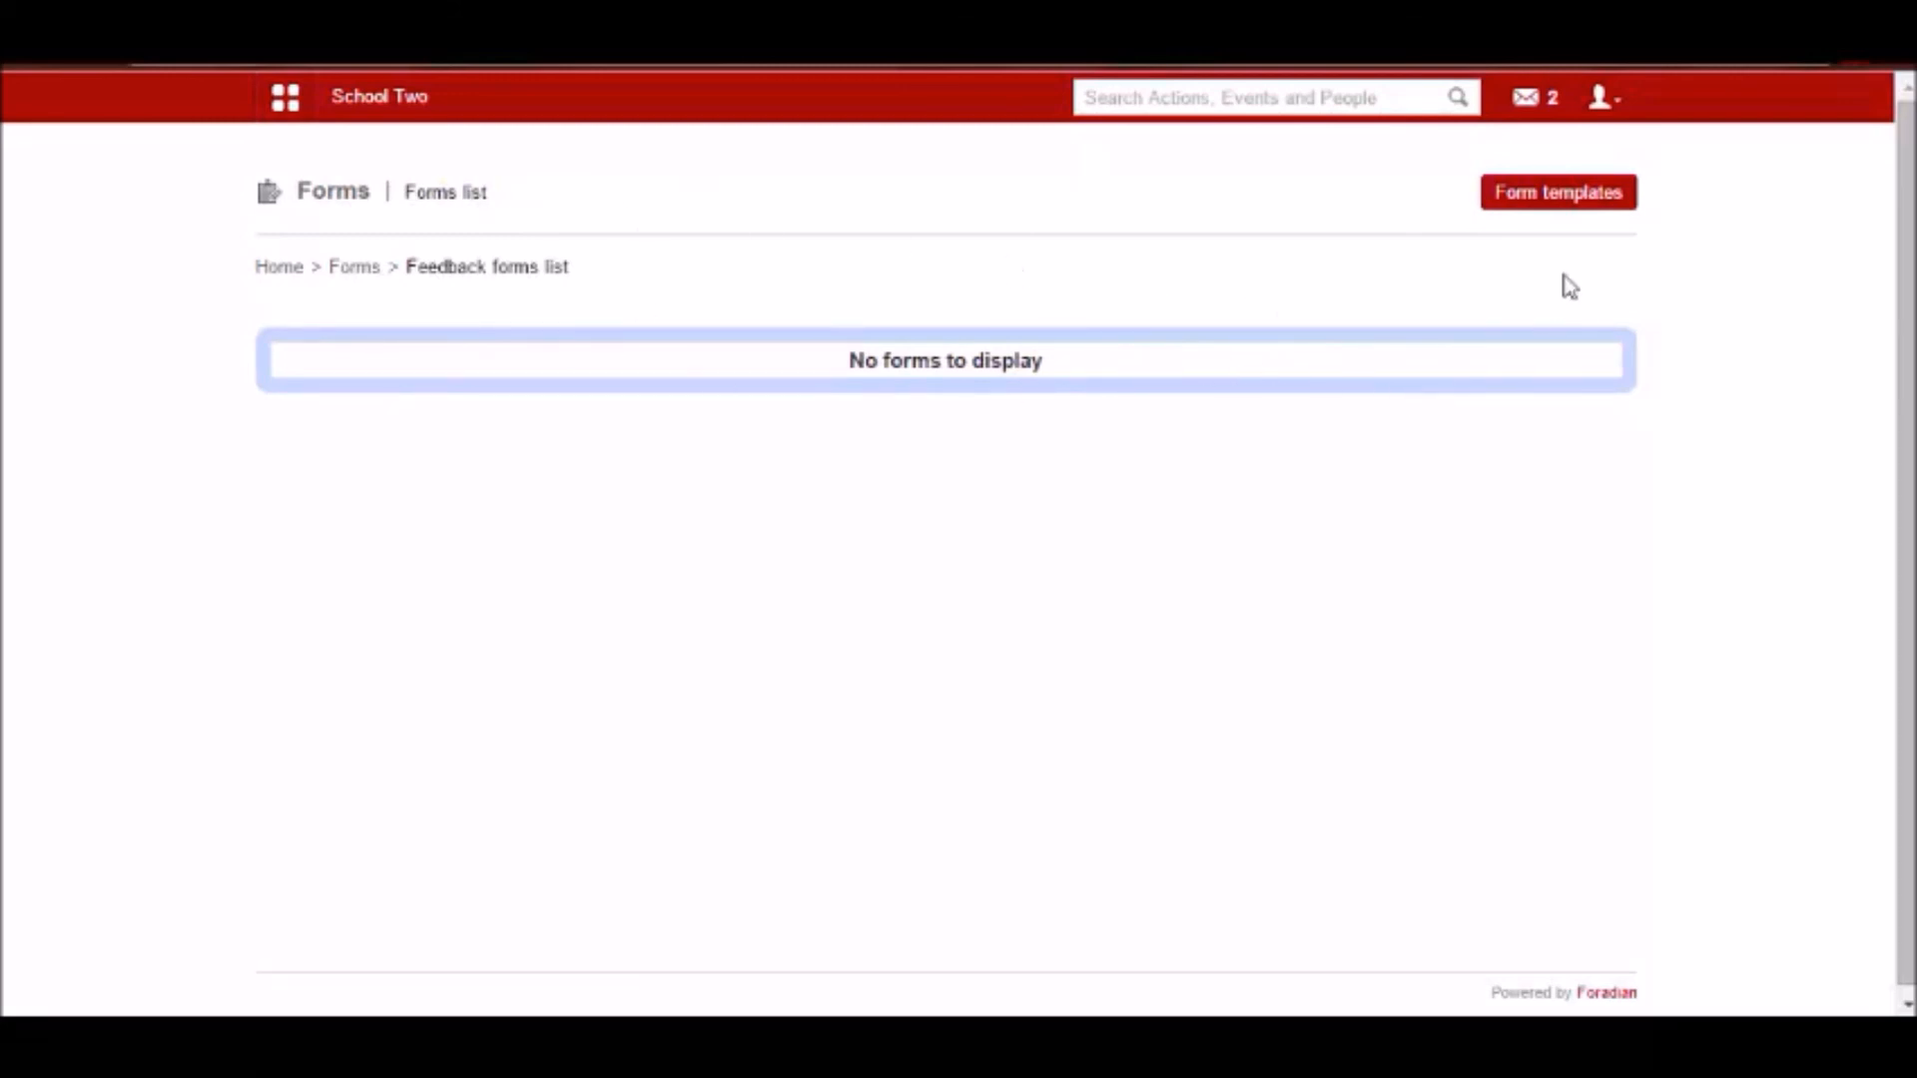
pyautogui.click(1600, 97)
pyautogui.click(1280, 385)
pyautogui.click(353, 278)
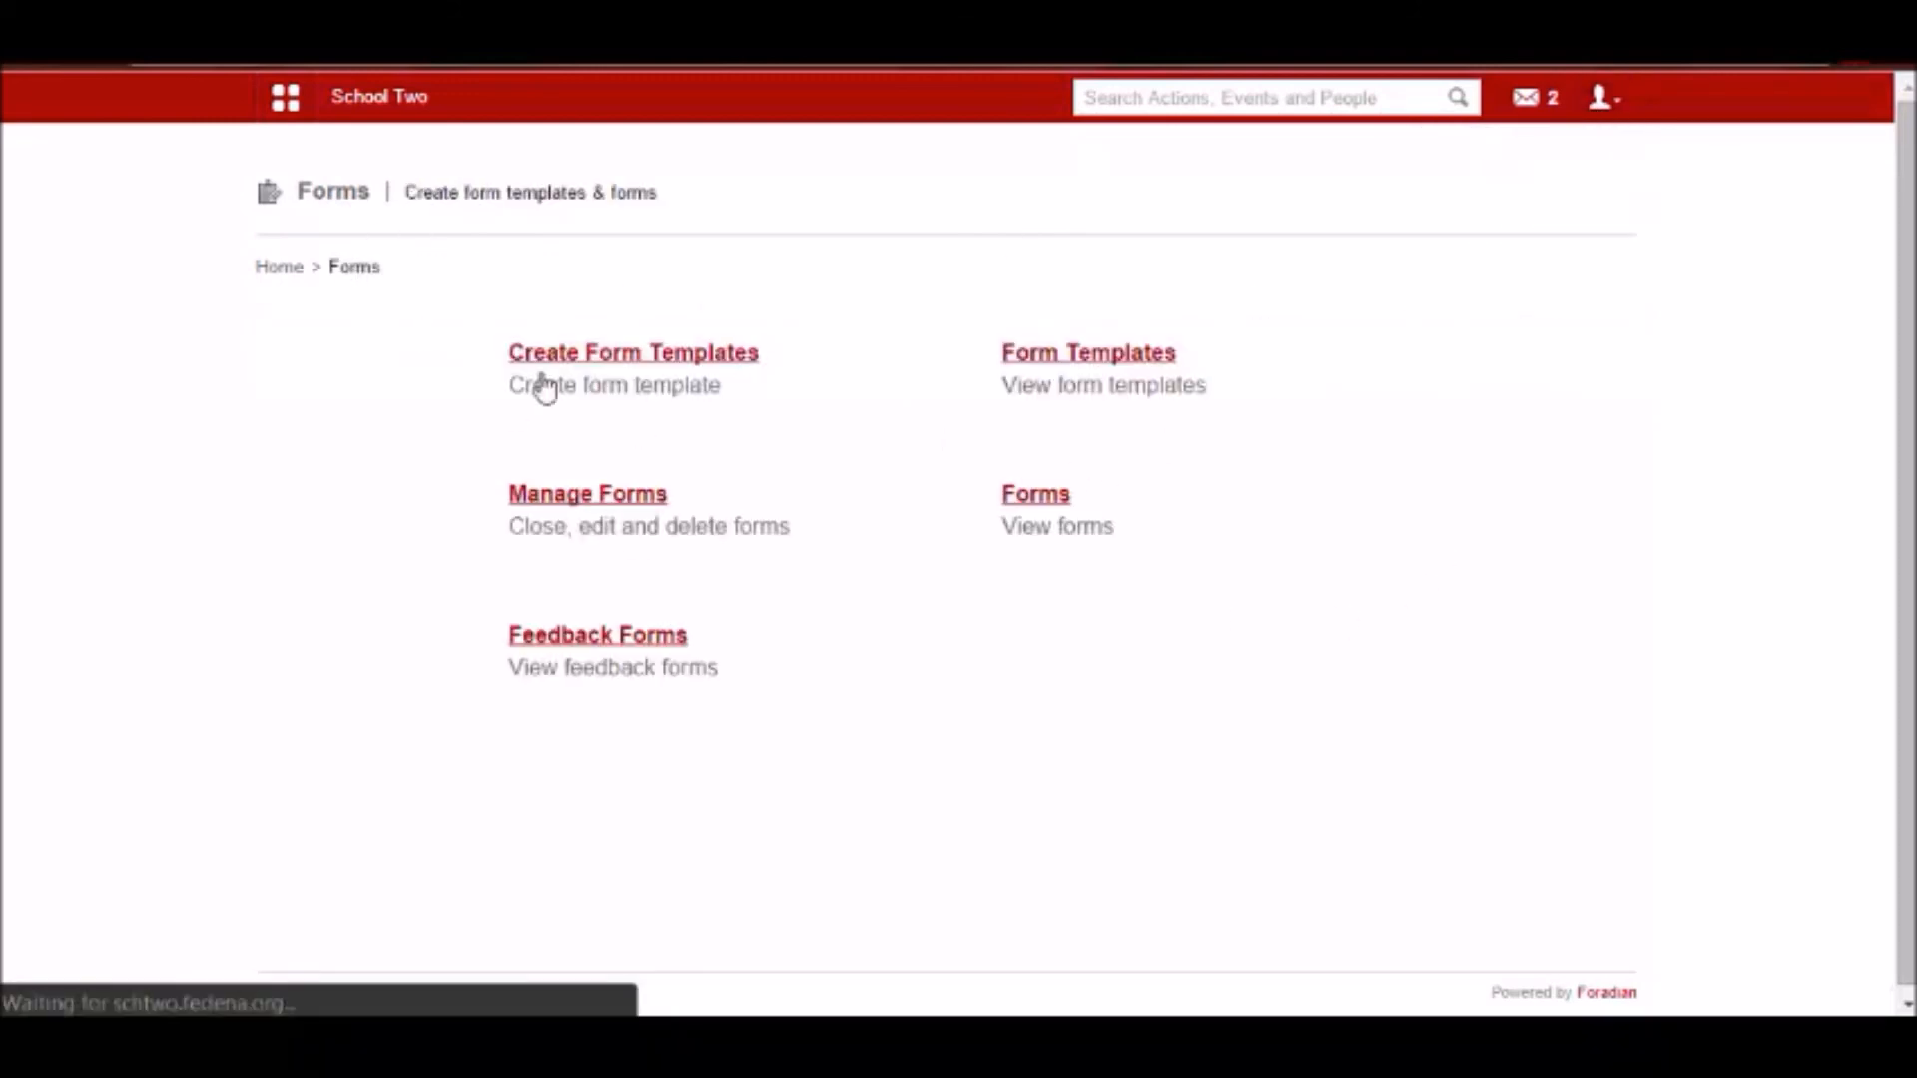
pyautogui.click(1060, 499)
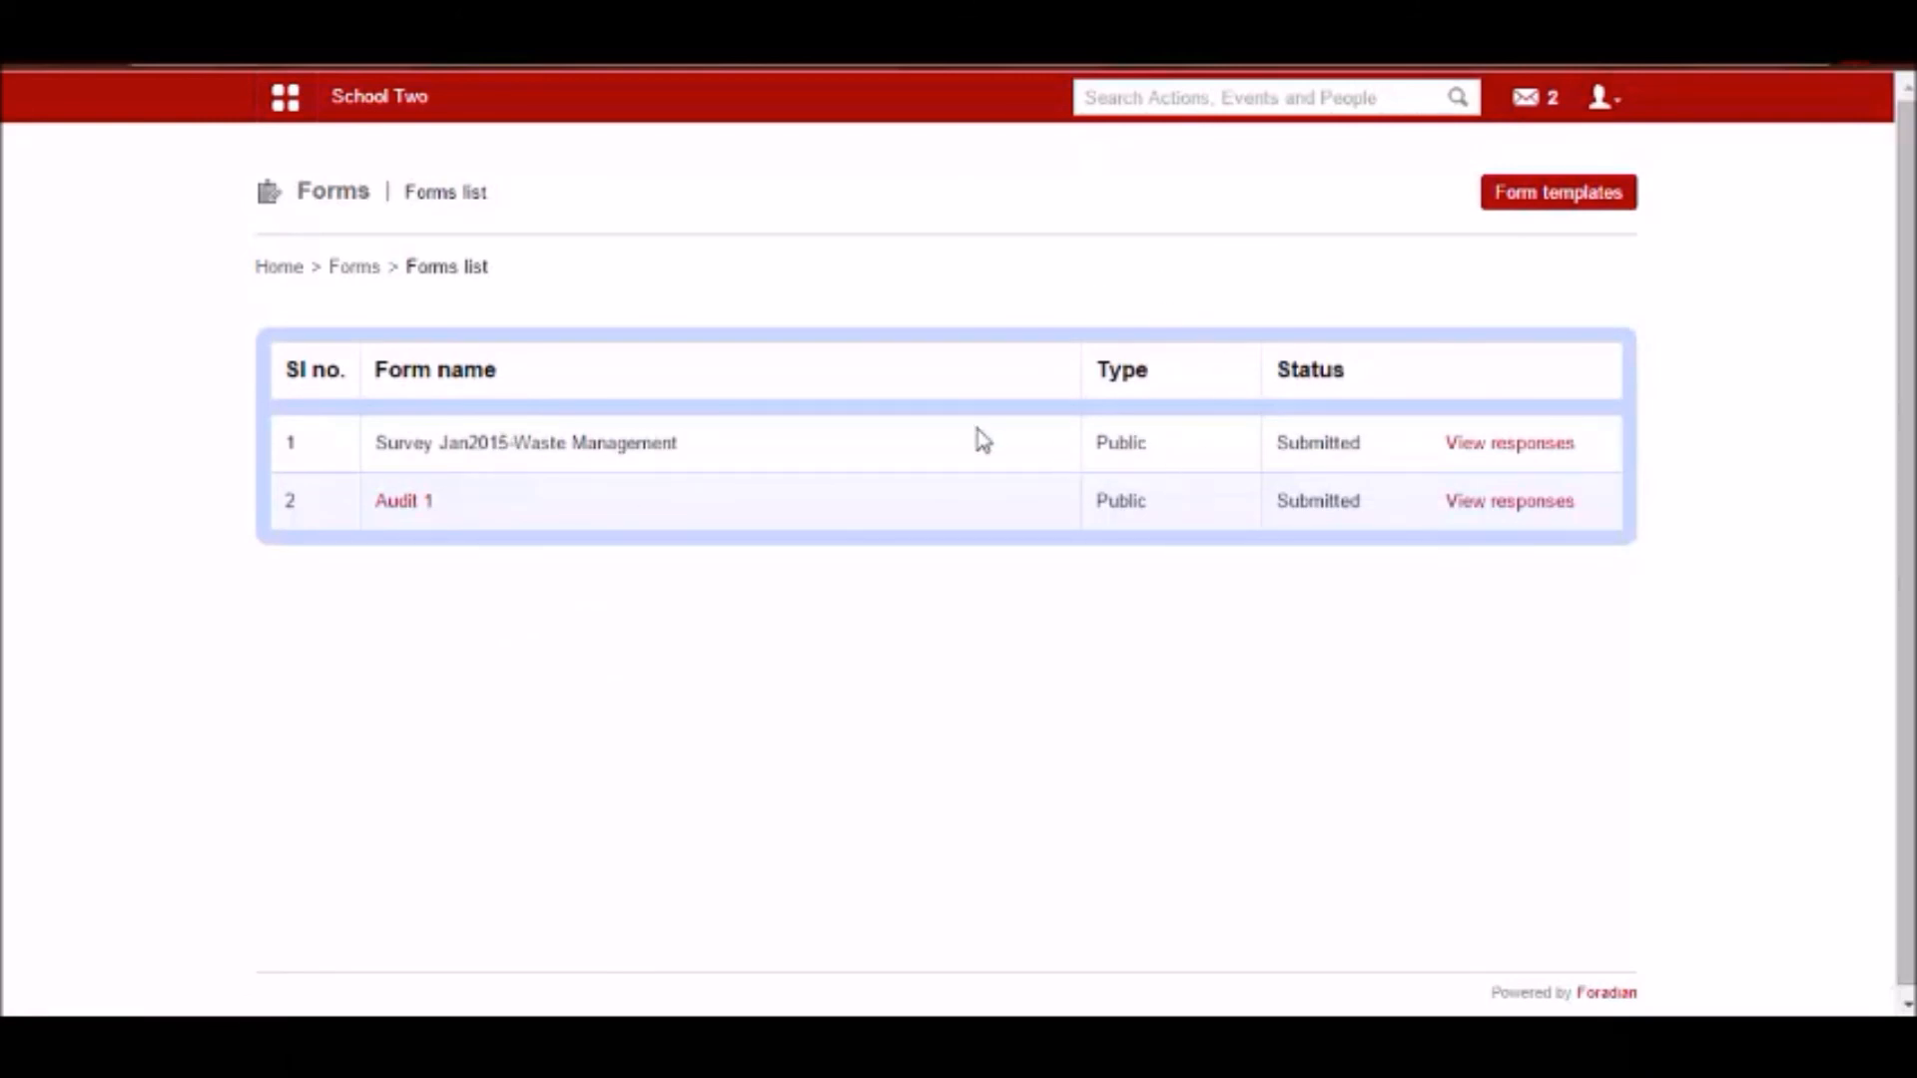
pyautogui.click(353, 278)
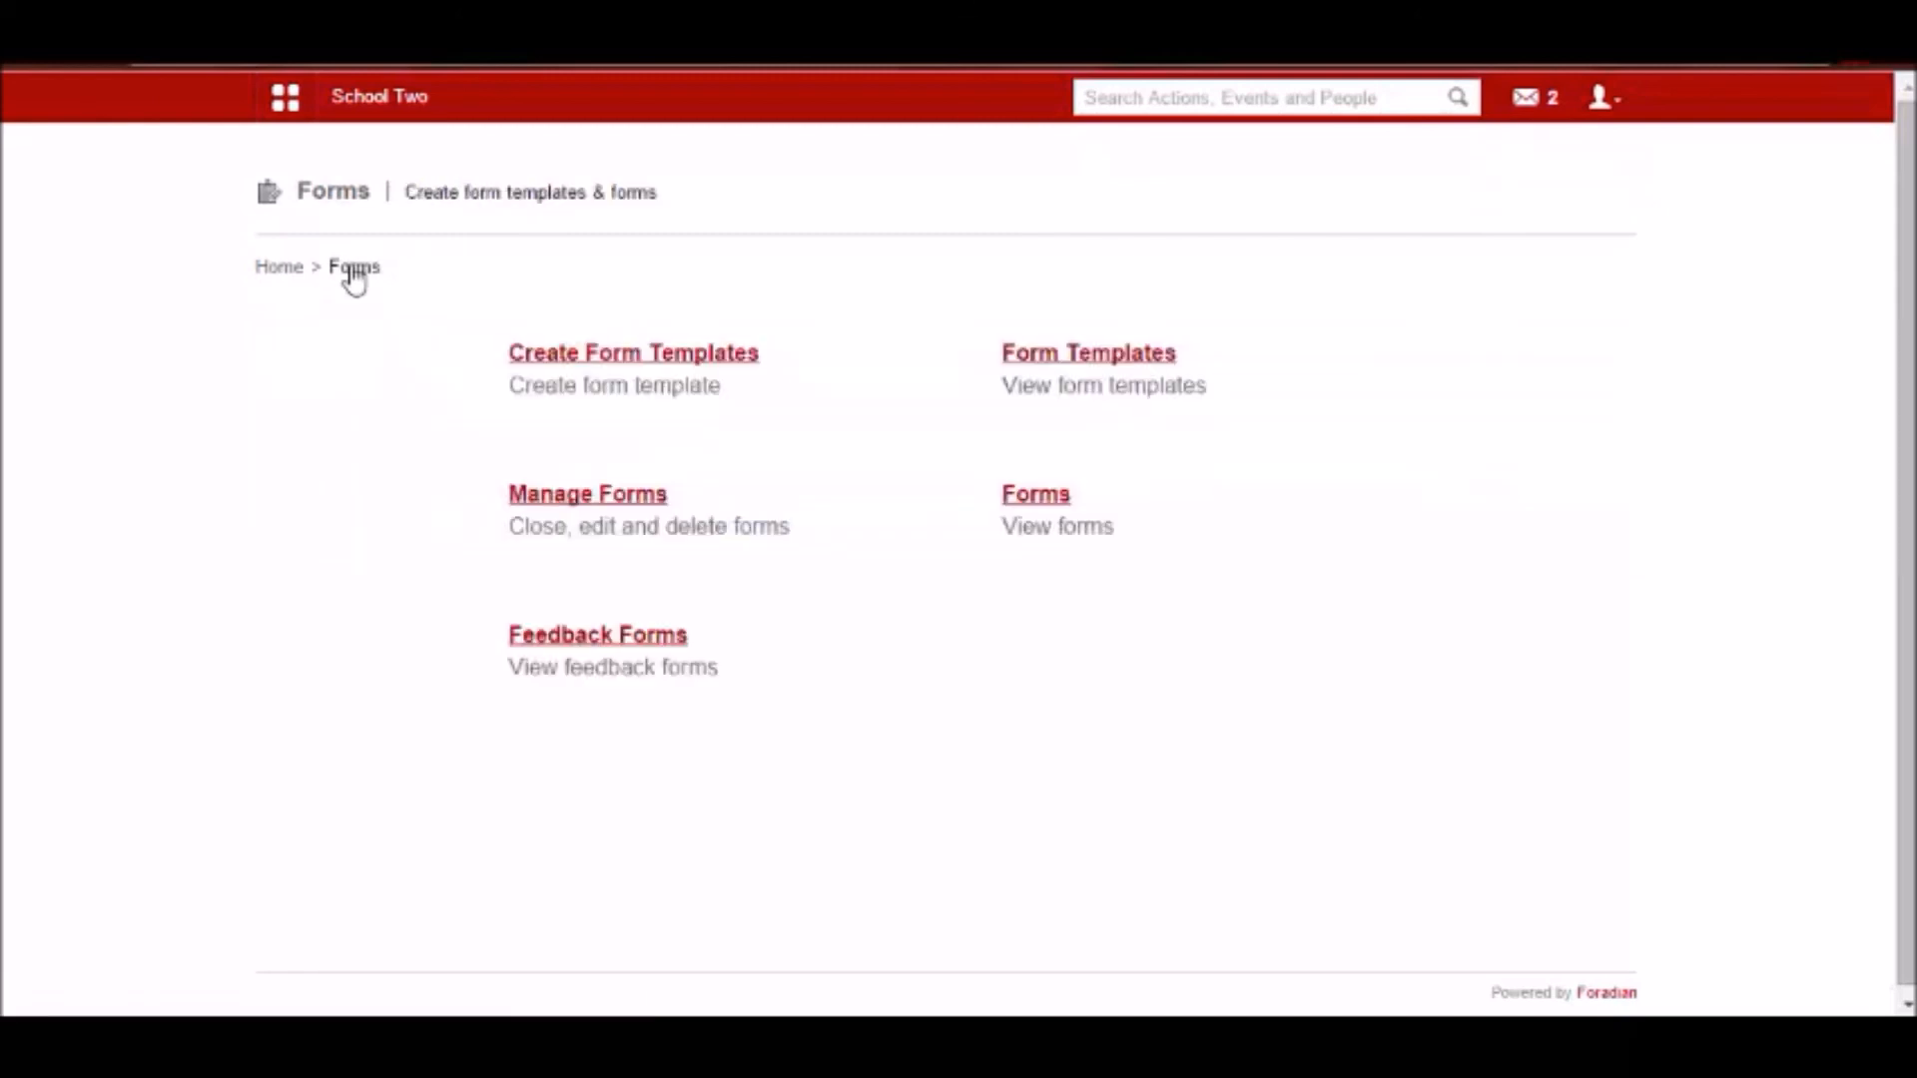